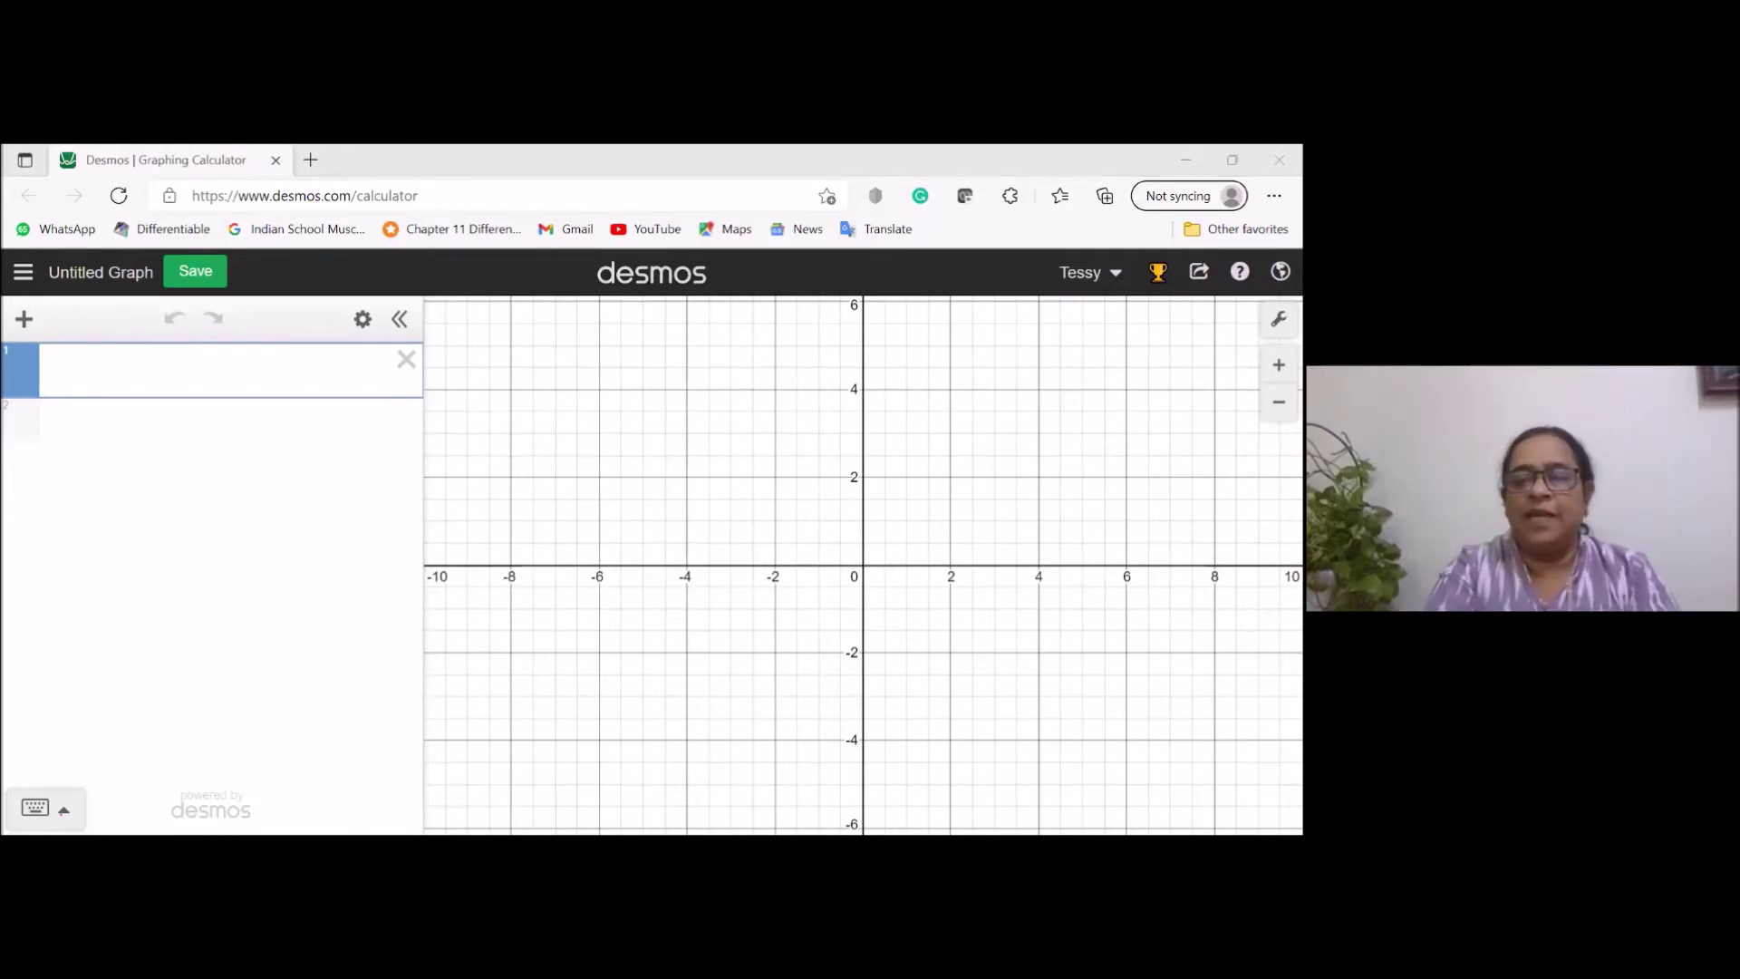
left_click_drag(780, 375, 492, 435)
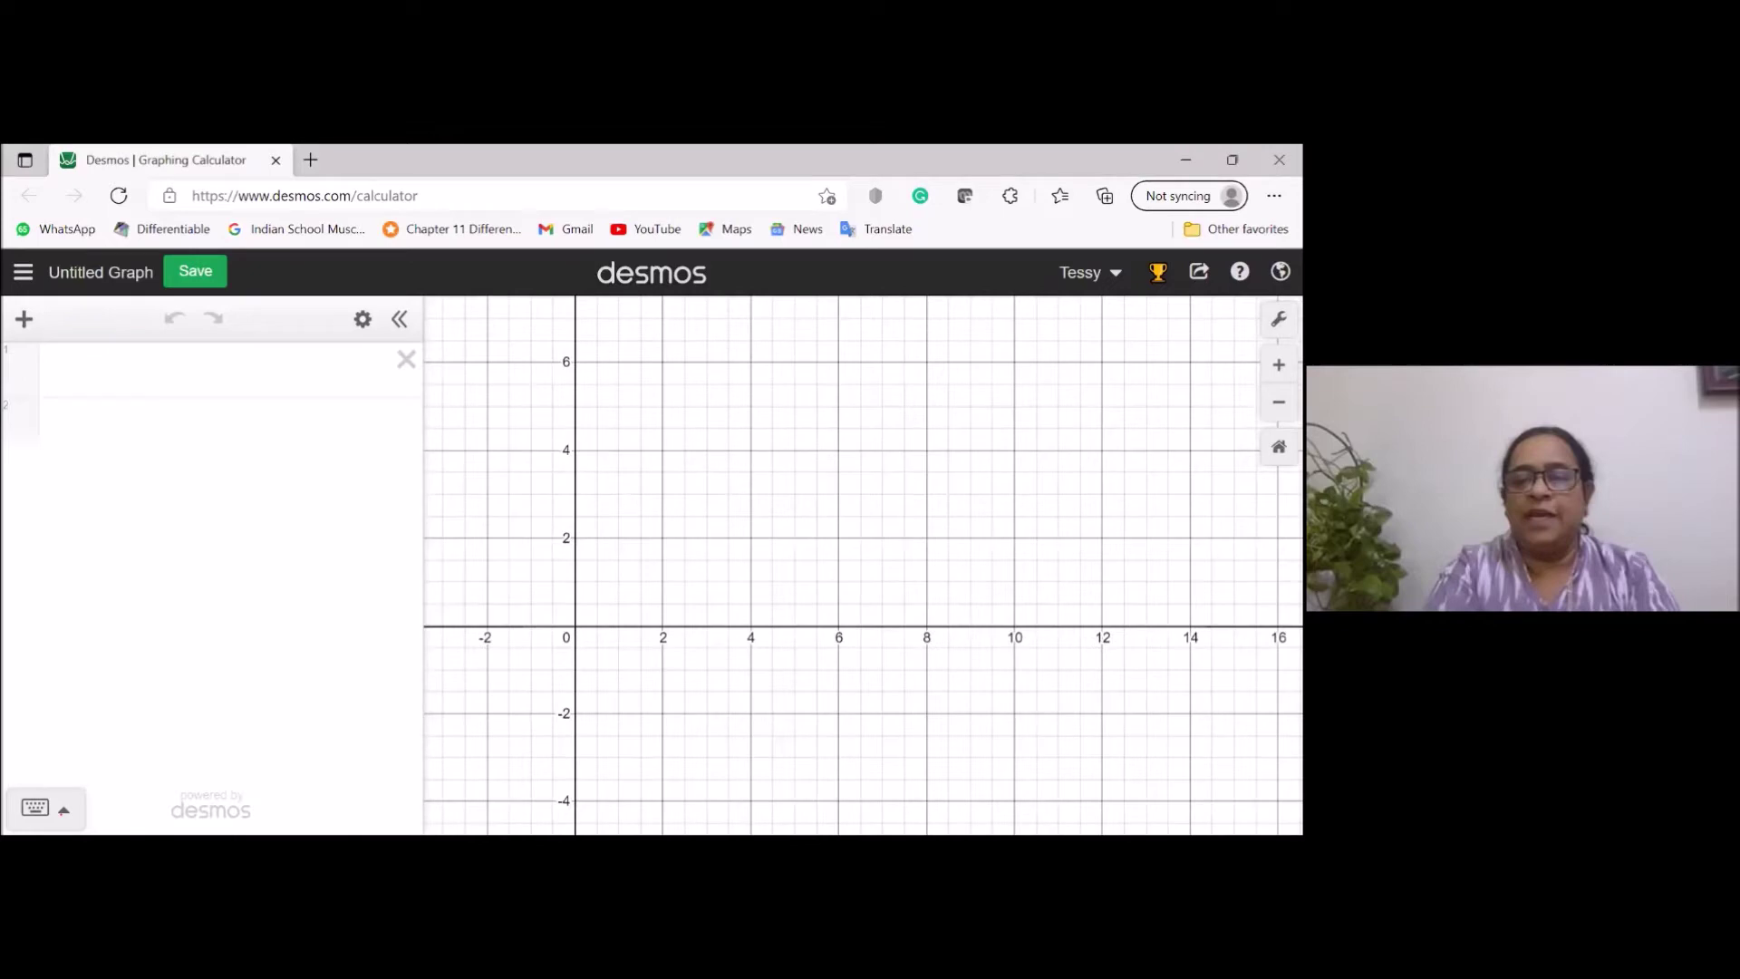
left_click_drag(452, 460, 888, 393)
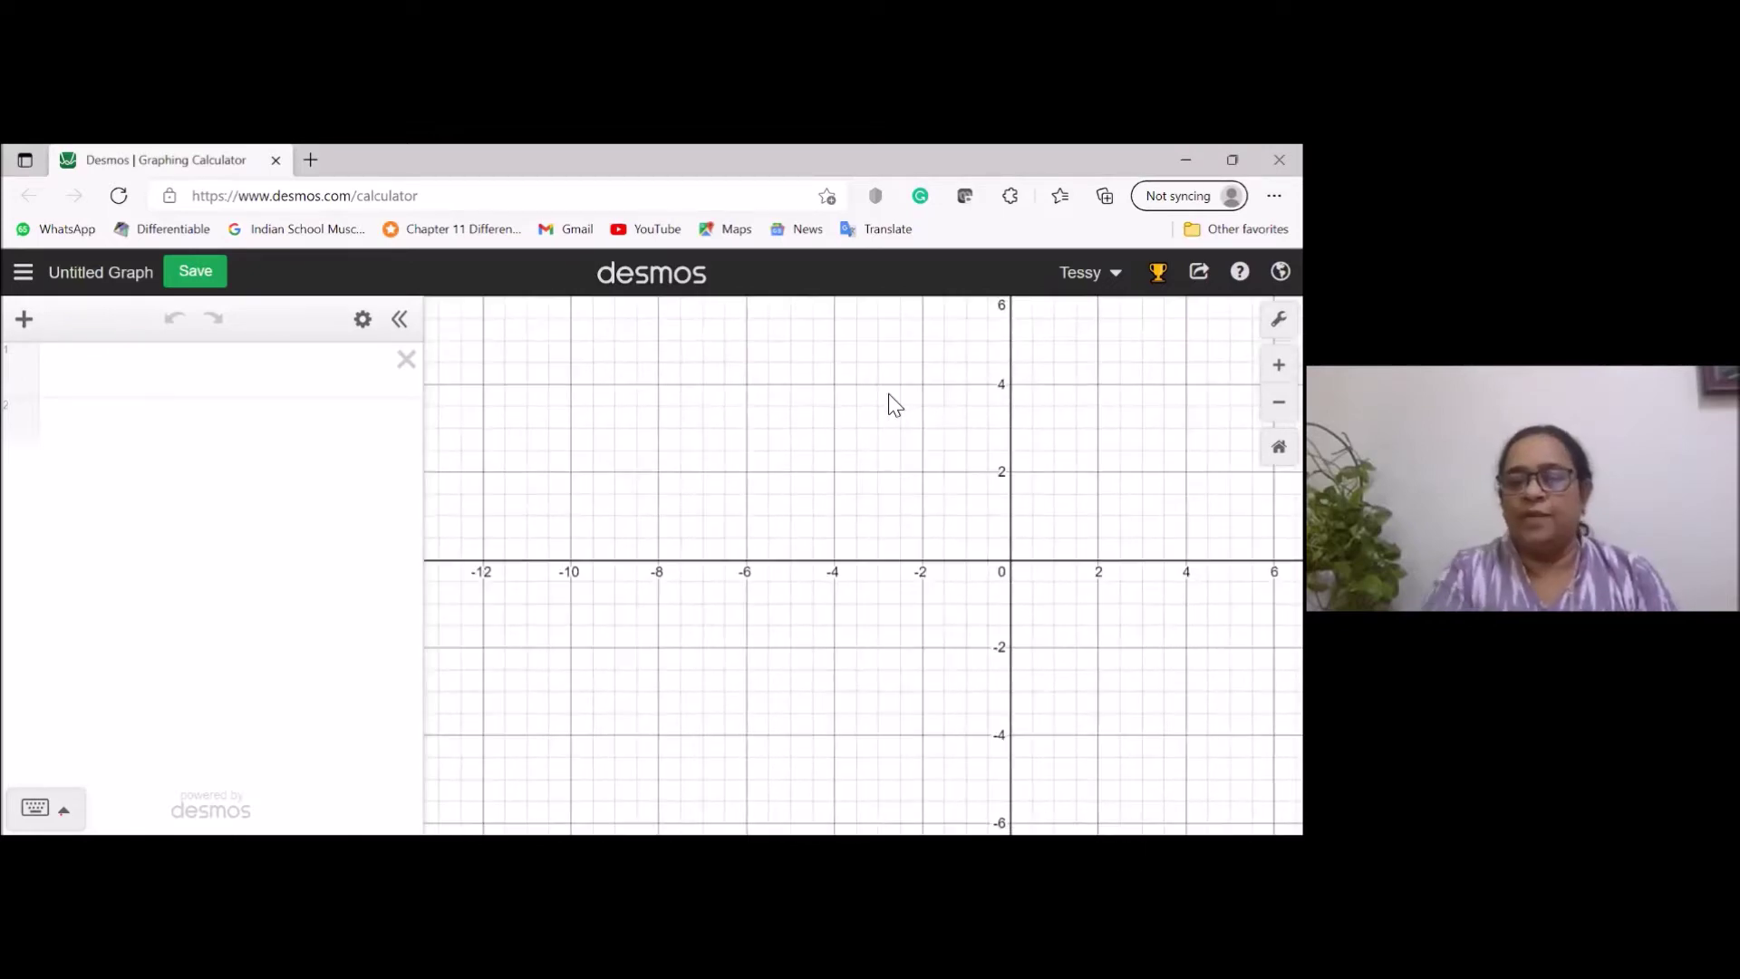
left_click_drag(888, 393, 959, 383)
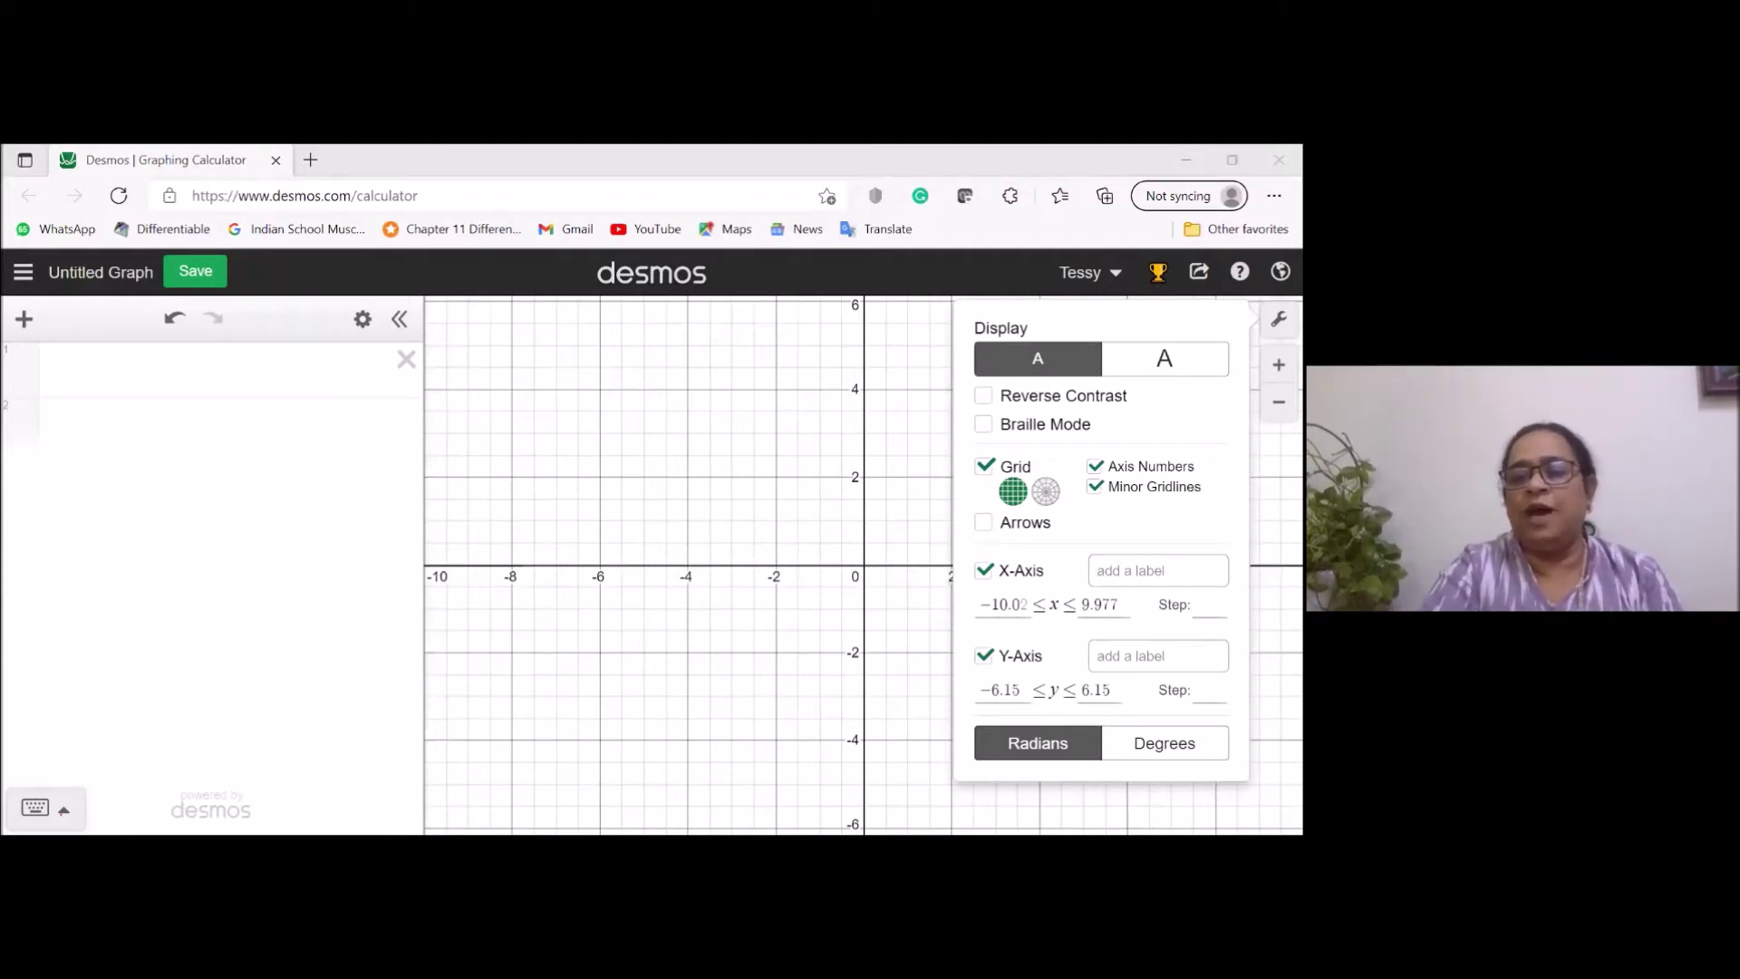
Try the polar grid, return to the Cartesian grid, and turn on arrows for the axes.
left_click(1046, 491)
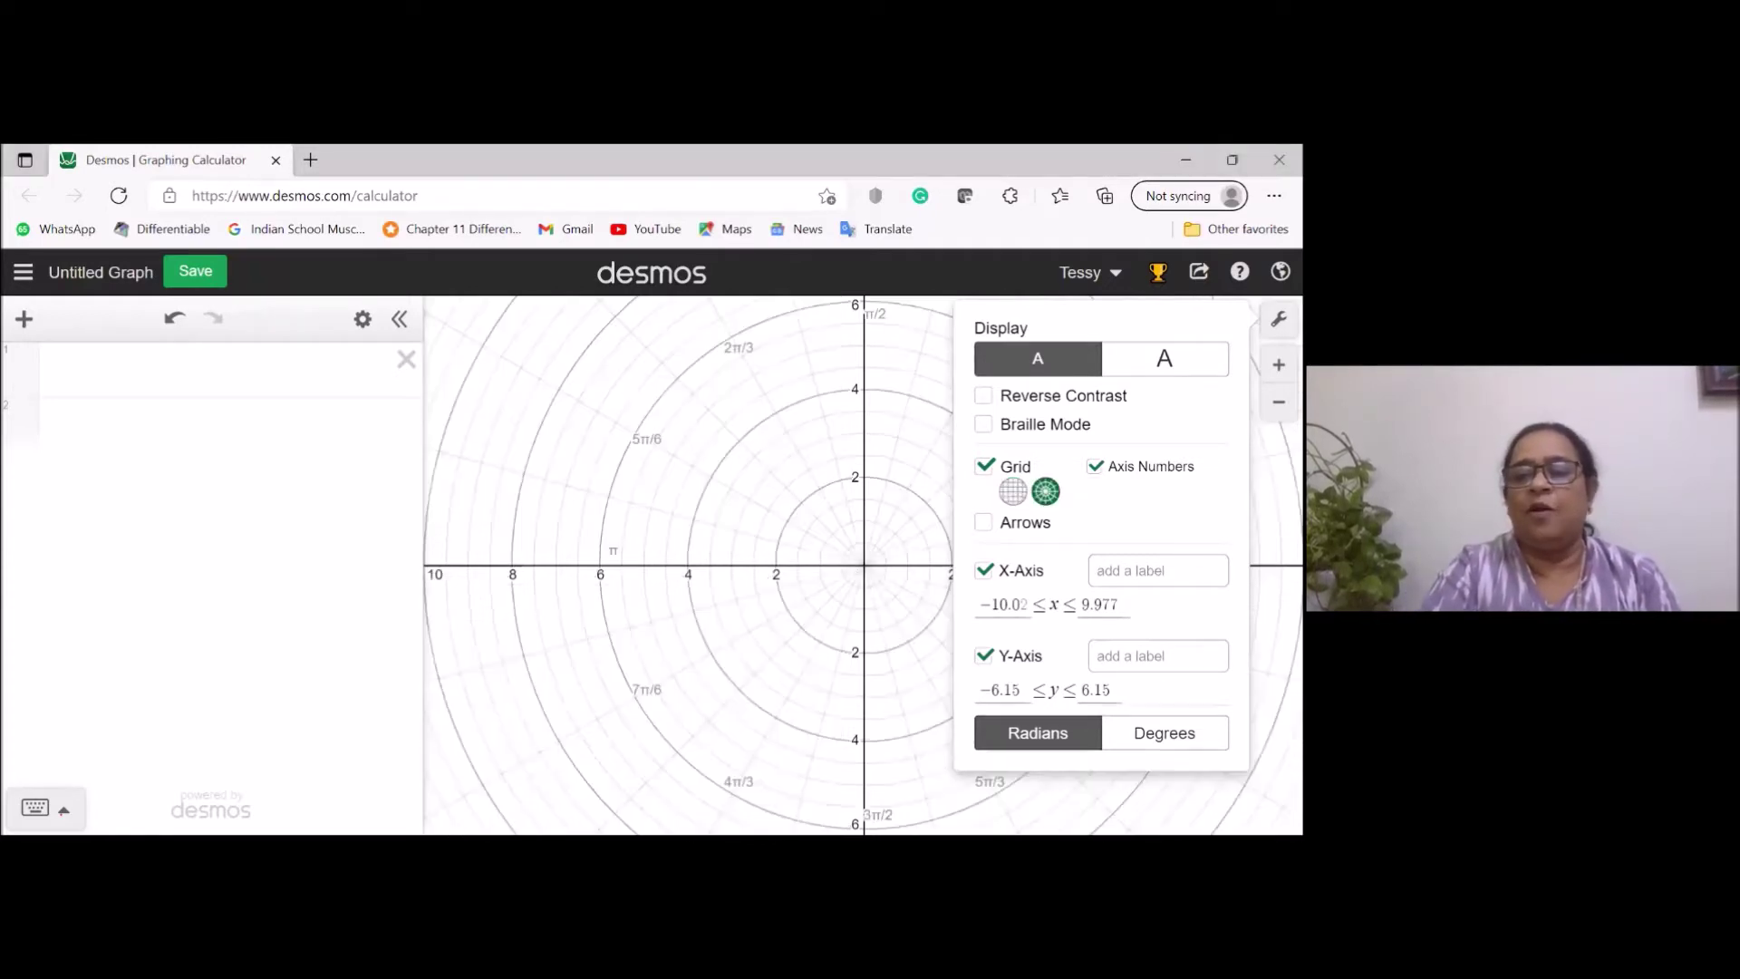
left_click(1013, 491)
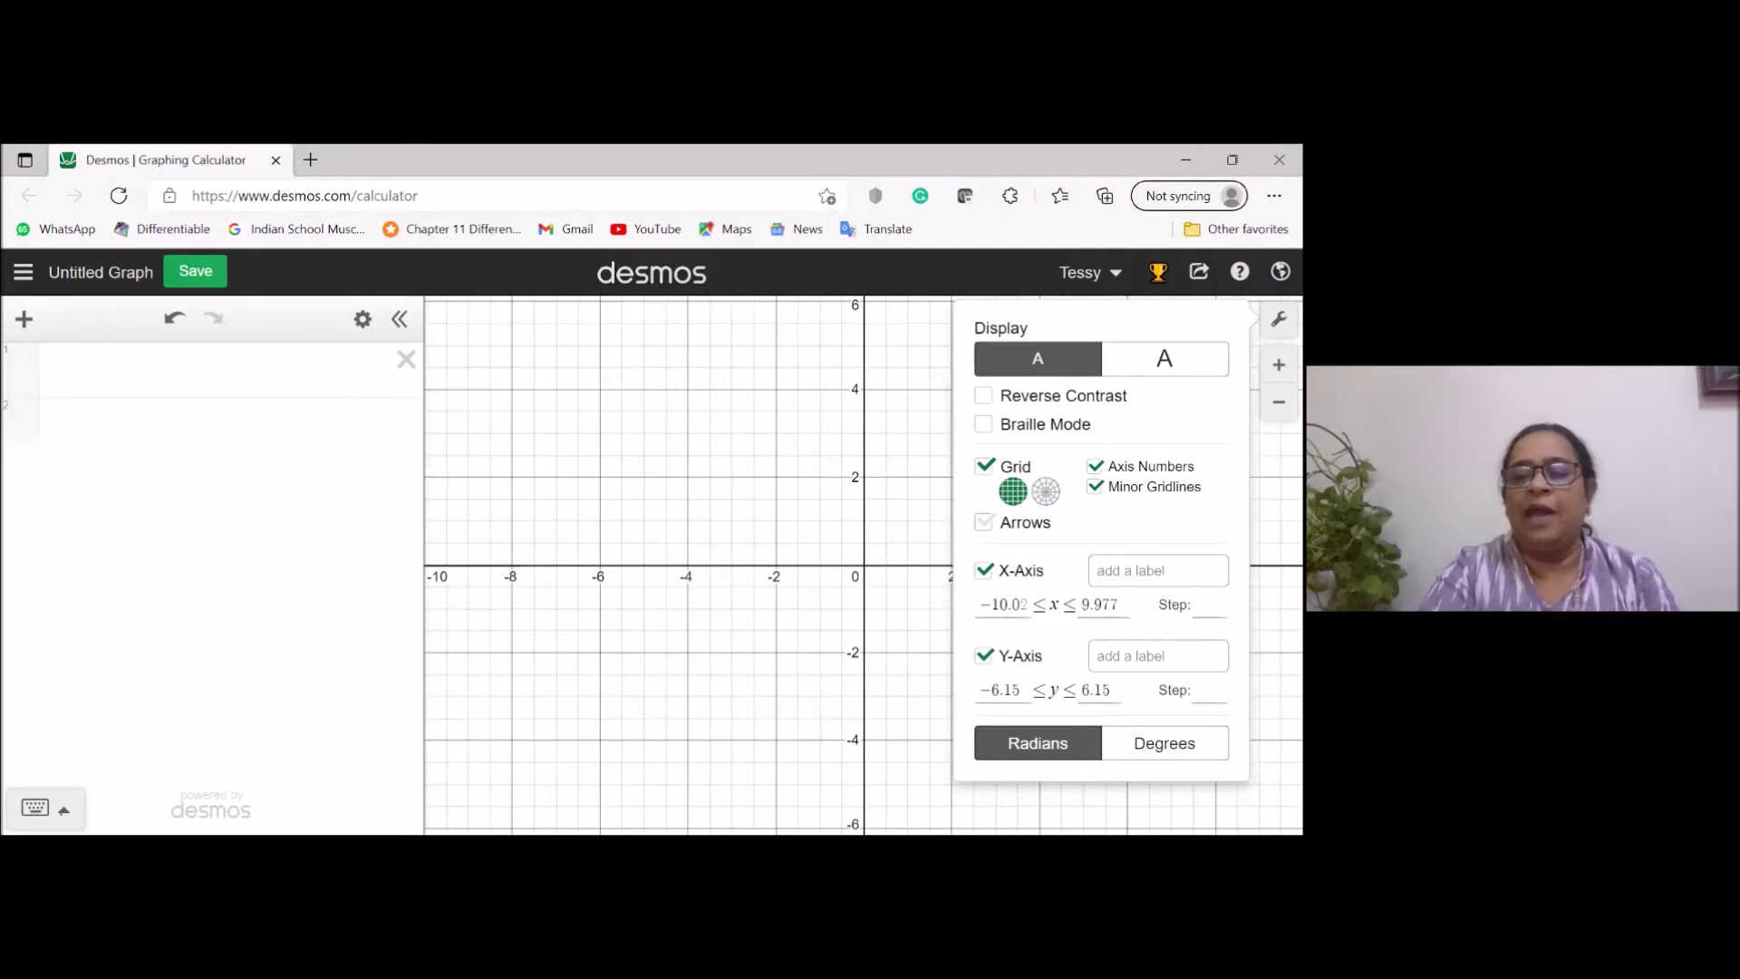
left_click(984, 522)
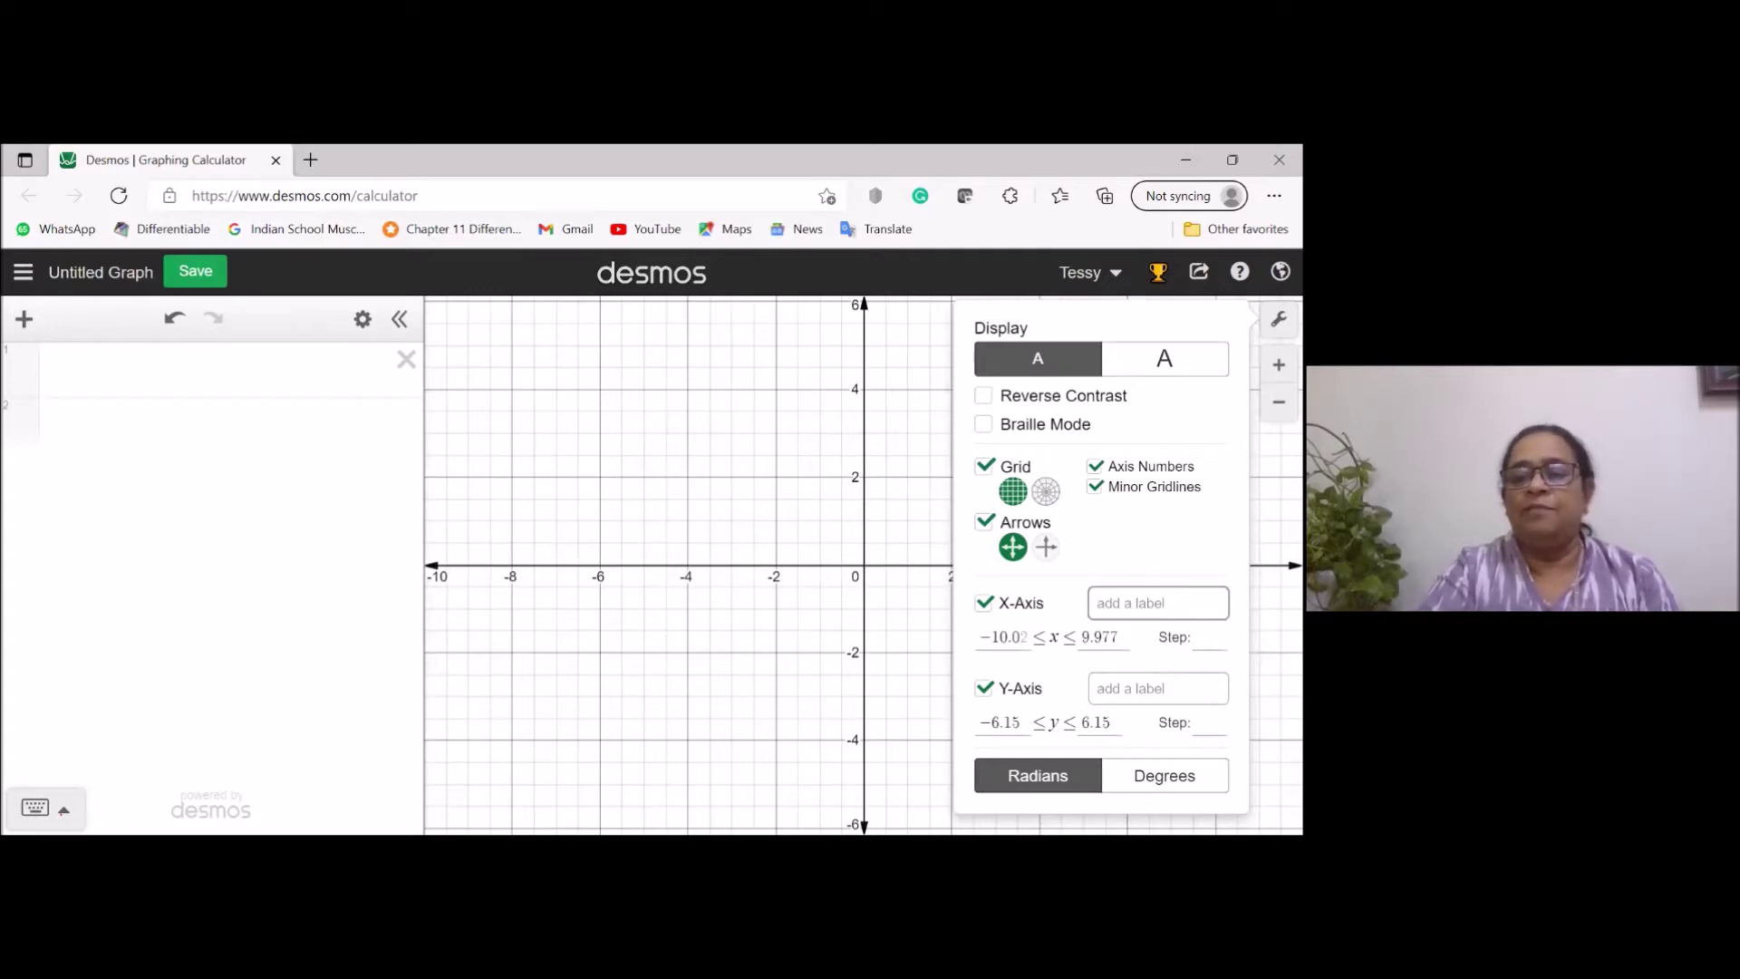
Label the x-axis "year" in the graph settings.
left_click(1158, 603)
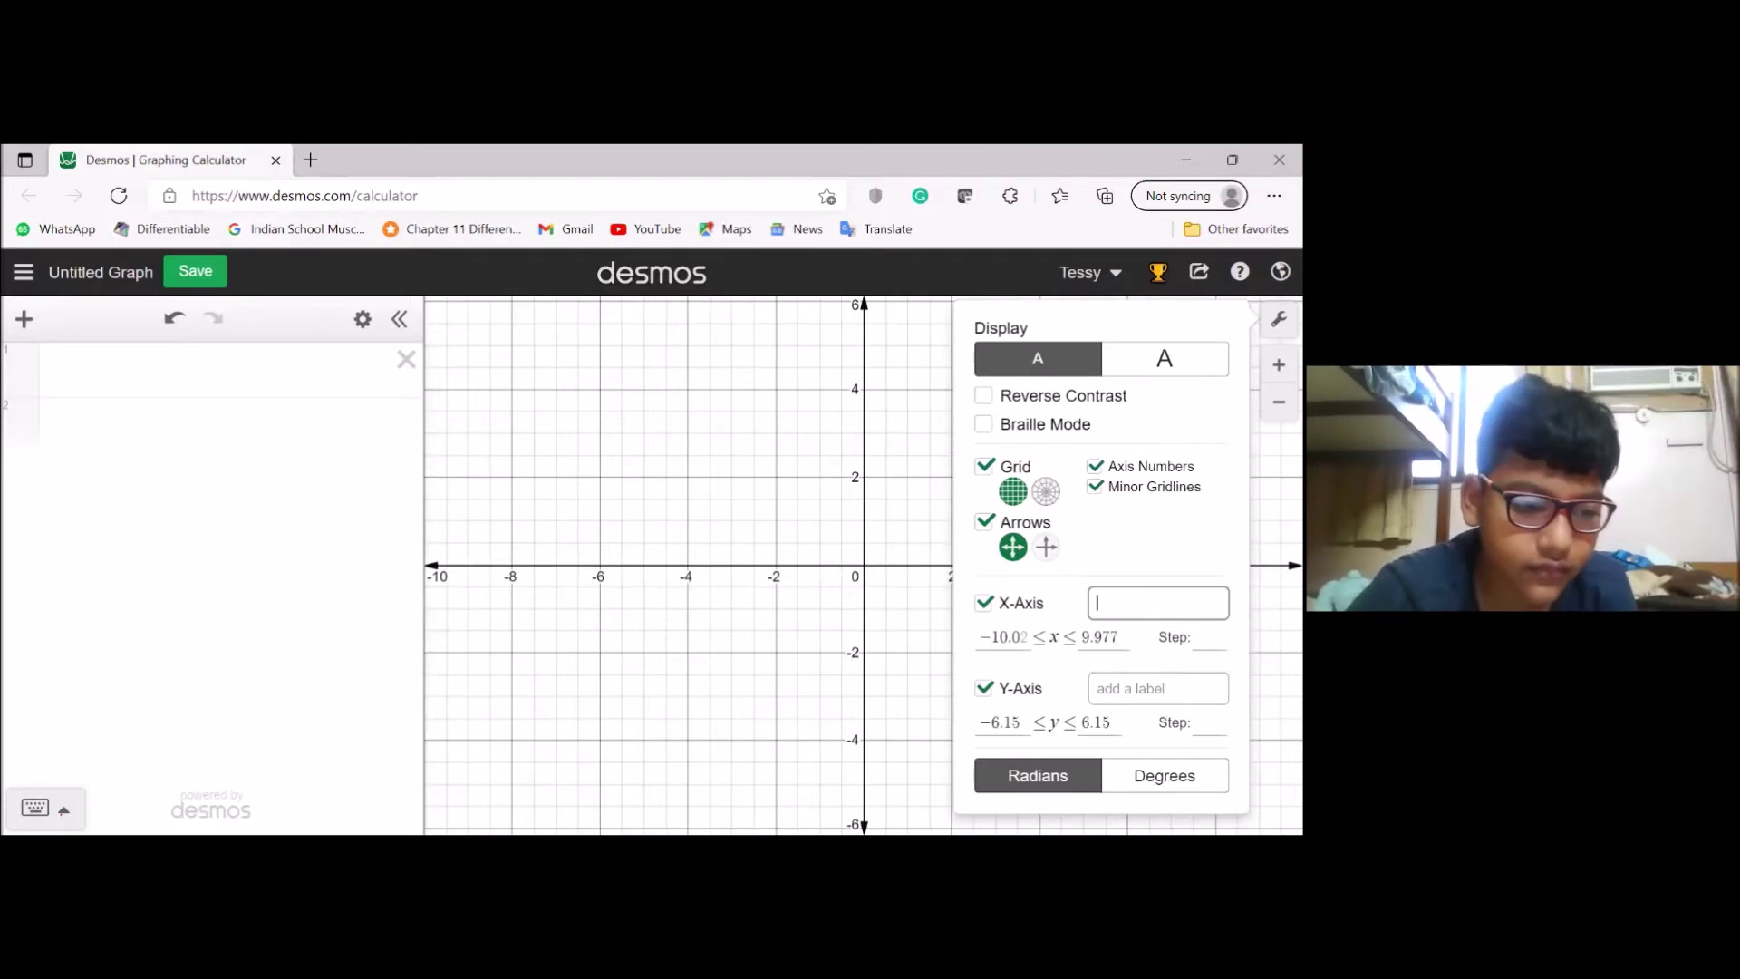
type("year")
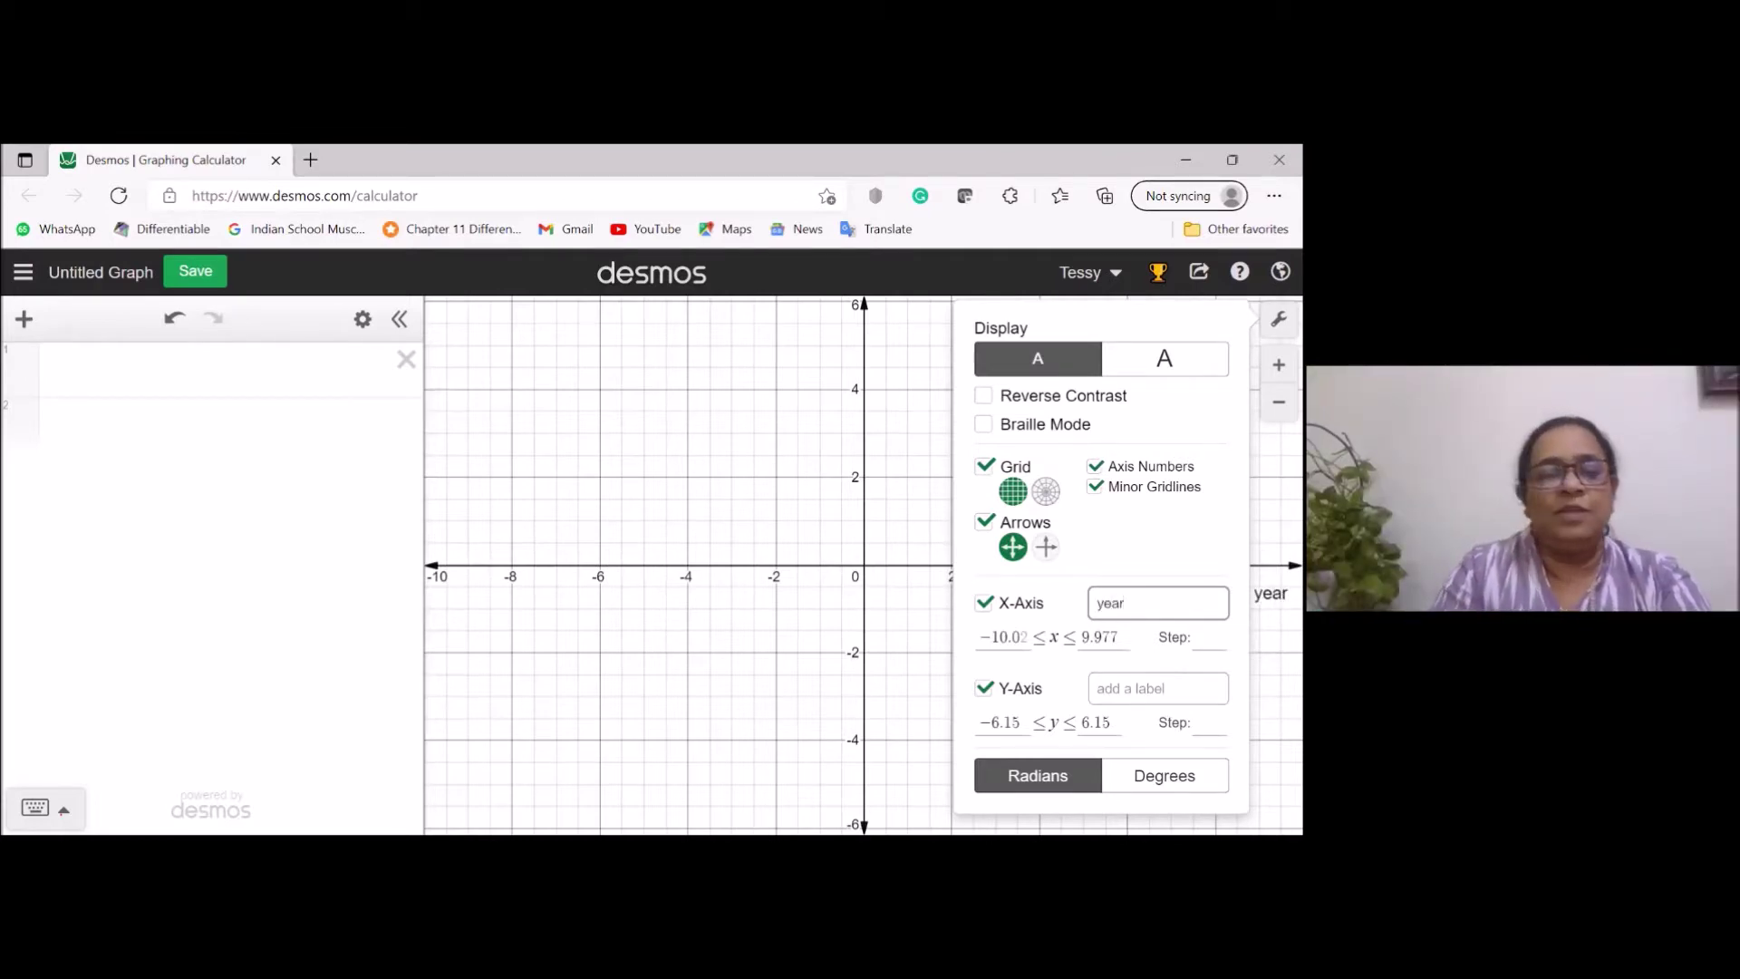
key("Return")
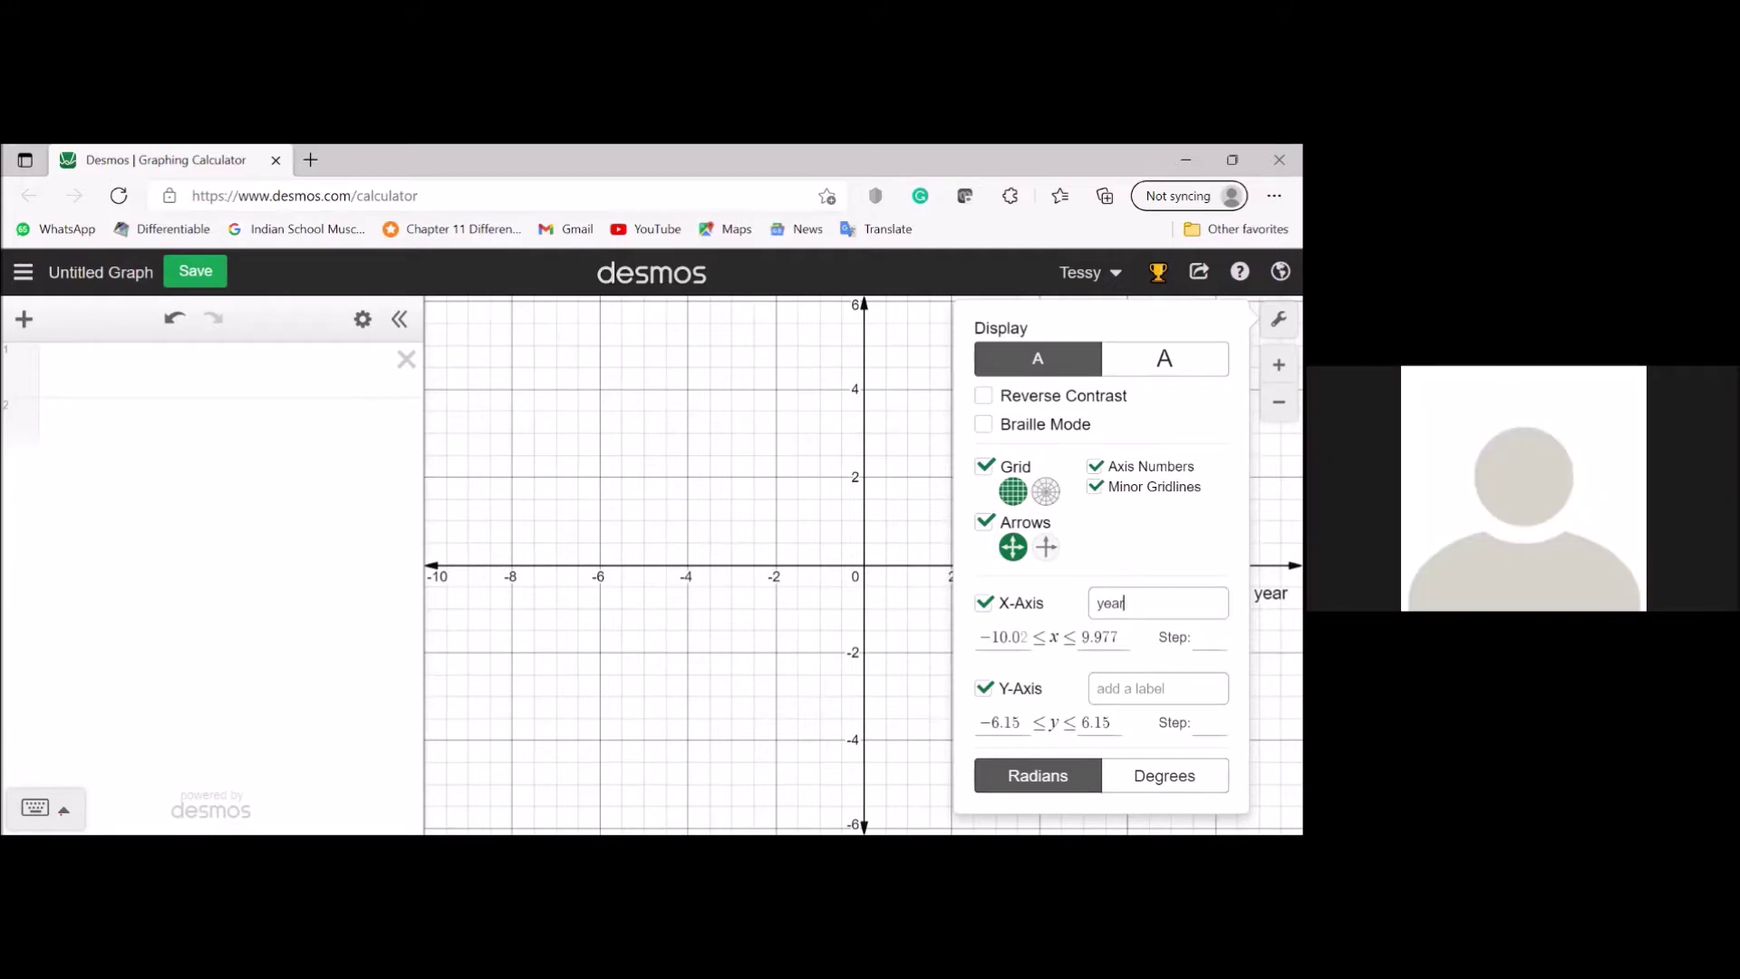
left_click(1158, 688)
left_click(1157, 688)
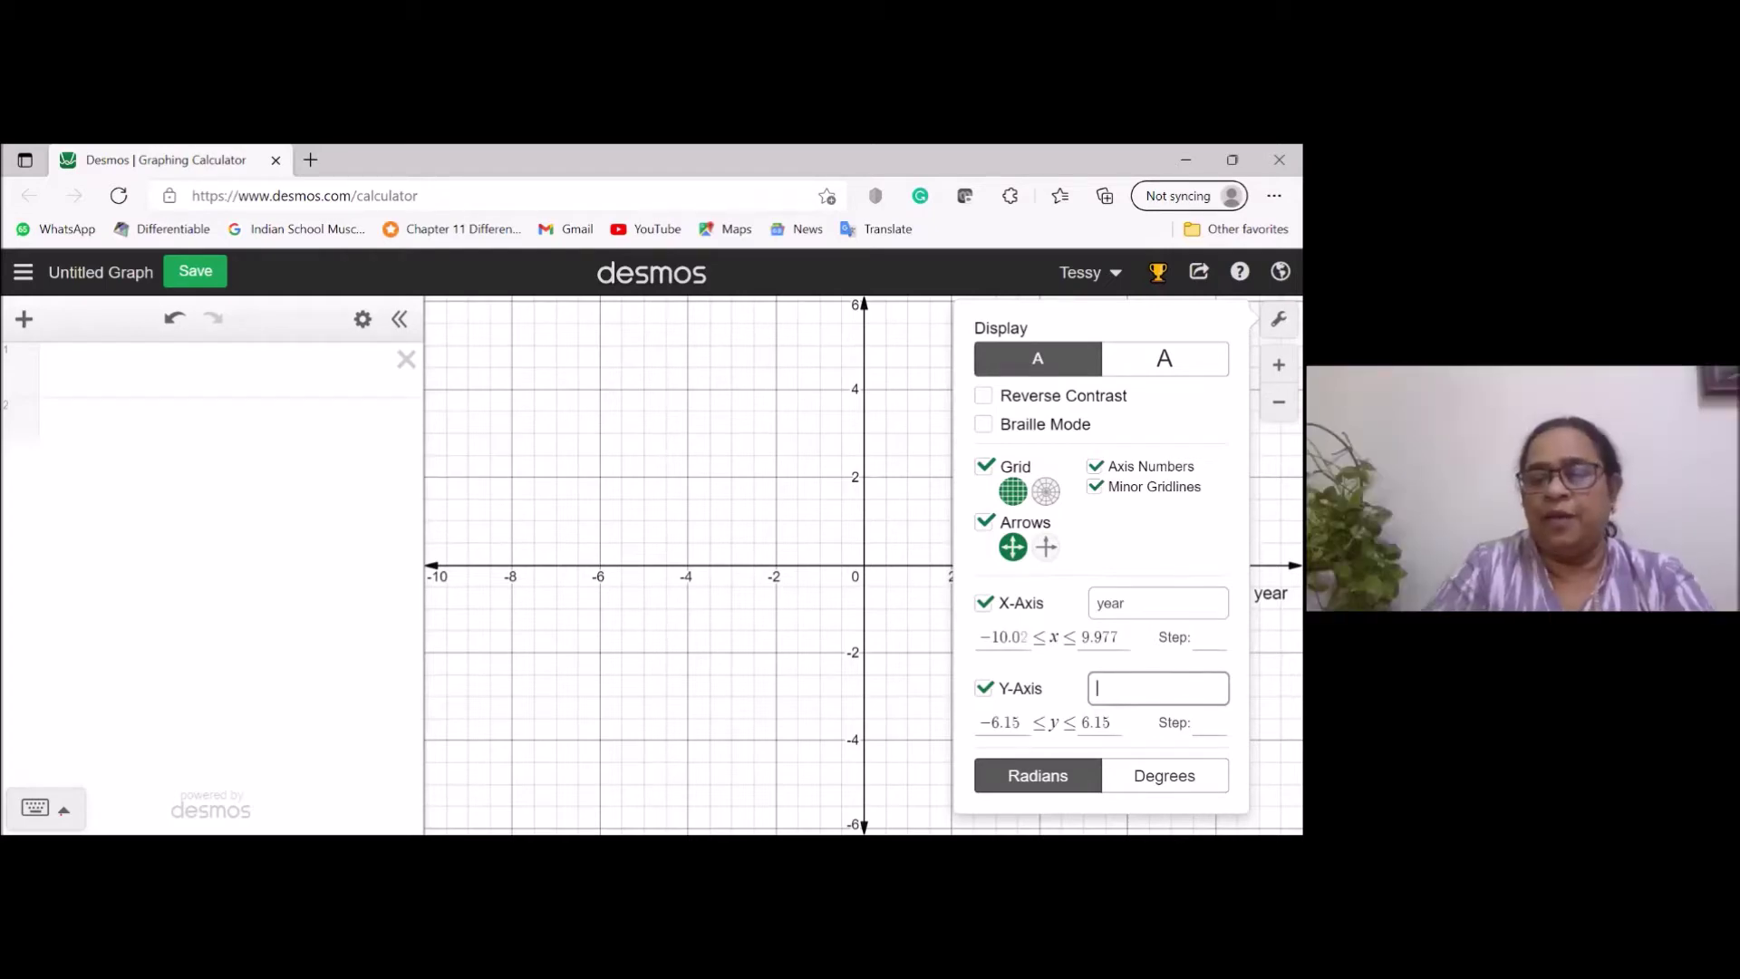
left_click(1100, 637)
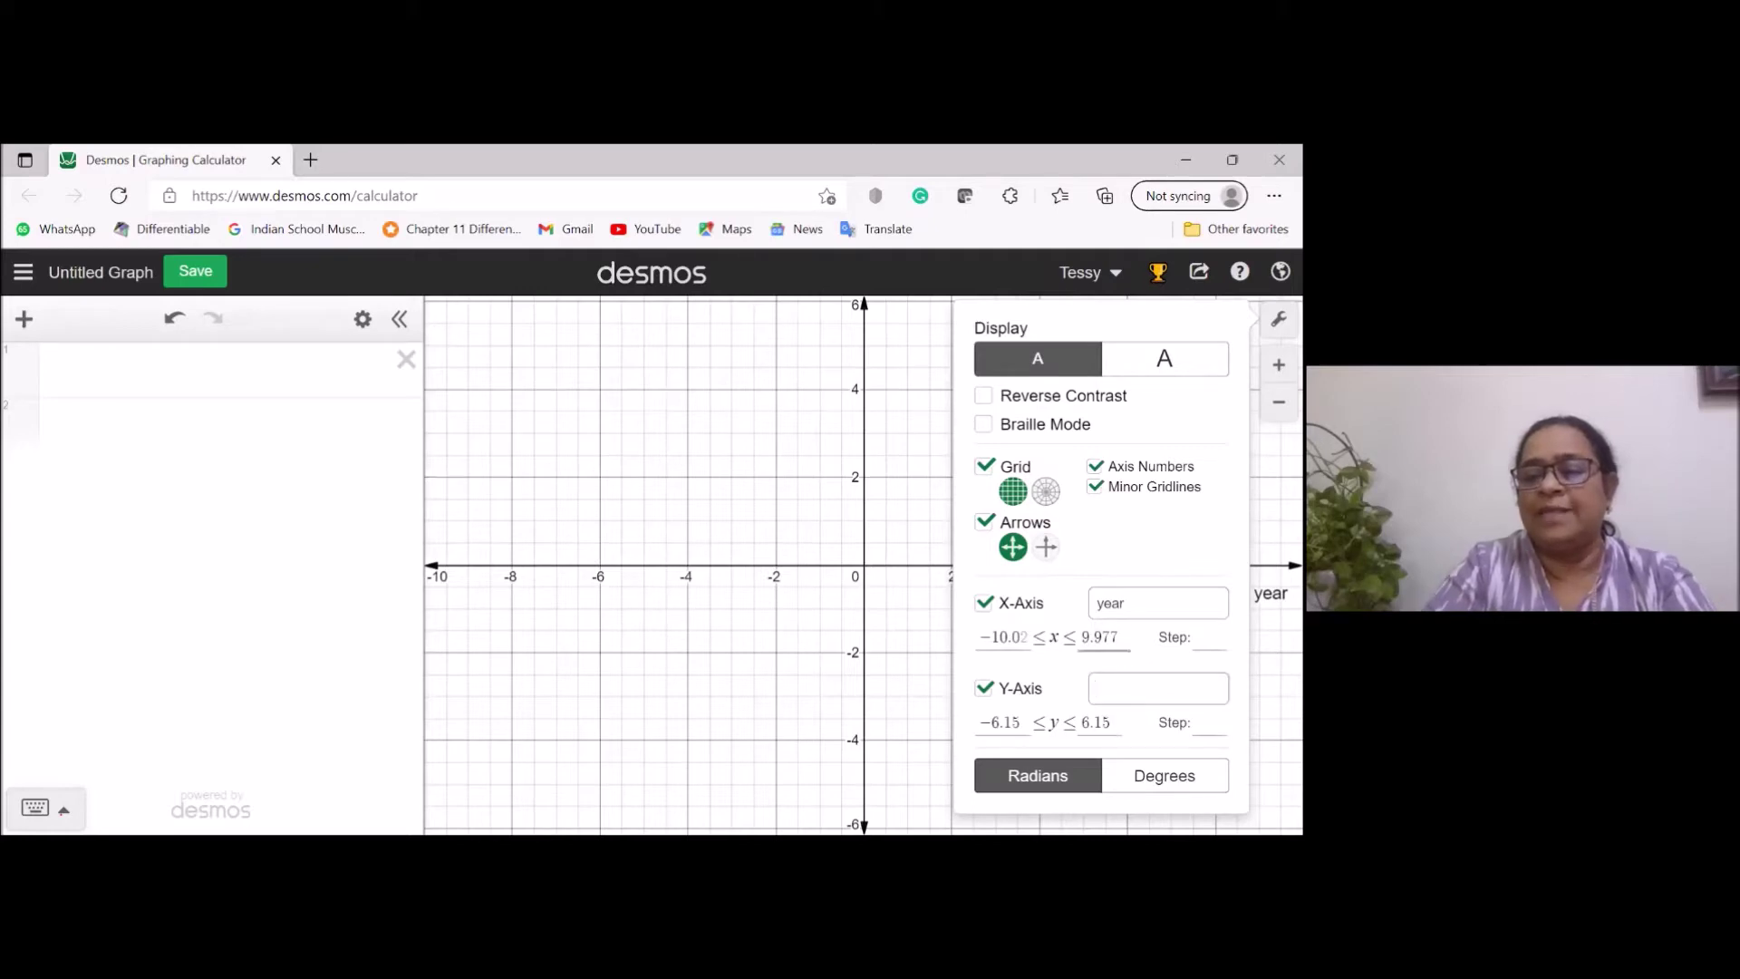
left_click(1004, 637)
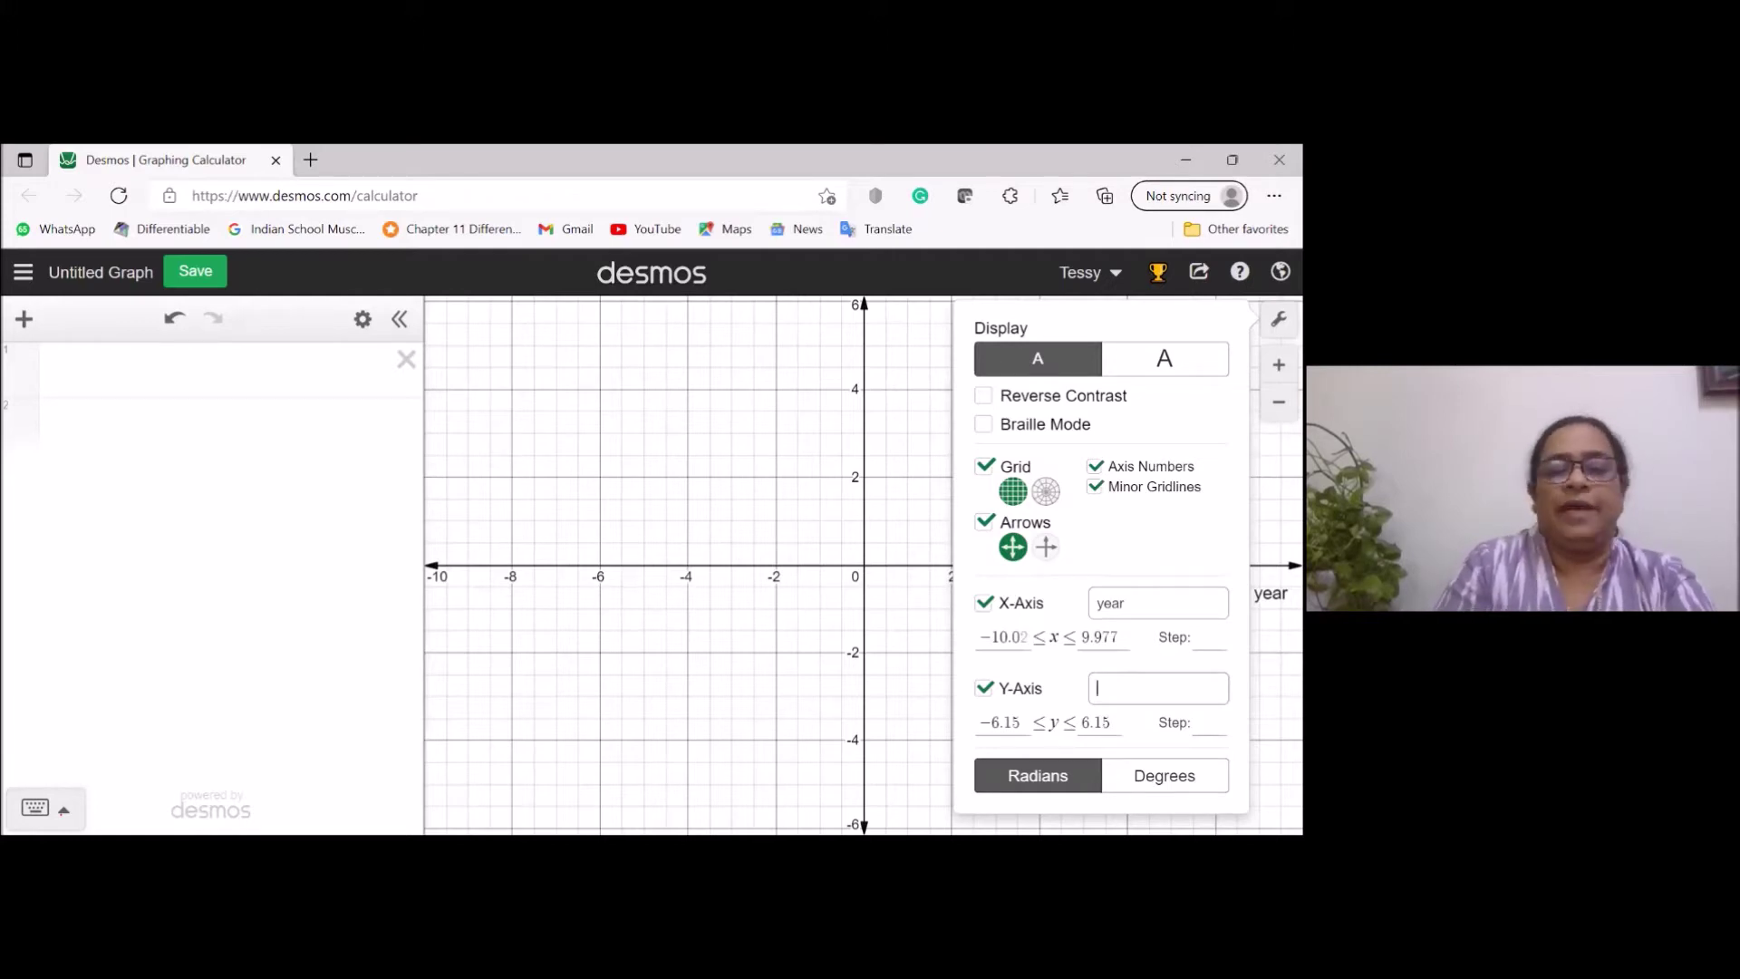
left_click(1158, 687)
left_click(1098, 722)
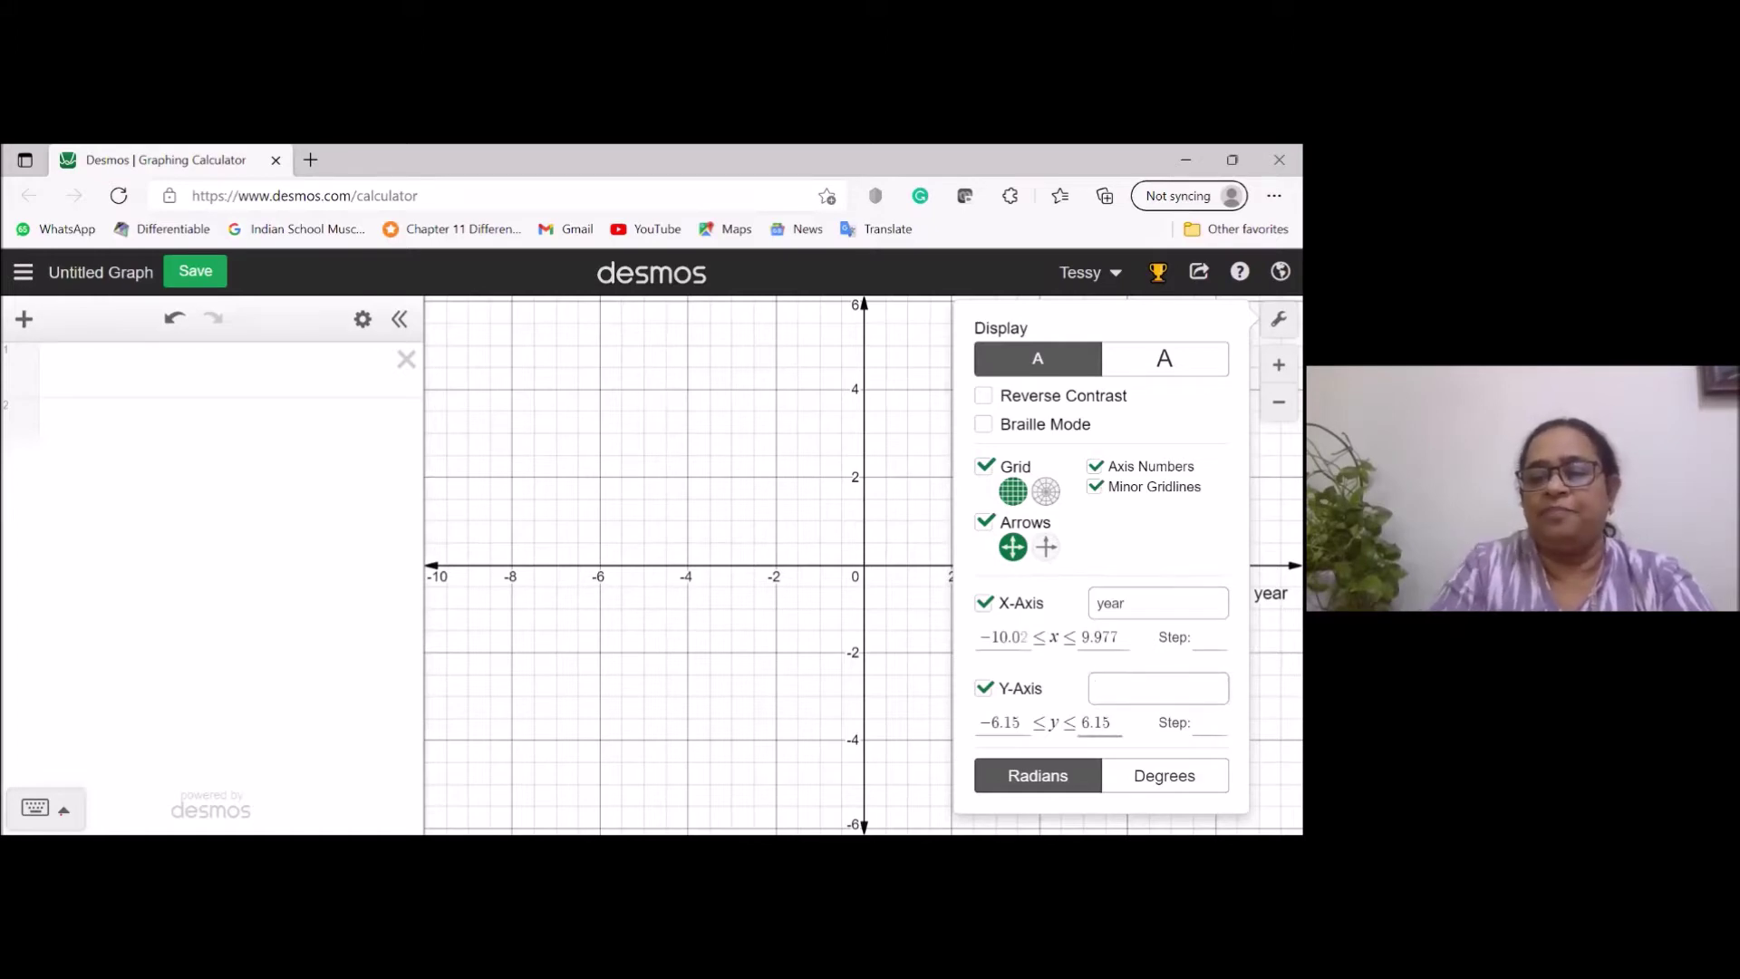
left_click(1158, 688)
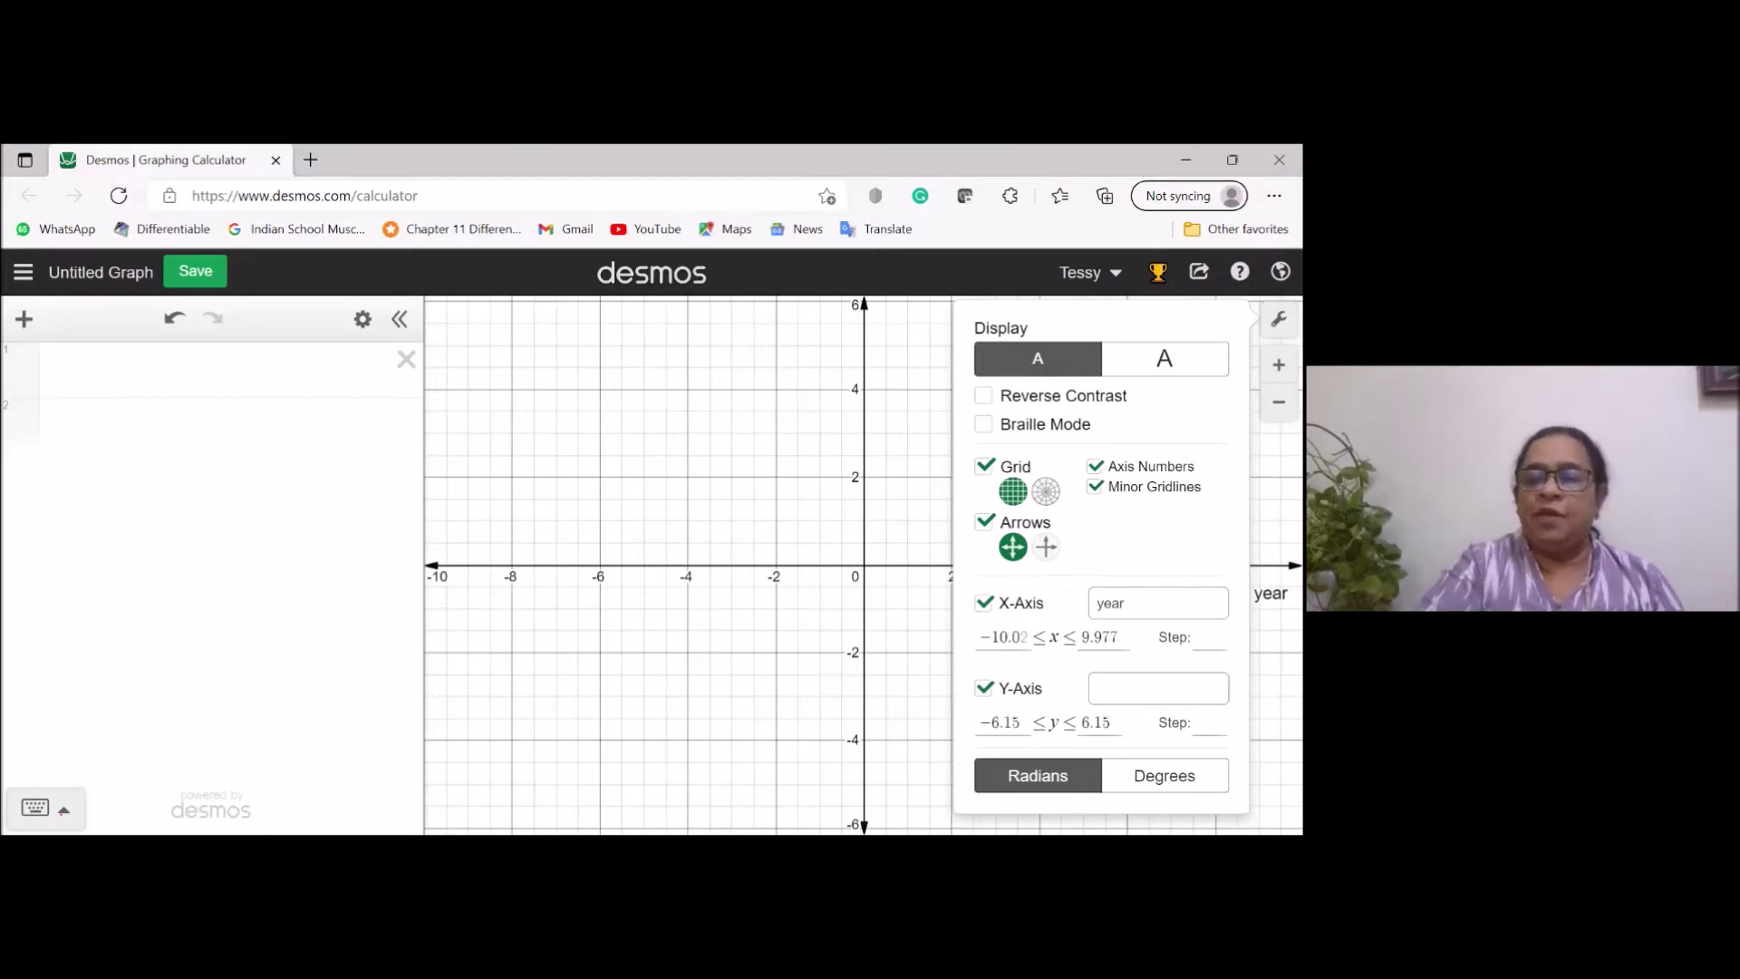
left_click(1002, 637)
left_click(1006, 637)
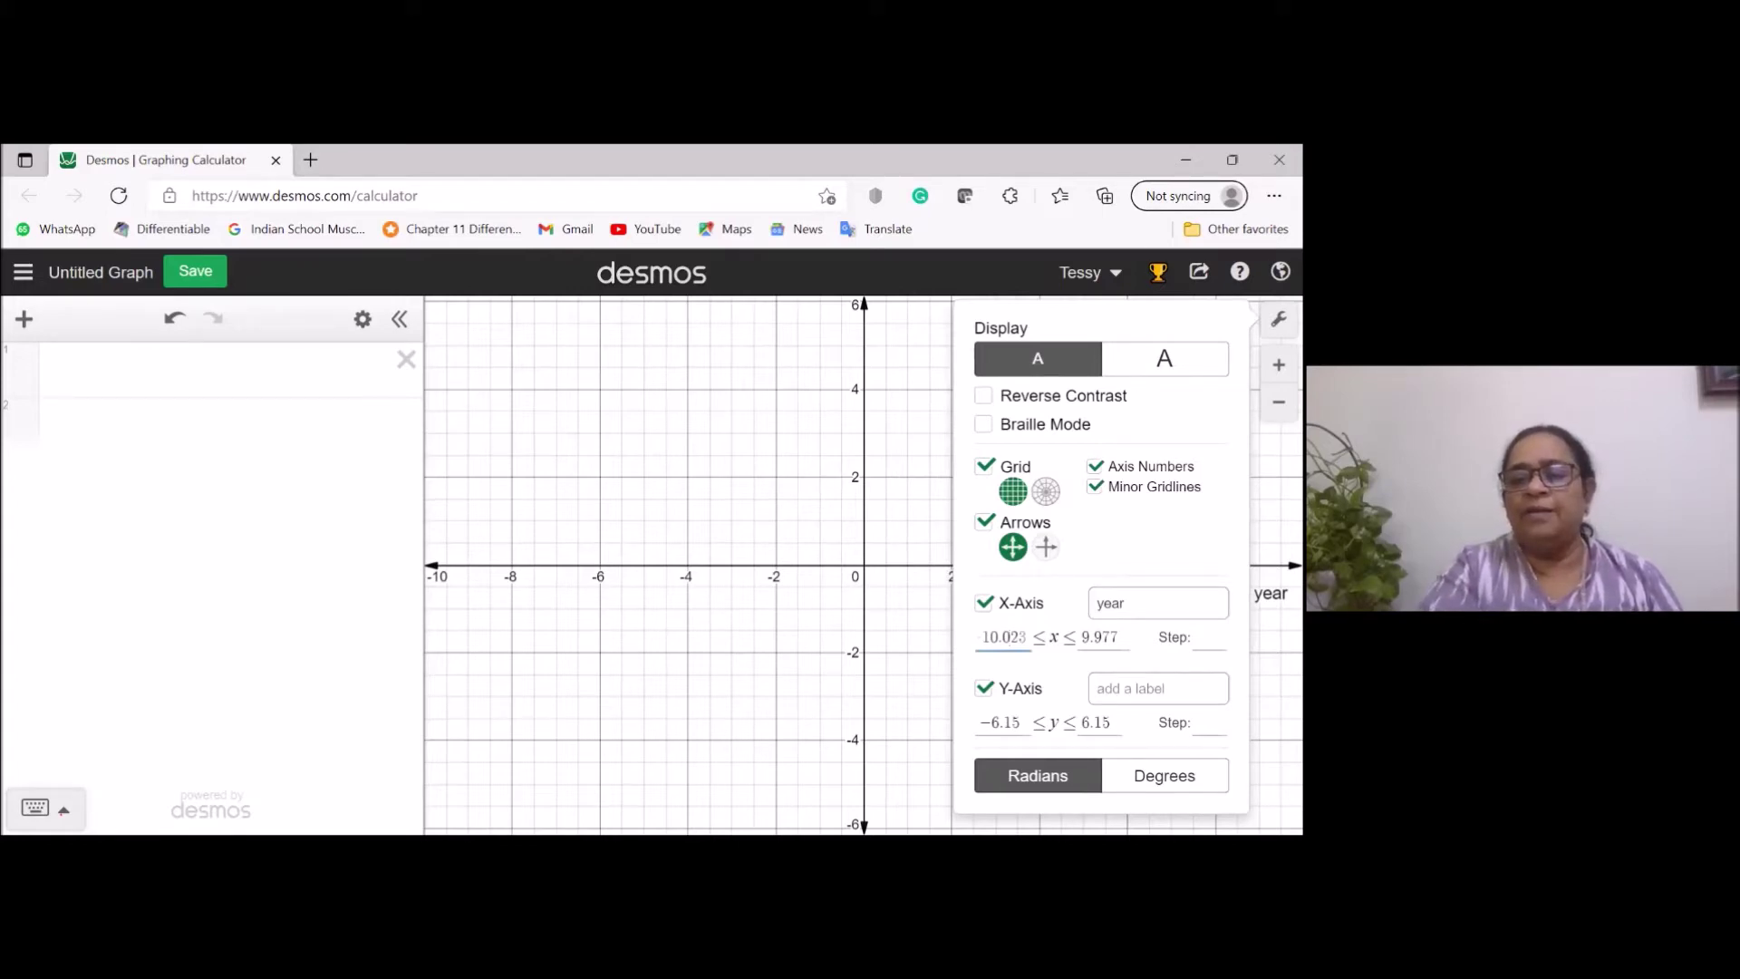
Turn the minor gridlines and the axis numbers off and back on, and close the graph settings.
left_click(1095, 486)
left_click(1095, 487)
left_click(1095, 466)
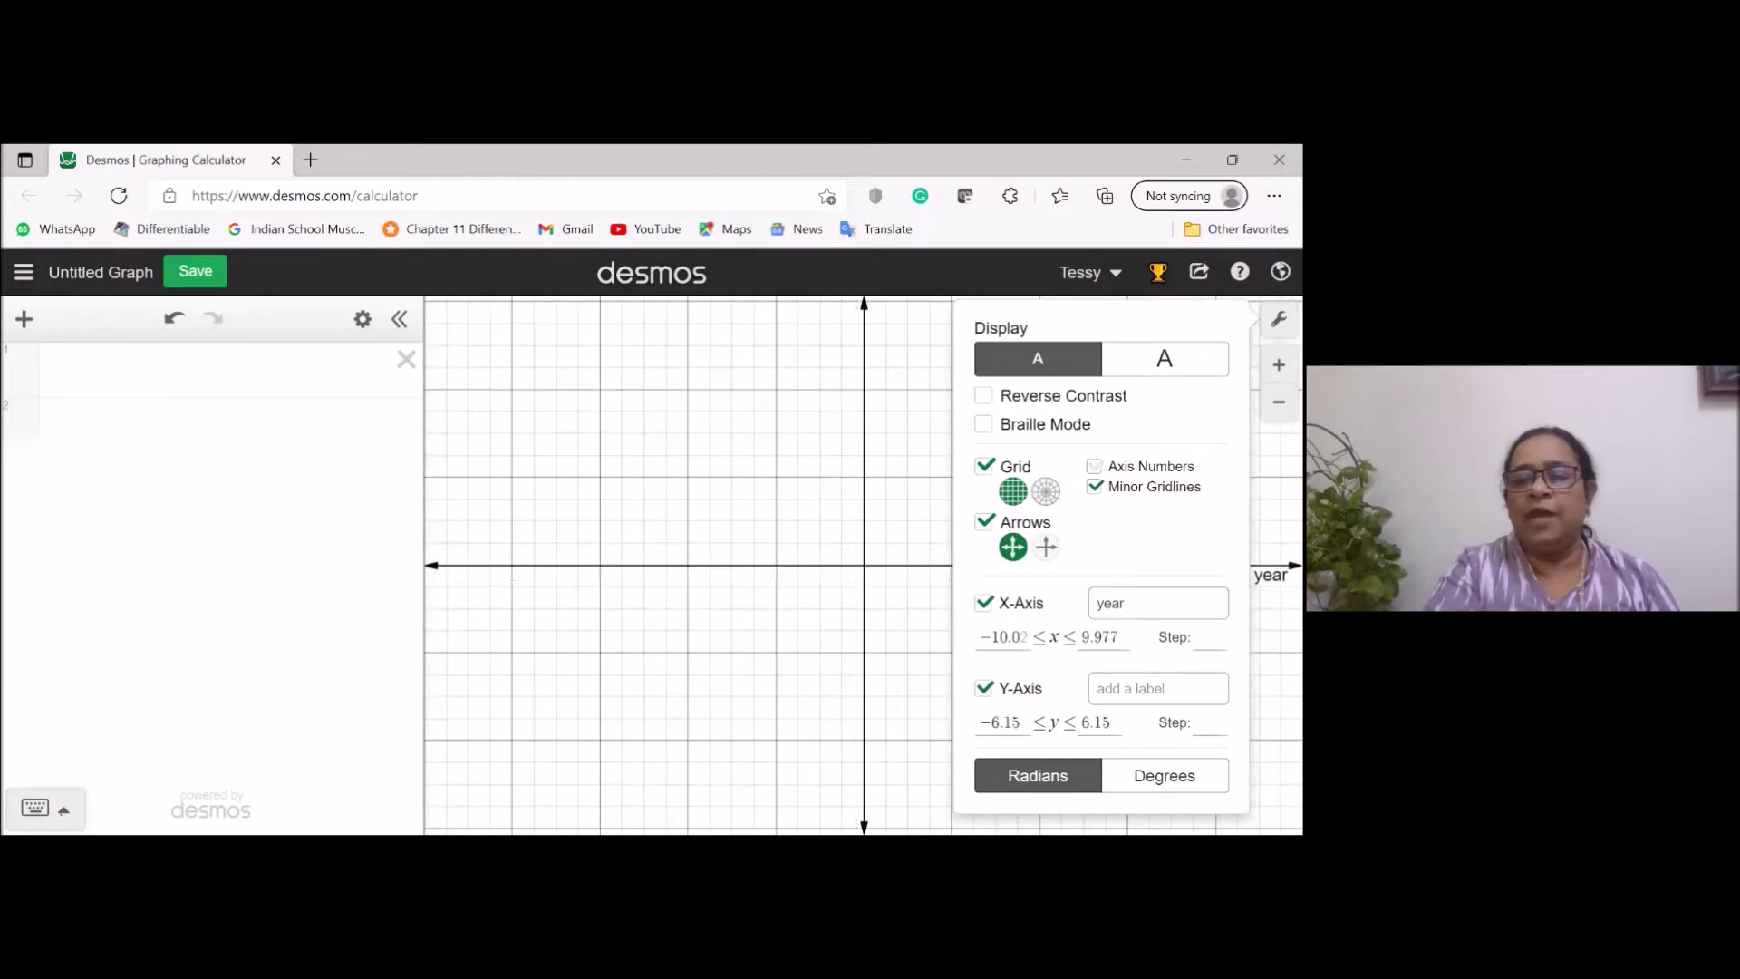
left_click(1095, 466)
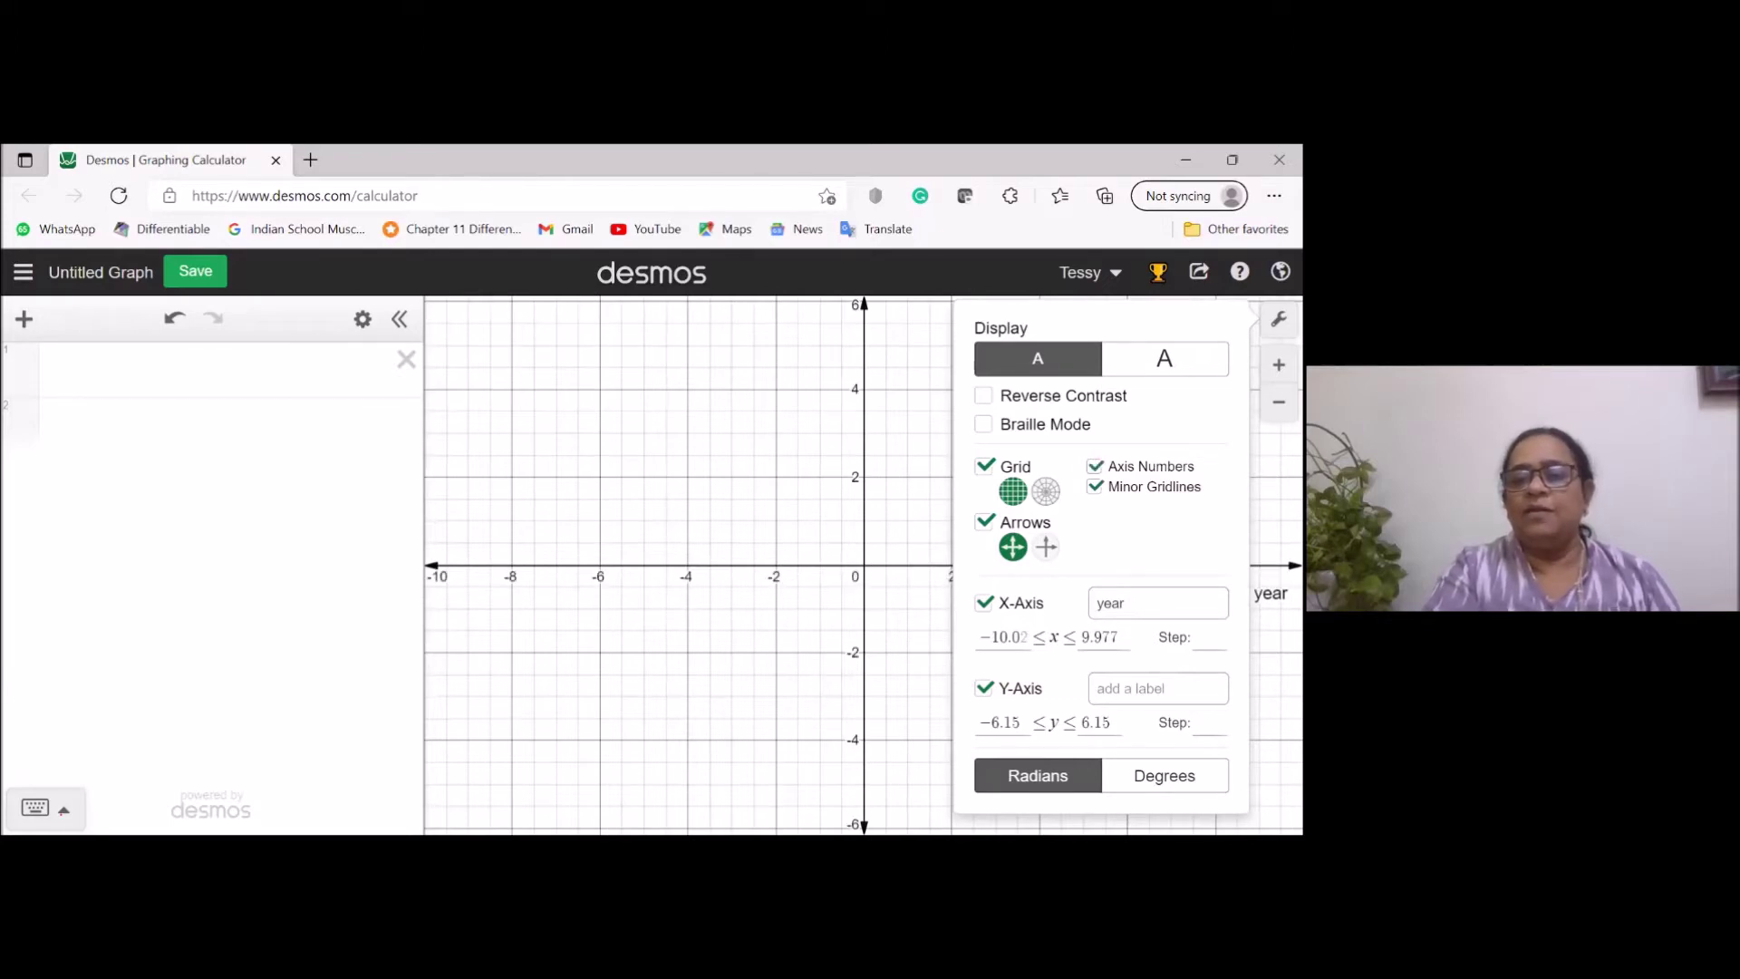
left_click(923, 421)
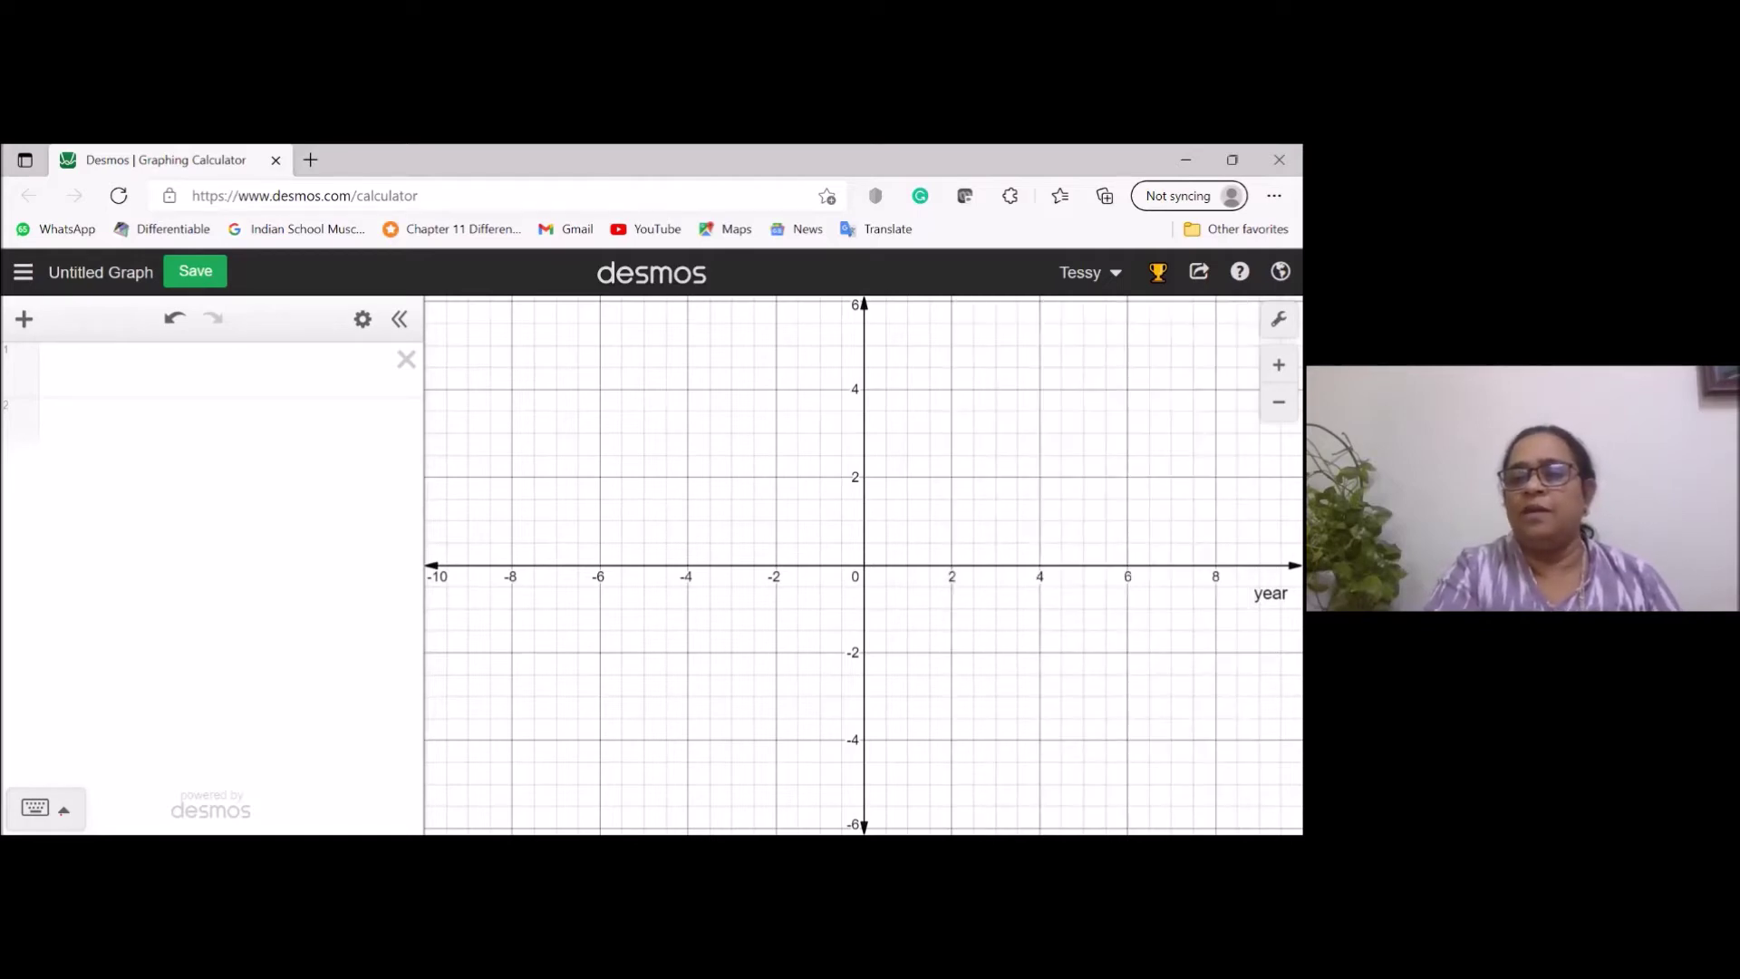
Look through the trigonometric, statistics and miscellaneous functions offered by the on-screen keypad.
left_click_drag(922, 422, 903, 427)
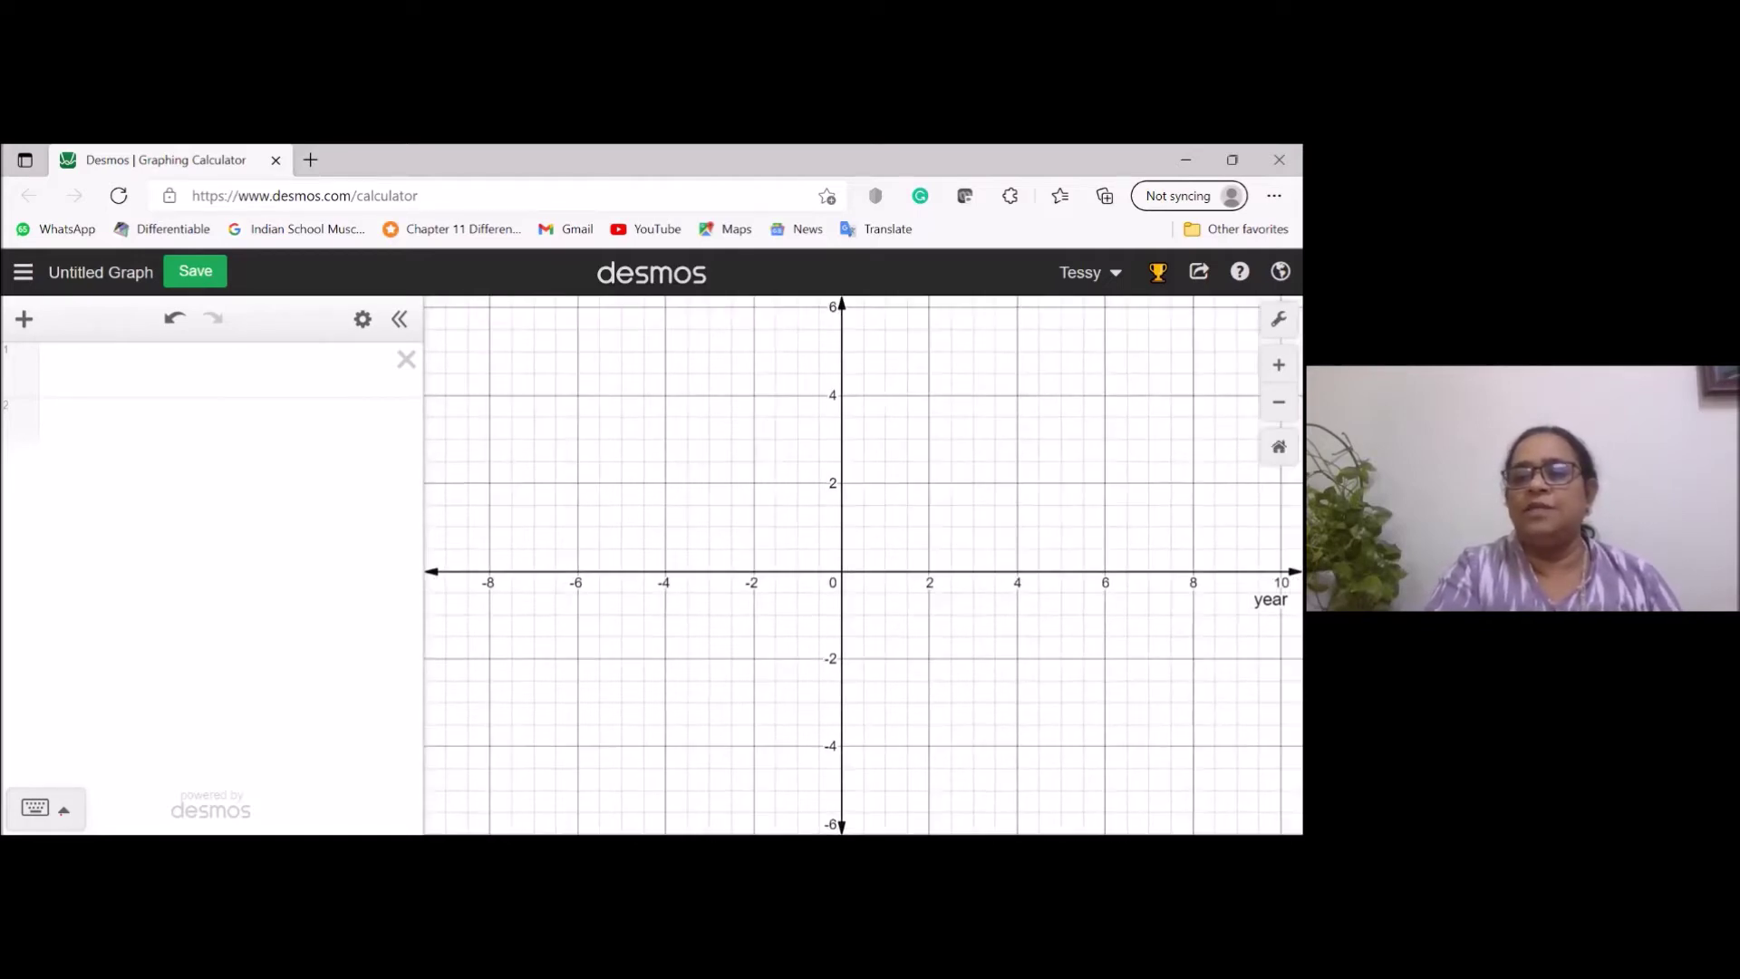
left_click(1279, 446)
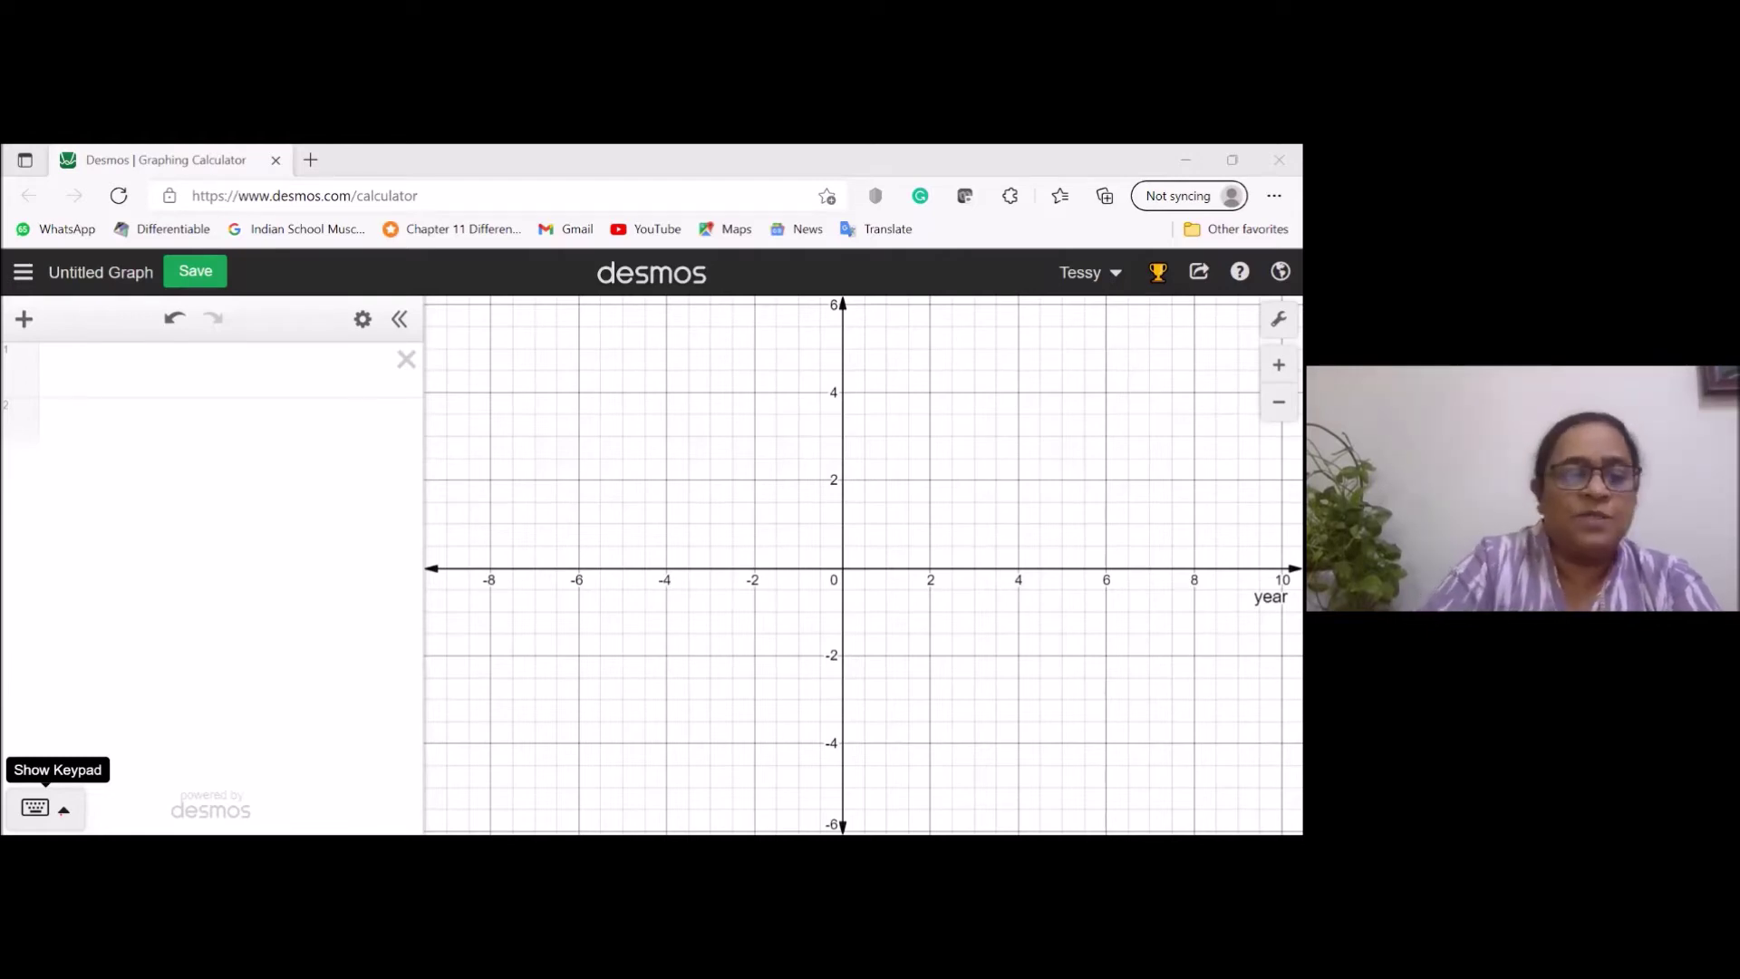
left_click(35, 806)
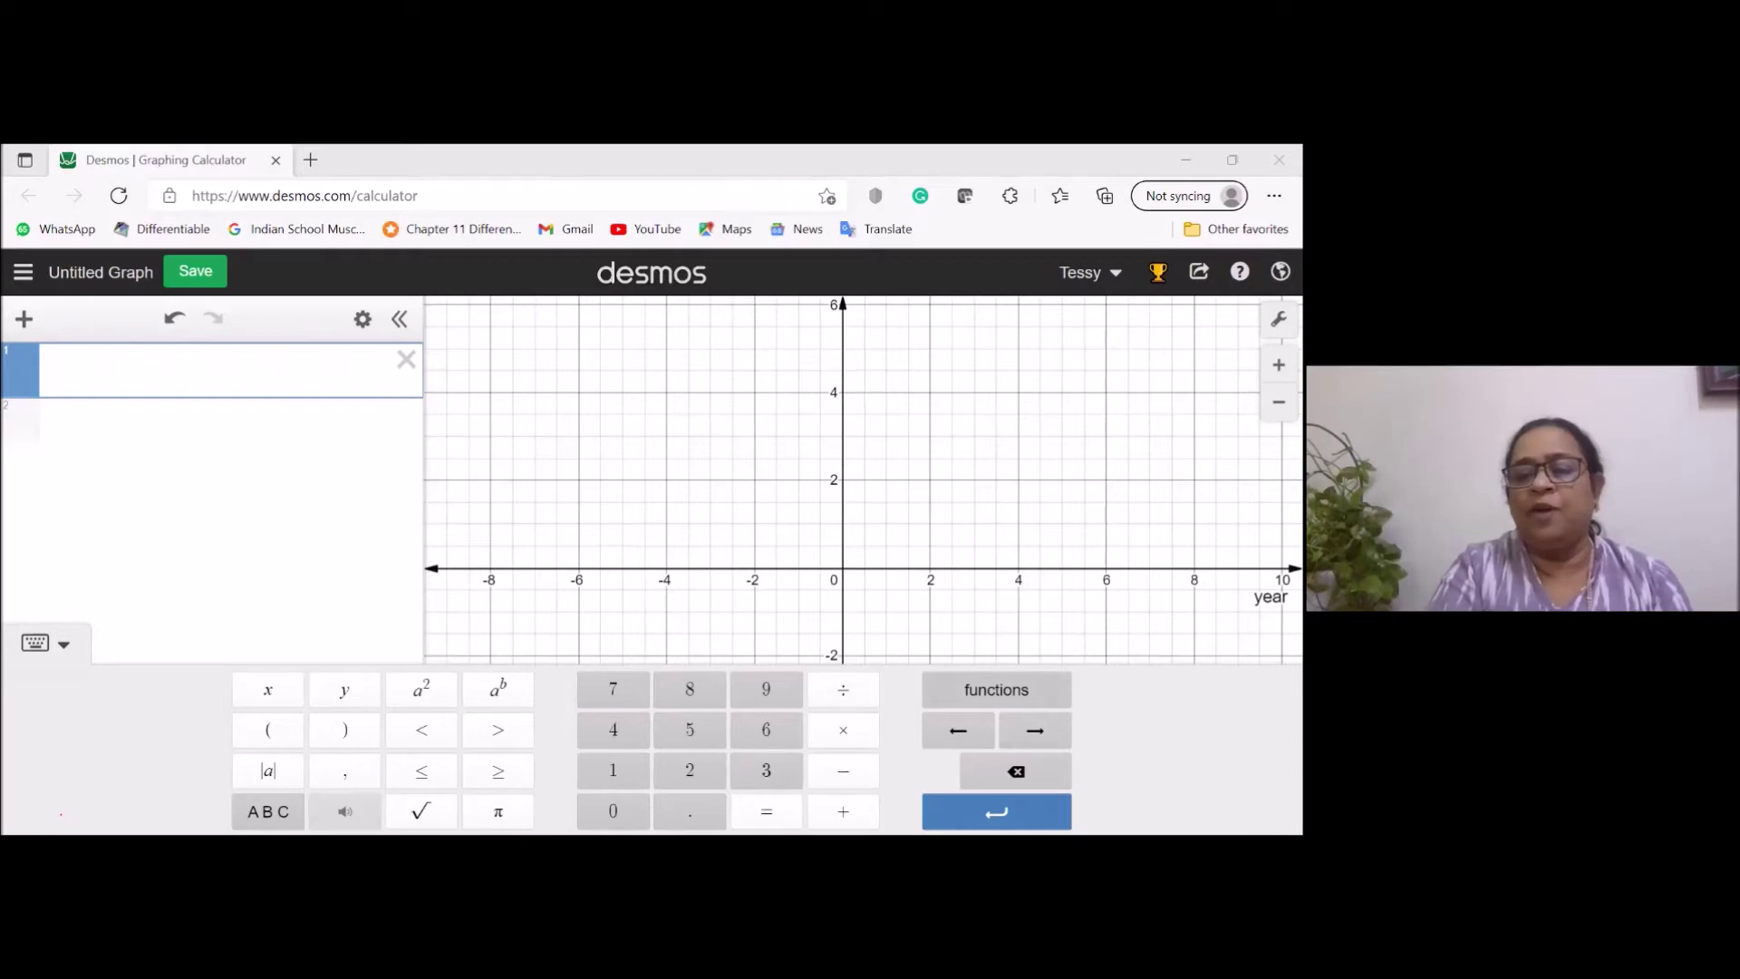
left_click(996, 690)
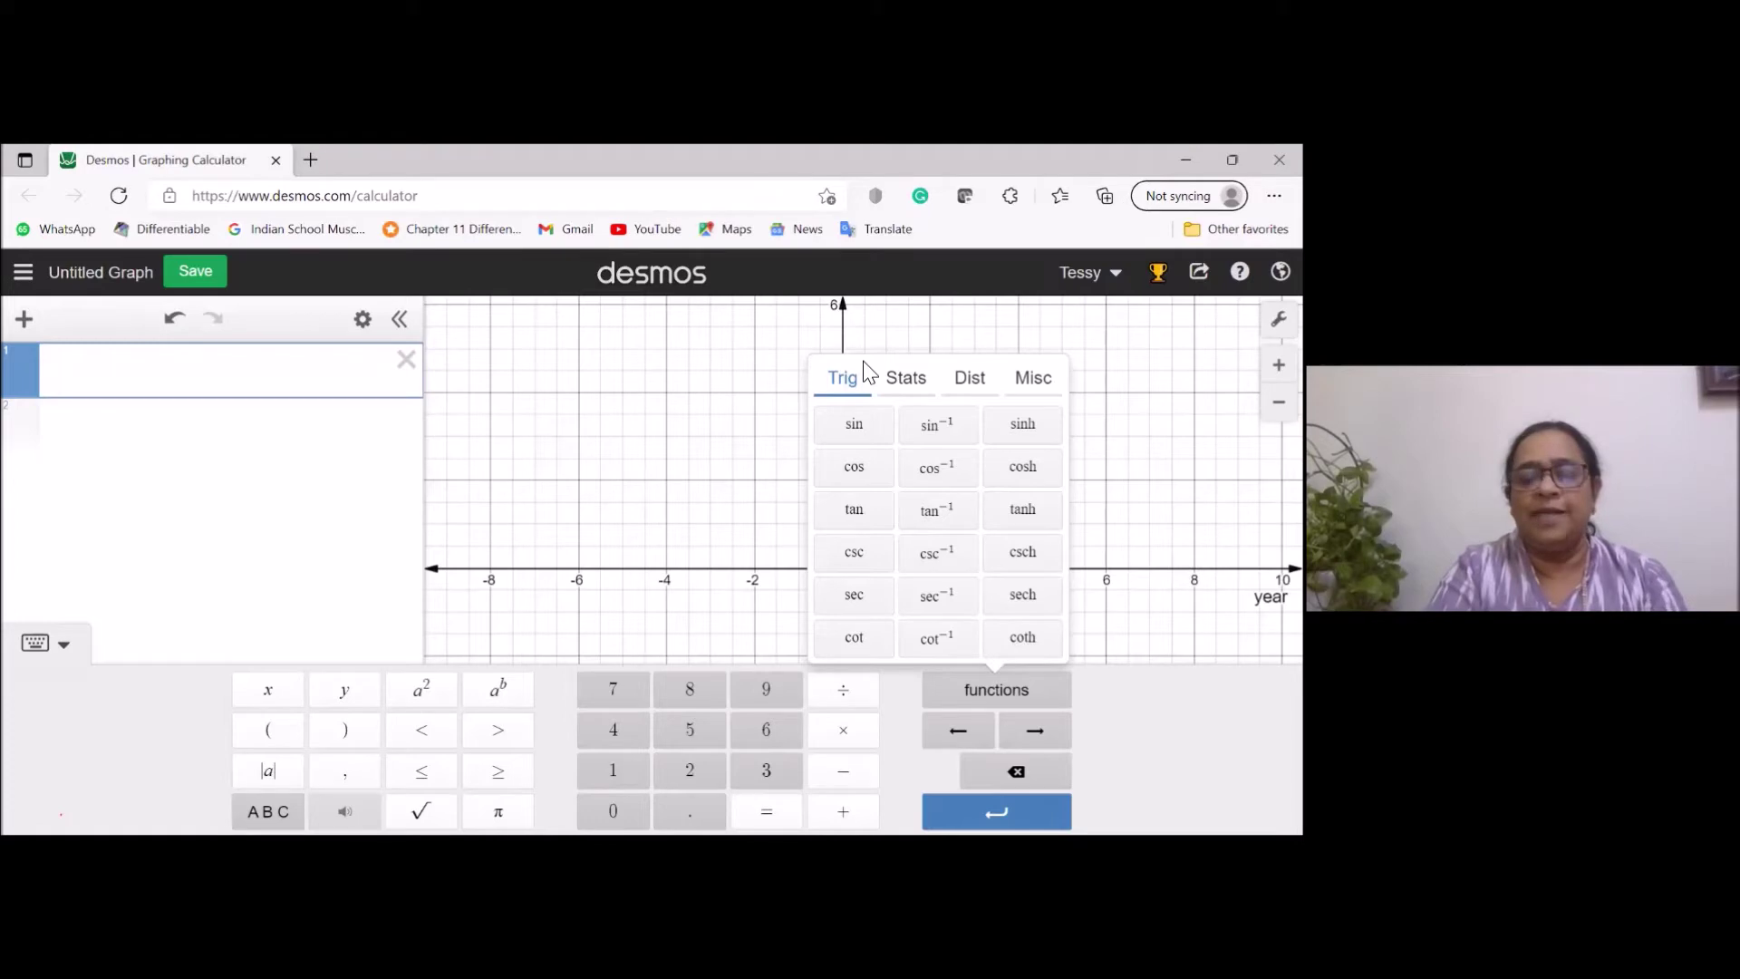
left_click(907, 379)
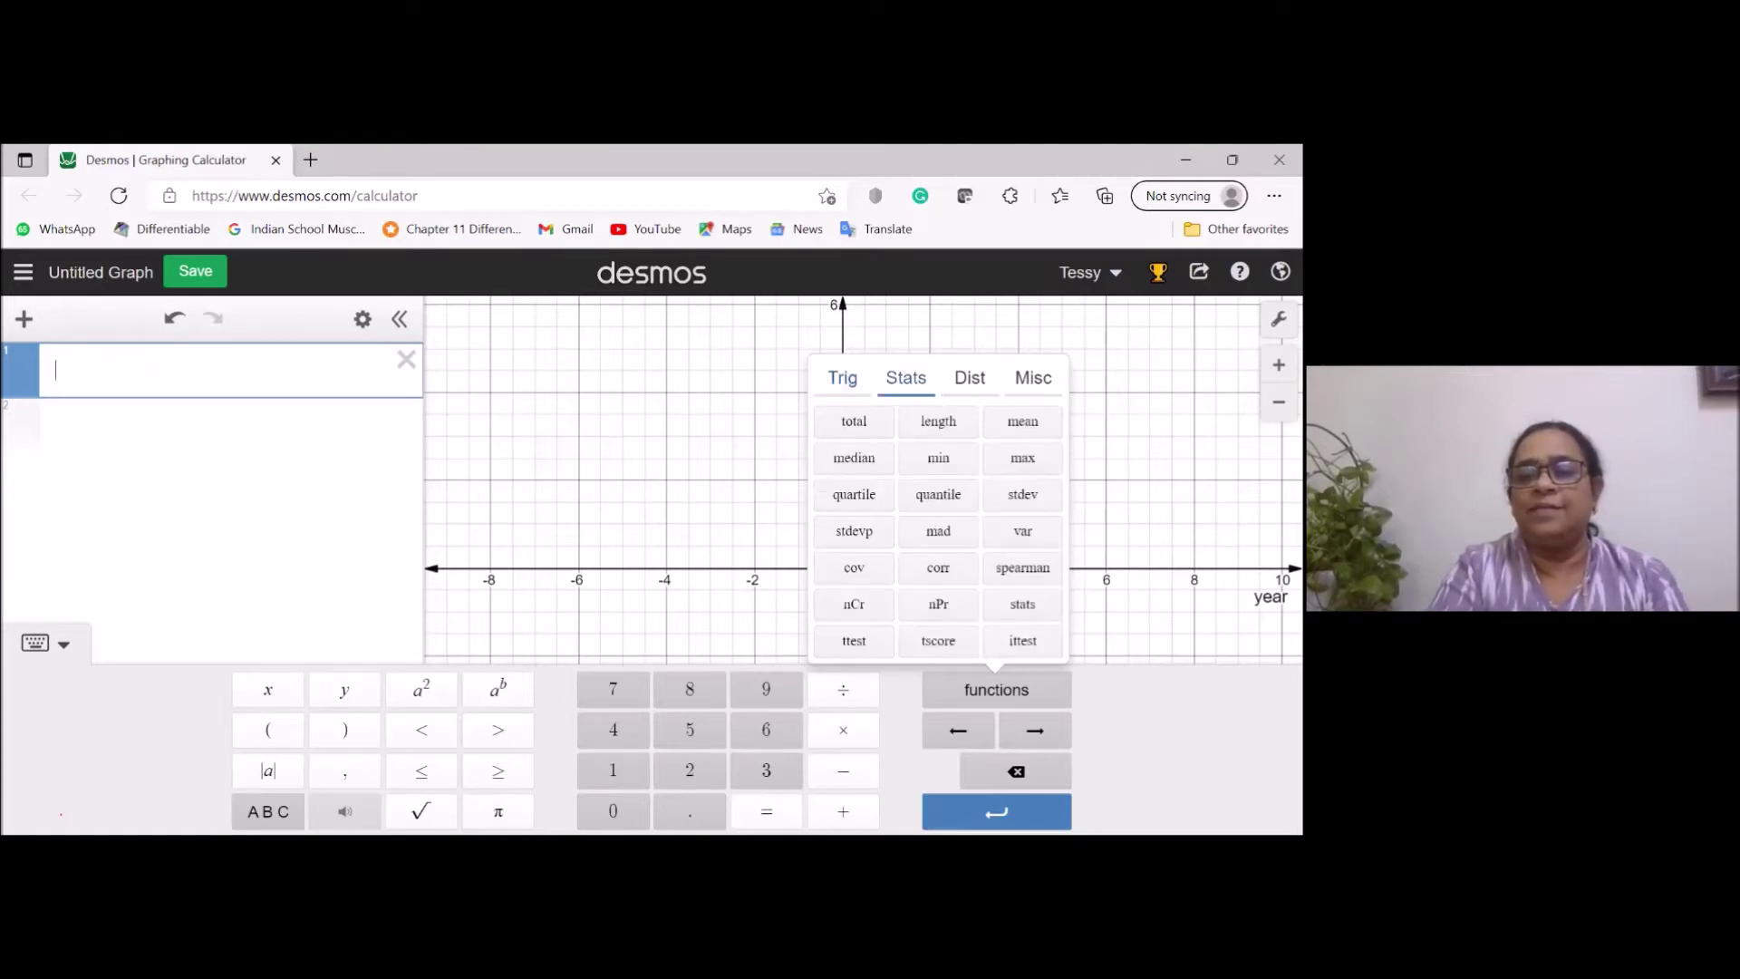
left_click(1033, 378)
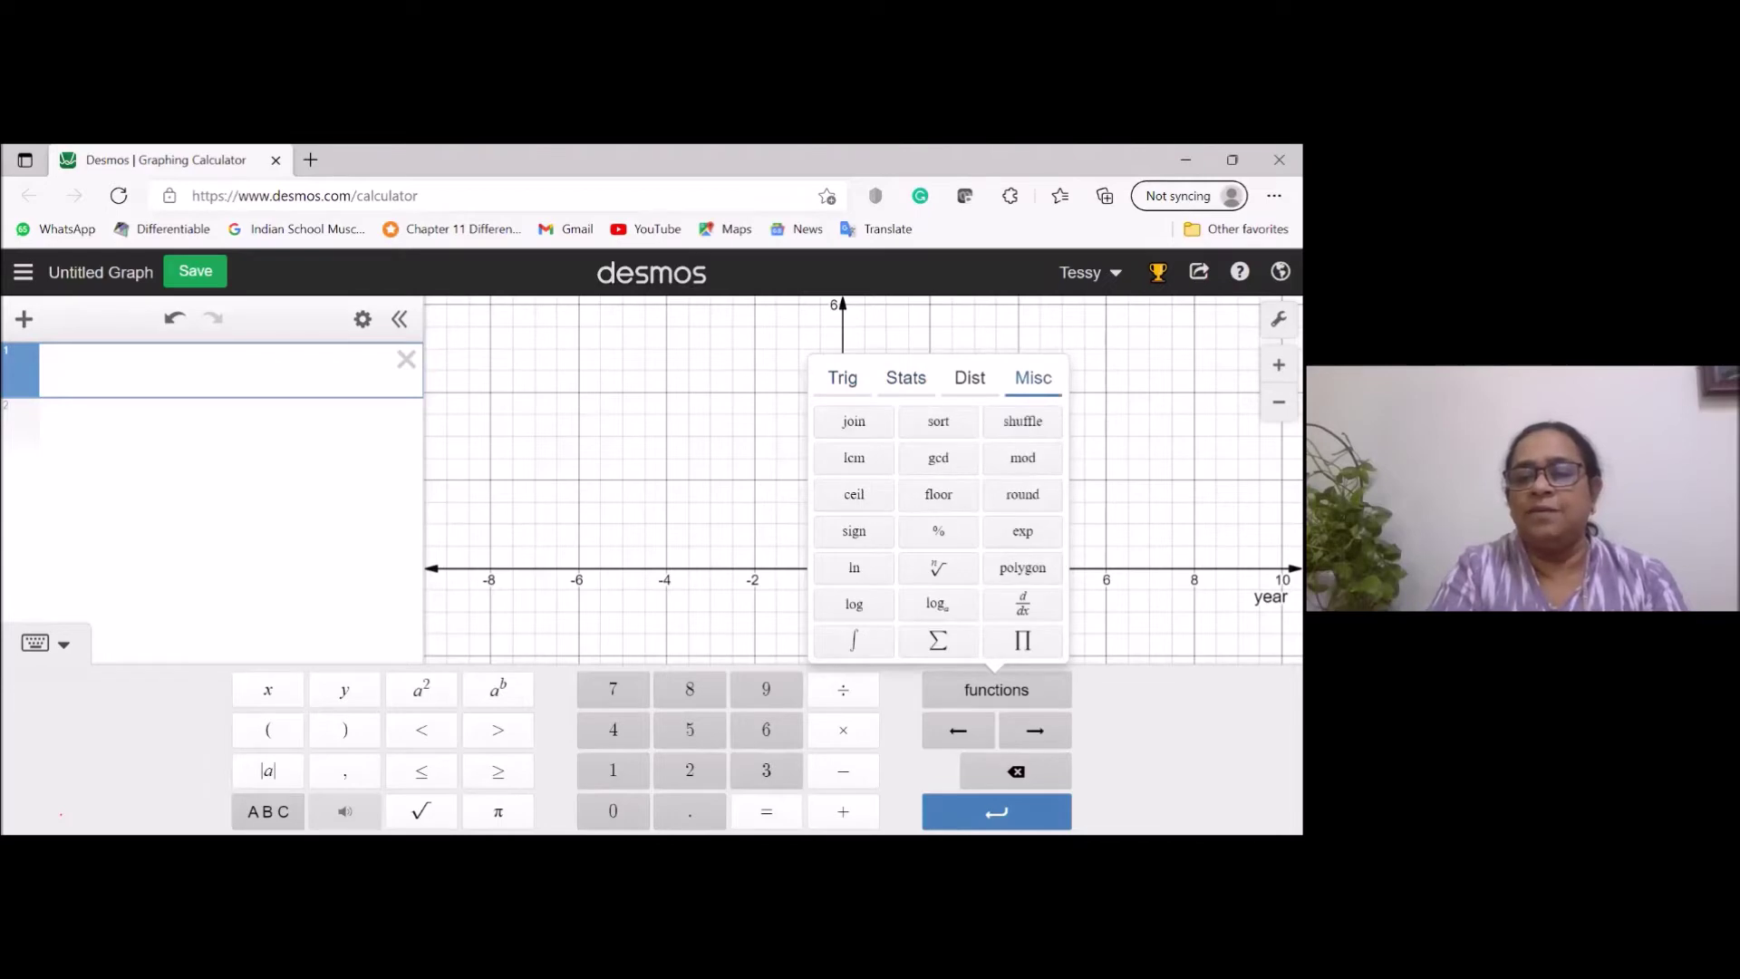
left_click(783, 379)
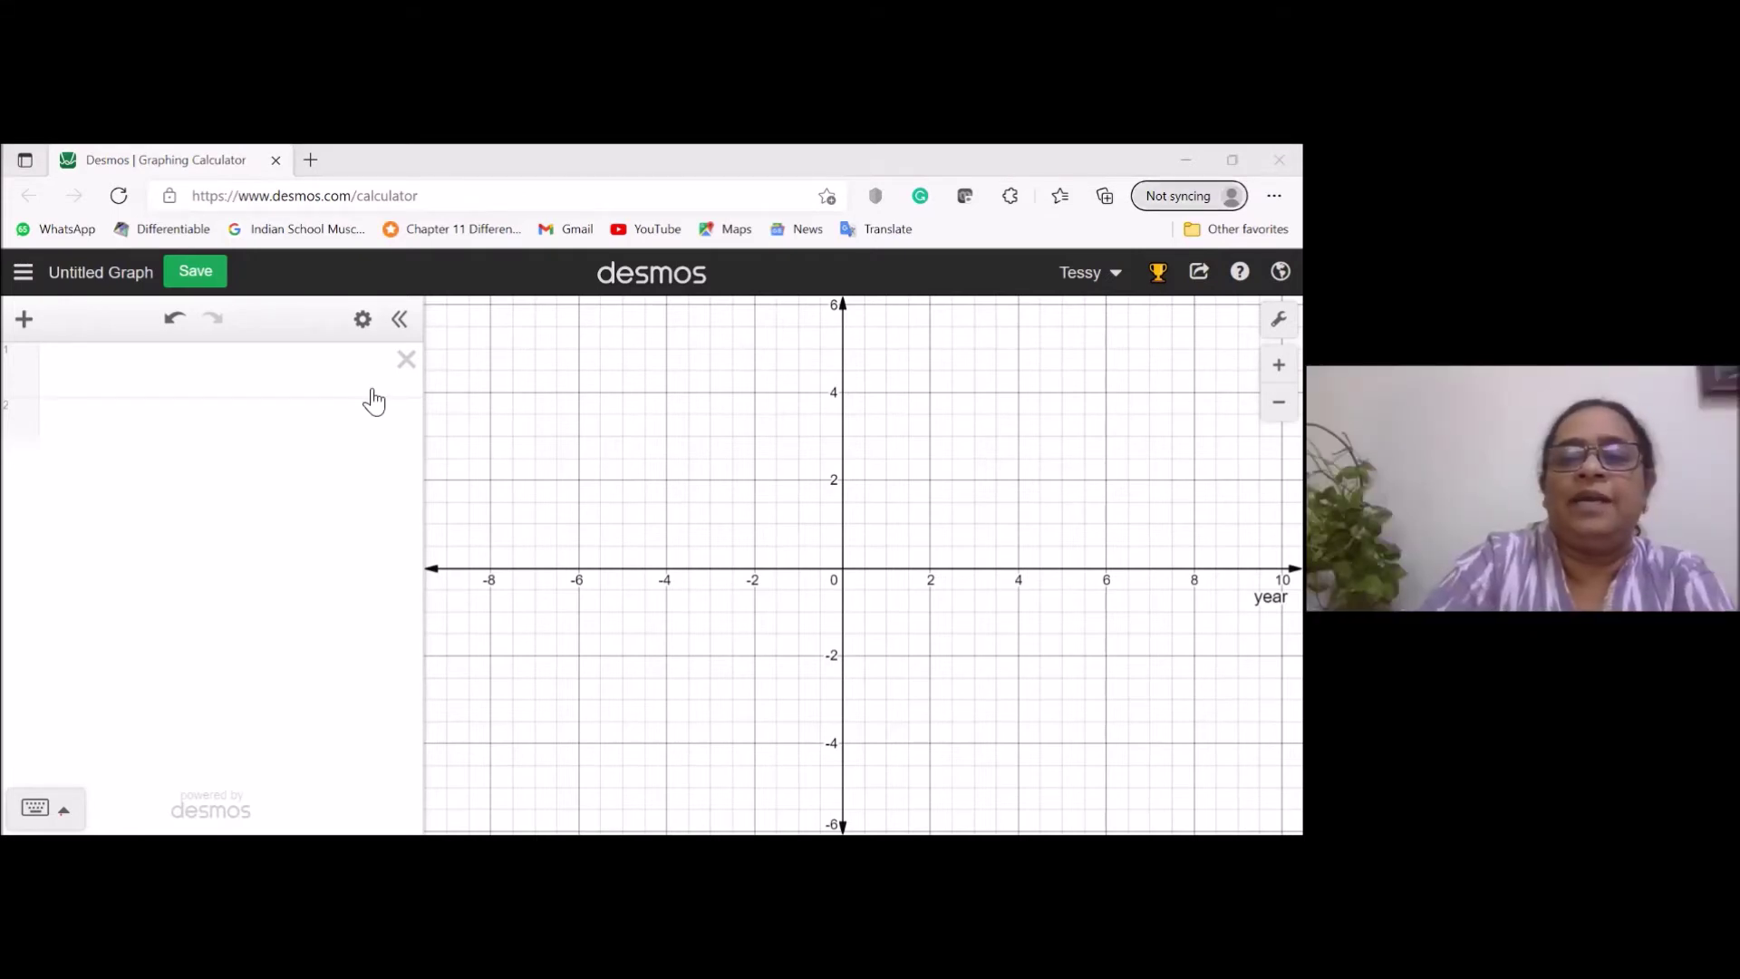
Graph the line y = x as the first expression and hide the keypad.
left_click(76, 367)
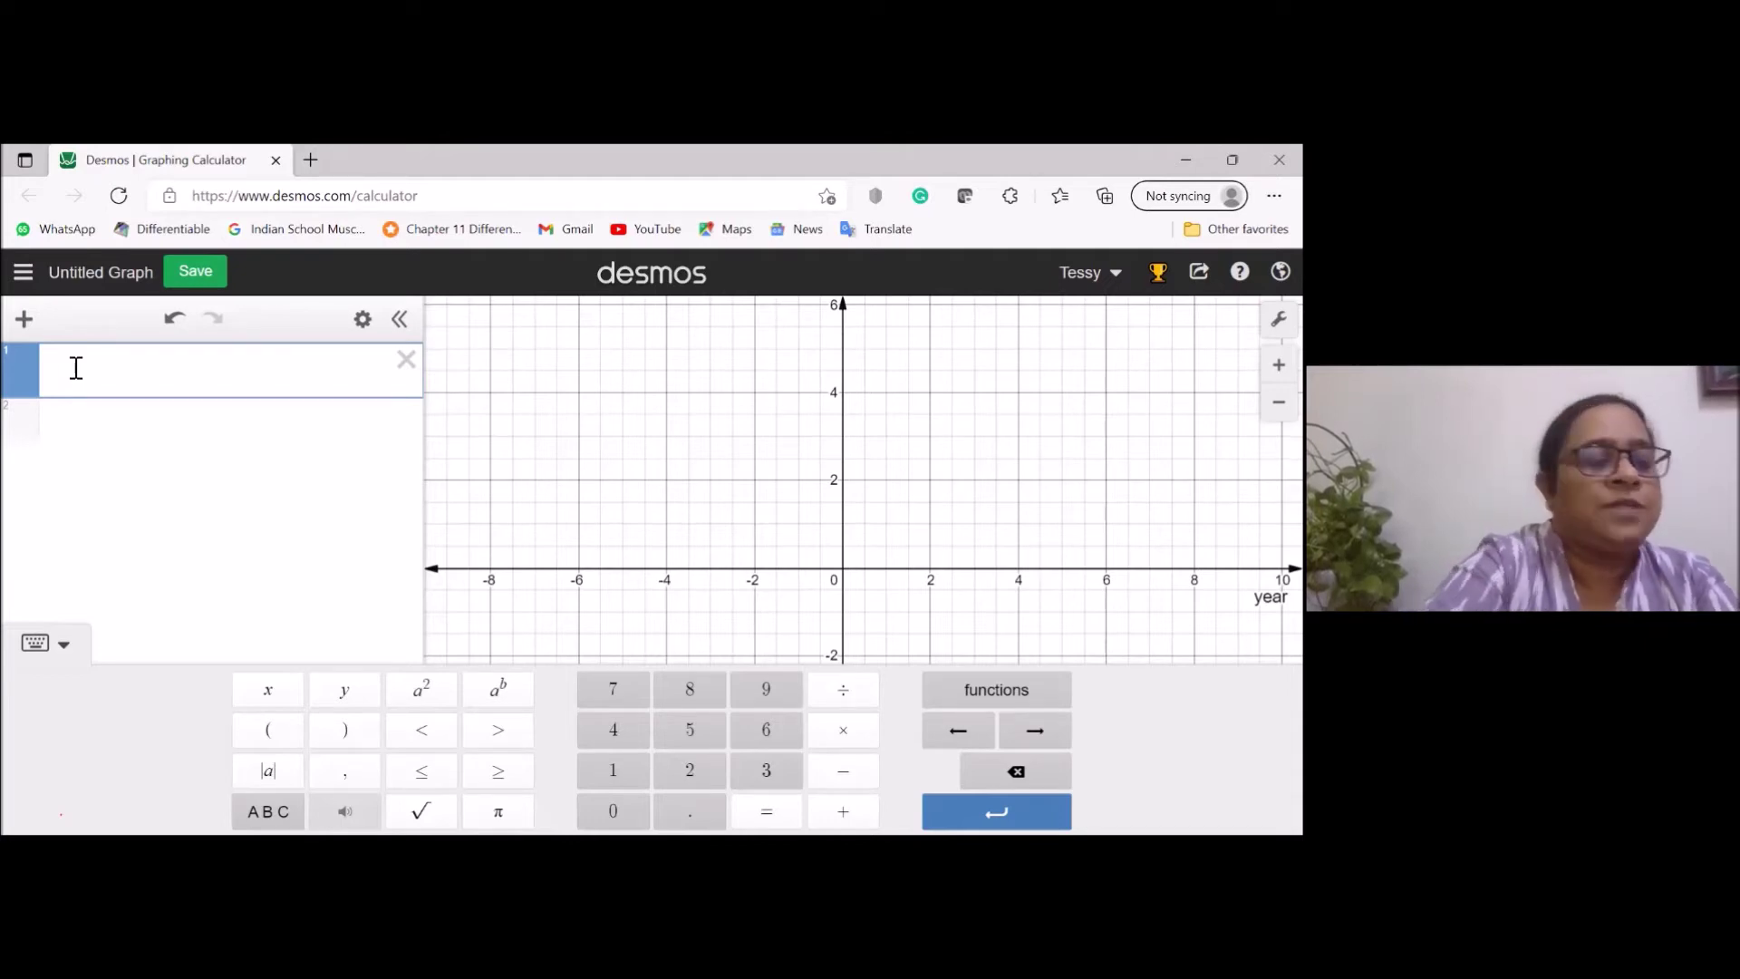
type("y")
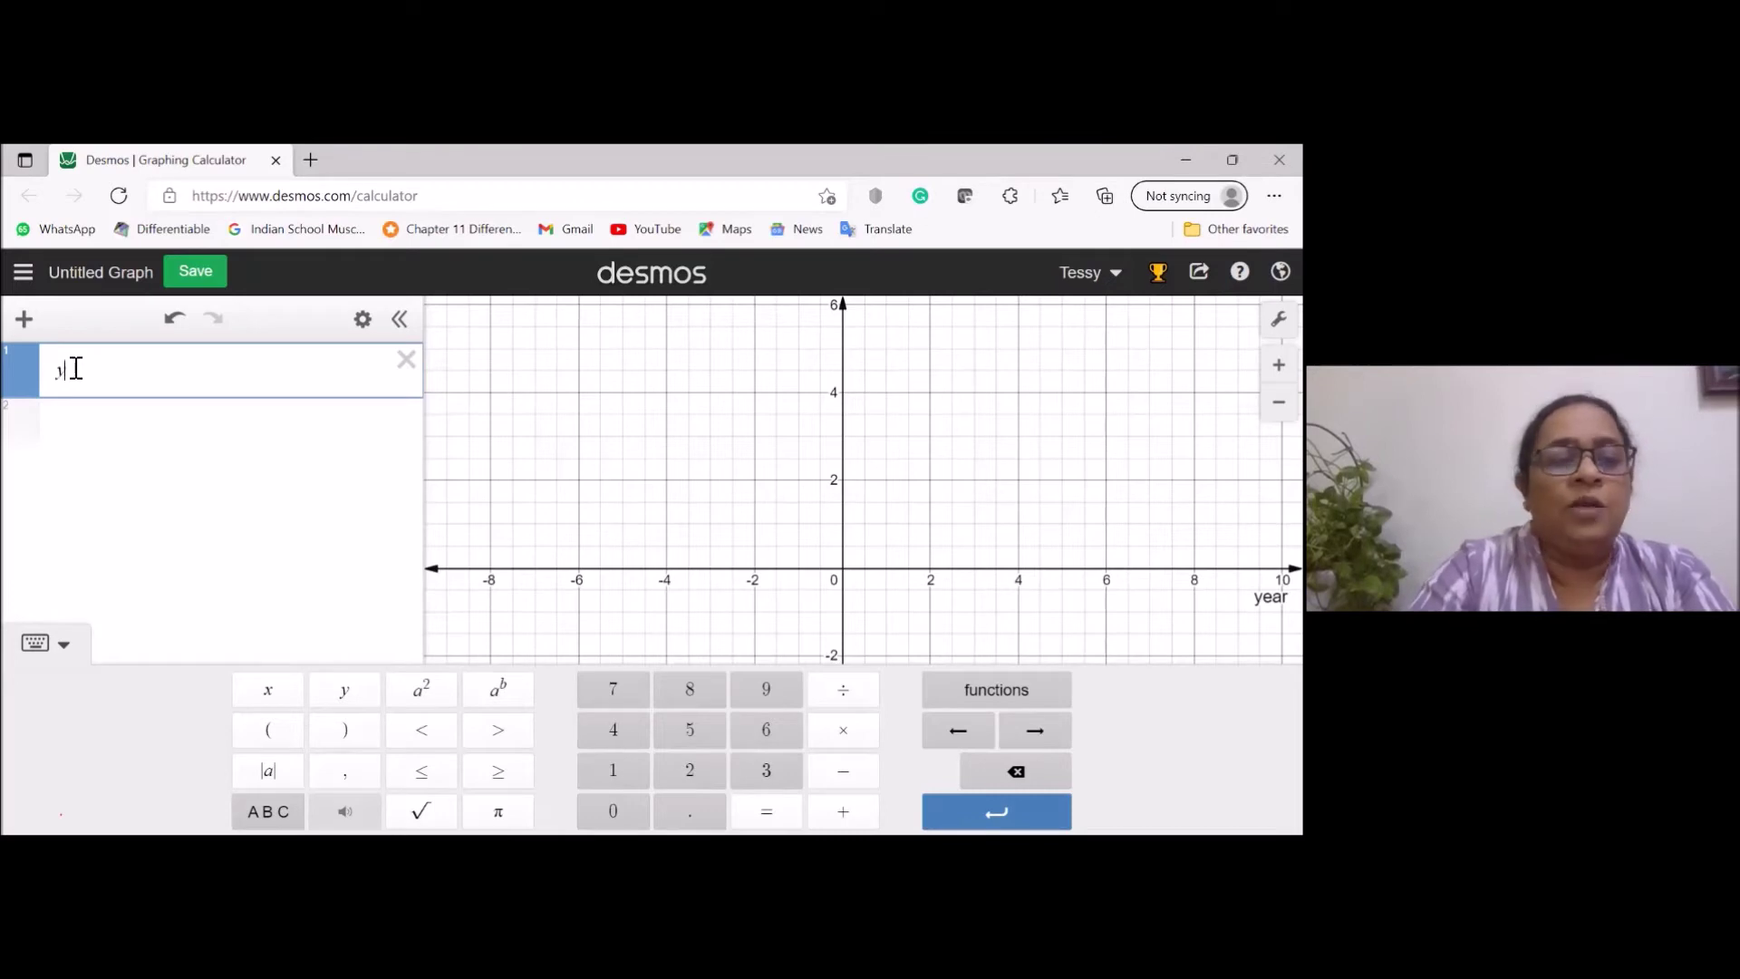
type("=x")
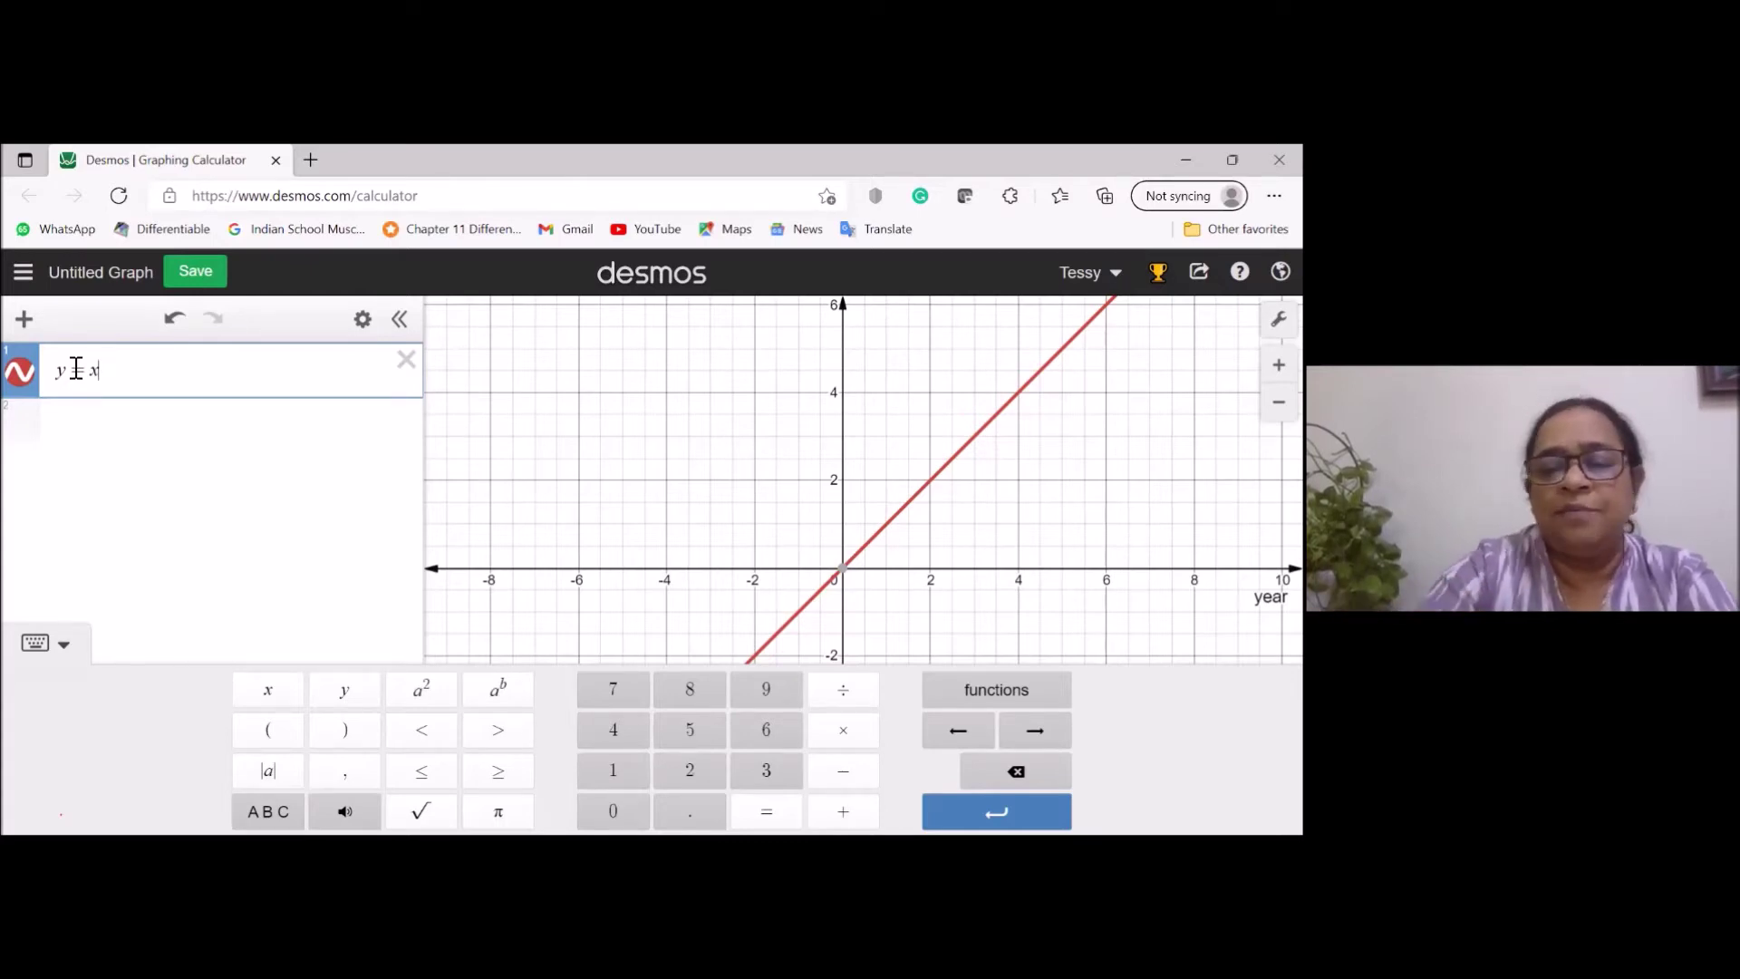
left_click(172, 611)
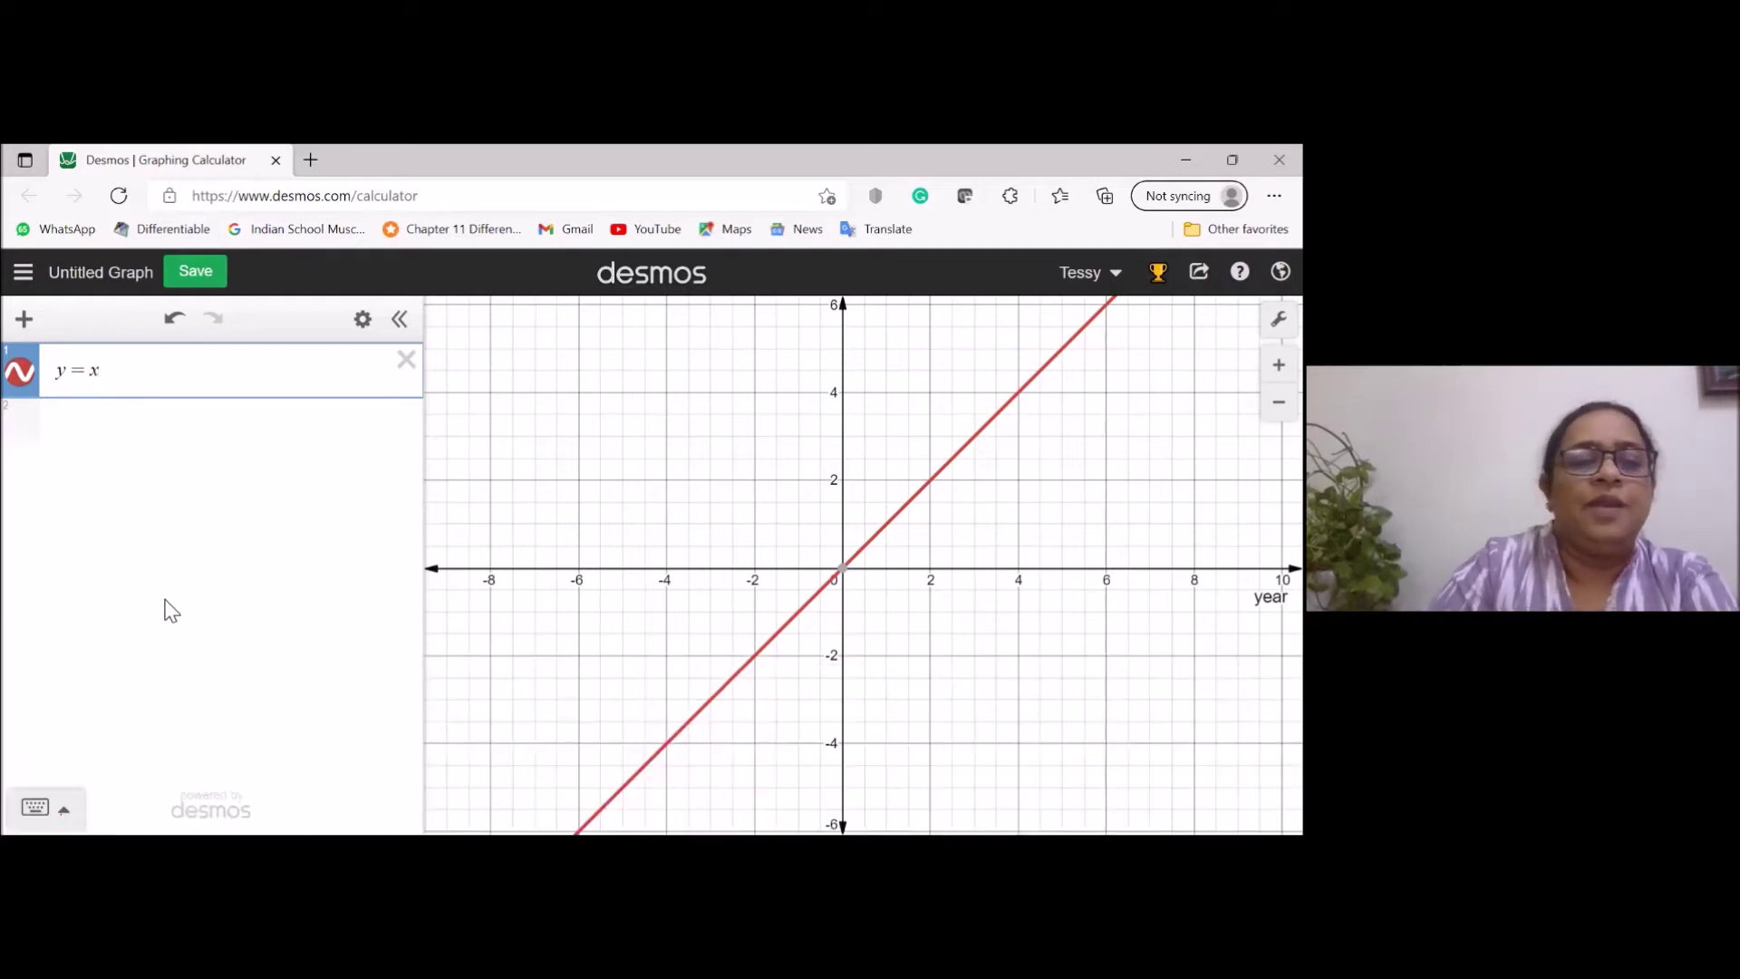
Duplicate the y = x expression and change the copy to y = 2x.
left_click(363, 320)
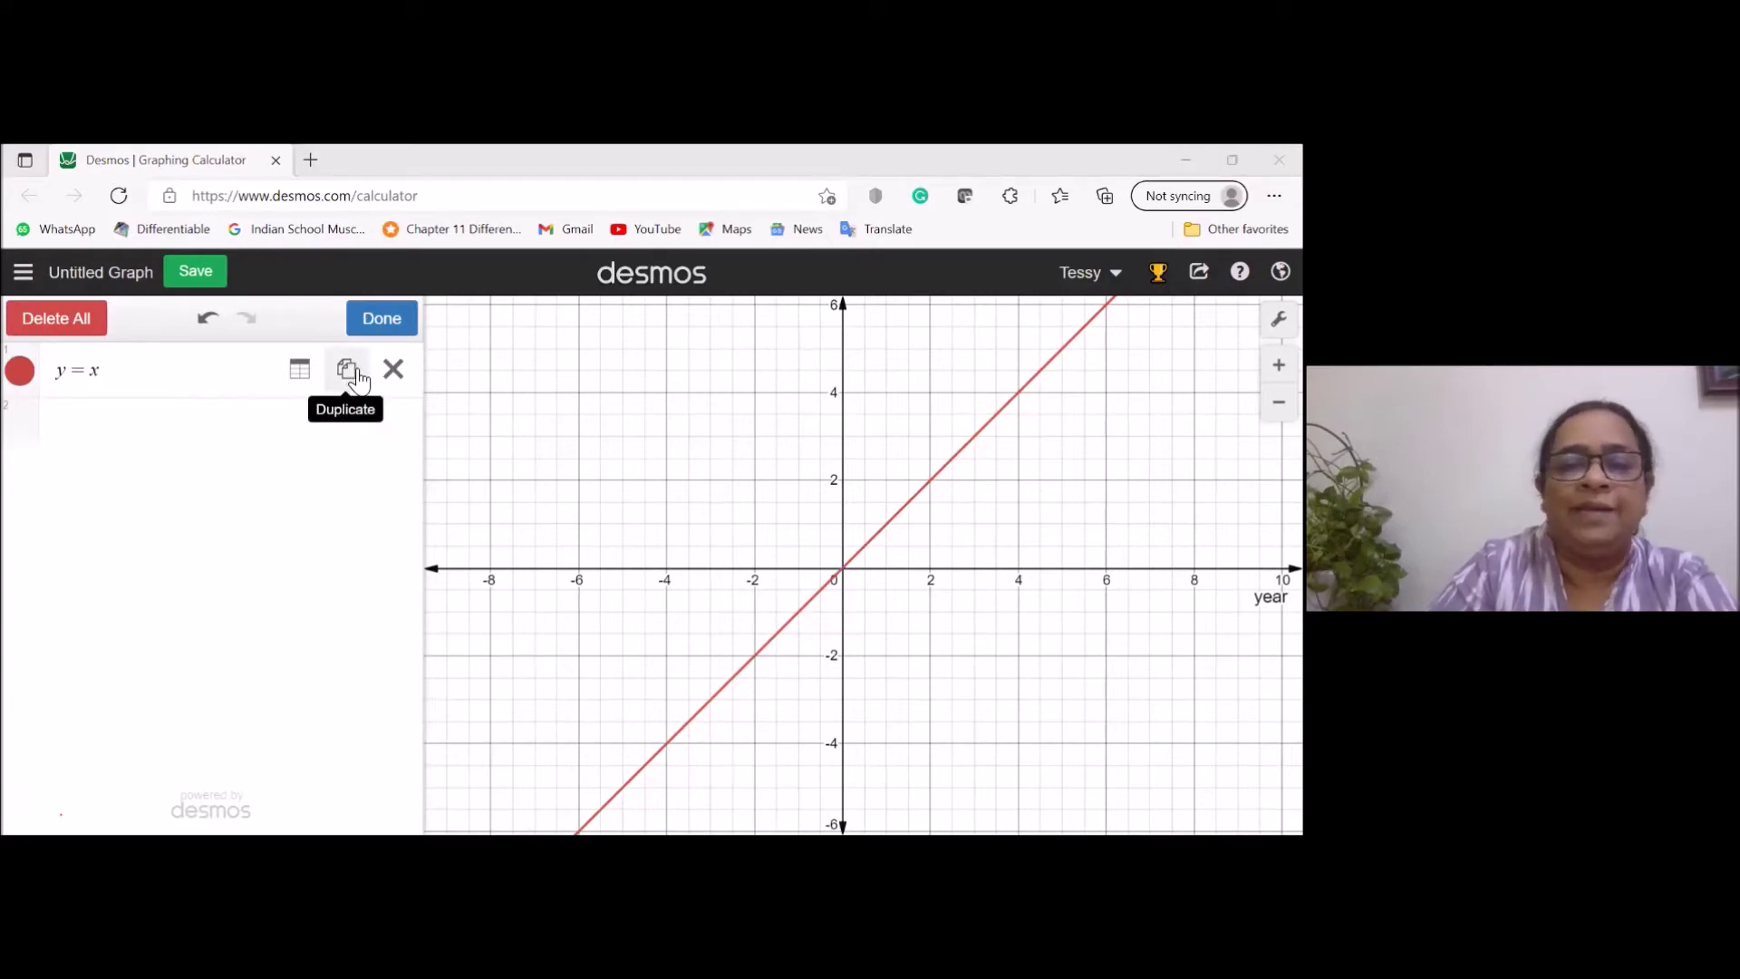
left_click(356, 372)
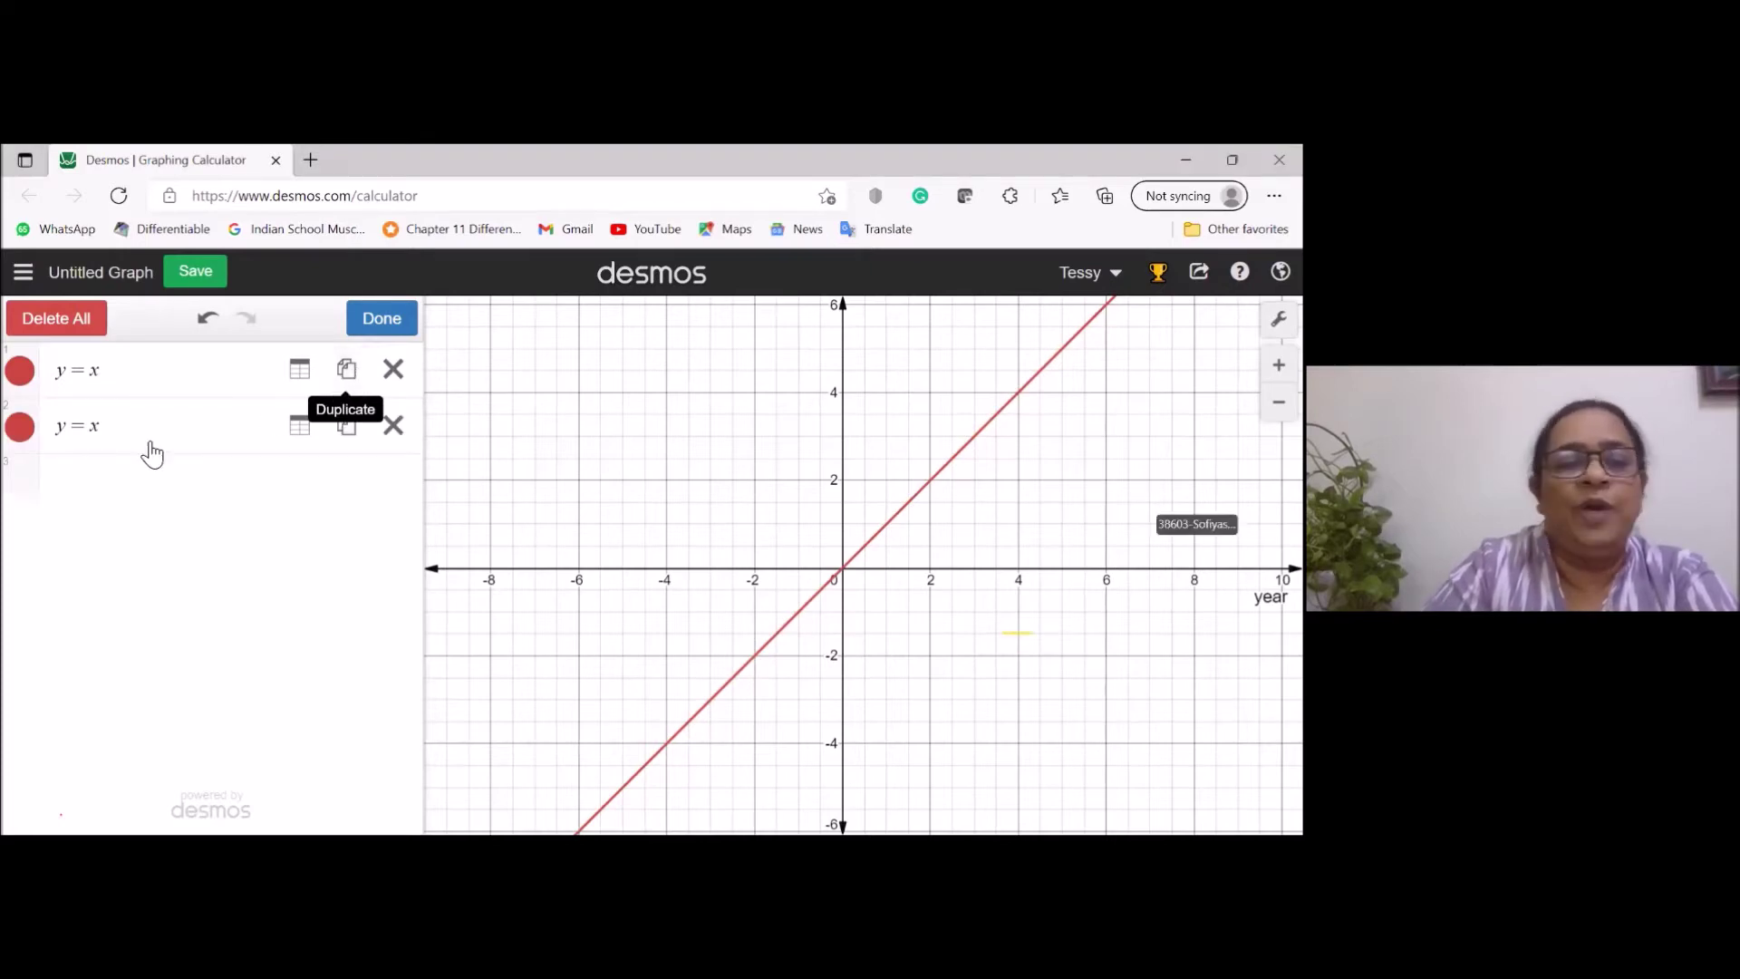
left_click(91, 430)
left_click(90, 430)
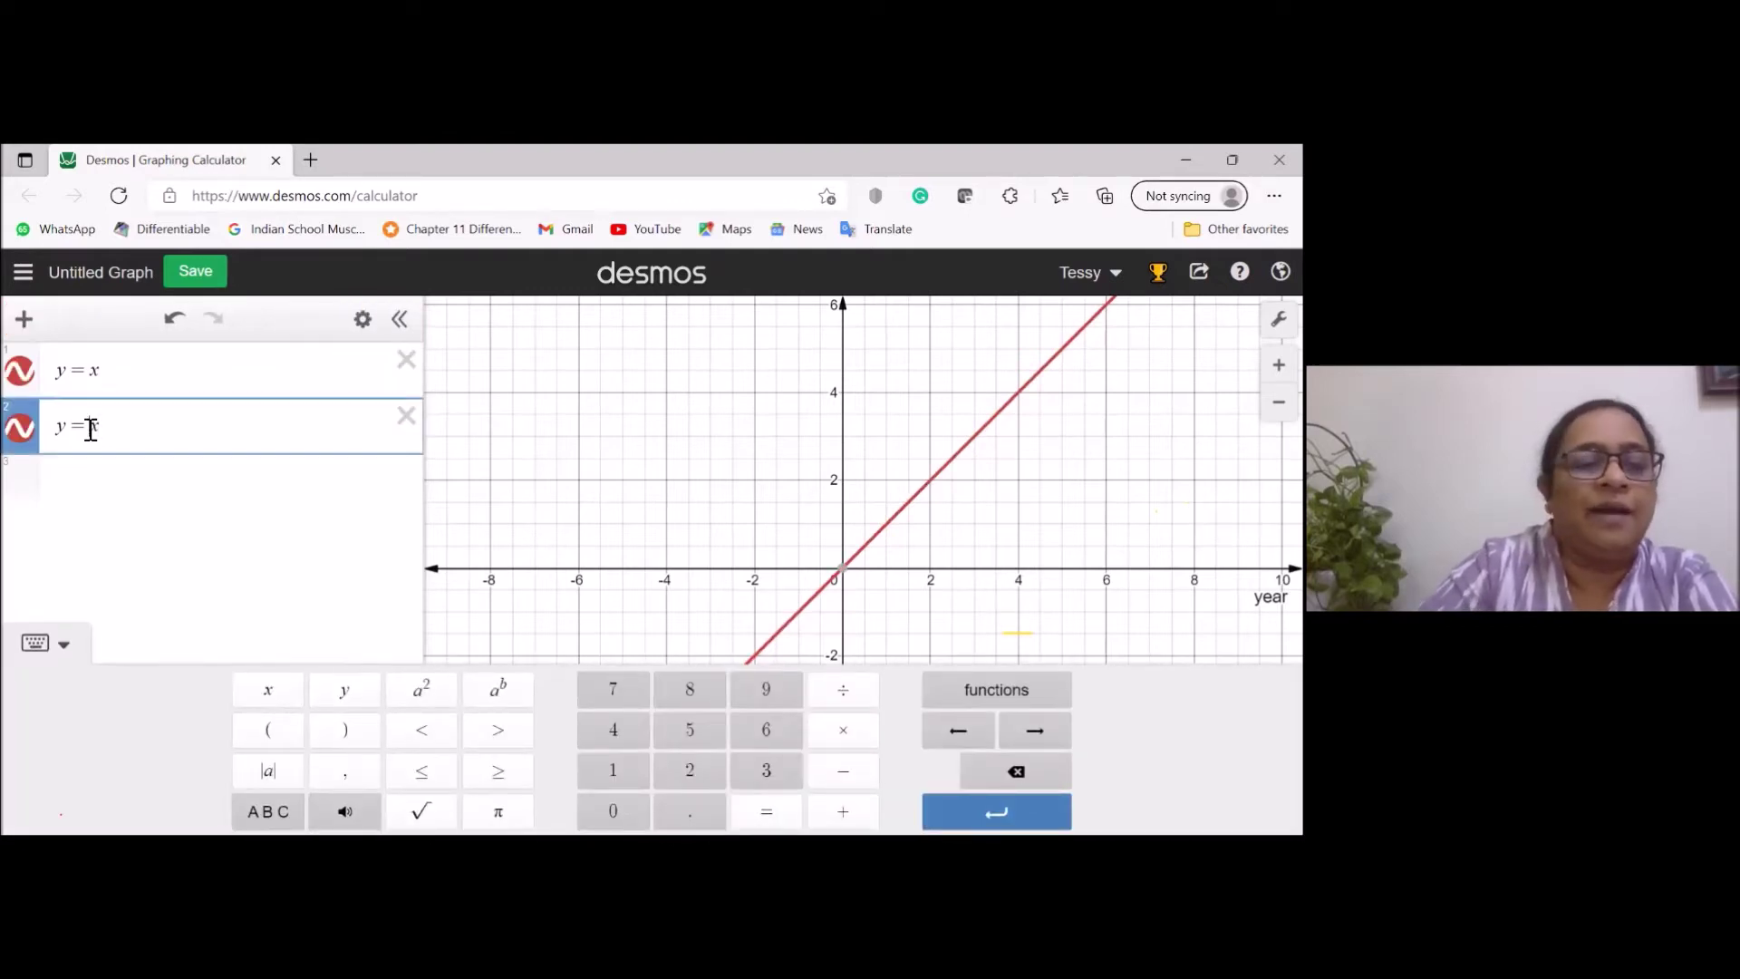
type("2")
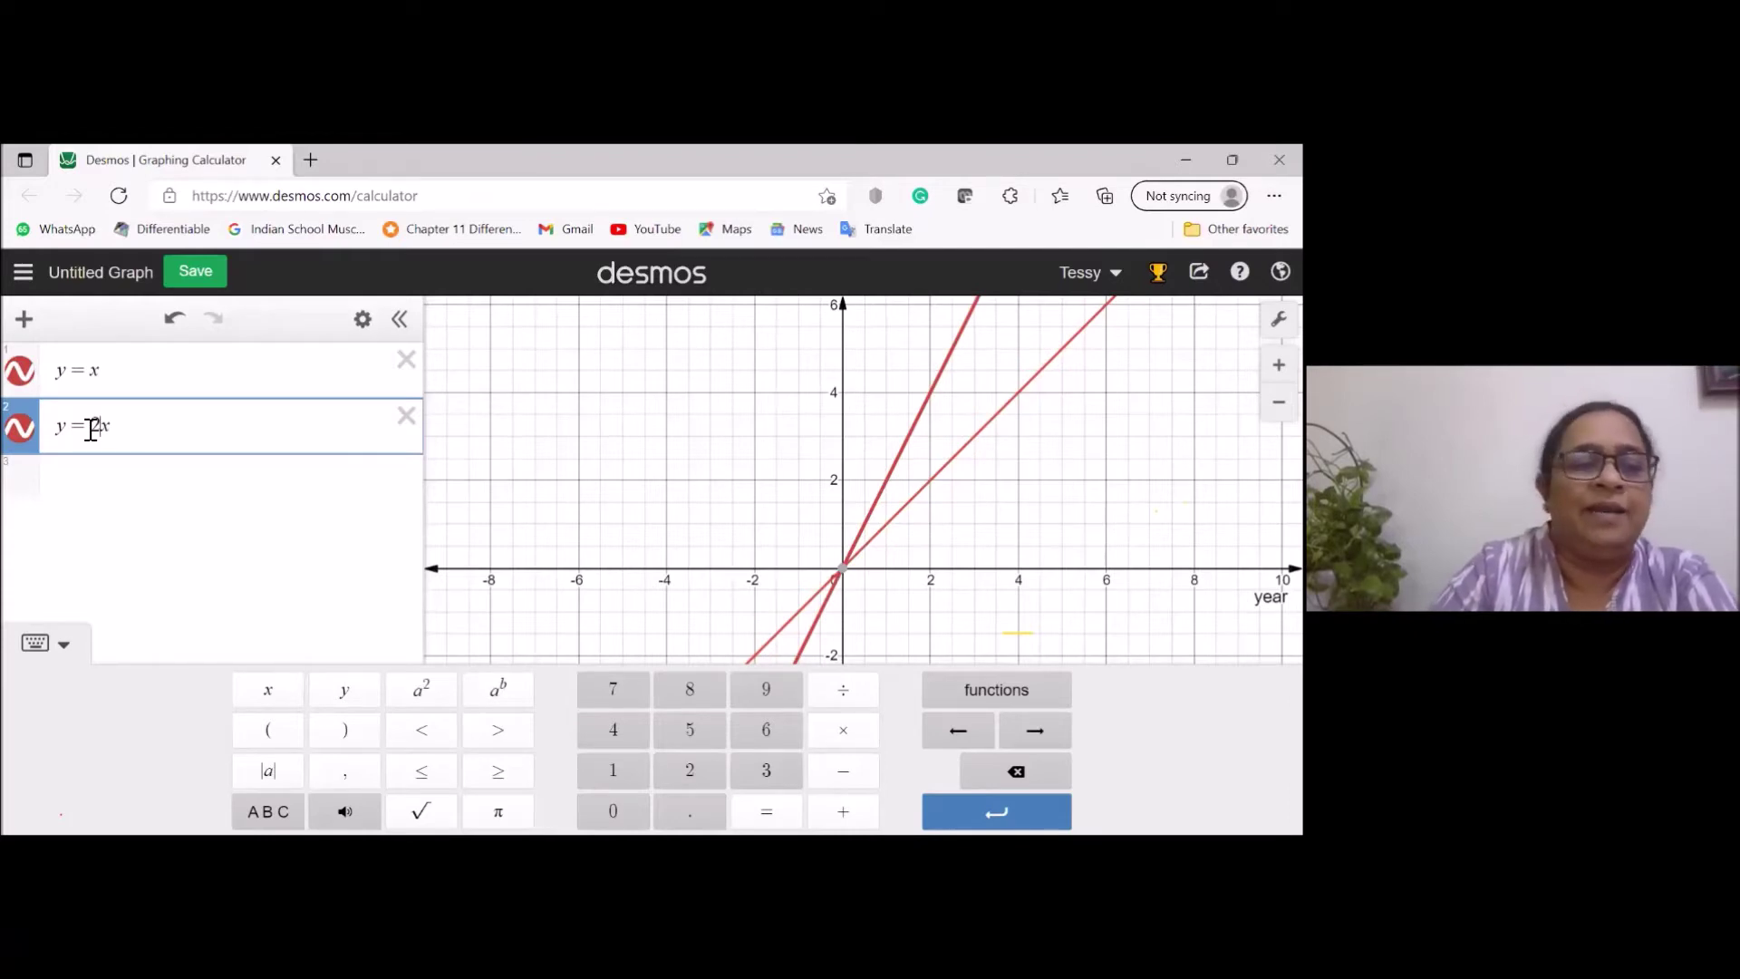
Recolour the y = x line green, try the dashed style on it, and set its line style to dotted.
left_click(110, 379)
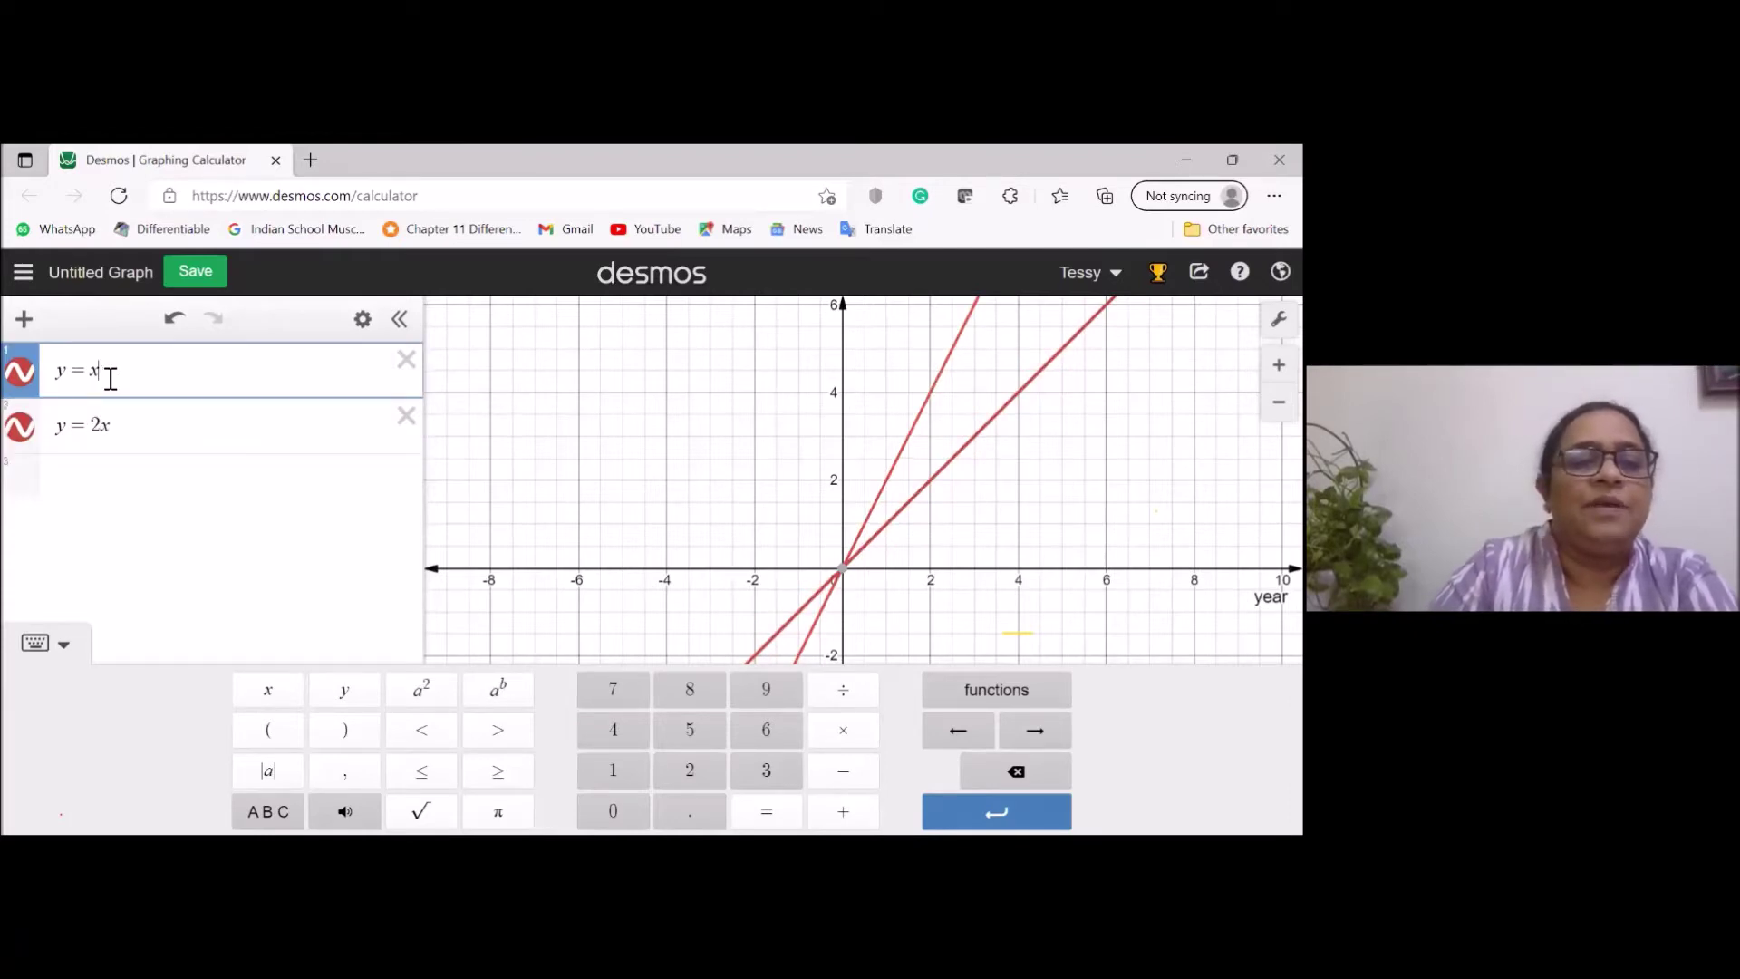
left_click(363, 320)
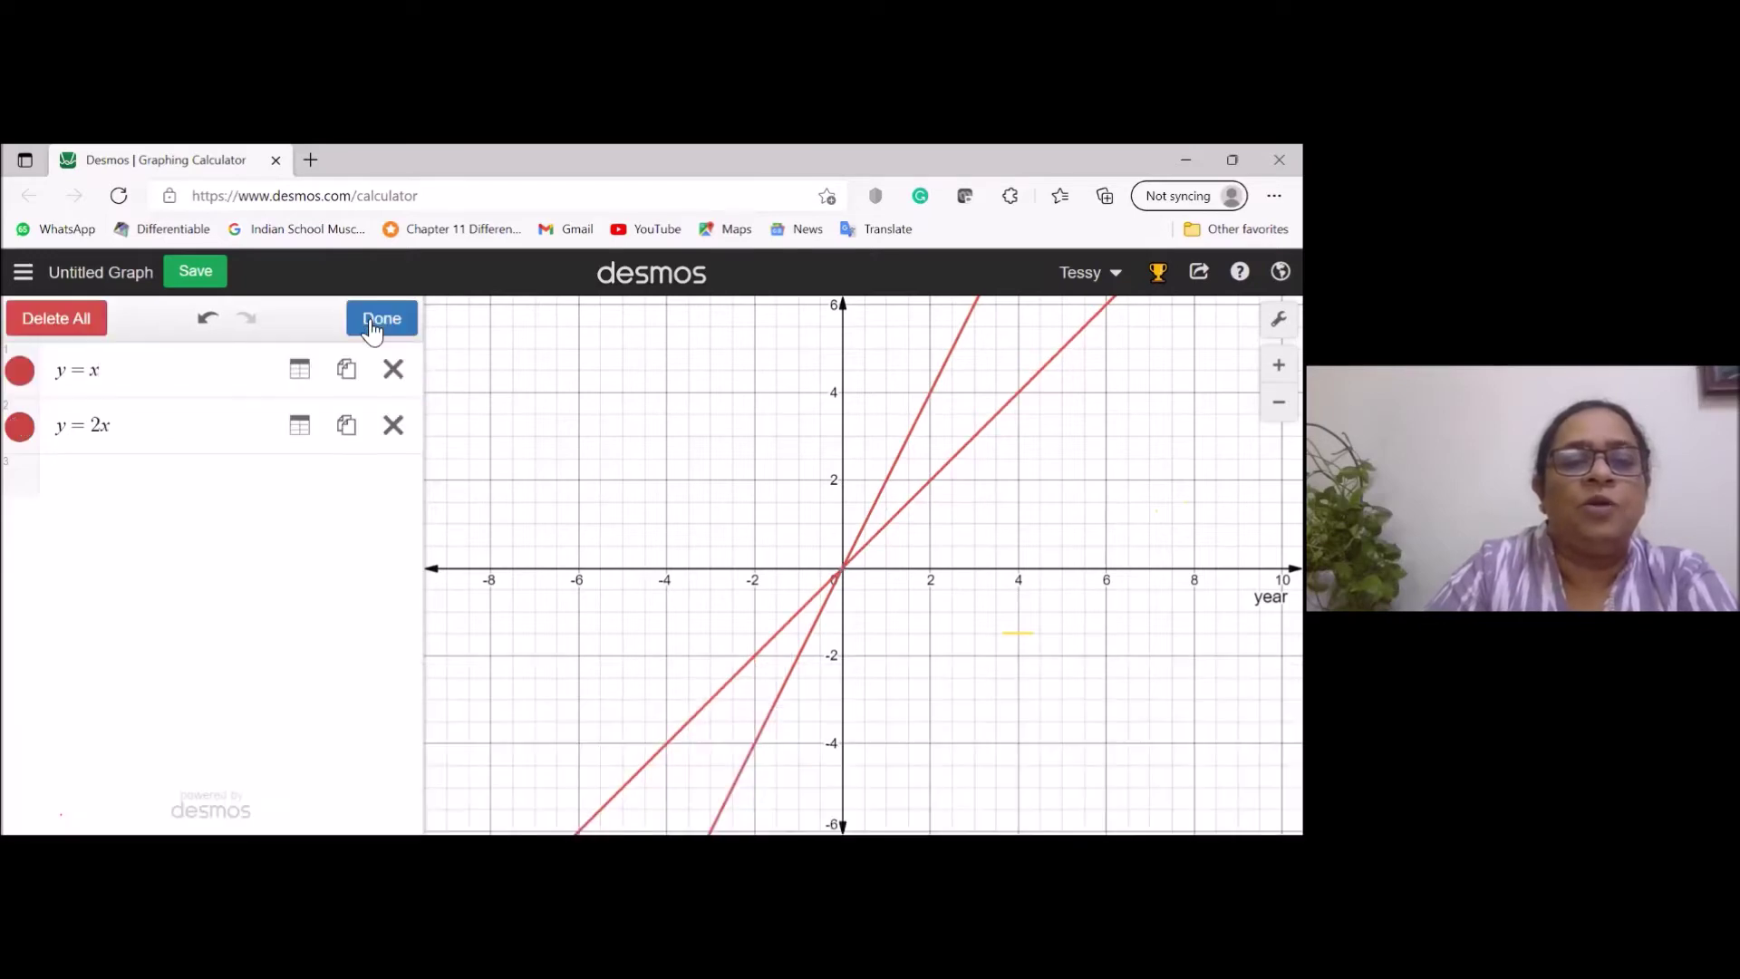
left_click(20, 373)
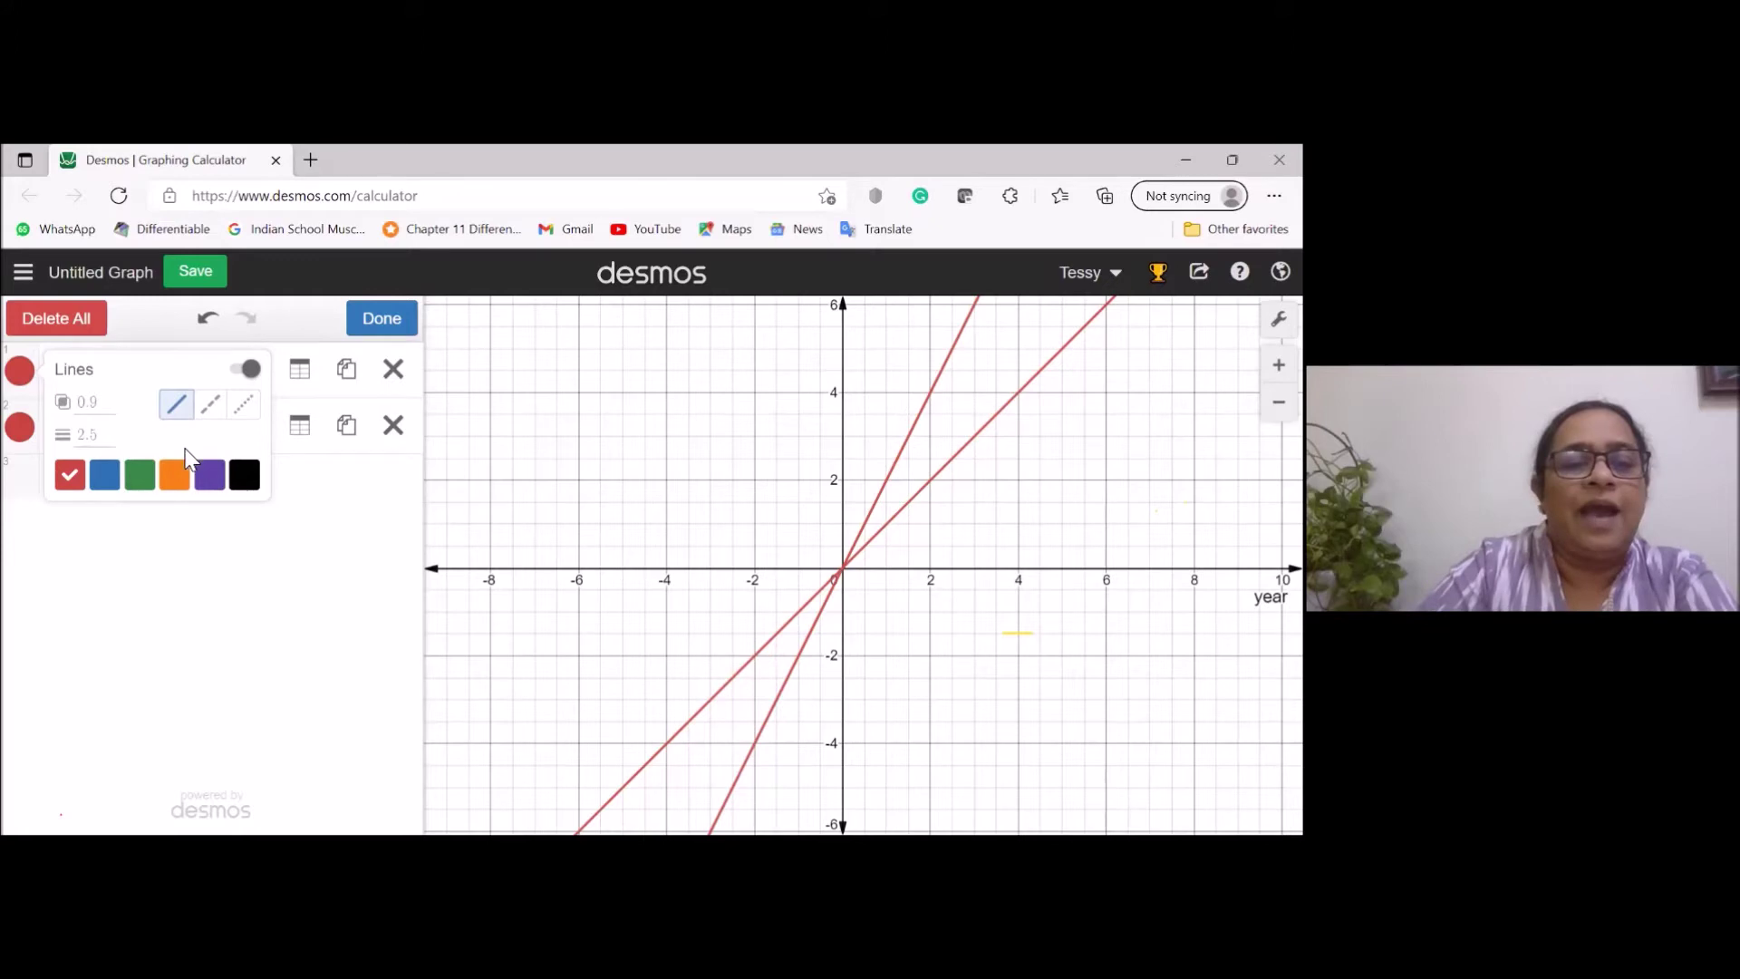
left_click(152, 479)
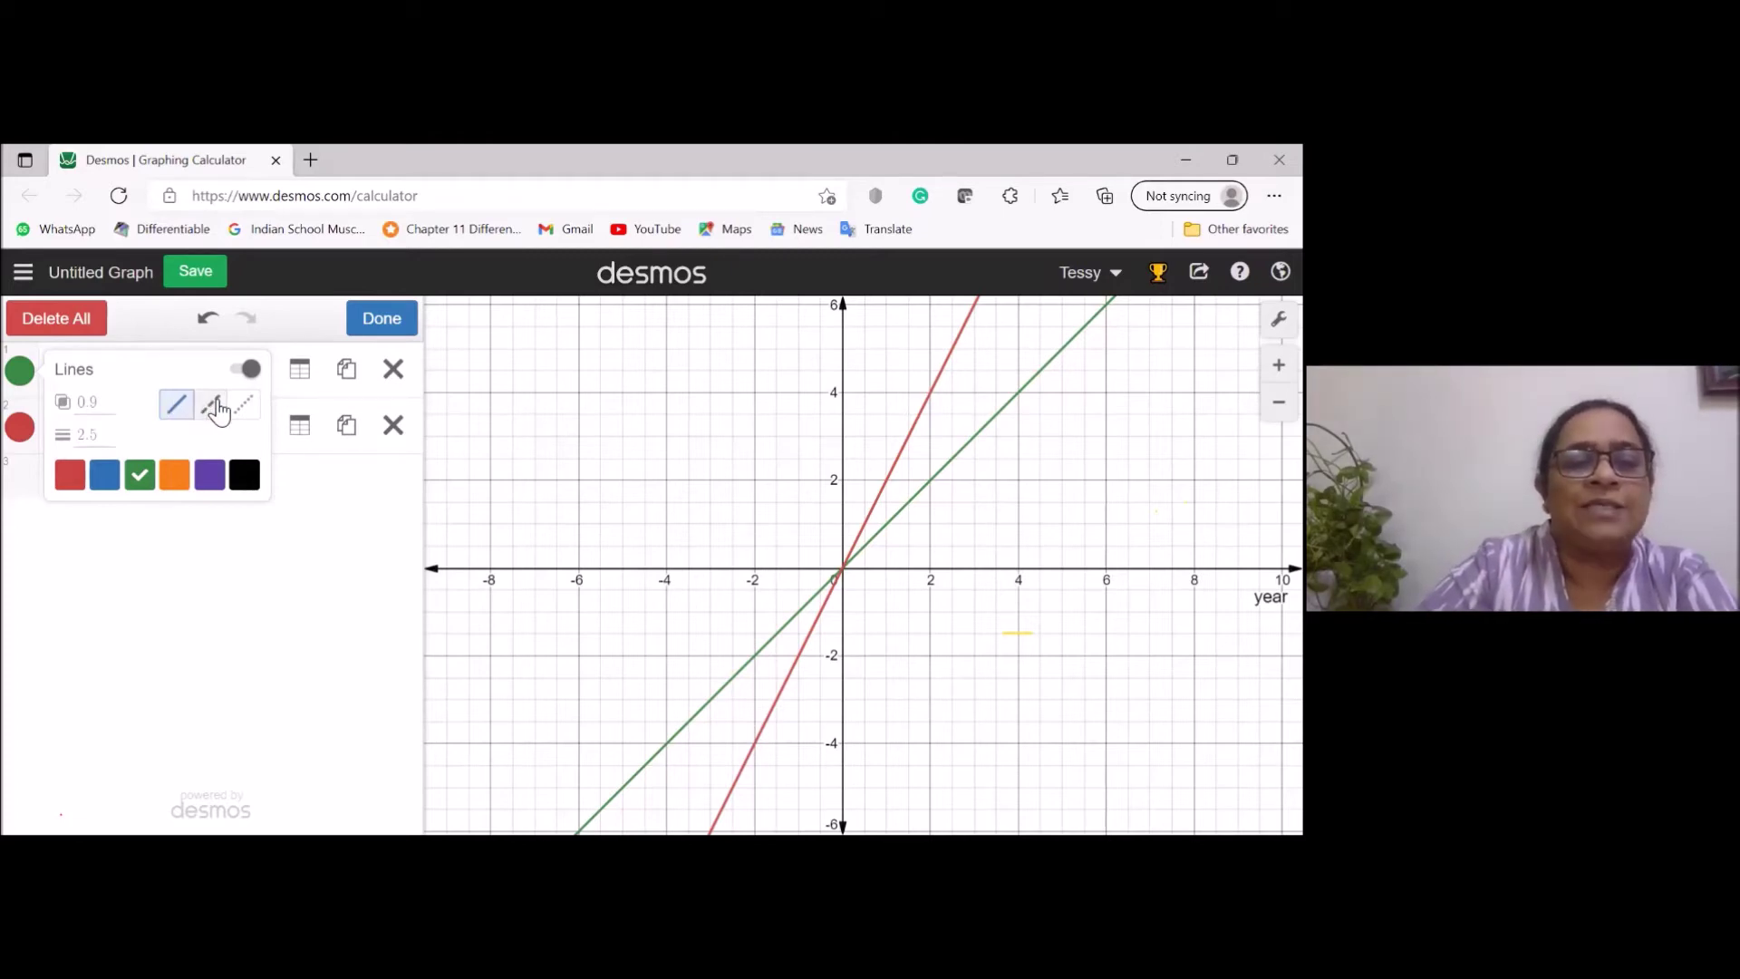
left_click(215, 407)
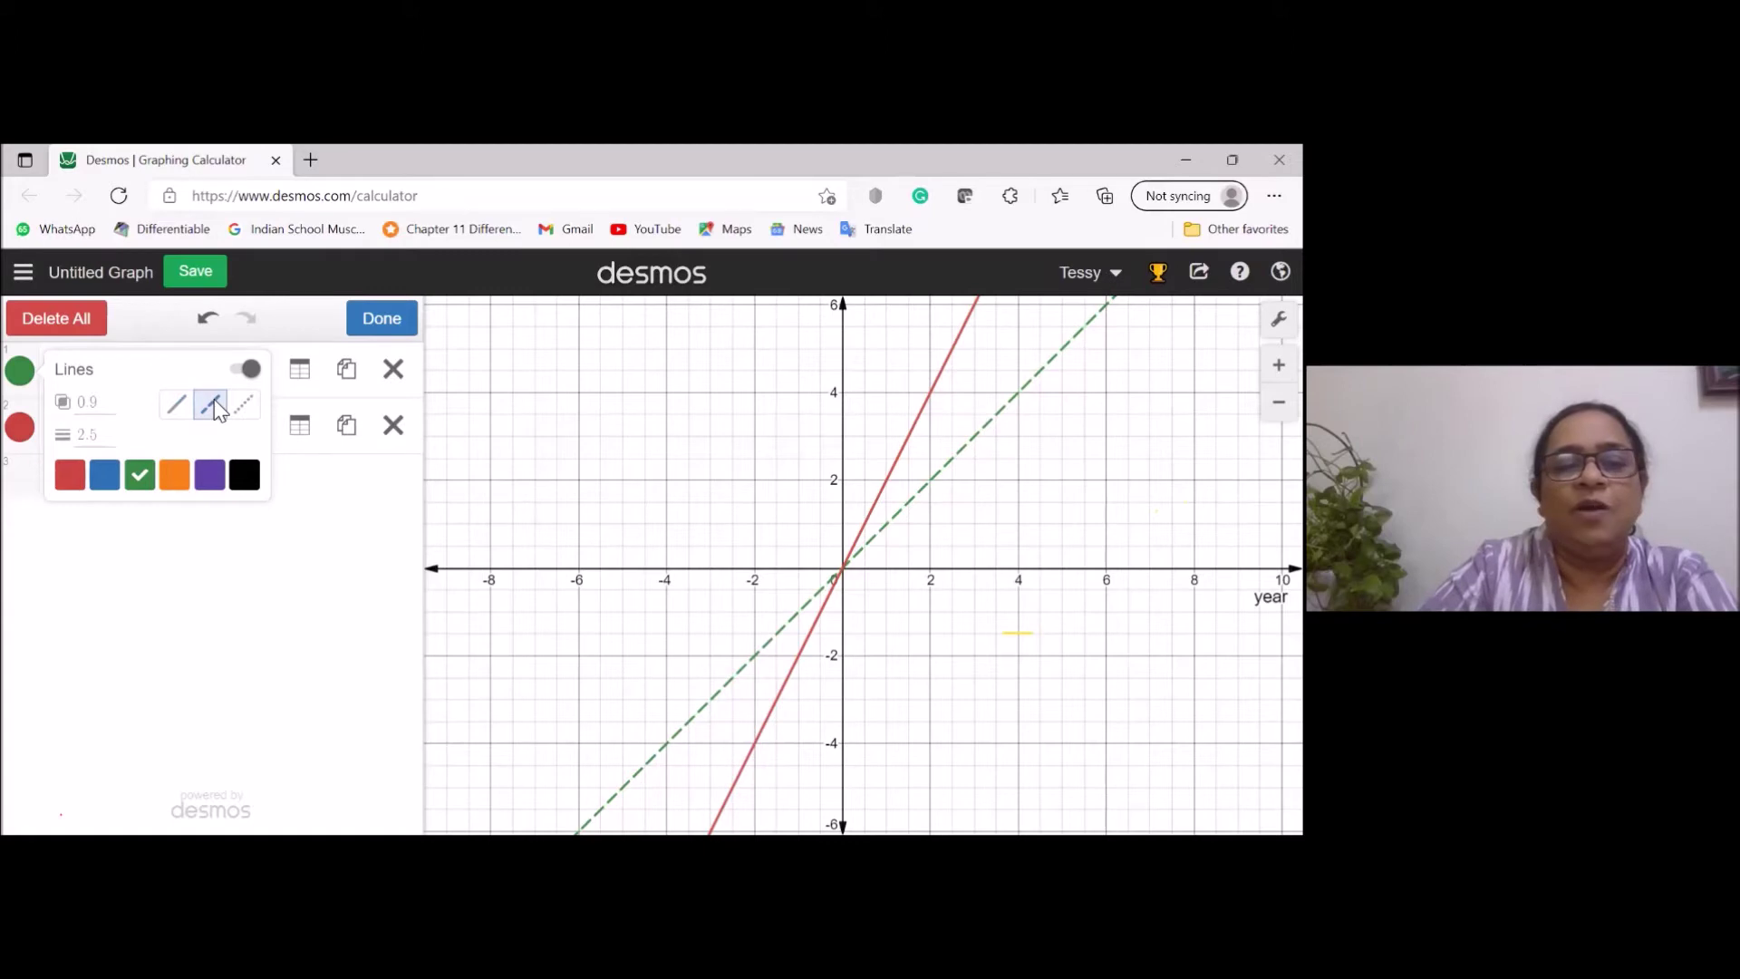
left_click(245, 406)
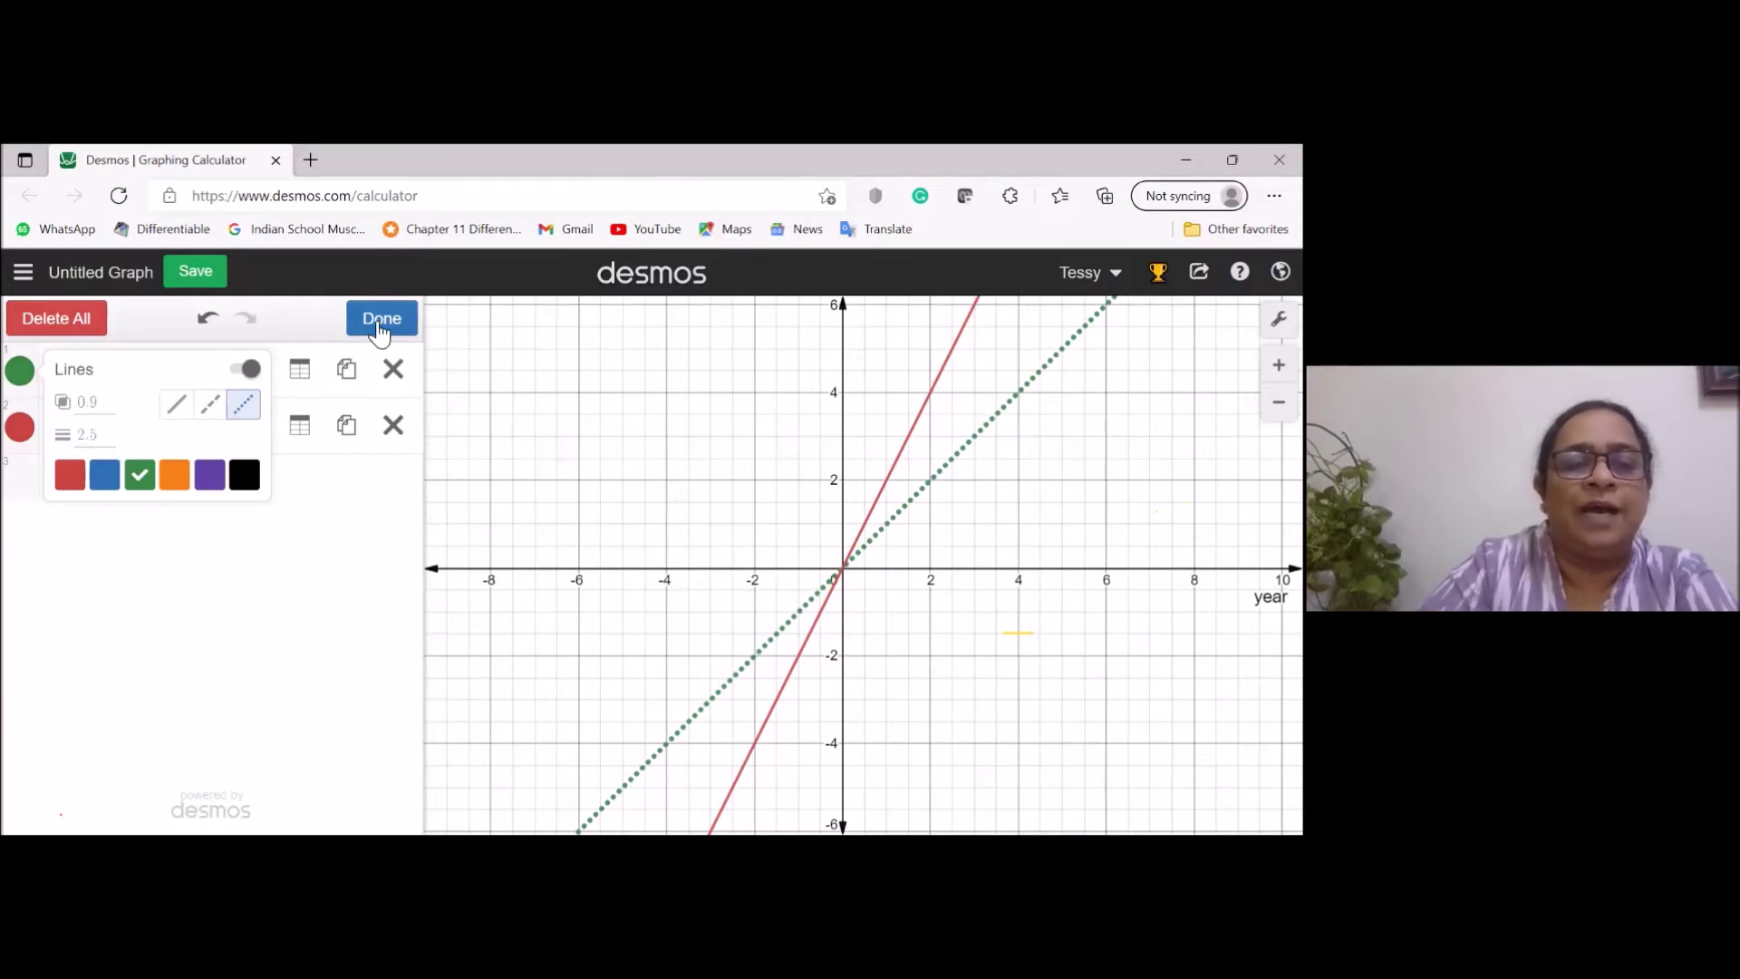
left_click(379, 326)
left_click(378, 324)
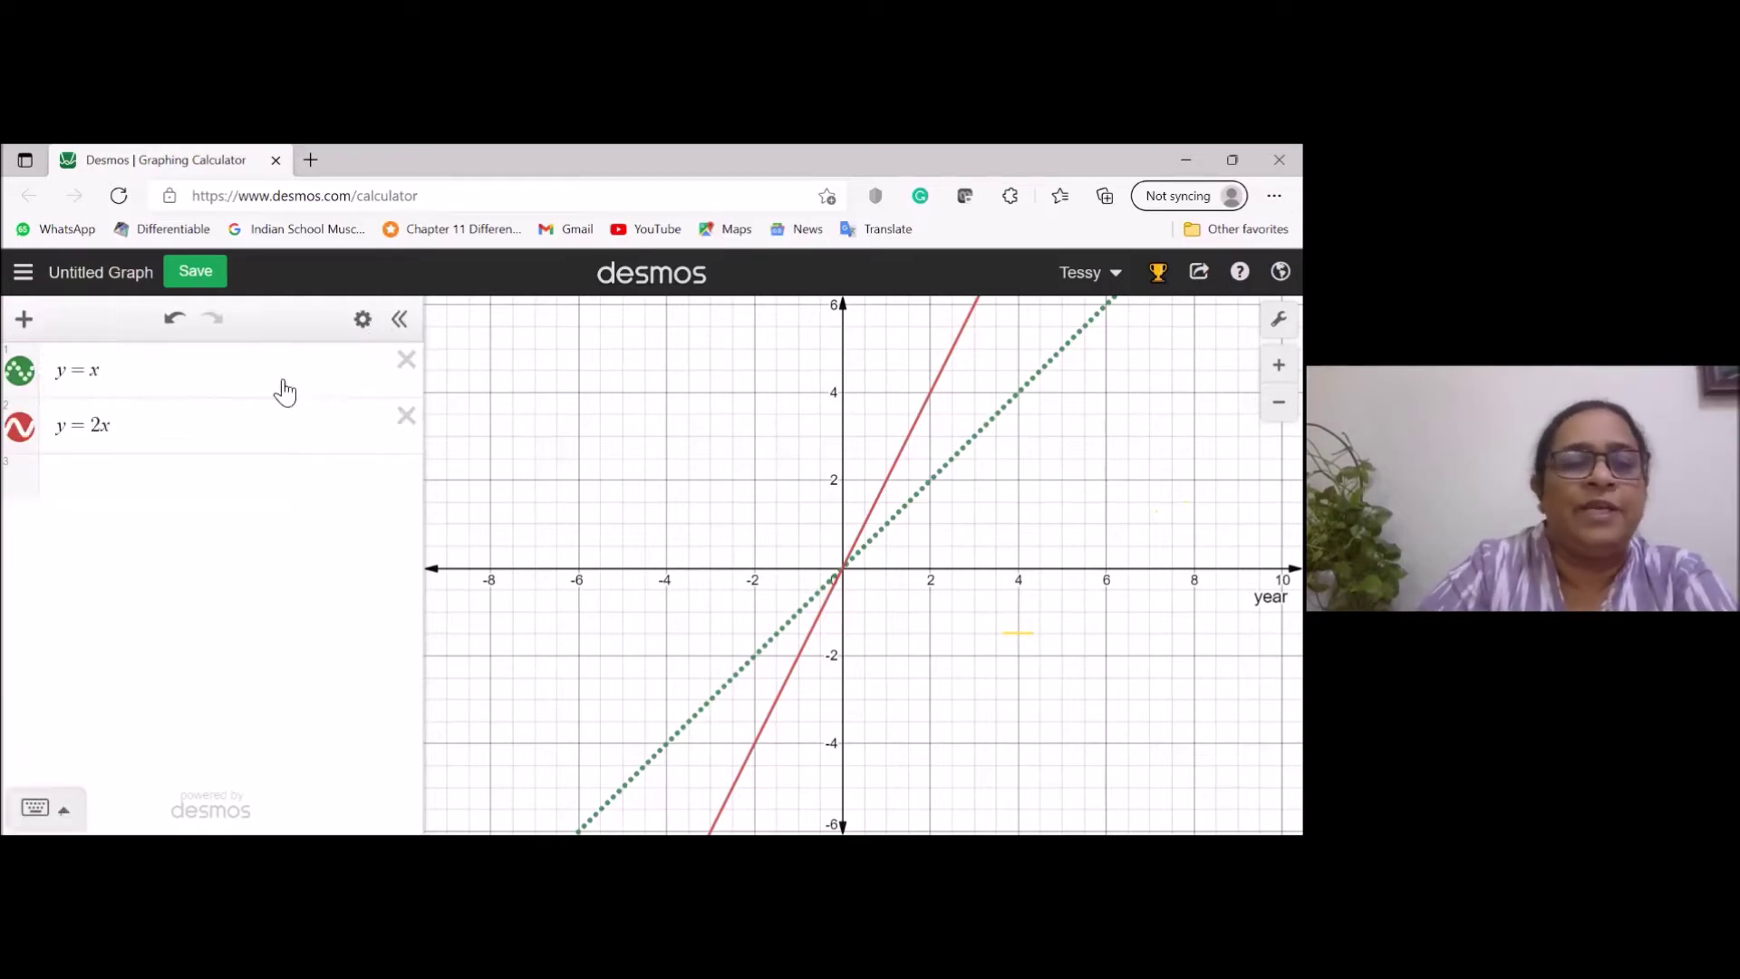
Try a line thickness of 5 on the y = 2x graph, then set it to 8 and finish editing the list.
left_click(129, 428)
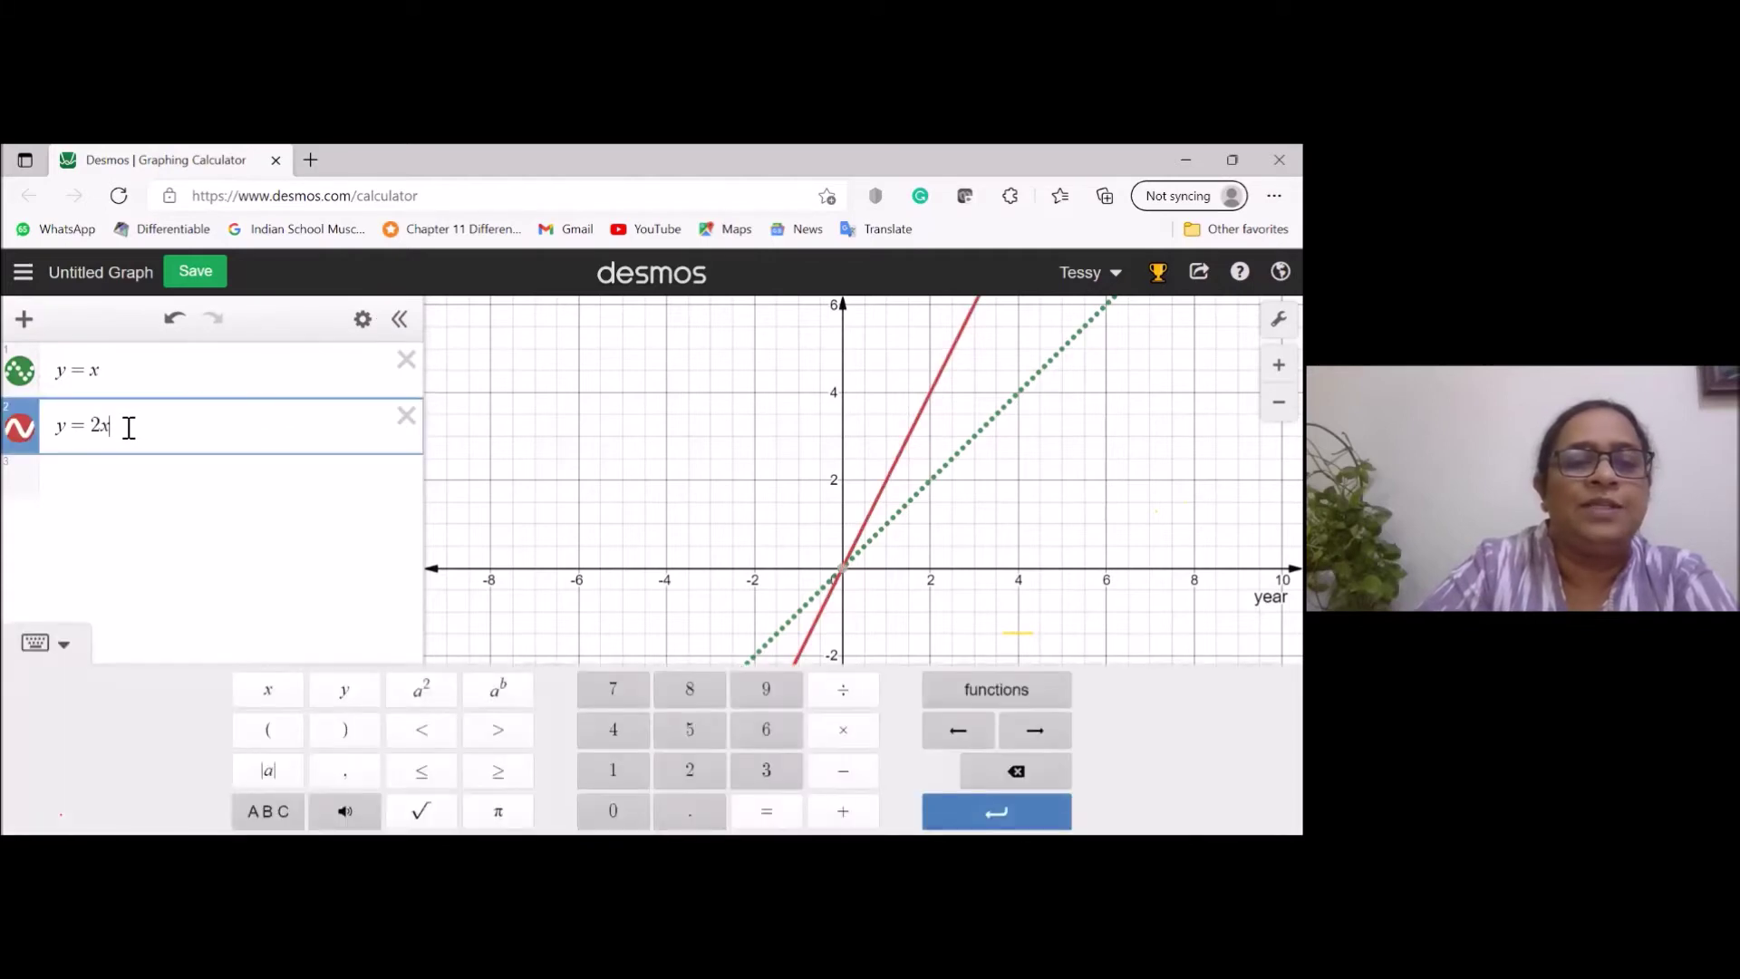
left_click(362, 333)
left_click(362, 330)
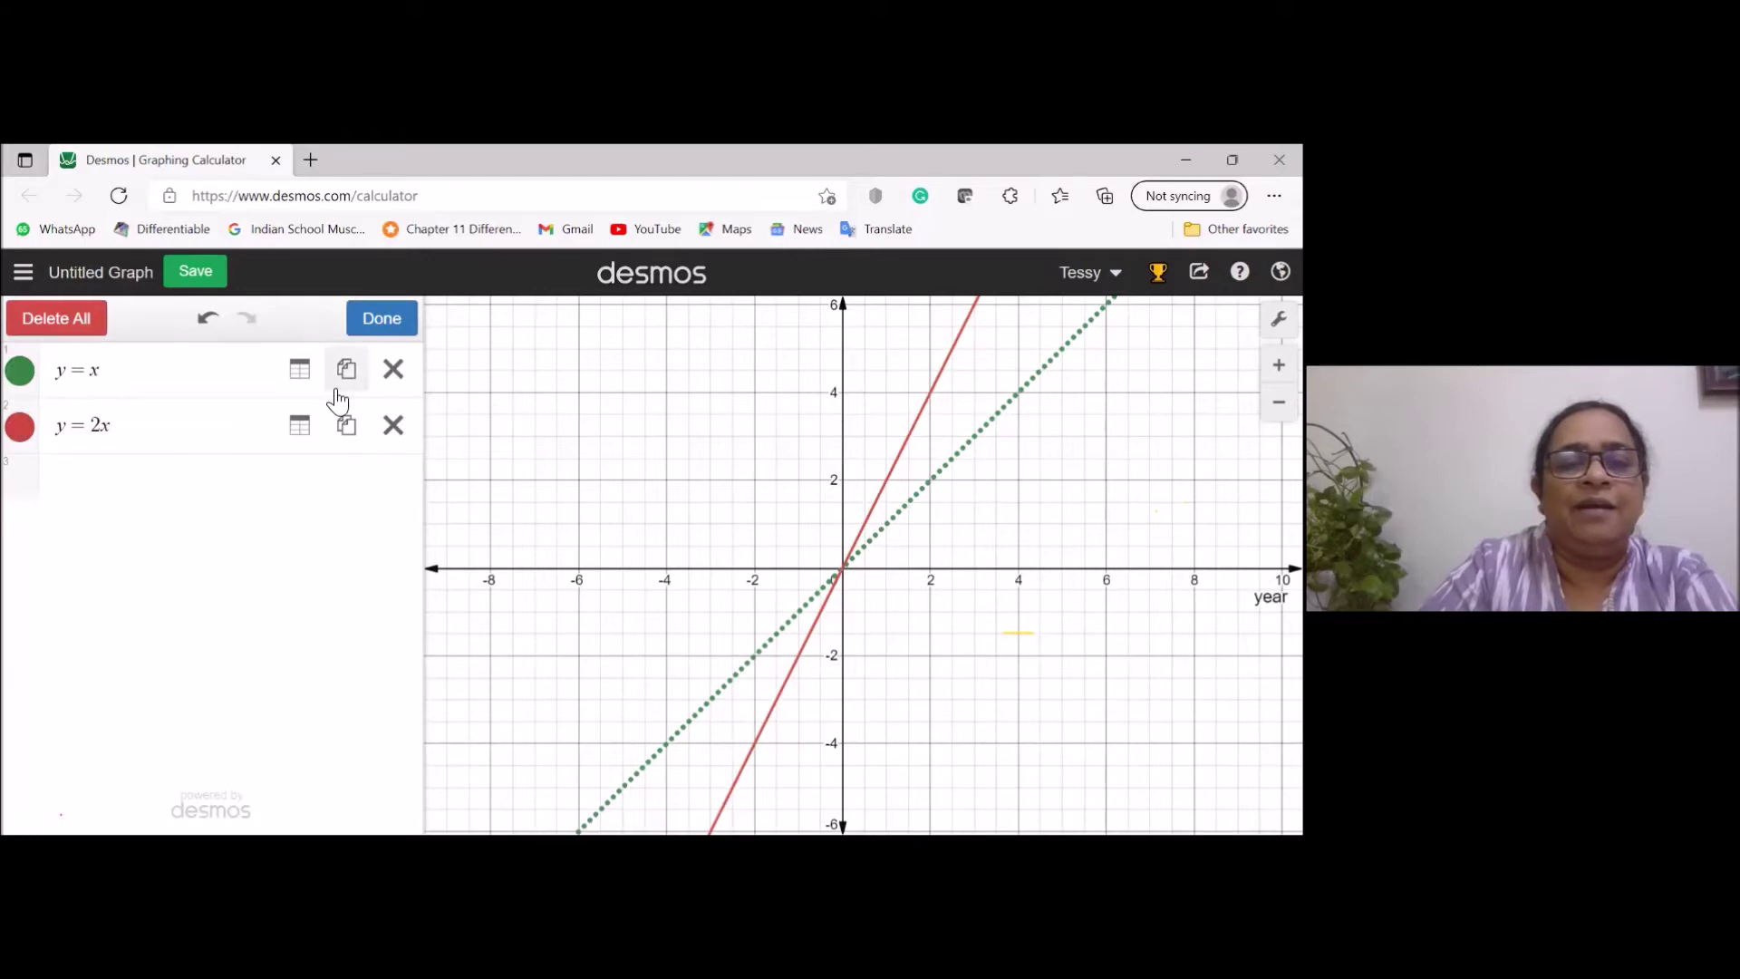
left_click(31, 438)
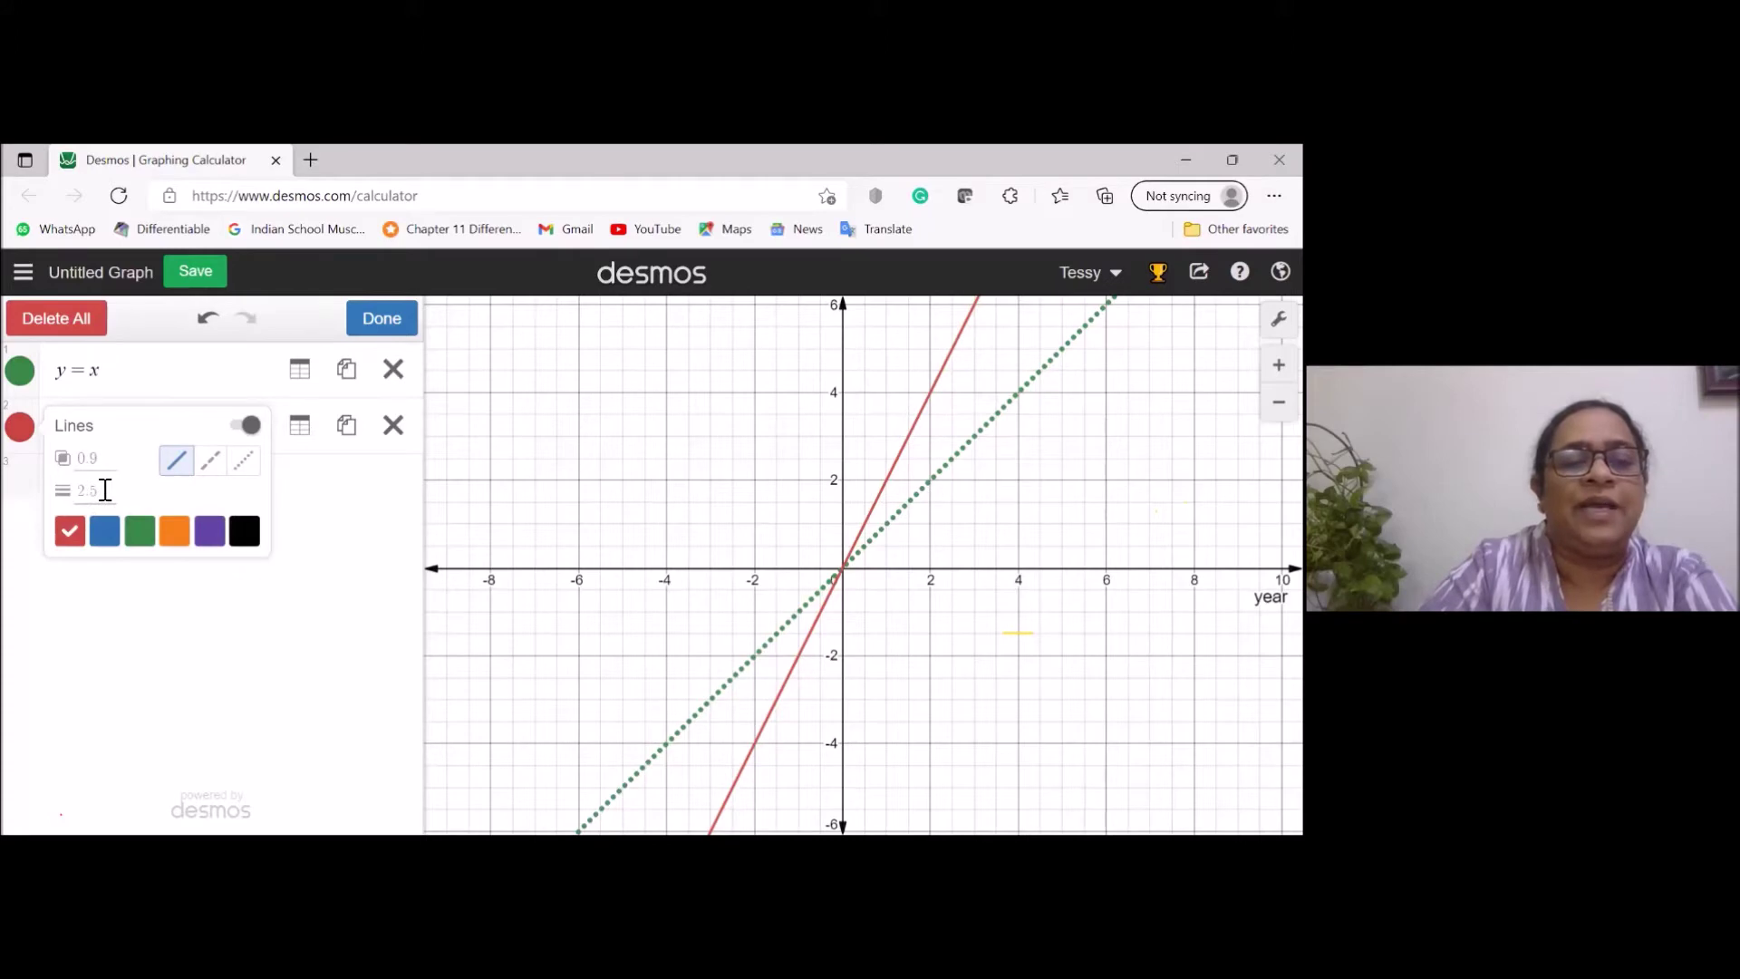
left_click(105, 489)
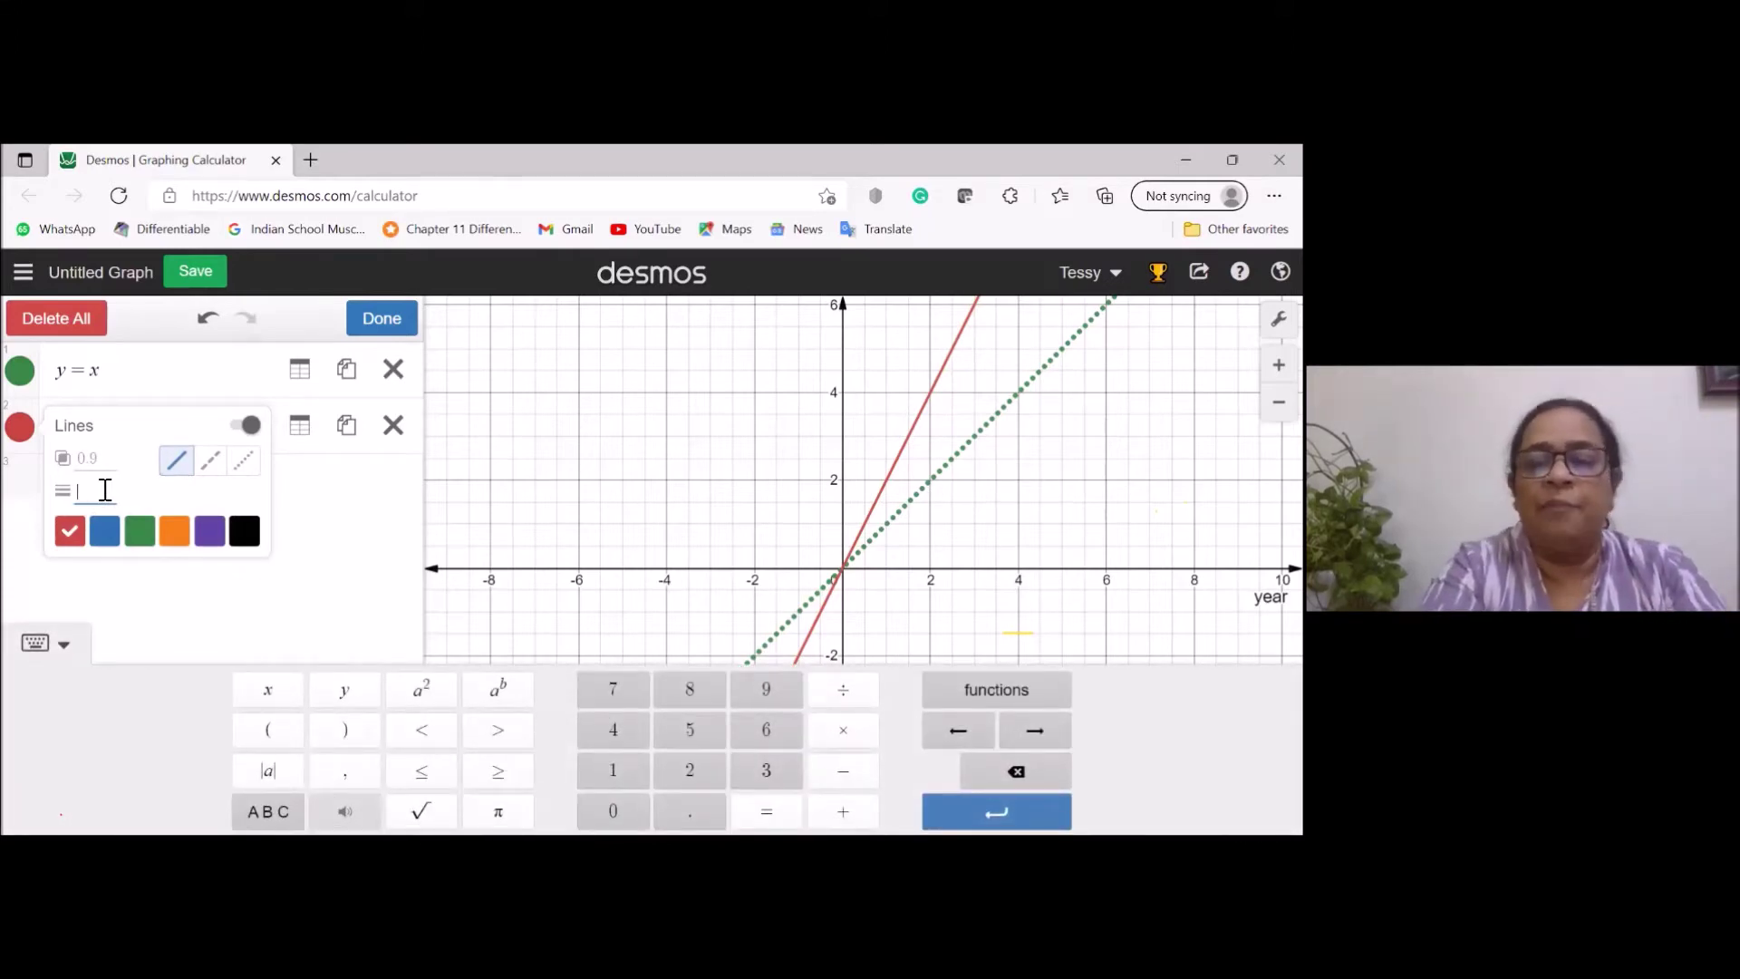
type("5")
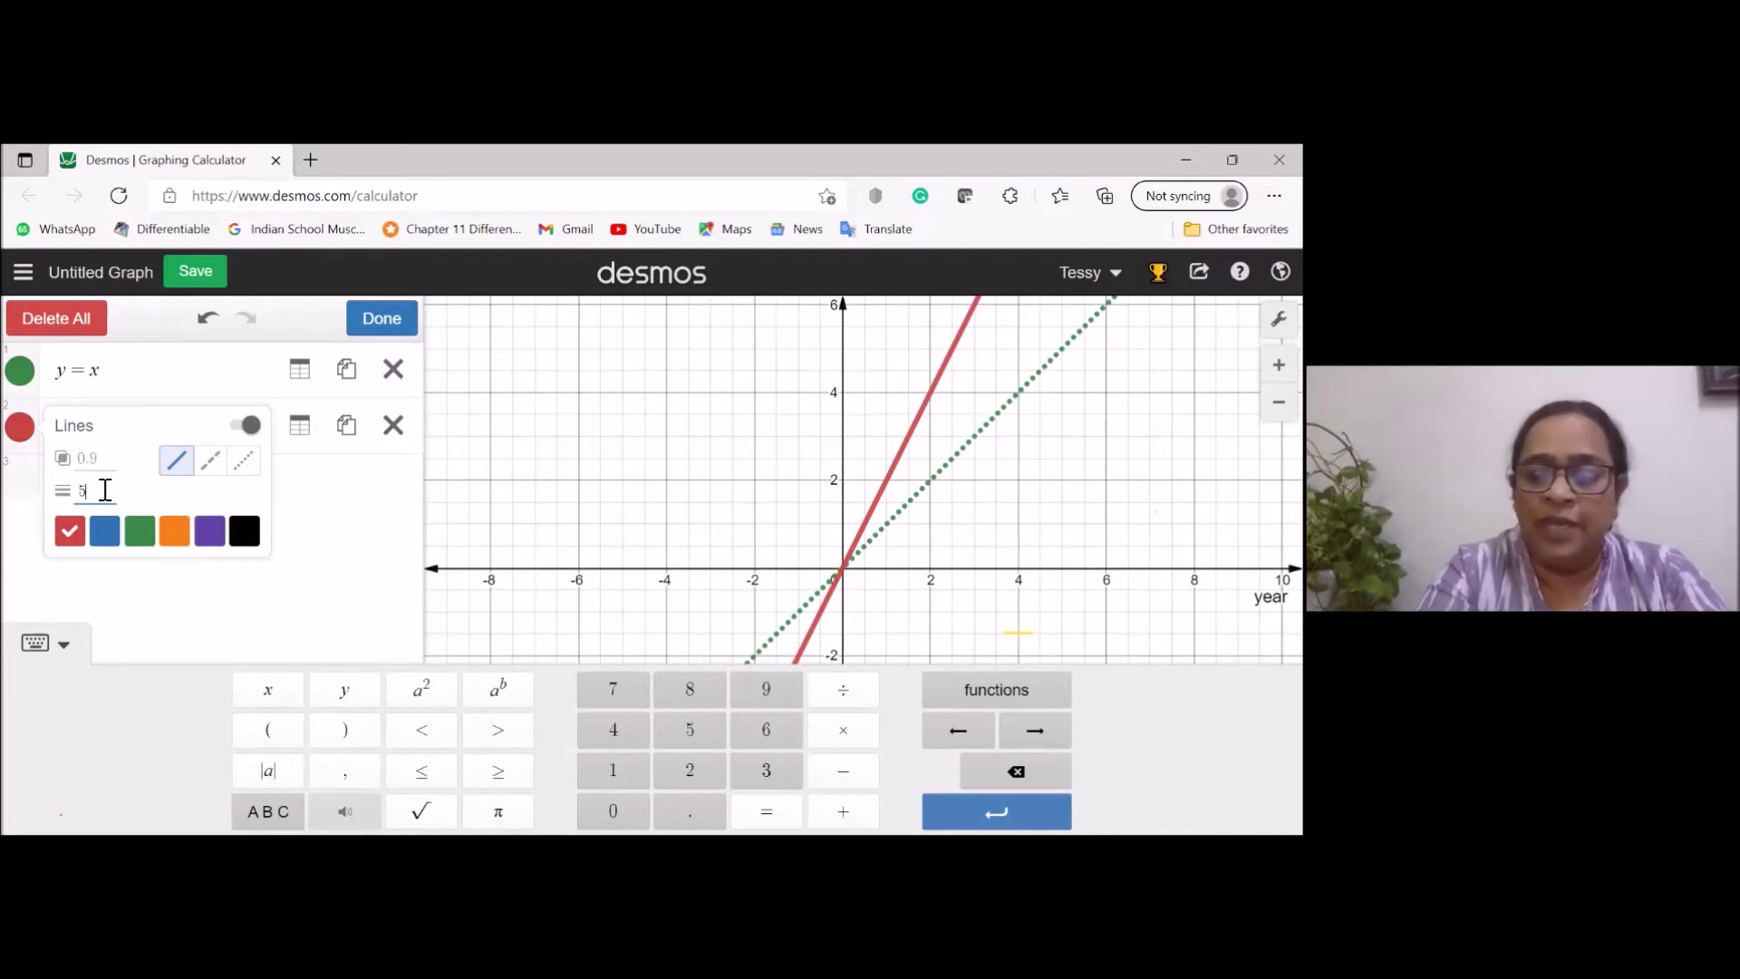
key("BackSpace")
type("8")
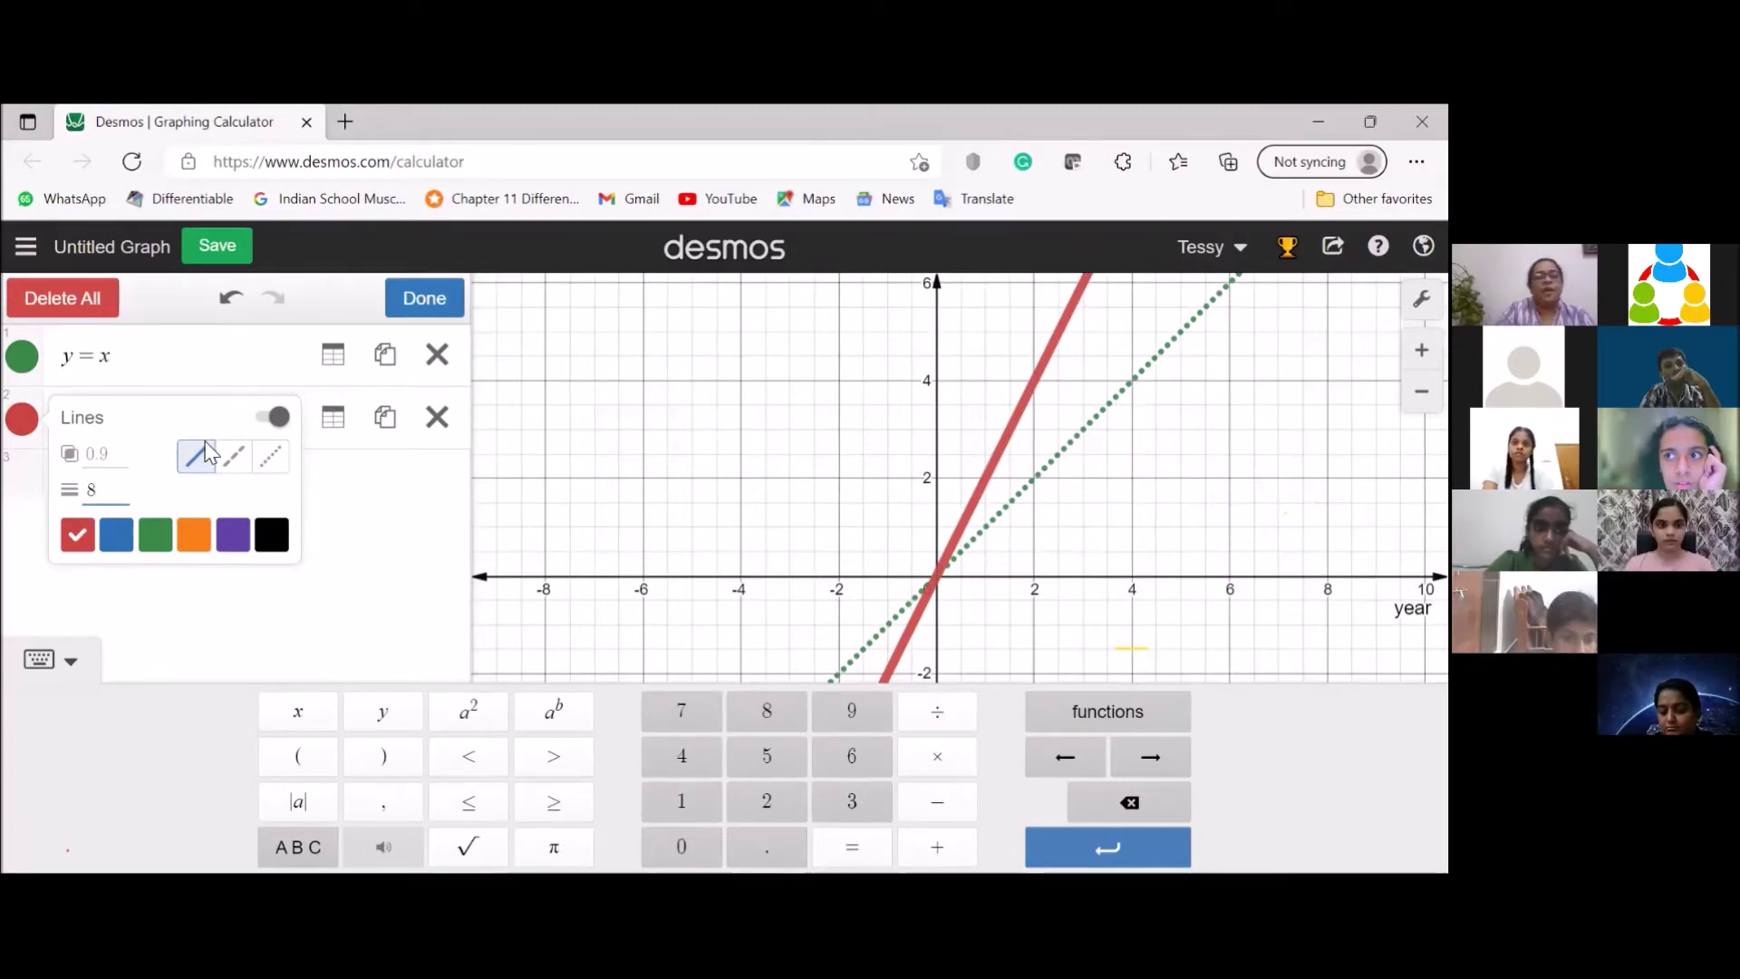
left_click(423, 308)
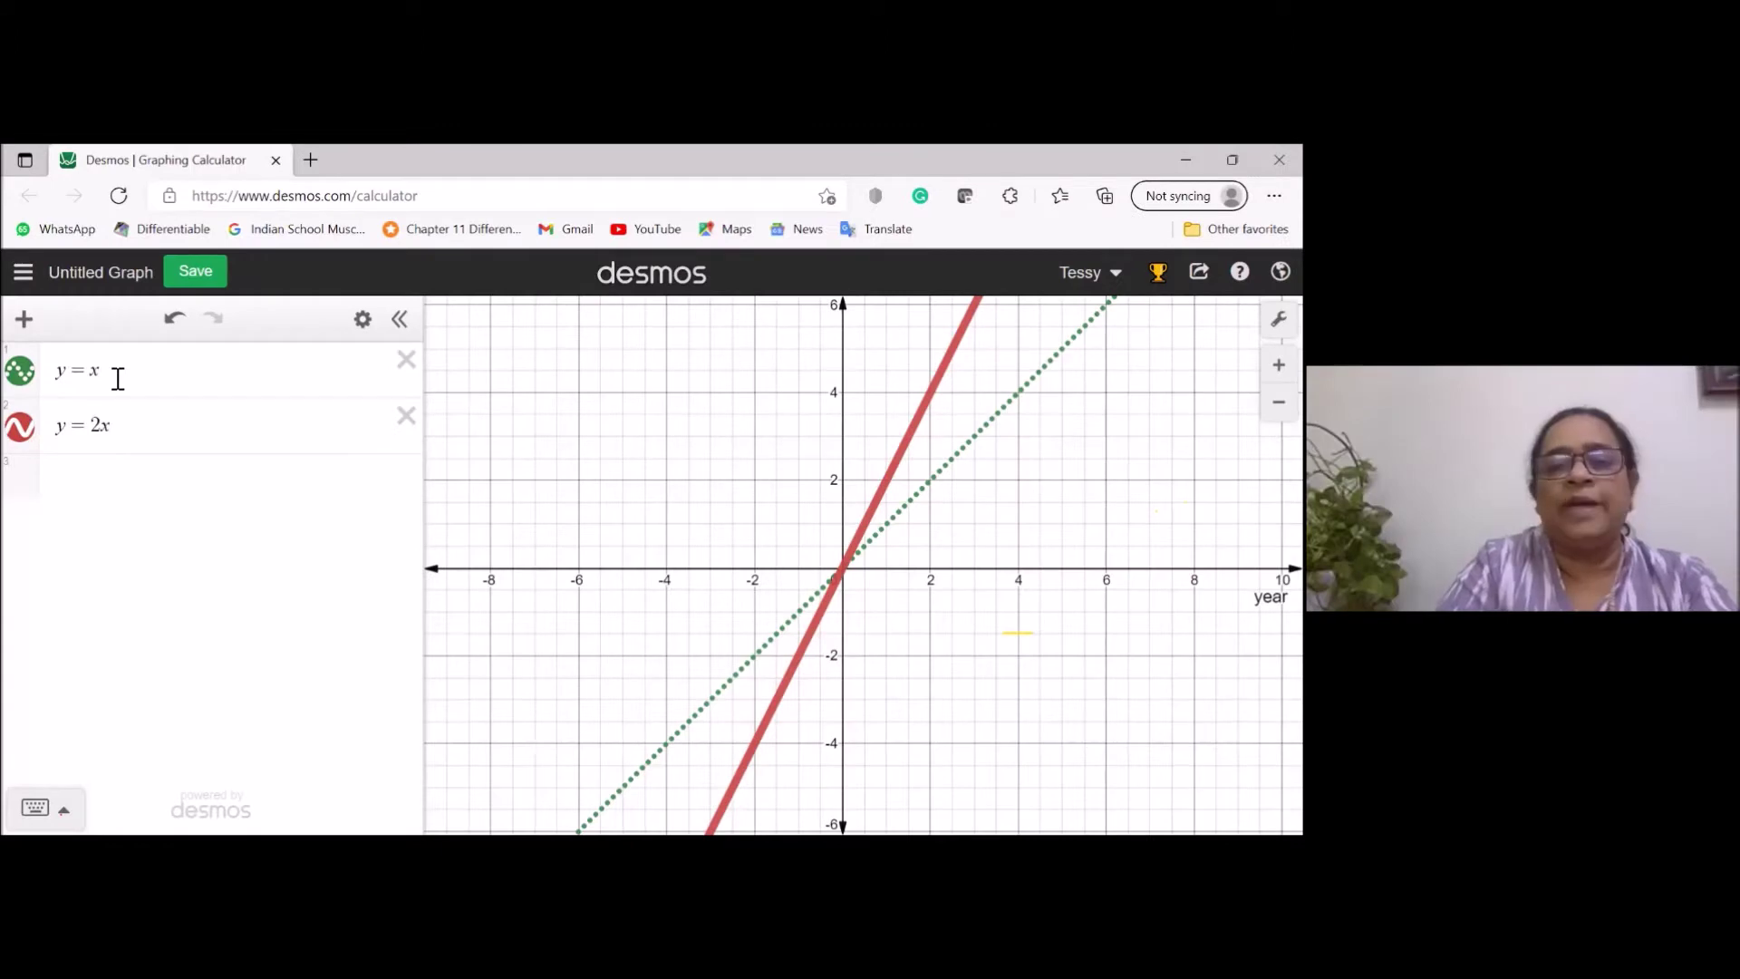
Copy the y = 2x expression into a new third line and change the copy to y = 3x.
left_click(125, 426)
key("Return")
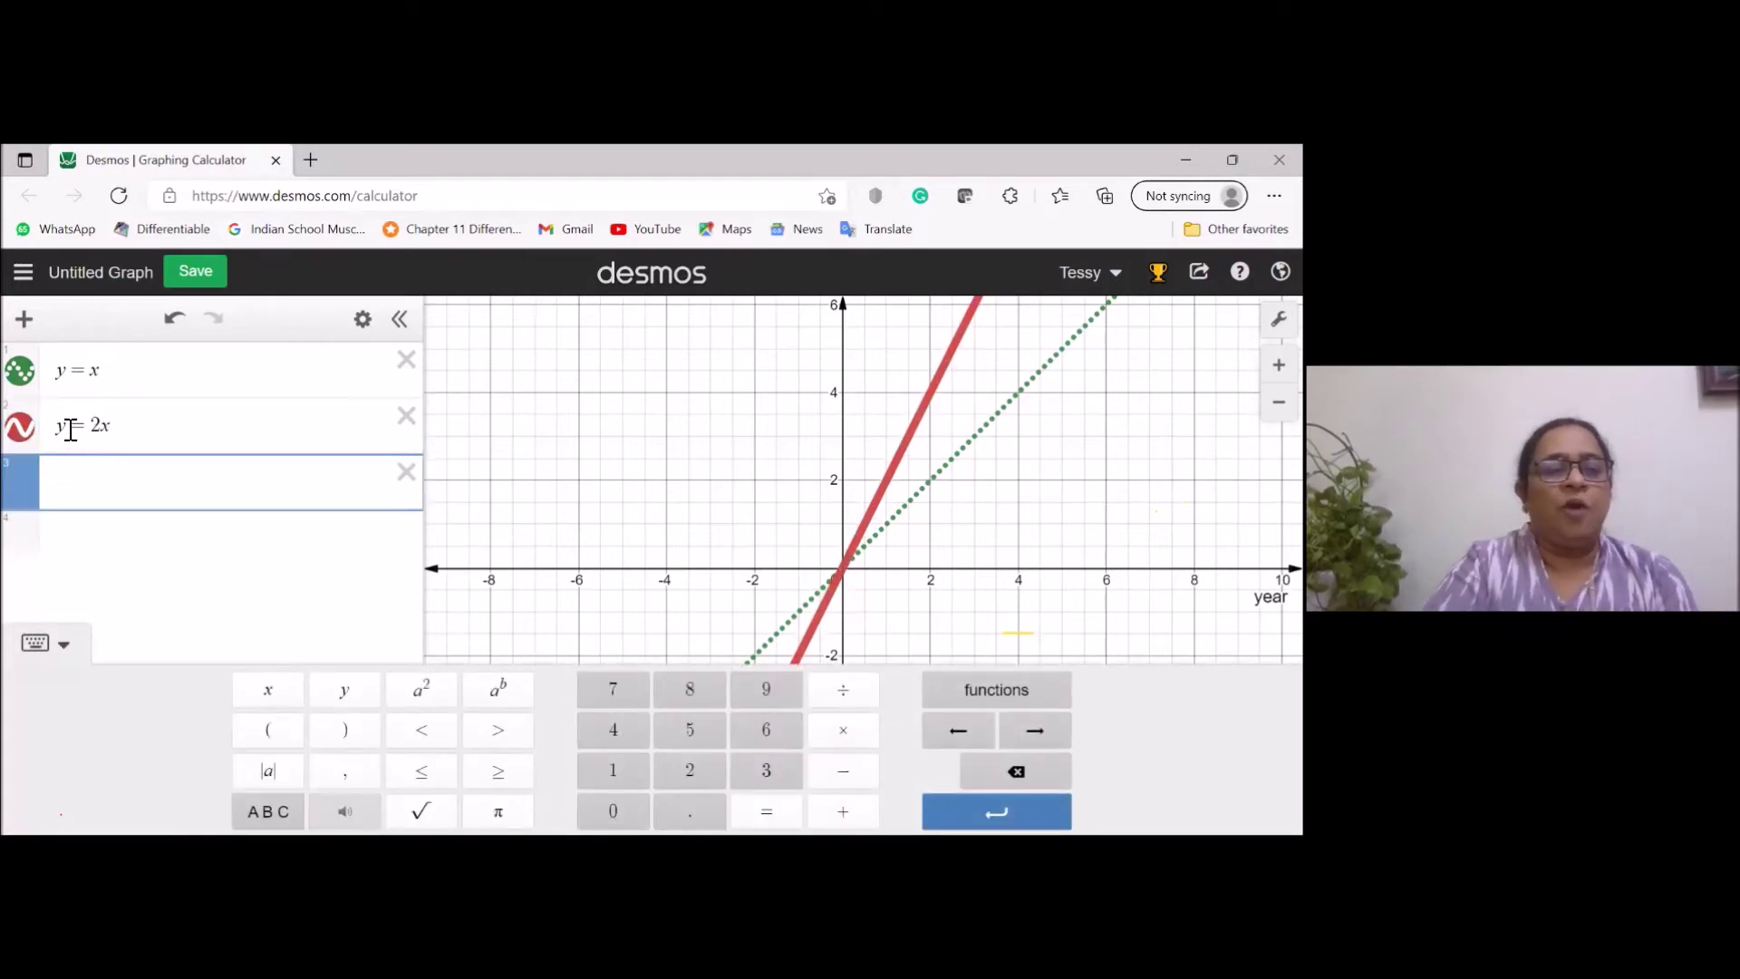
left_click_drag(66, 429, 132, 433)
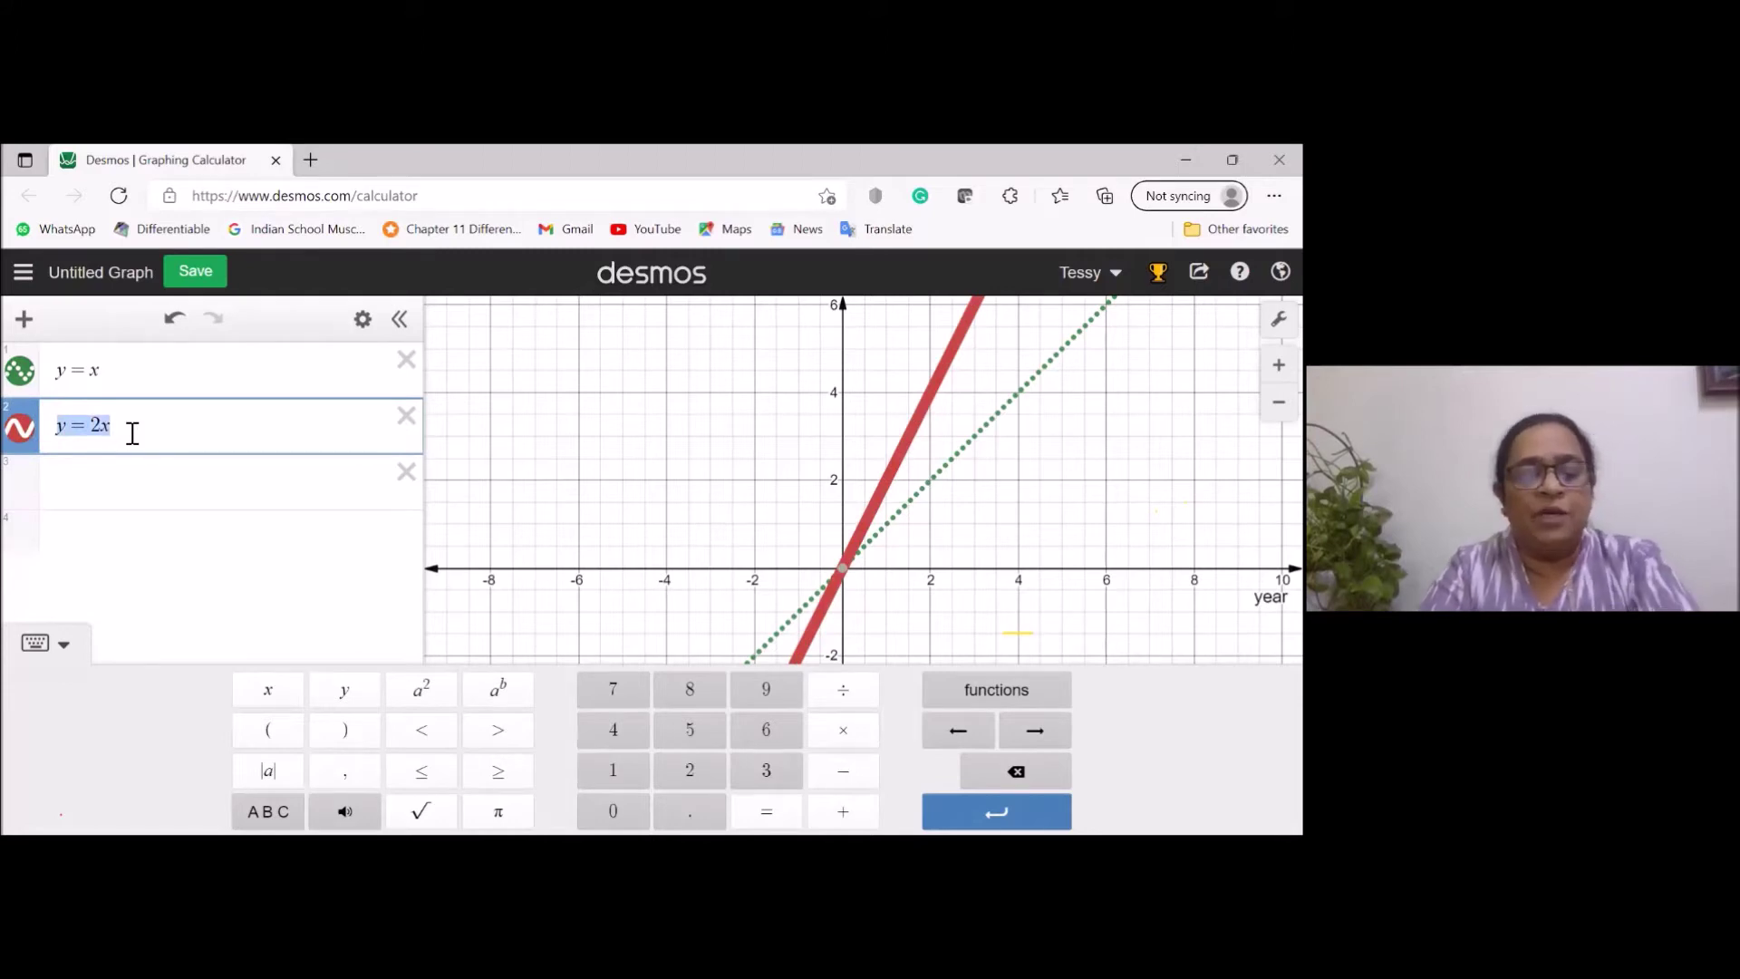
left_click(79, 476)
type("y=2x")
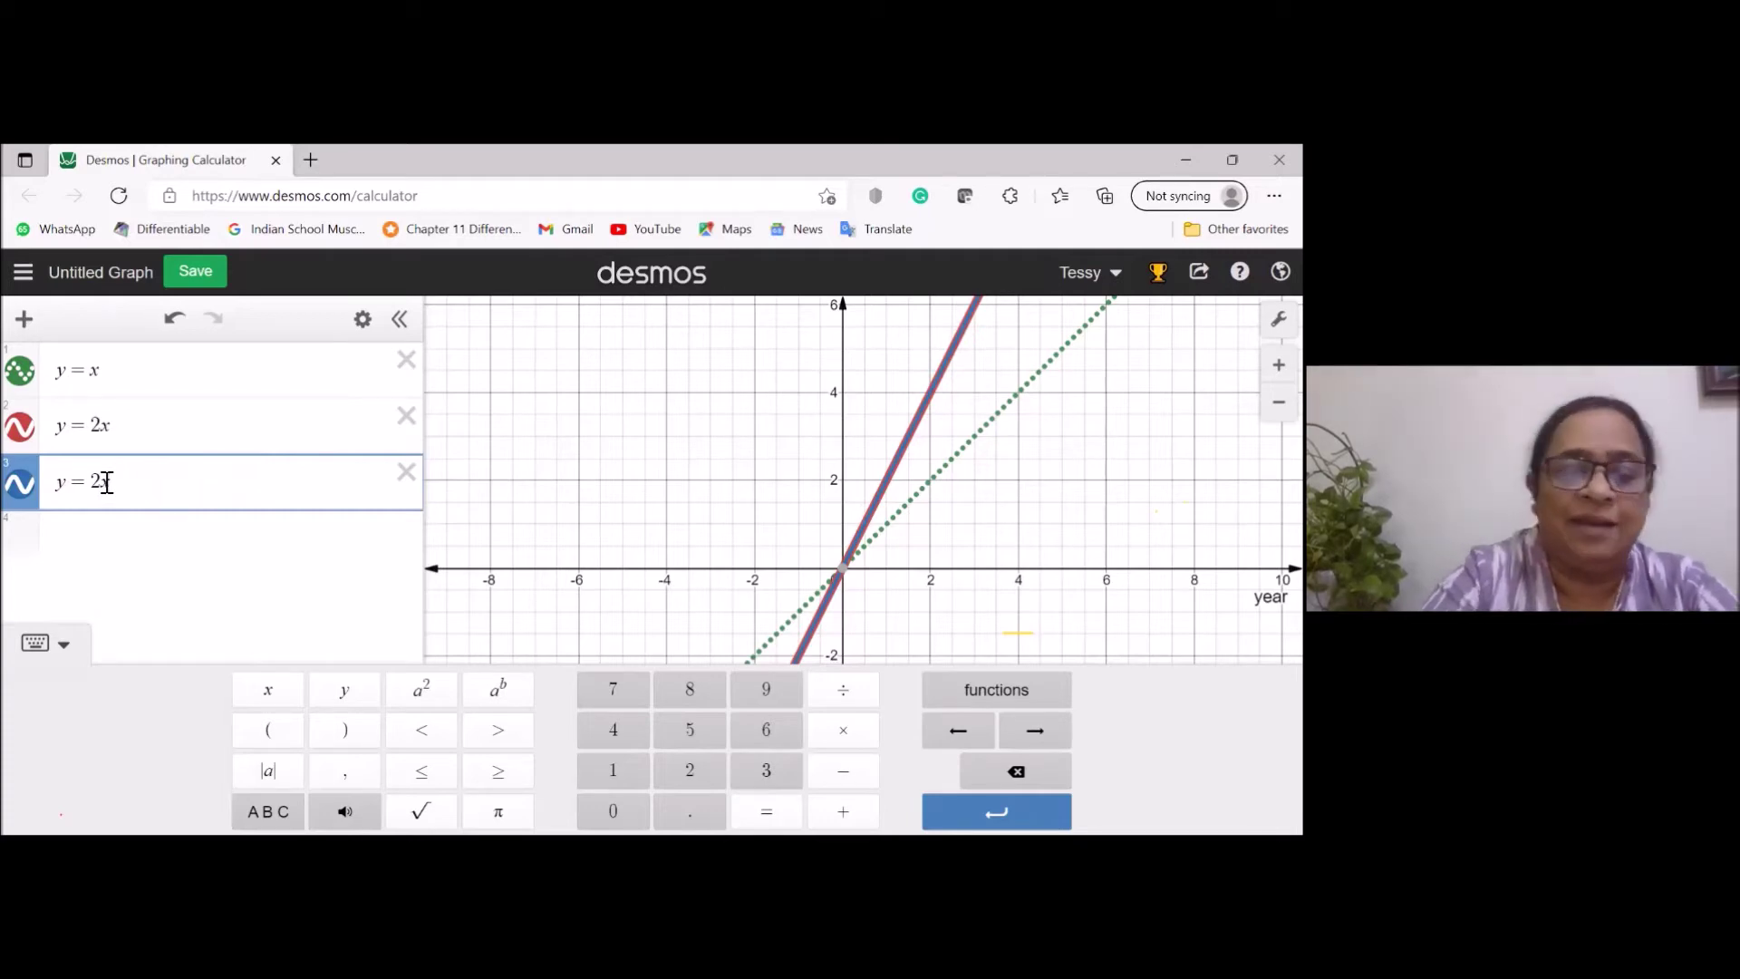
key("BackSpace")
type("3")
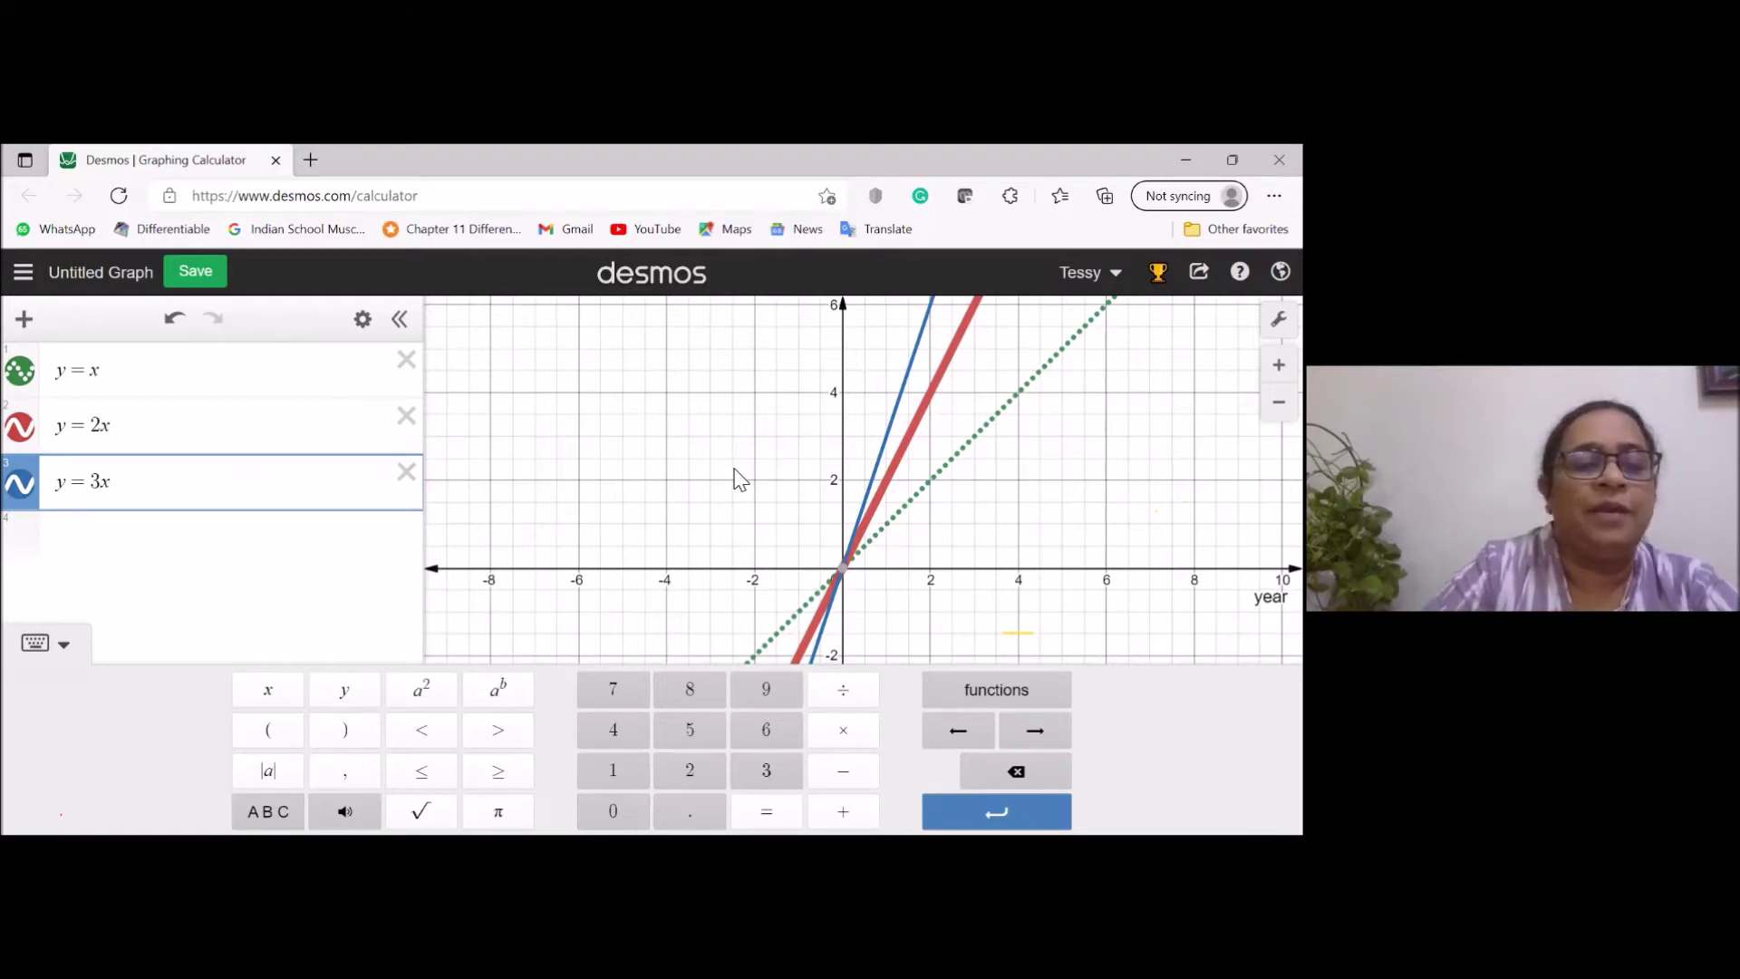
Add a fourth expression from the copied y = 2x and change its coefficient to make y = 4x.
key("Return")
type("y=2x")
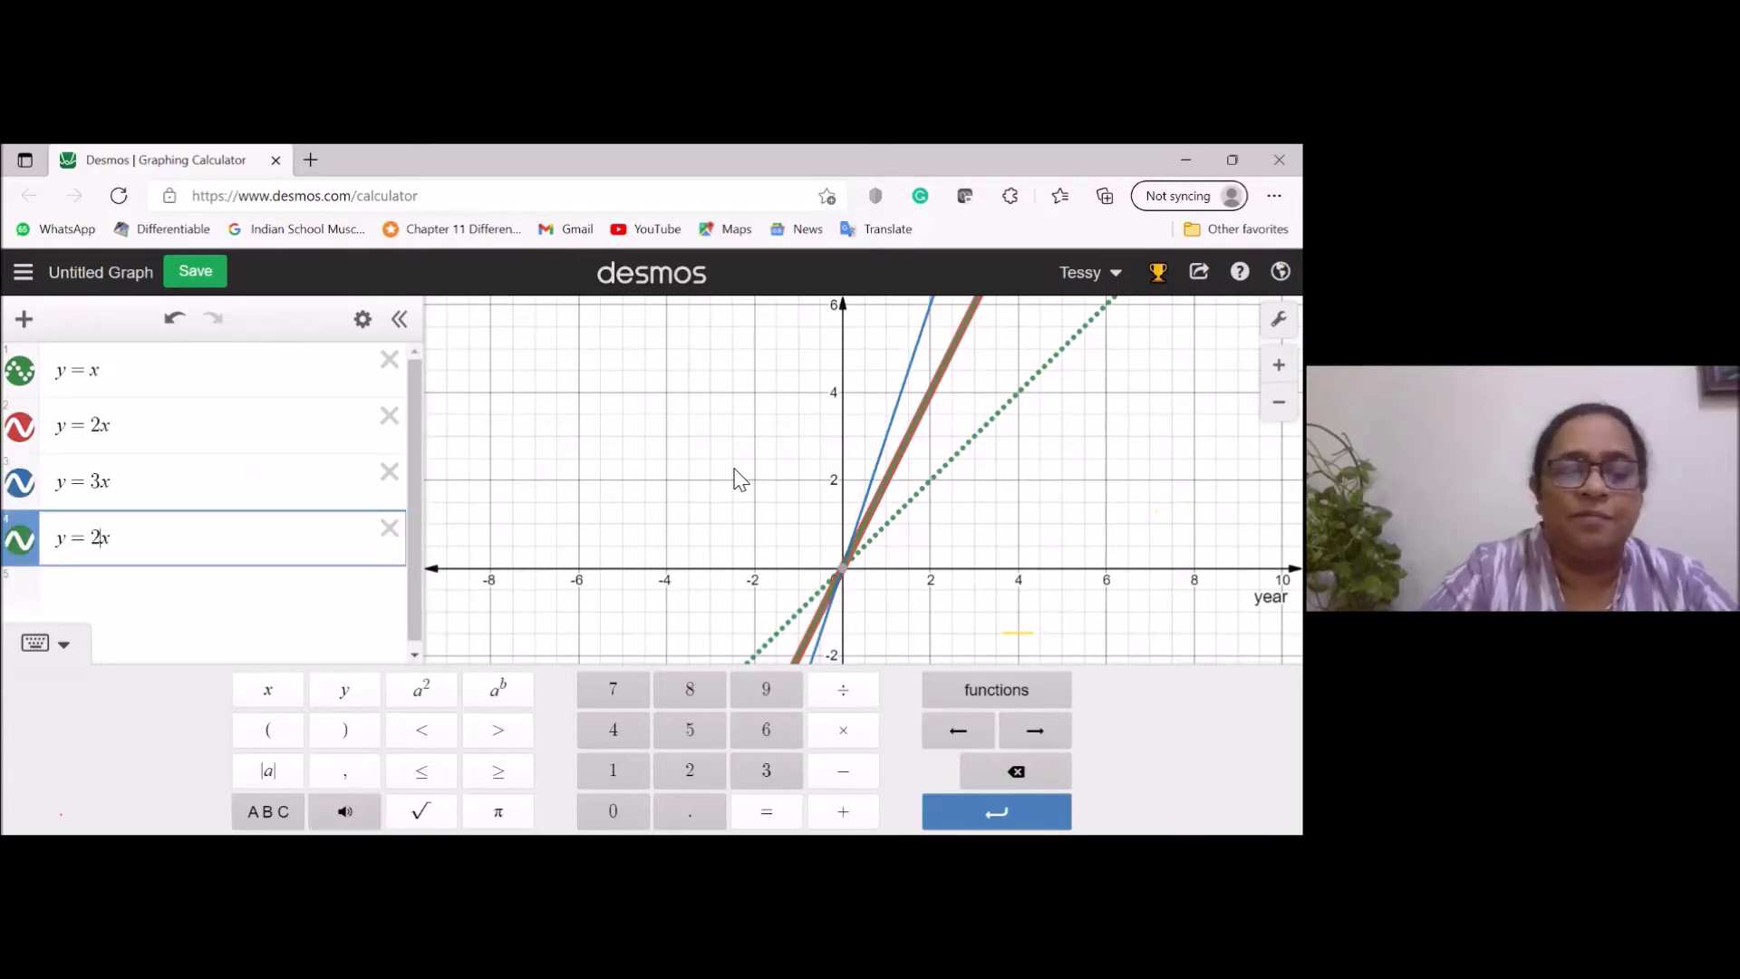
key("Left")
key("BackSpace")
type("4")
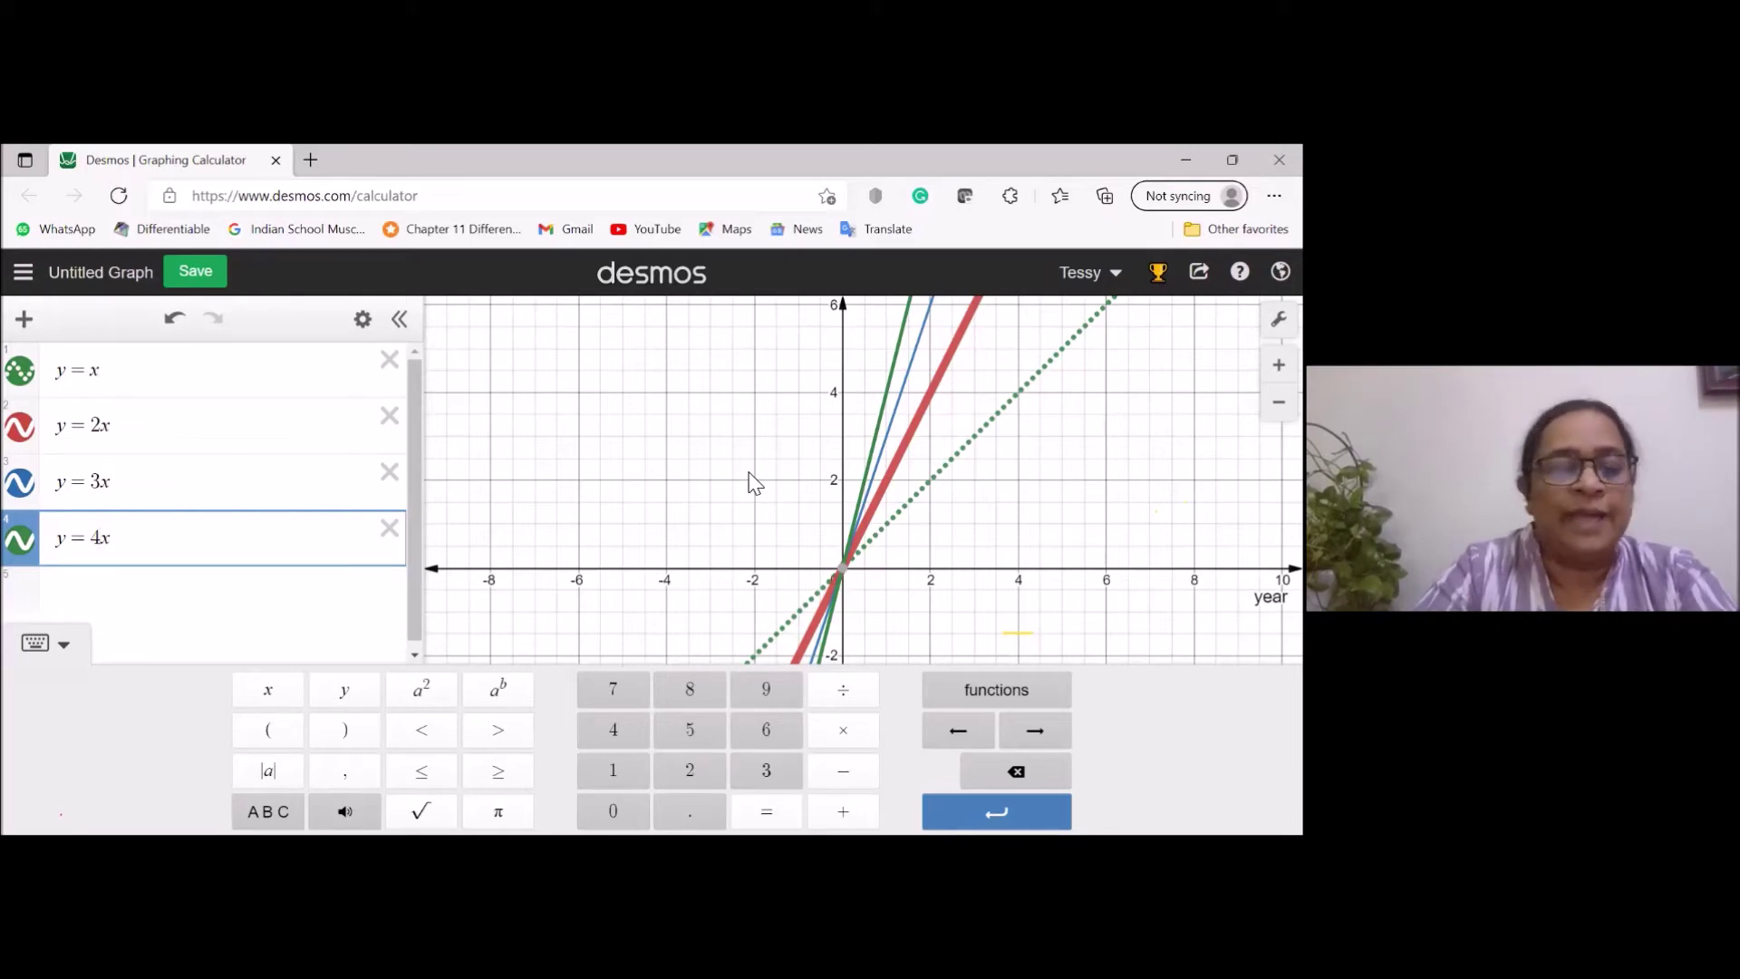
Replace the coefficient of the fourth expression with the fraction 1/2.
key("BackSpace")
type("1")
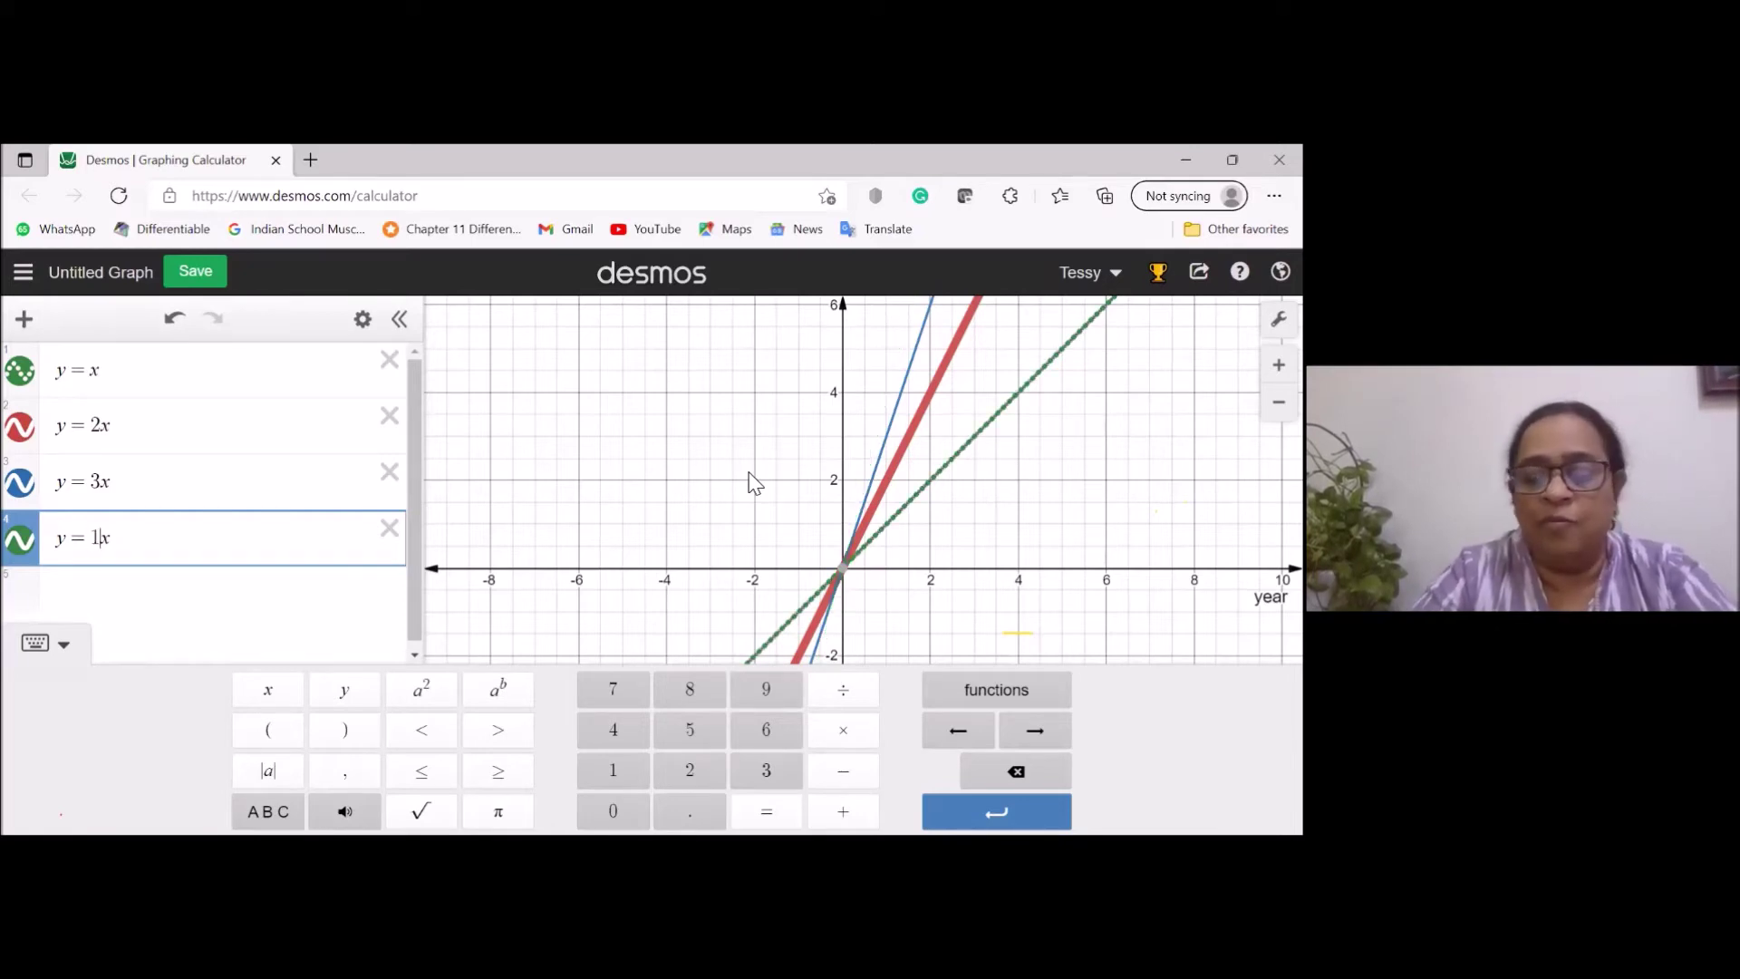
type("/2")
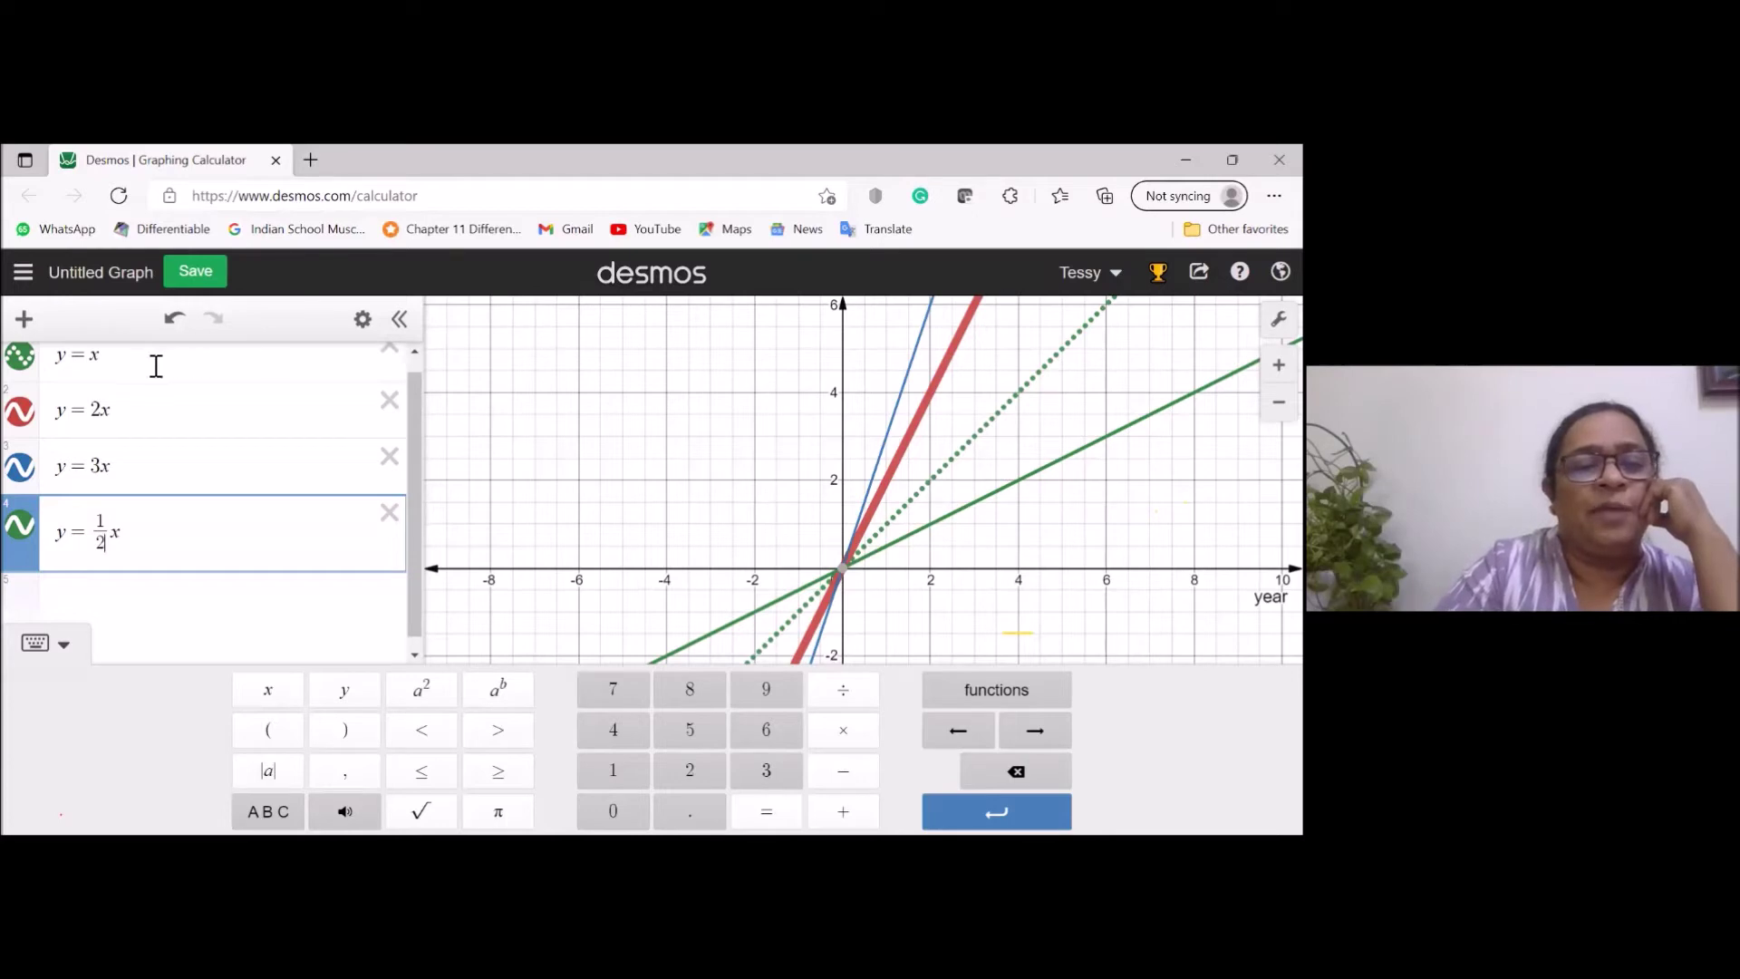
Convert the y = x expression to a table and label its plotted points (2, 2), (1, 1), (0, 0) and (−1, −1).
left_click(105, 362)
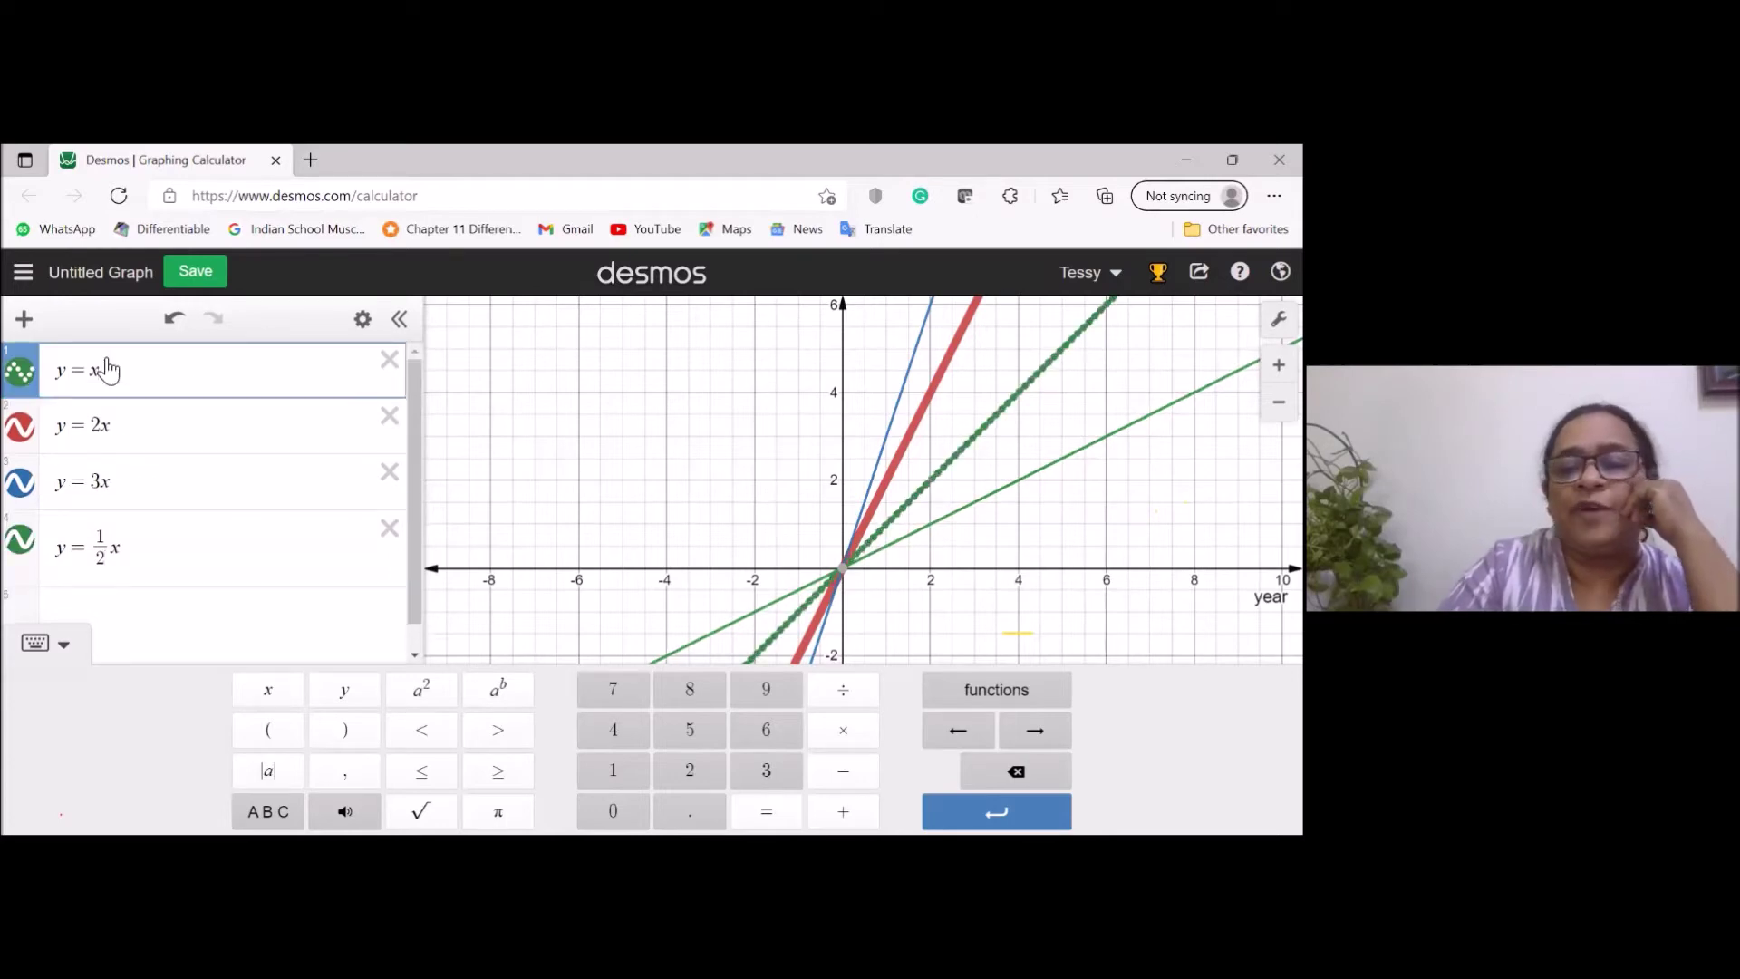
left_click(362, 321)
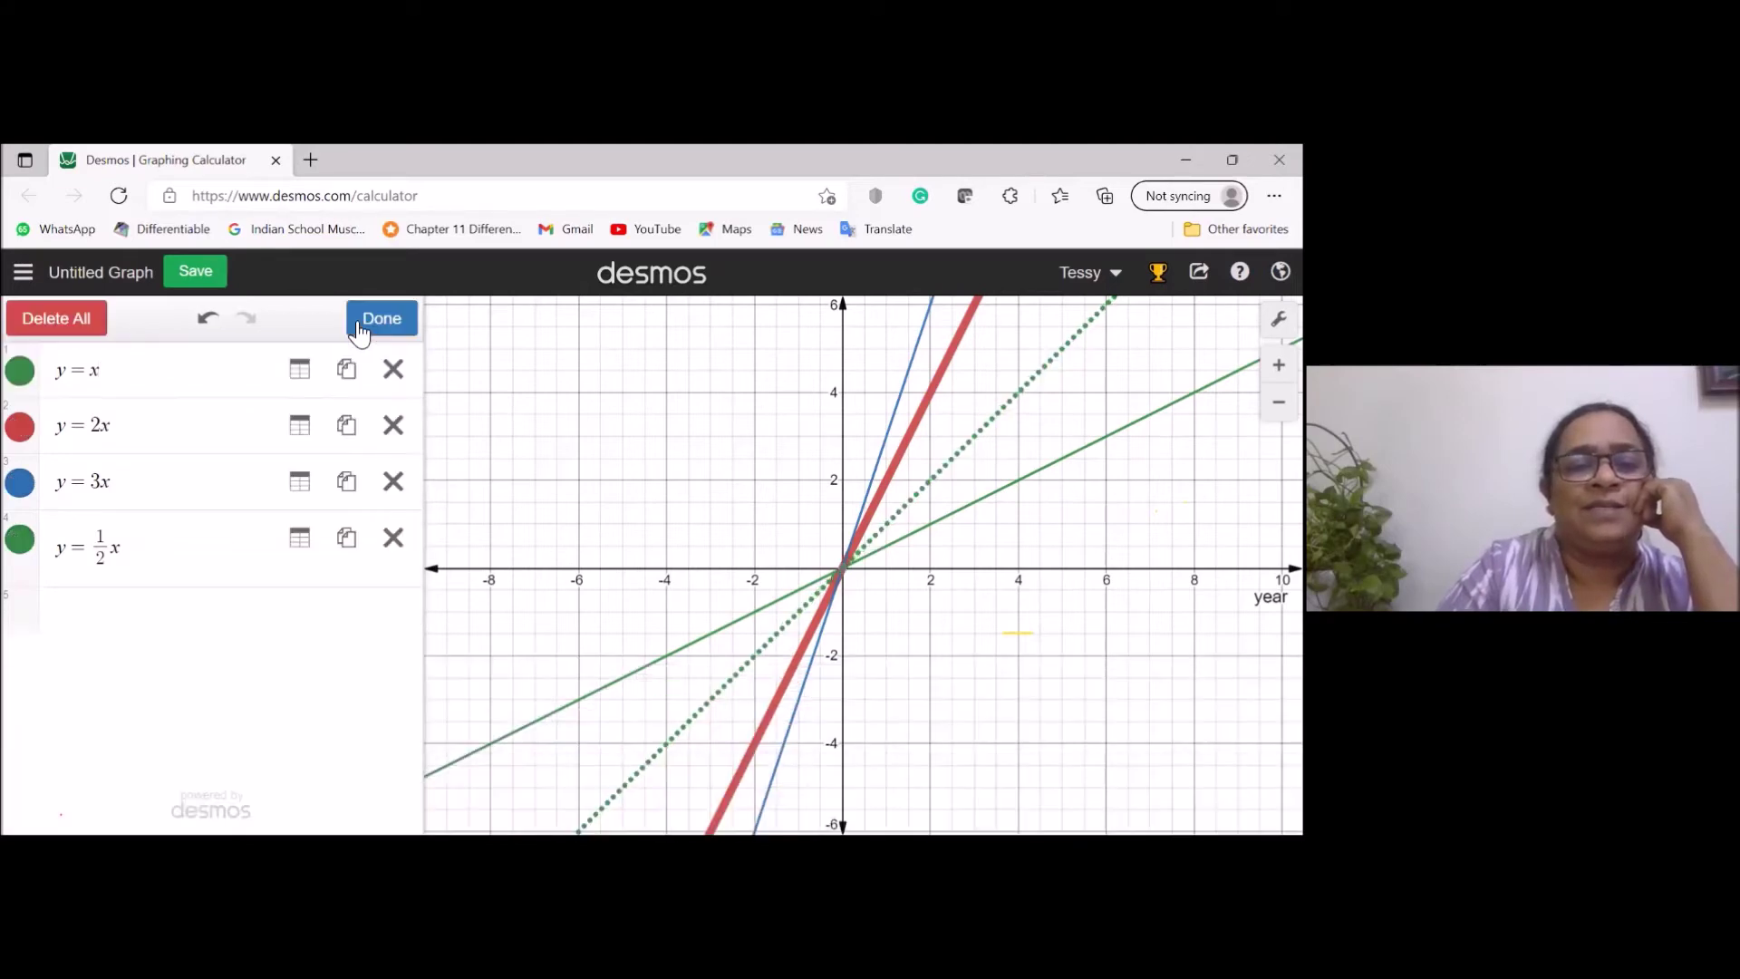
left_click(300, 374)
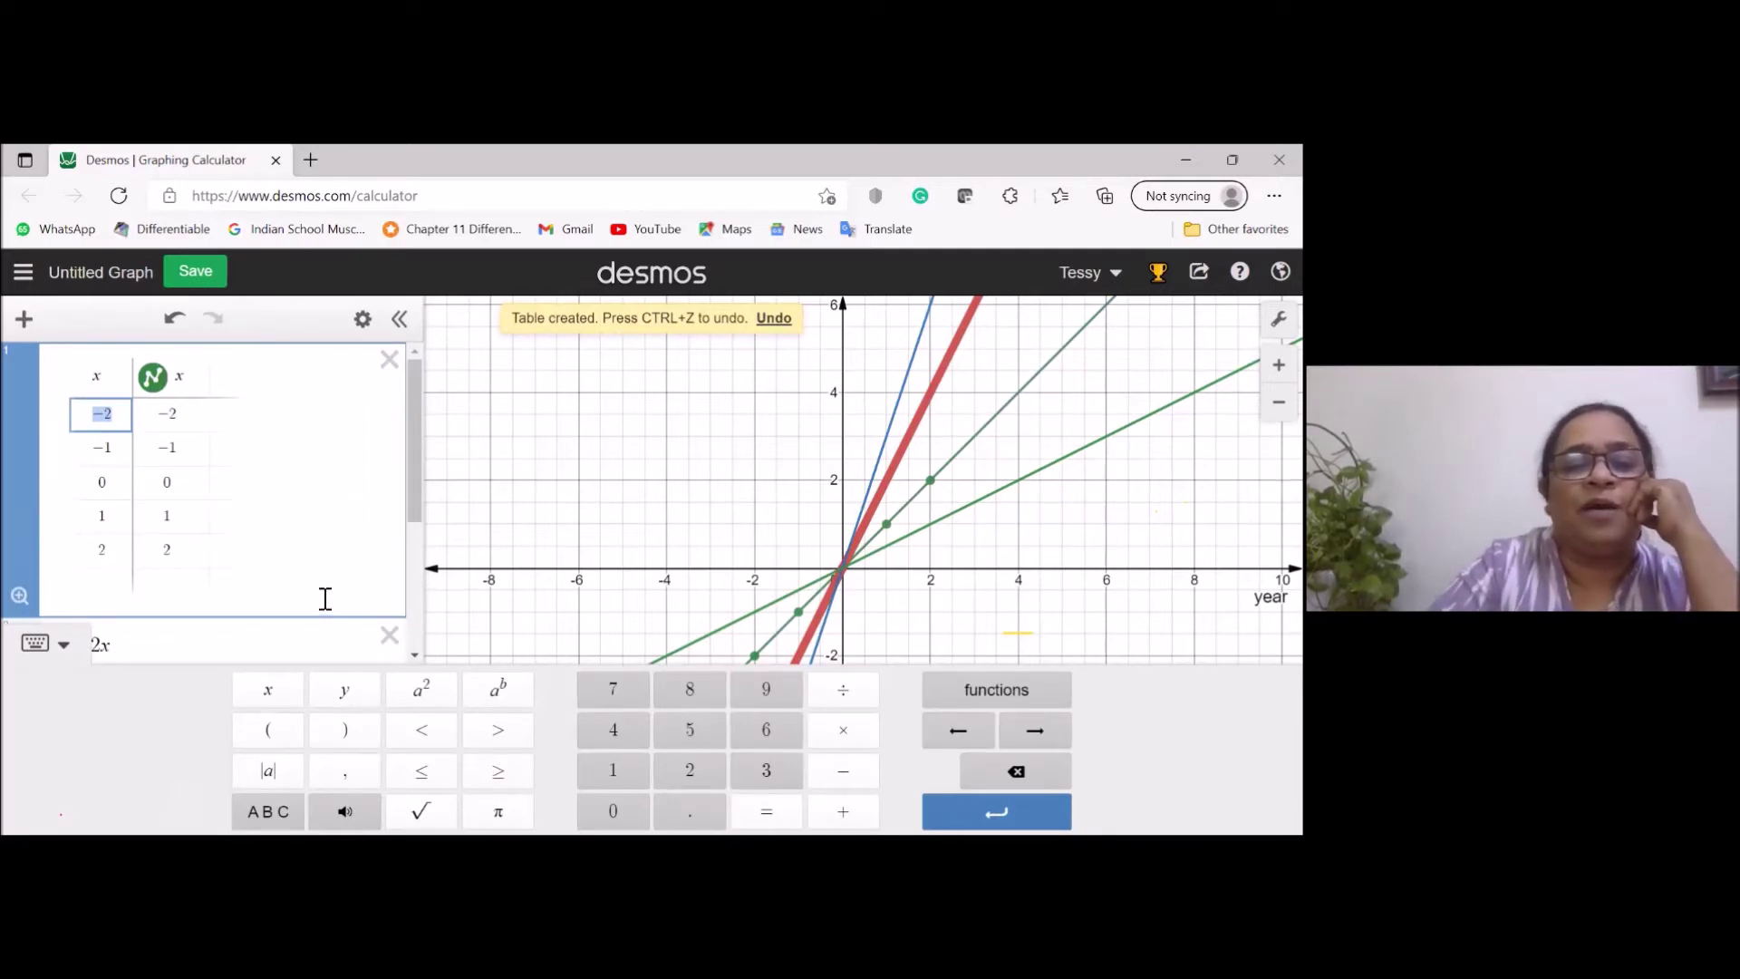
left_click(935, 482)
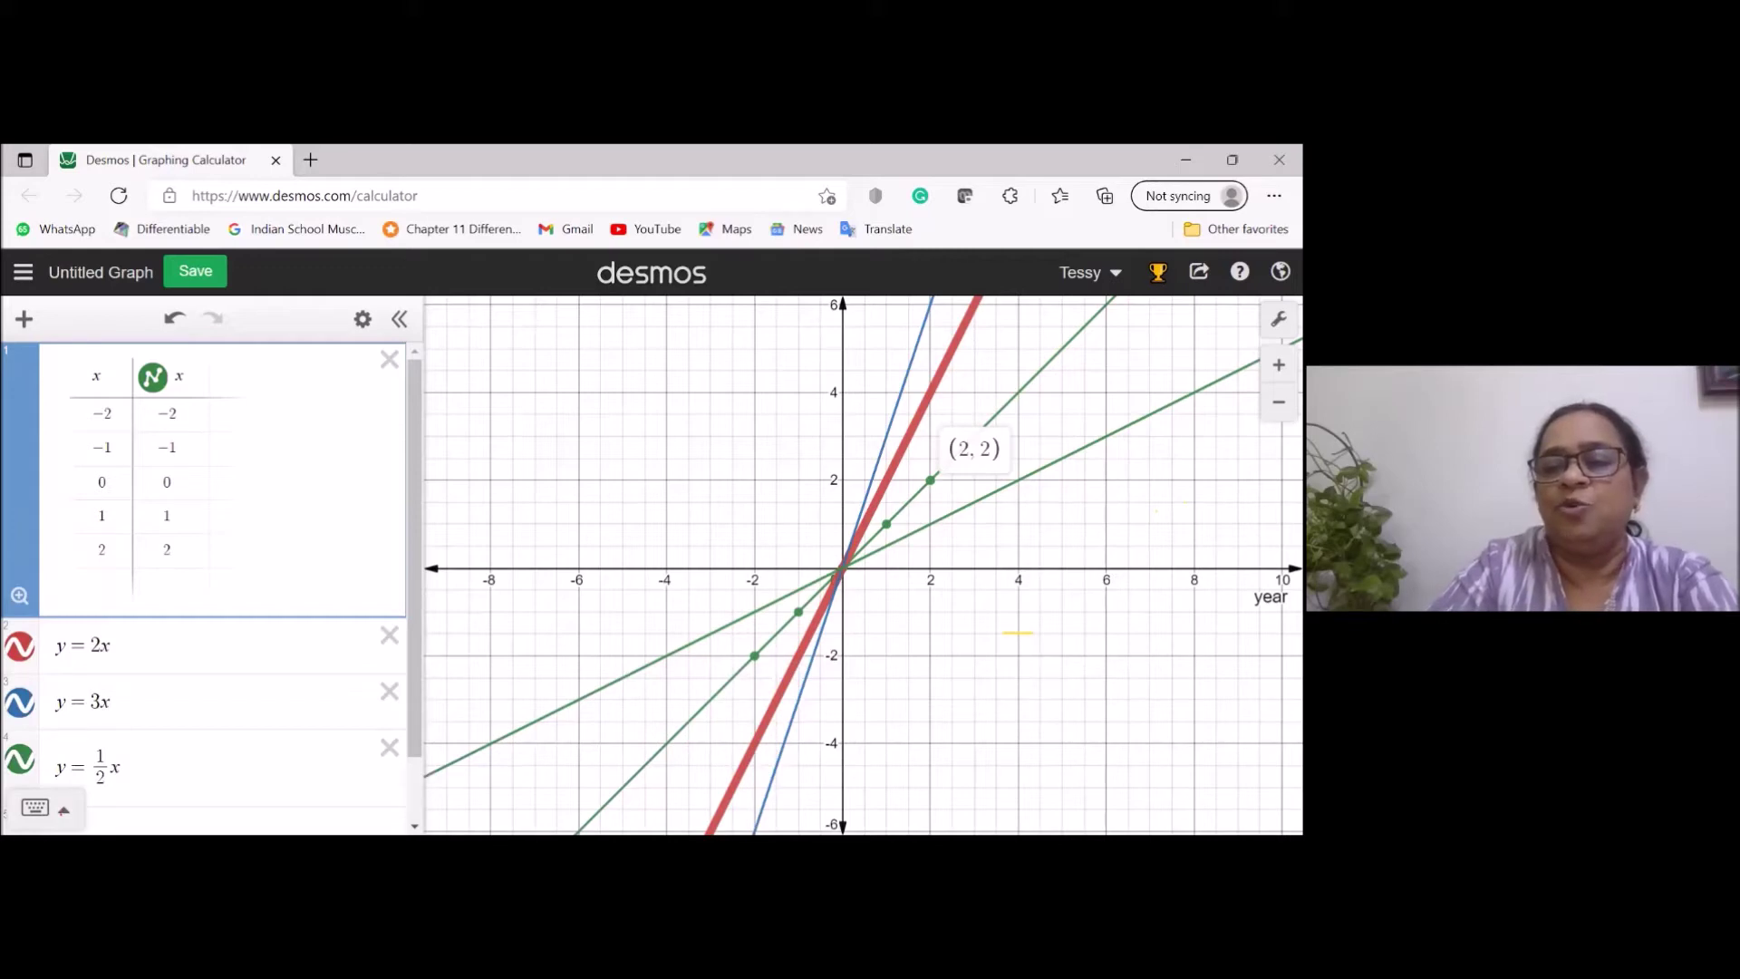
left_click(888, 523)
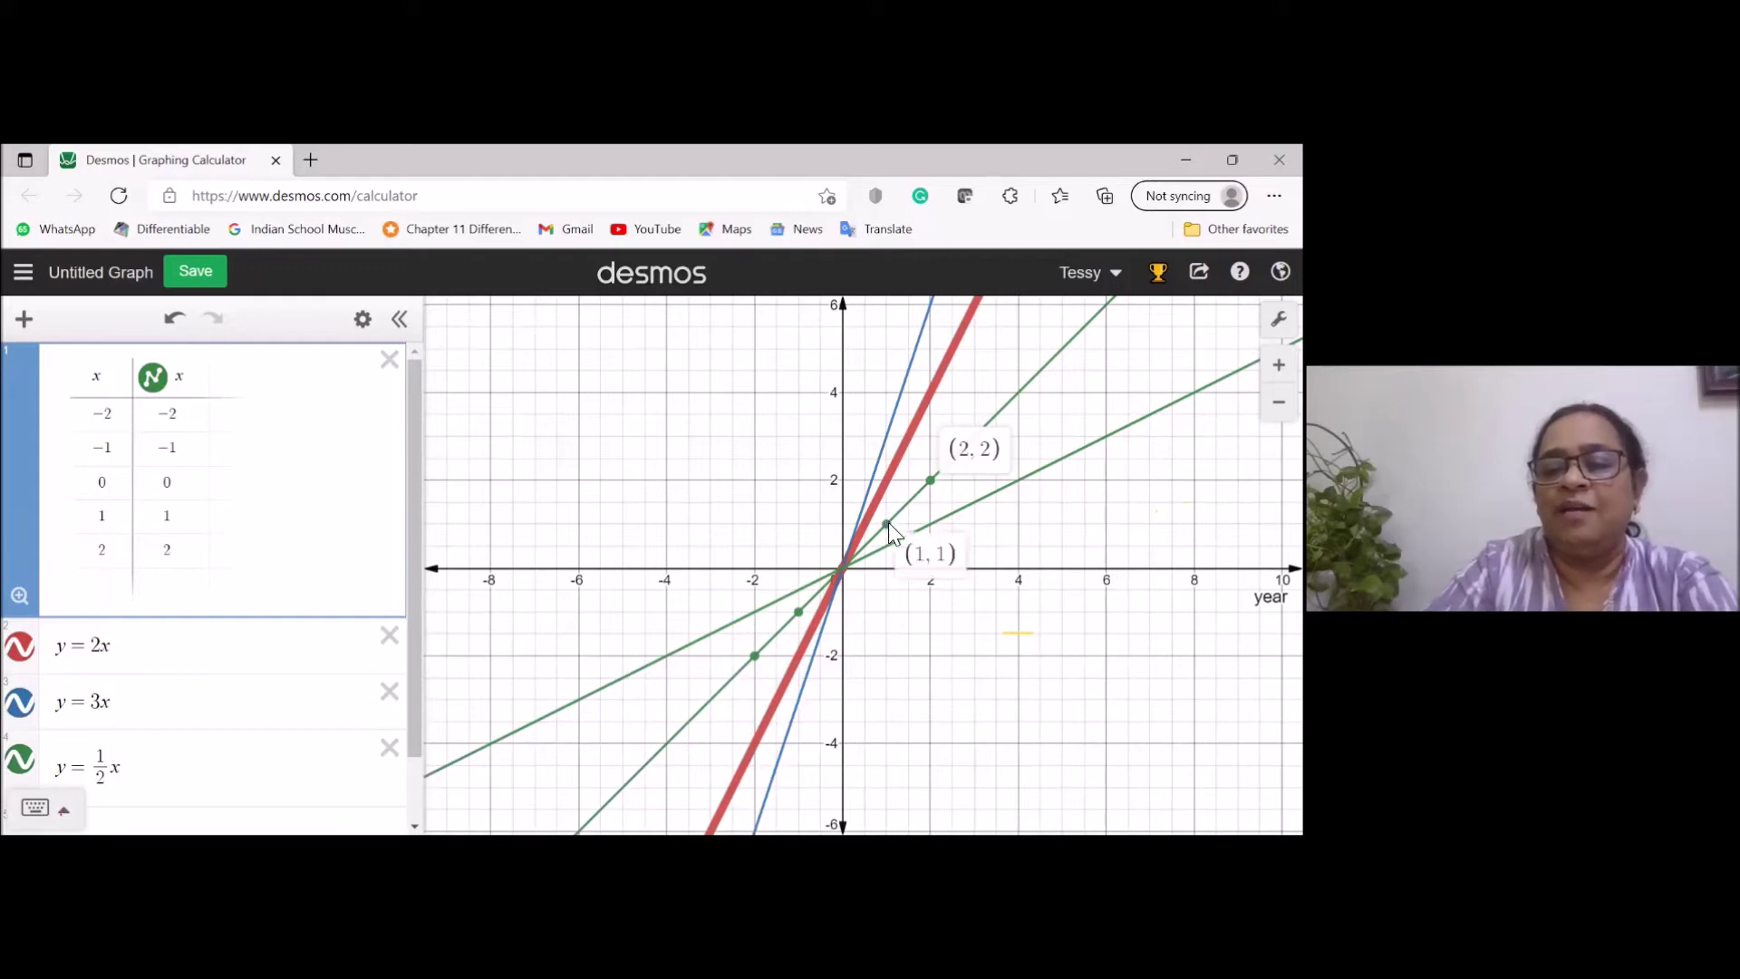
left_click(844, 574)
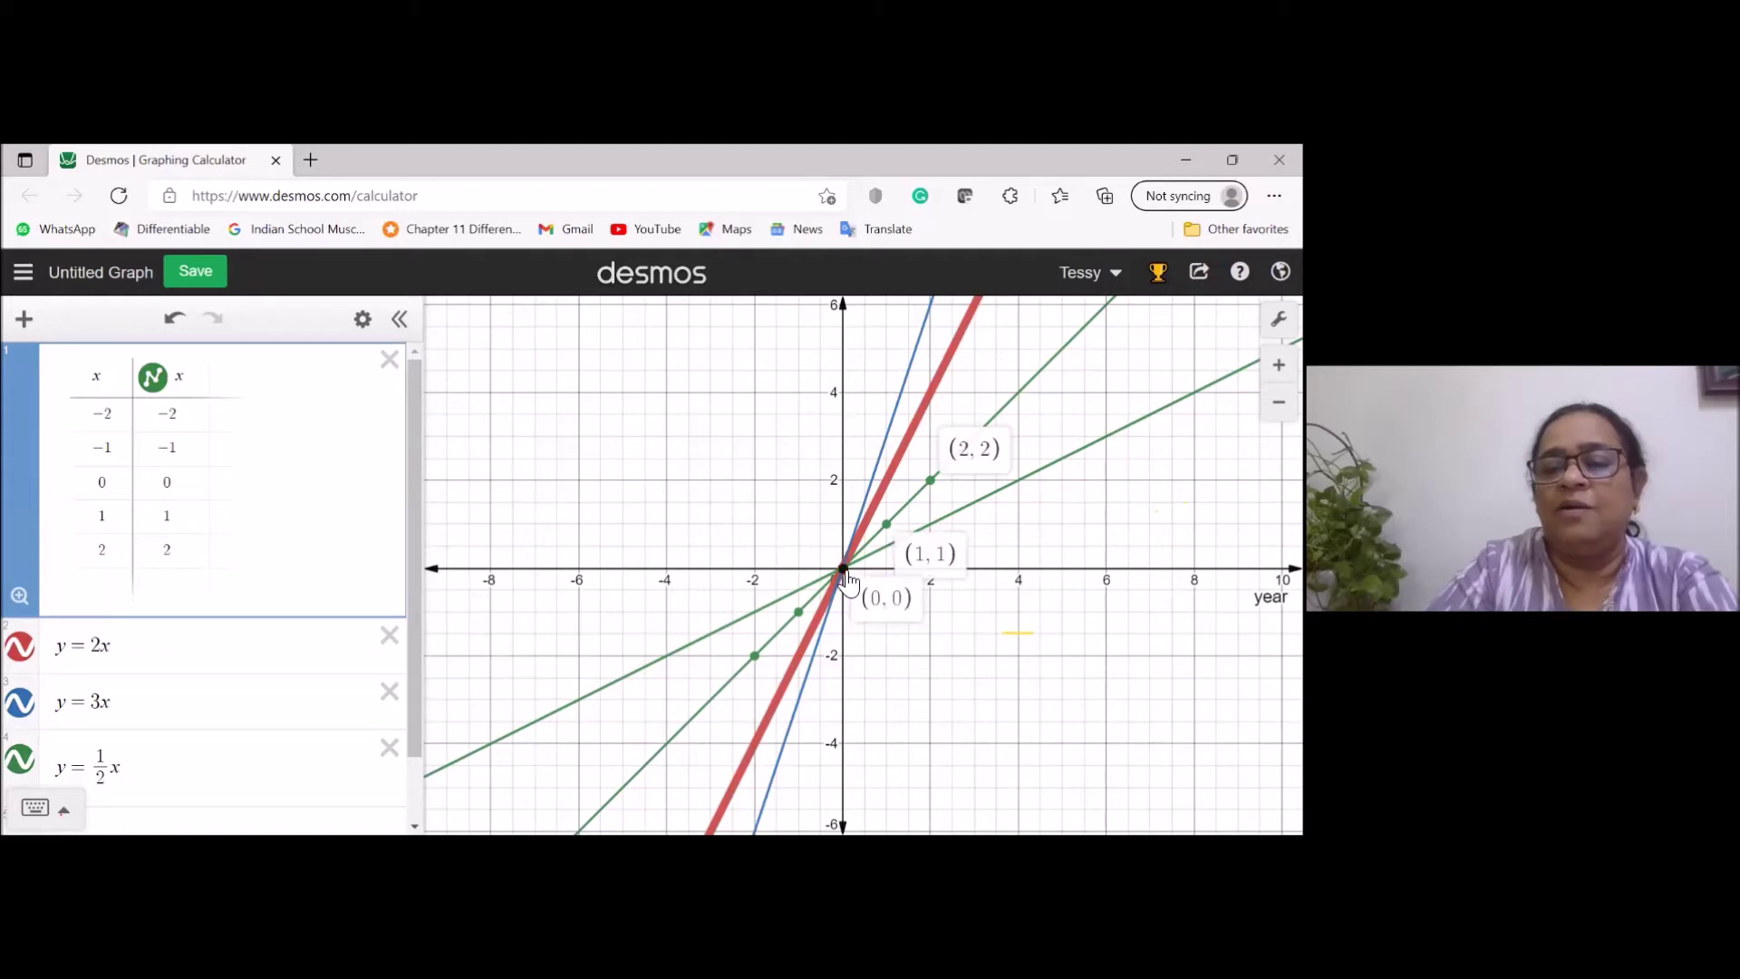
left_click(802, 608)
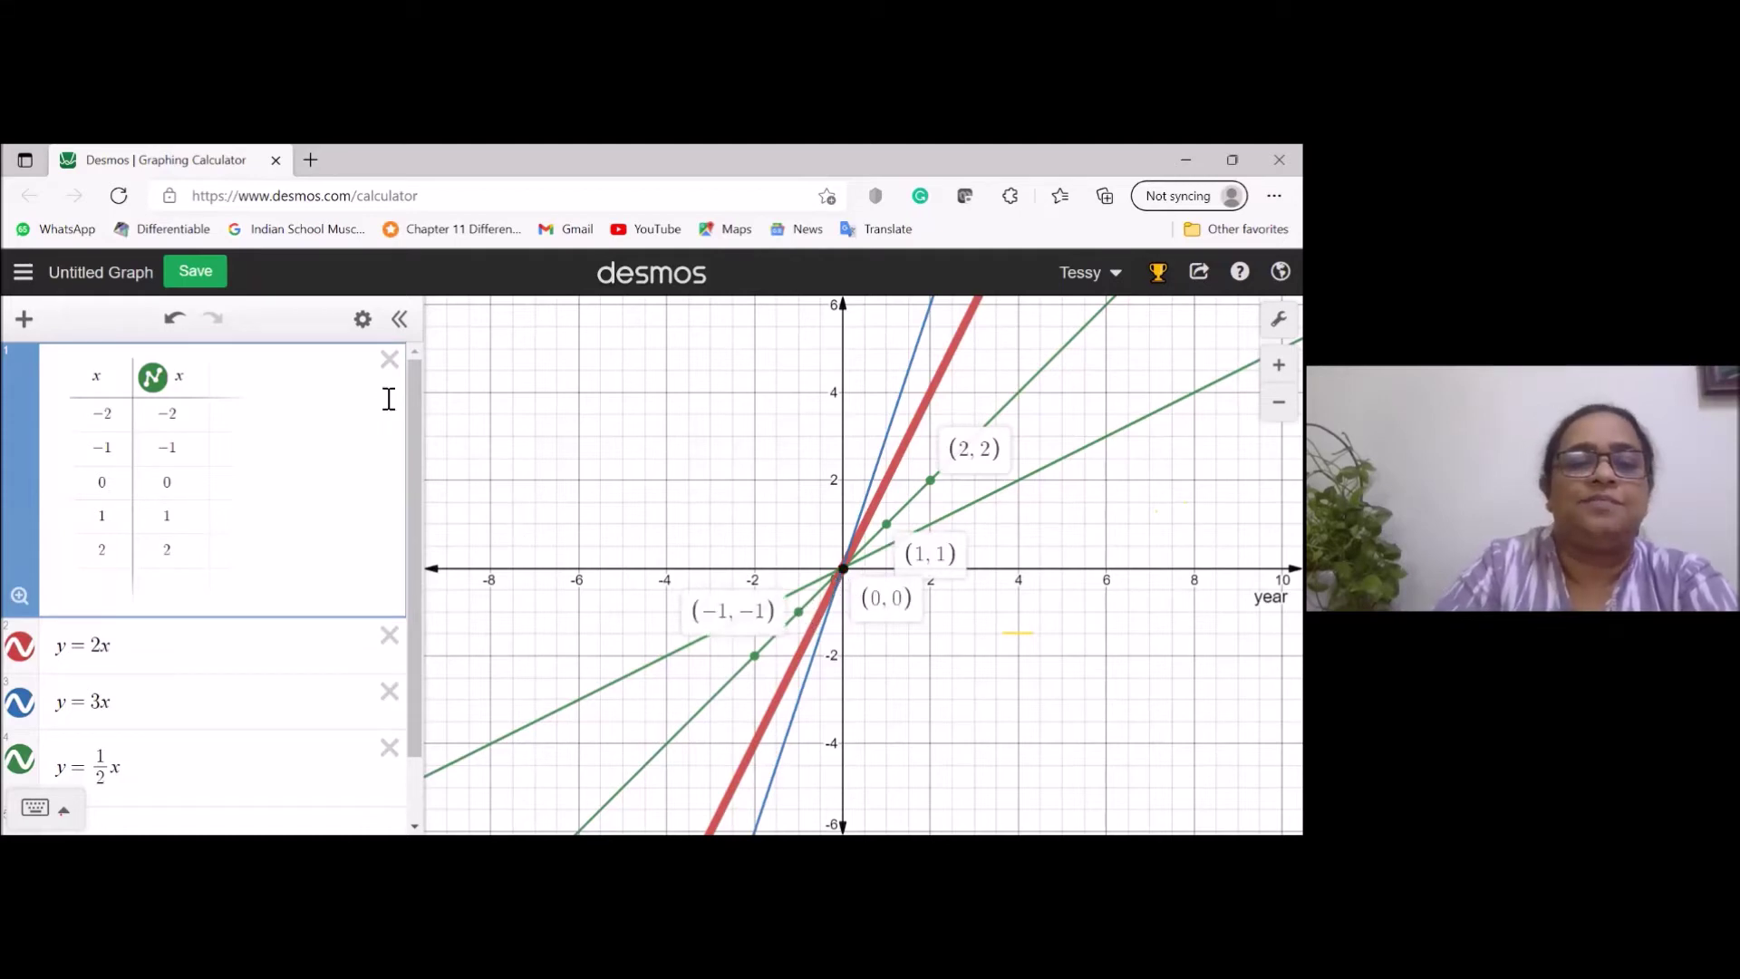
Delete the table and the y = 1/2 x and y = 3x expressions from the list.
left_click(394, 365)
left_click(390, 359)
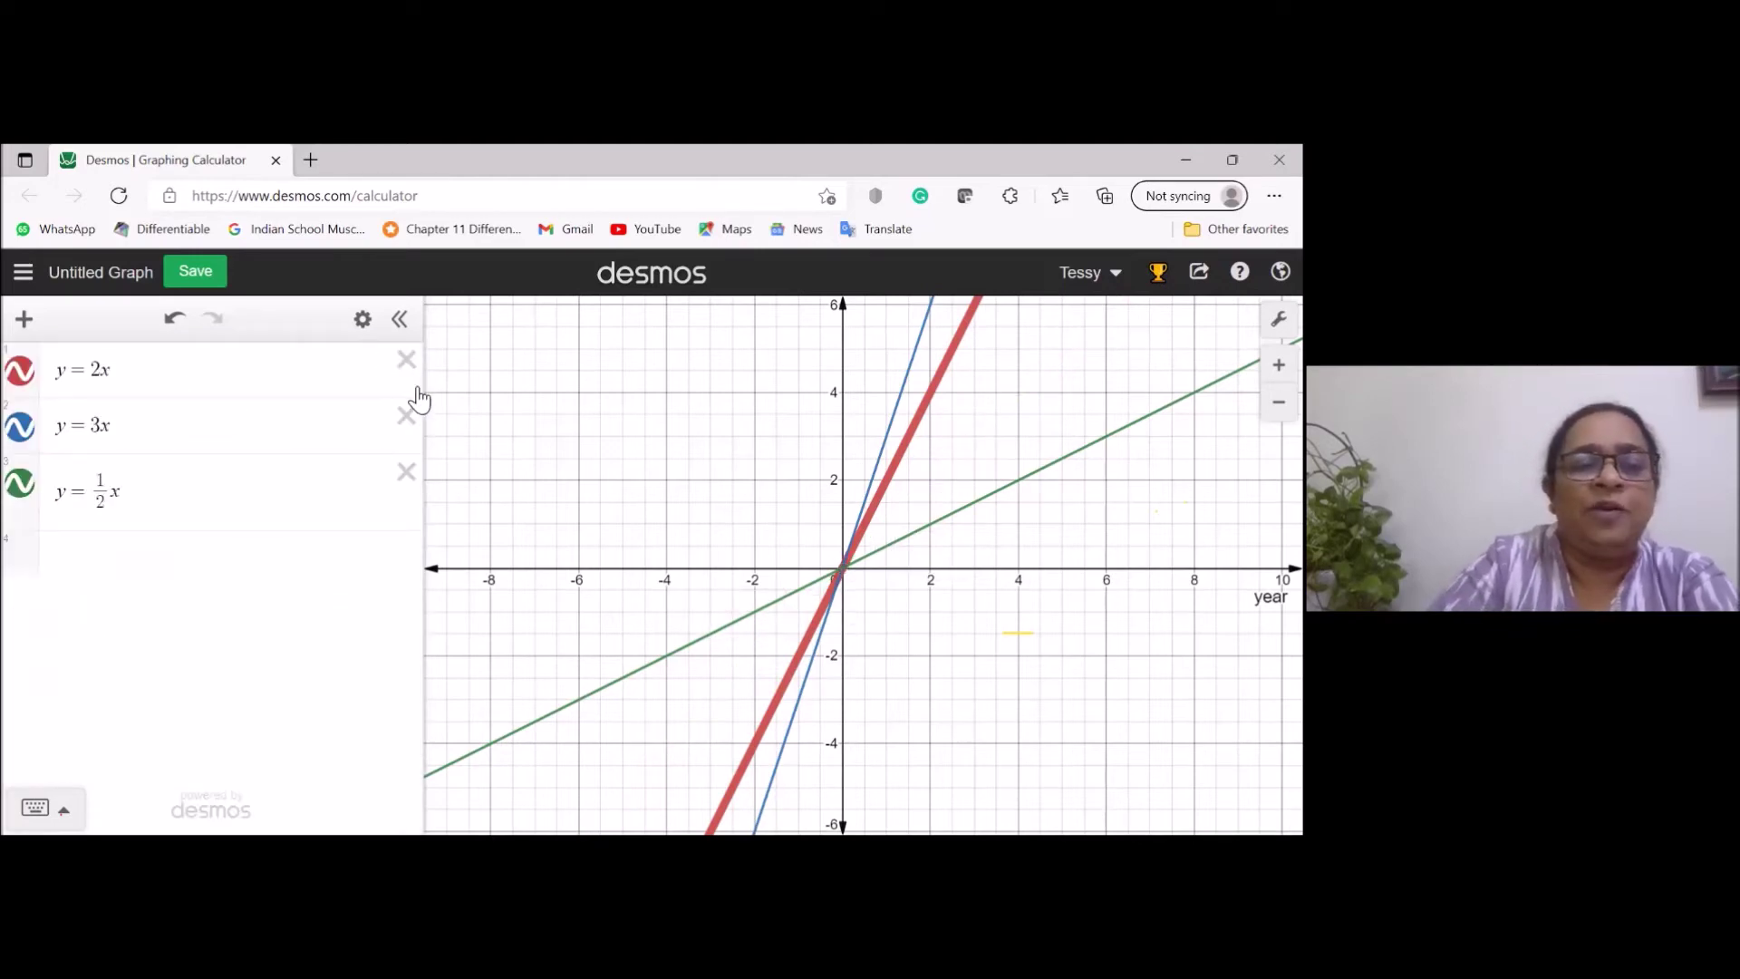
left_click(406, 473)
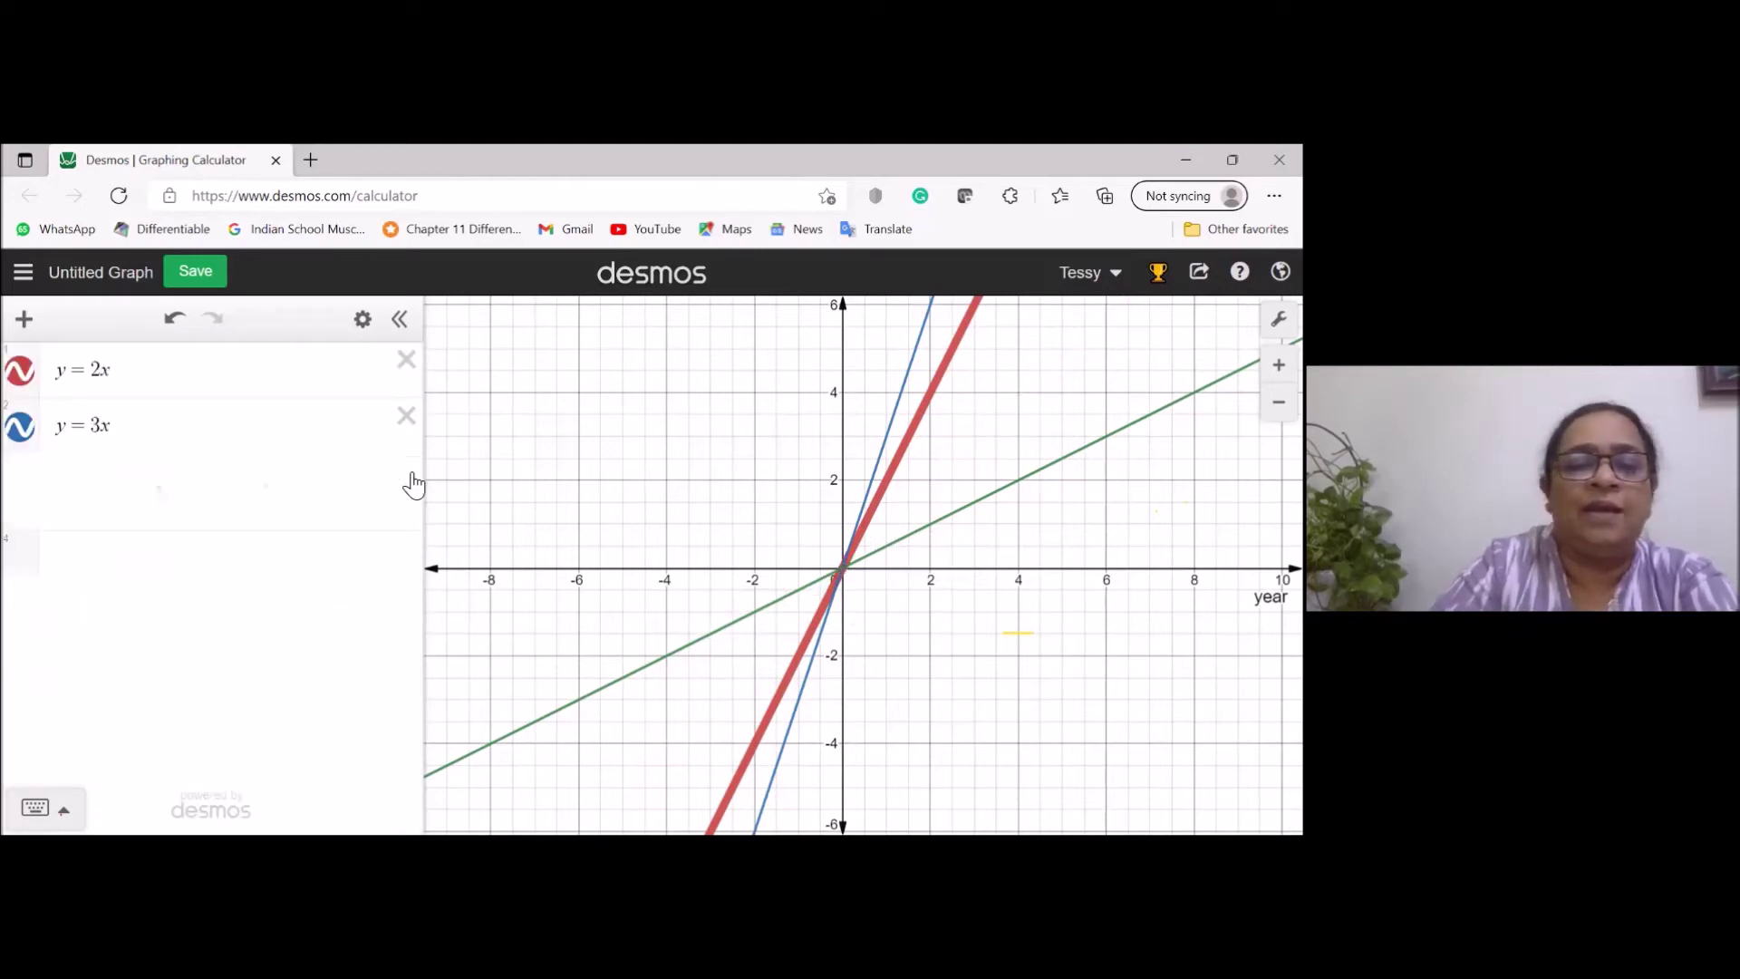
left_click(405, 417)
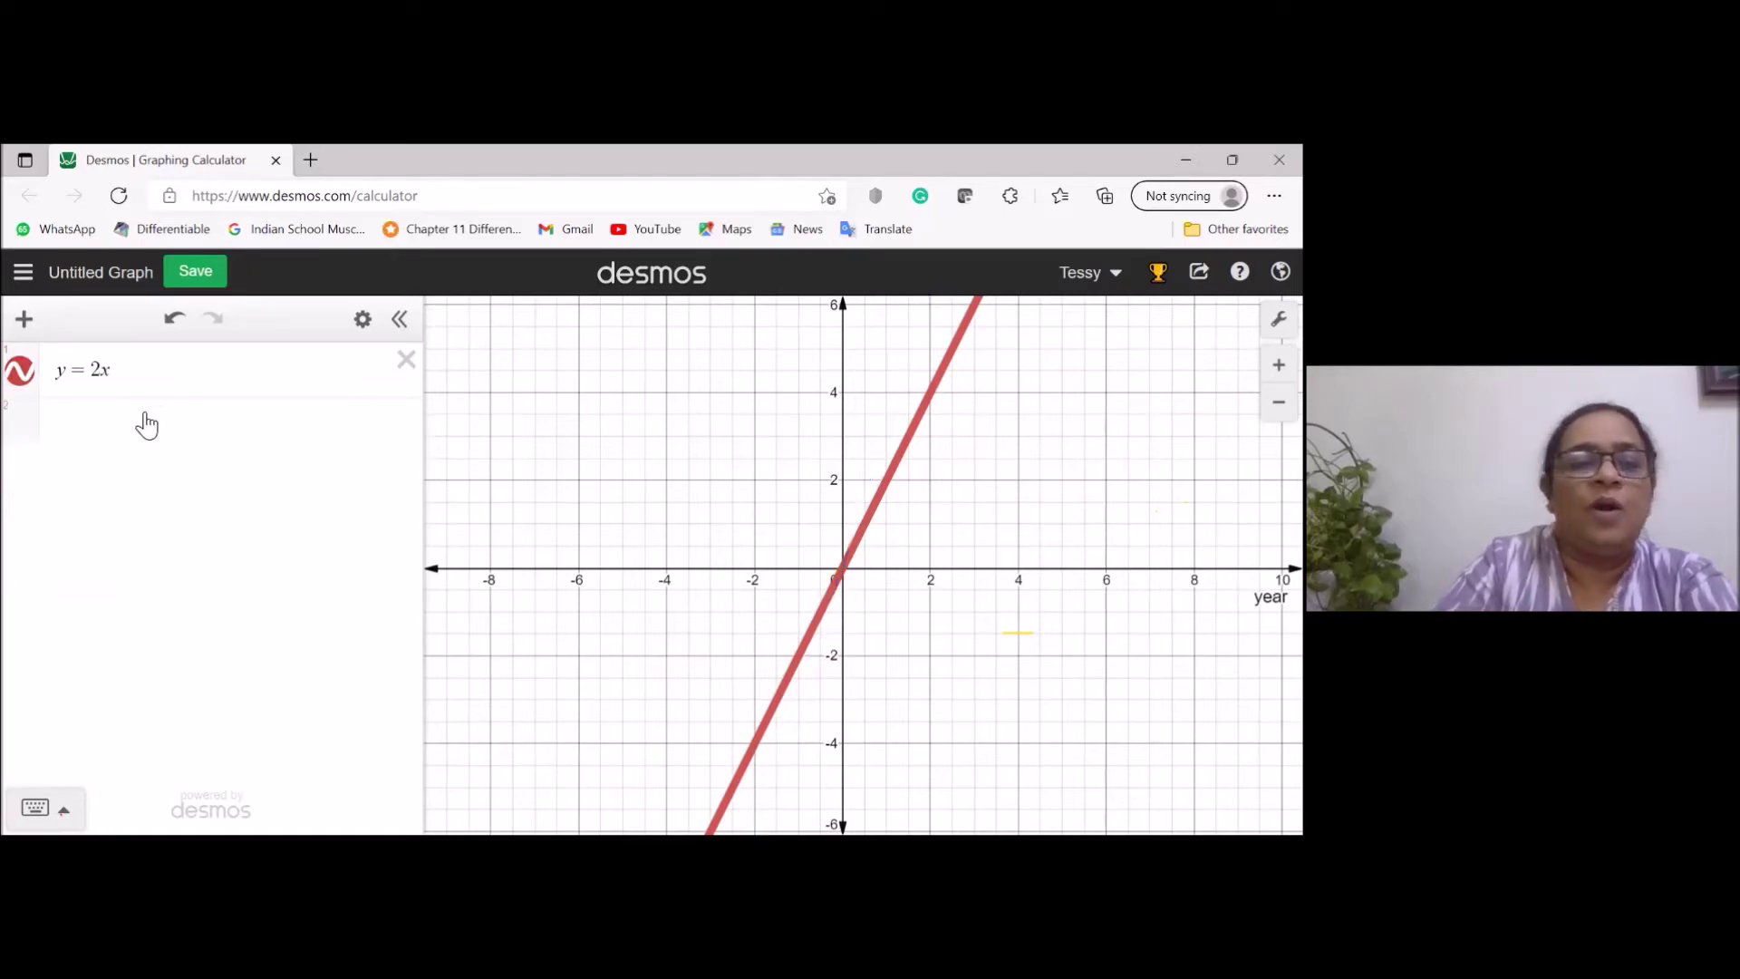
Remove the coefficient 2 from the remaining expression to make it y = x.
left_click(102, 374)
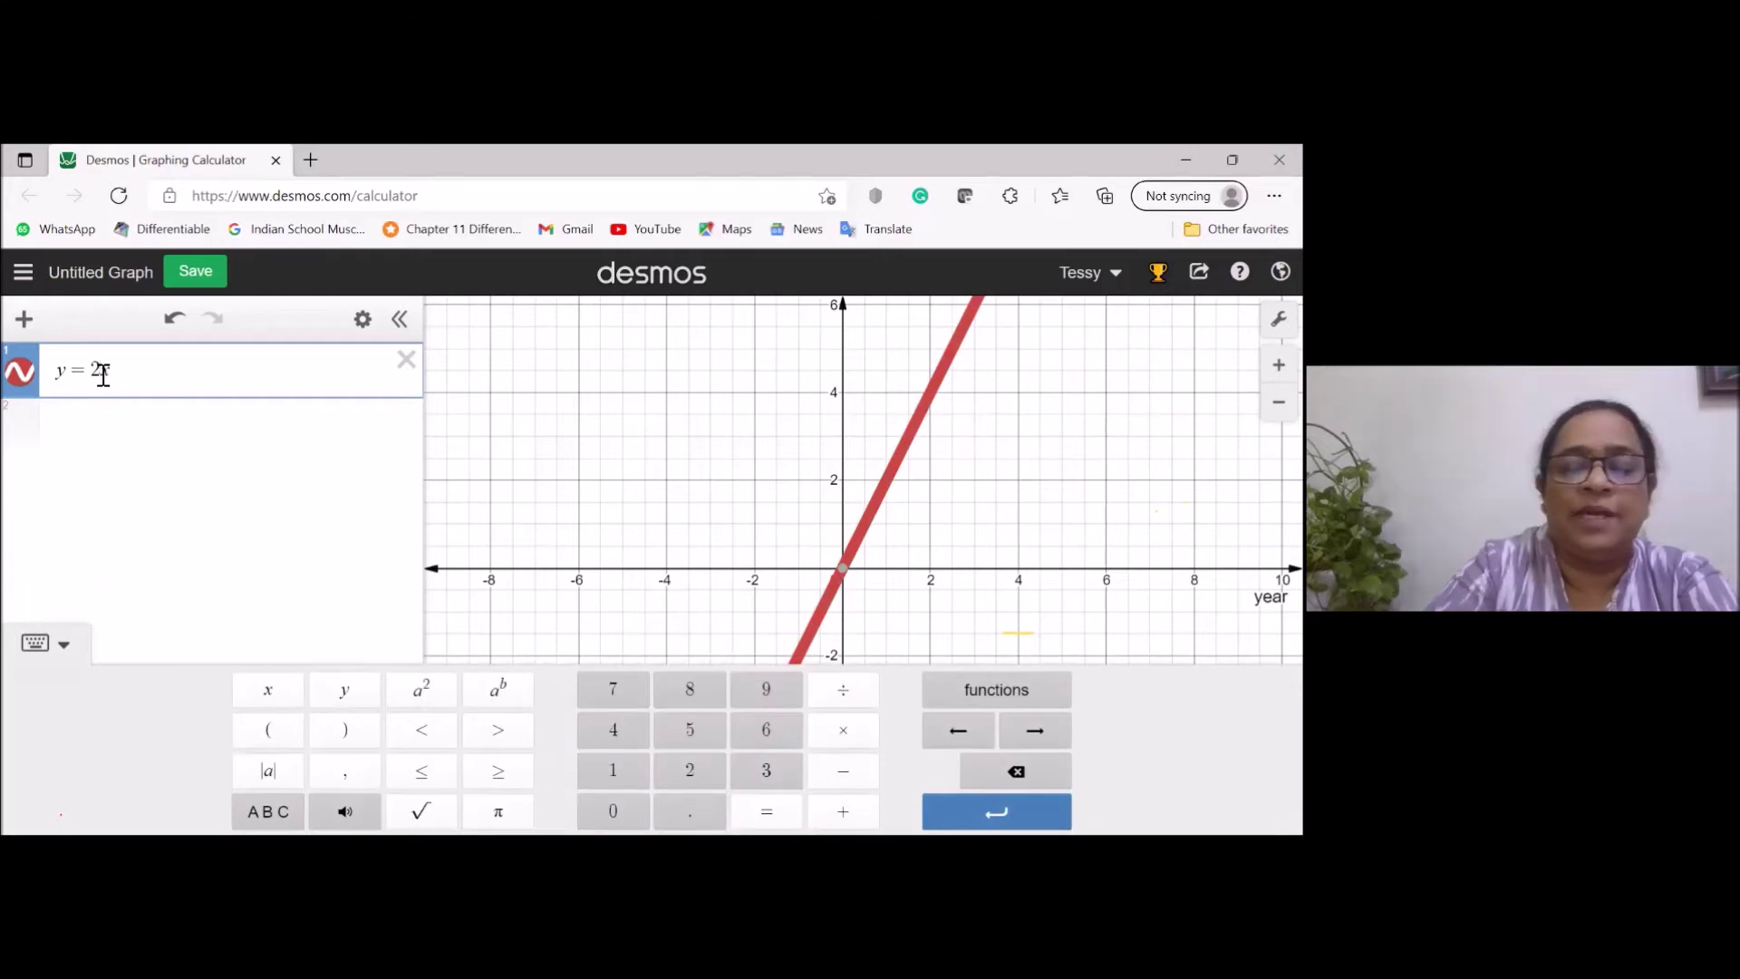
key("BackSpace")
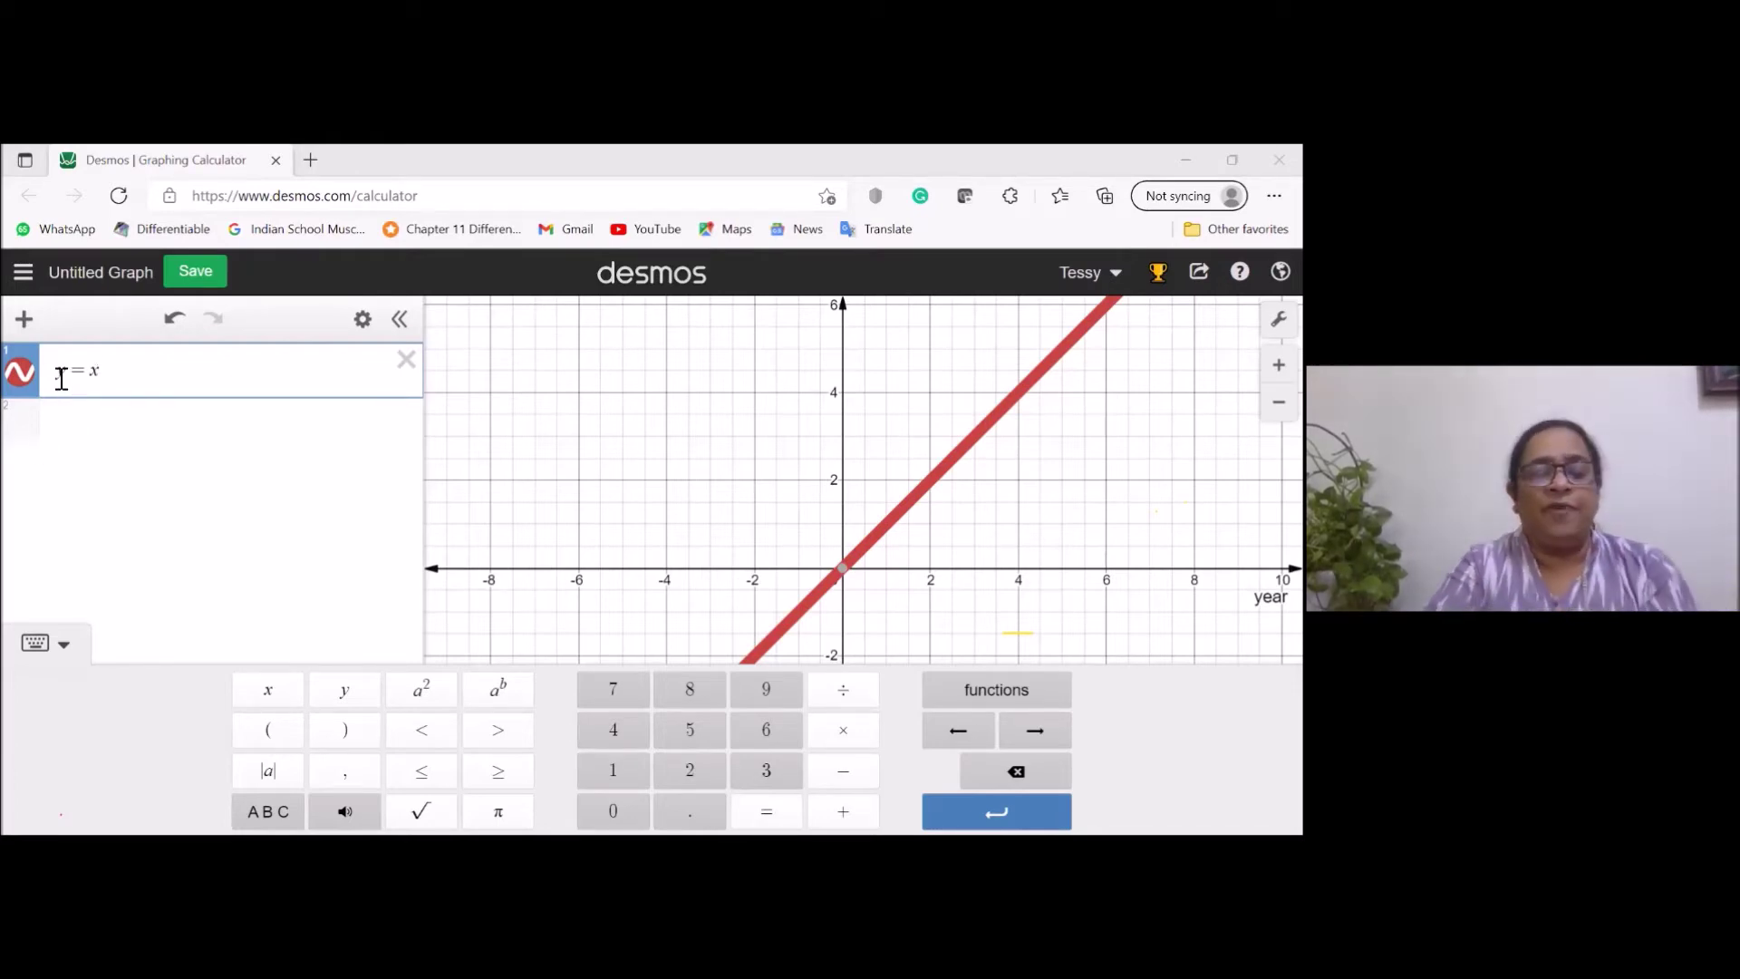
left_click_drag(61, 378, 115, 375)
left_click(115, 374)
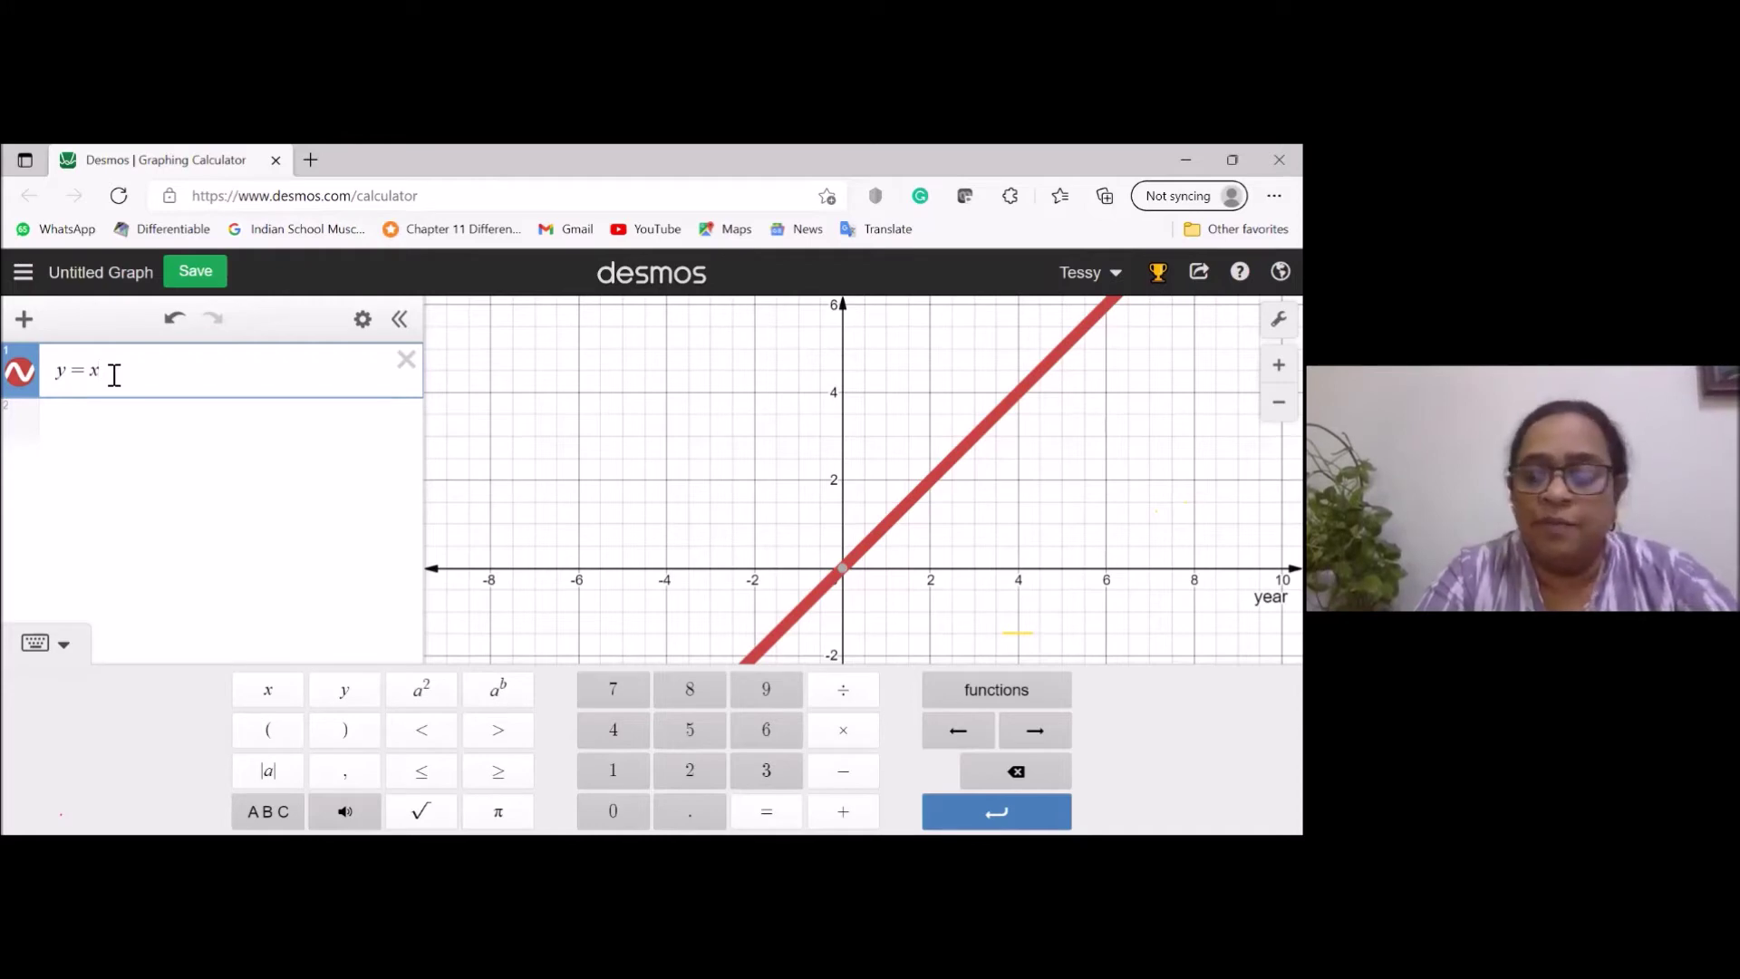
Restrict the y = x line to the domain {−4 < x < 4}.
type("{")
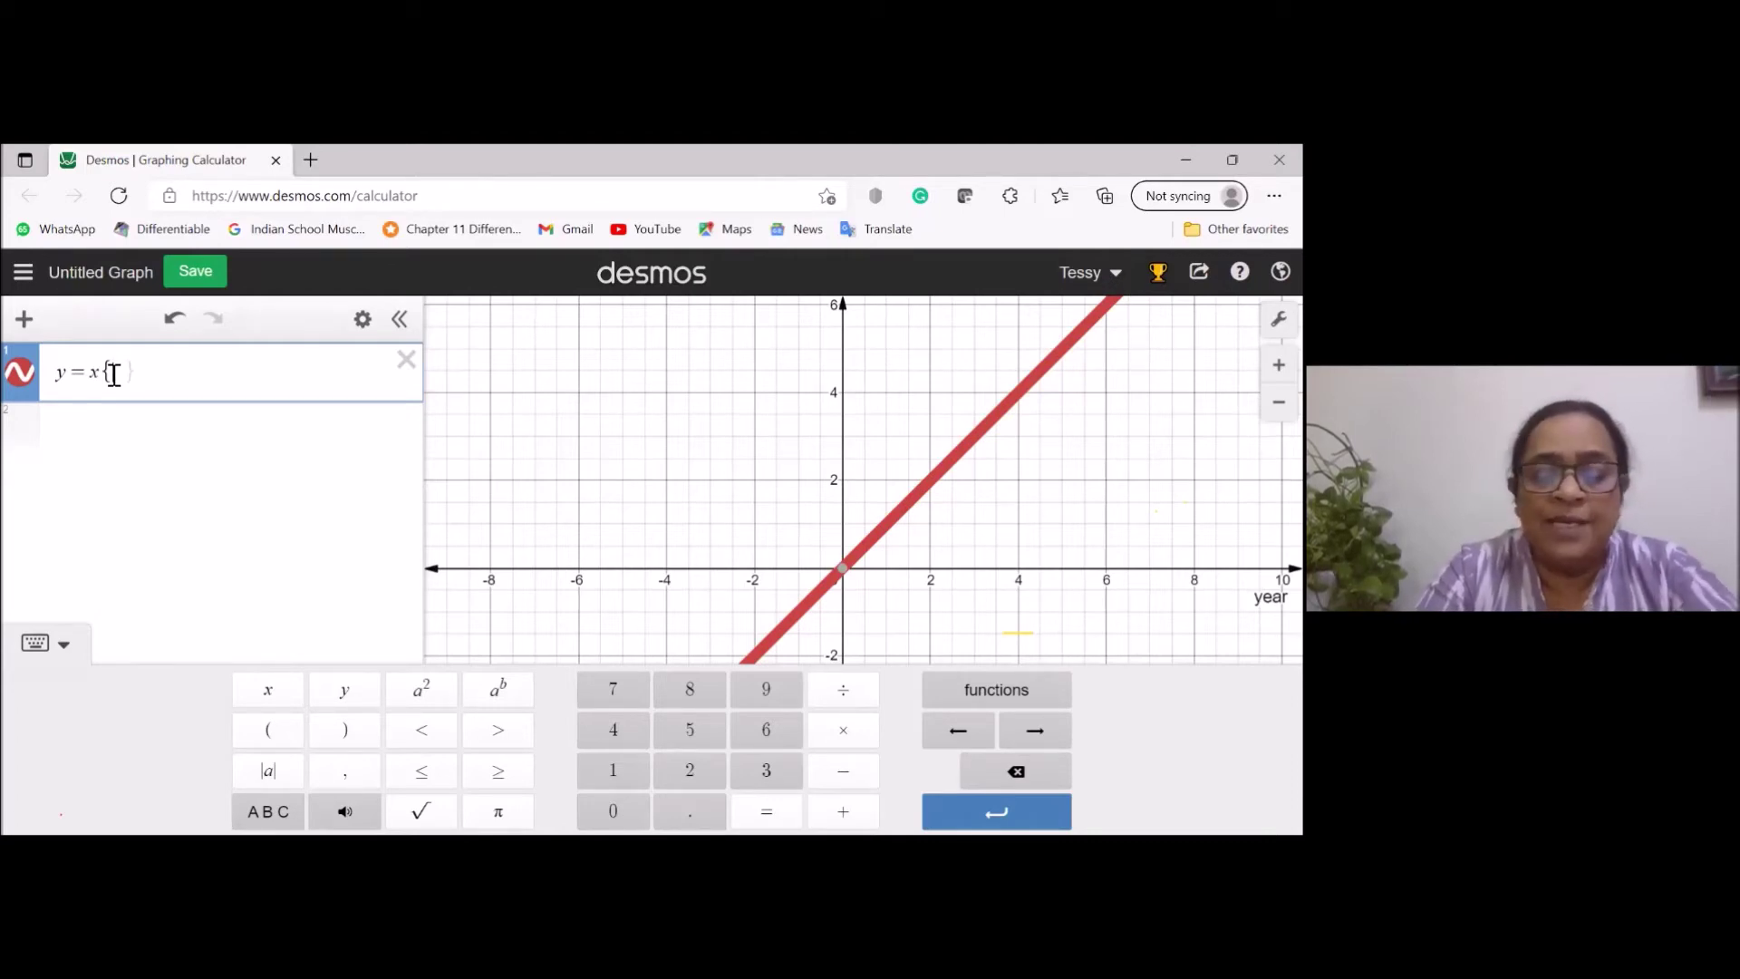
type("-4 ")
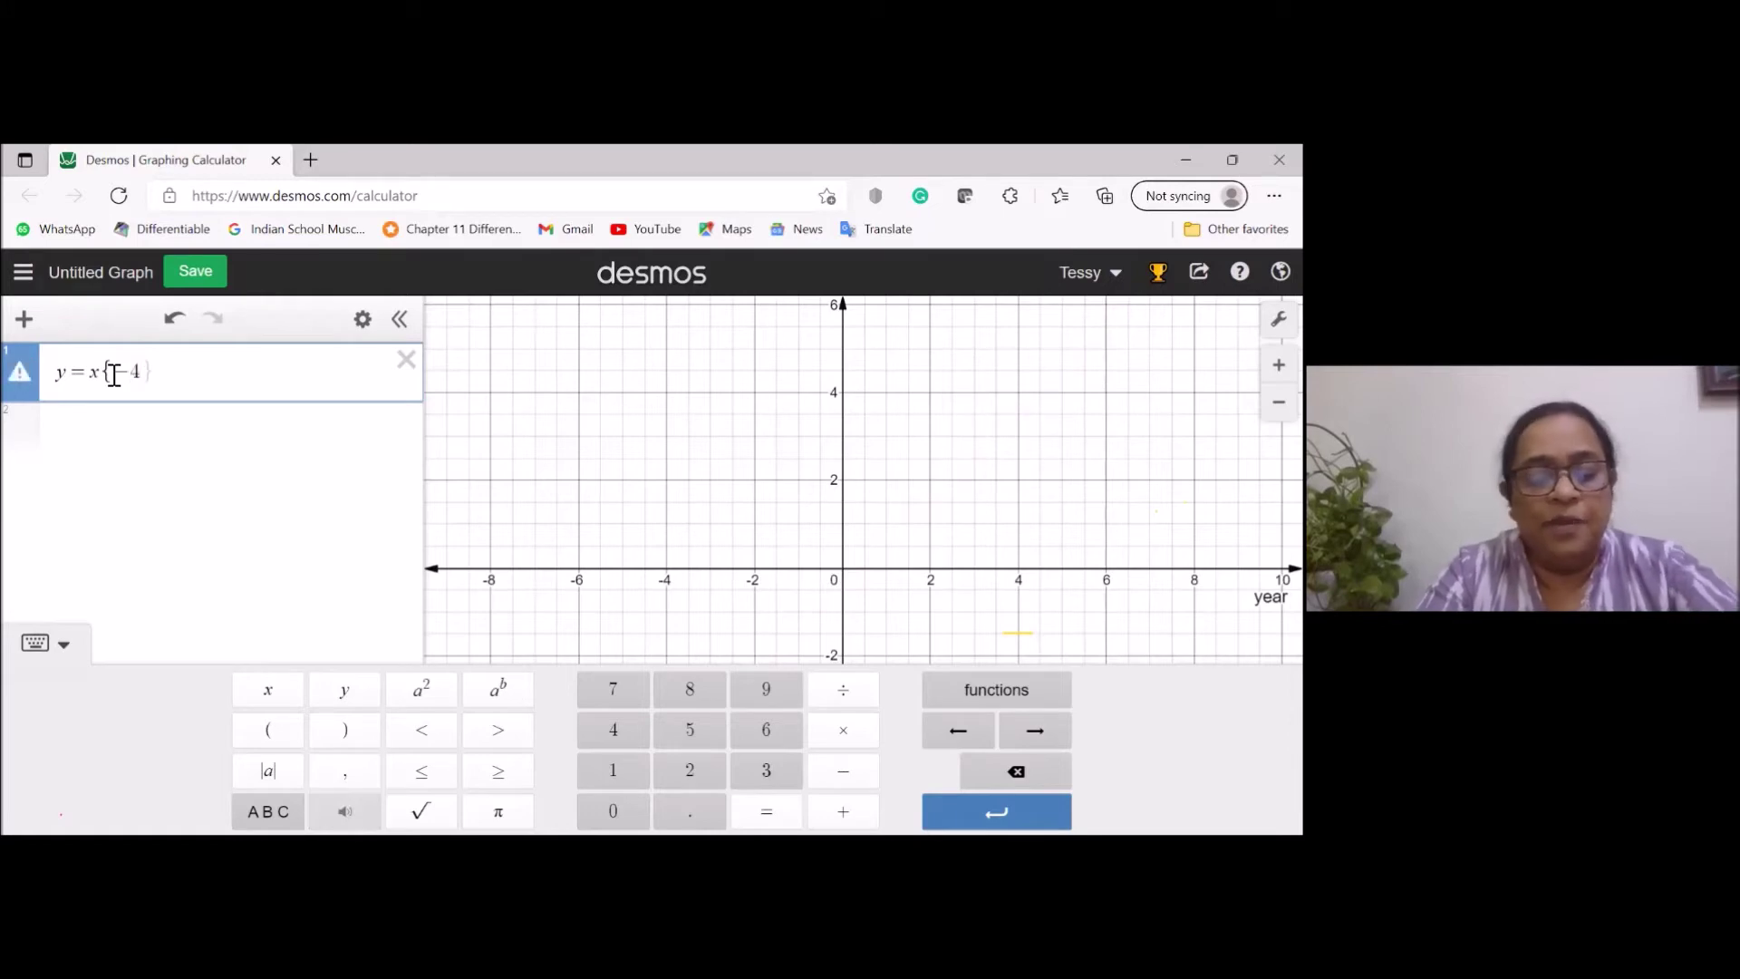
type("< ")
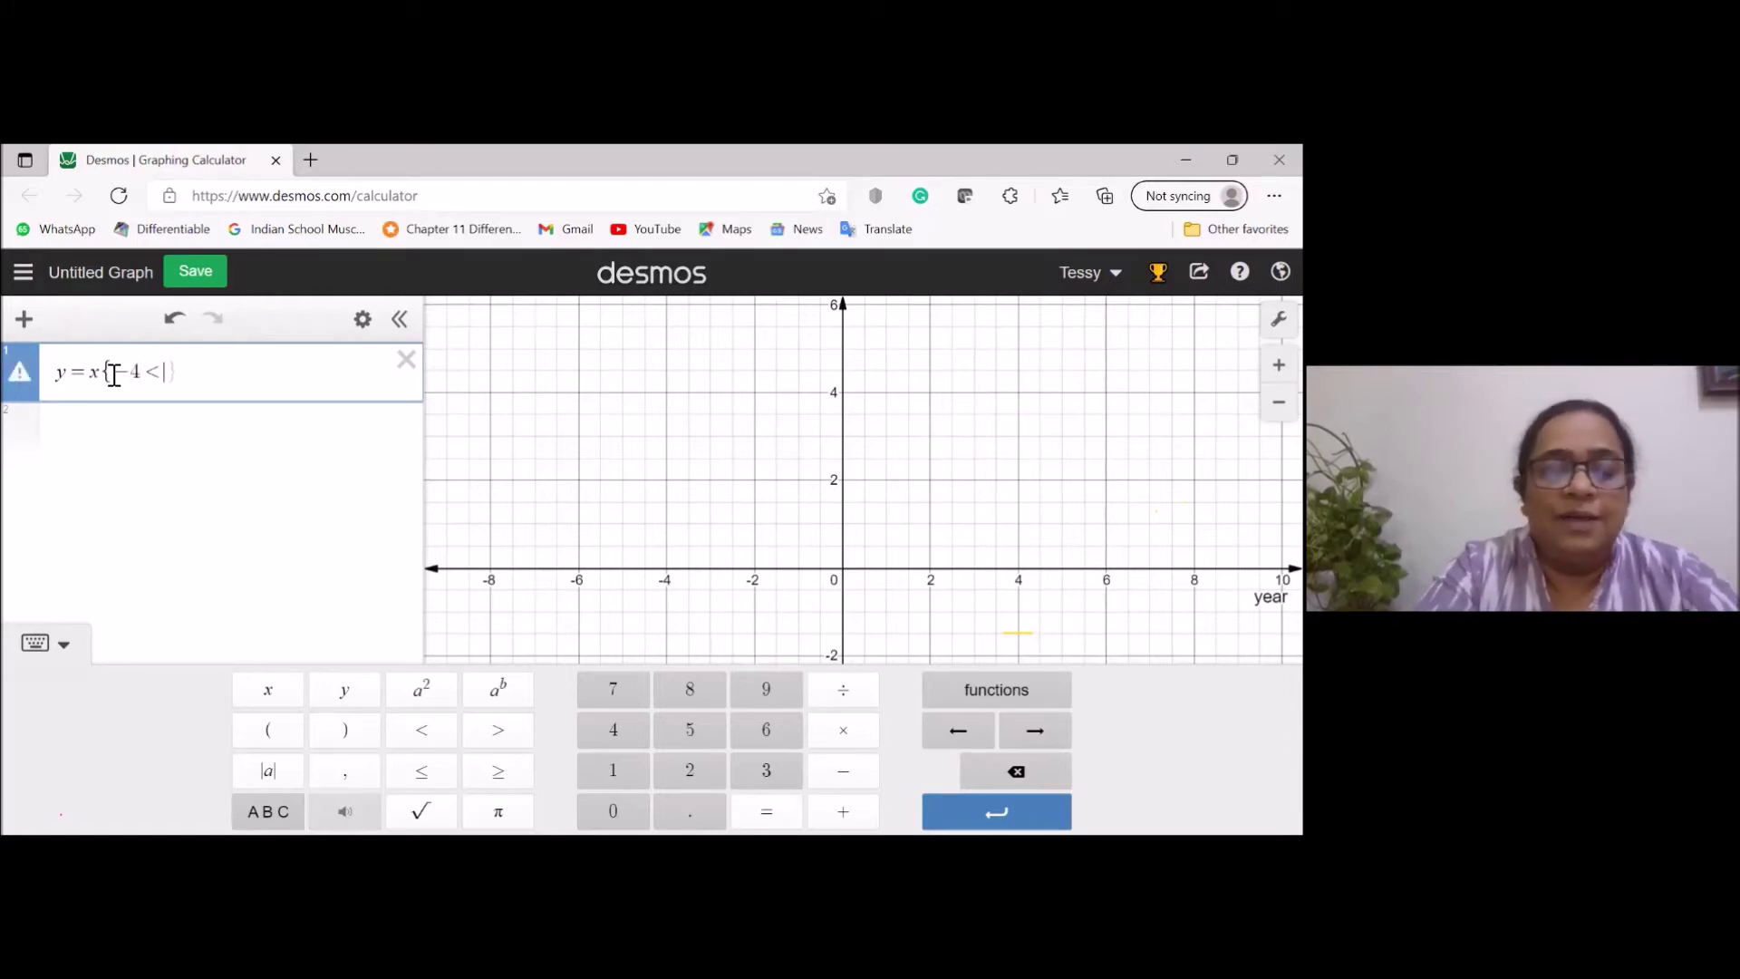
type("x ")
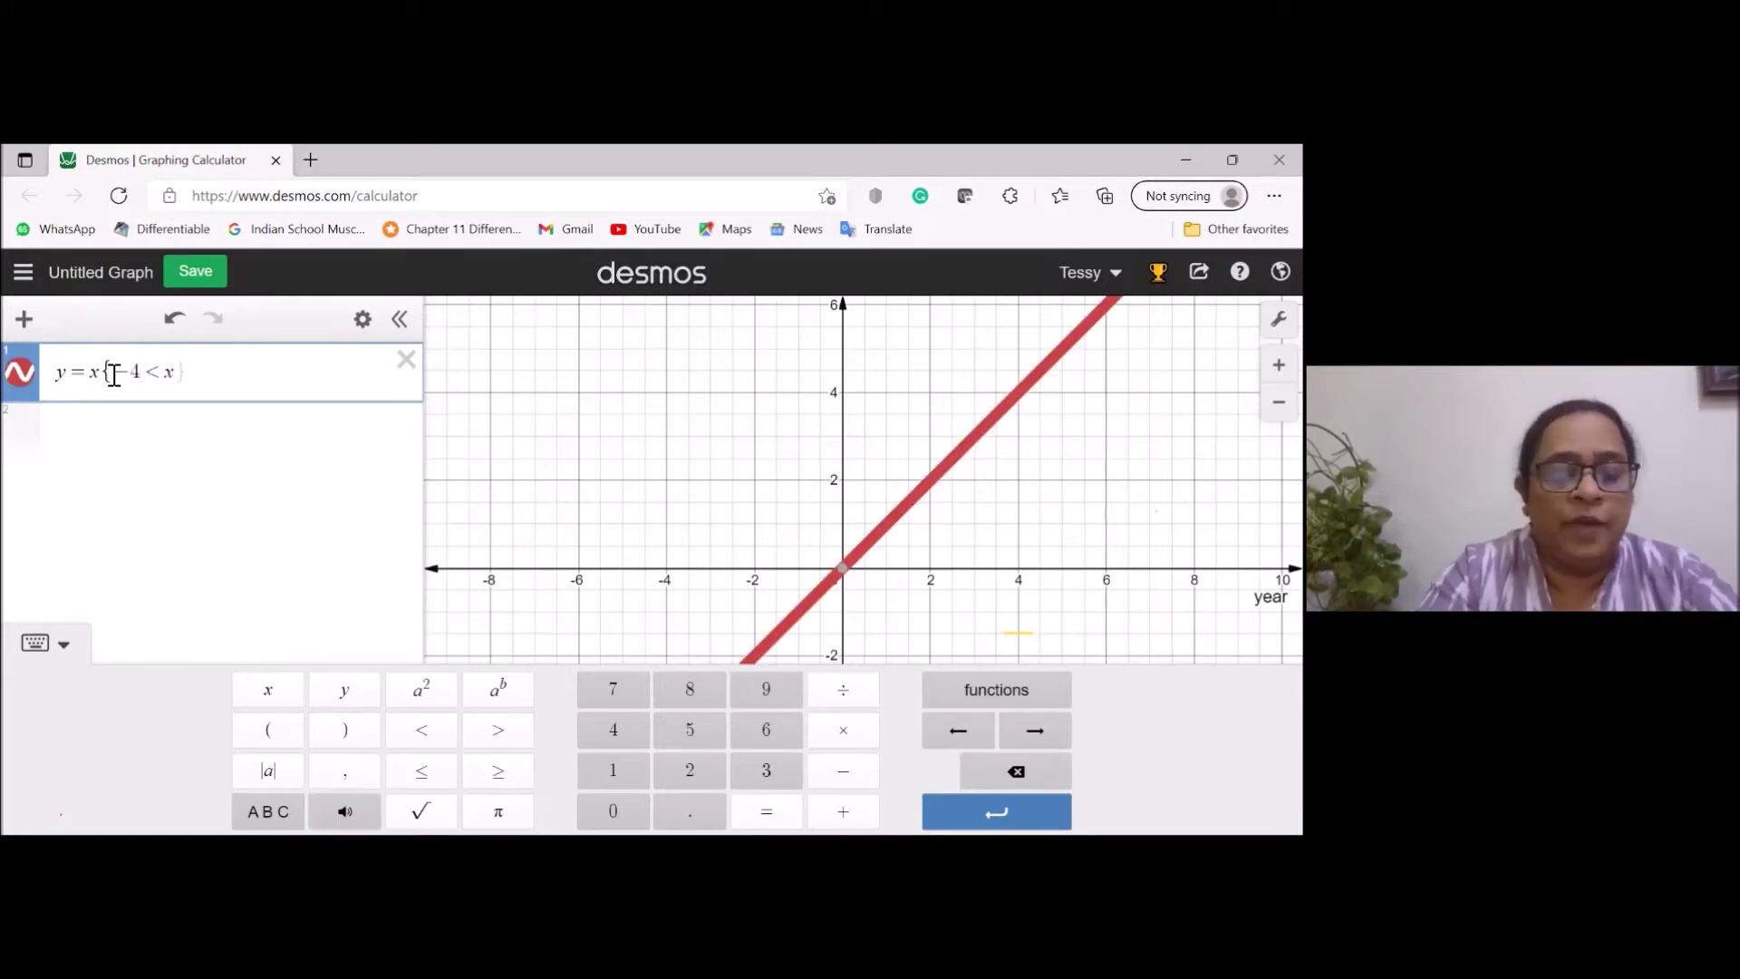
type("< ")
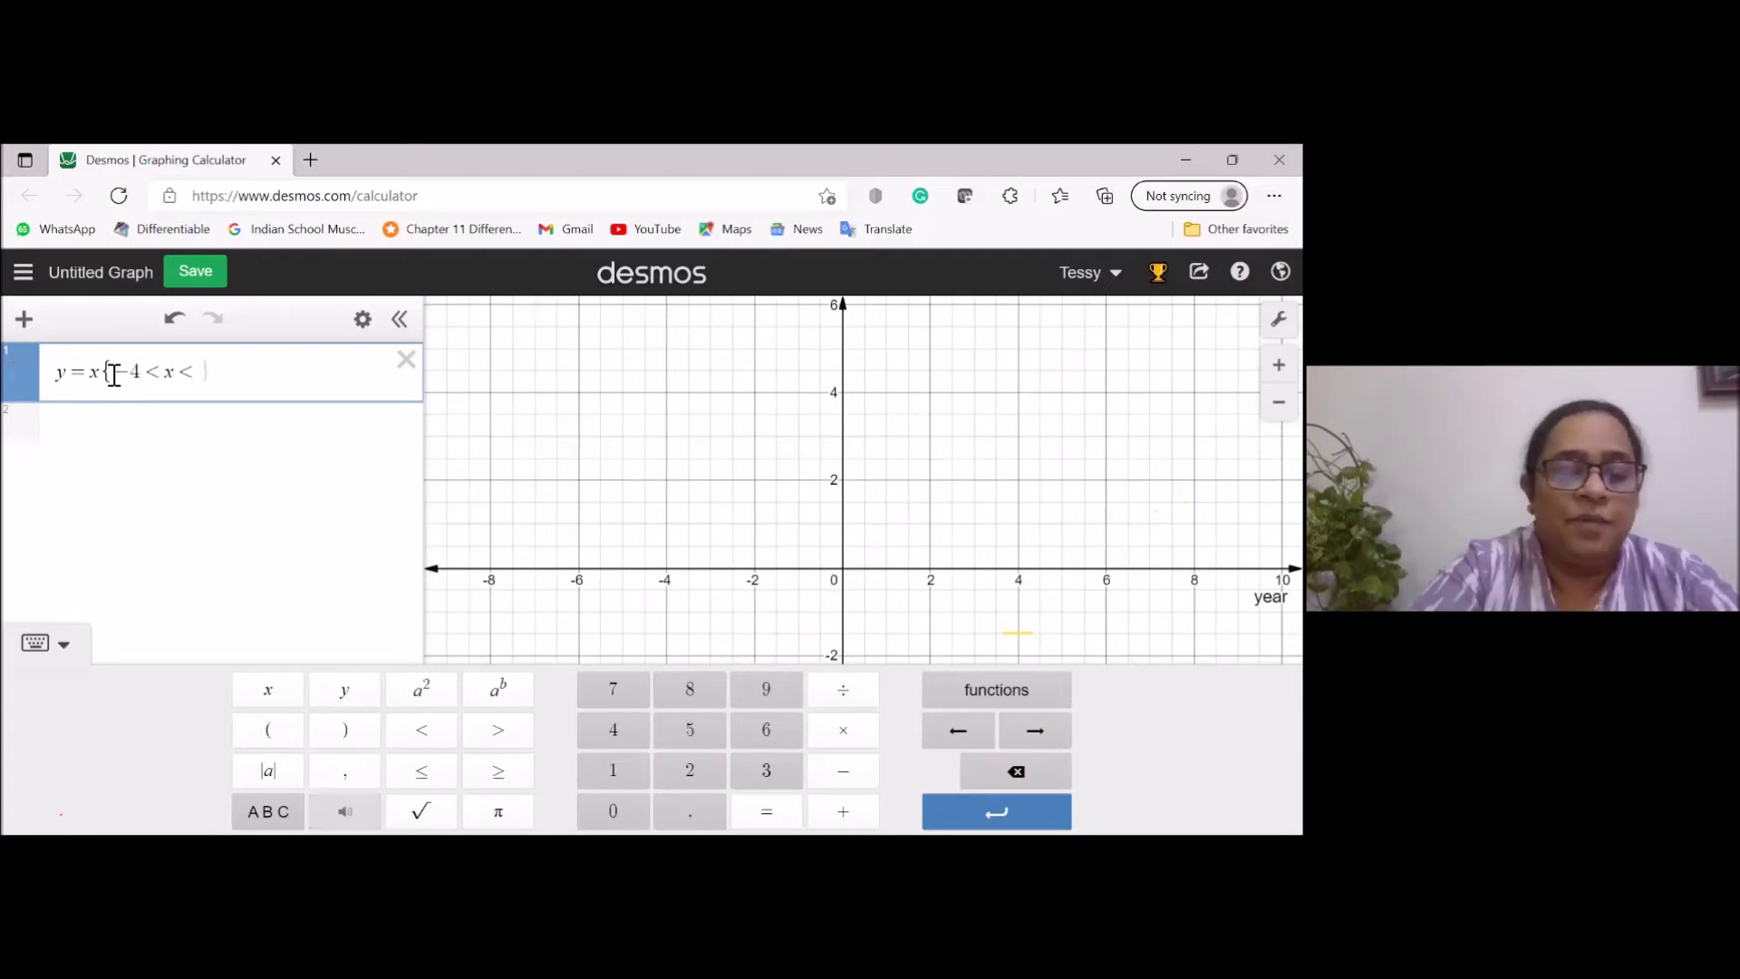
type("4")
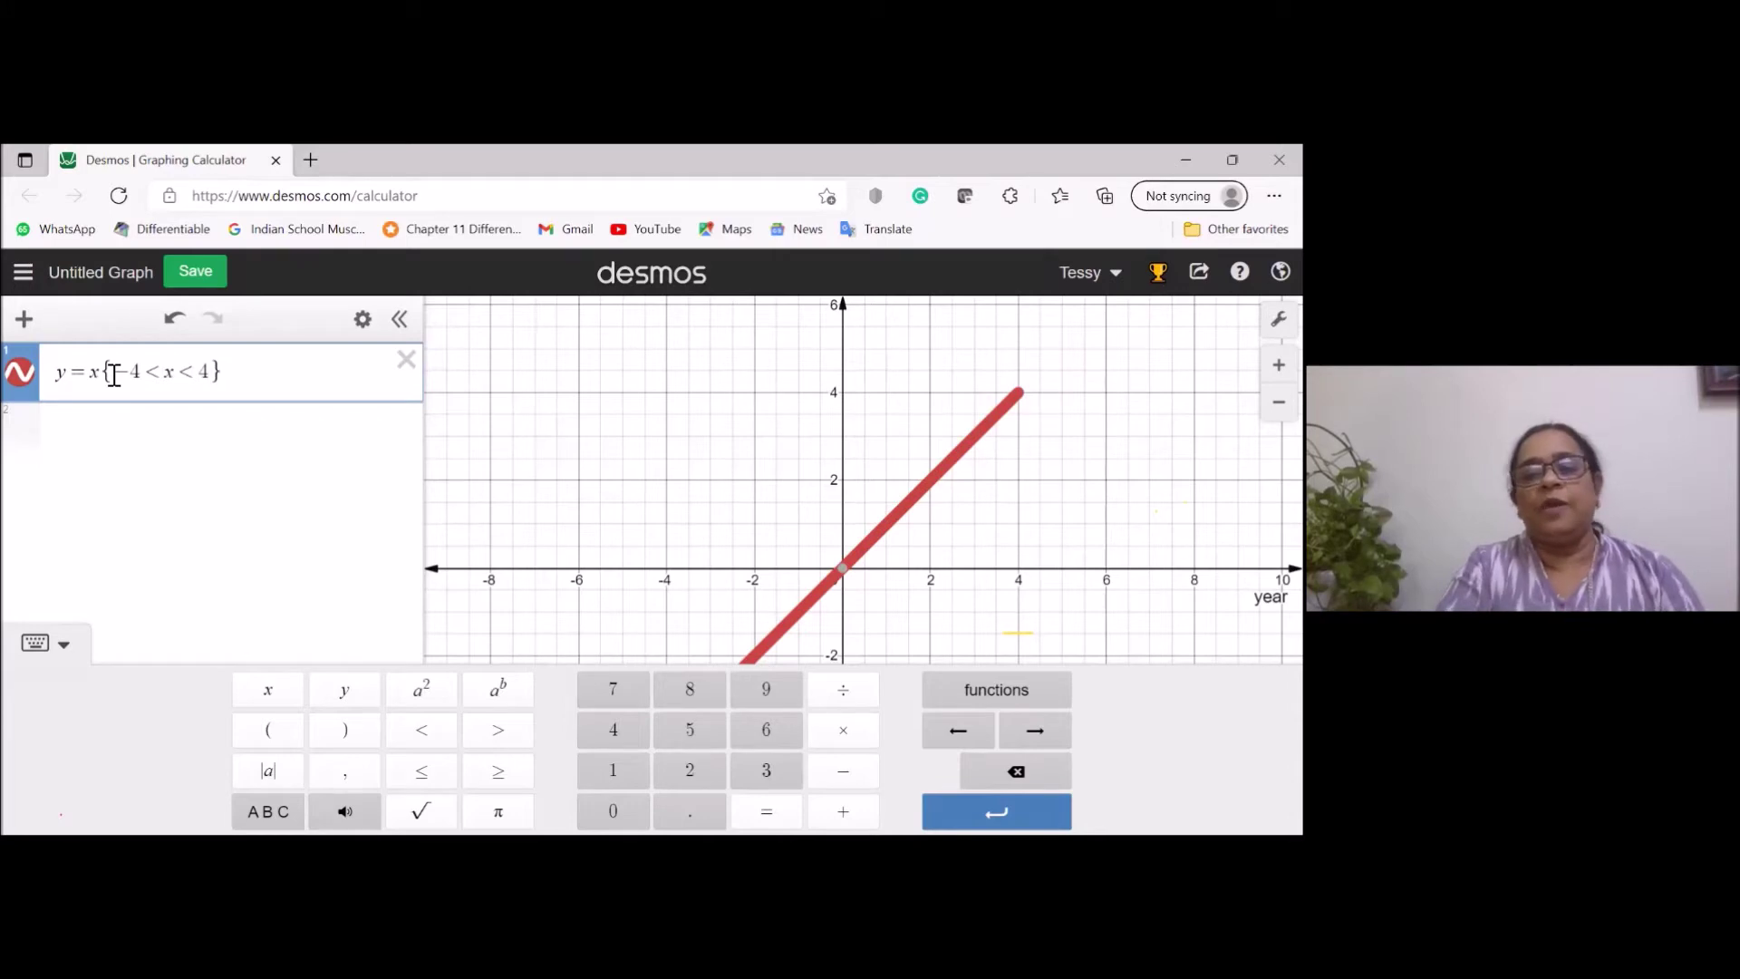
left_click(136, 501)
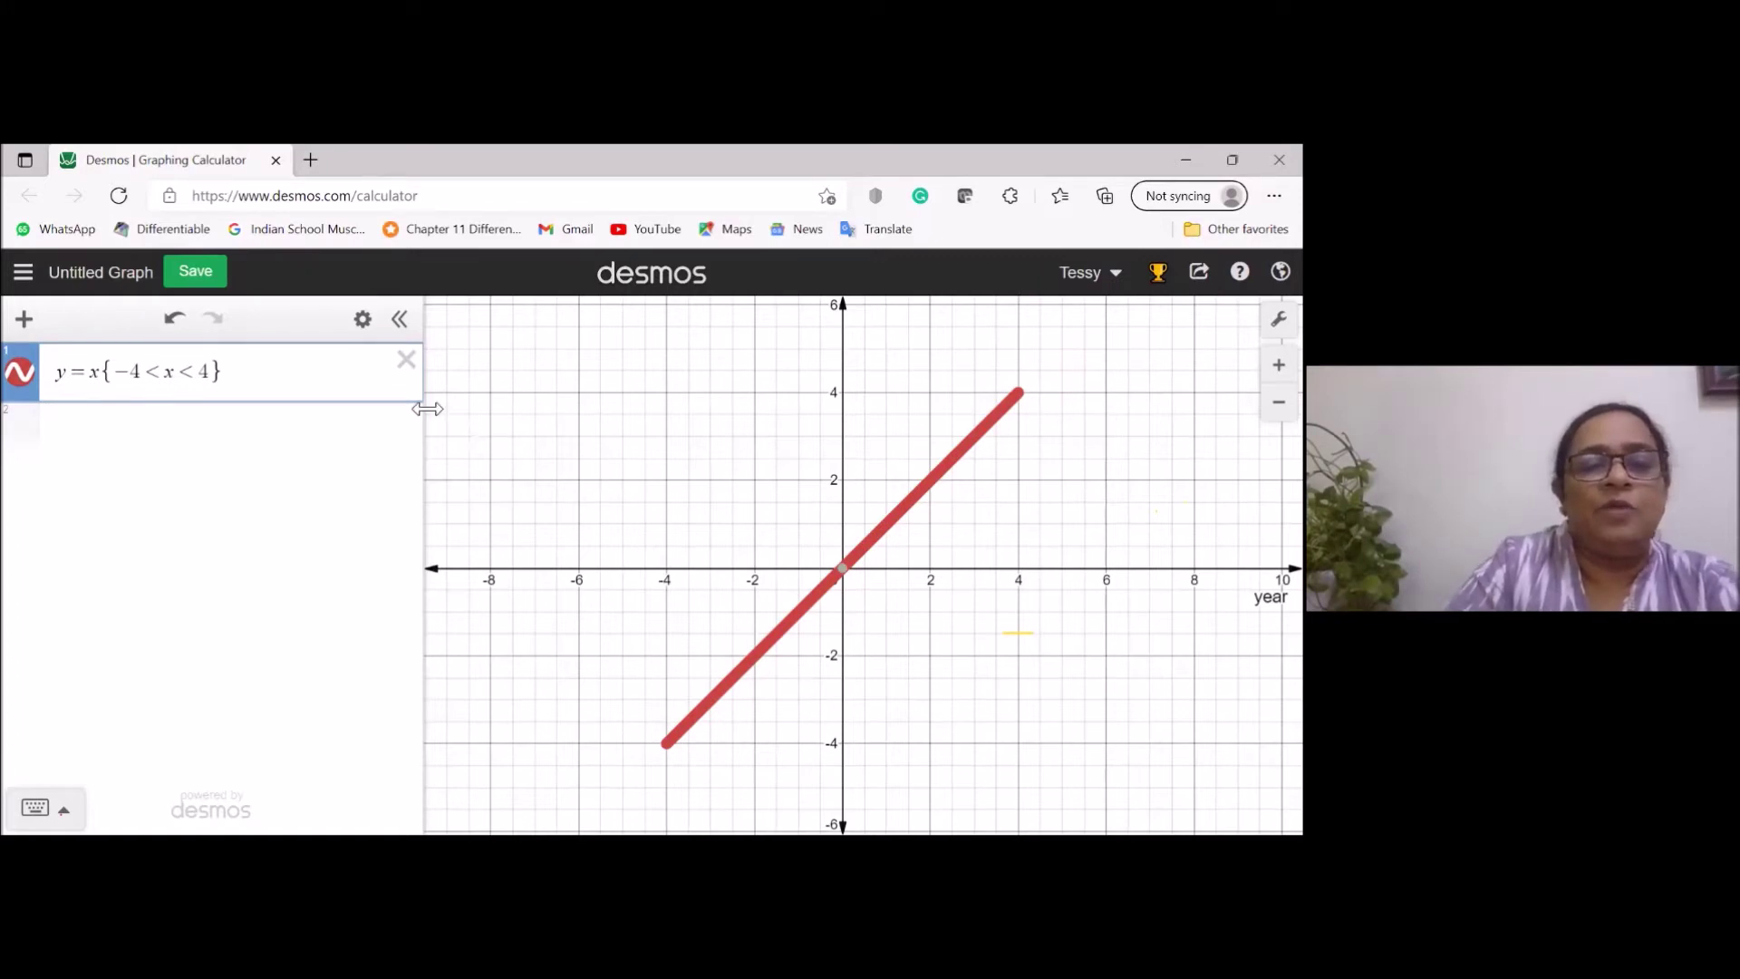
Set the line thickness of the restricted y = x graph to 4.
left_click(363, 319)
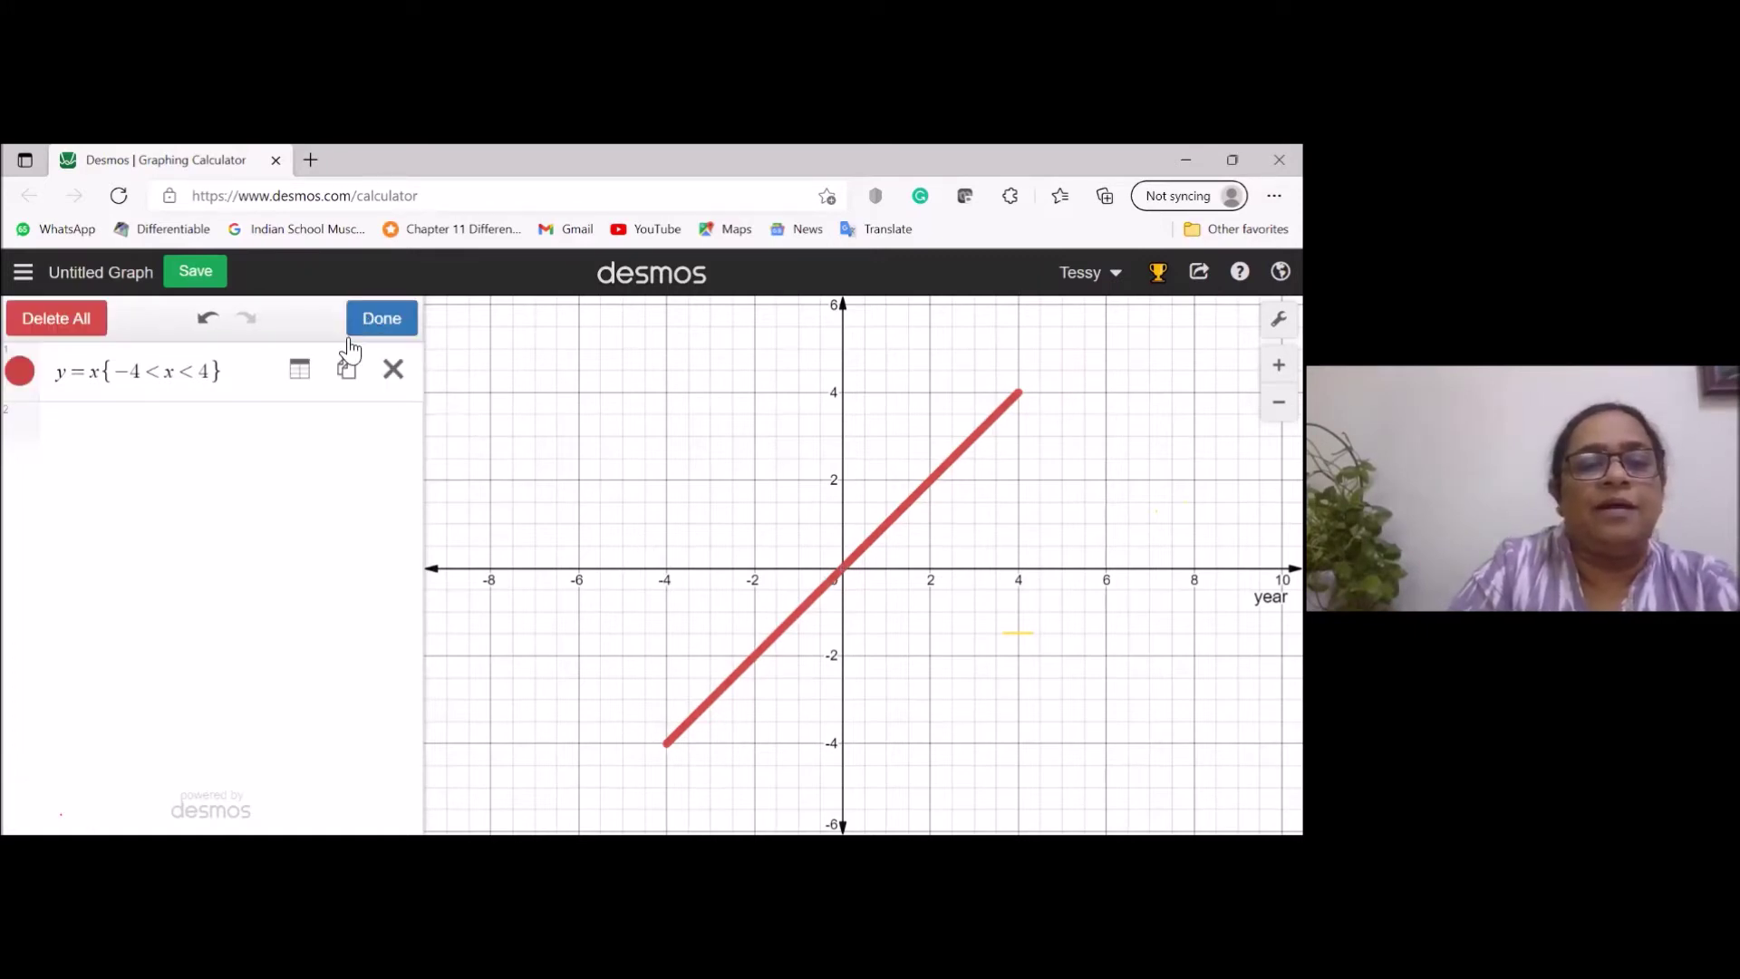
left_click(28, 377)
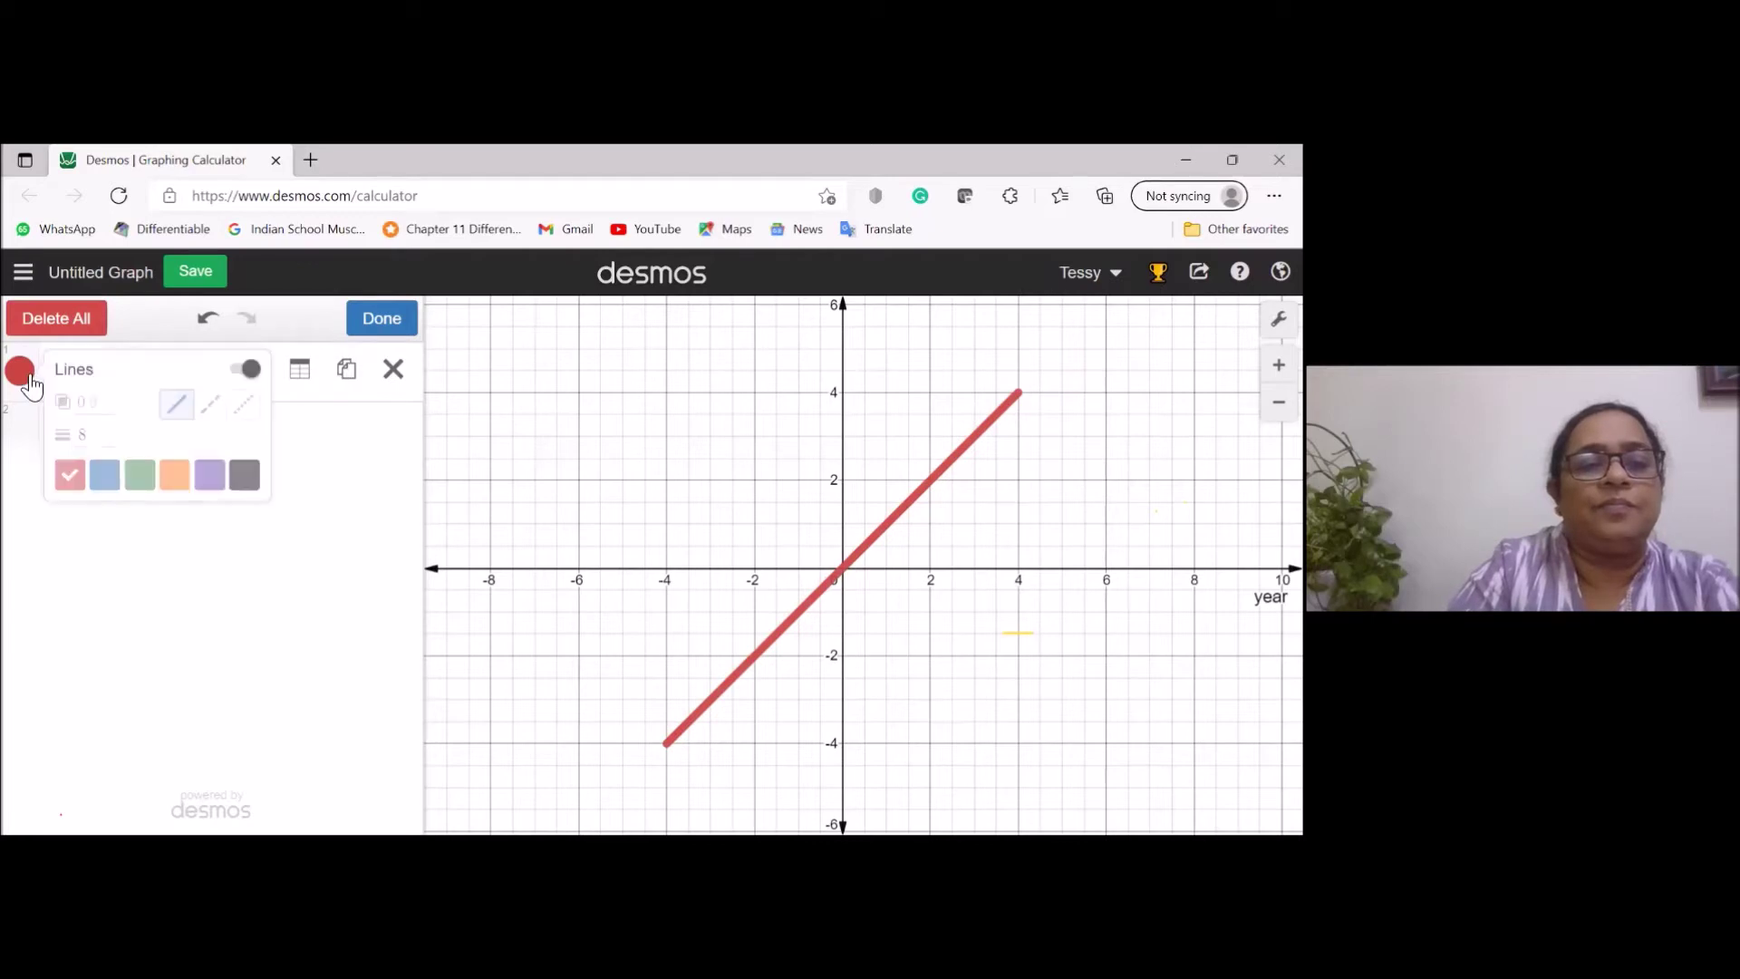
left_click(95, 439)
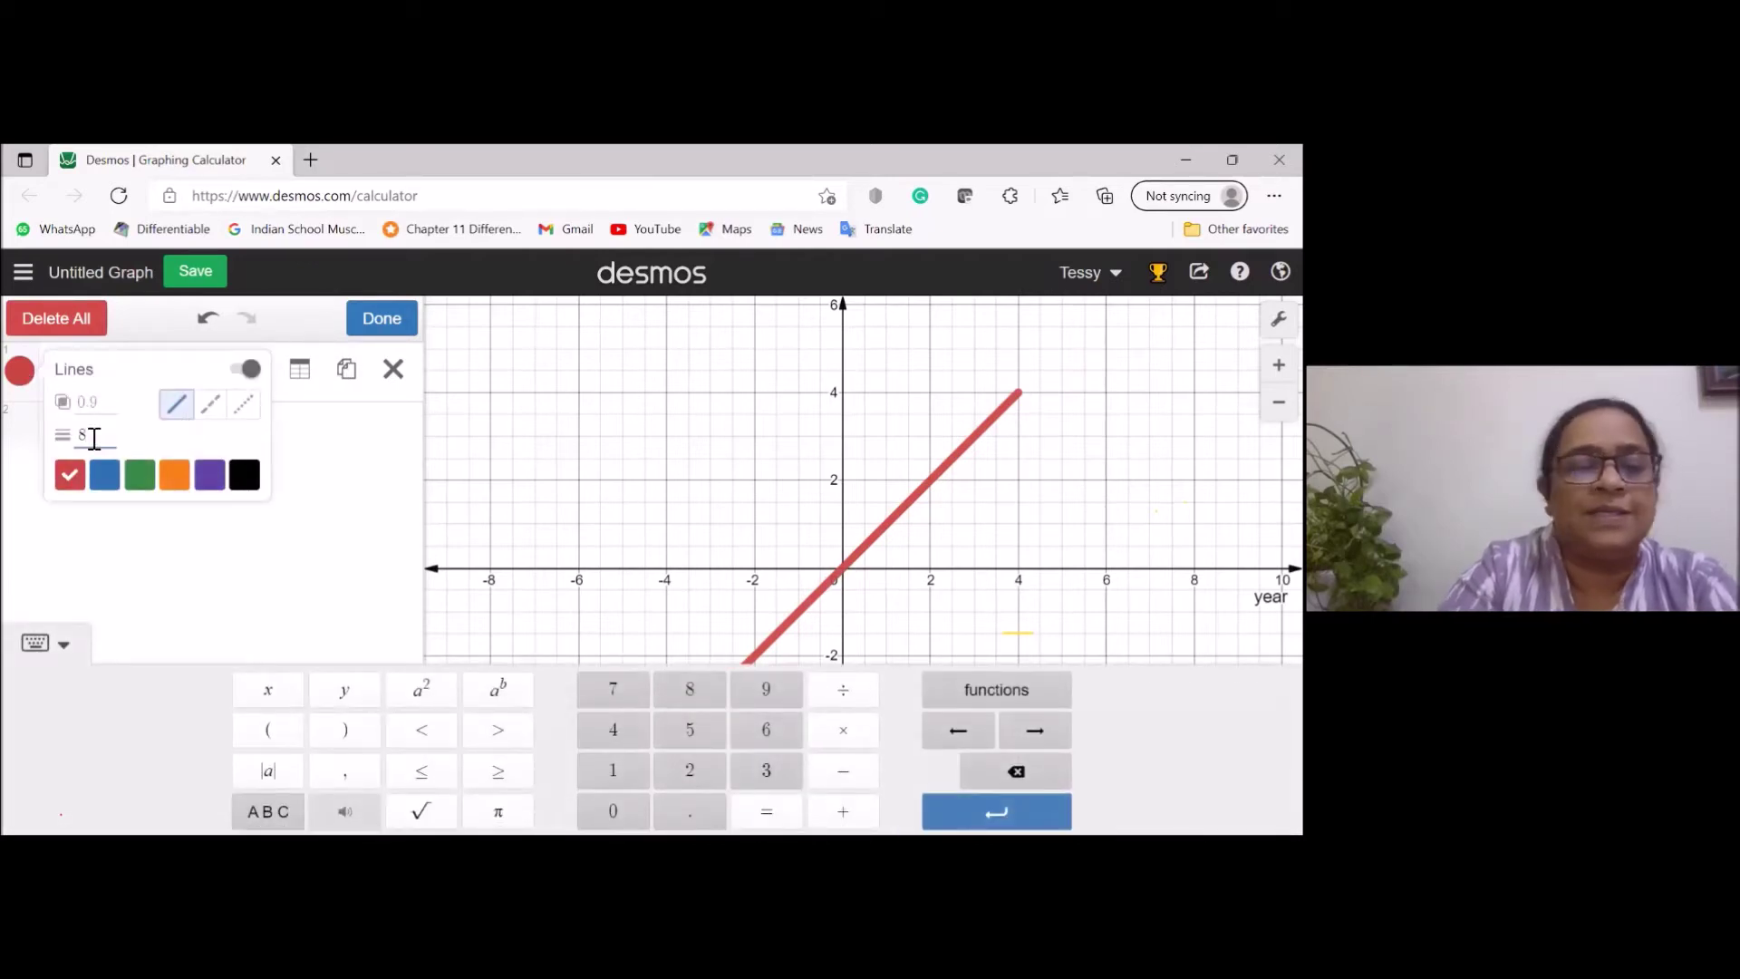
key("BackSpace")
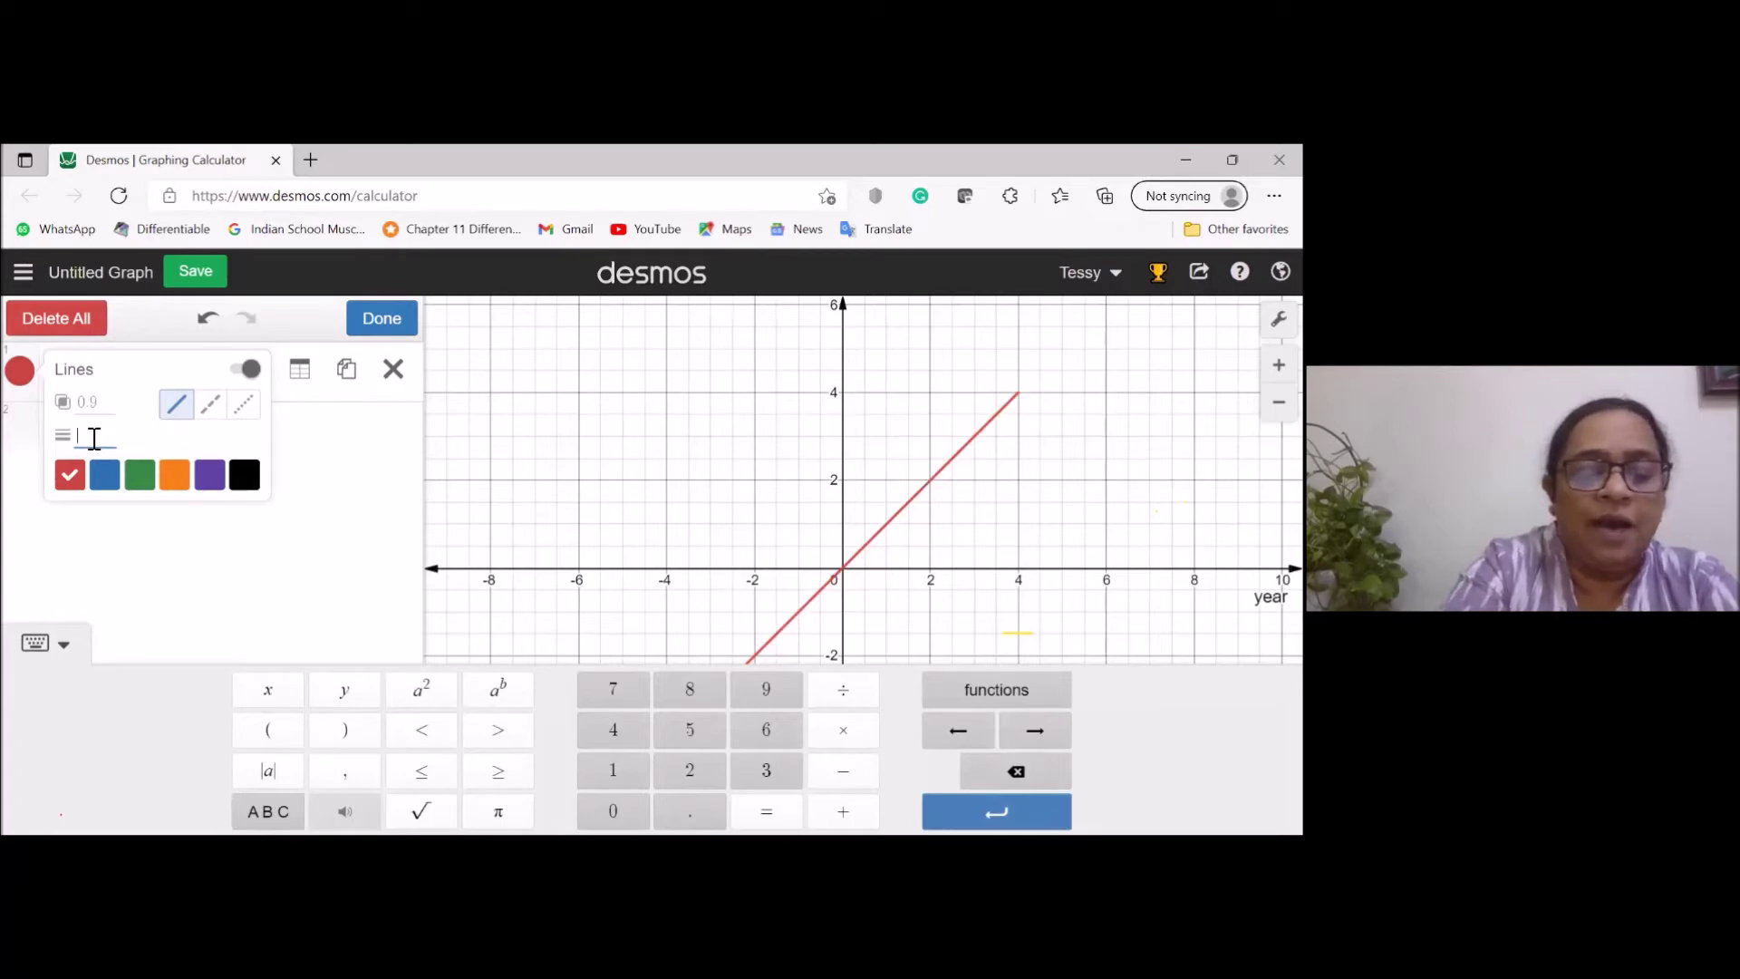
type("4")
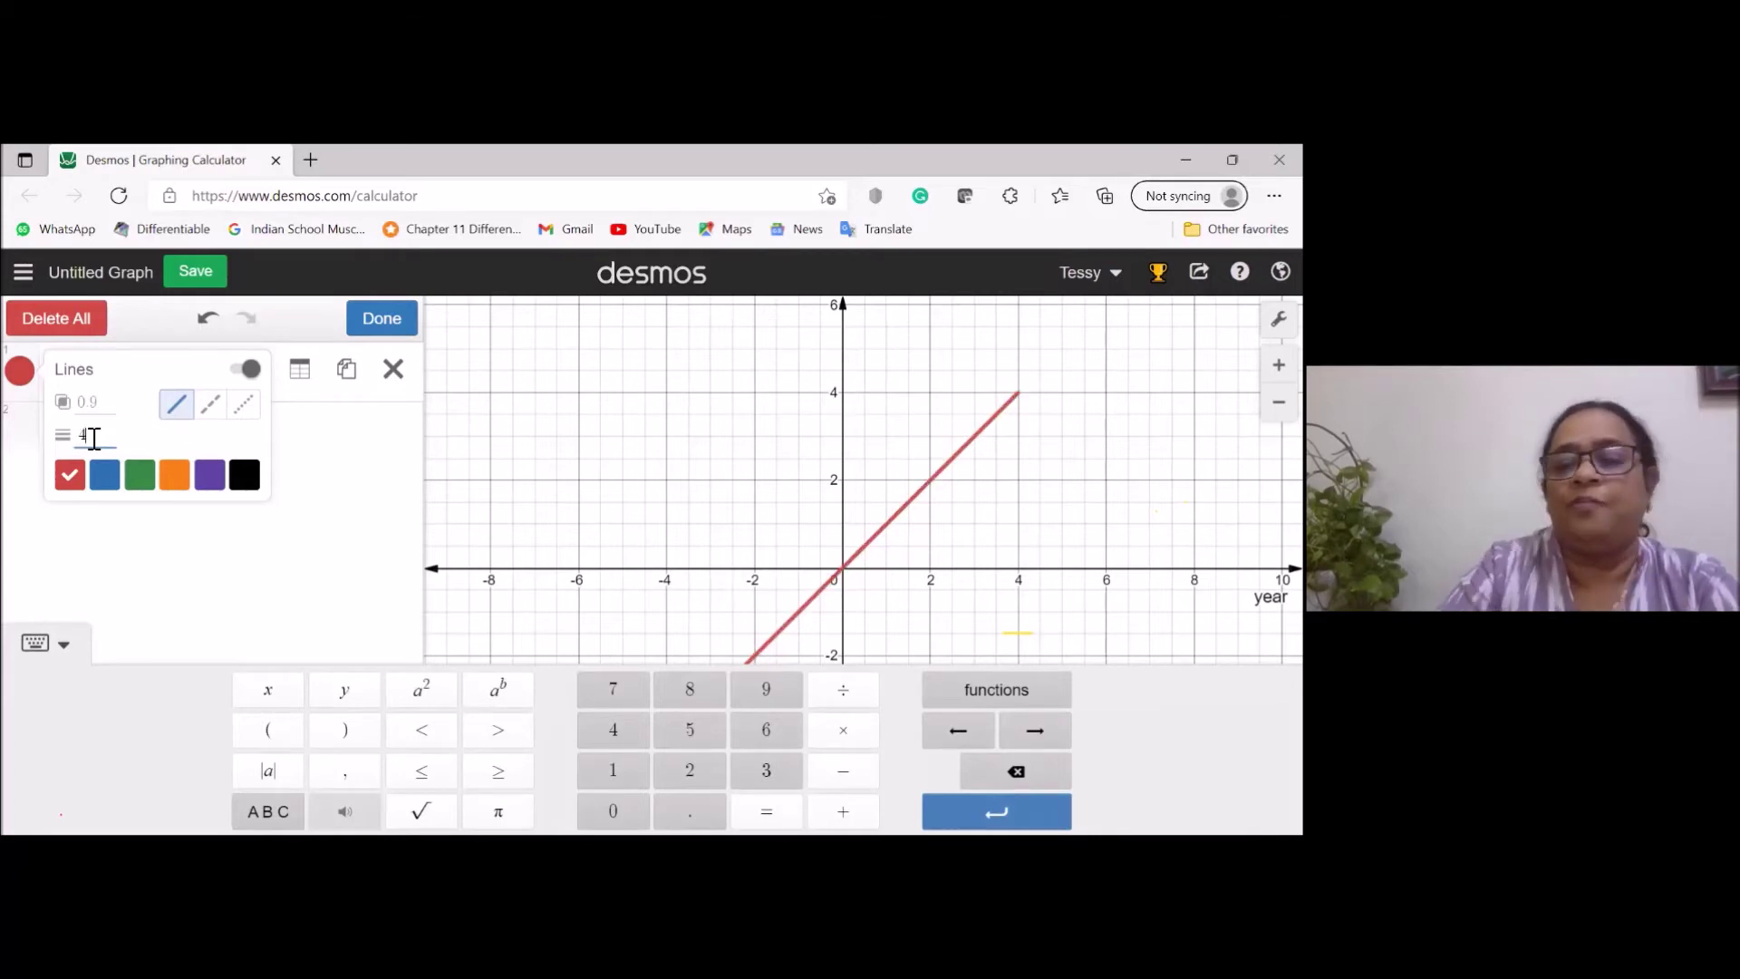
left_click(284, 541)
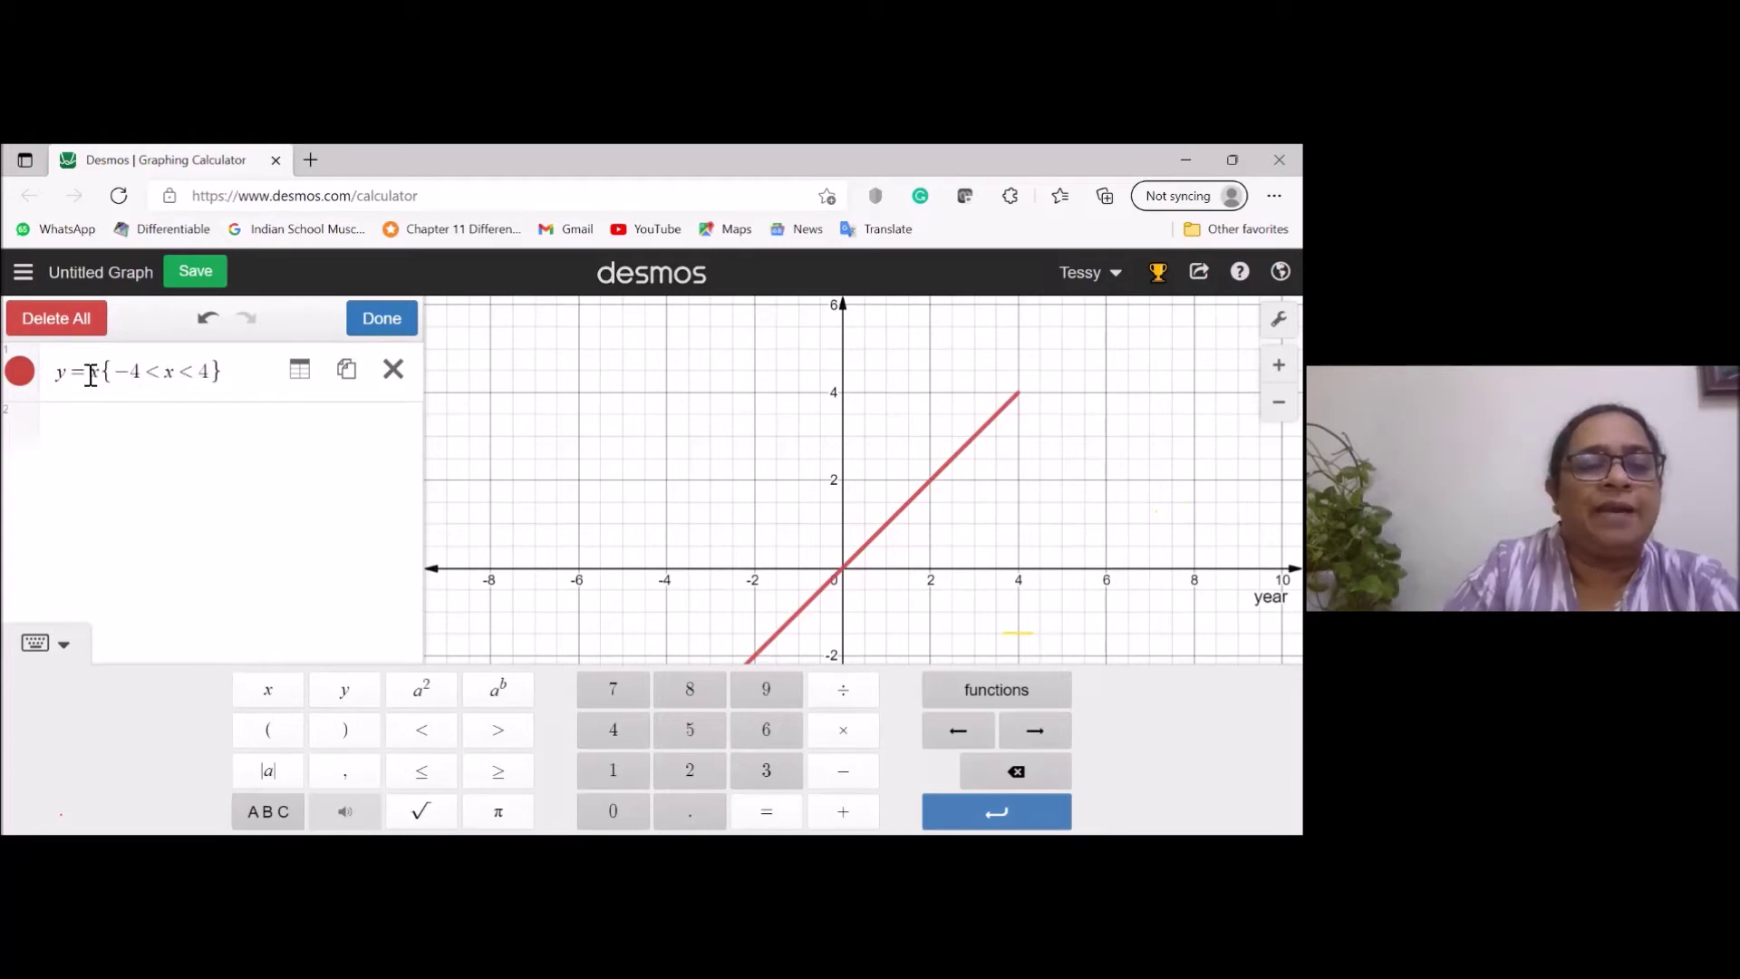
Replace the equals sign after y in the first expression with ≤, keeping the domain restriction.
left_click(91, 377)
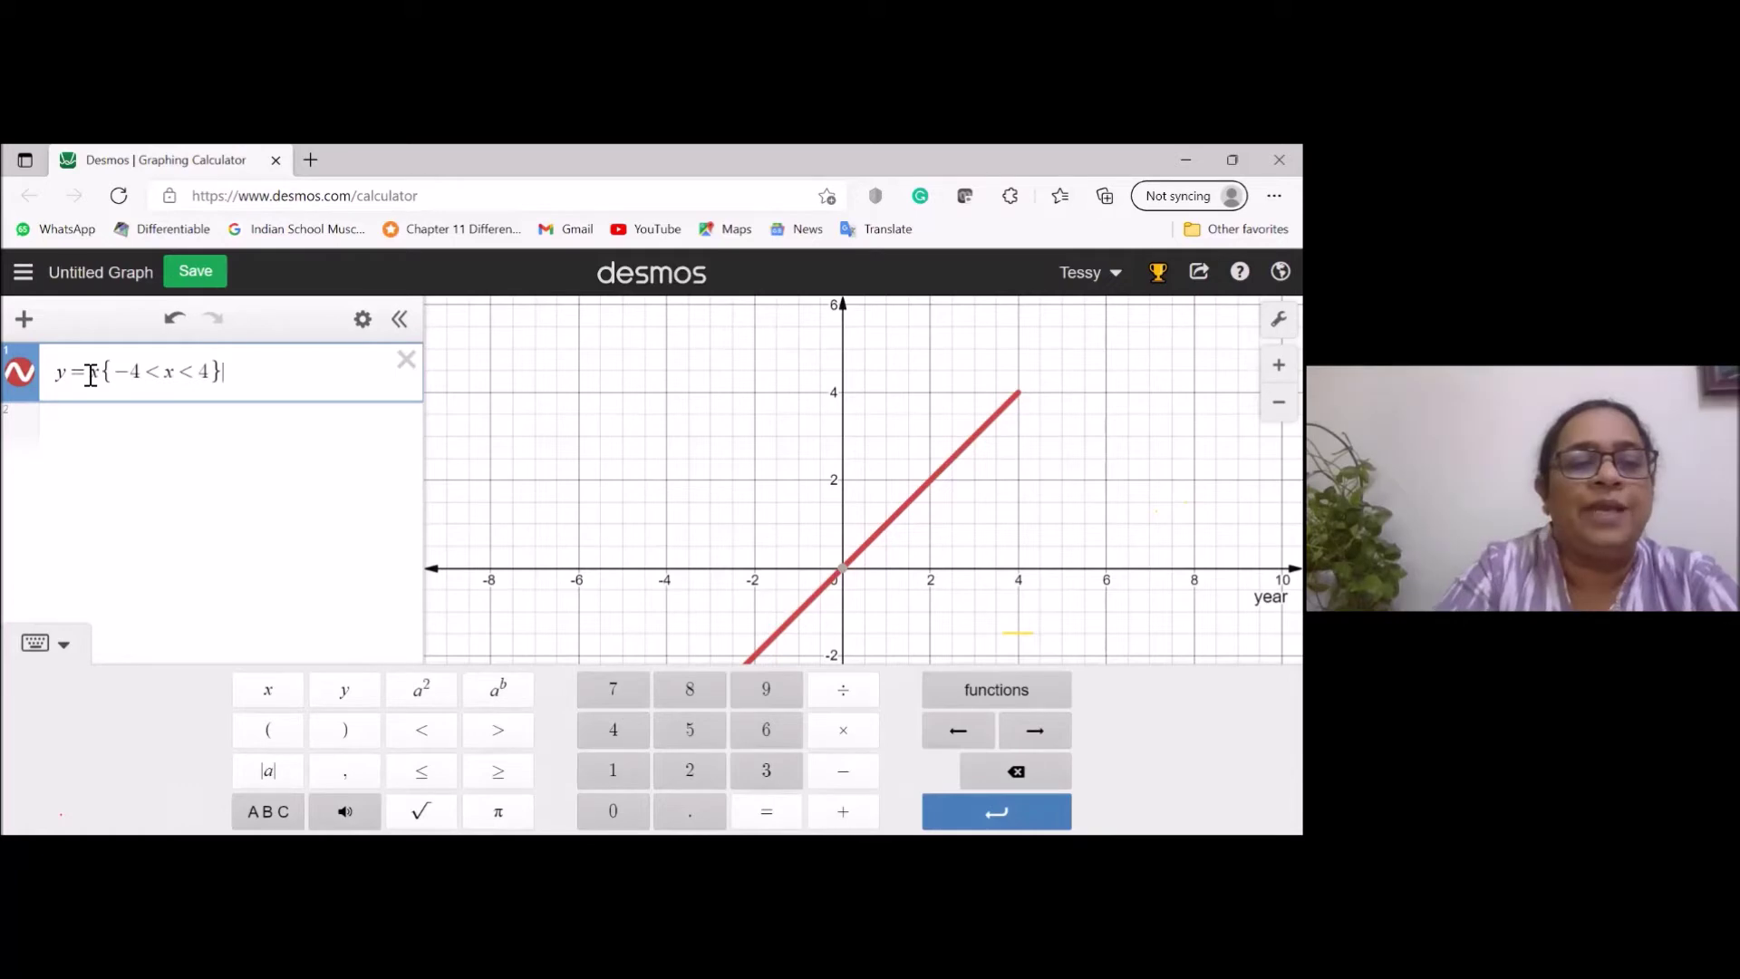
key("BackSpace")
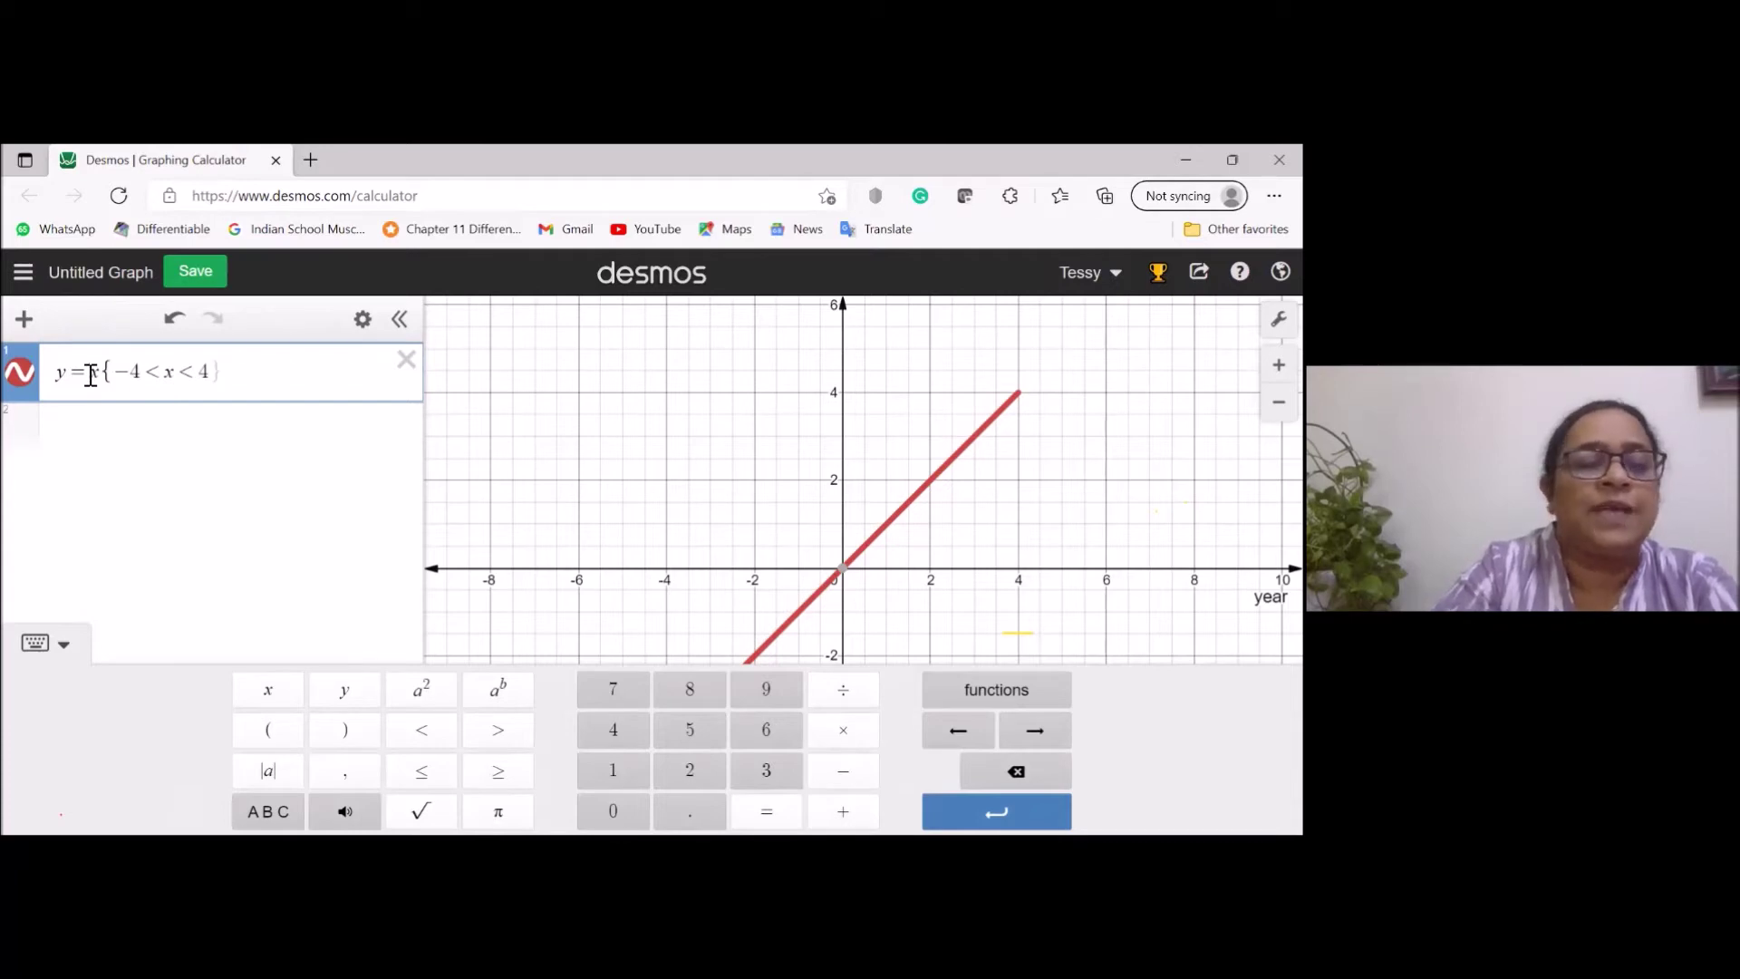
left_click(91, 374)
key("BackSpace")
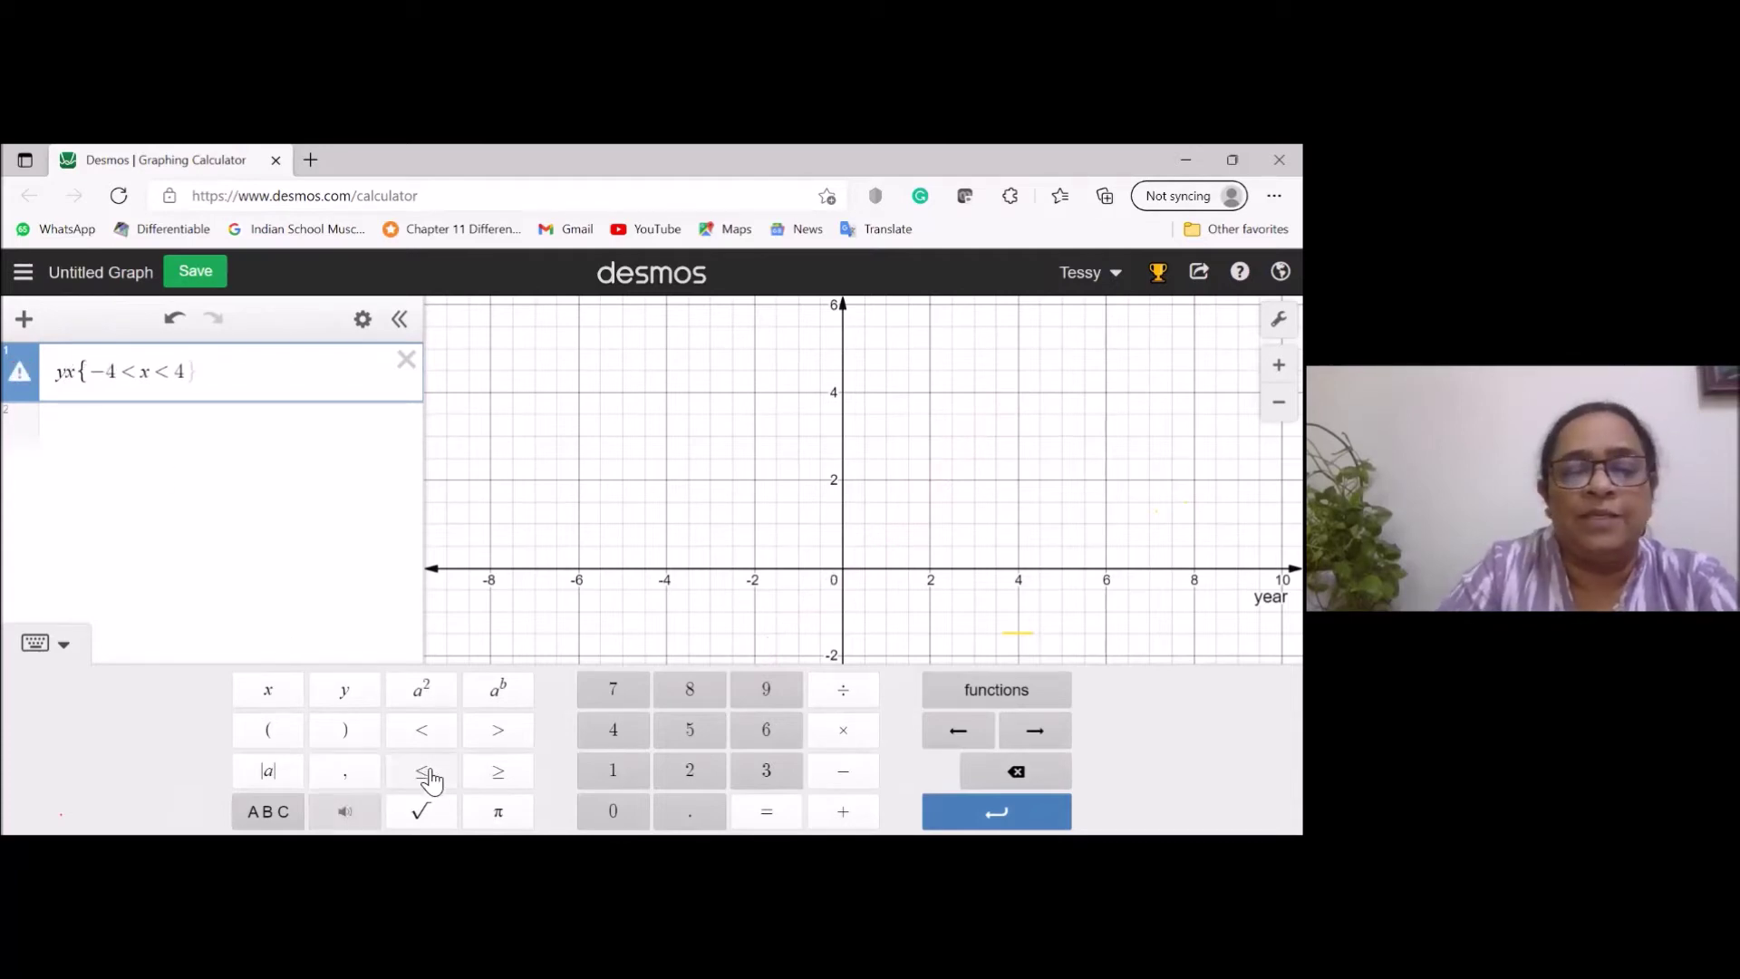
left_click(426, 773)
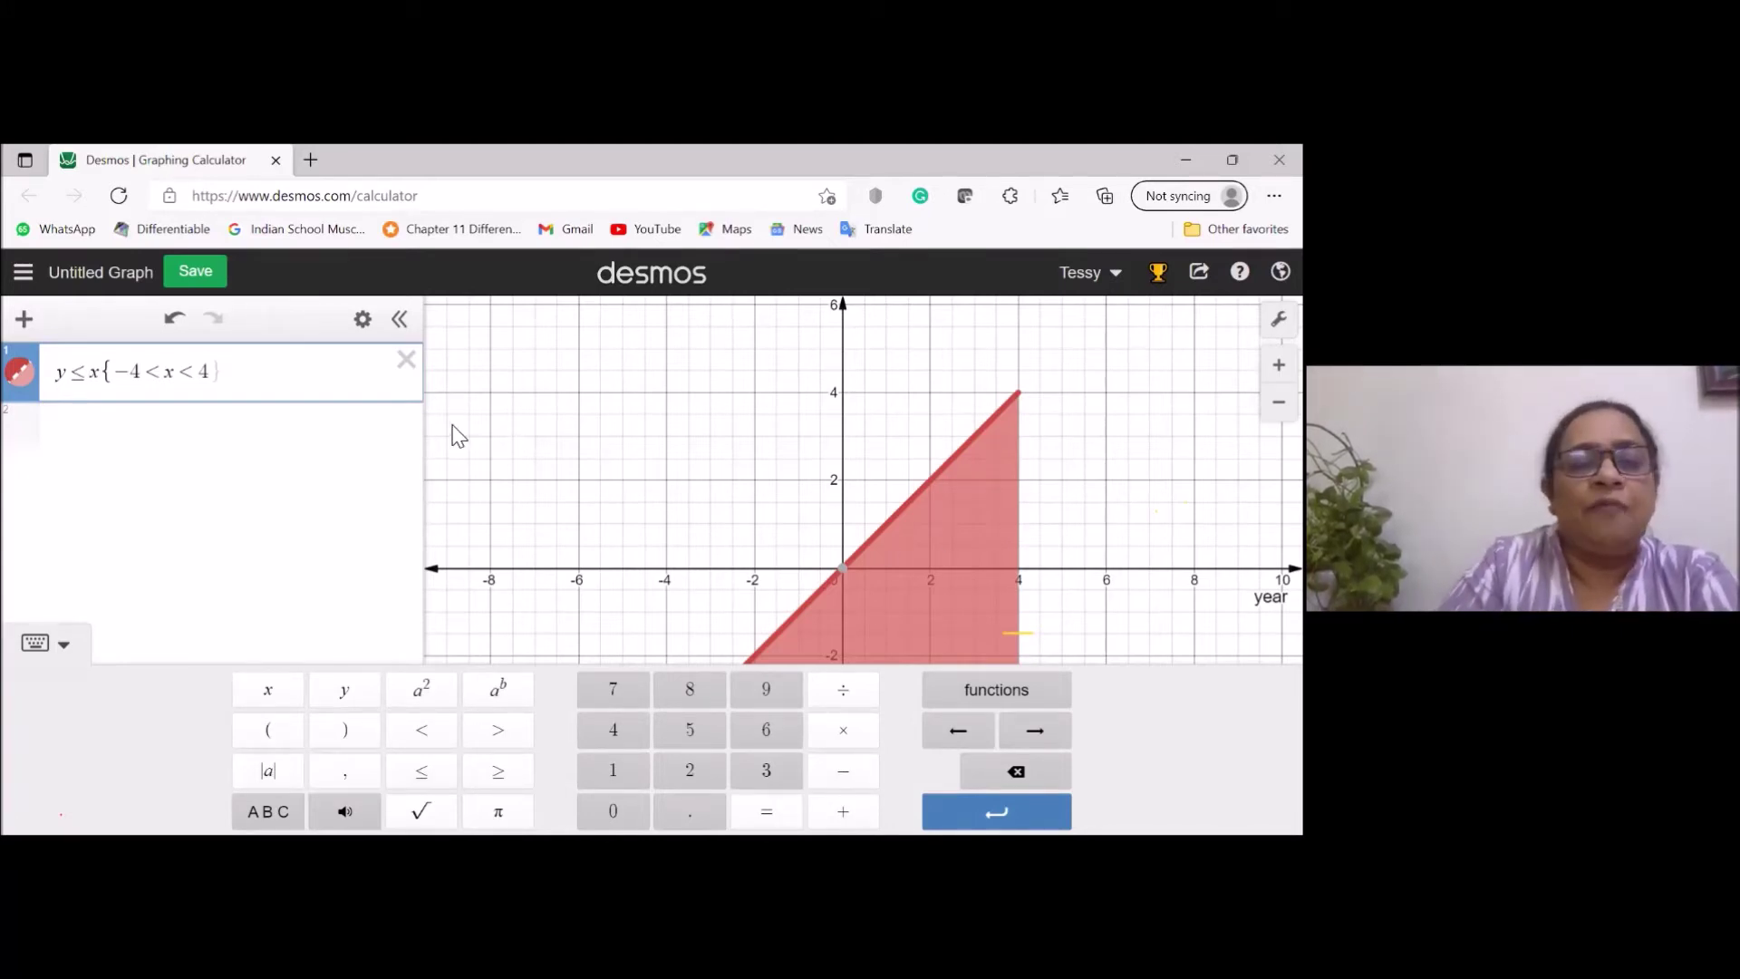
Set the fill opacity of the y ≤ x region to 0.2 and finish editing the list.
left_click(363, 319)
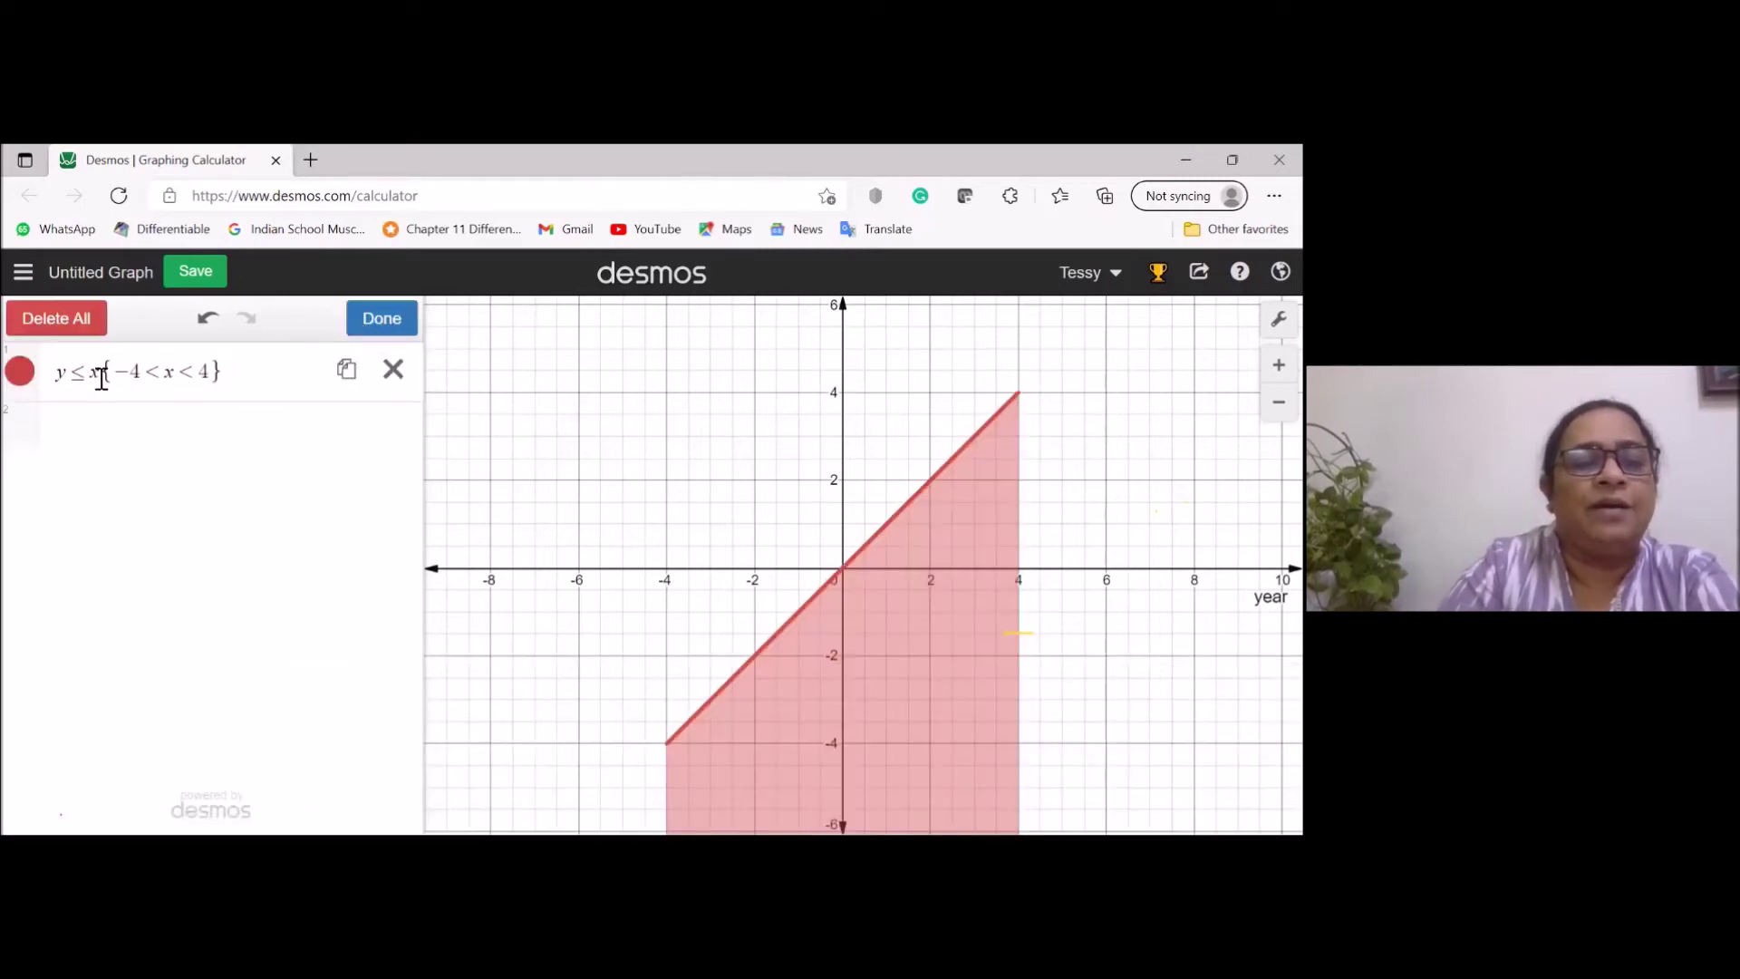
left_click(20, 371)
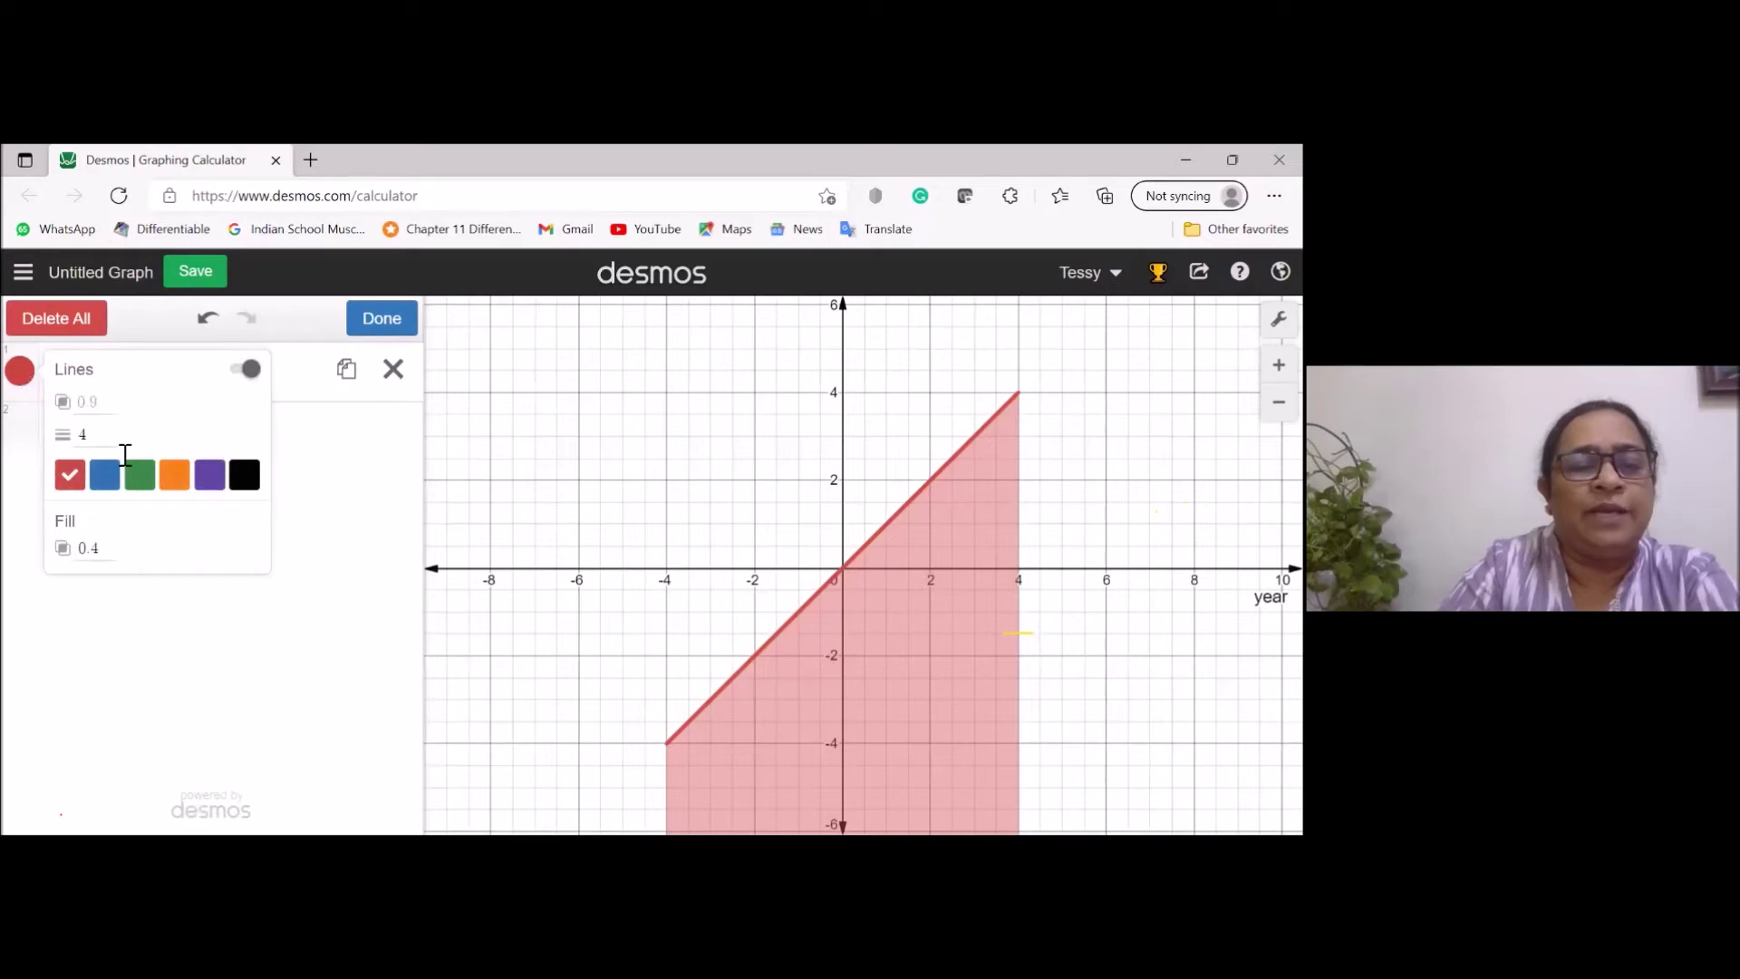
left_click(110, 550)
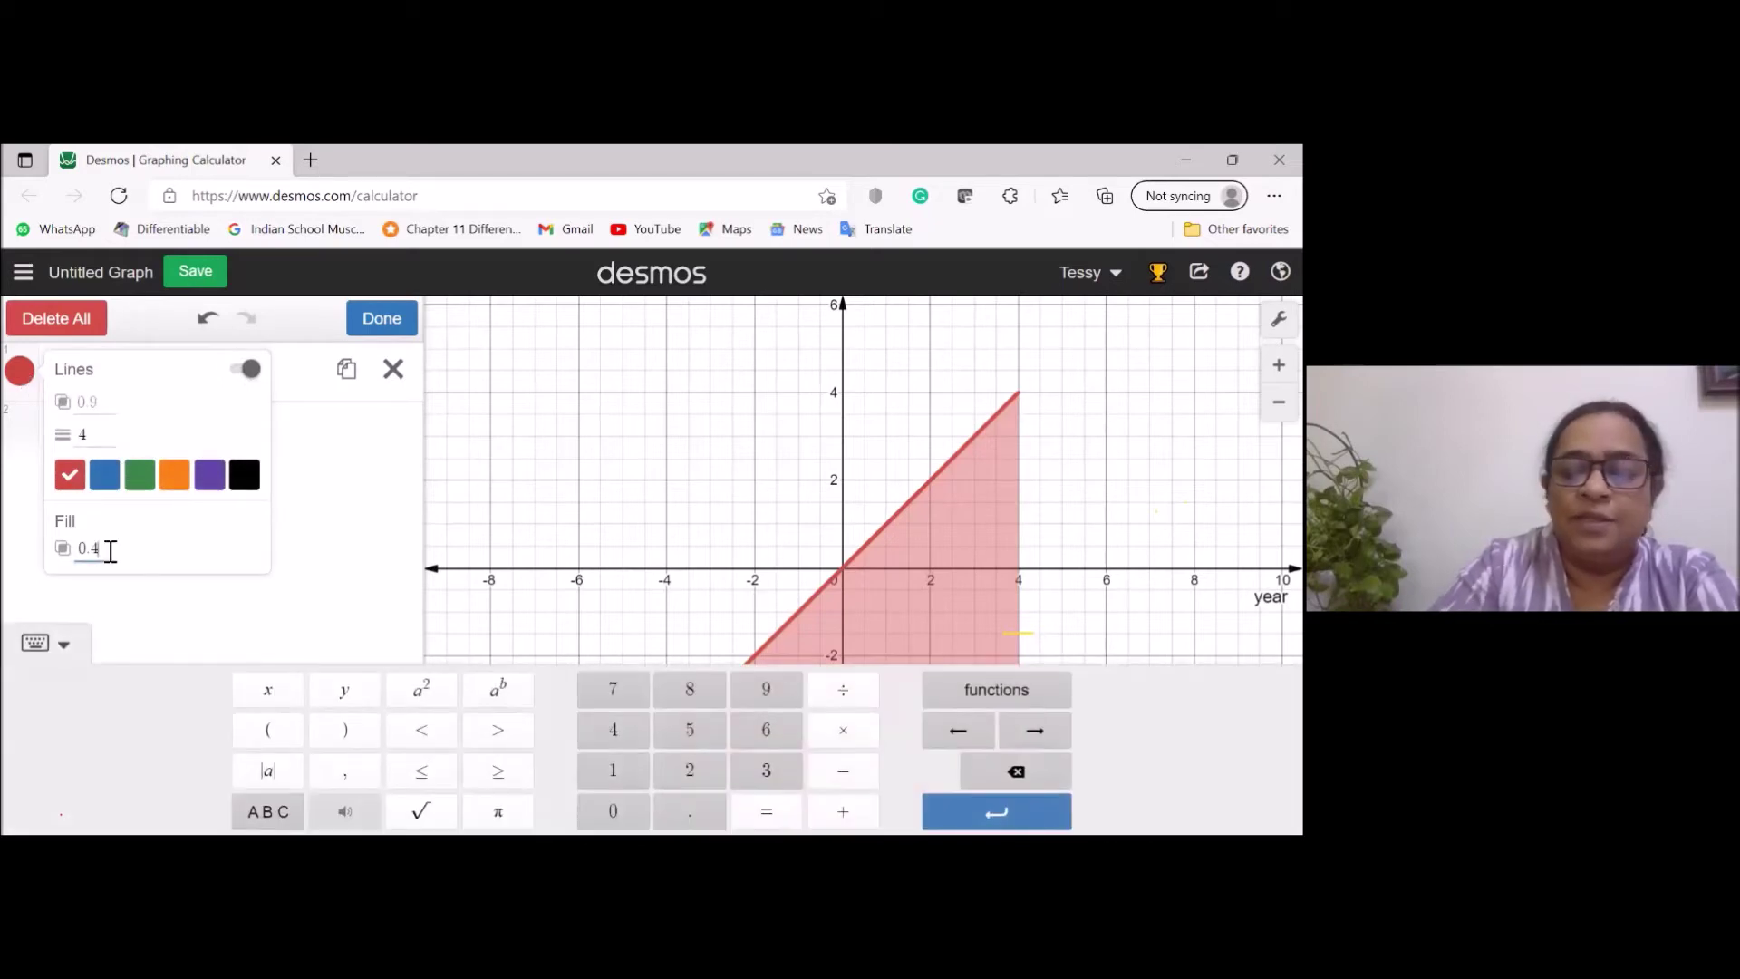
key("BackSpace")
type("2")
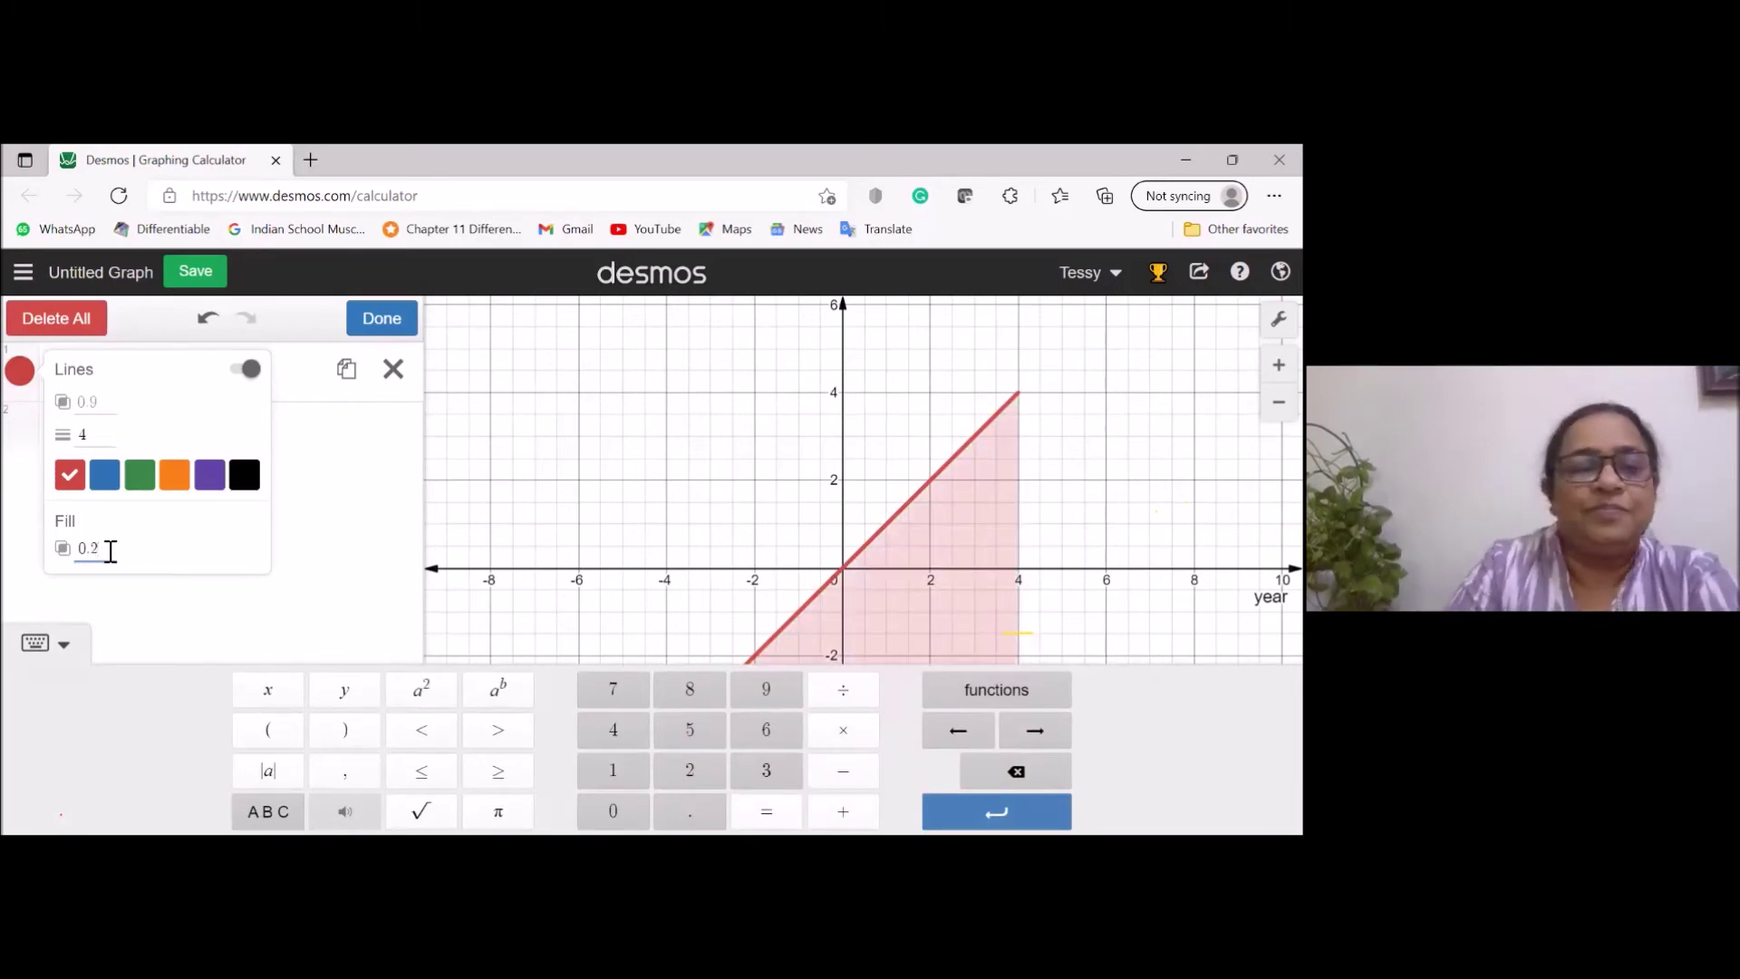
left_click(381, 324)
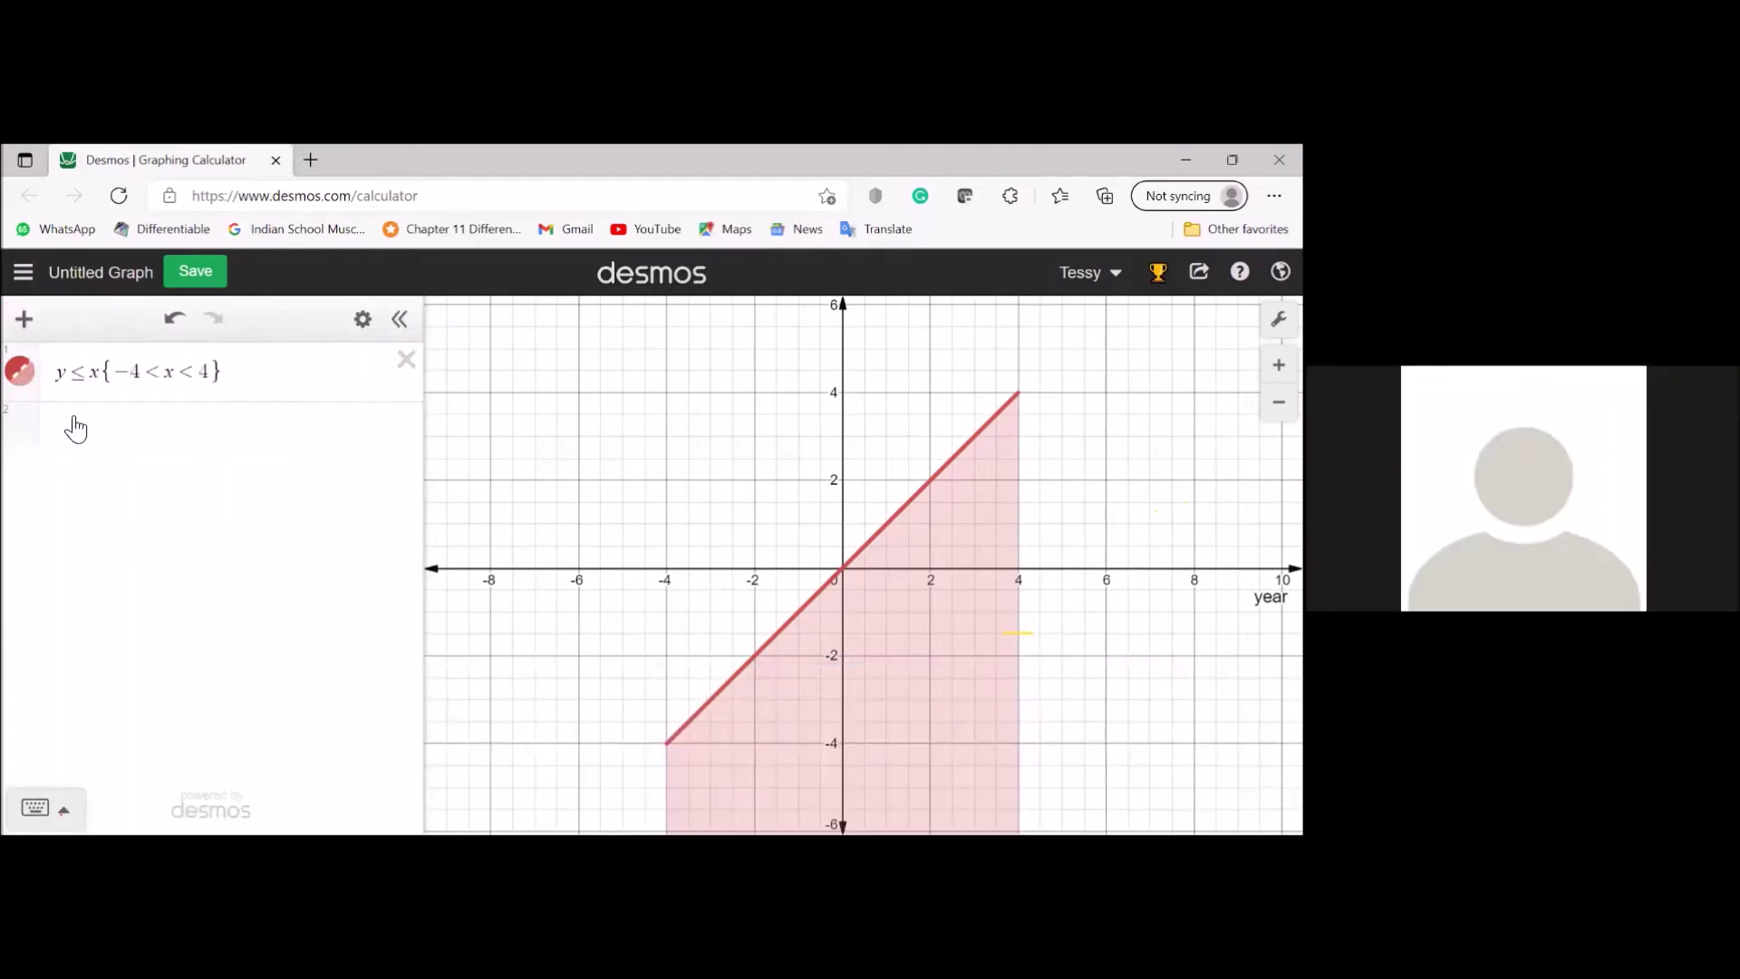
Copy y ≤ x without its domain restriction from the first expression into the second expression line.
left_click(76, 428)
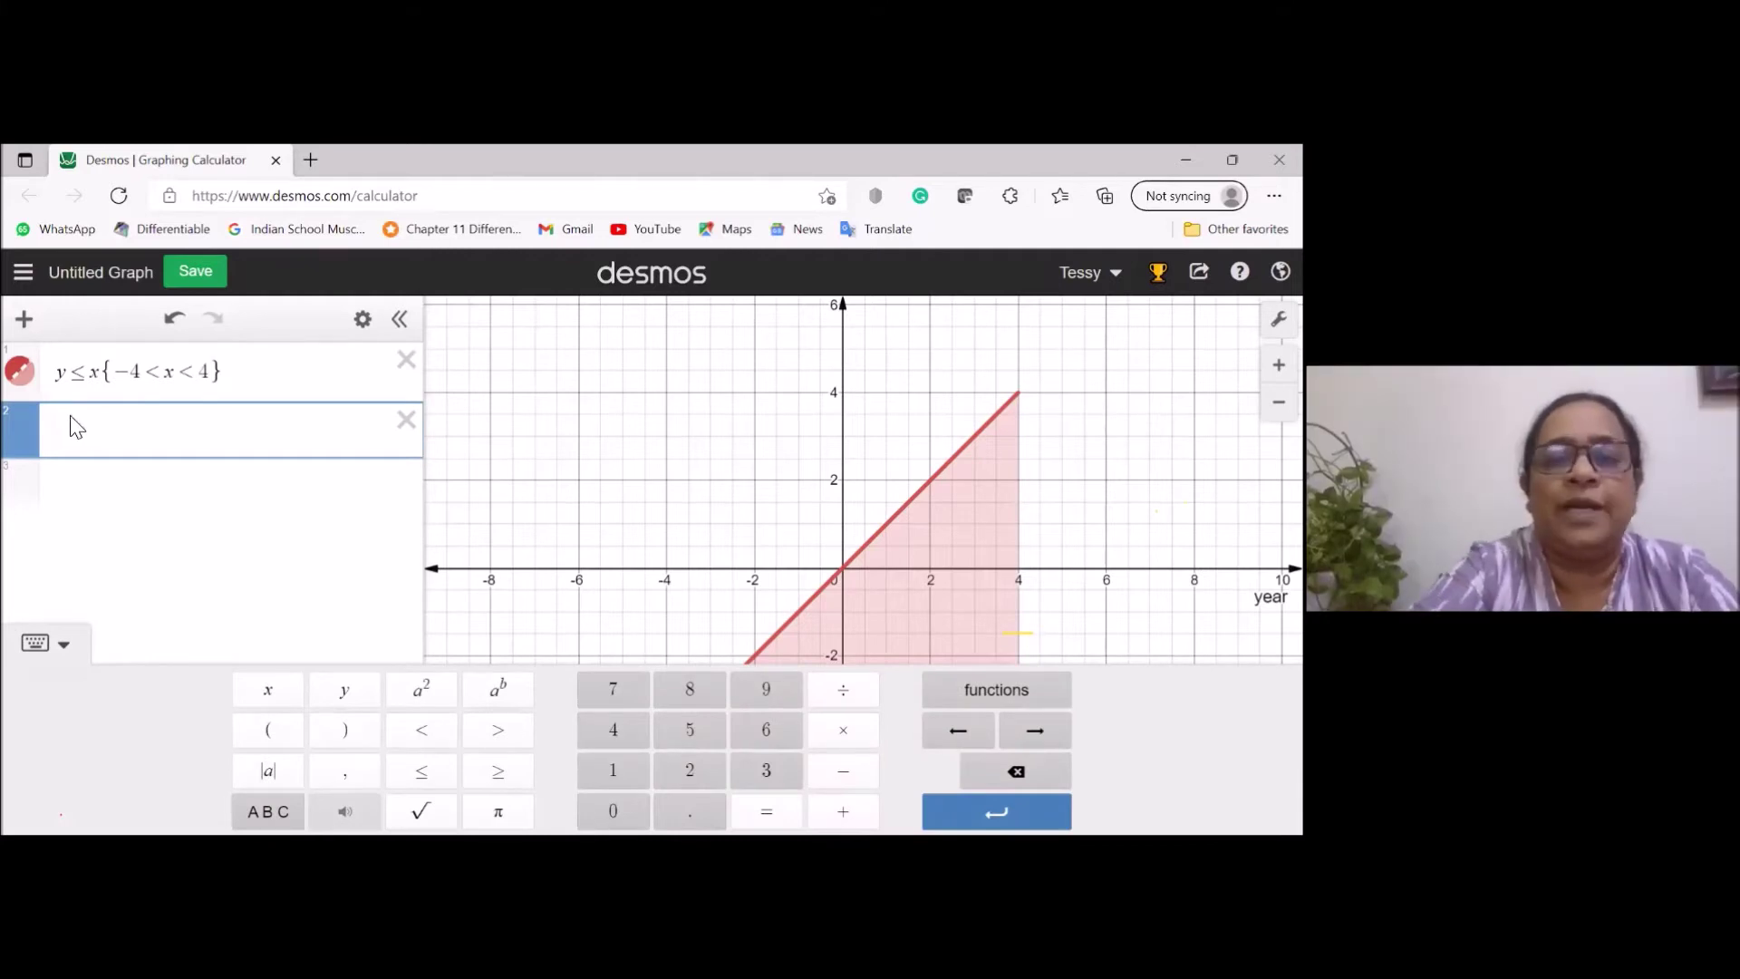
type("y")
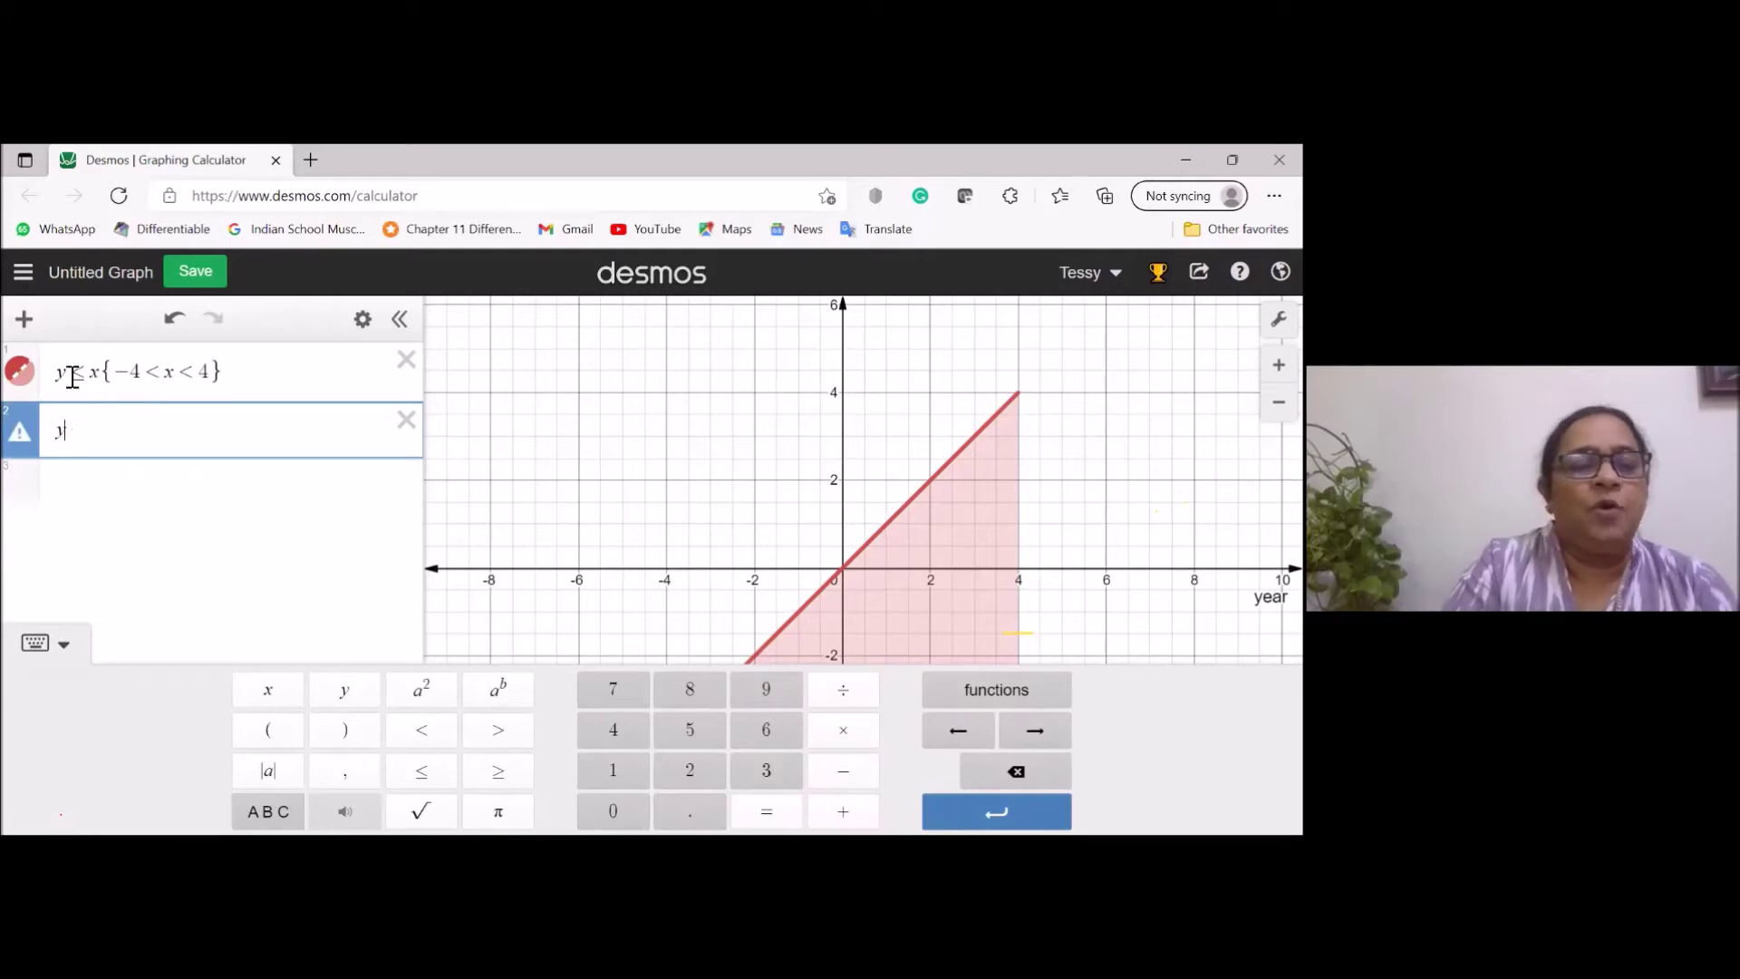
left_click_drag(61, 379, 103, 381)
key("ctrl+c")
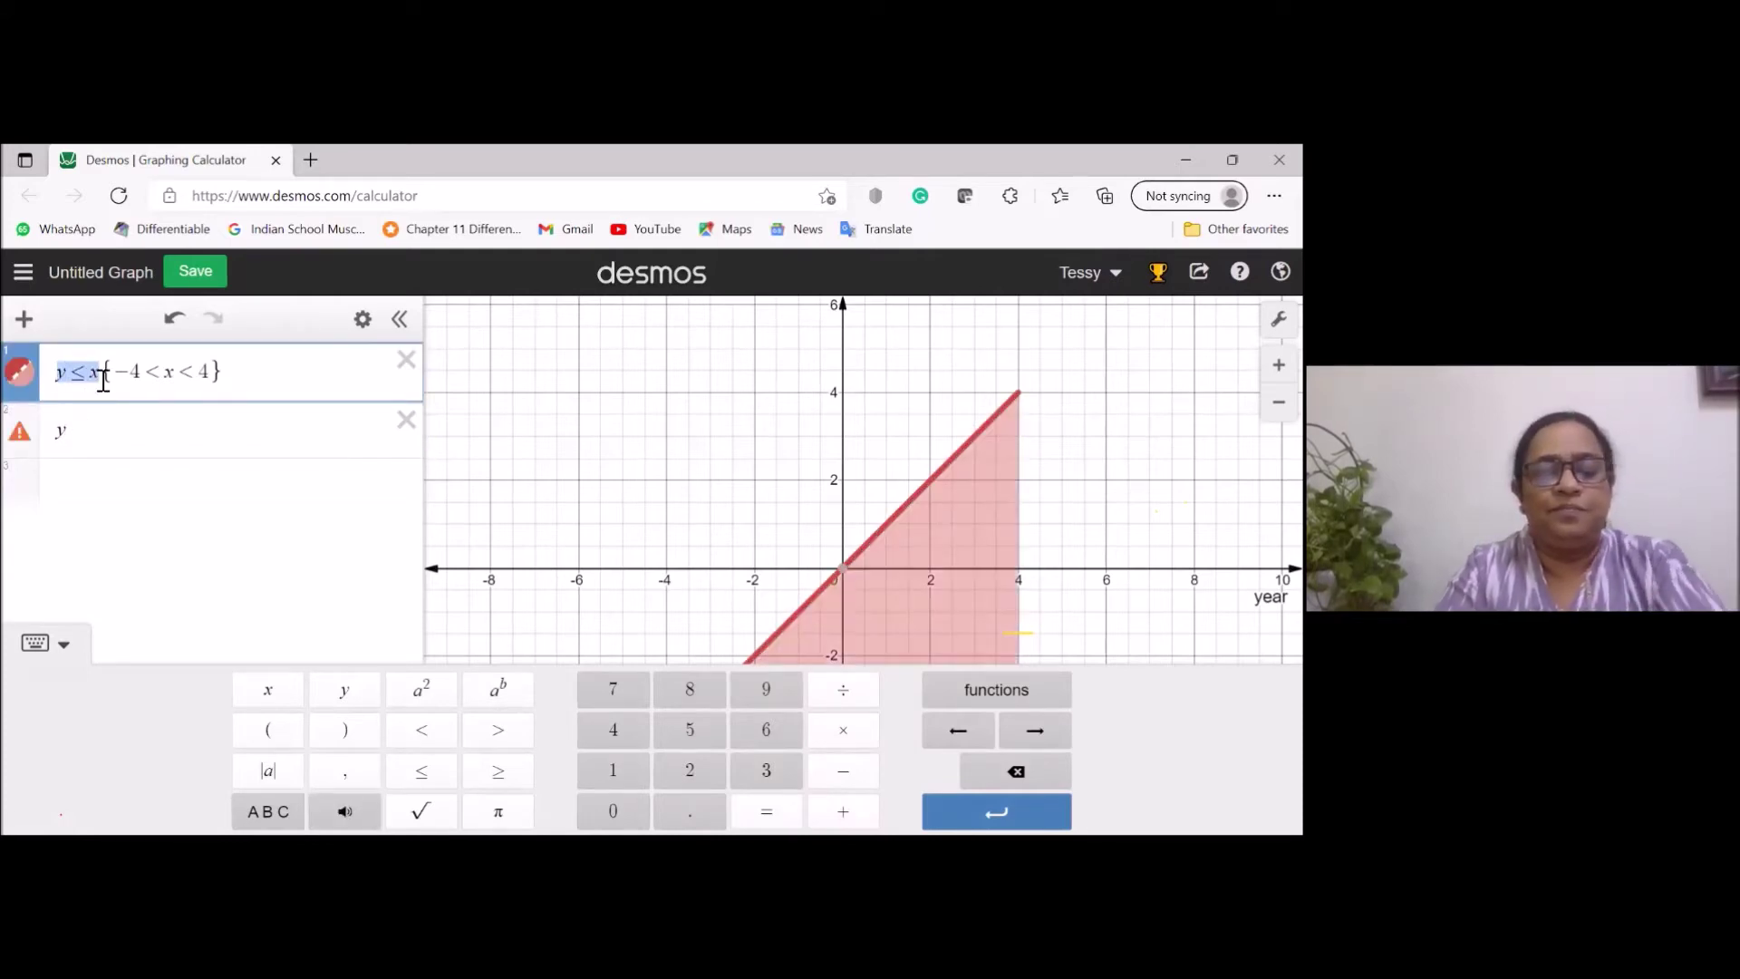
left_click(80, 428)
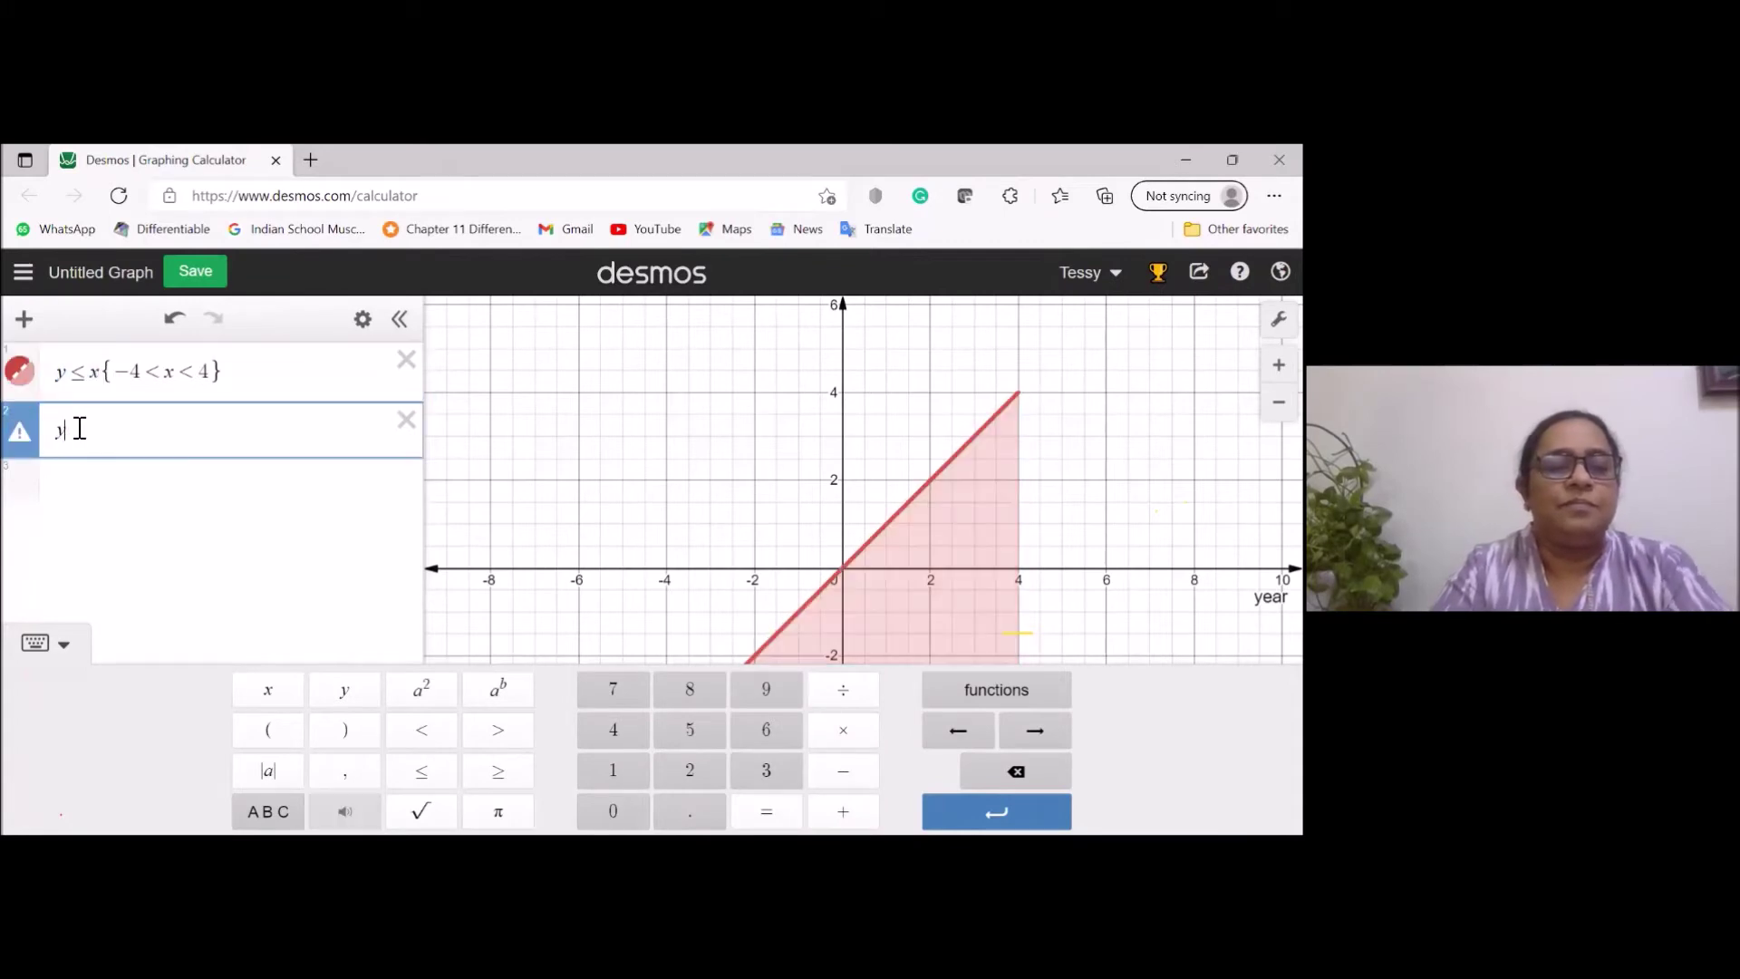
key("BackSpace")
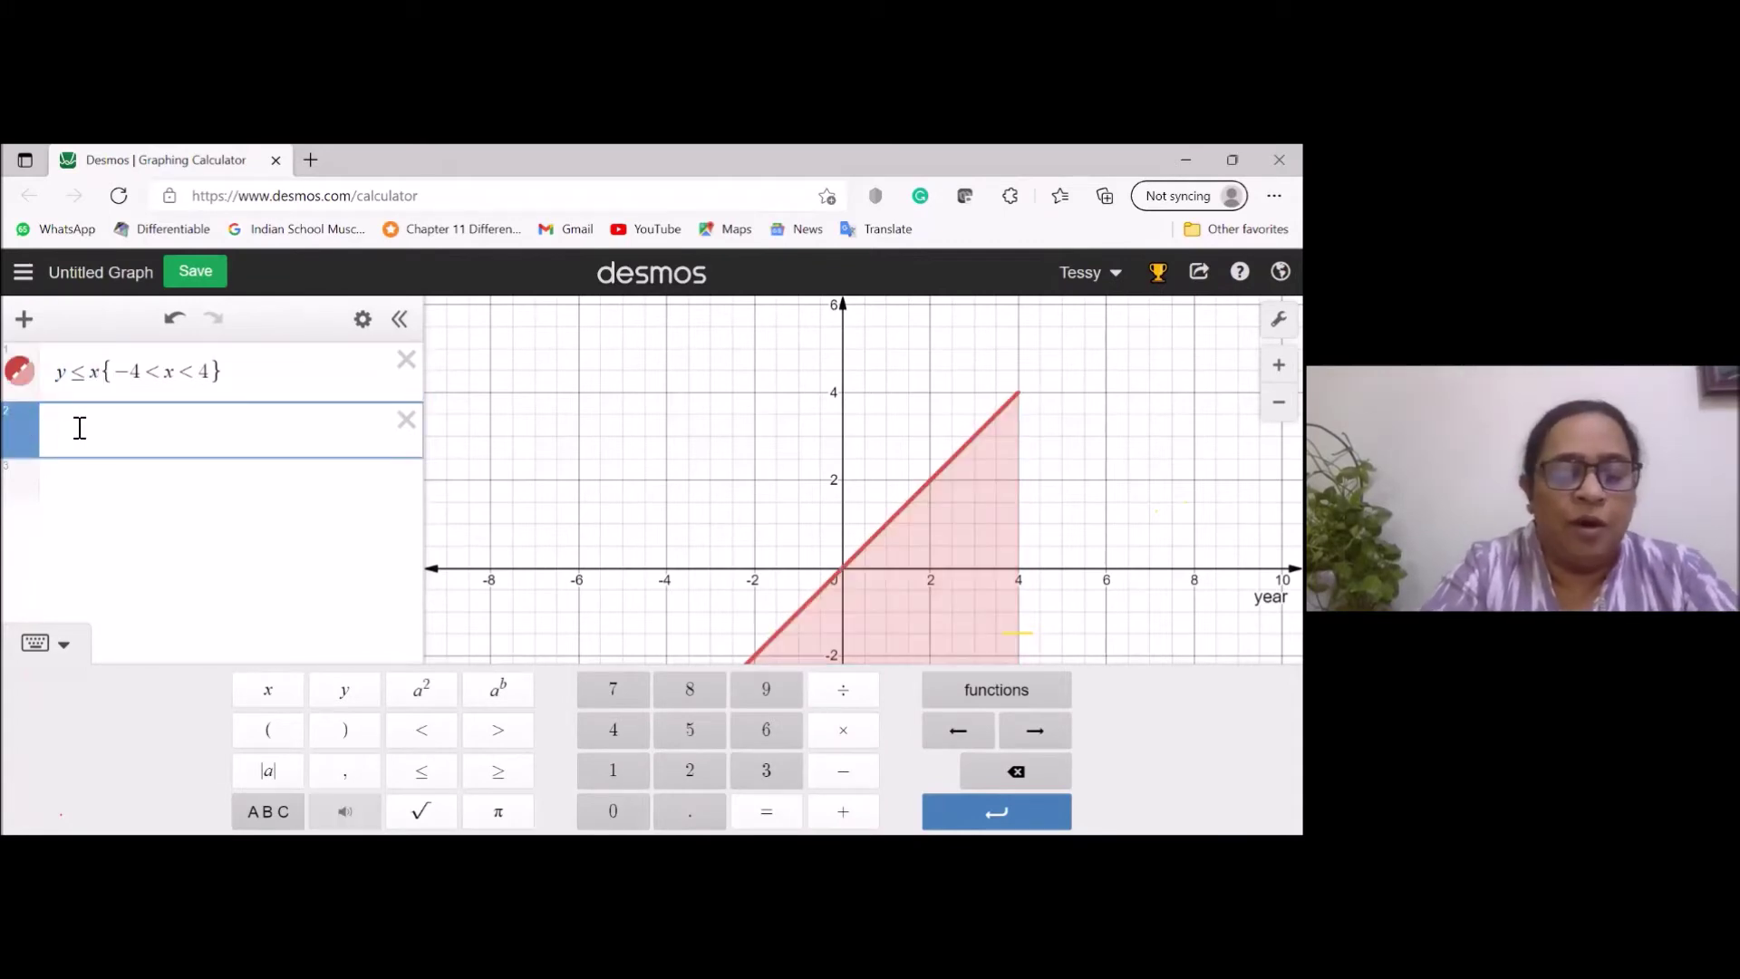
key("ctrl+v")
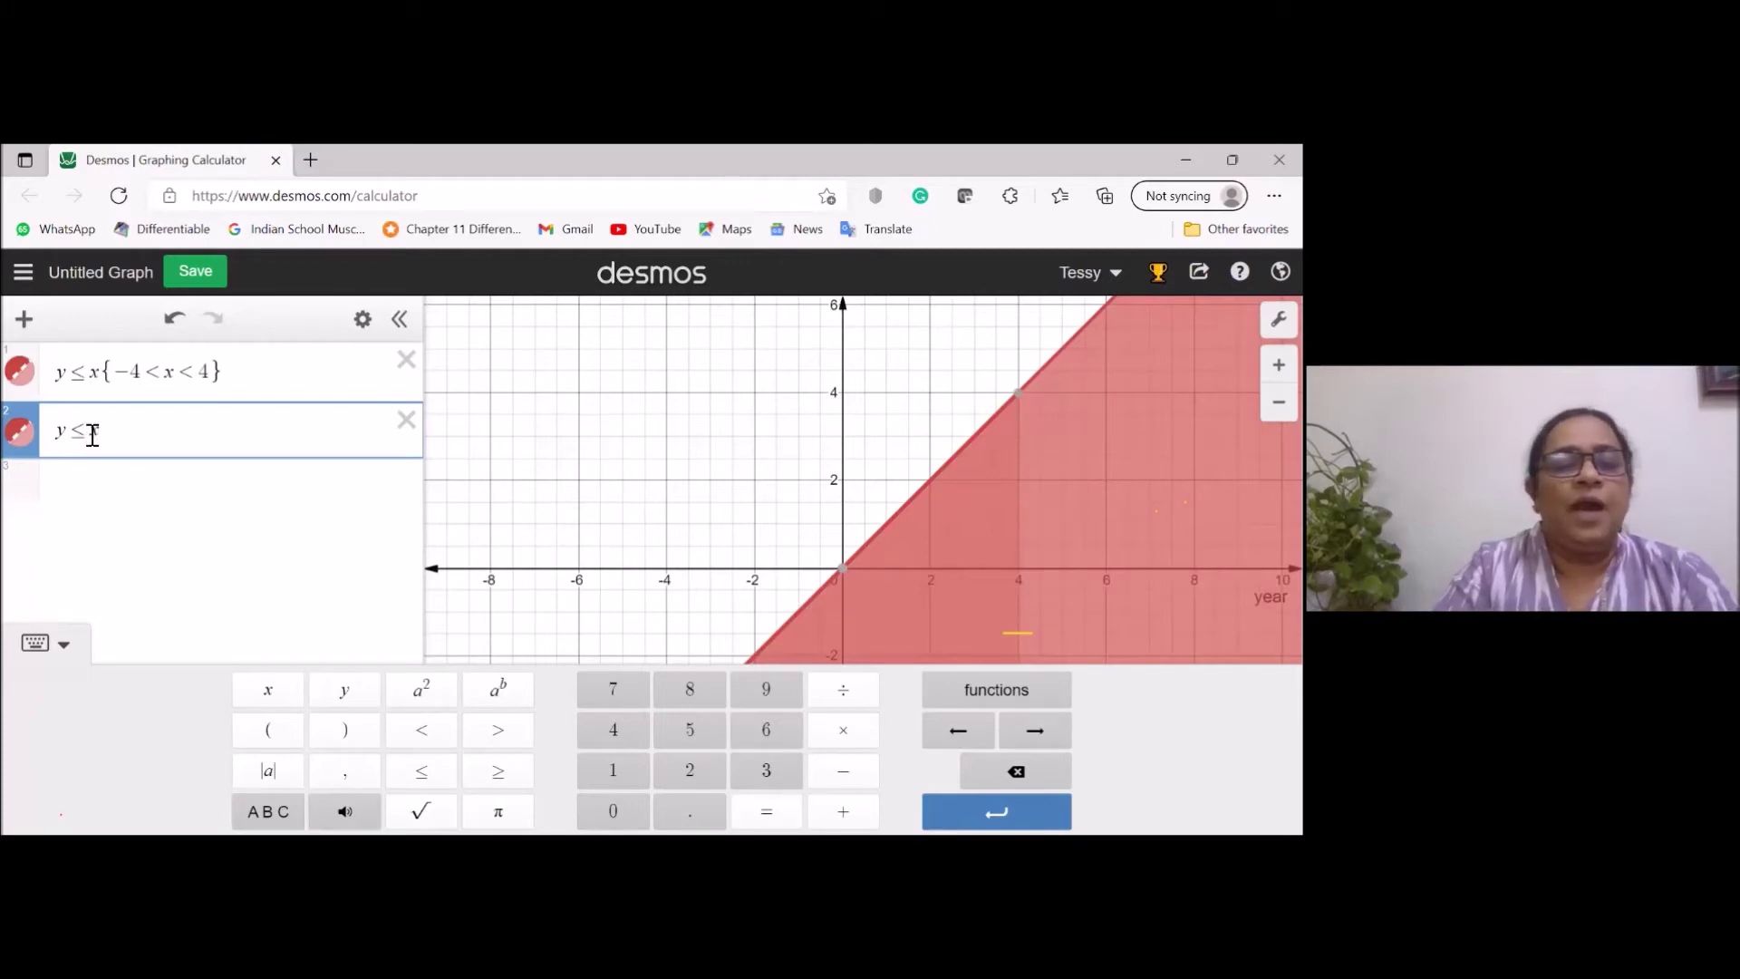
Change the second inequality to y ≥ 2x.
left_click(91, 432)
type("2")
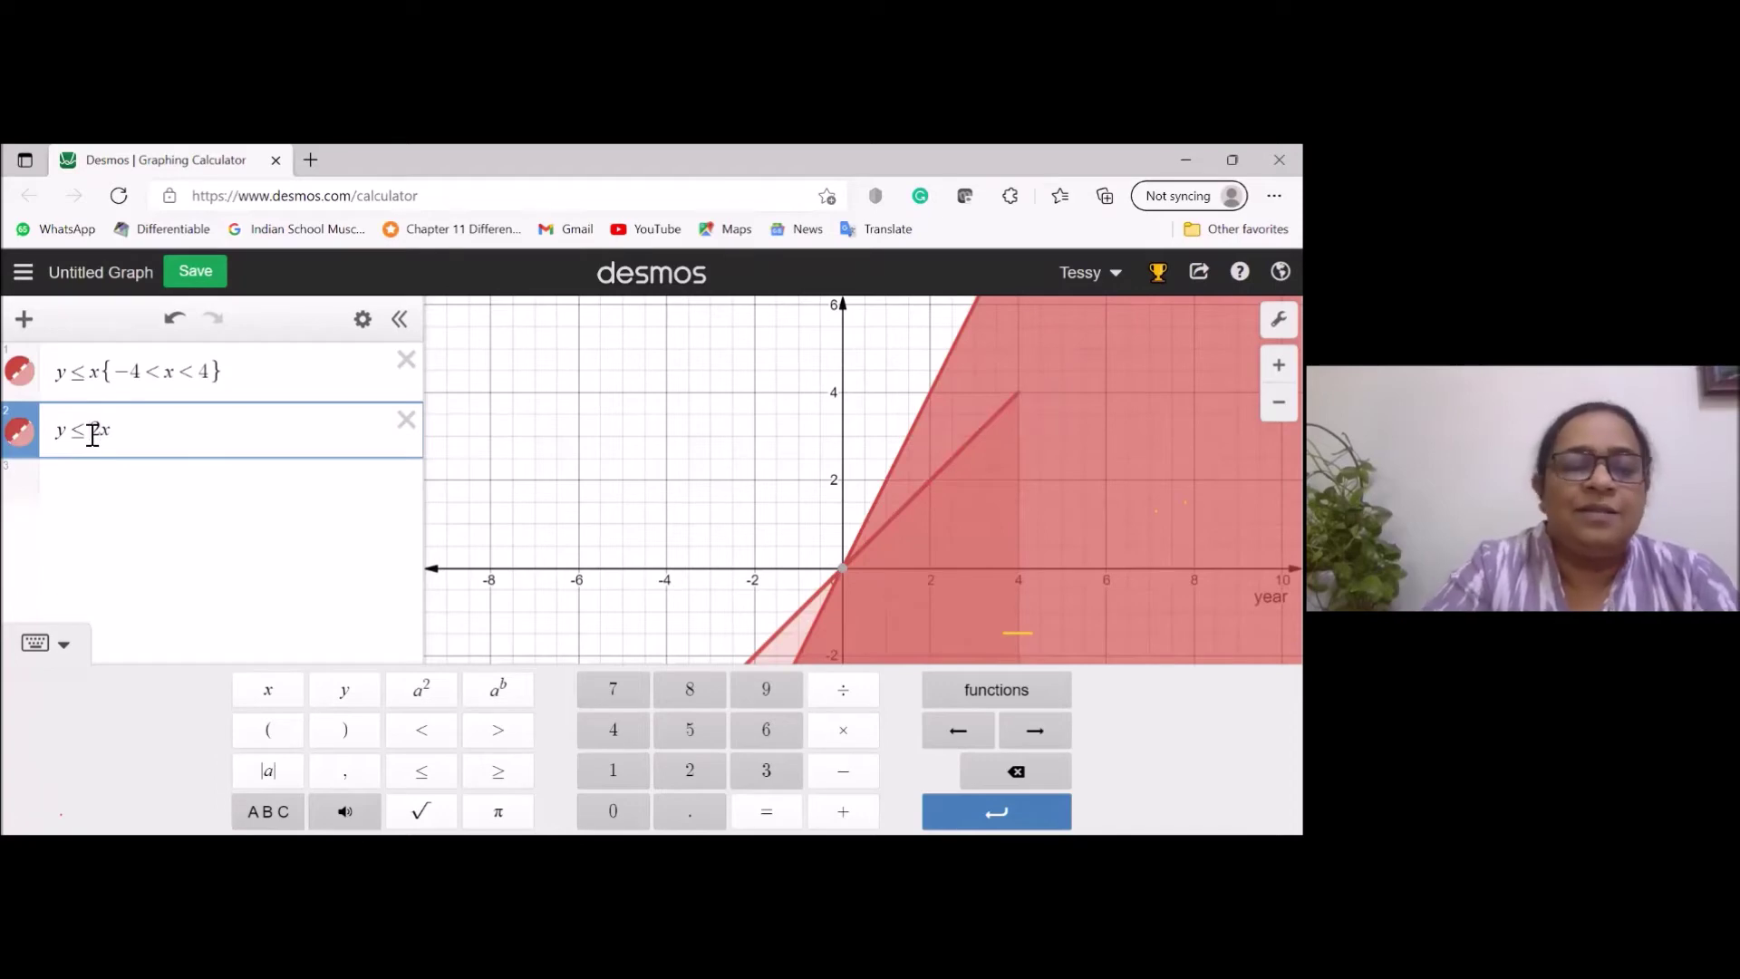
key("BackSpace")
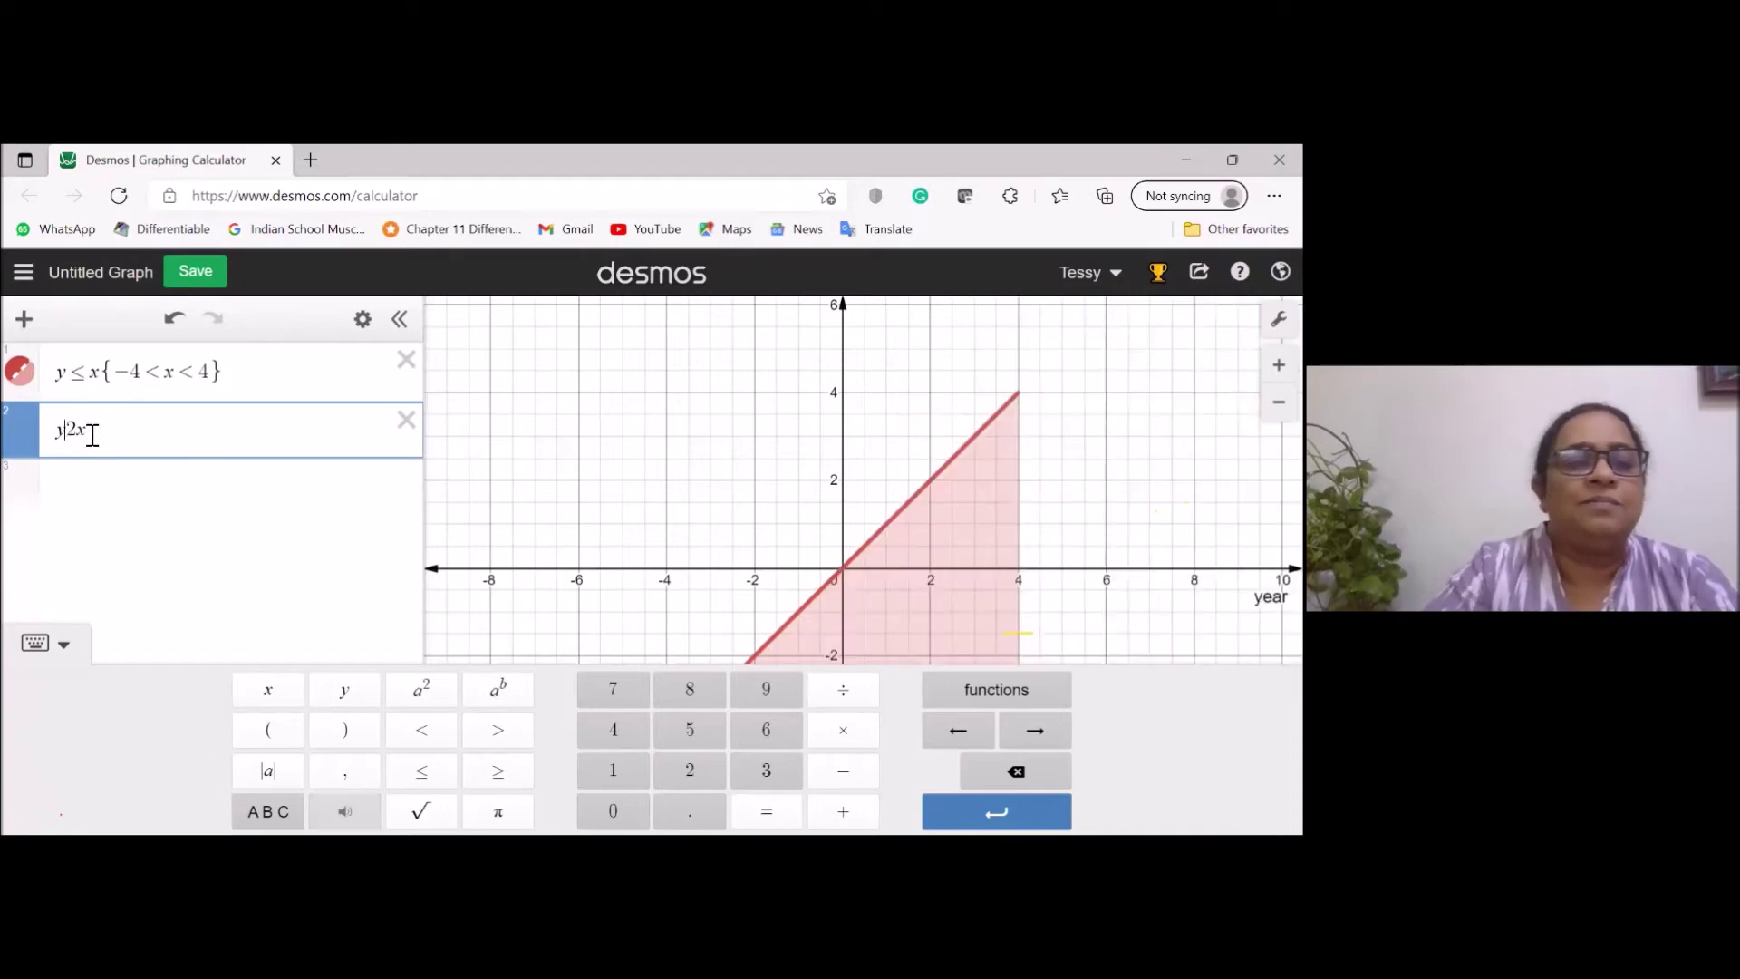
left_click(499, 769)
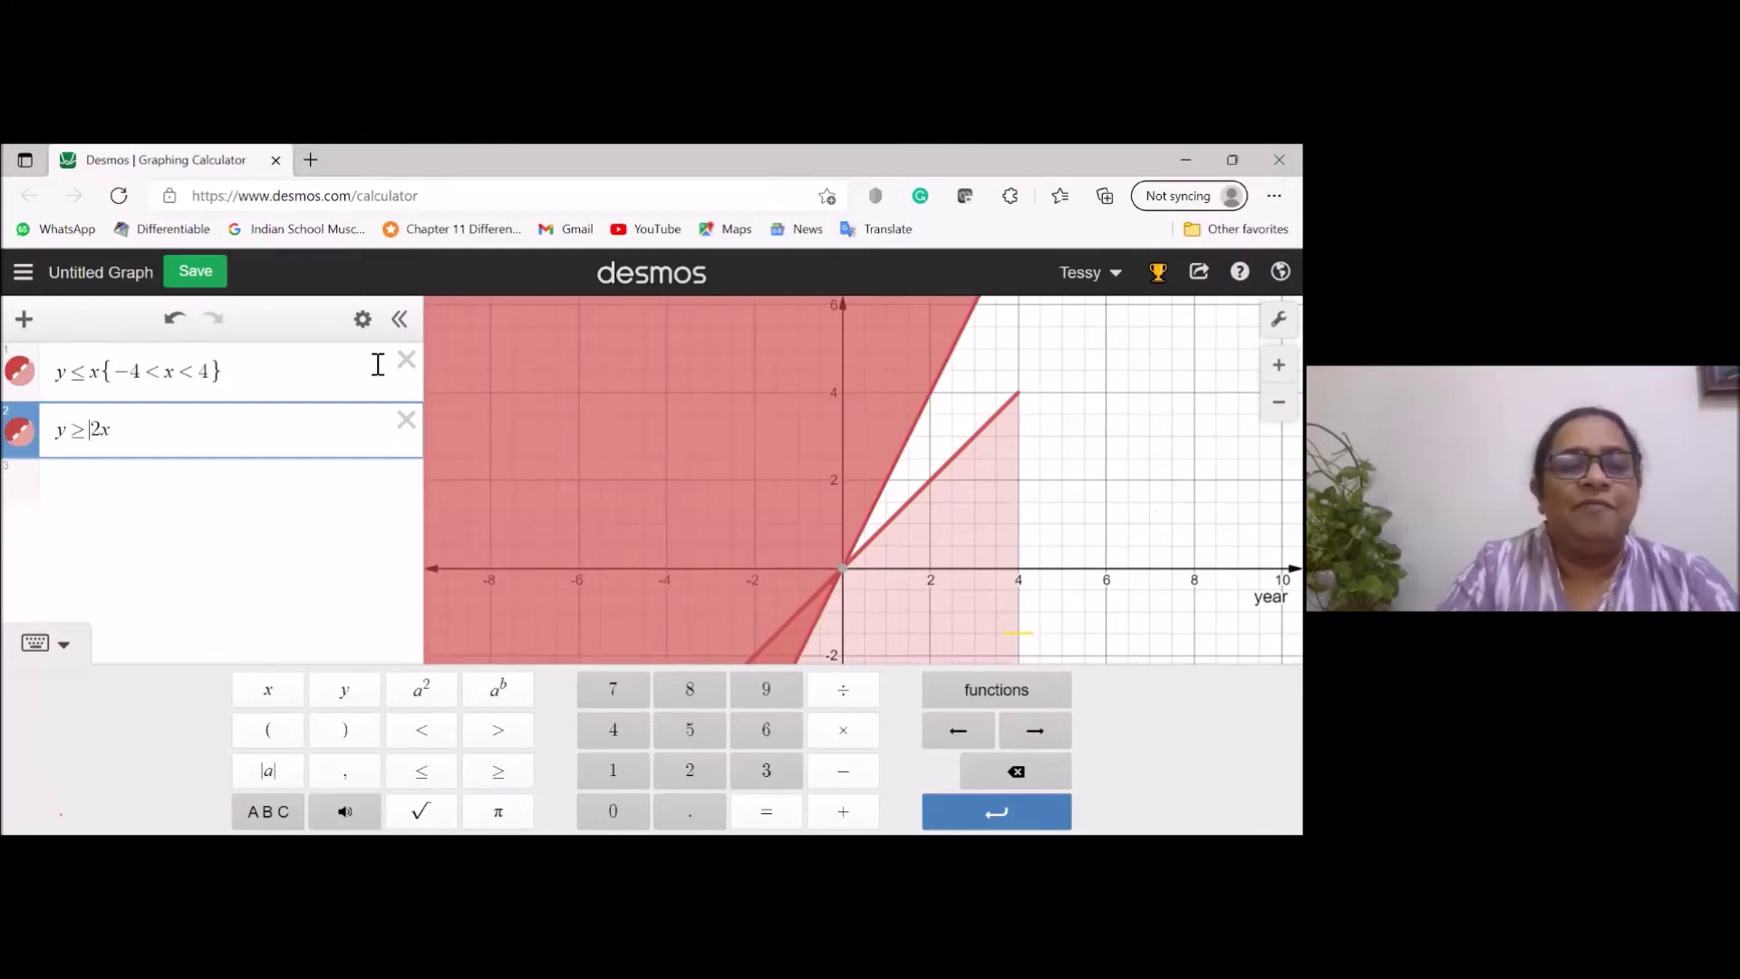
Change the colour of the y ≥ 2x inequality to green and finish editing the list.
left_click(364, 321)
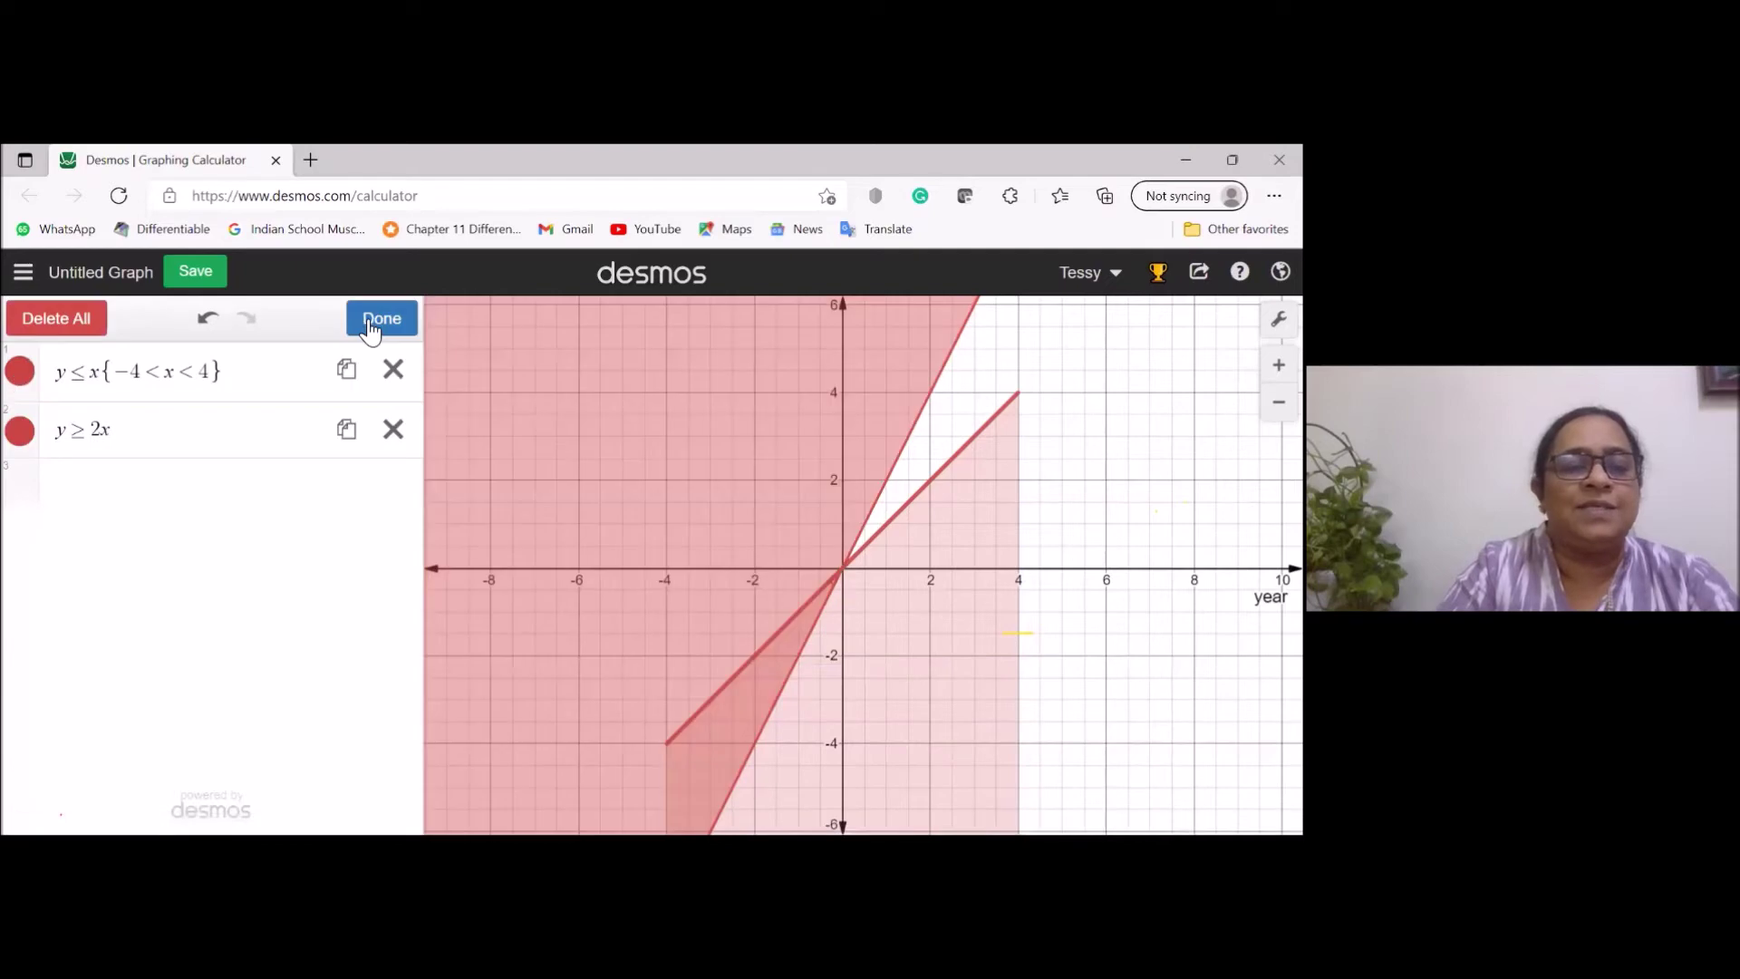
left_click(25, 433)
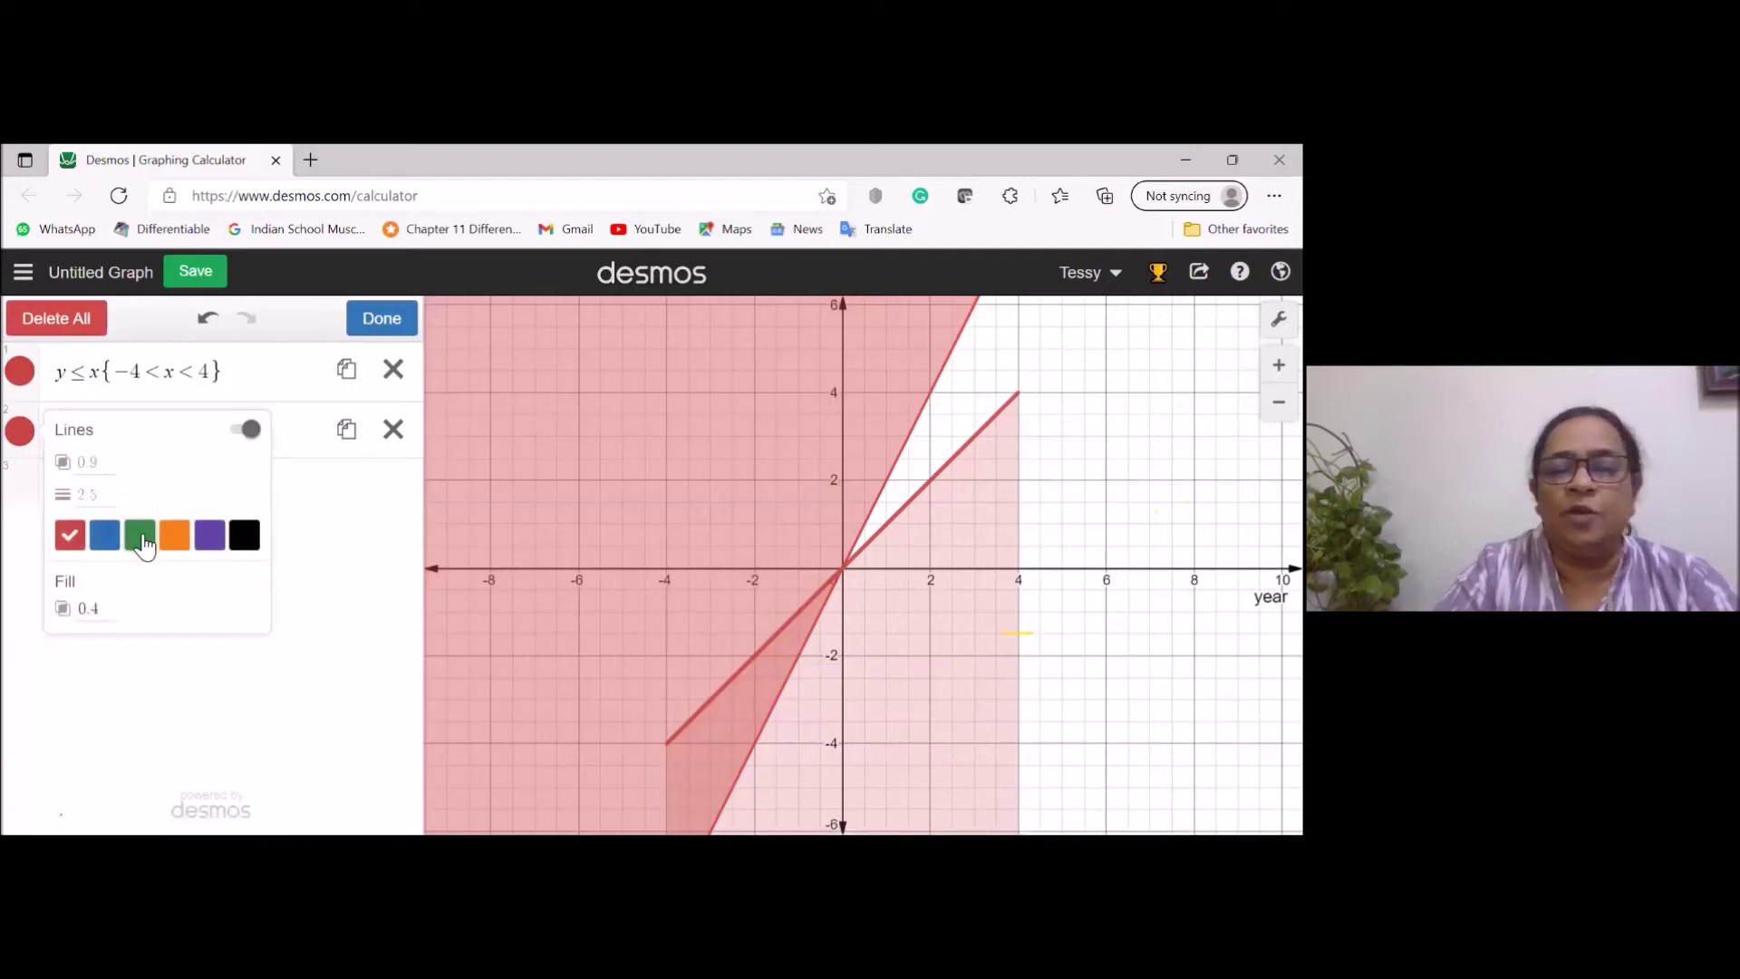
left_click(141, 537)
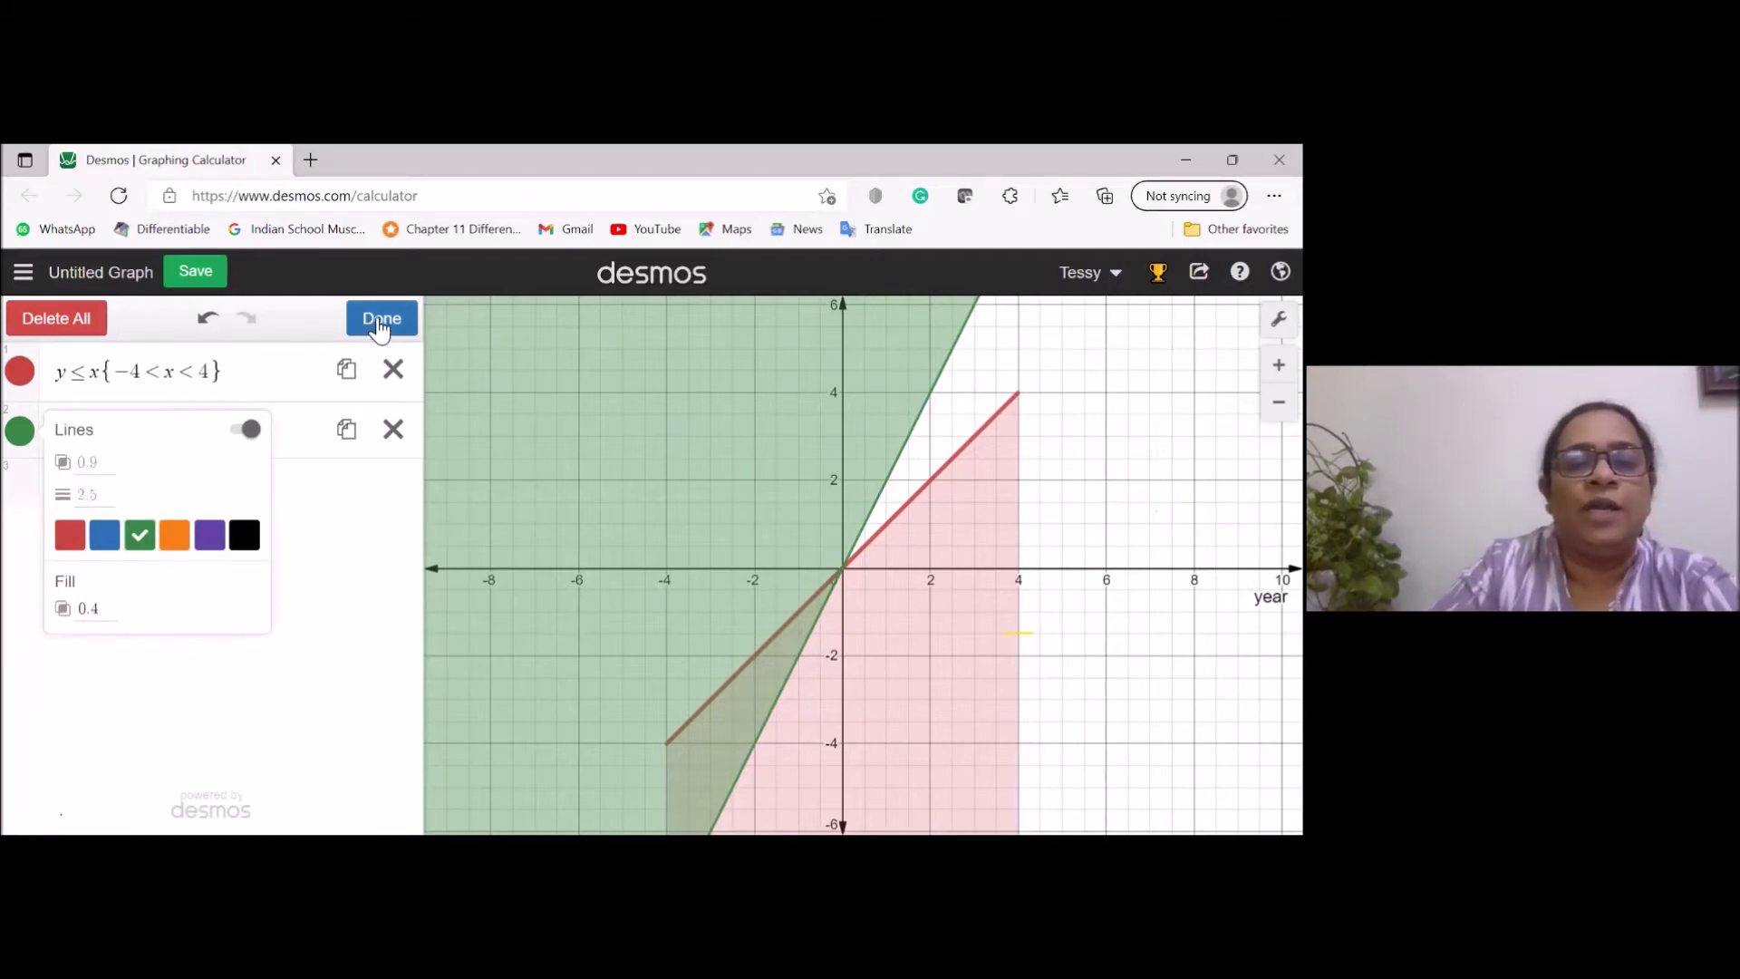
left_click(379, 324)
left_click(379, 324)
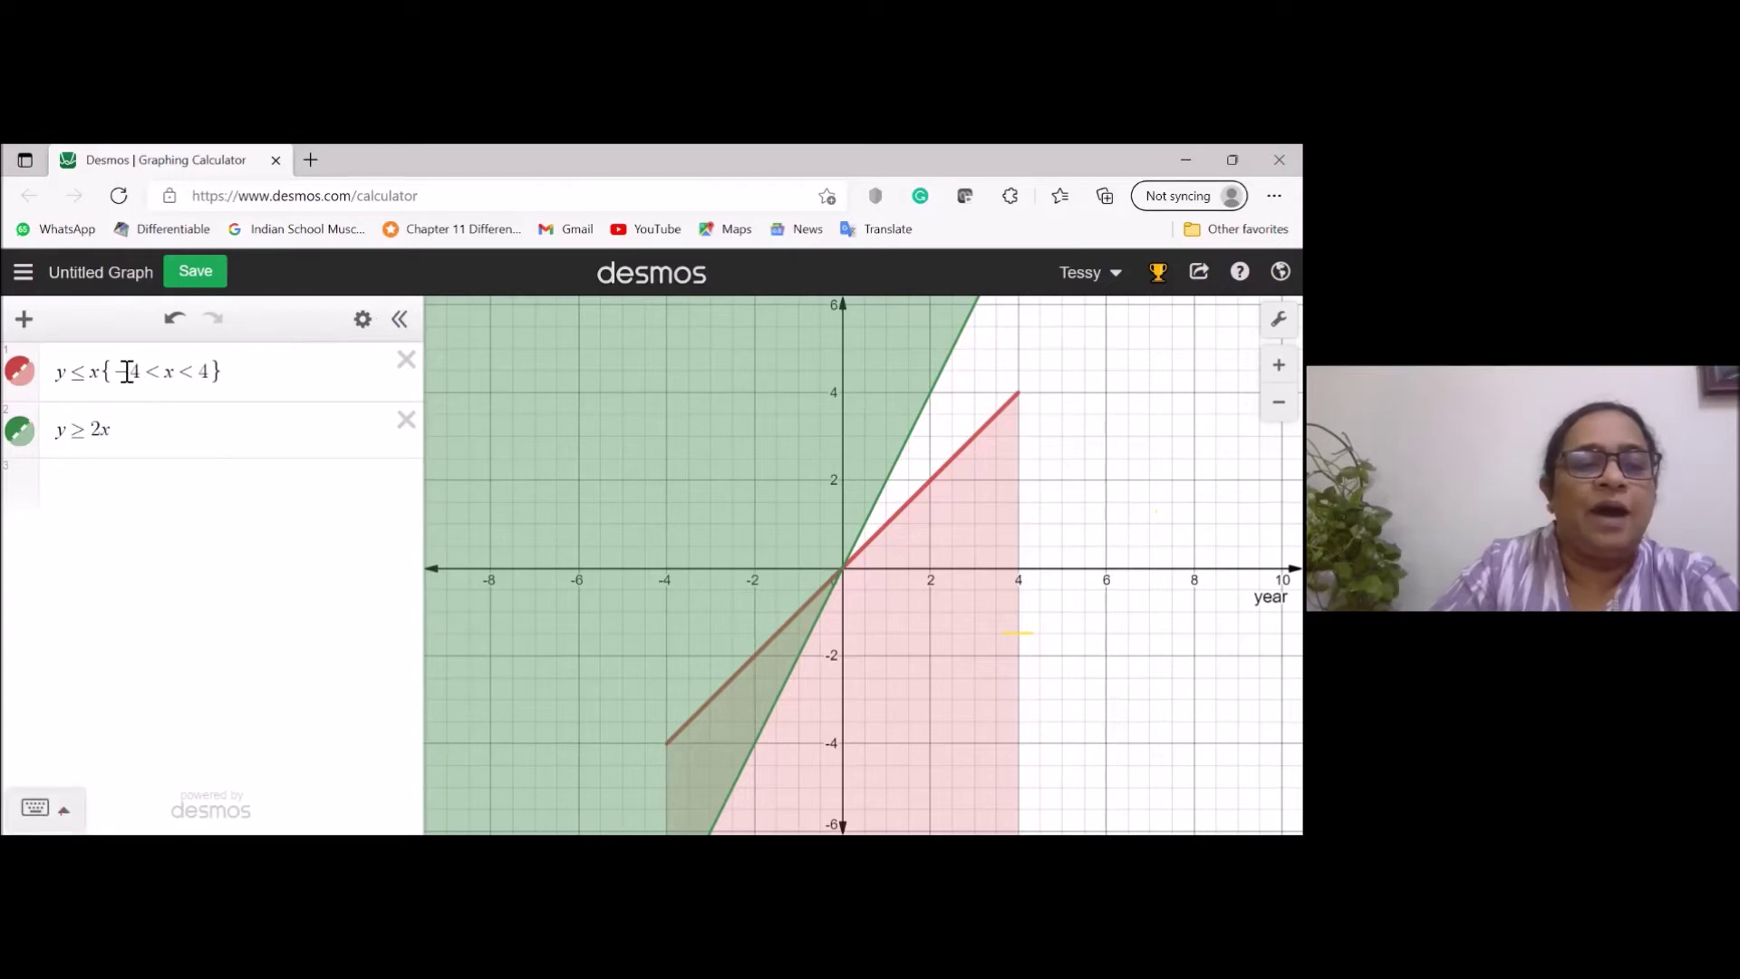
Change the first inequality to the strict y < x, keeping its −4 < x < 4 domain restriction.
left_click(362, 325)
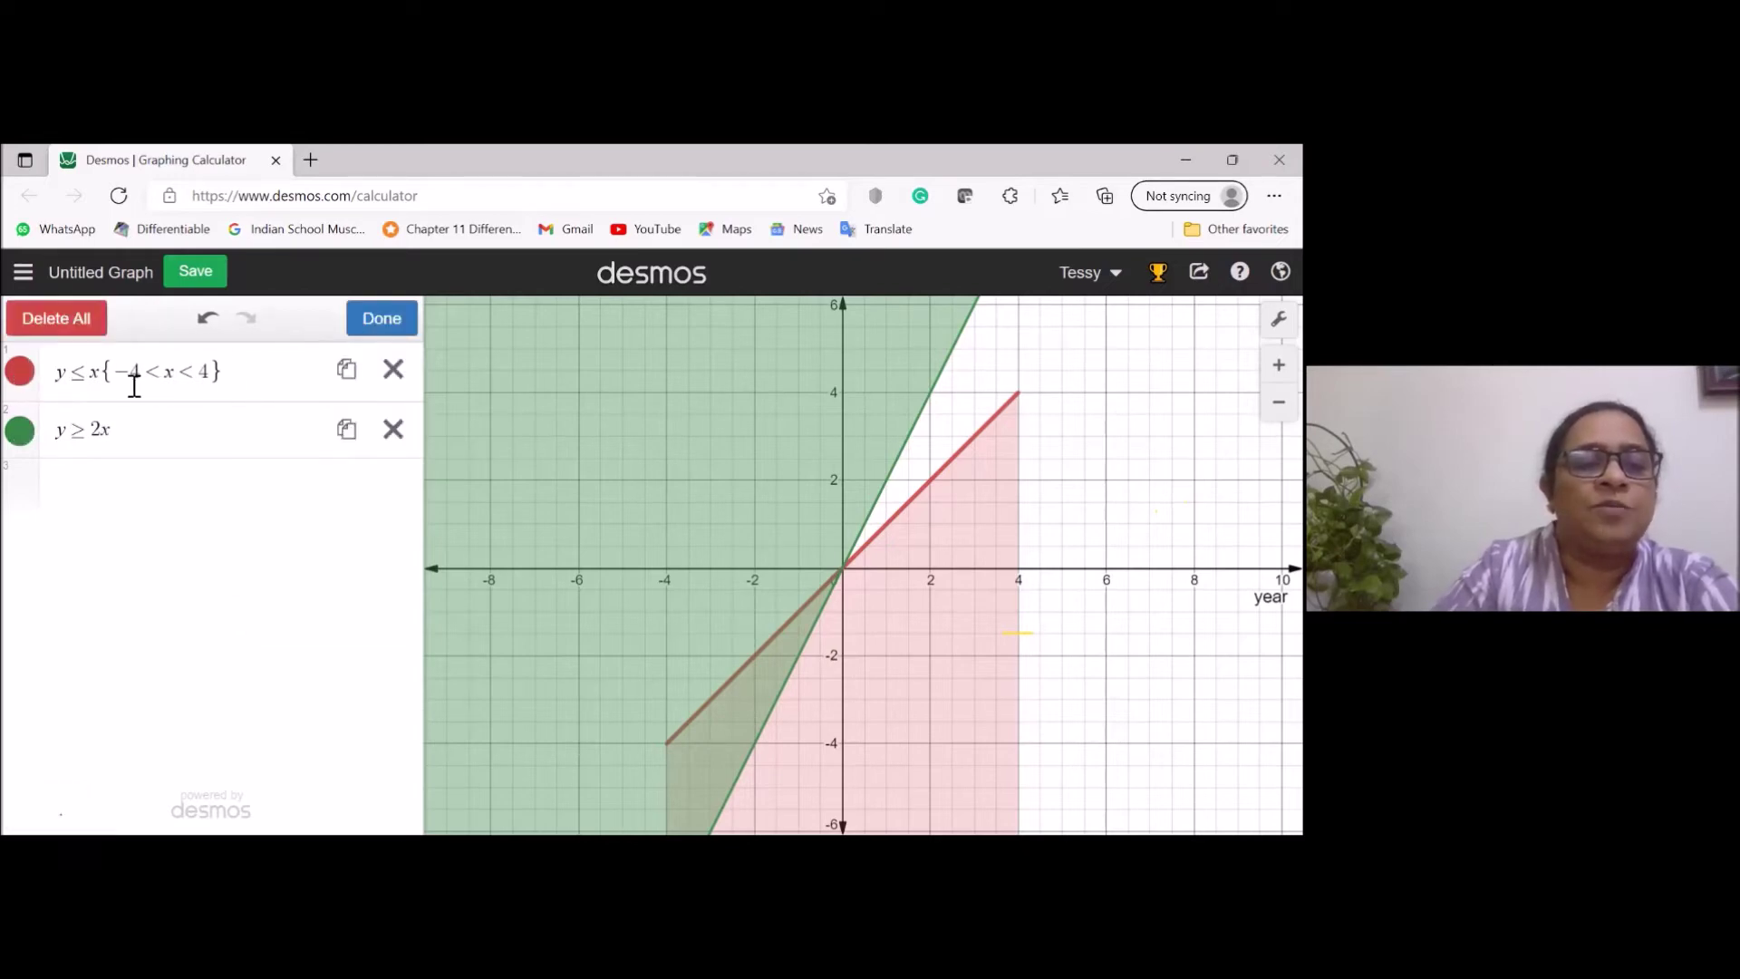
left_click(90, 378)
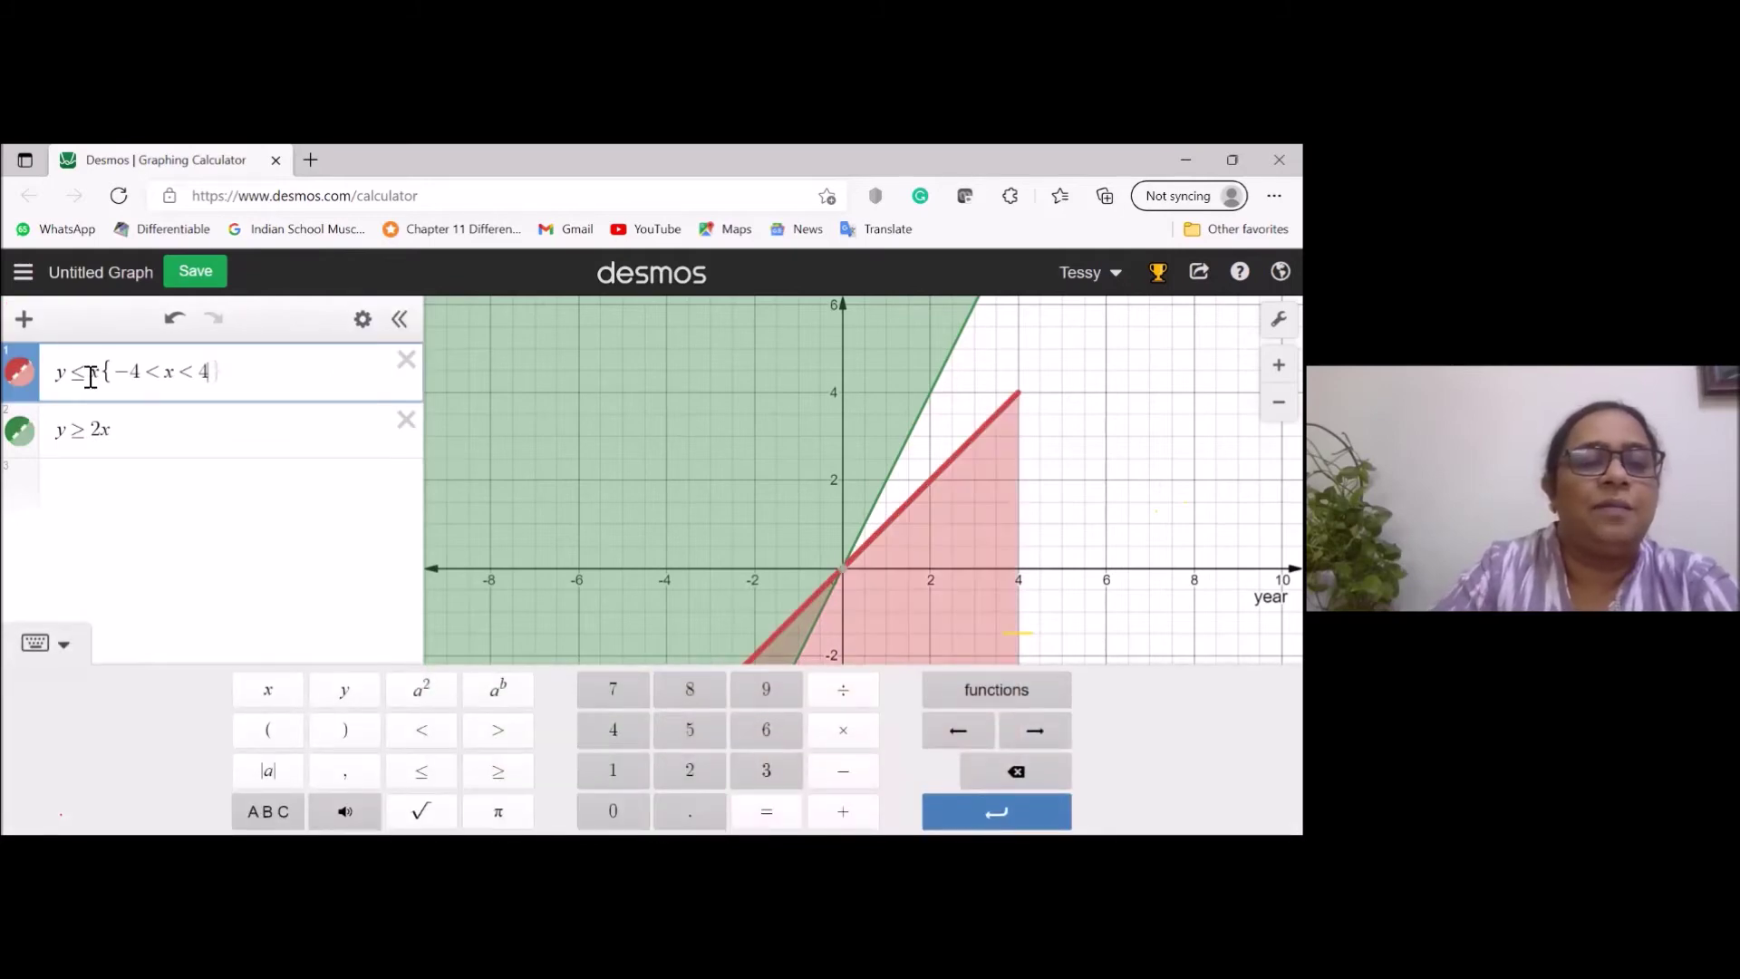
key("BackSpace")
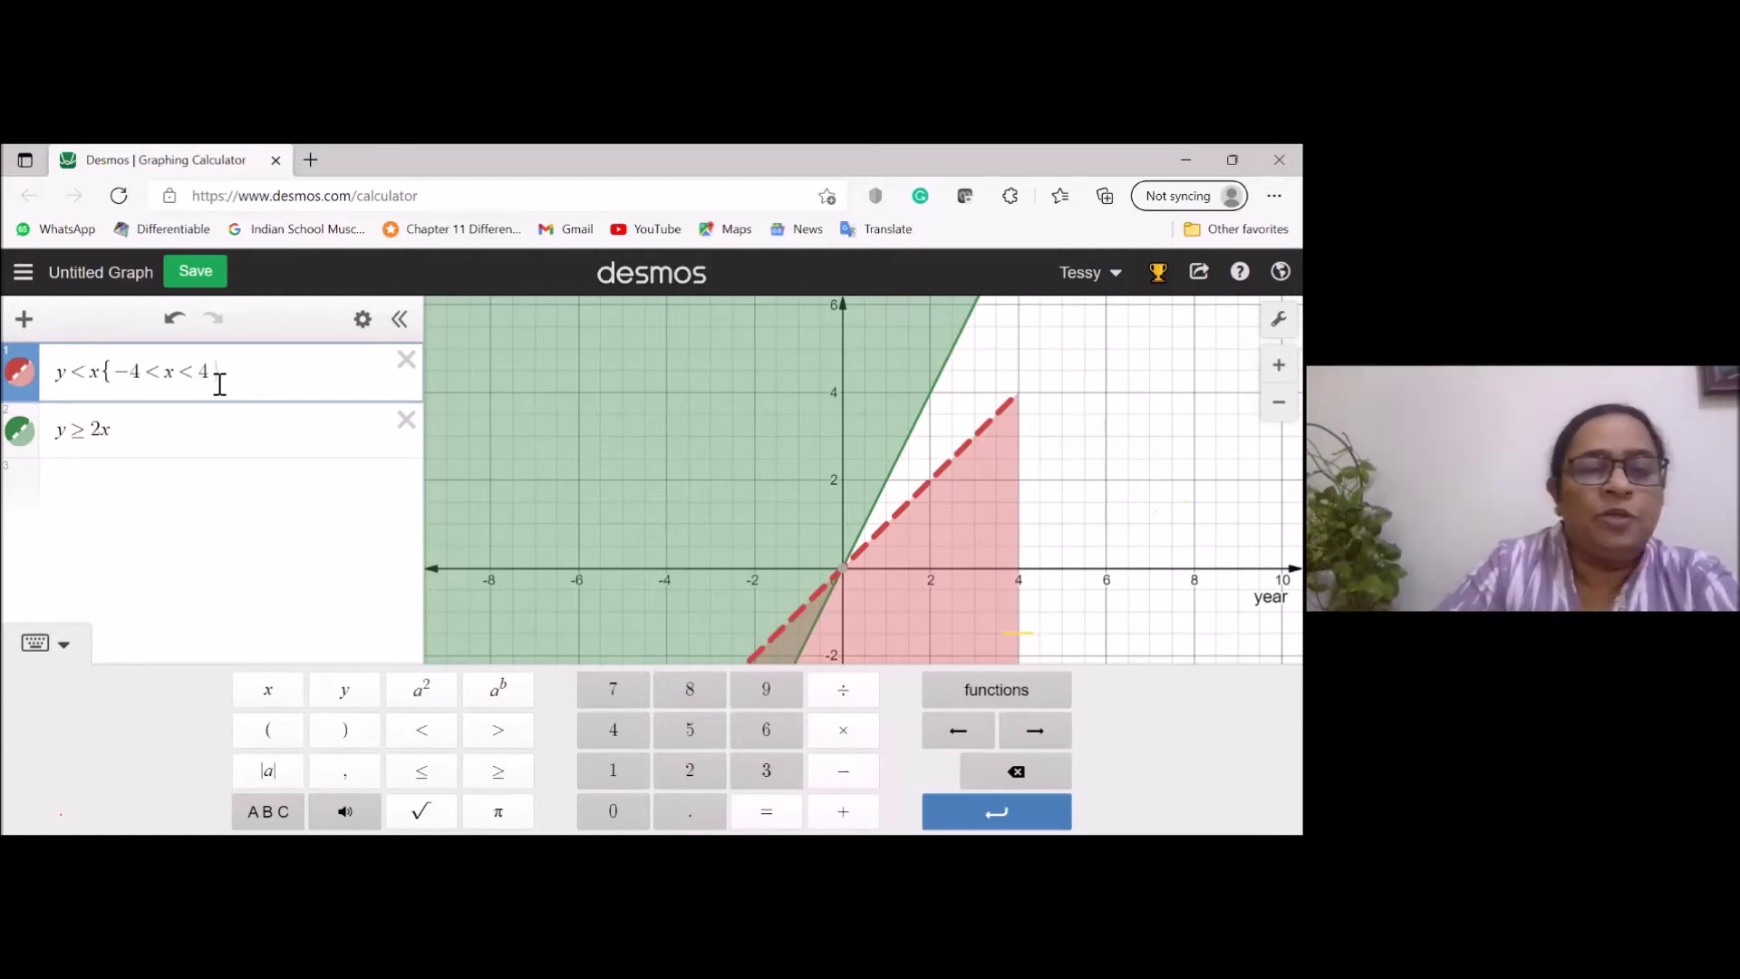
Delete both inequalities, enter the general line equation y = mx + c as the first expression, and hide the keypad.
left_click(403, 421)
left_click(407, 361)
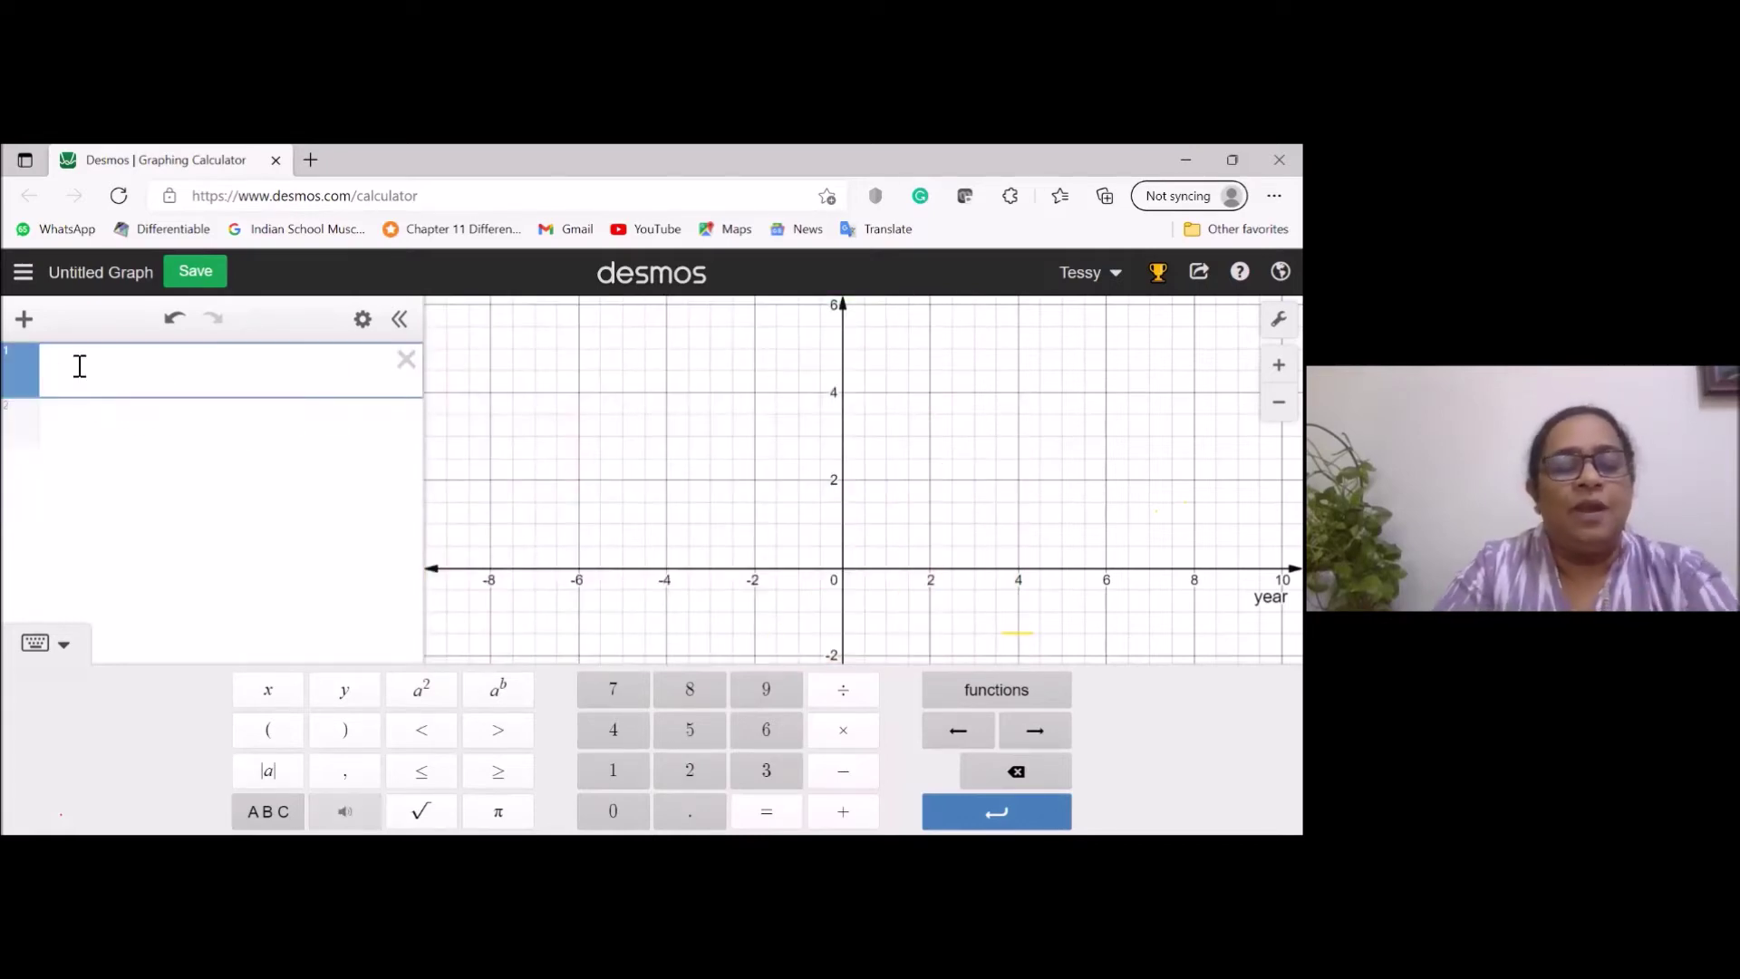
type("y")
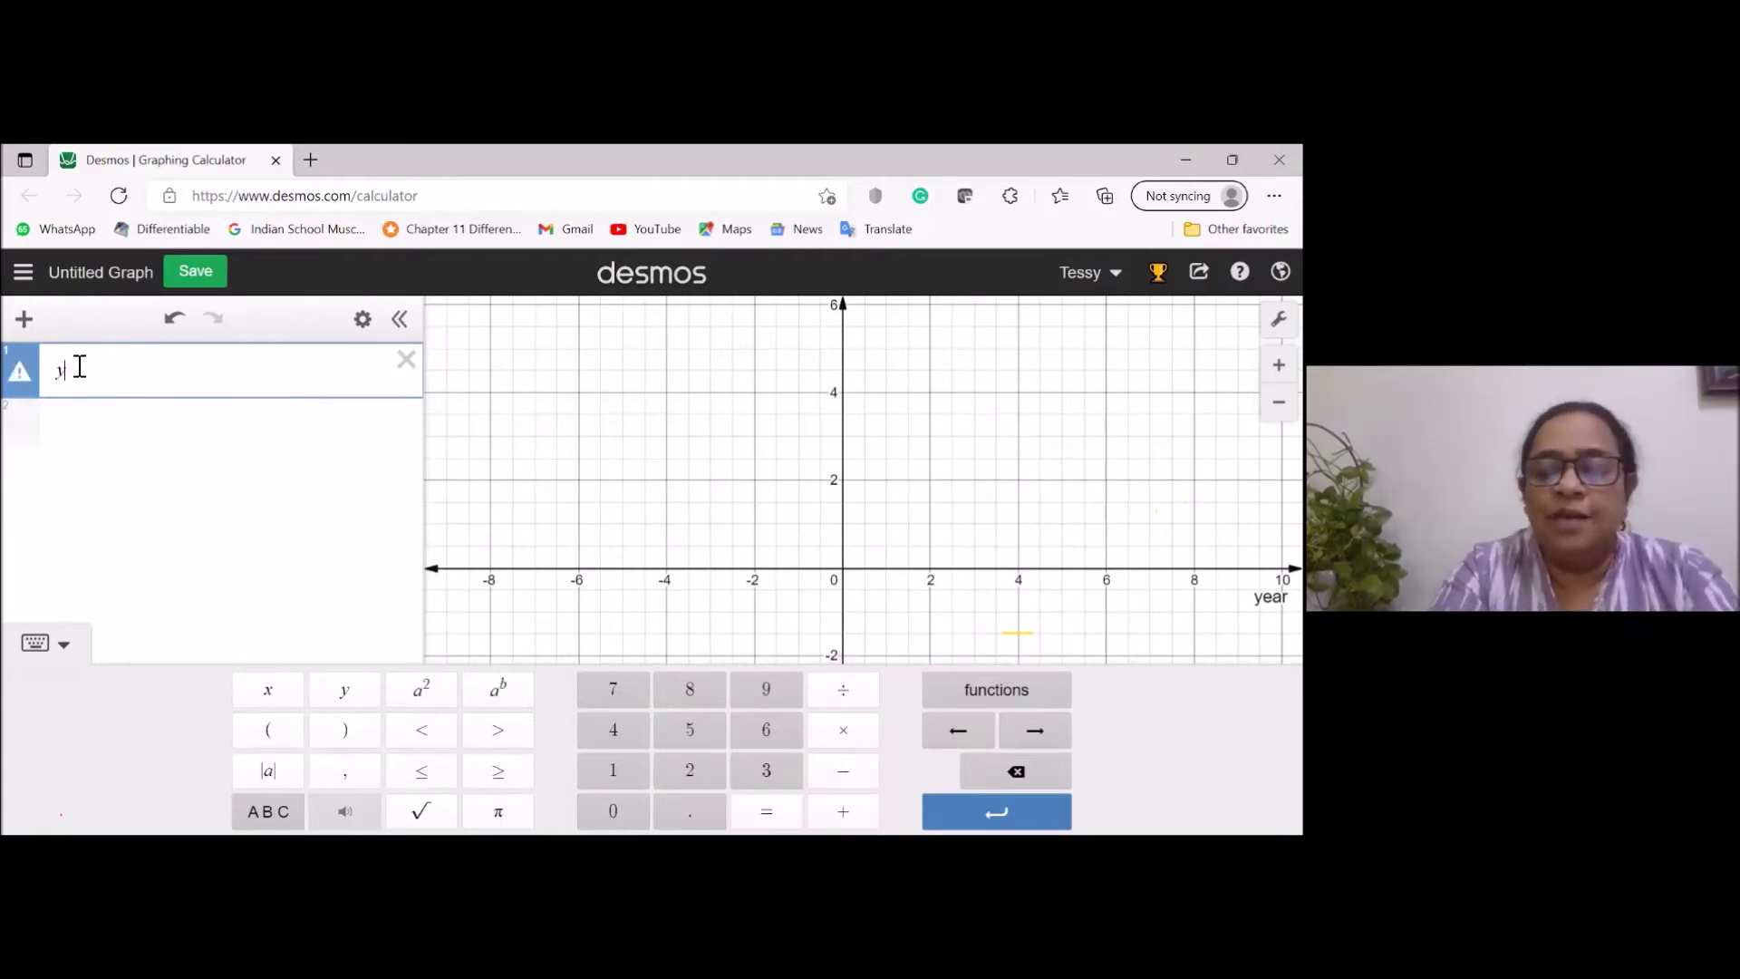
type("=x")
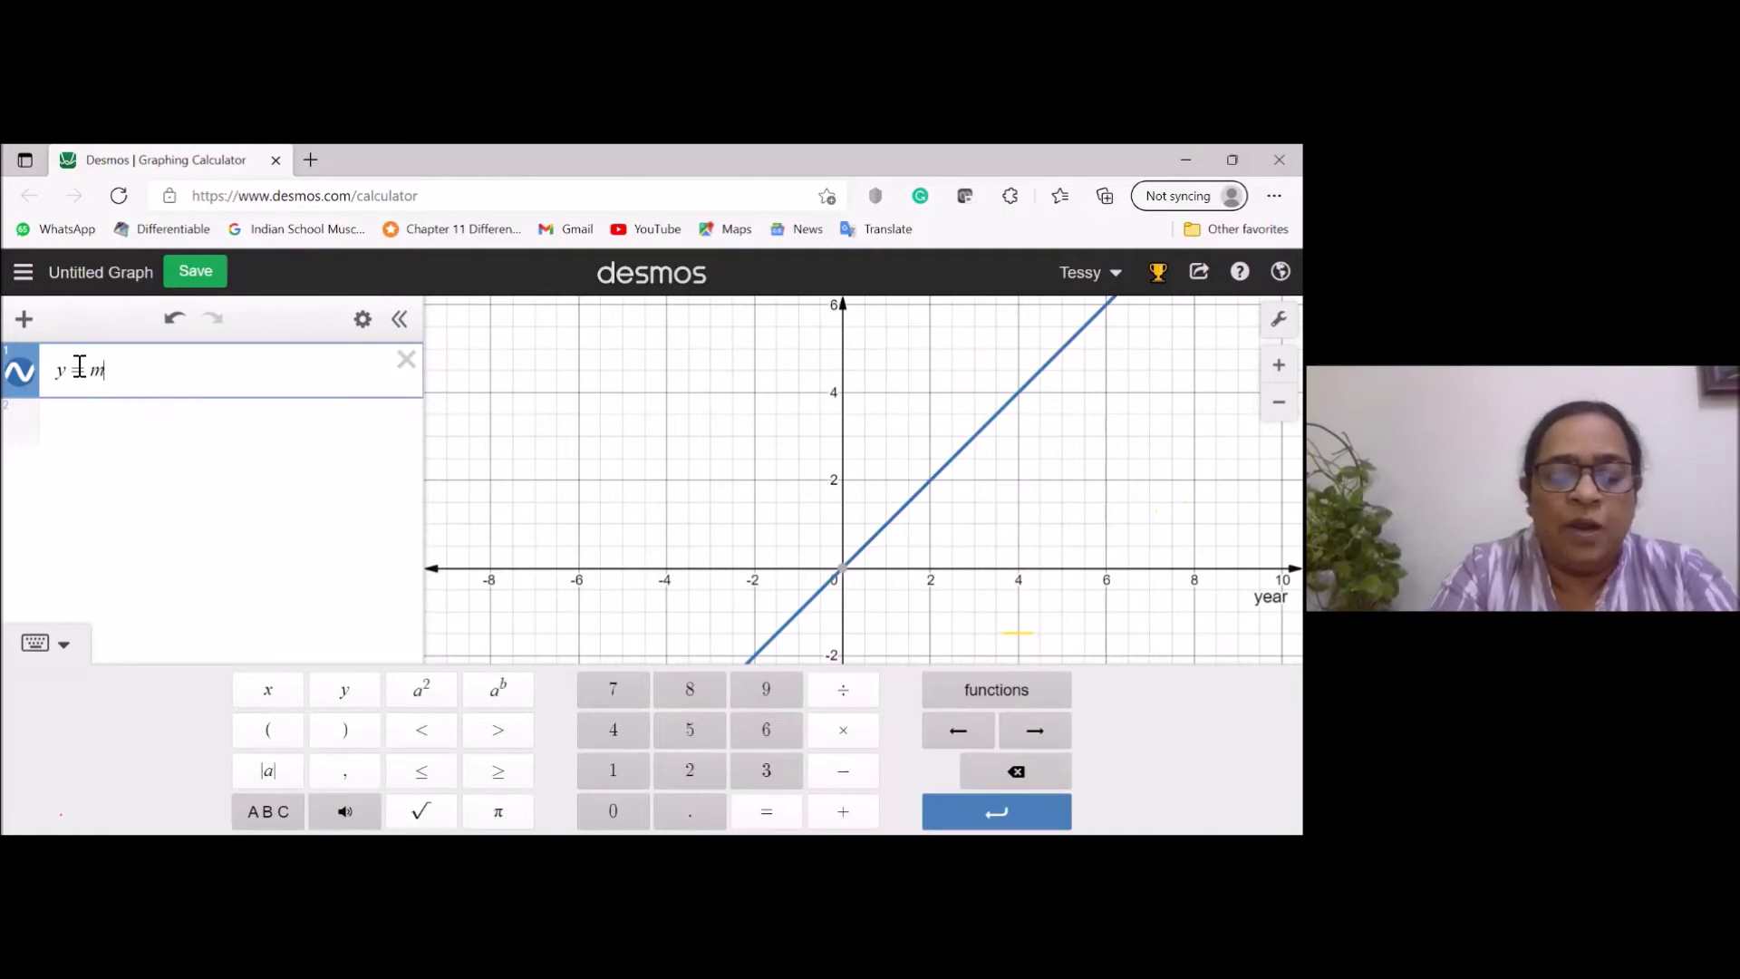
type("x+")
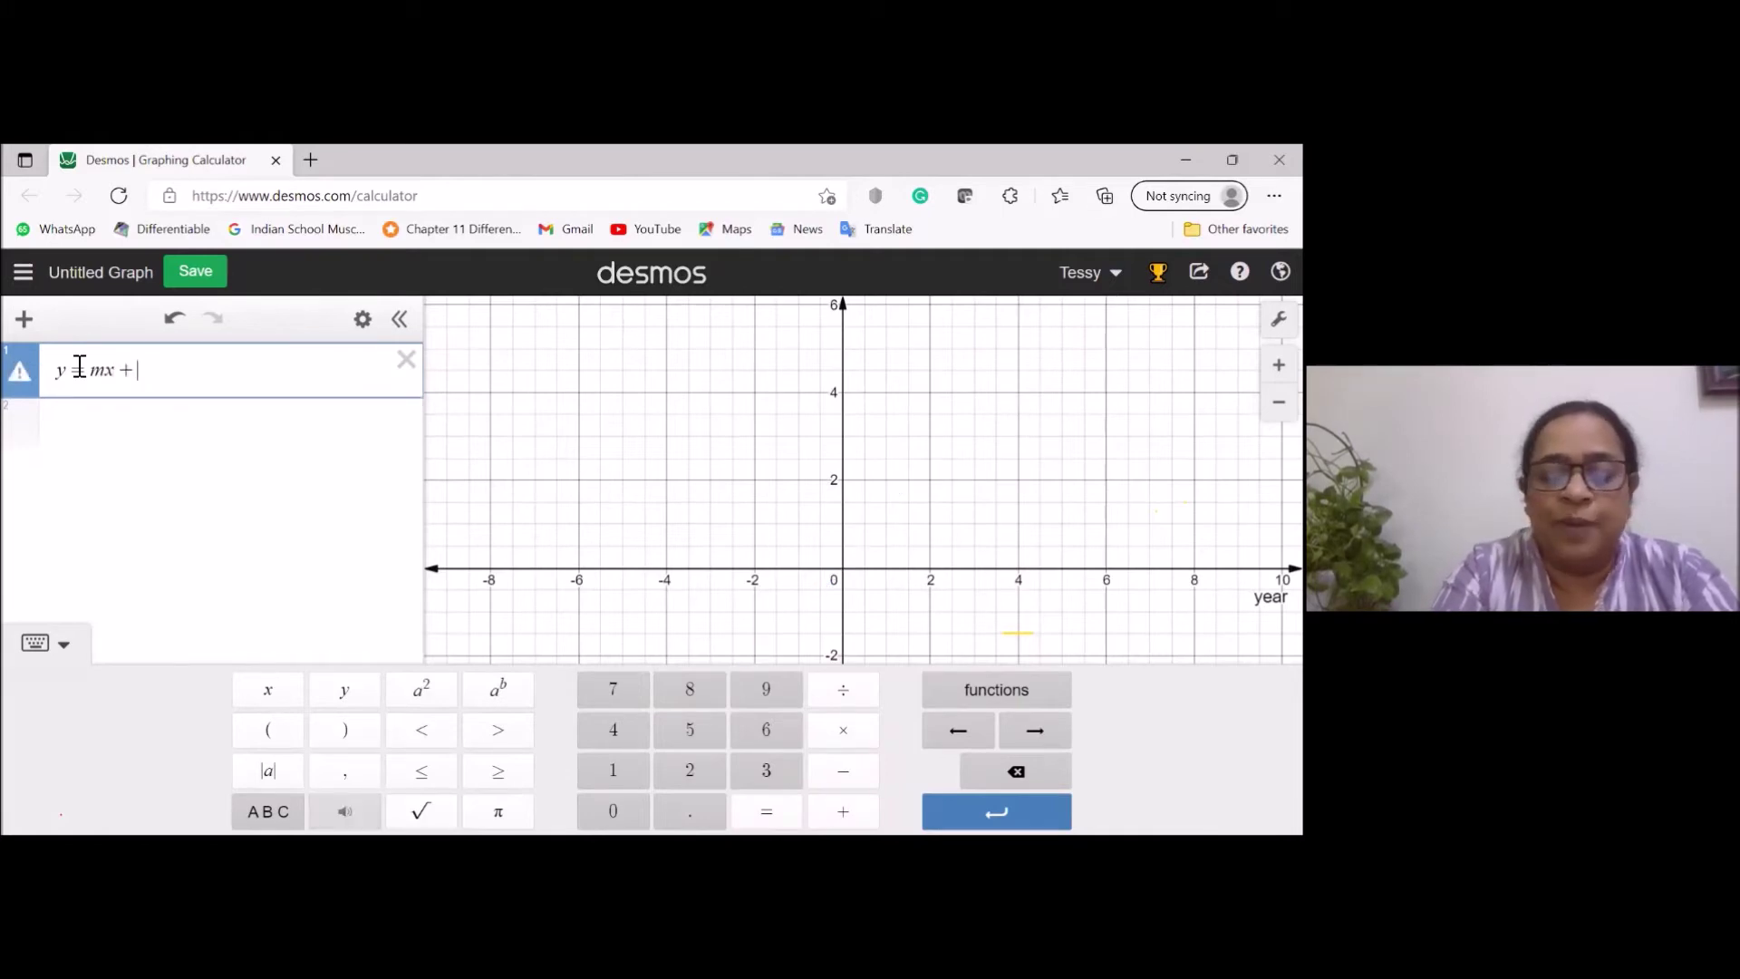
type("c")
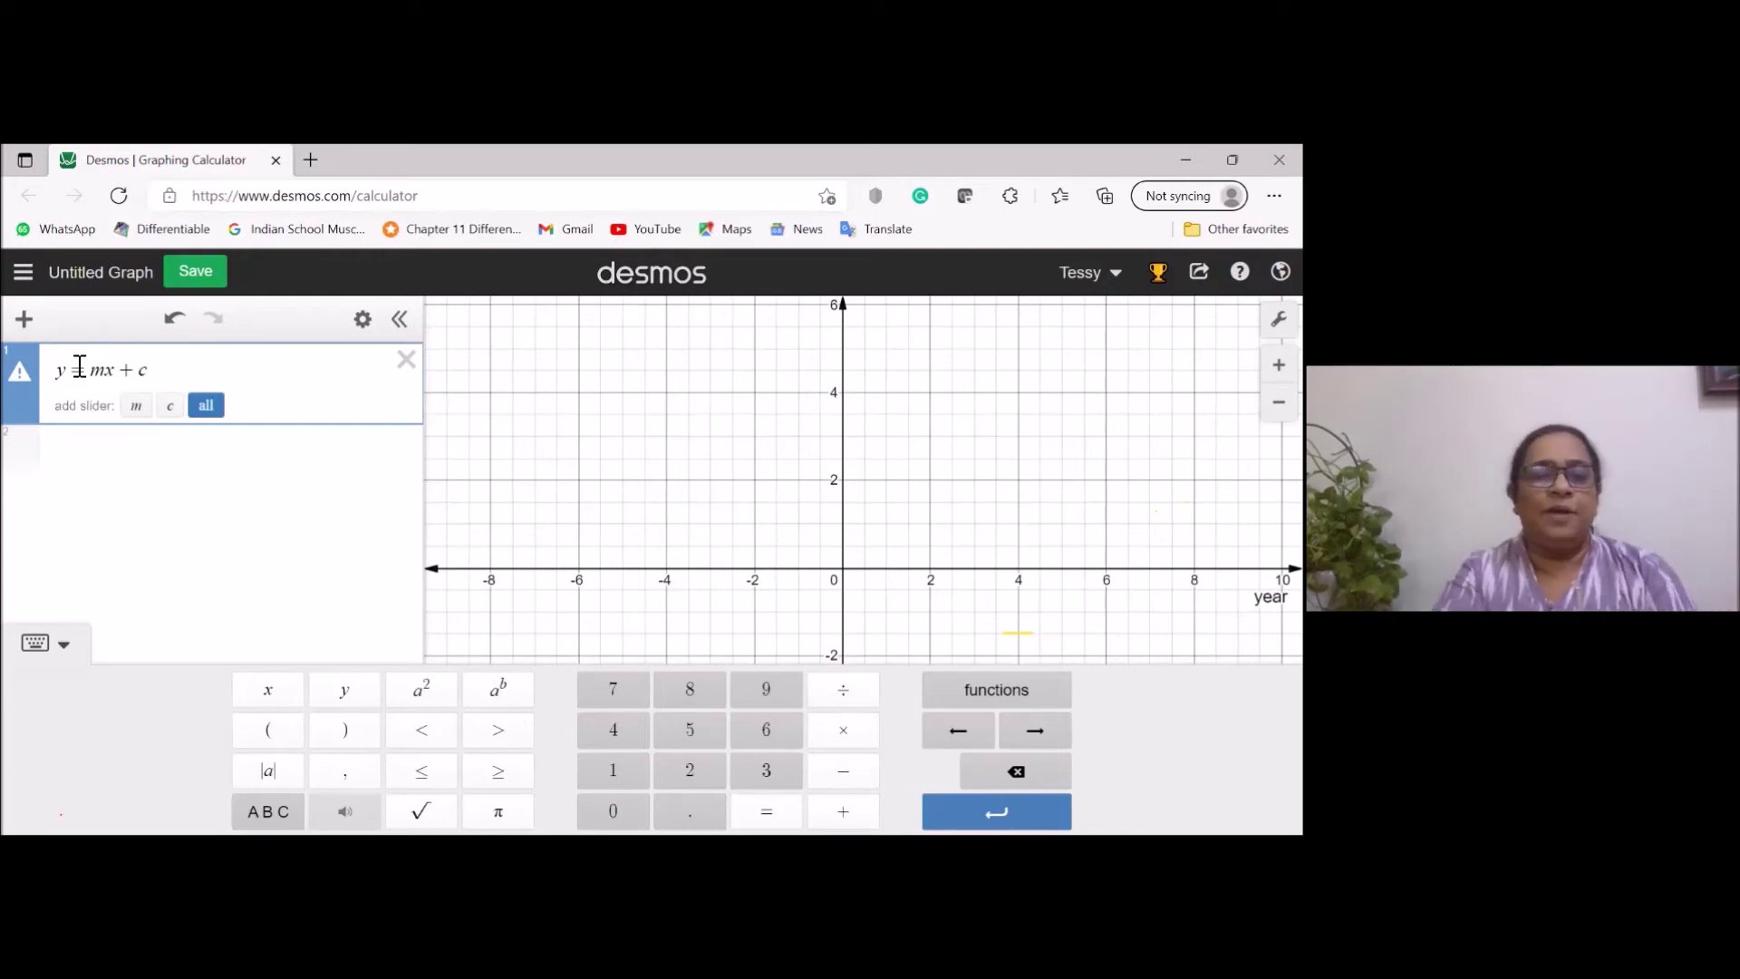
left_click(80, 589)
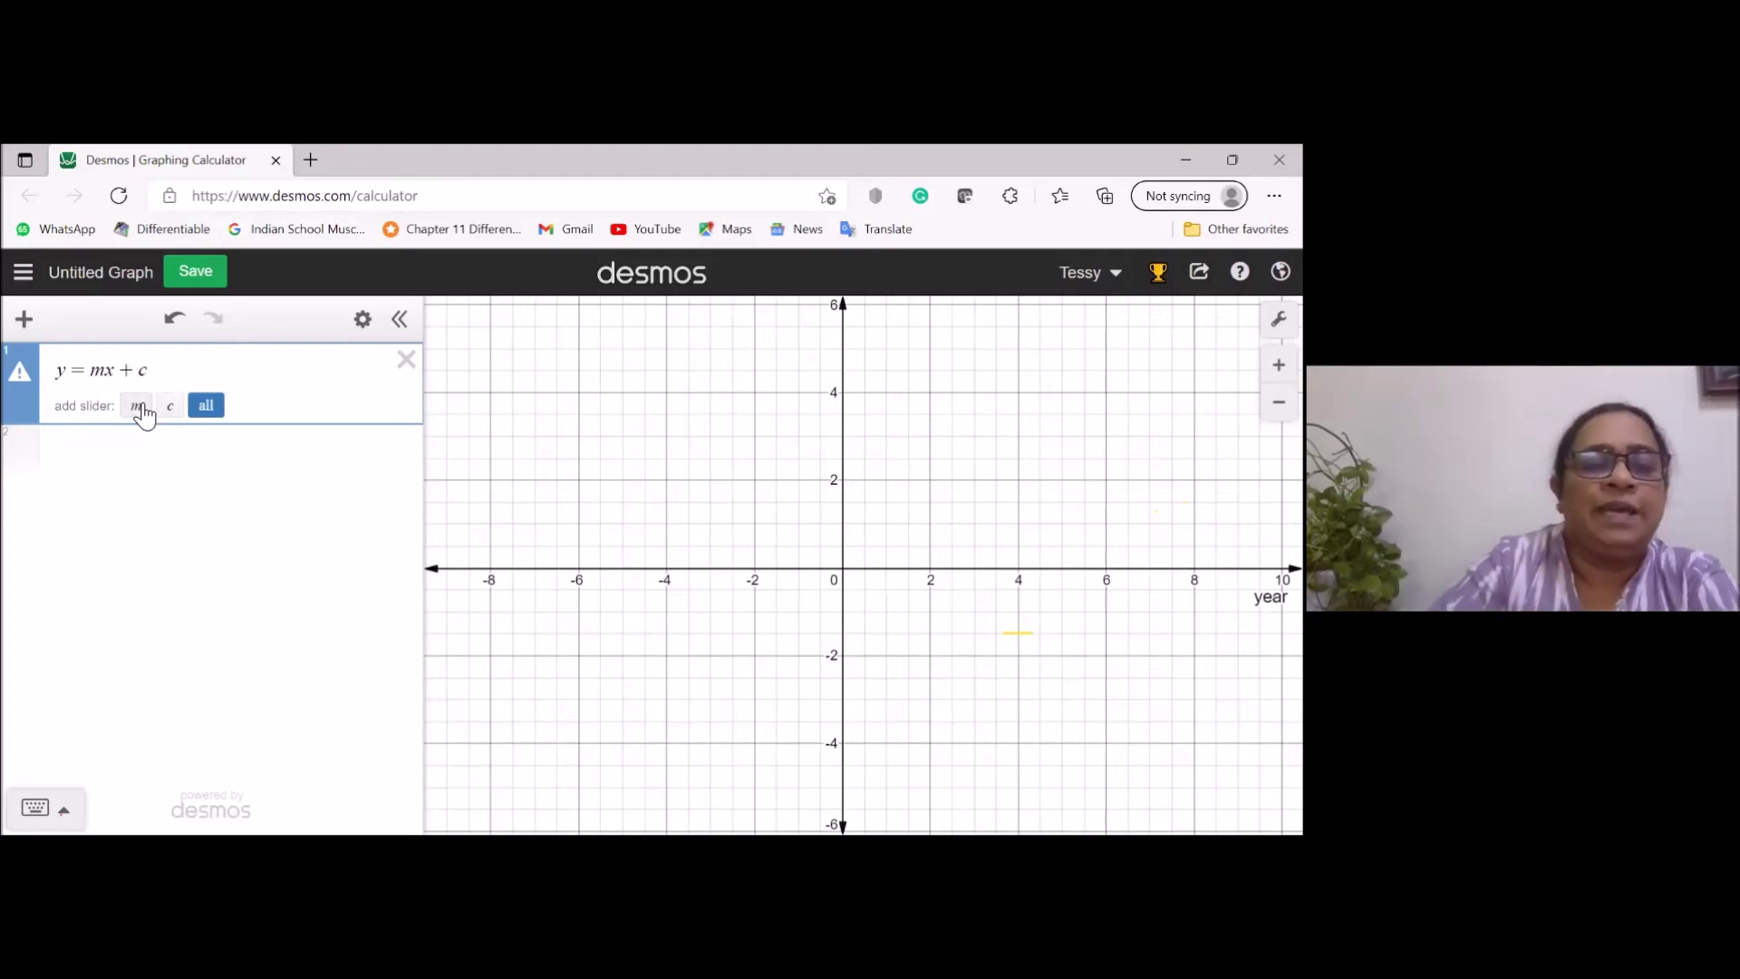
Replace m with 2 and c with 5 so the equation reads y = 2x + 5.
left_click(112, 374)
key("BackSpace")
type("2")
left_click(151, 377)
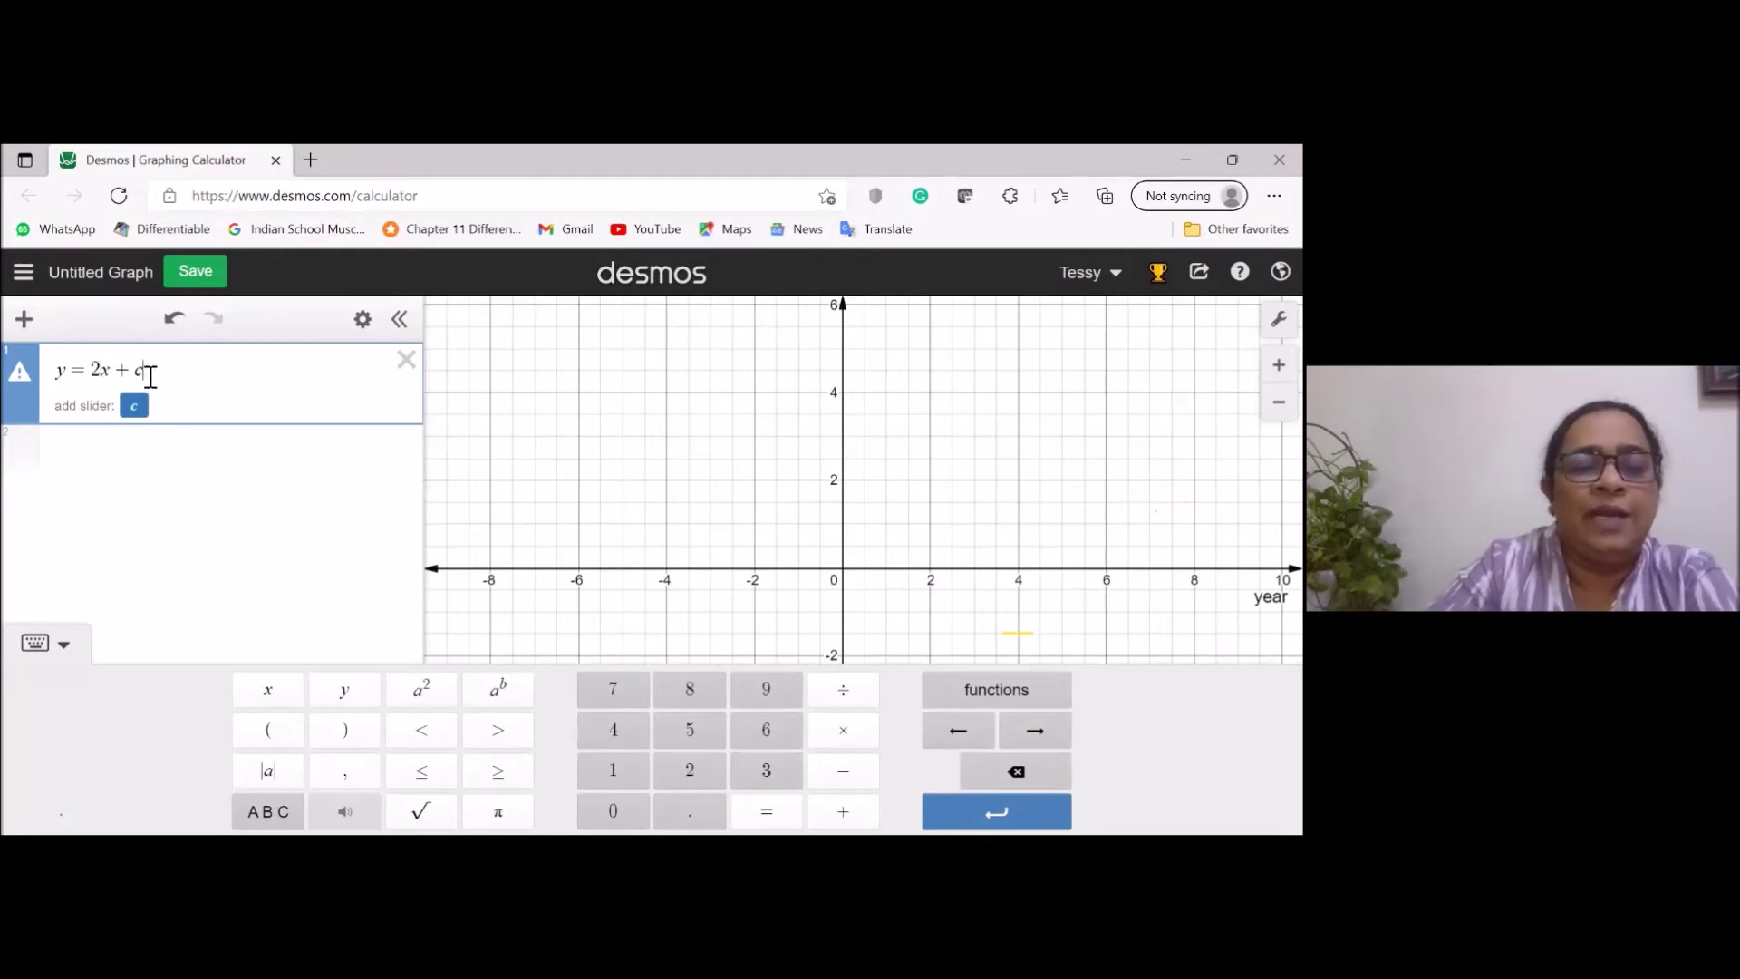
key("BackSpace")
type("5")
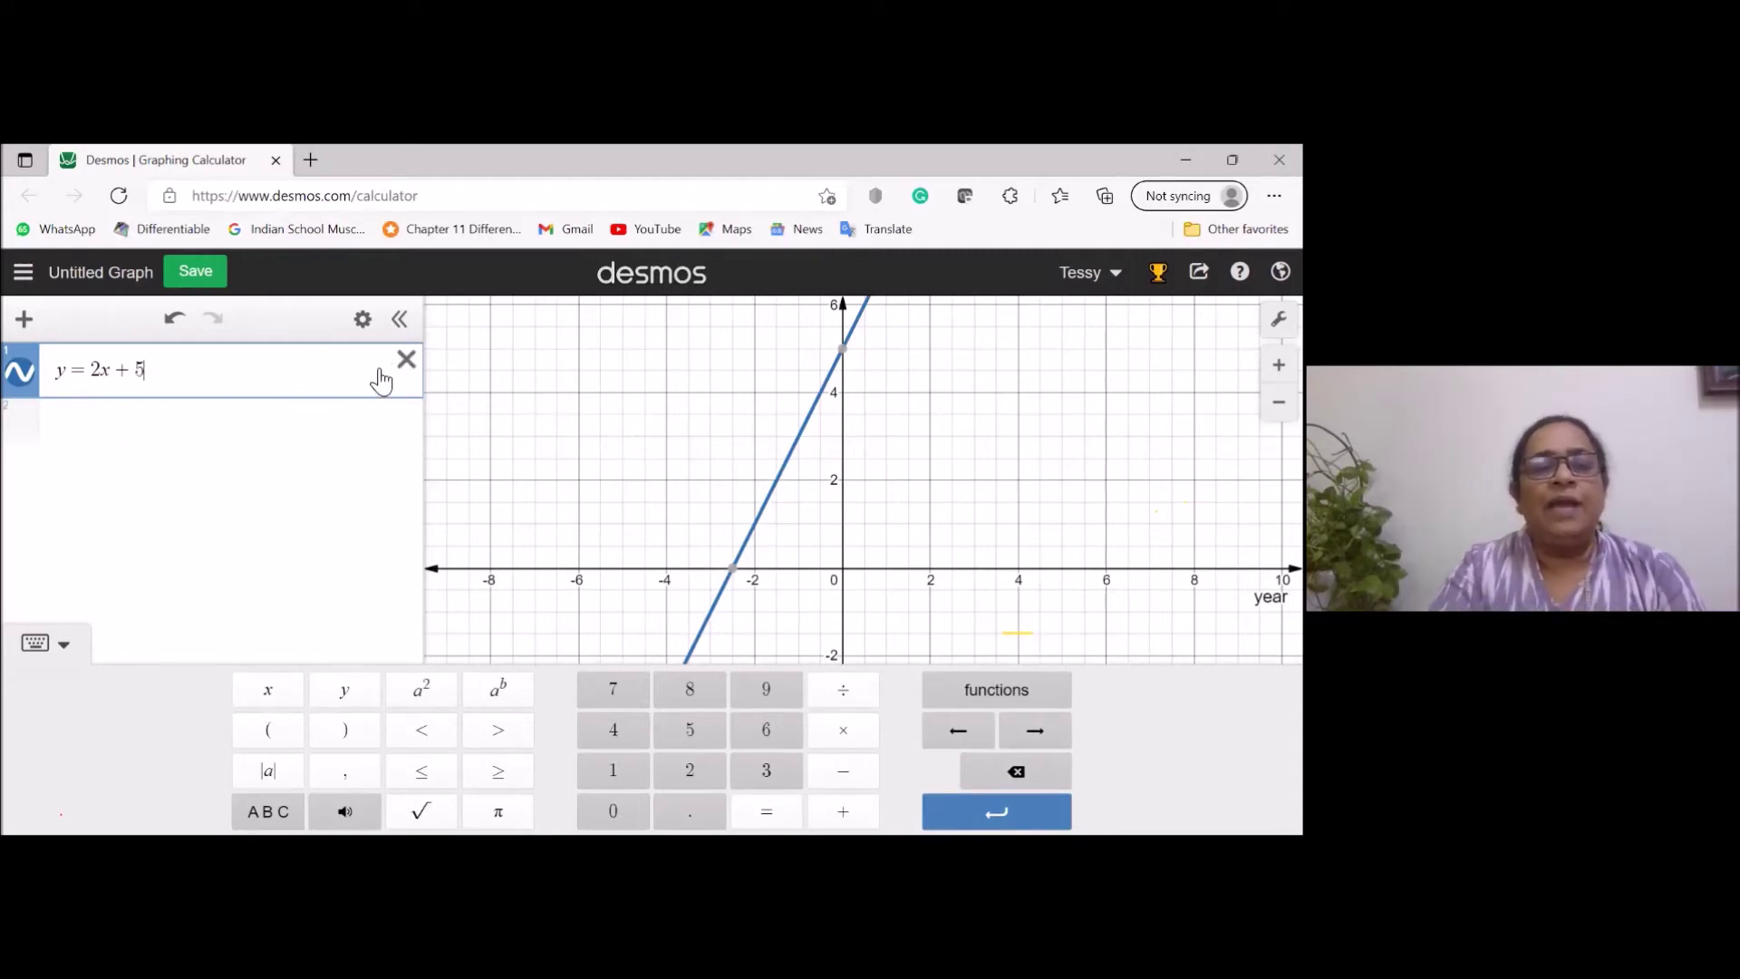
Duplicate the y = 2x + 5 expression and change the copy to y = 2x + 6.
left_click(364, 323)
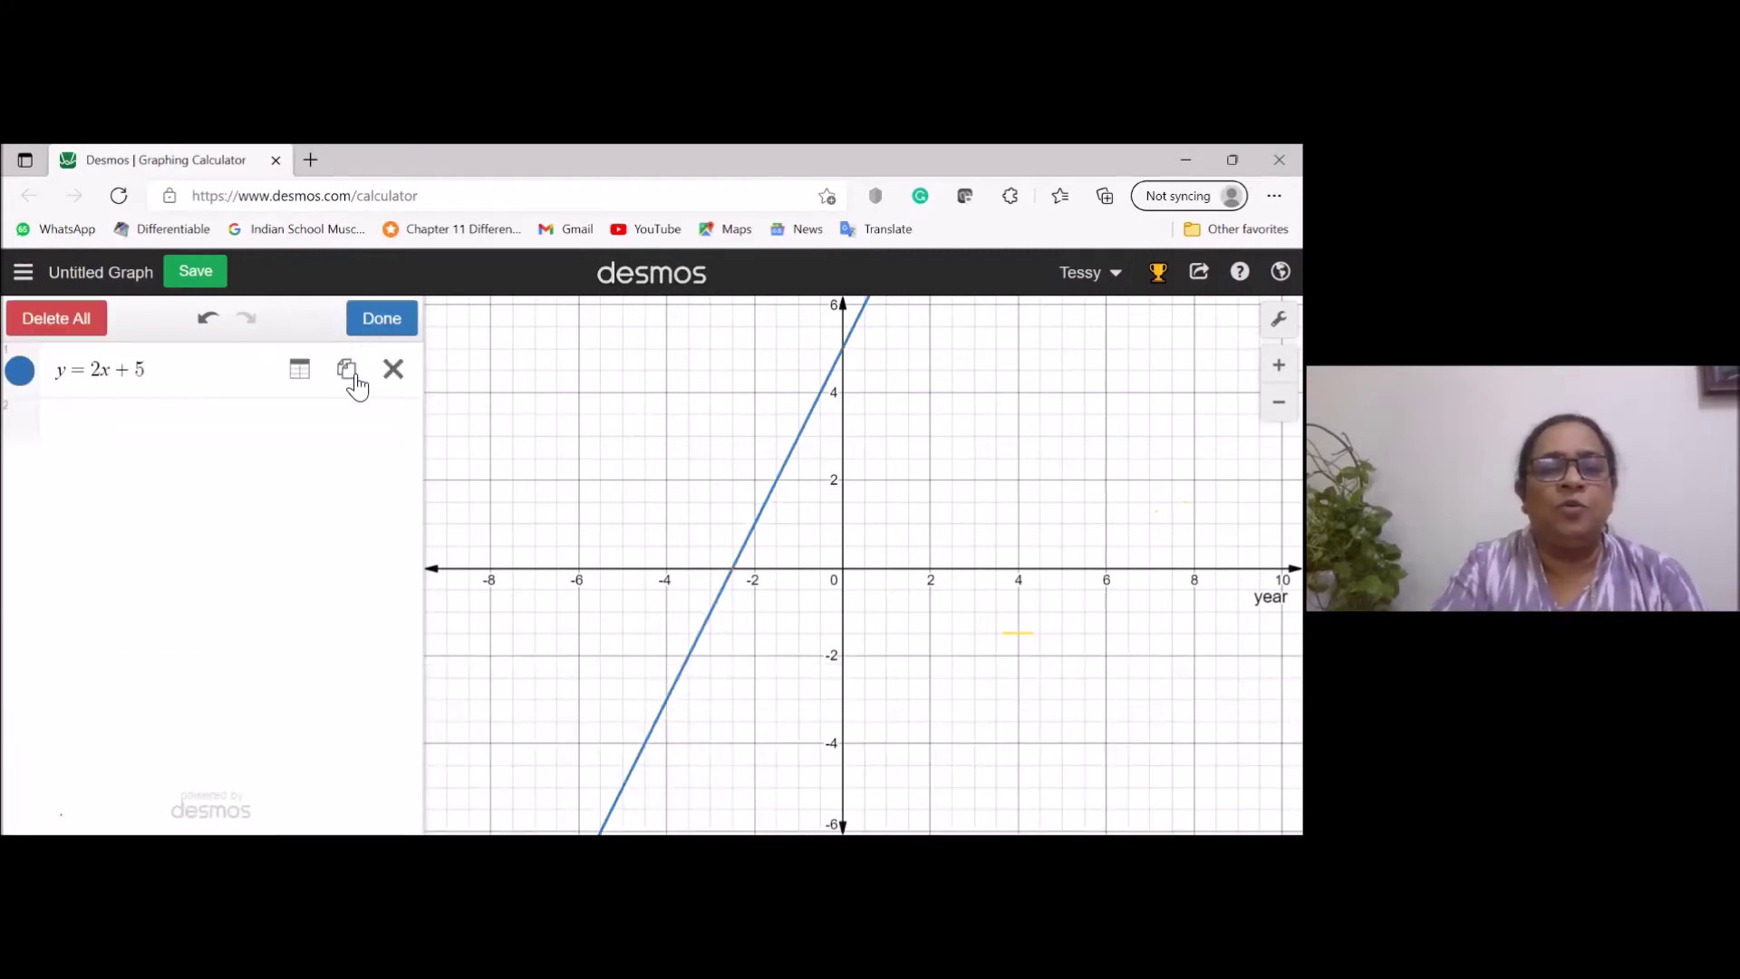
left_click(352, 380)
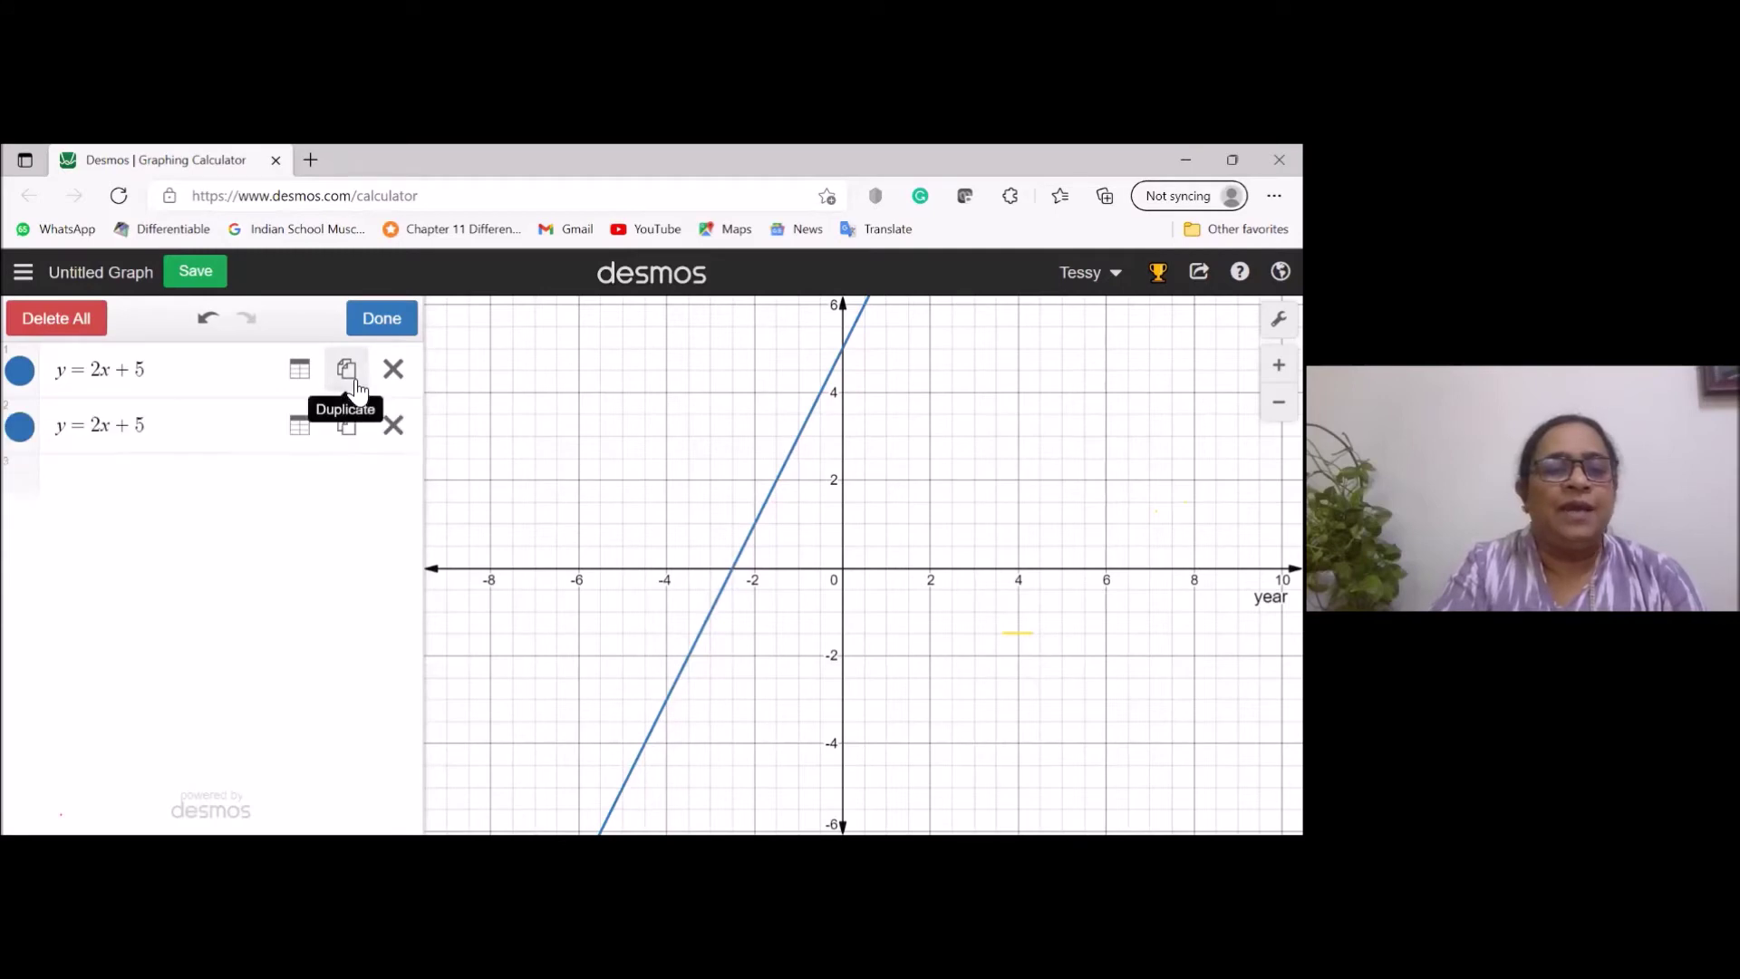
left_click(148, 429)
key("BackSpace")
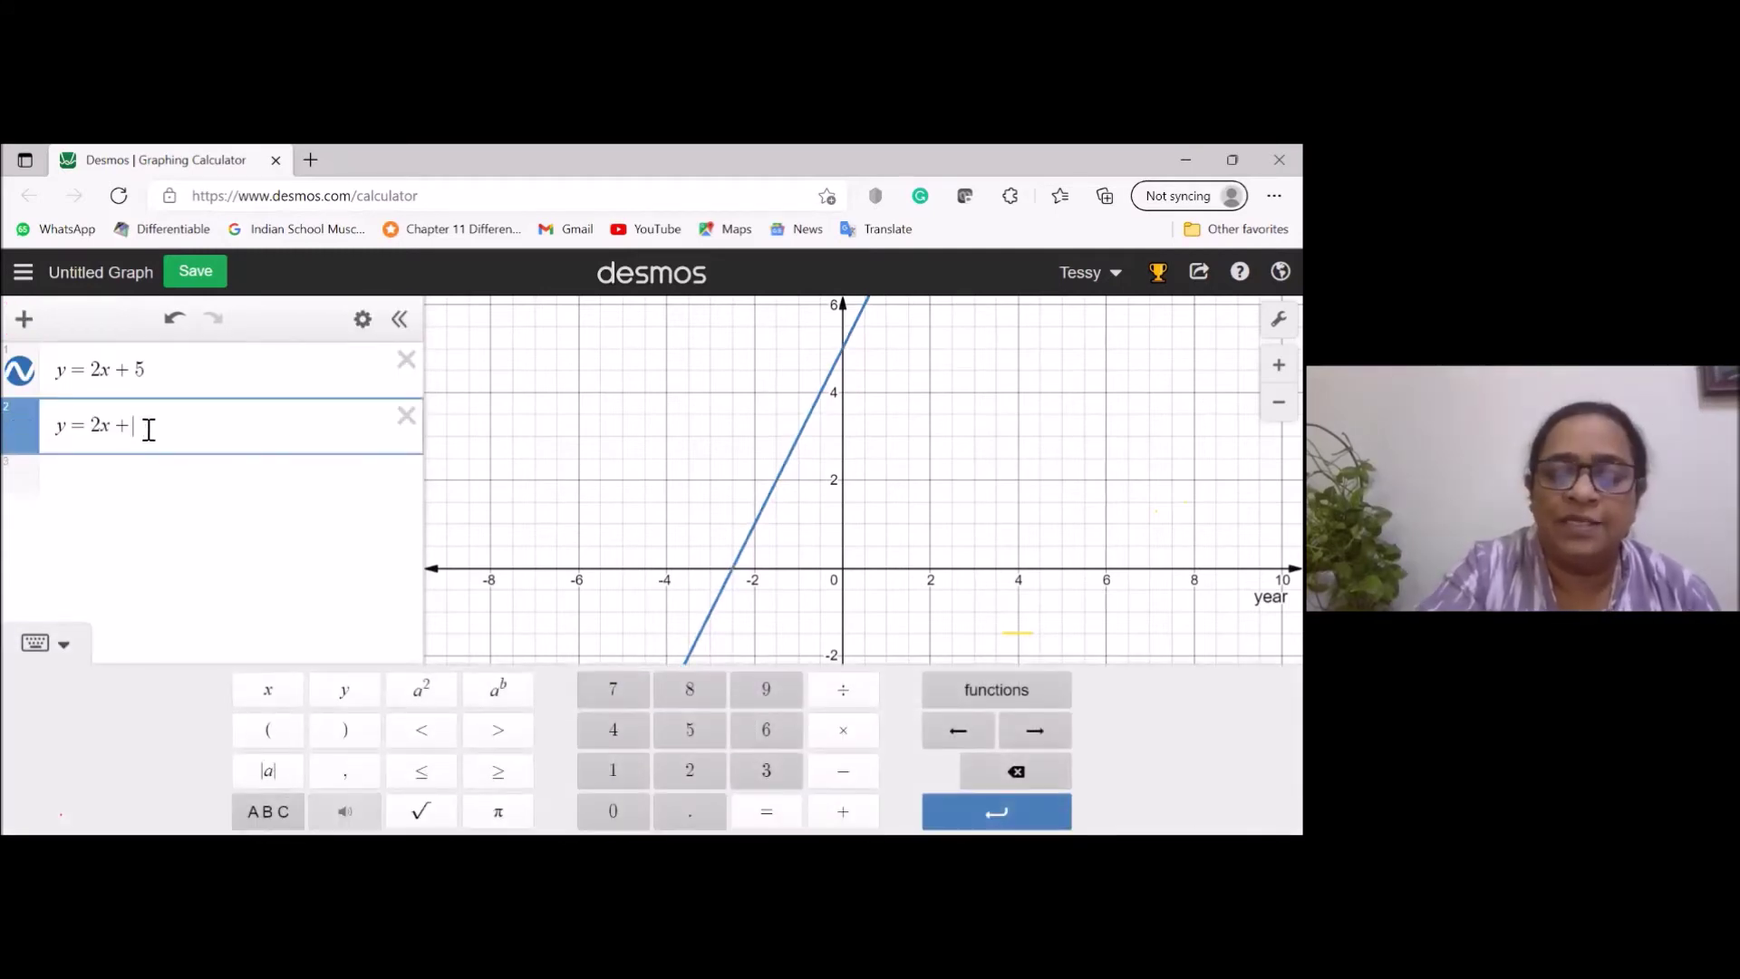
type("6")
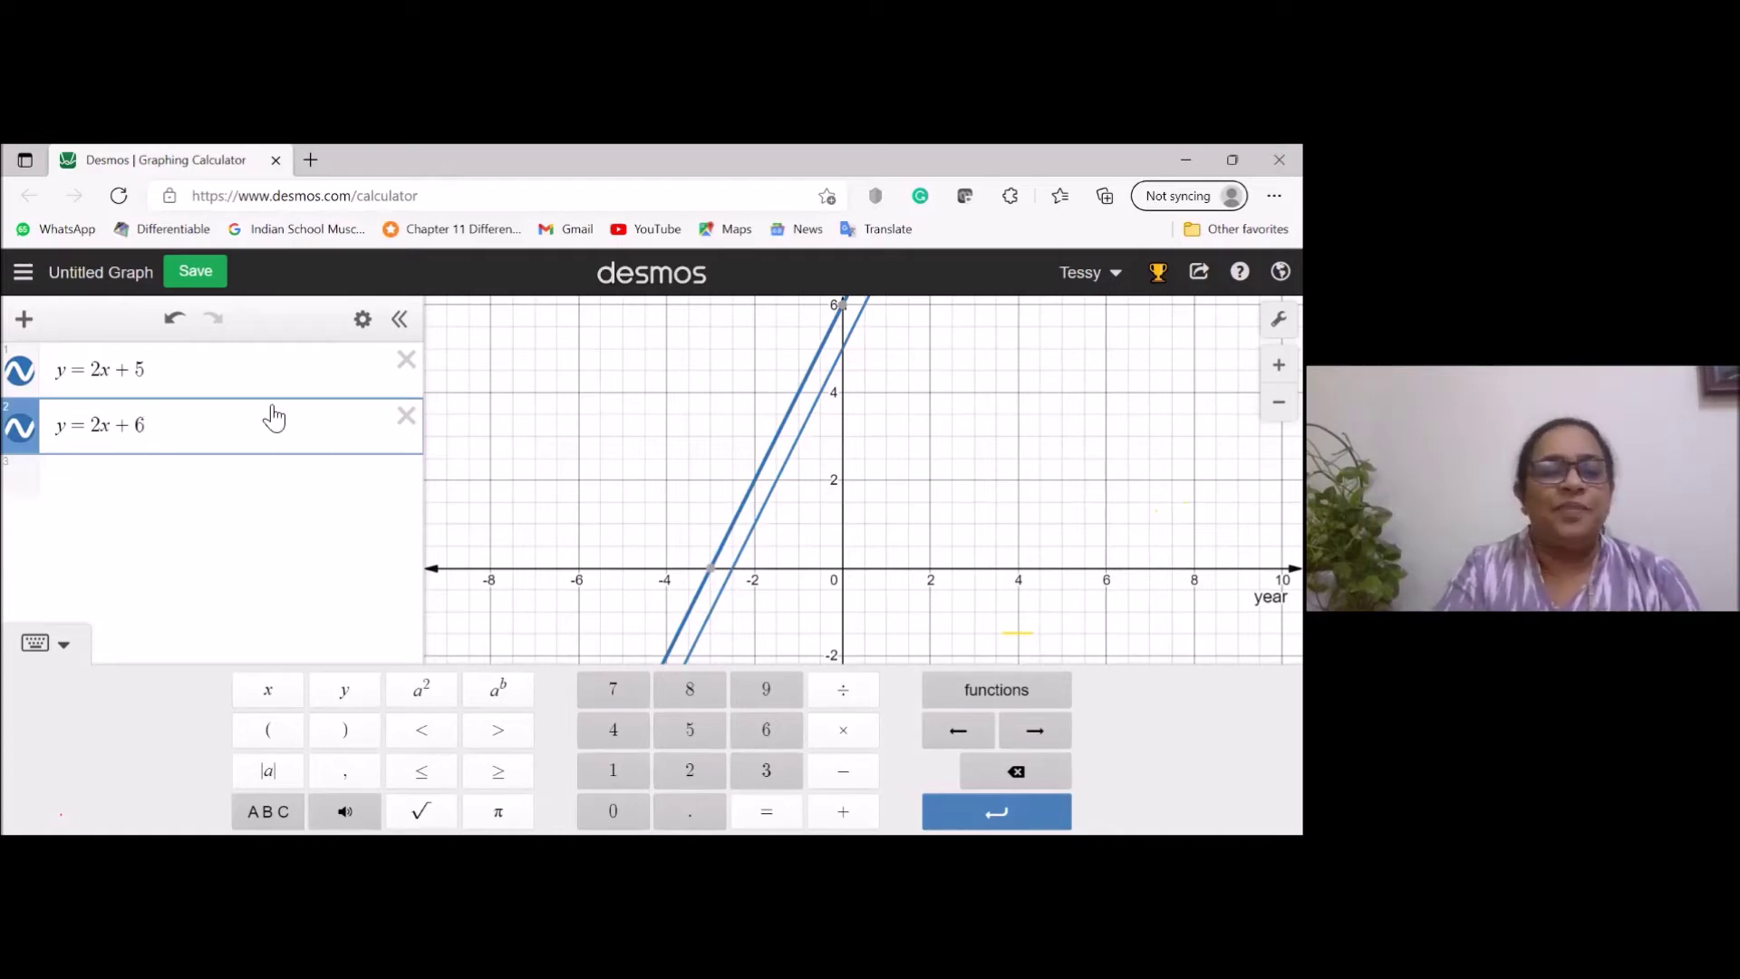
Copy y = 2x + 6 into the third expression line and change its constant to −2.
left_click(61, 426)
left_click_drag(106, 429, 174, 428)
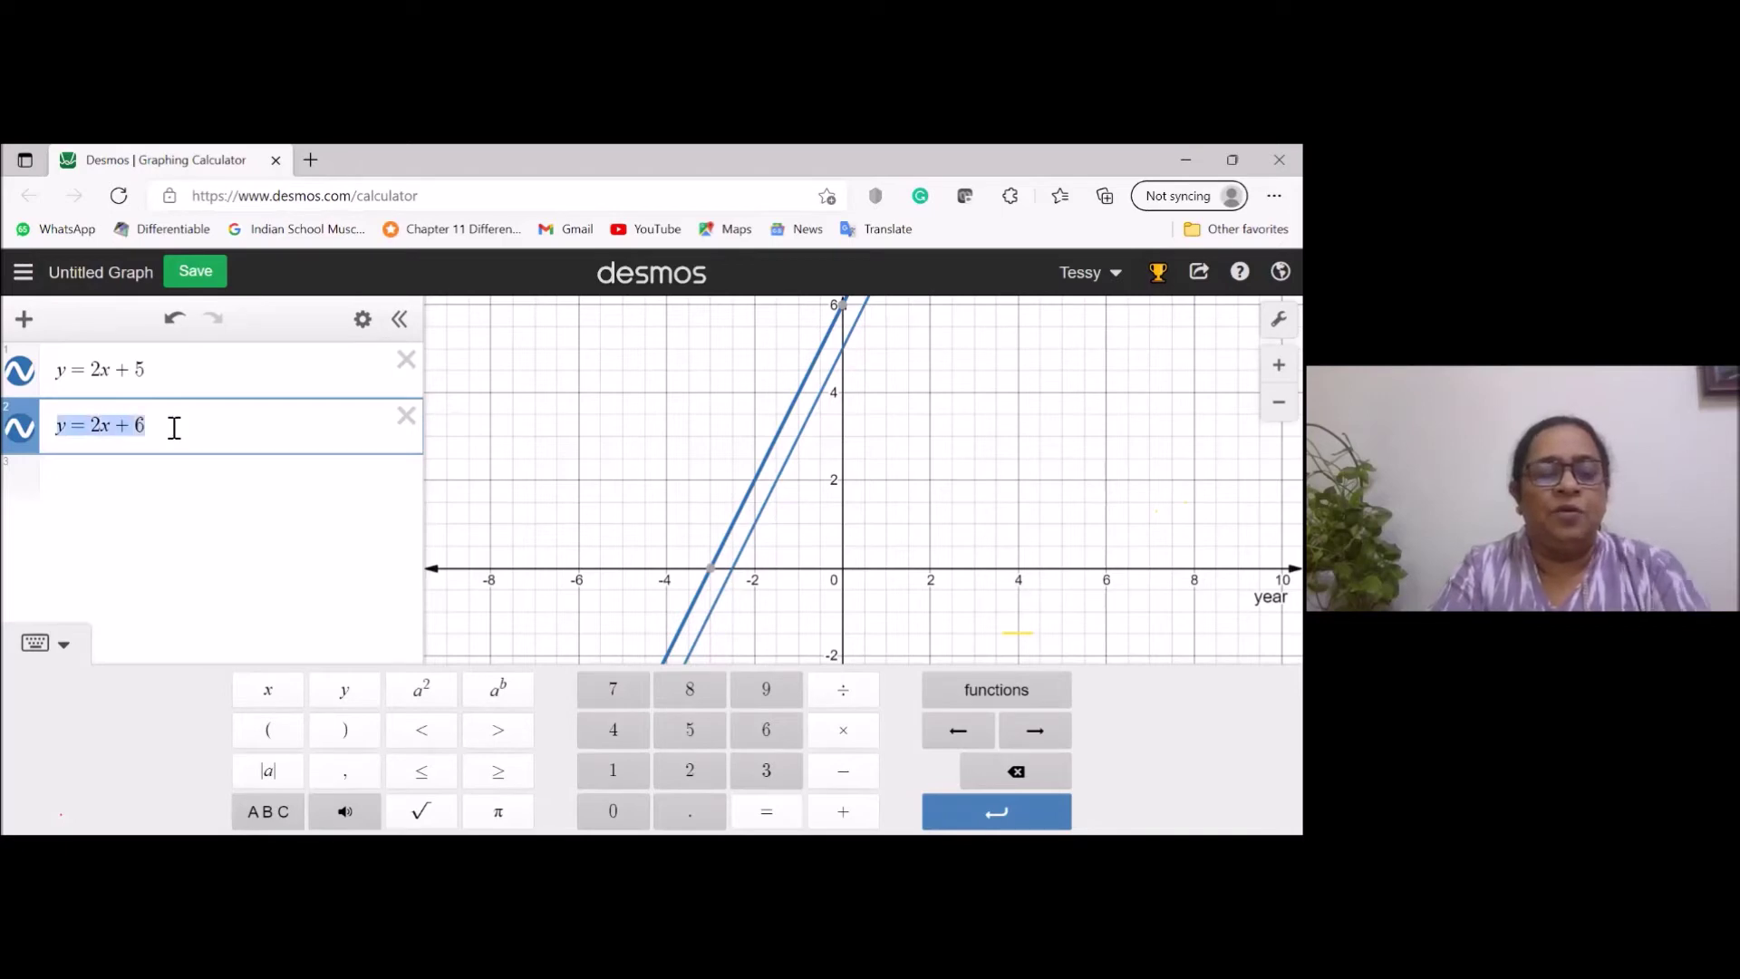
left_click(90, 475)
type("y=2x+6")
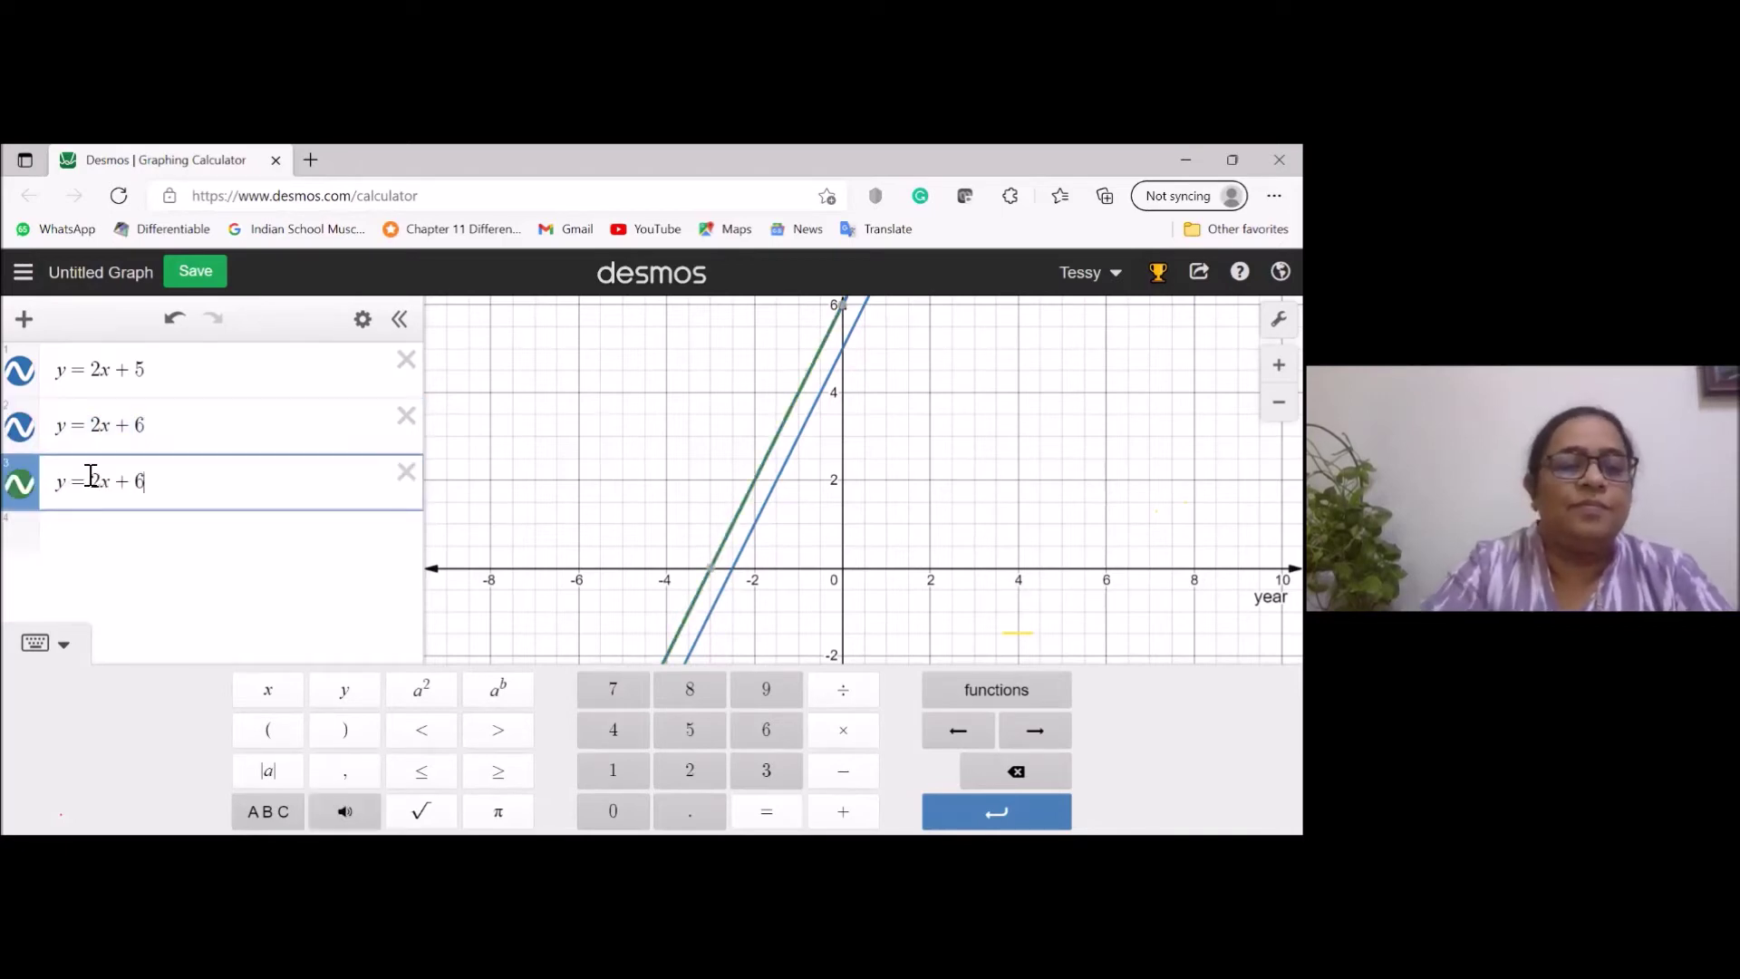
key("BackSpace")
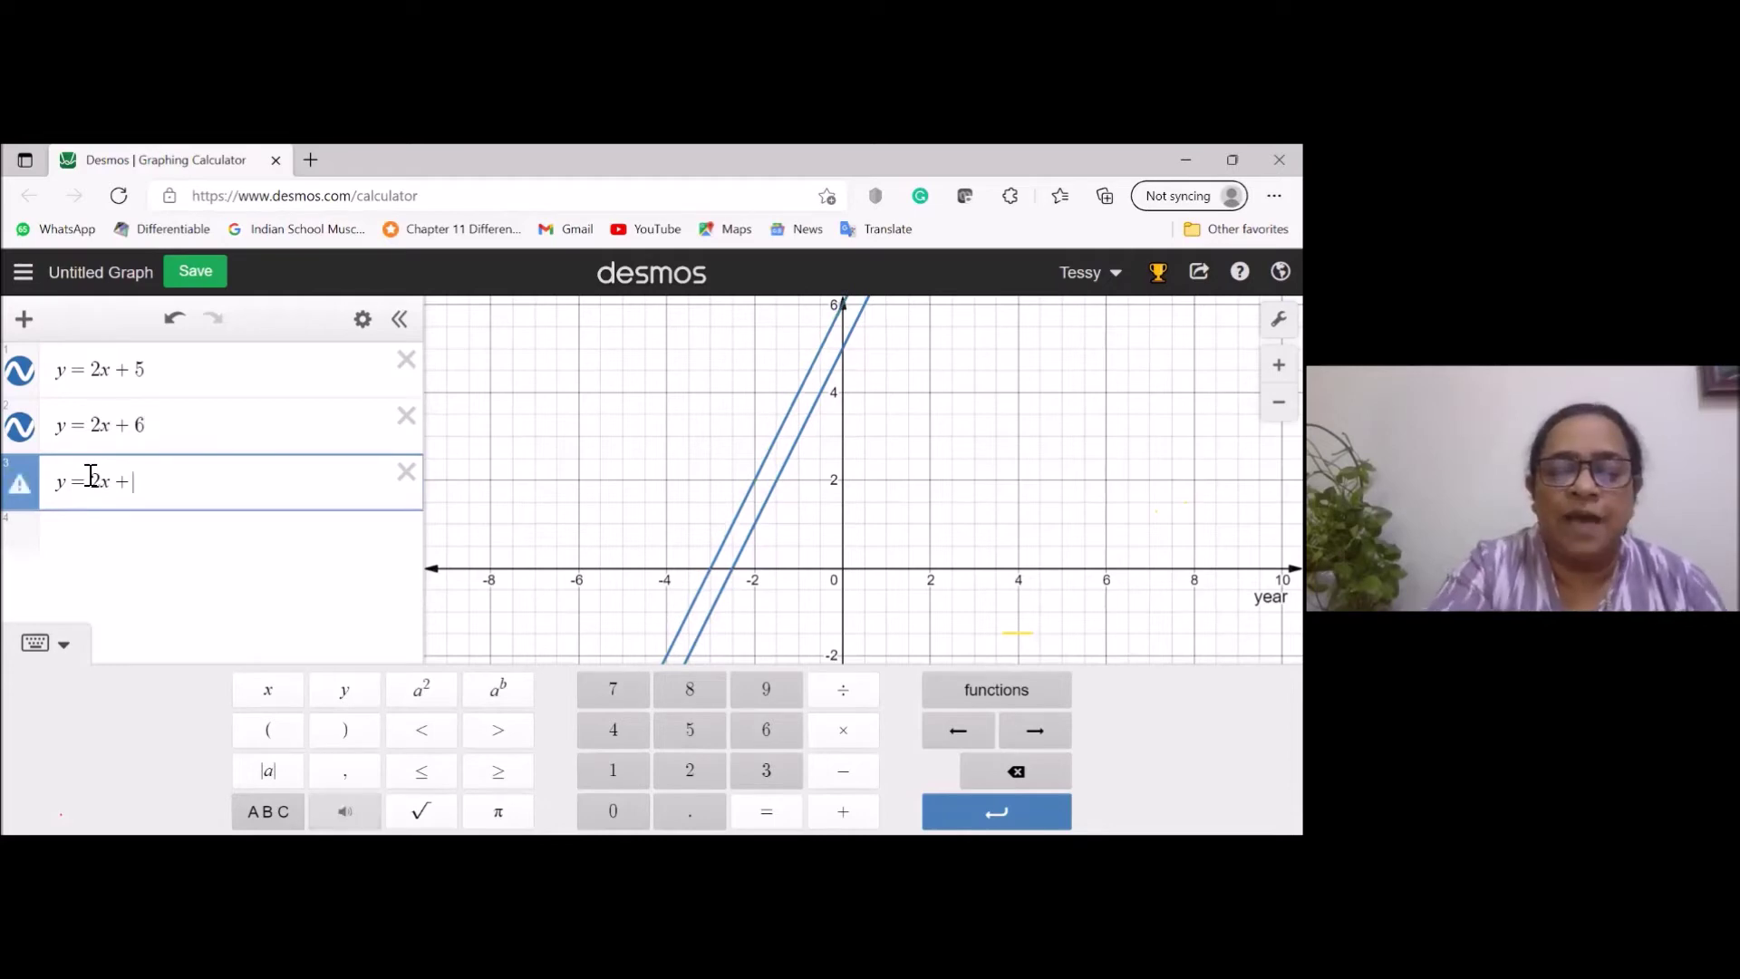
type("-")
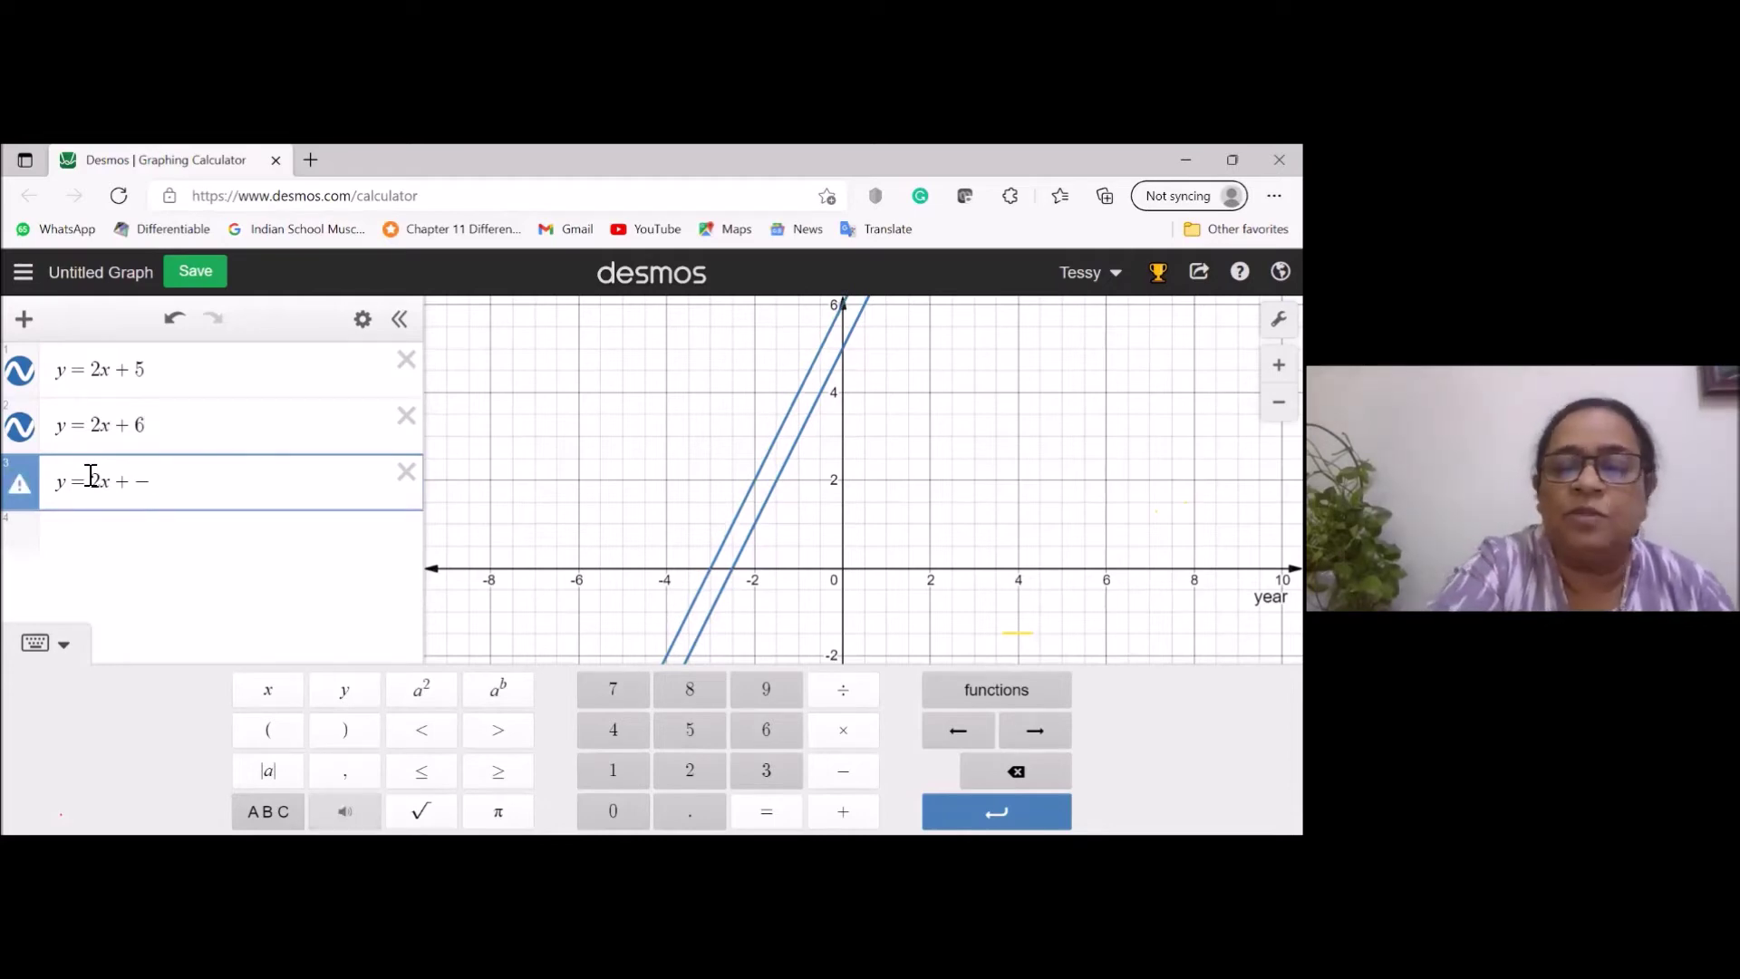
type("2")
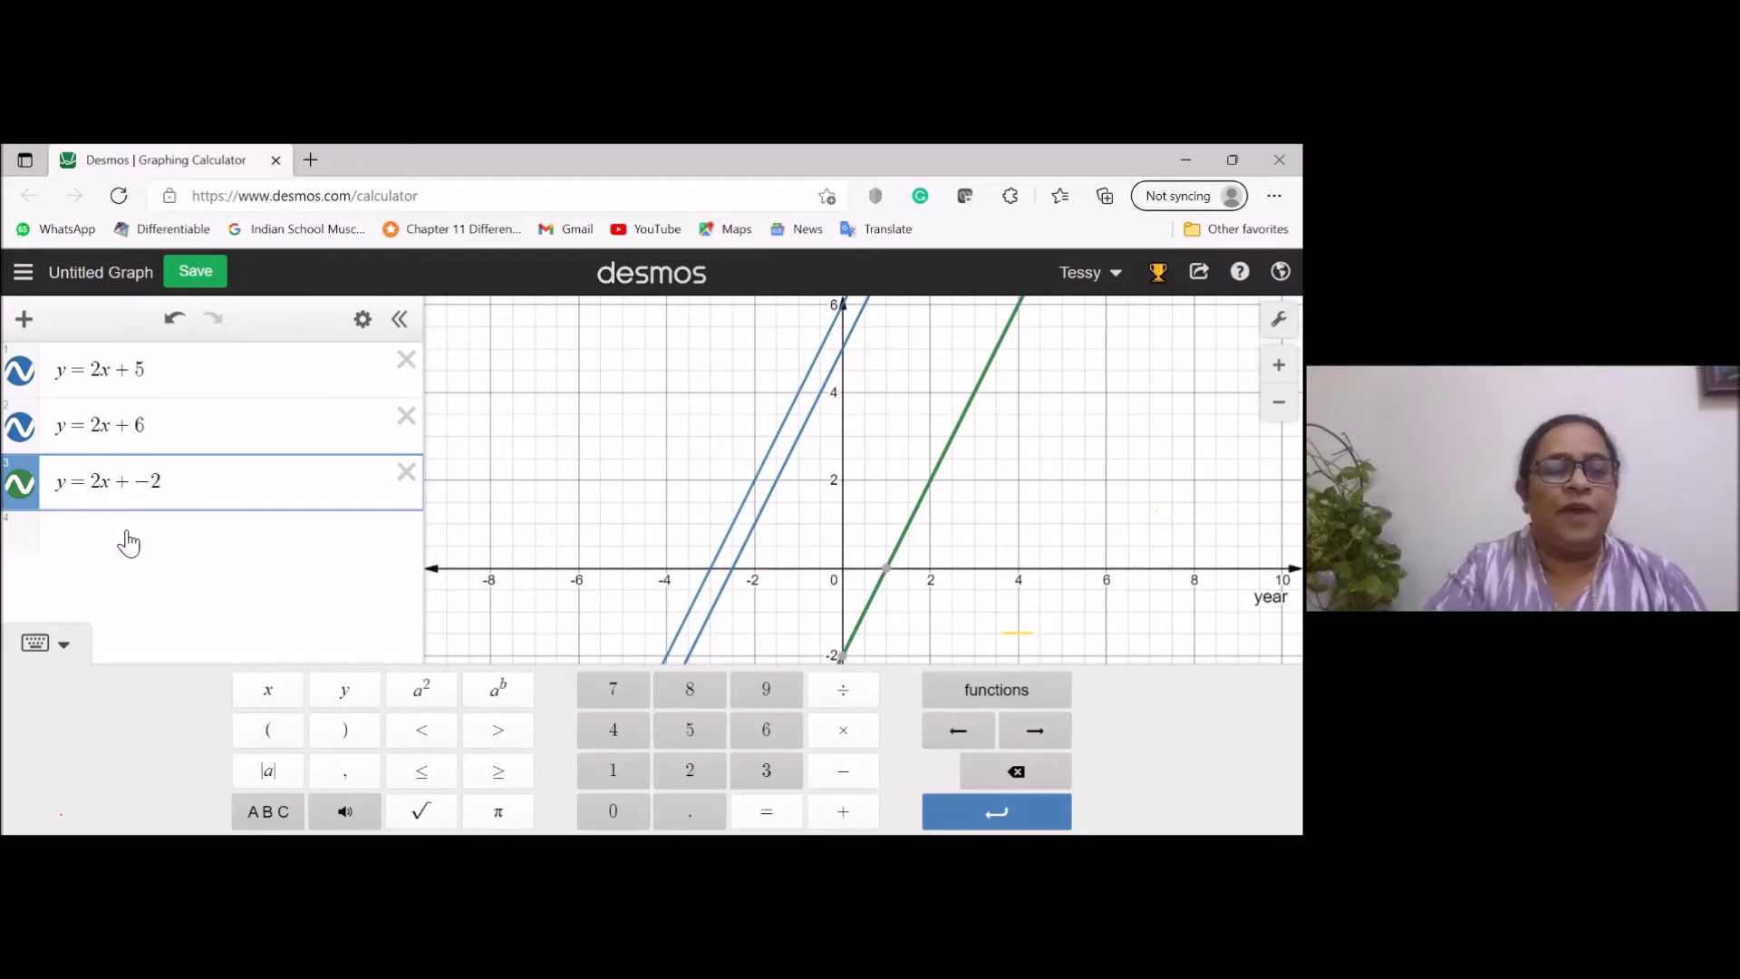
Paste y = 2x + 6 into the fourth expression line and change its slope to −2.
left_click(101, 536)
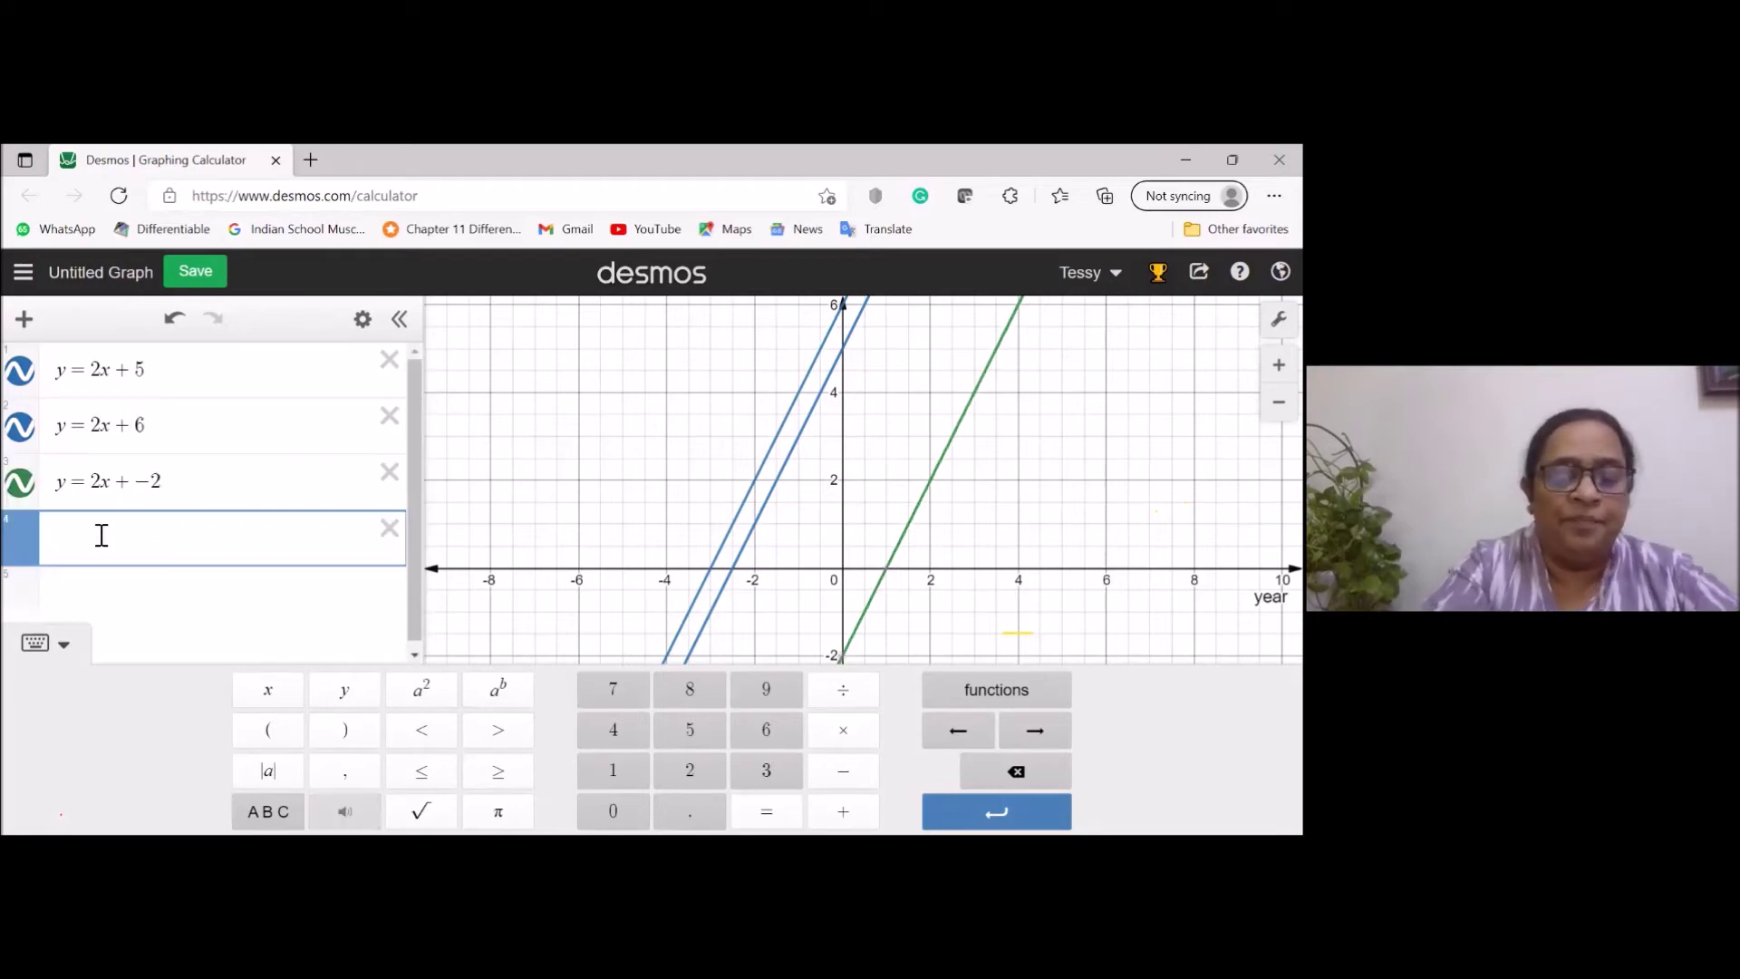
type("y=2x+6")
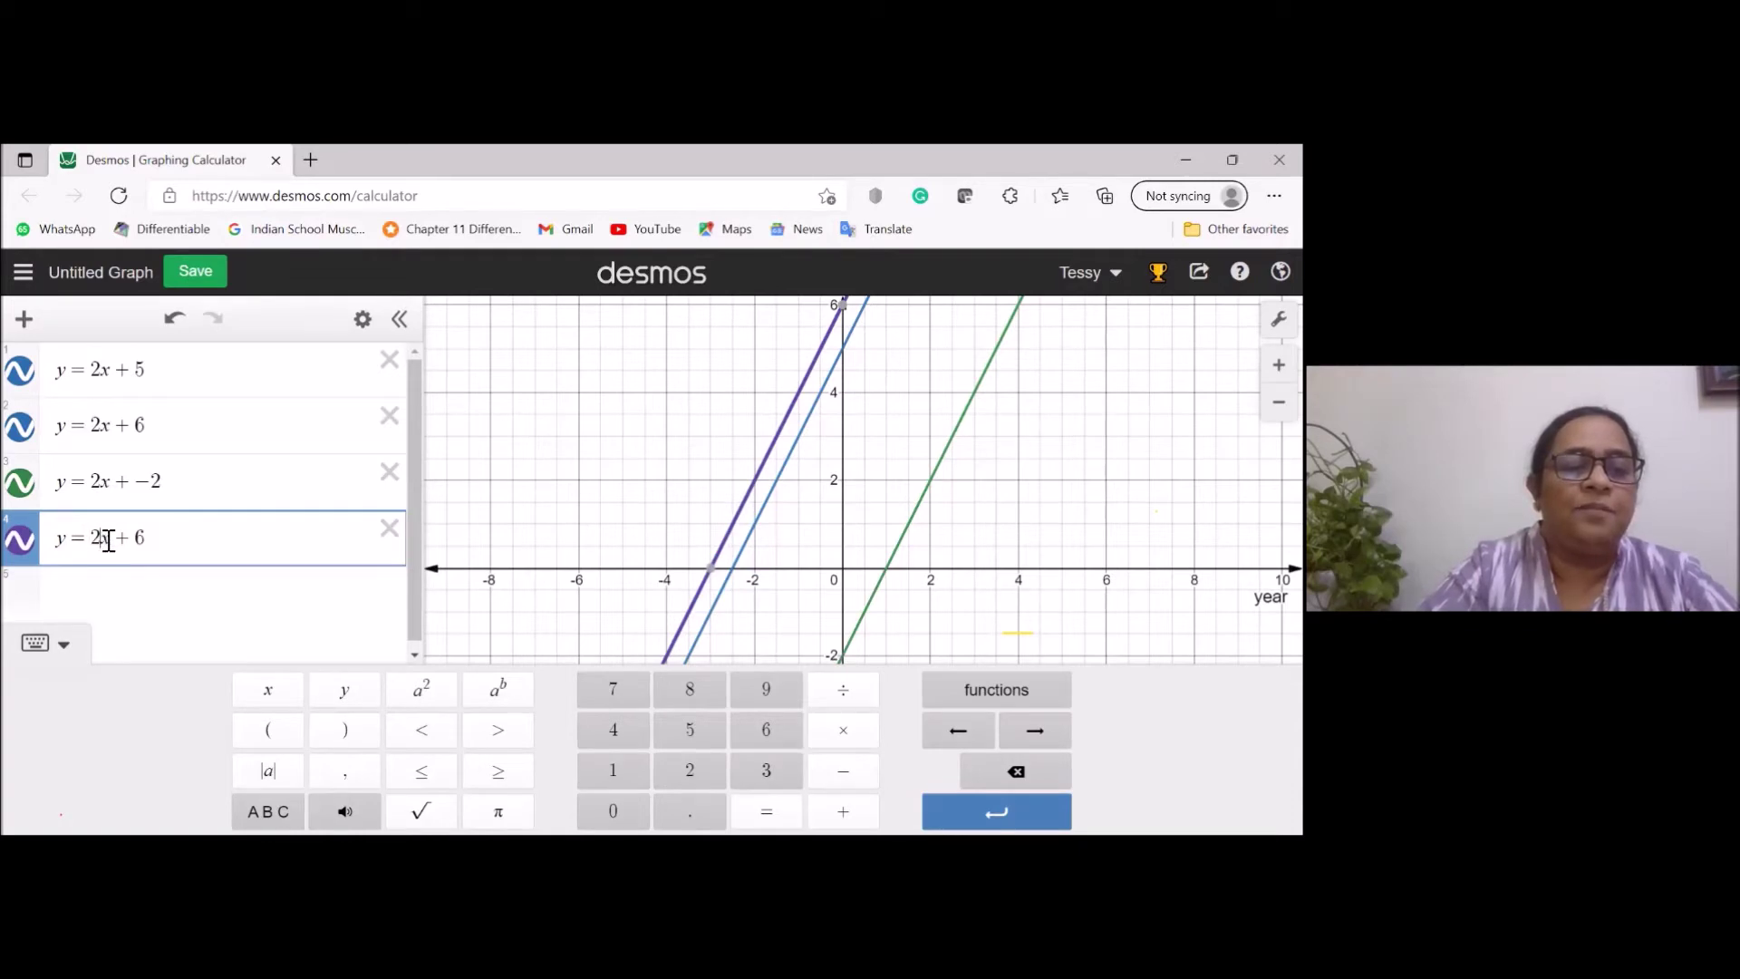
left_click(108, 541)
key("BackSpace")
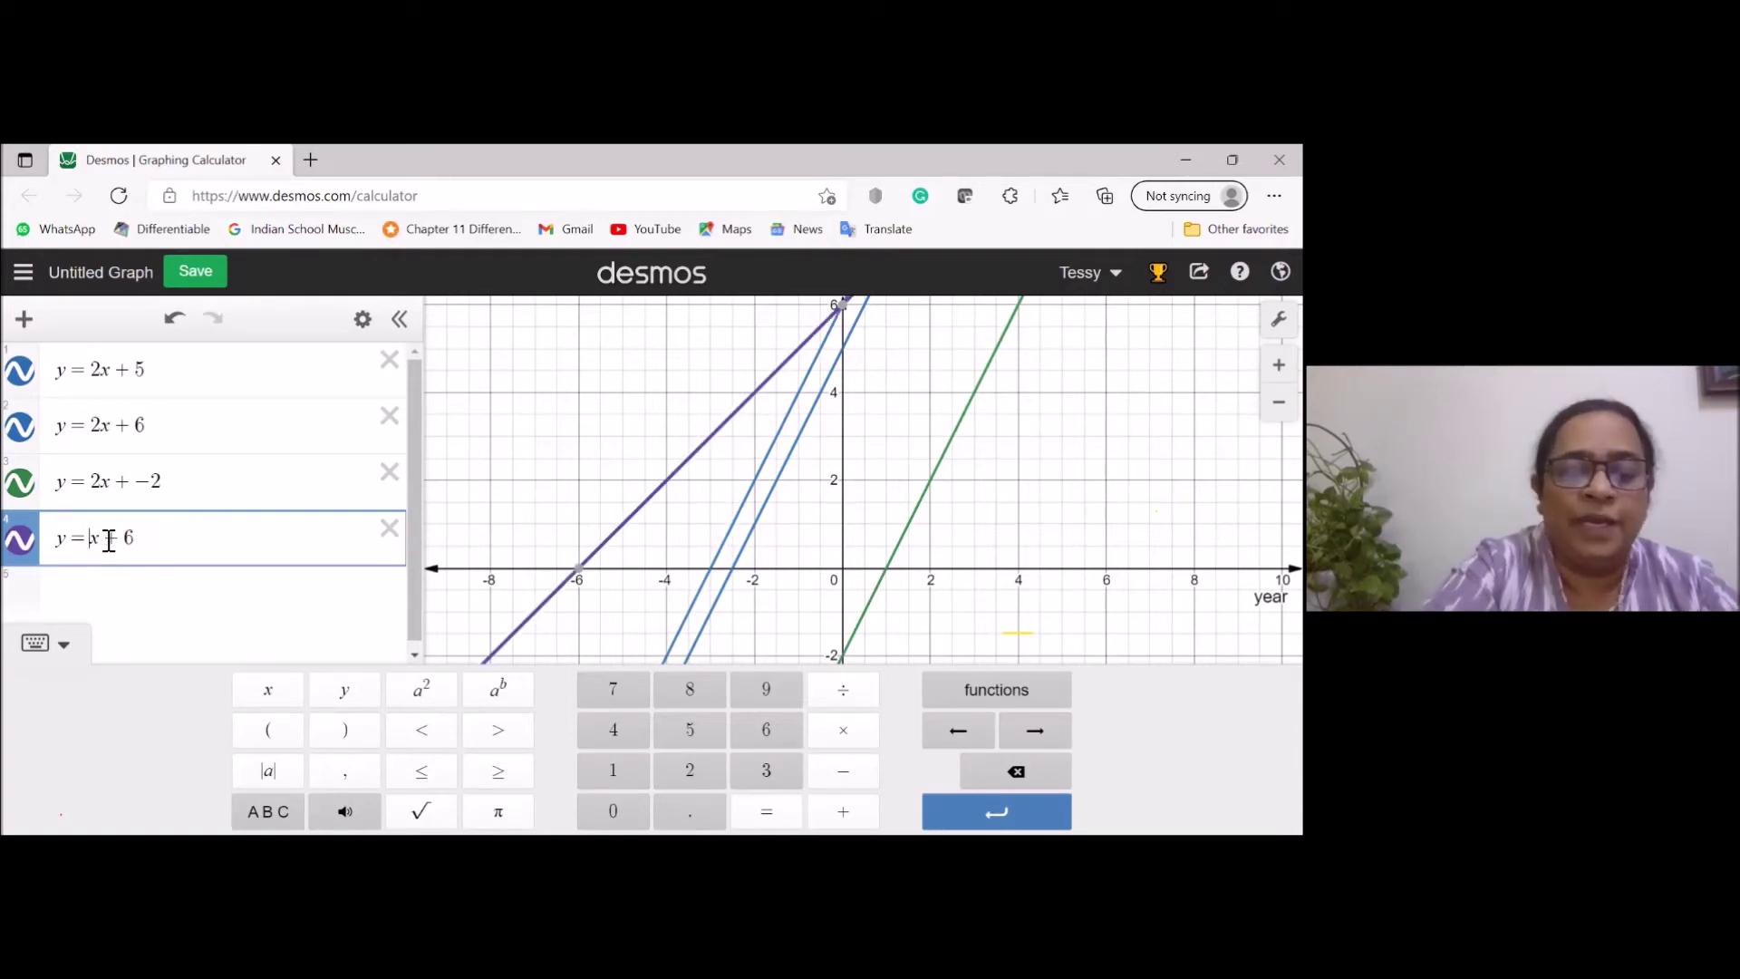
type("-2")
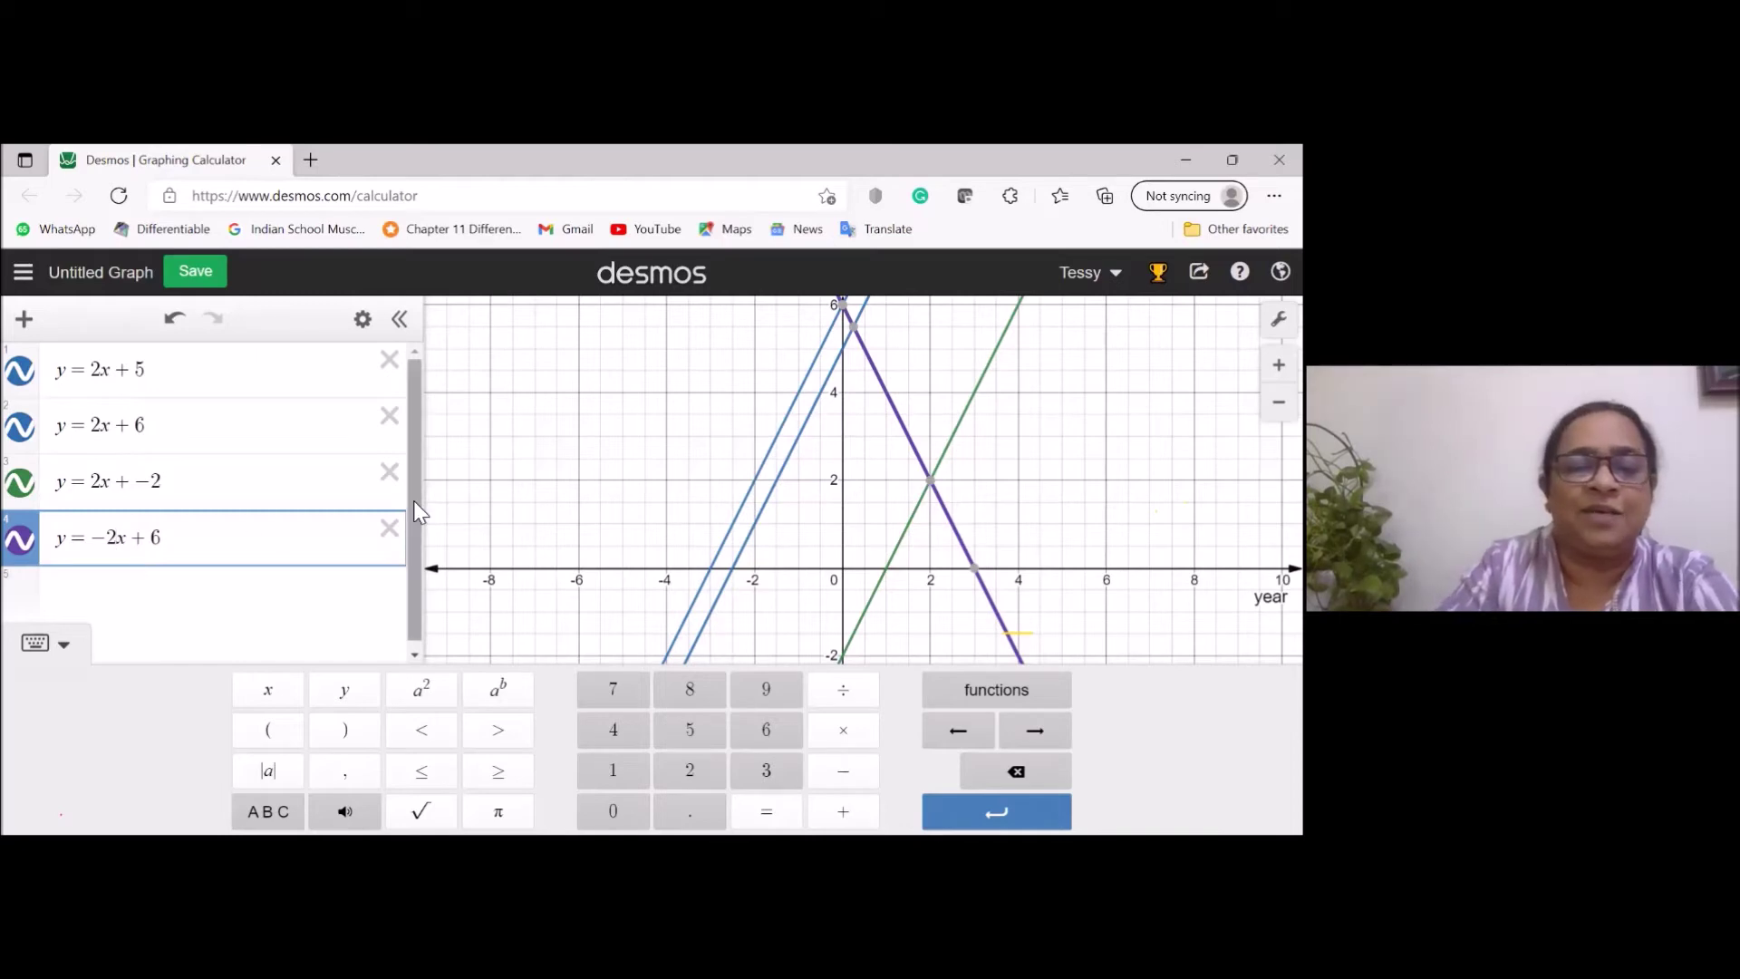
Delete the fourth, third and second line equations, keeping only y = 2x + 5.
left_click(389, 535)
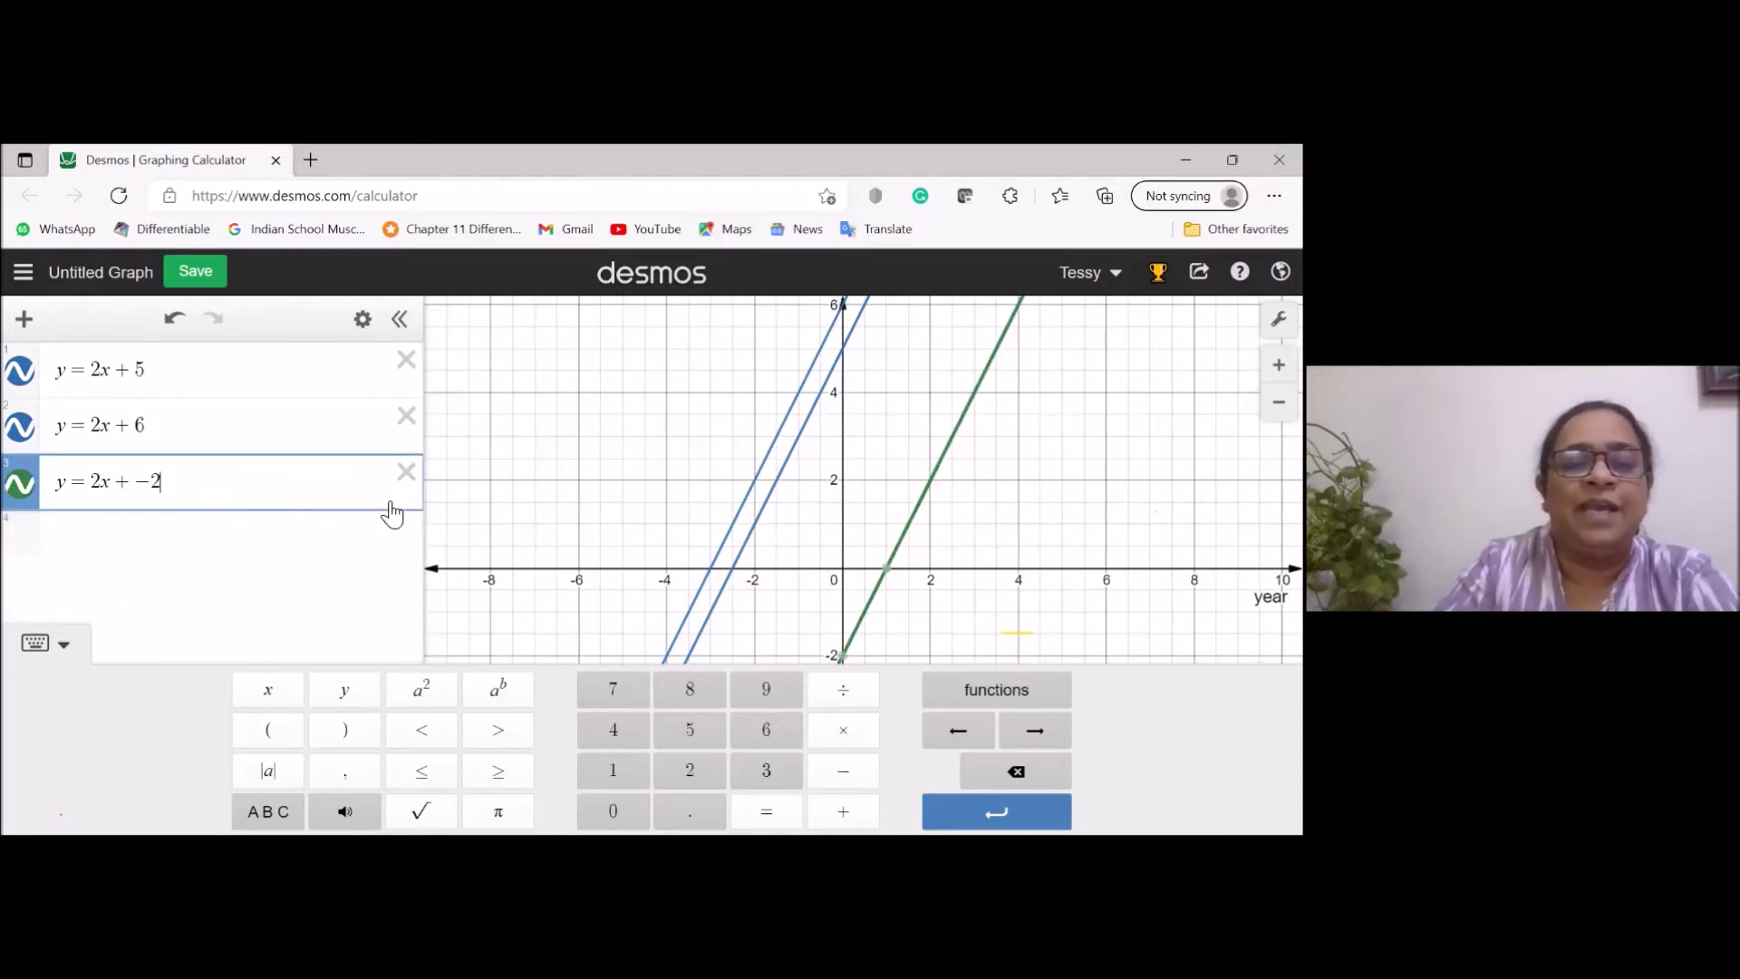
left_click(393, 478)
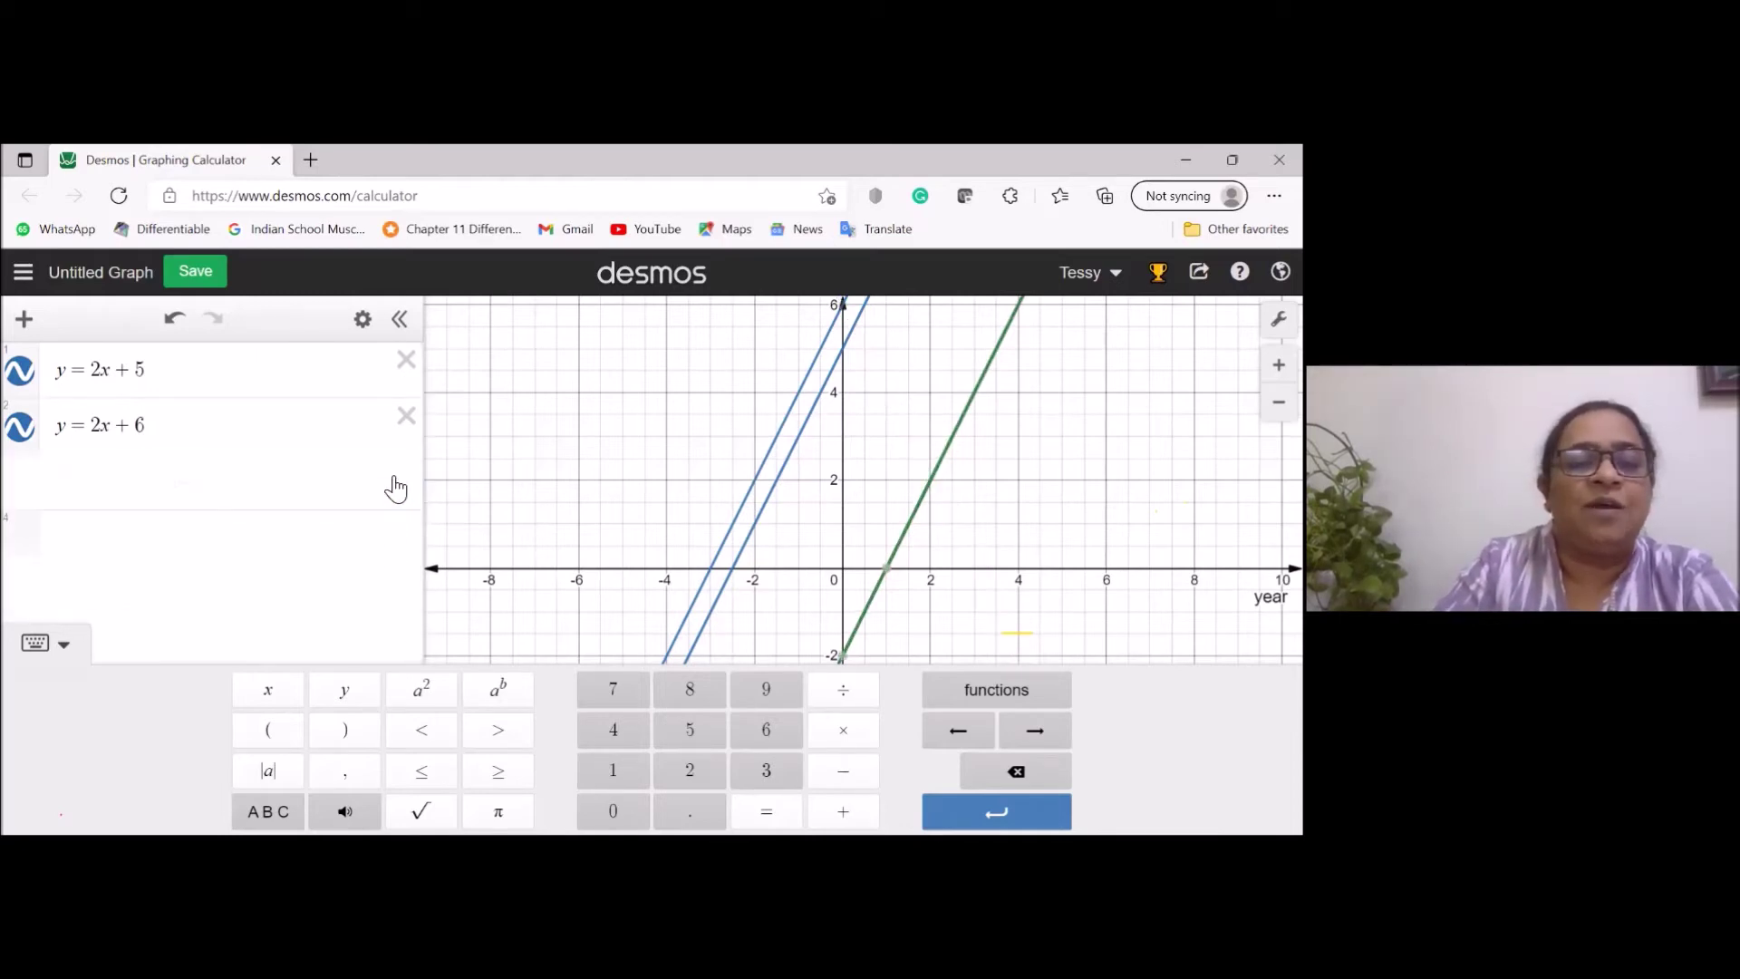
left_click(405, 419)
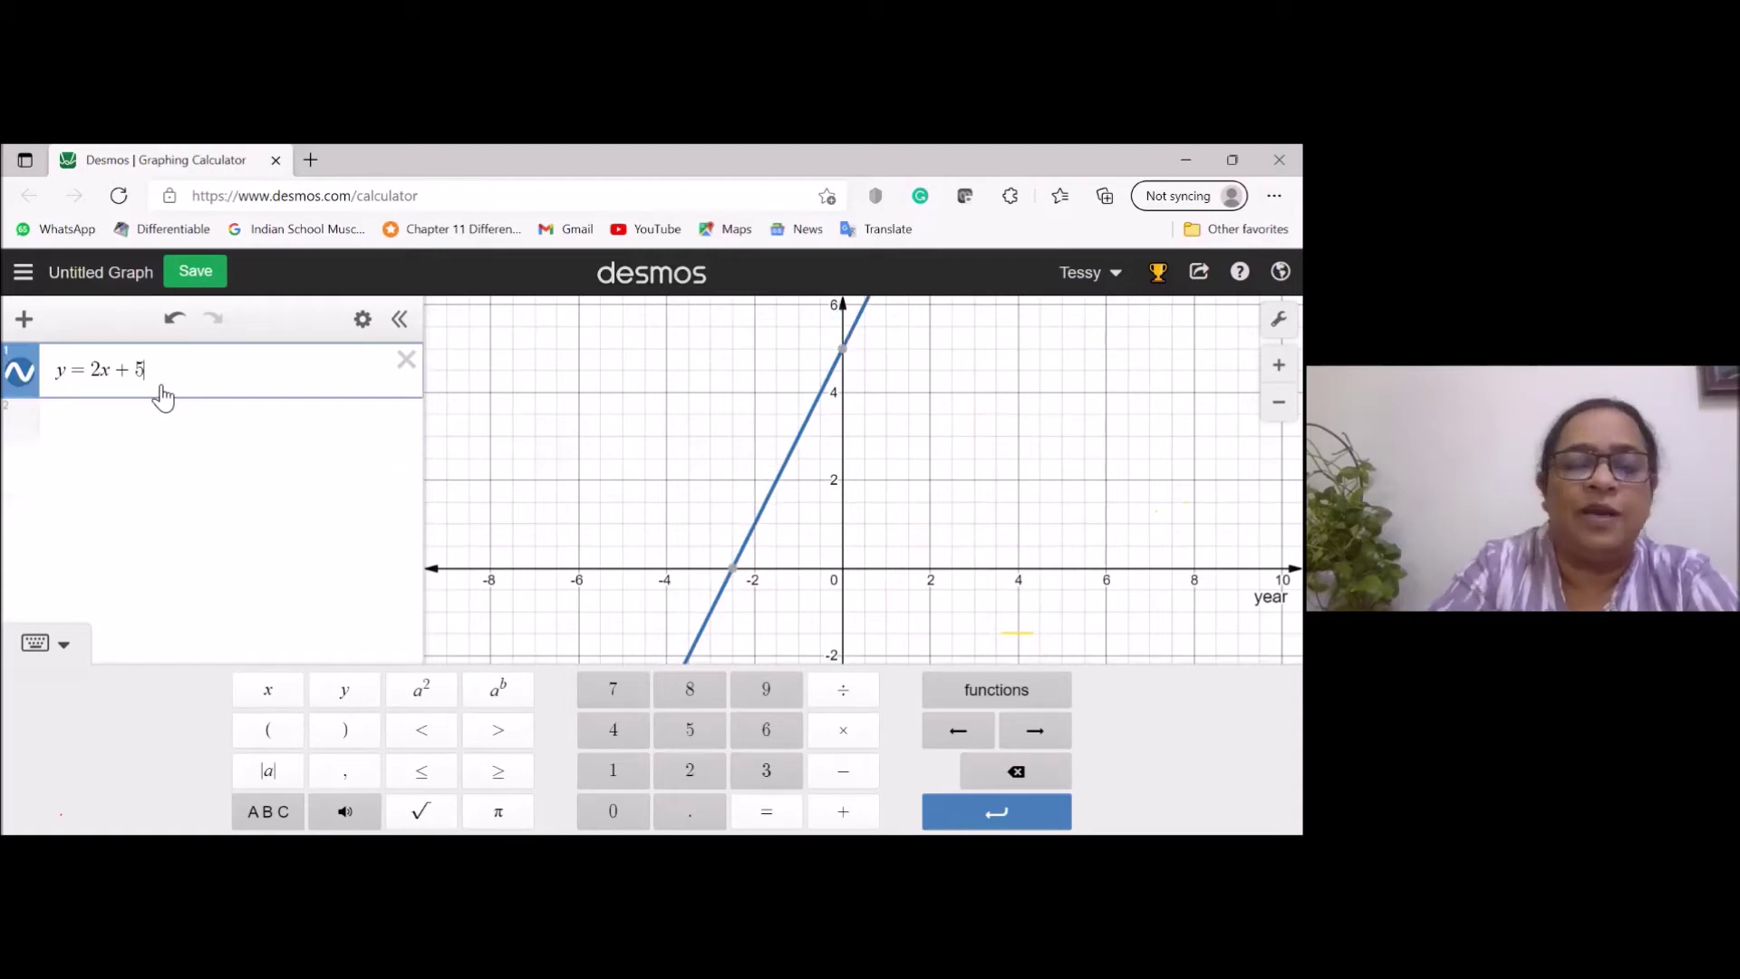
Change the remaining equation to y = mx + c.
key("BackSpace")
type("c")
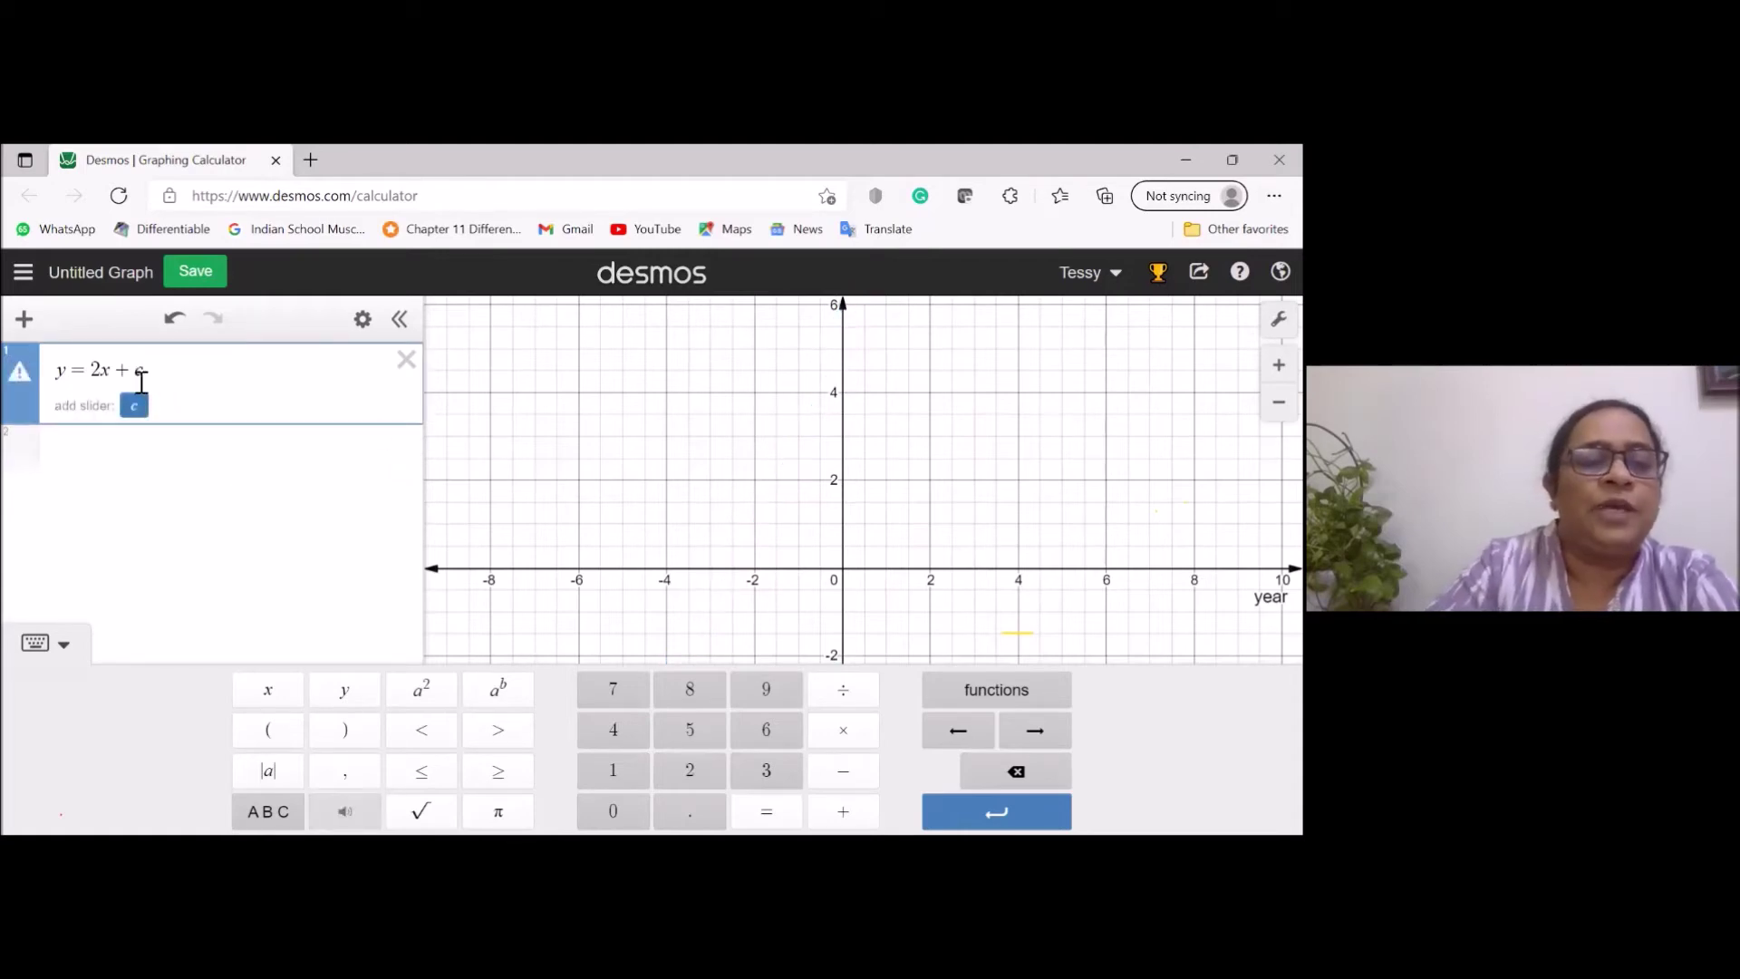
left_click(108, 377)
key("BackSpace")
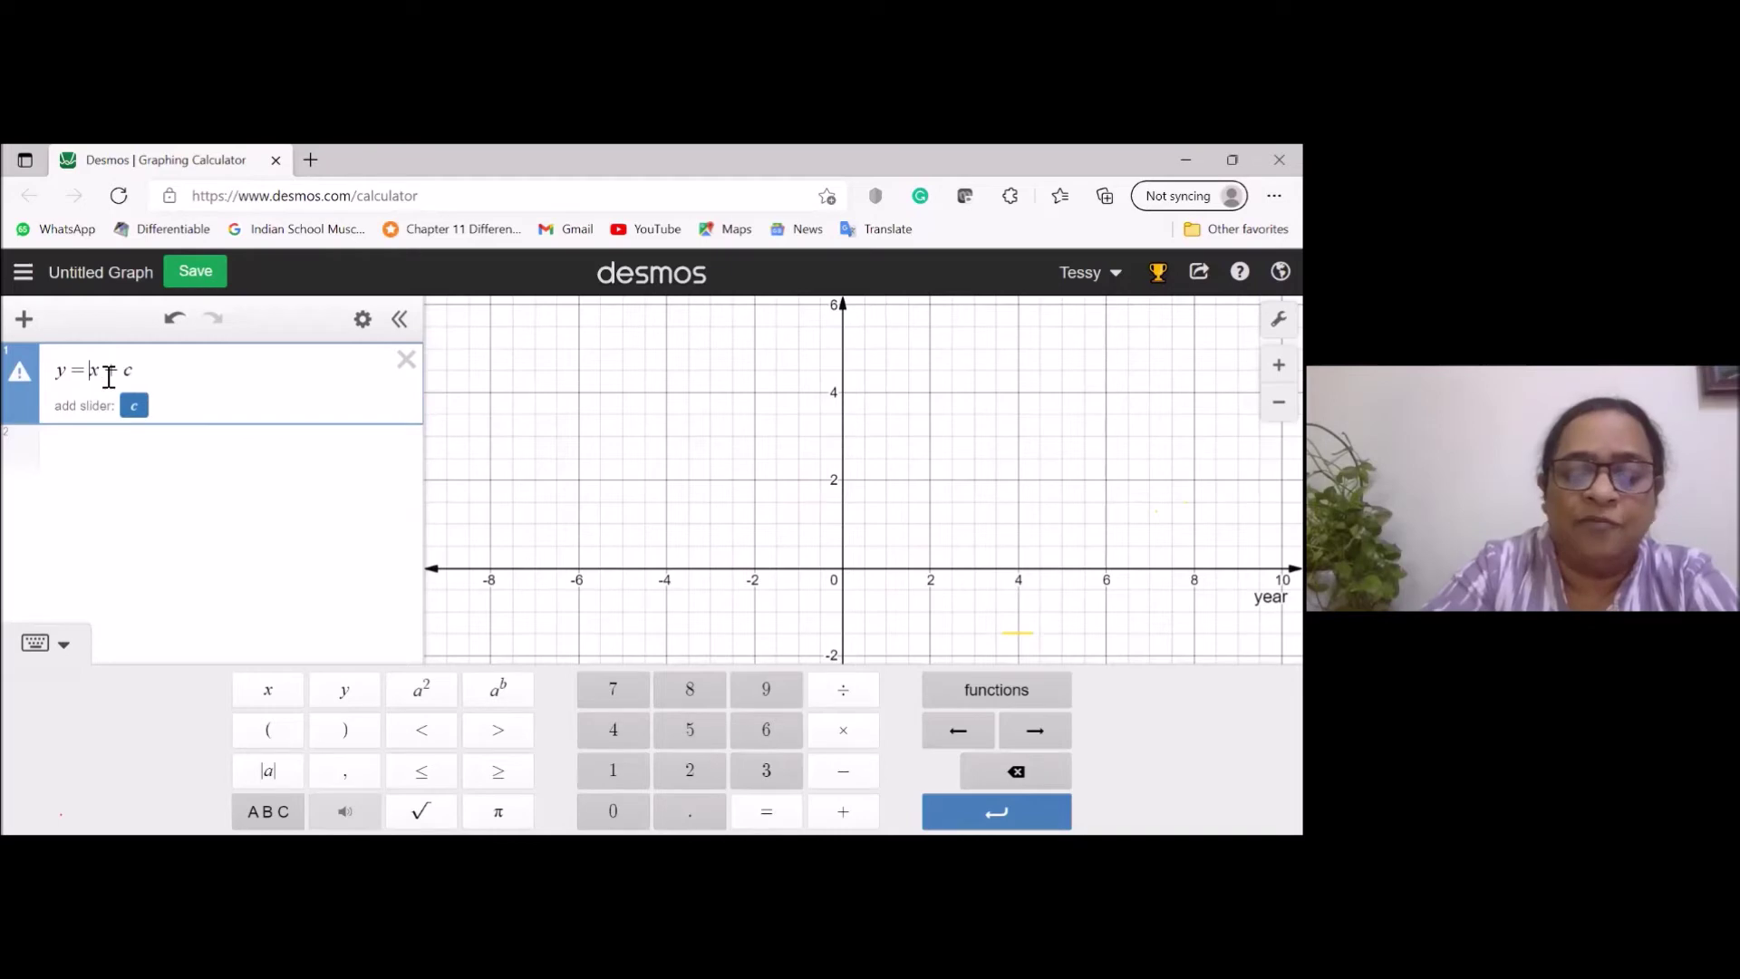
type("m")
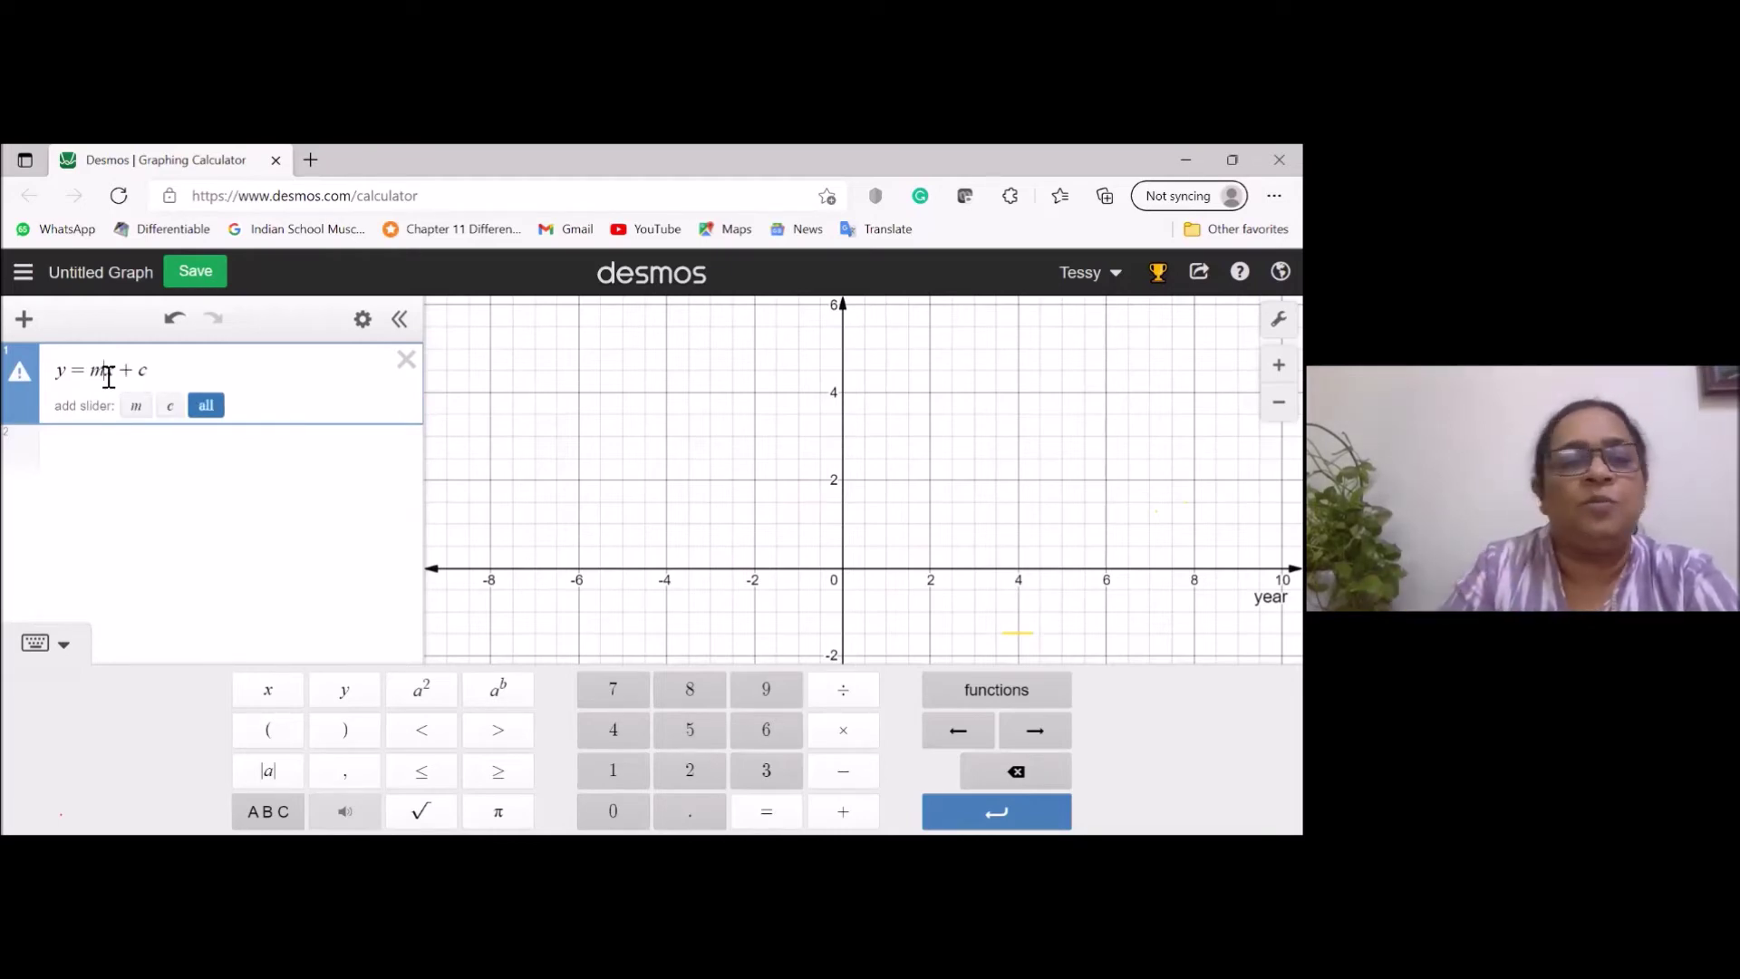
Add sliders for both m and c, and move the m slider to about 4.2.
left_click(206, 406)
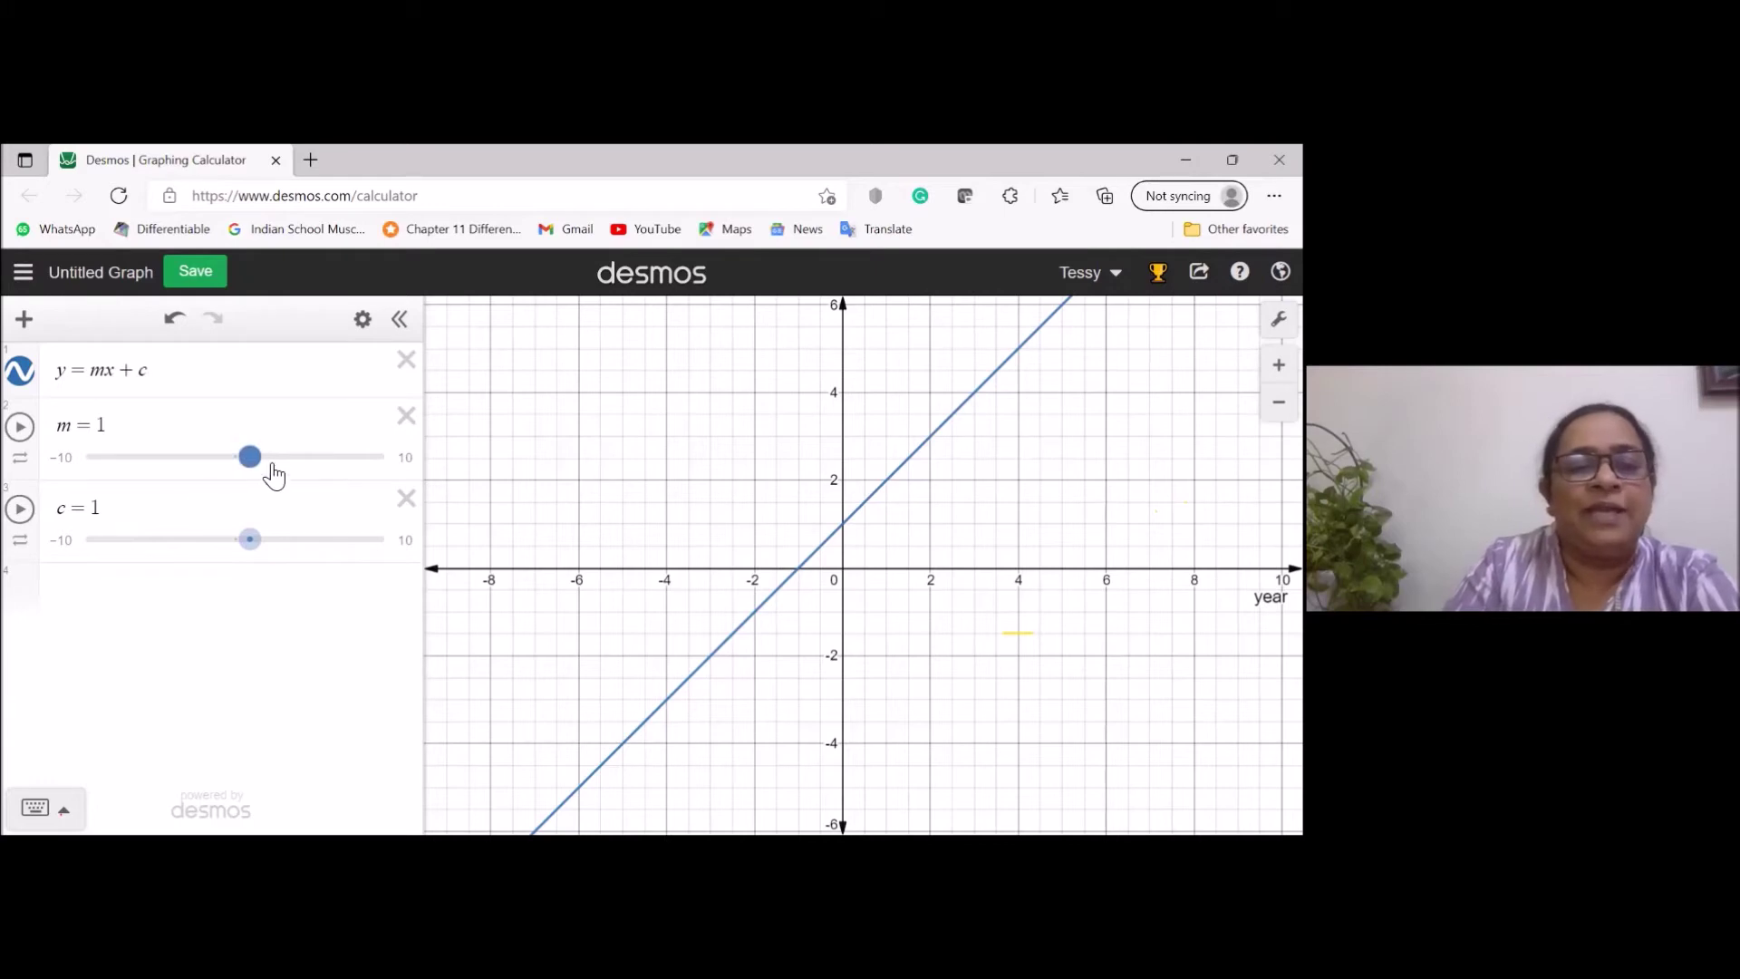
left_click_drag(273, 462, 302, 458)
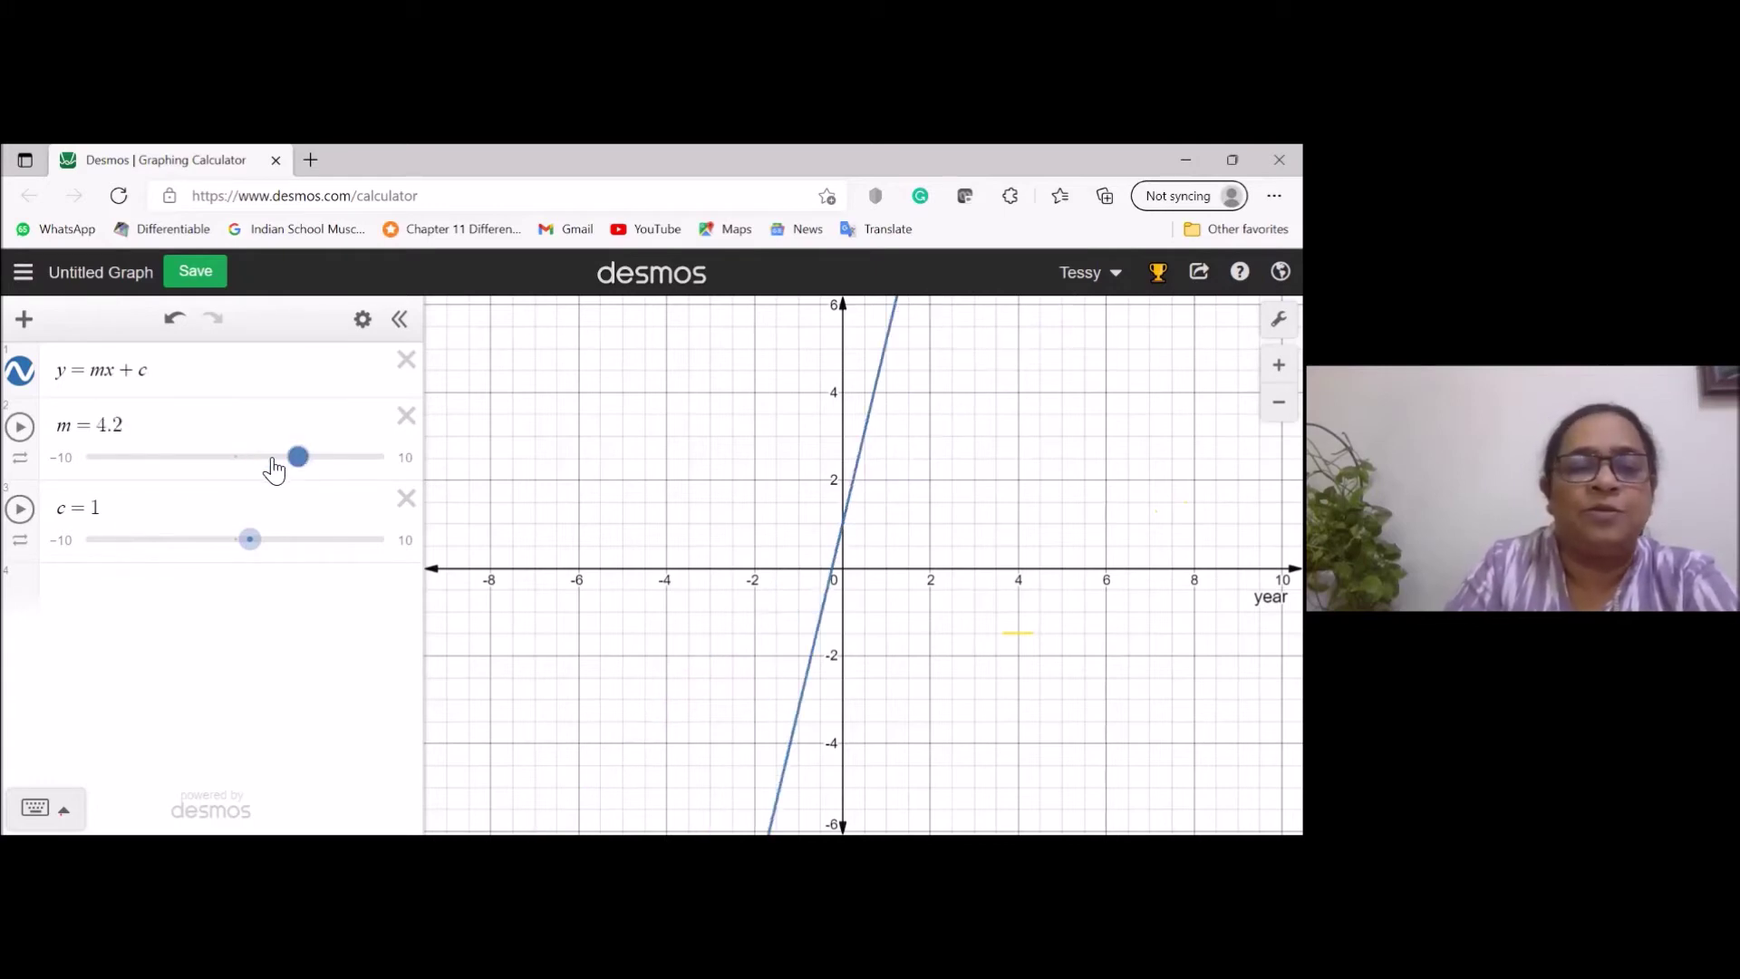
Play the animations of the m and c sliders and pause both of them.
left_click(21, 430)
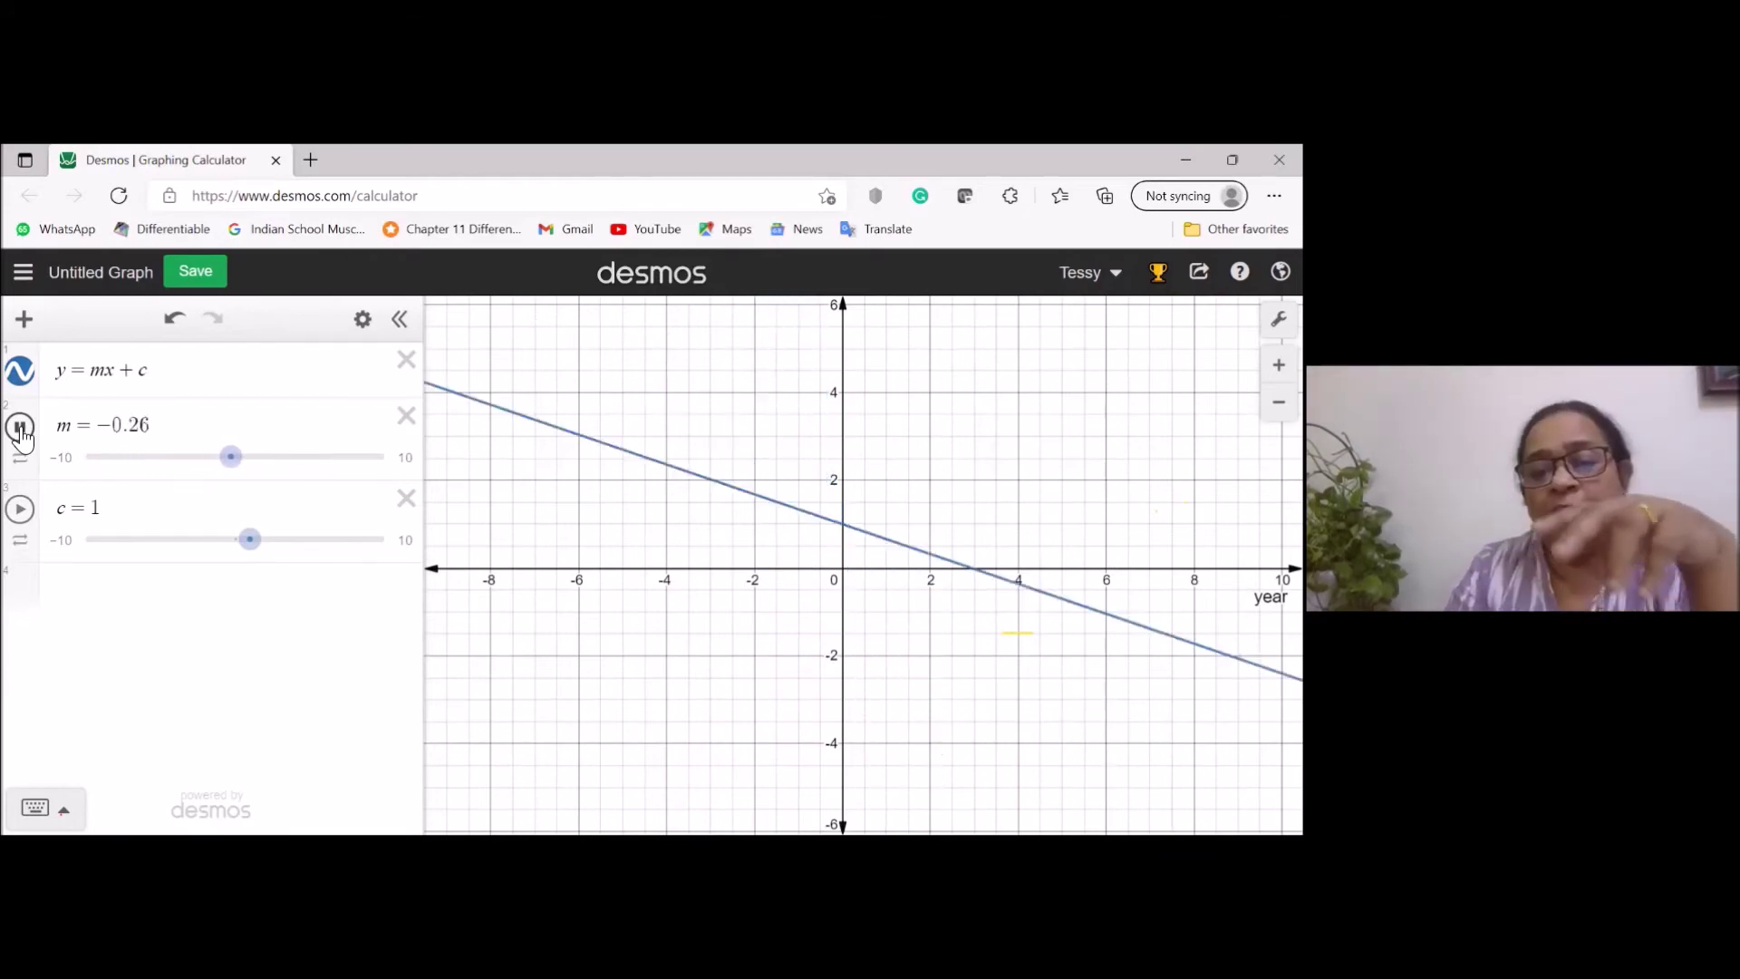
left_click(20, 509)
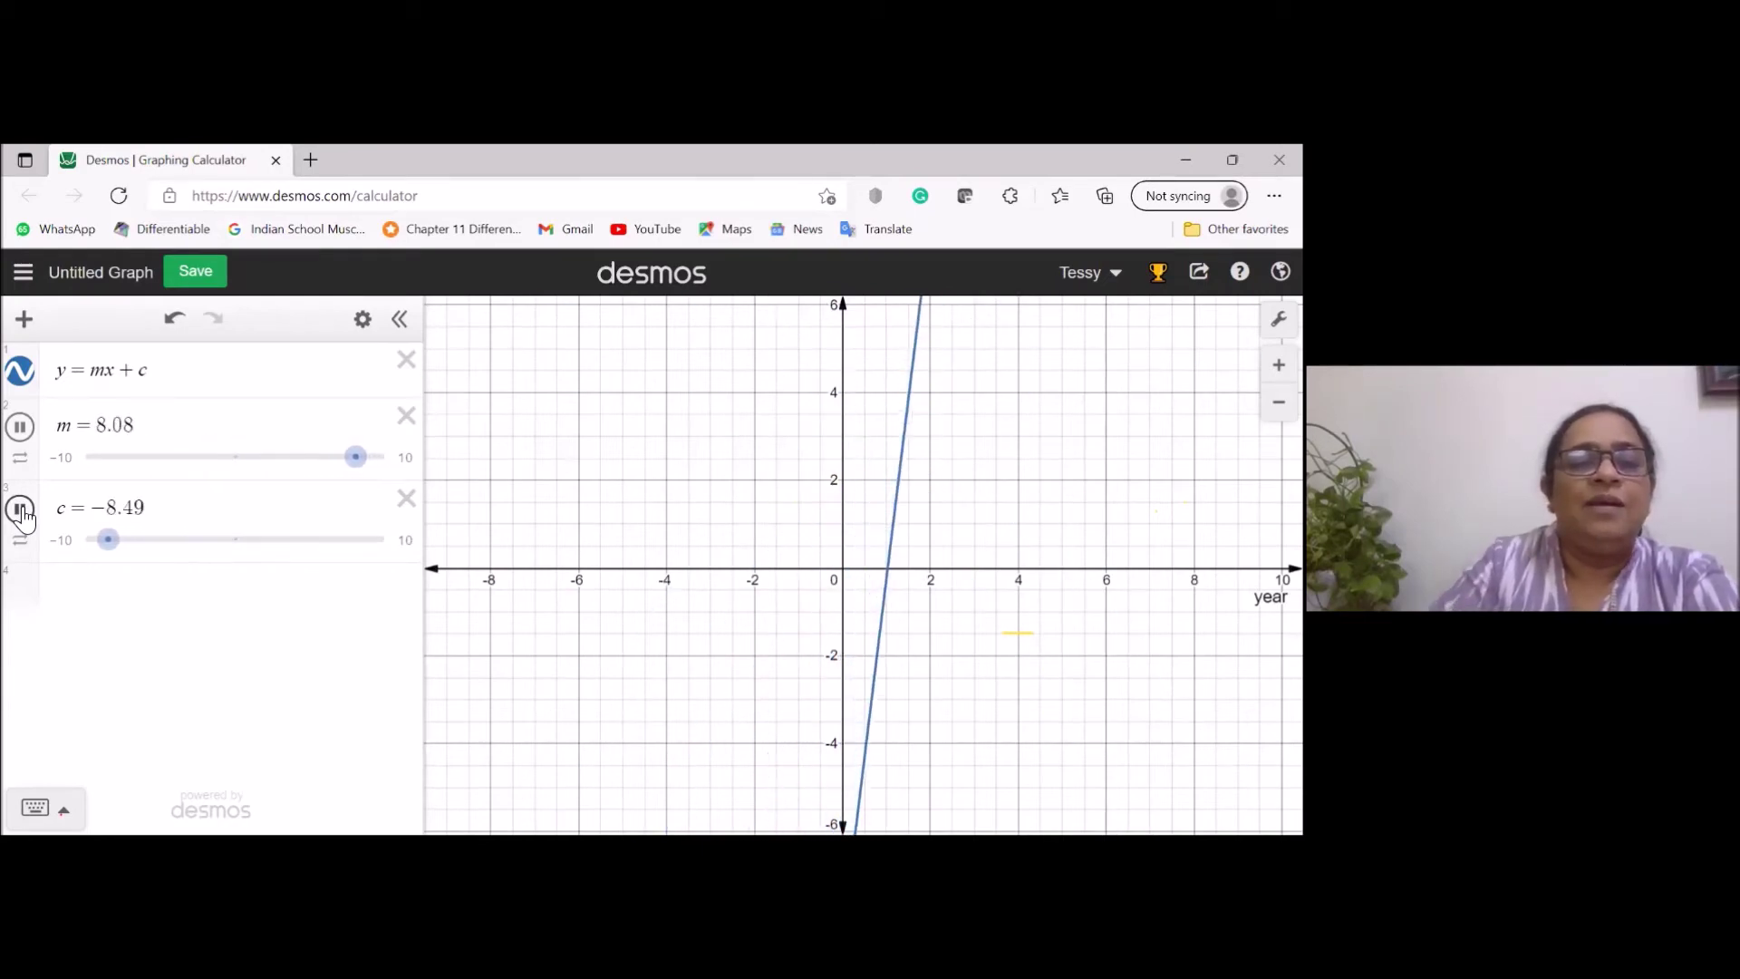
left_click(20, 508)
left_click(20, 426)
Set the m slider's animation speed to 2x and play the animation of the c slider.
left_click(22, 467)
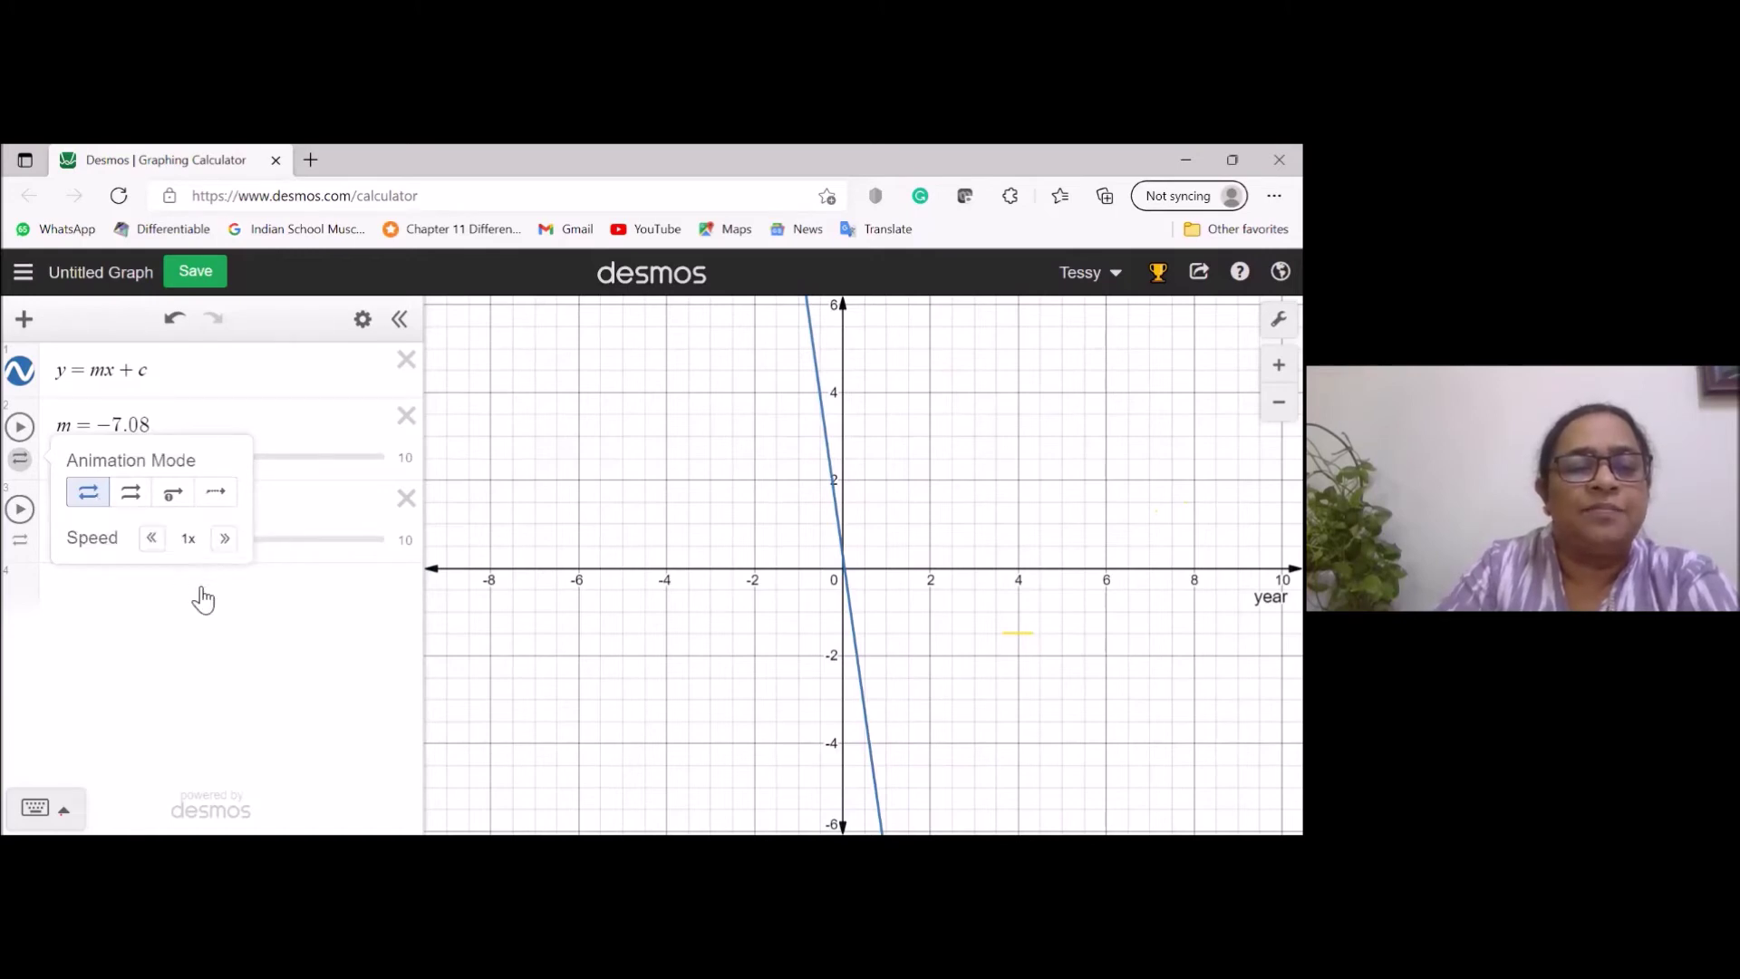
left_click(225, 539)
left_click(225, 540)
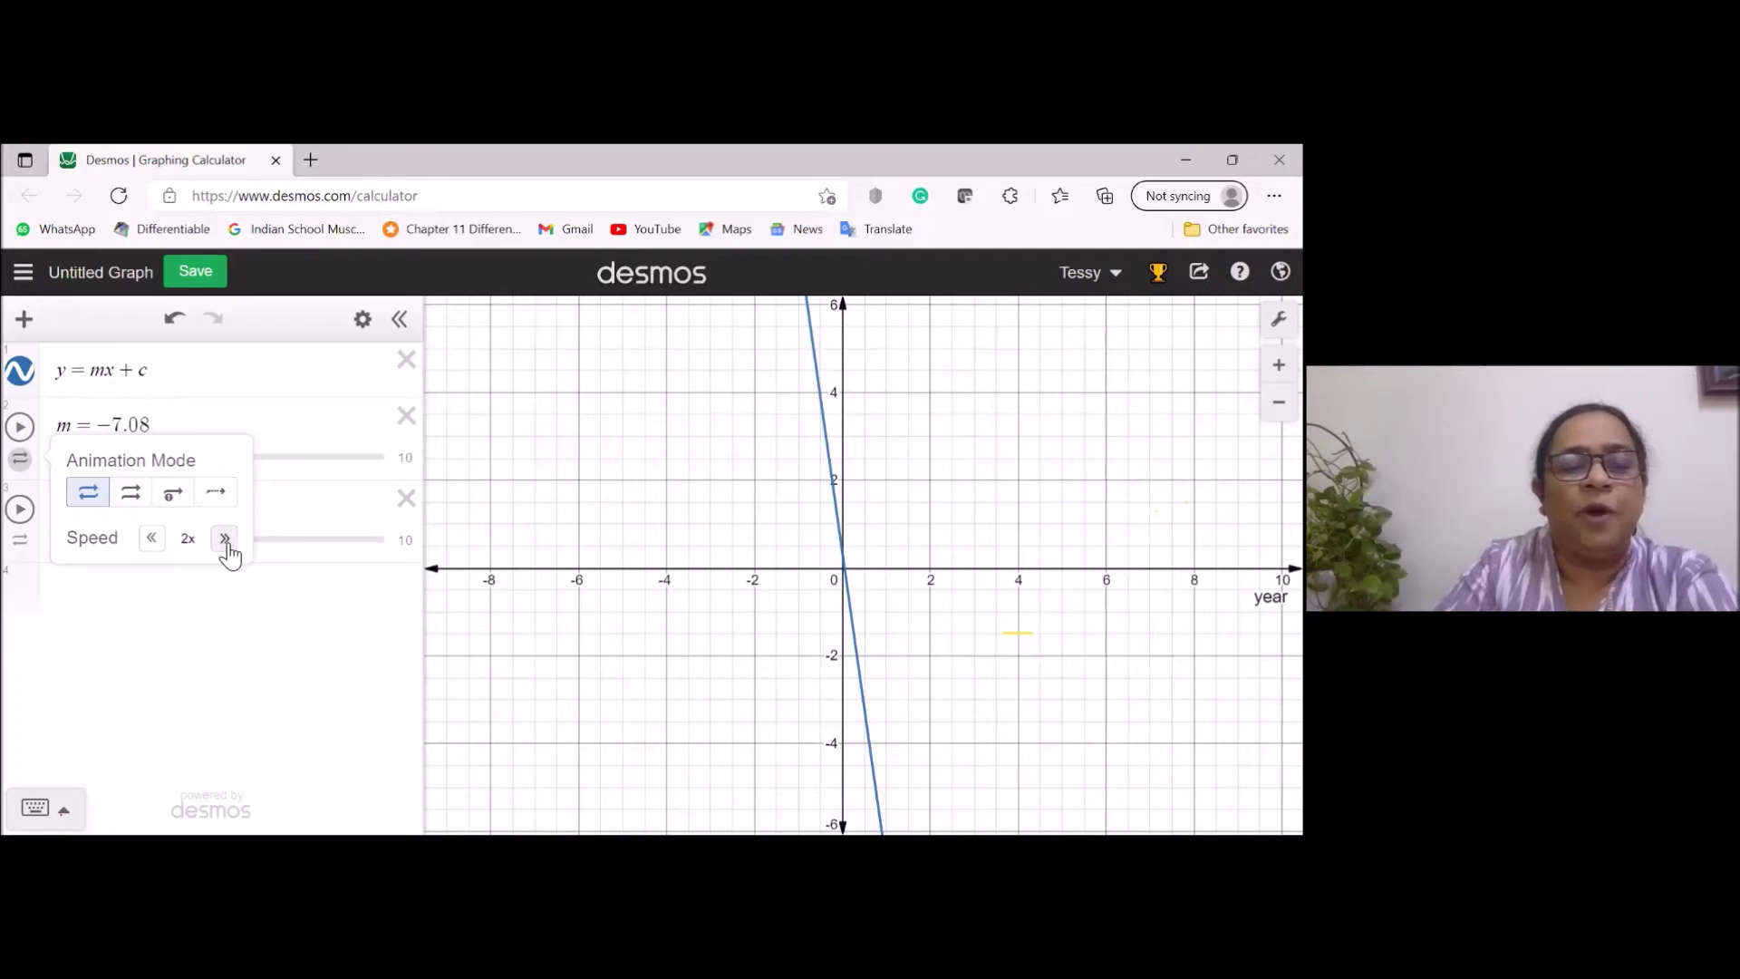
left_click(20, 510)
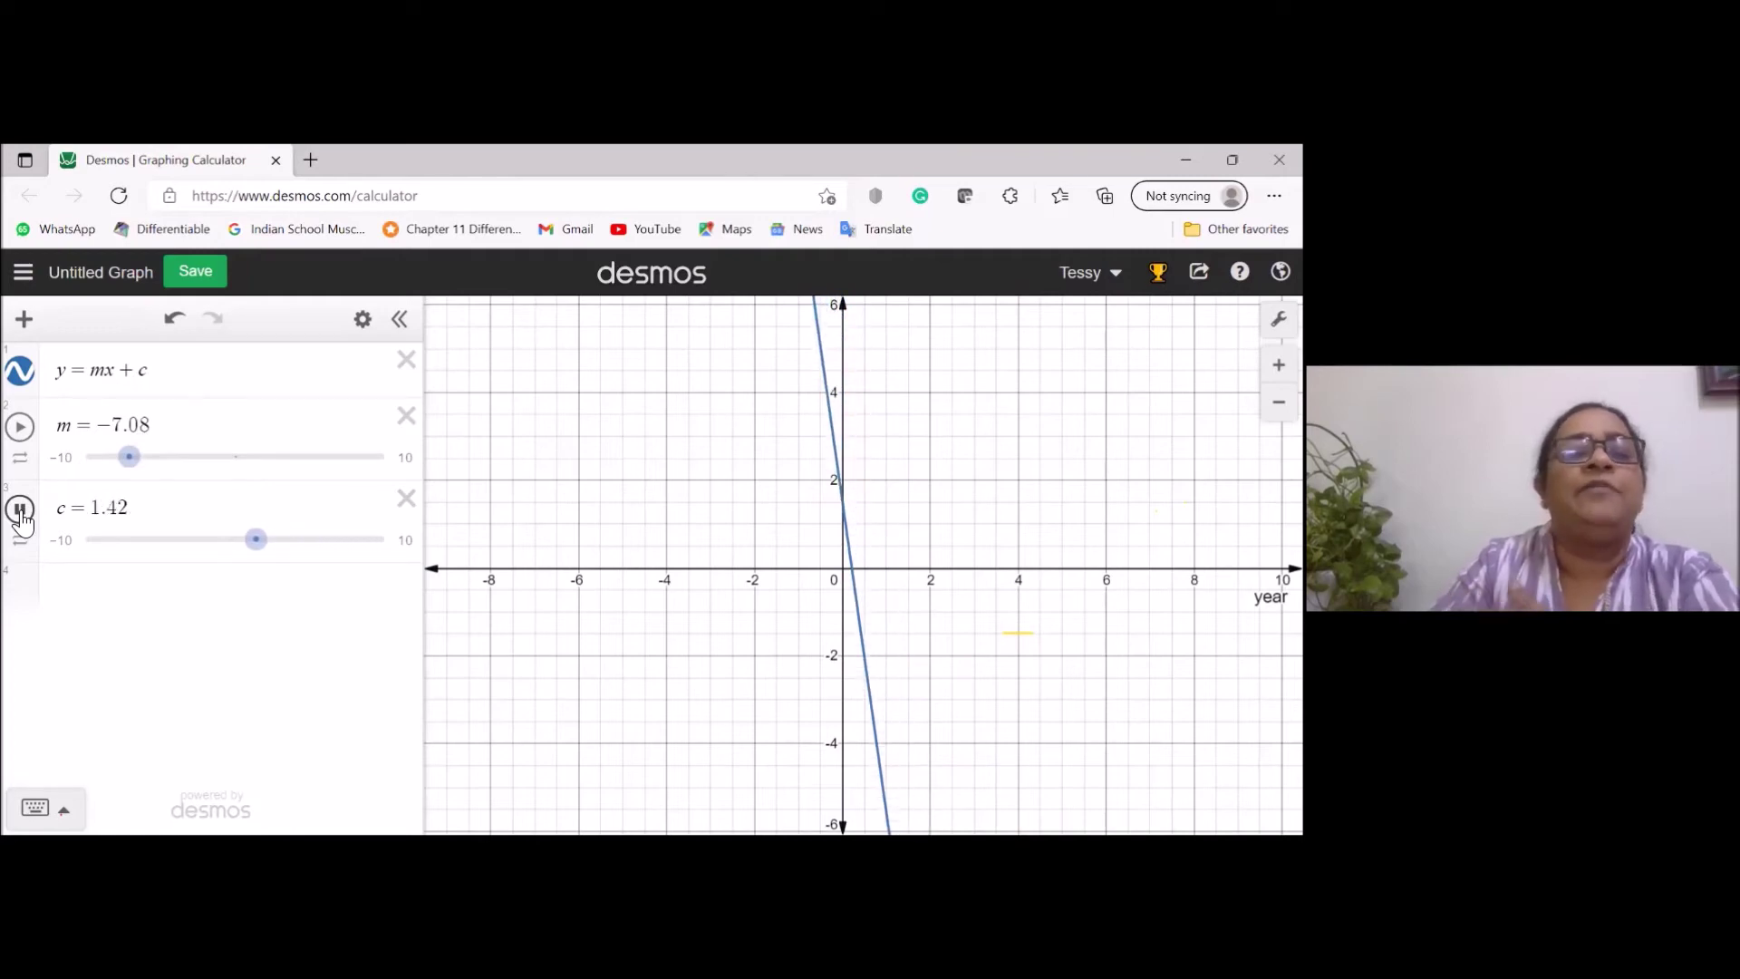
Limit the m slider to the range −5 ≤ m ≤ 4 and enter a step size for it.
left_click(161, 426)
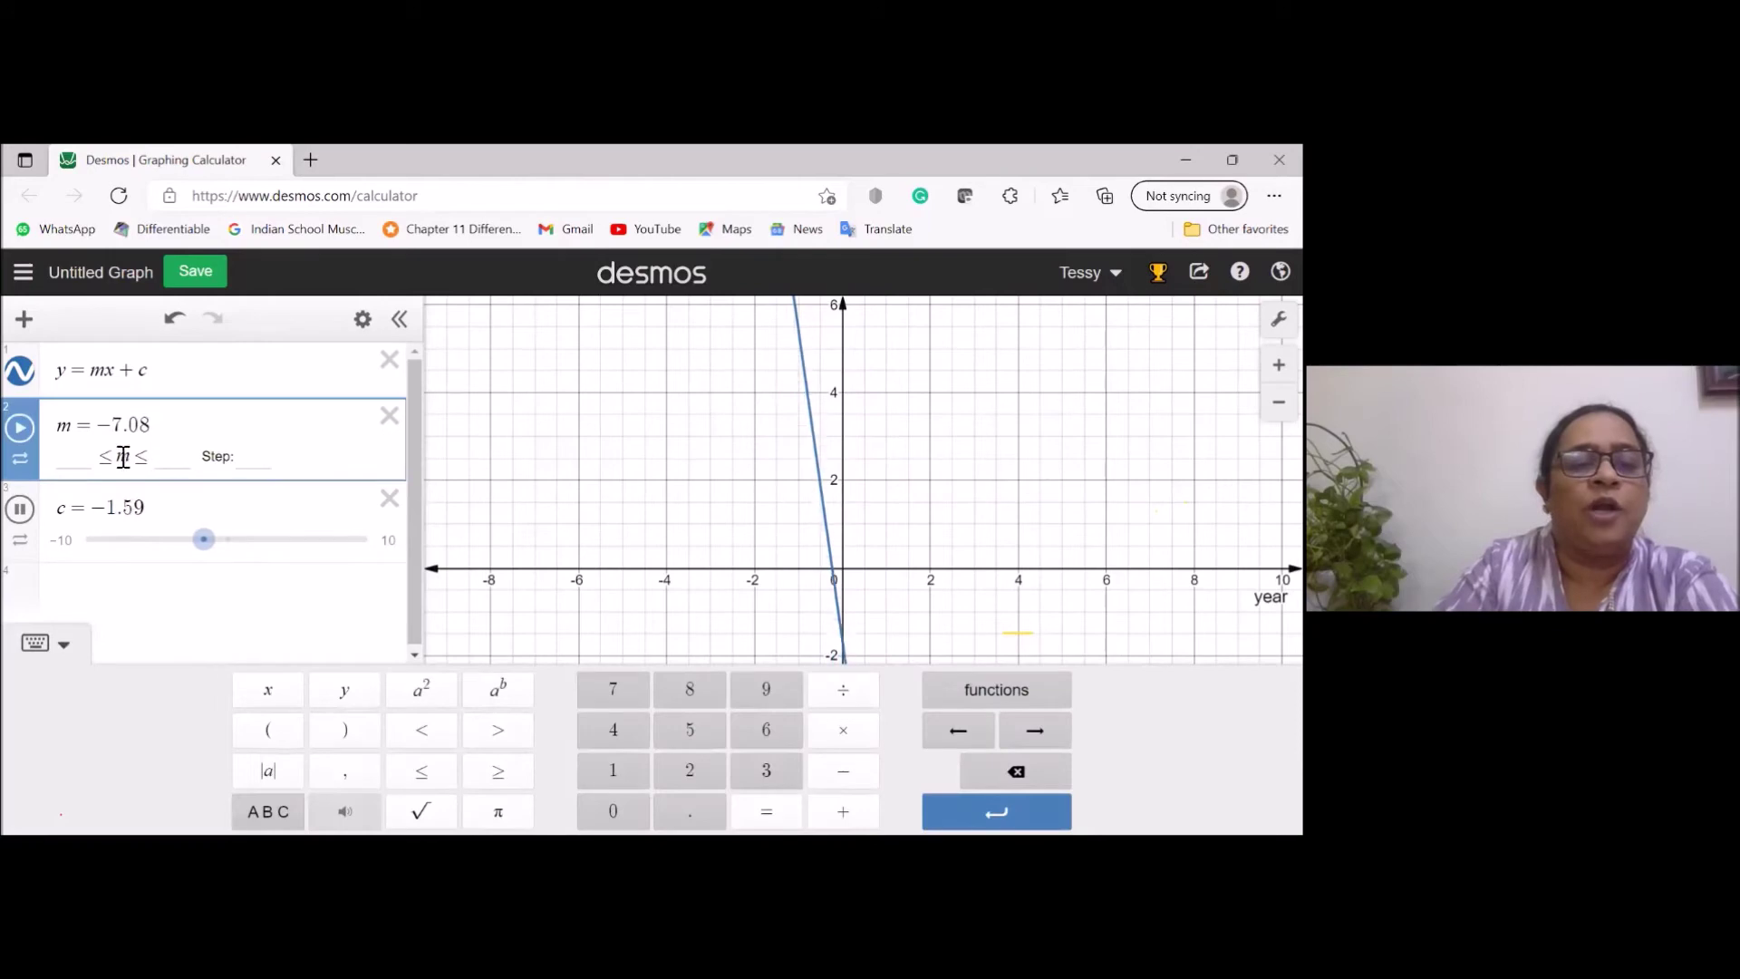
left_click(83, 464)
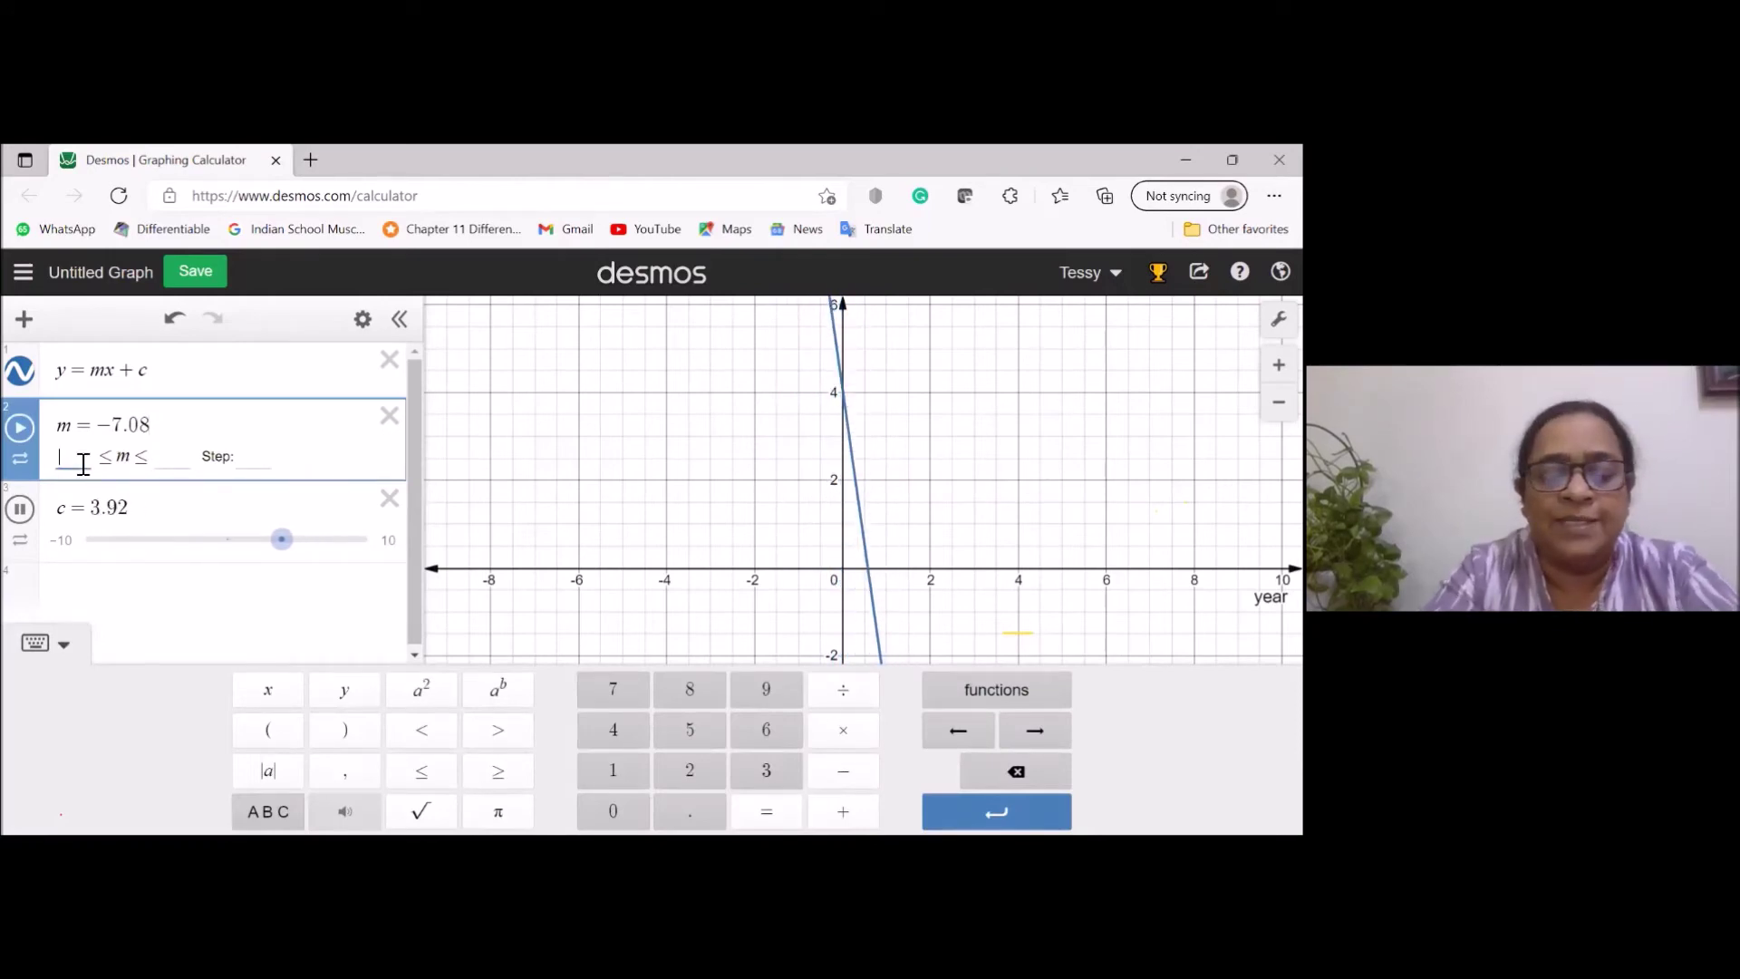
type("-5")
left_click(185, 461)
type("4")
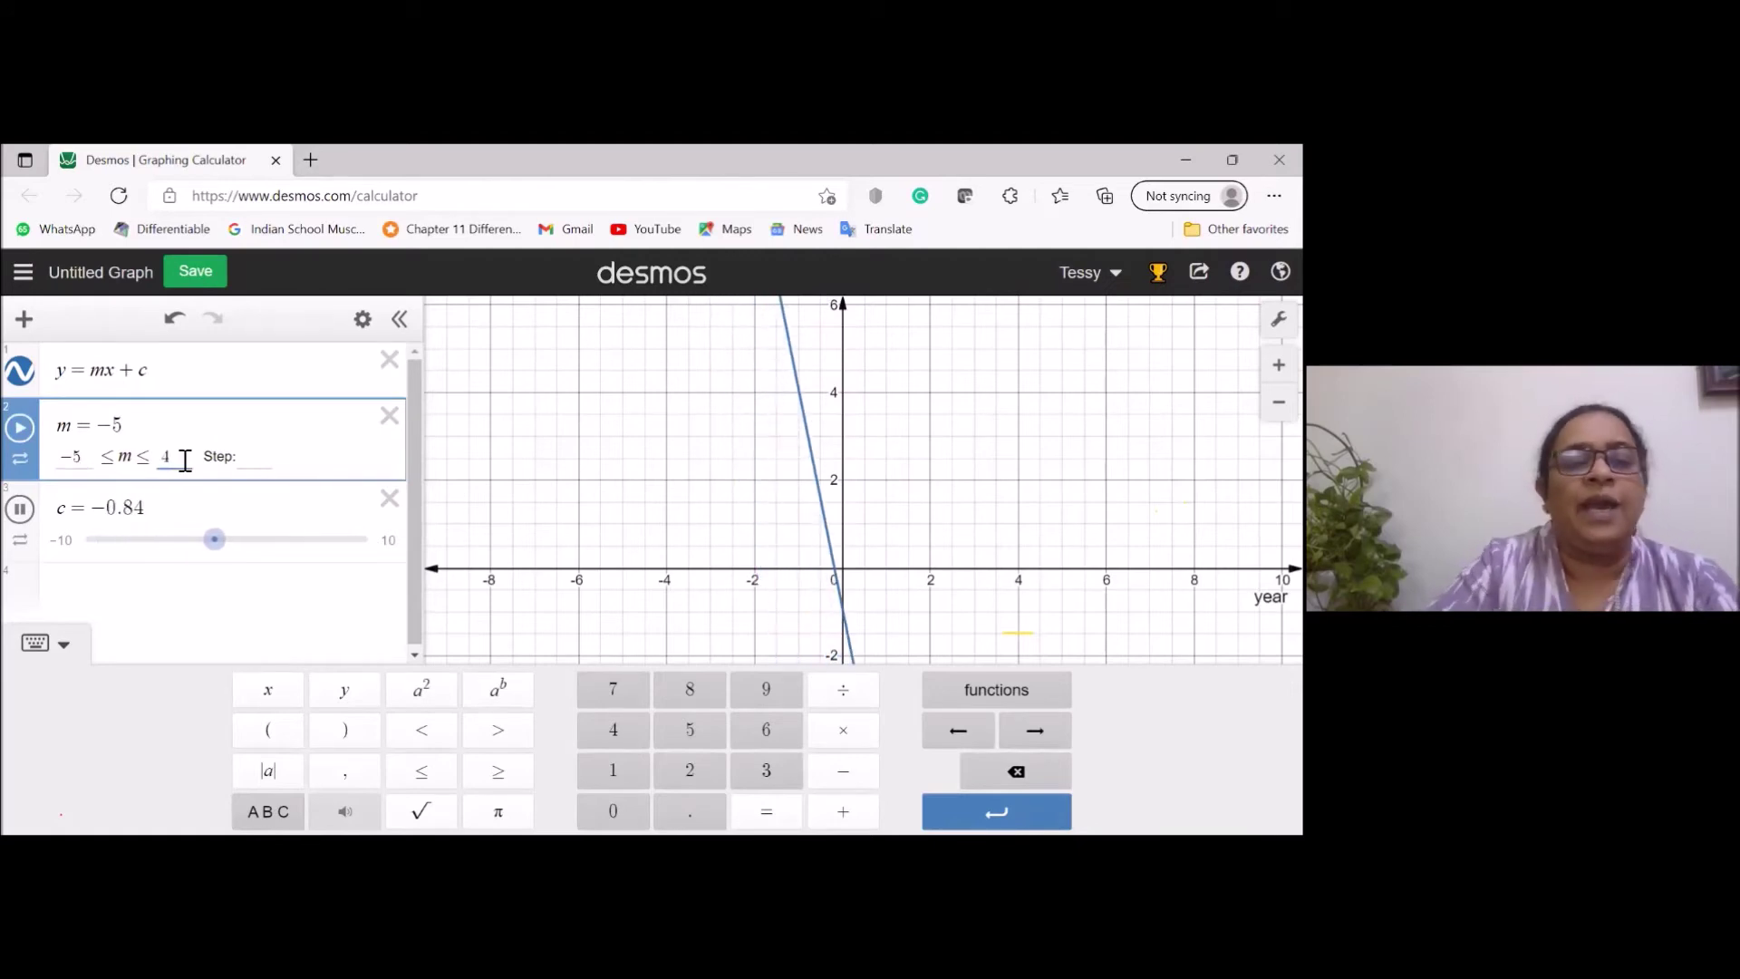
left_click(256, 462)
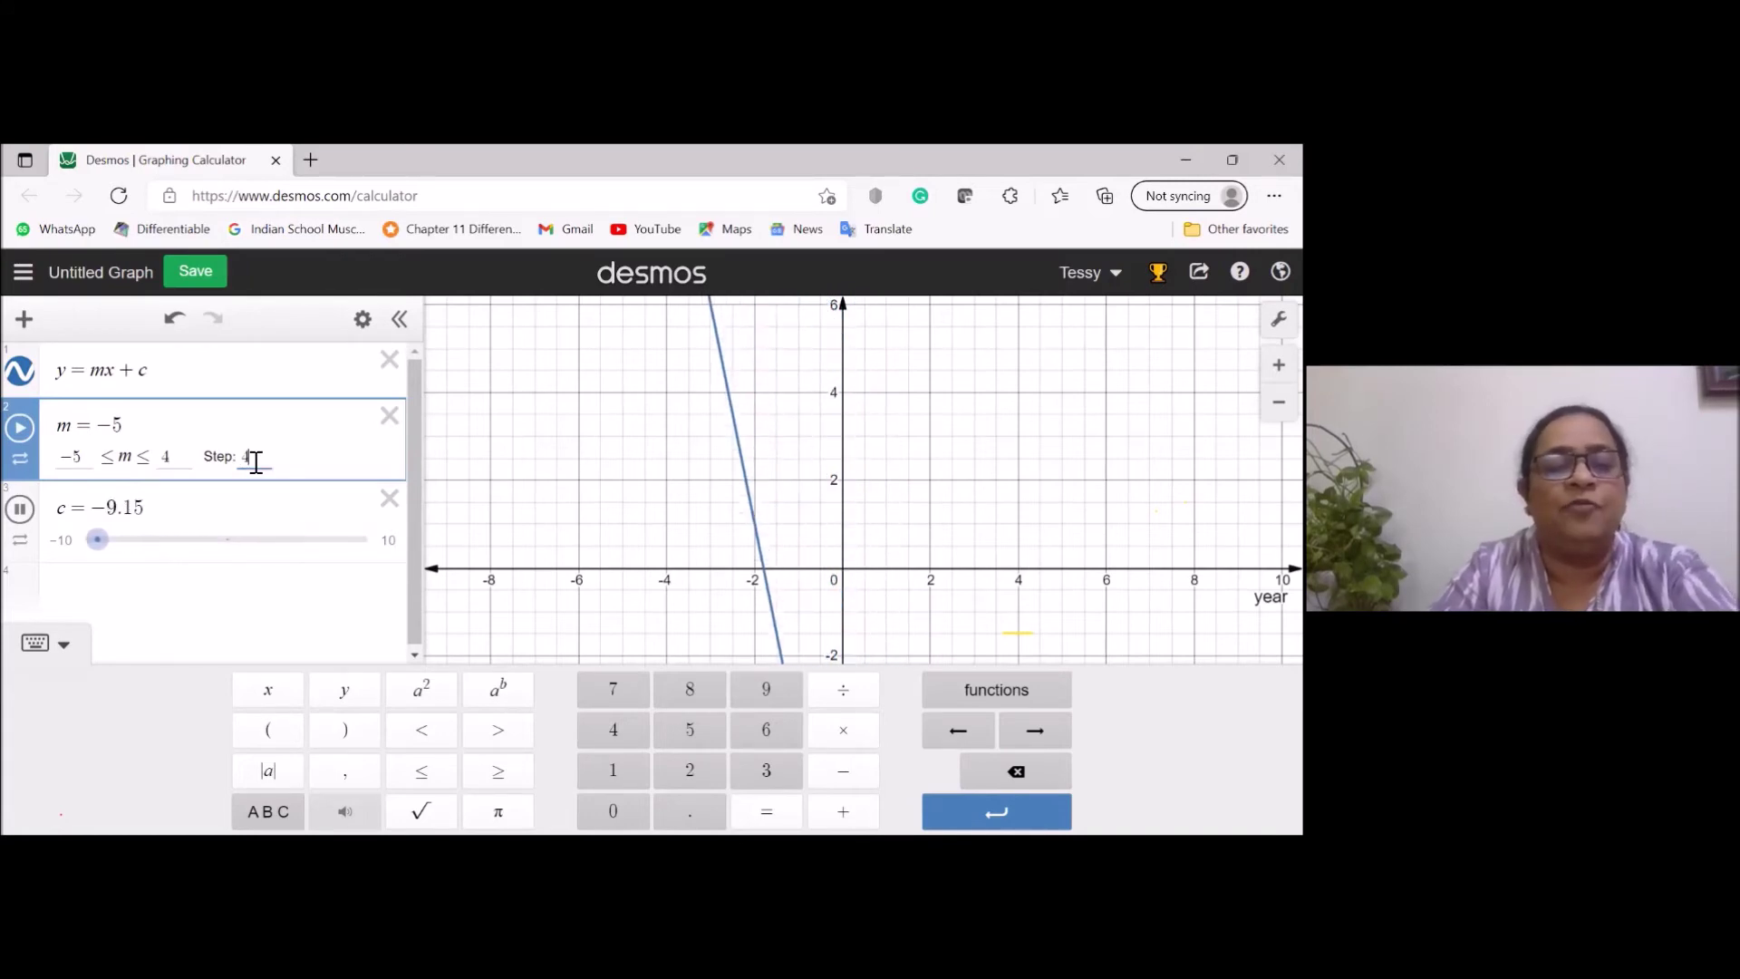
Play the m slider's animation, and pause the animations of both c and m.
left_click(19, 430)
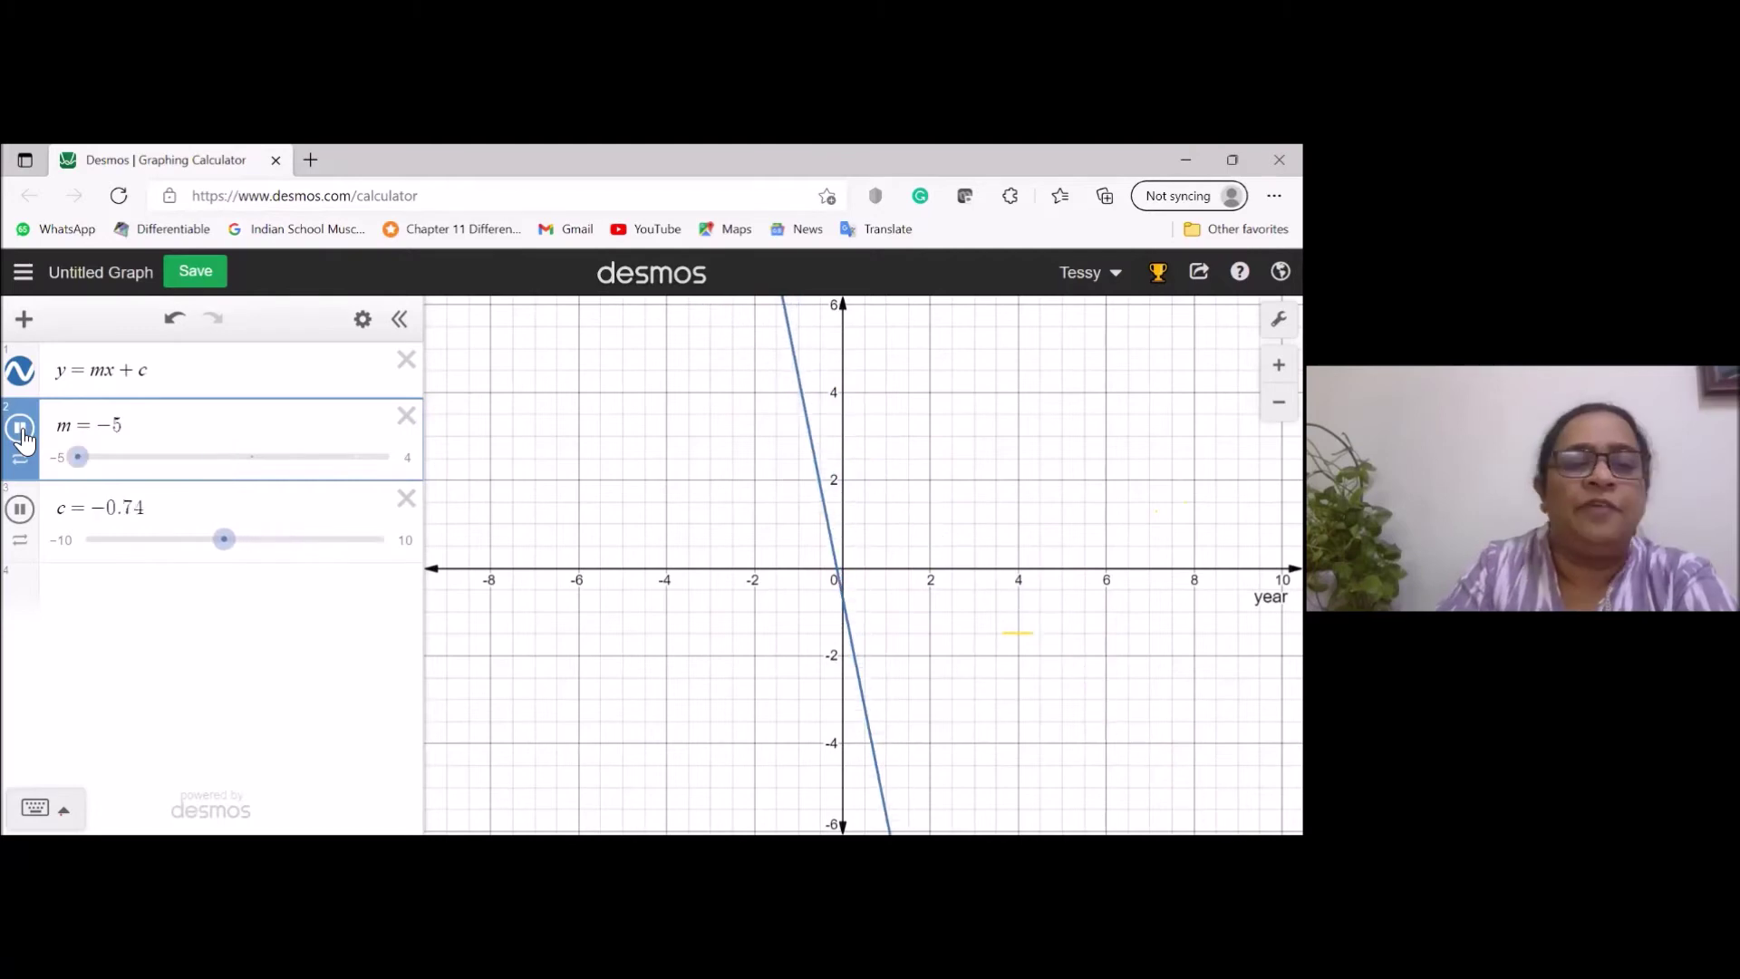
left_click(20, 510)
left_click(20, 428)
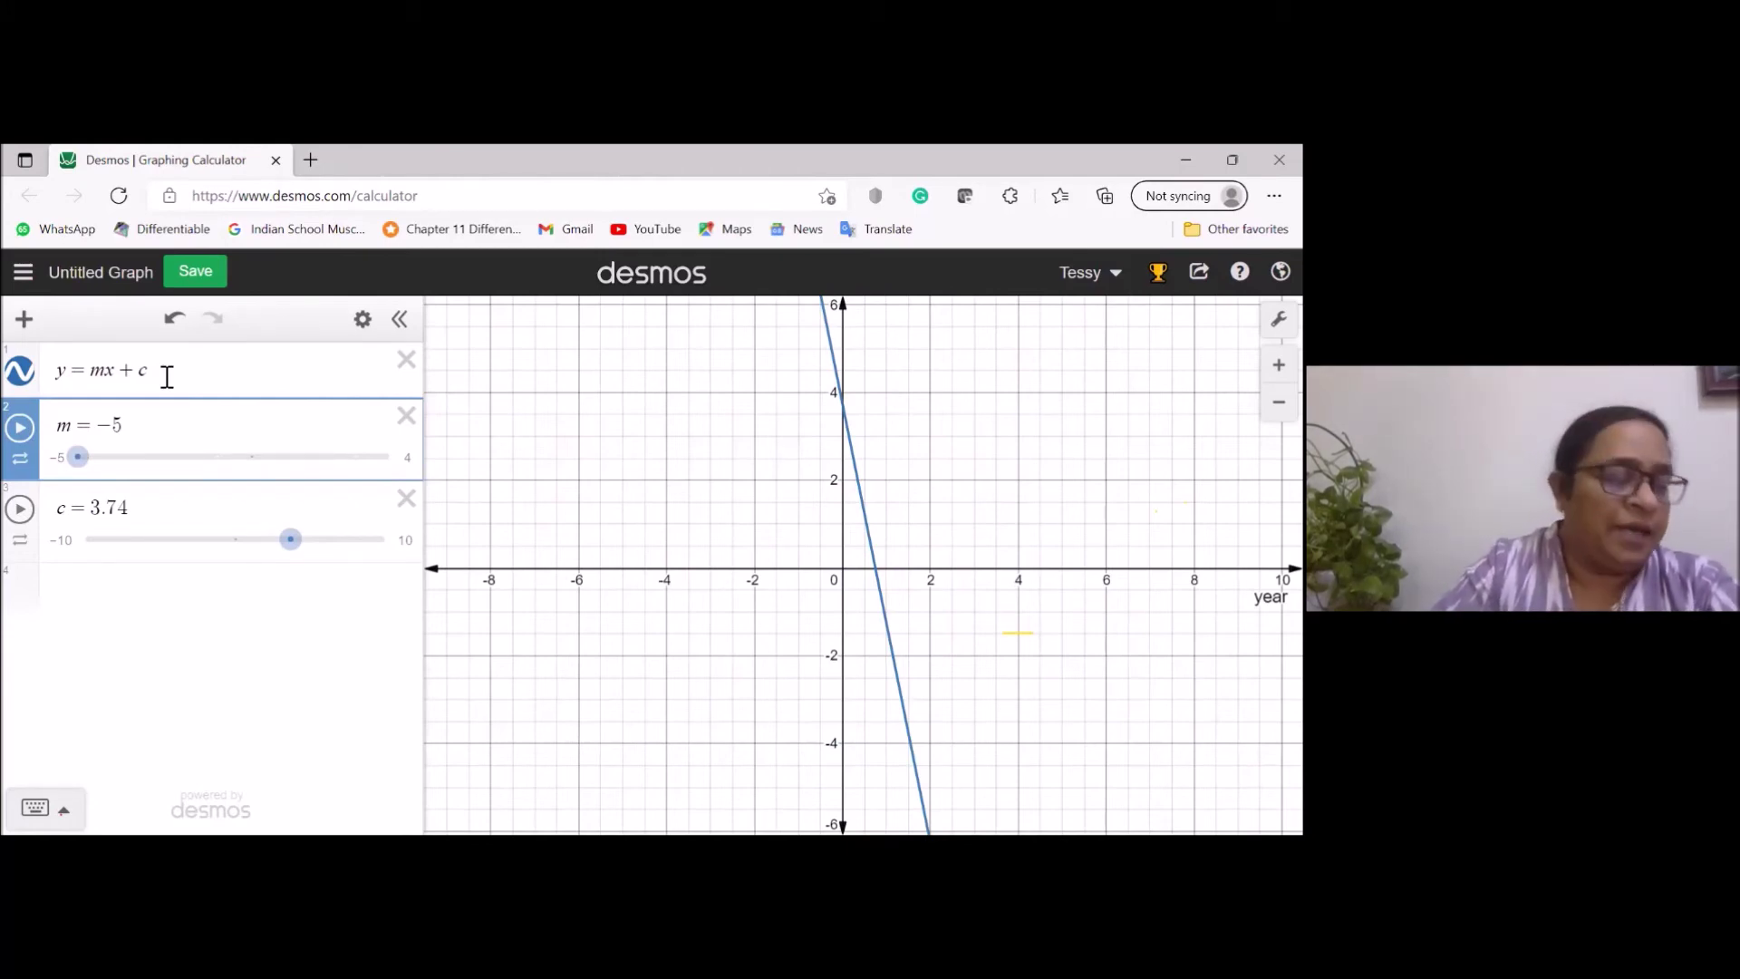
Delete the c and m sliders and erase mx + c from the equation, leaving only y =.
left_click(407, 501)
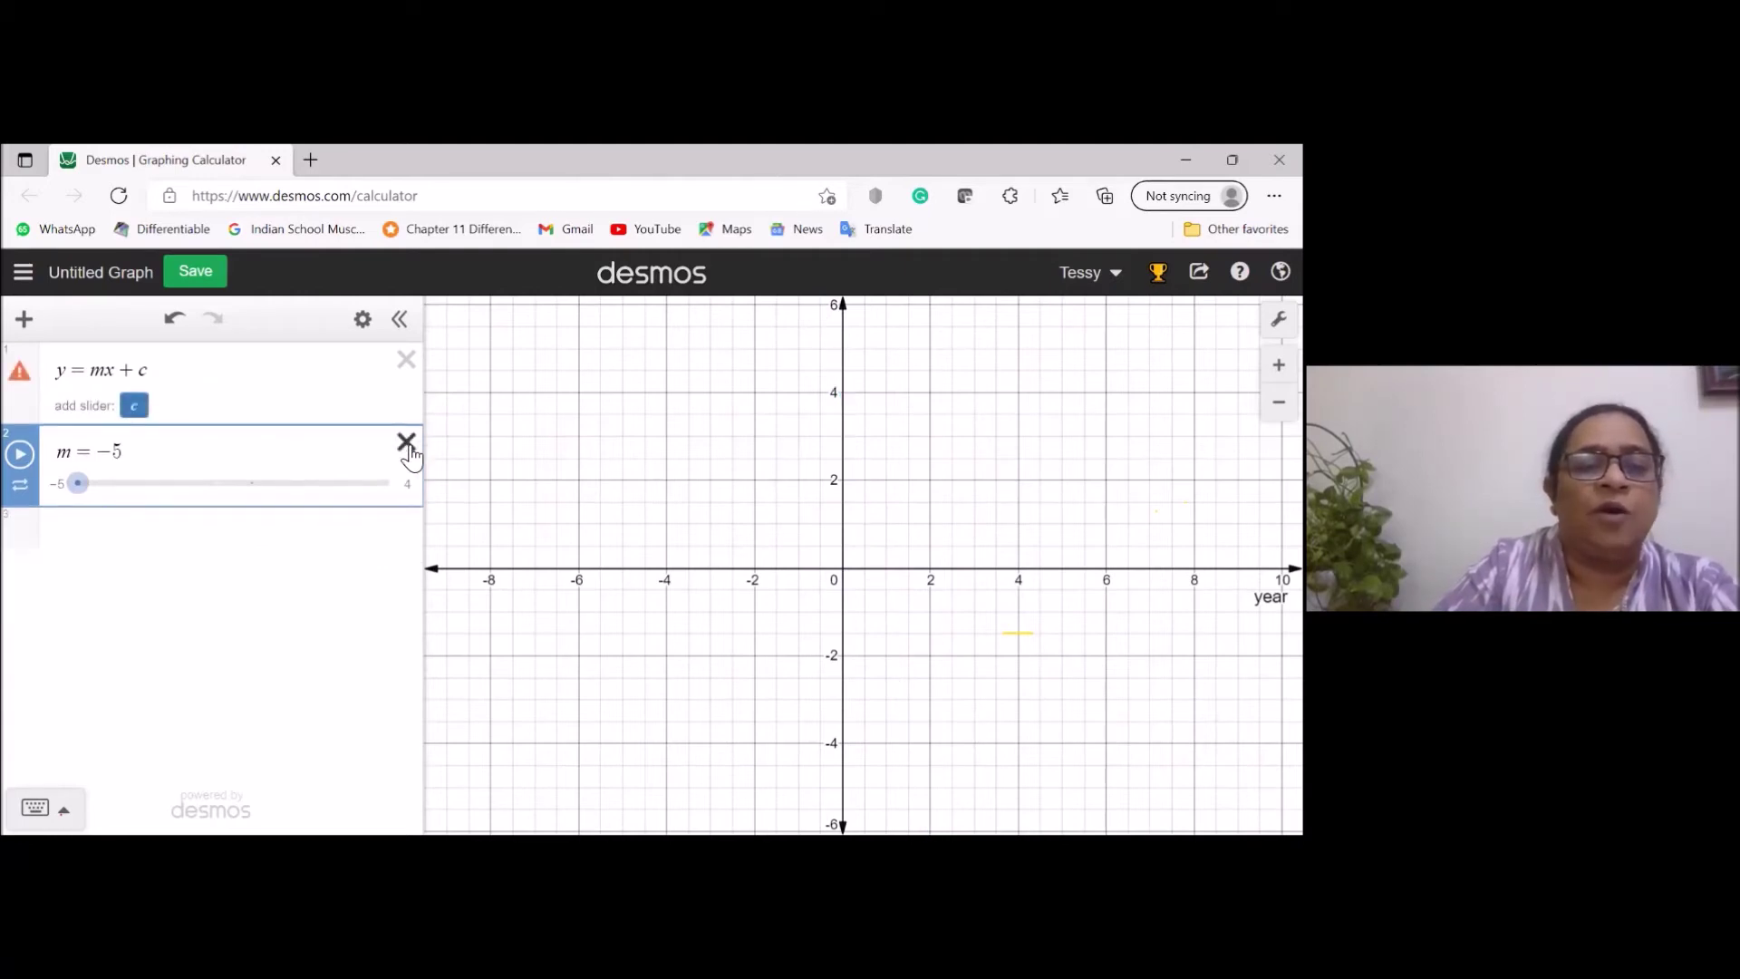
left_click(407, 444)
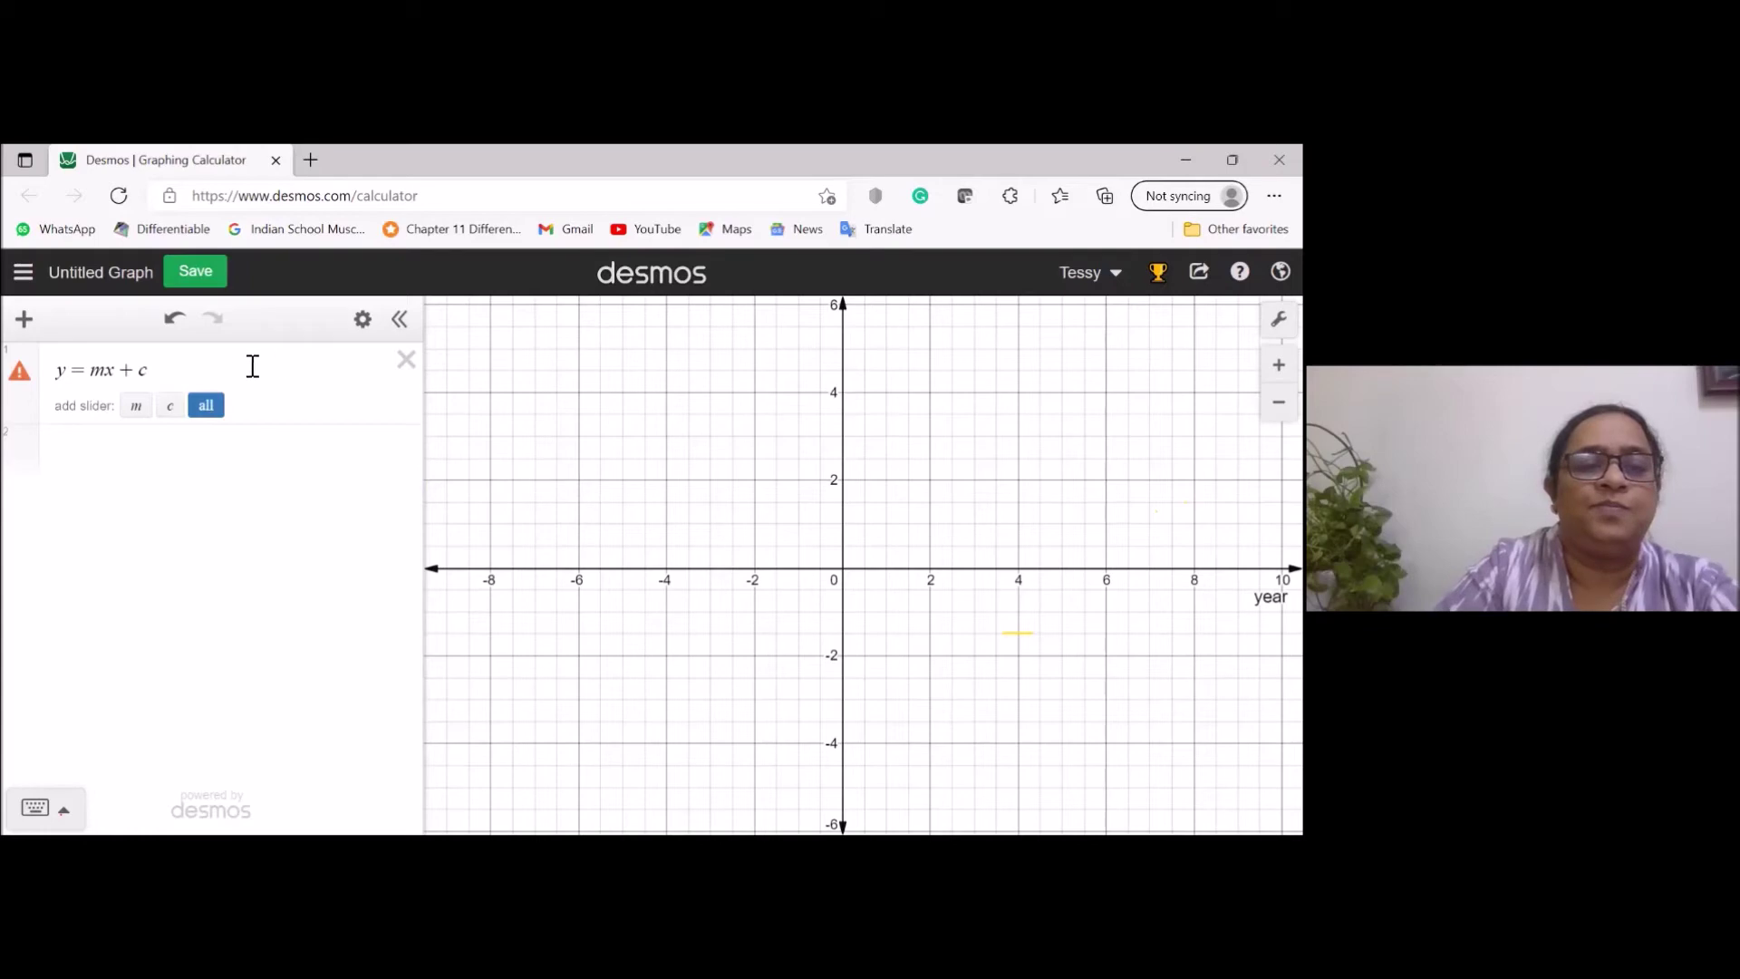
left_click(154, 374)
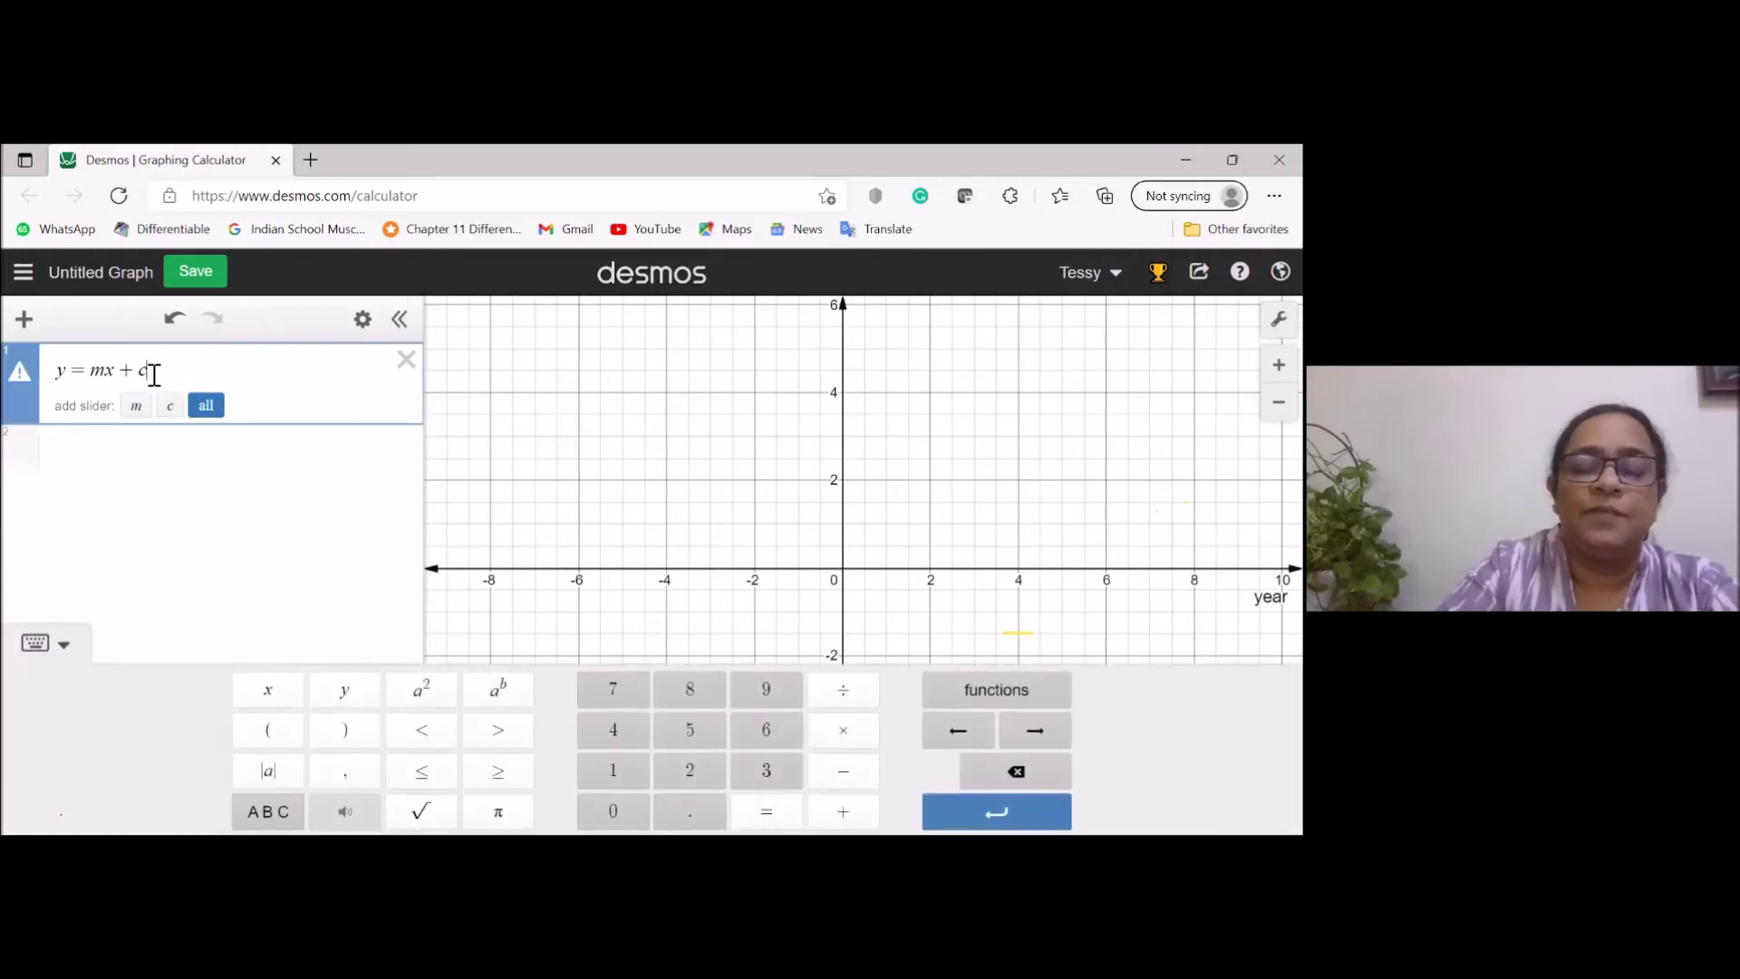
key("BackSpace")
key("BackSpace")
key("BackSpace")
key("BackSpace")
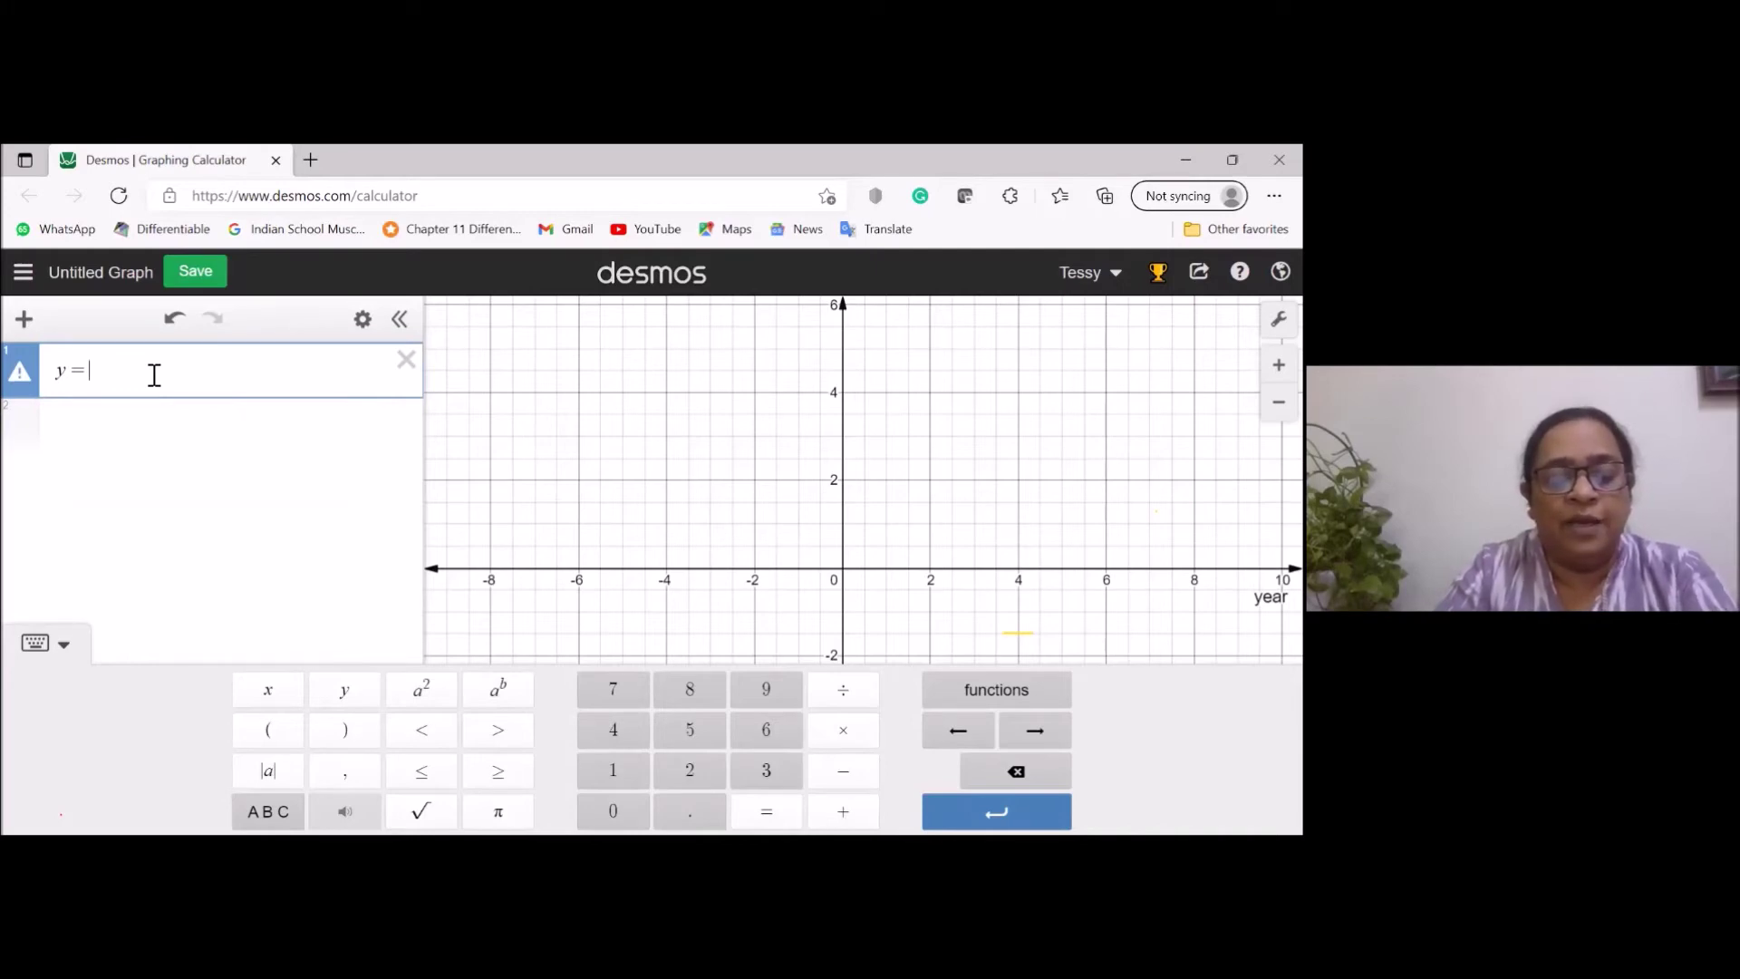
Enter ax² on the right side of the equation and remove the coefficient a, leaving y = x².
type("x")
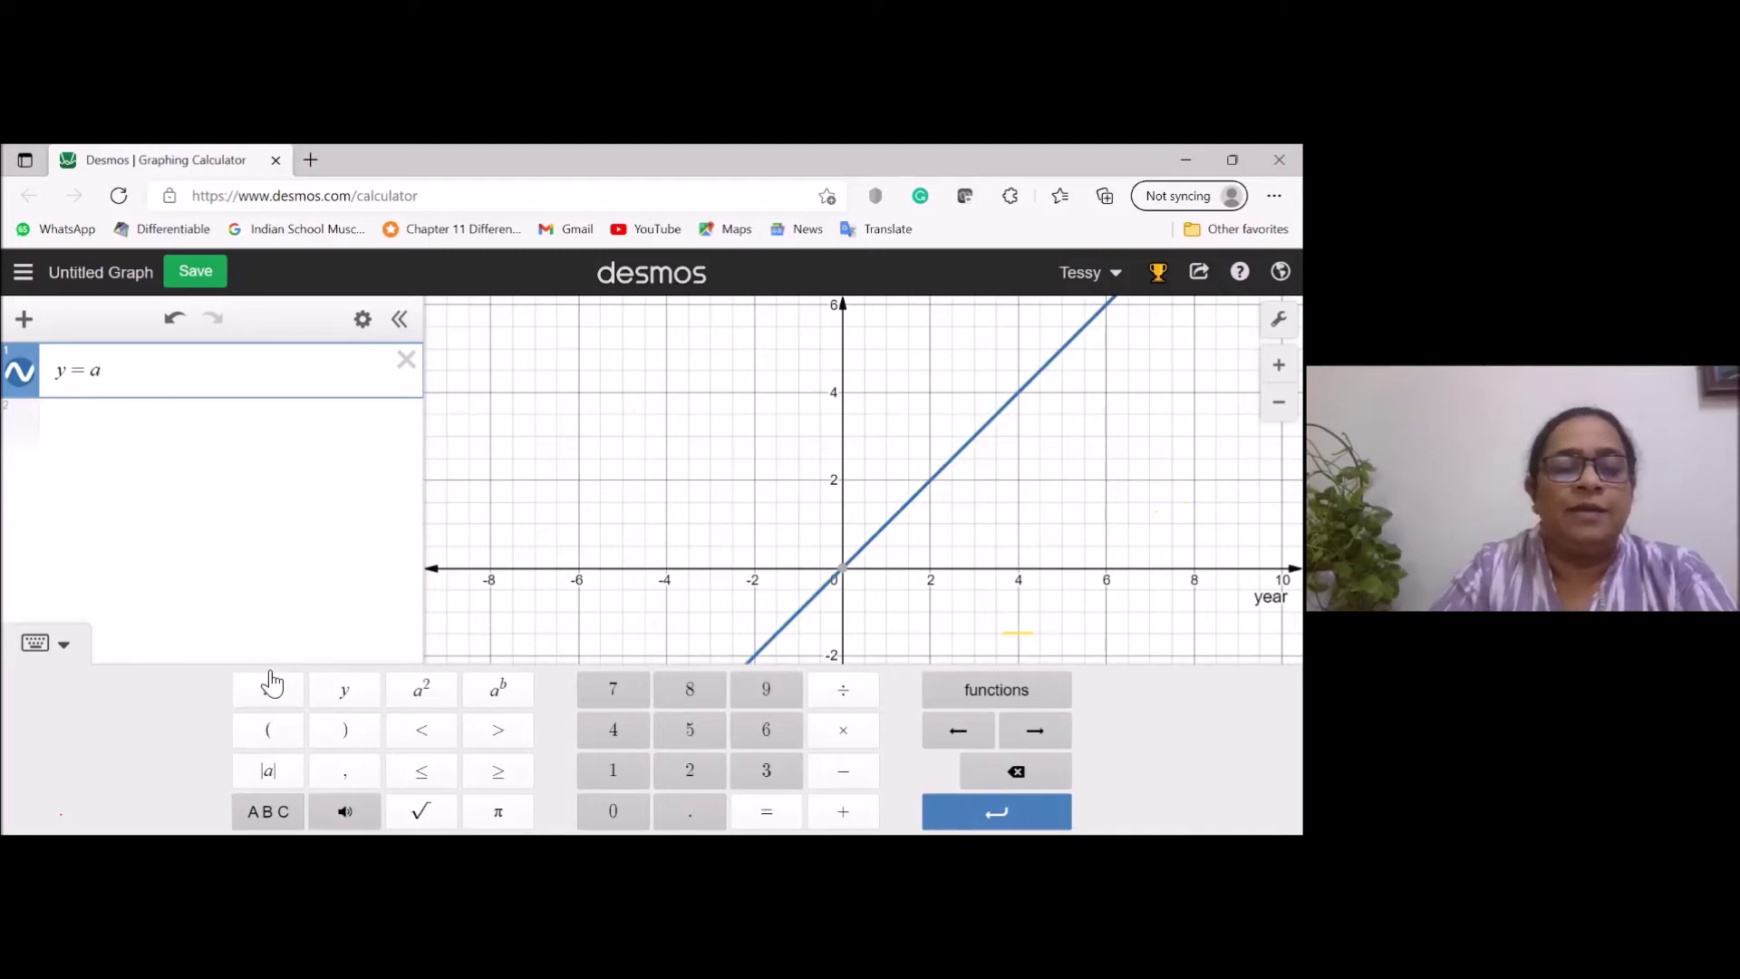
left_click(270, 687)
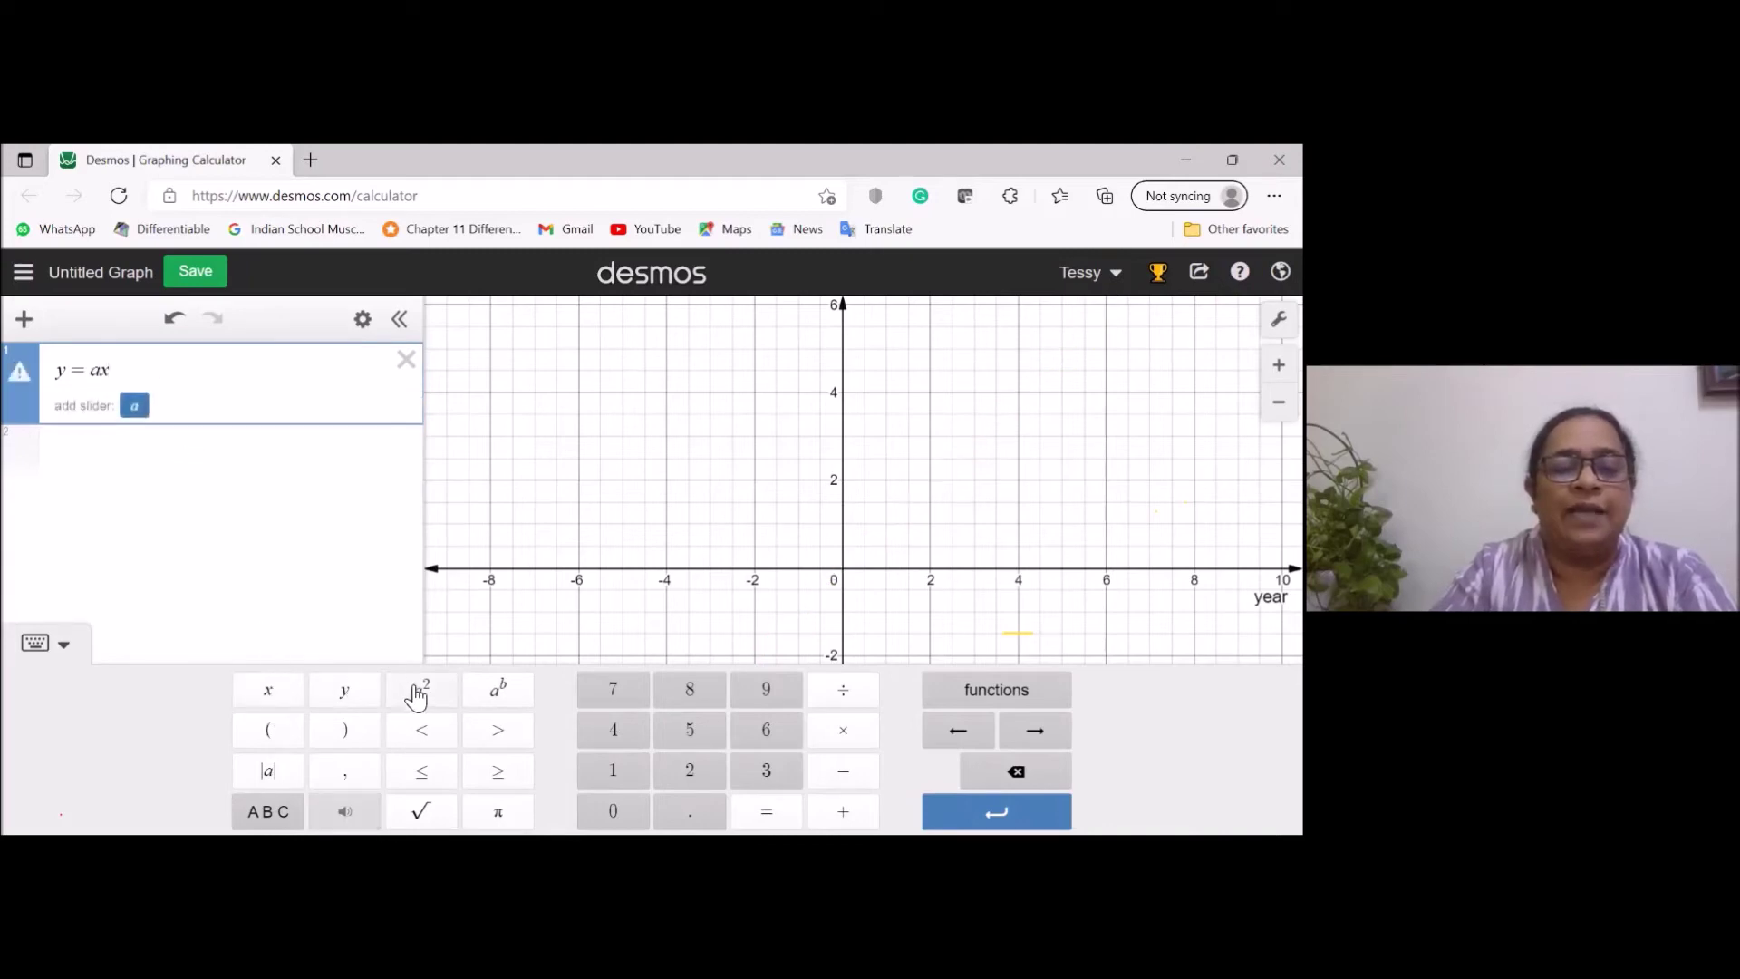
left_click(418, 695)
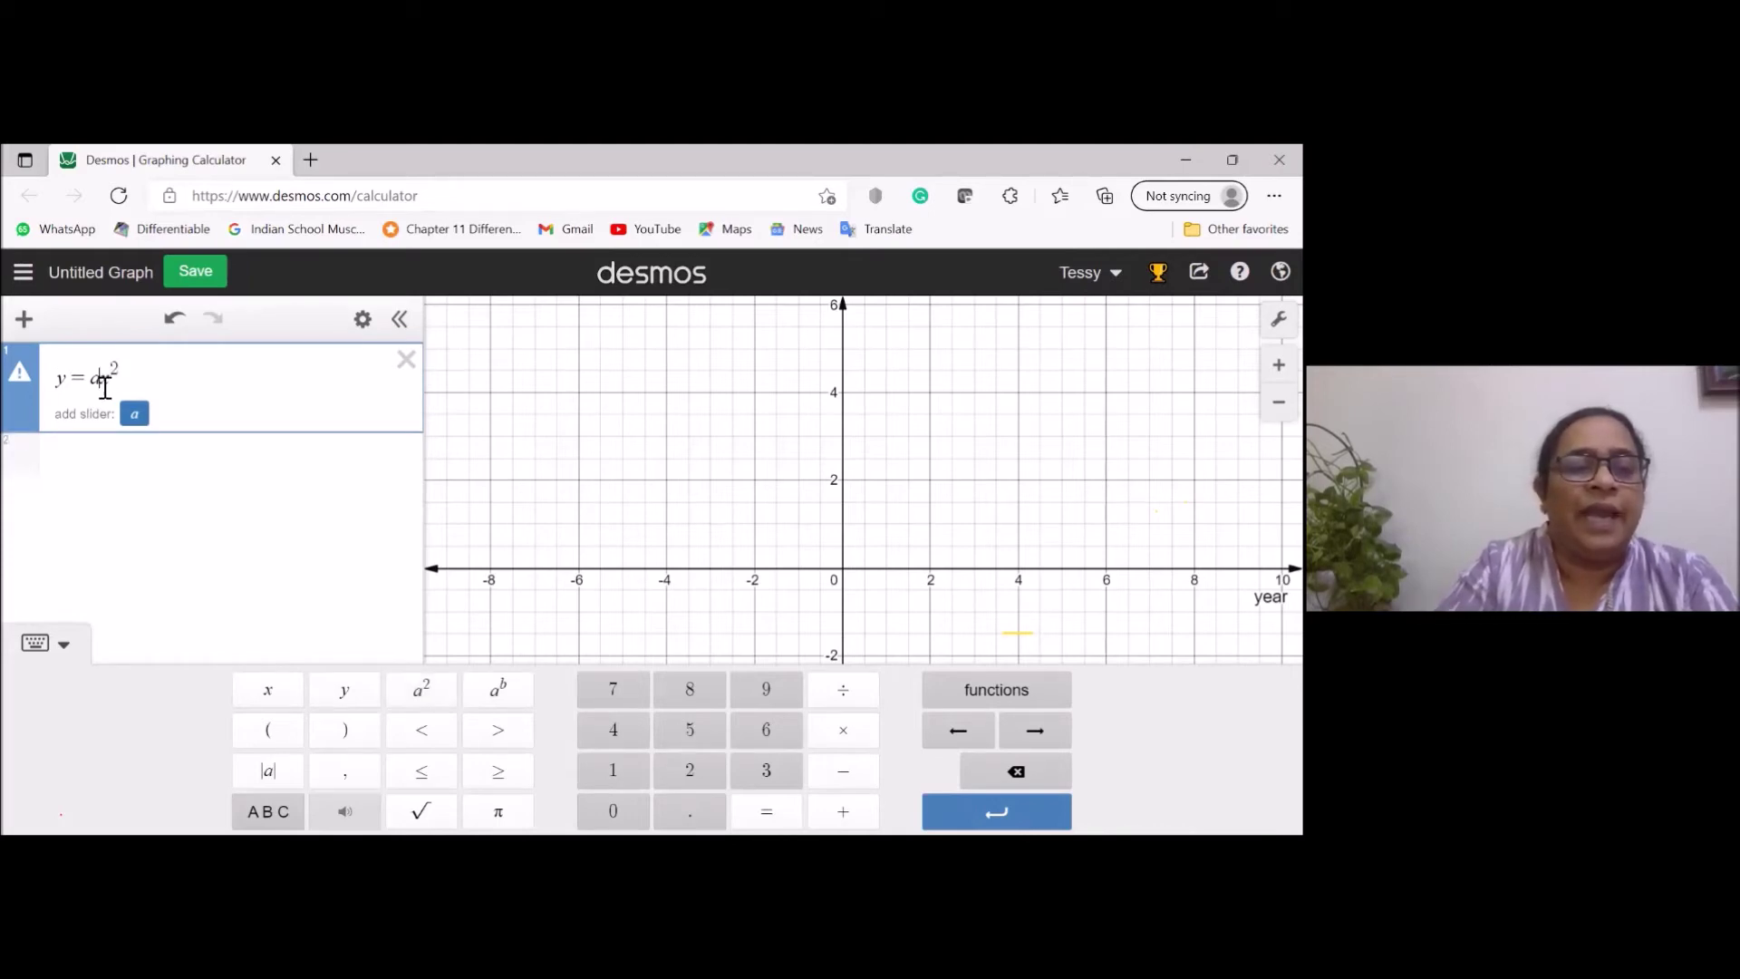
key("BackSpace")
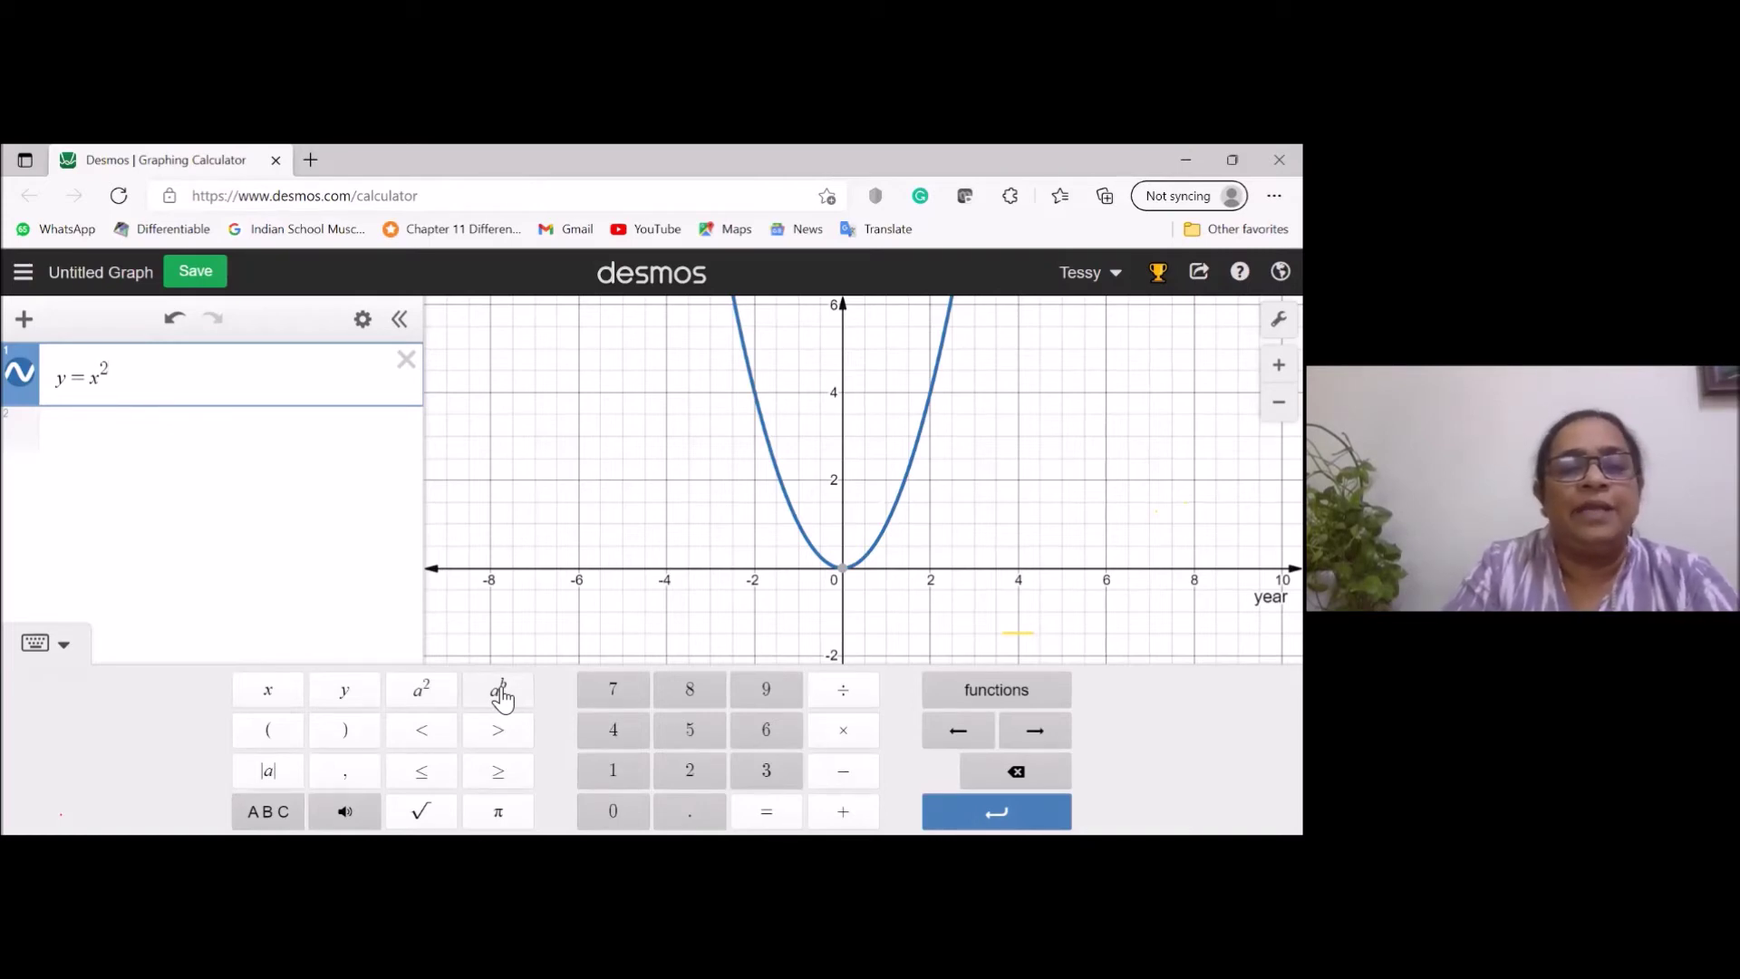
Change the exponent of x in turn to 3, 4 and 5, and set it back to 2.
key("BackSpace")
type("3")
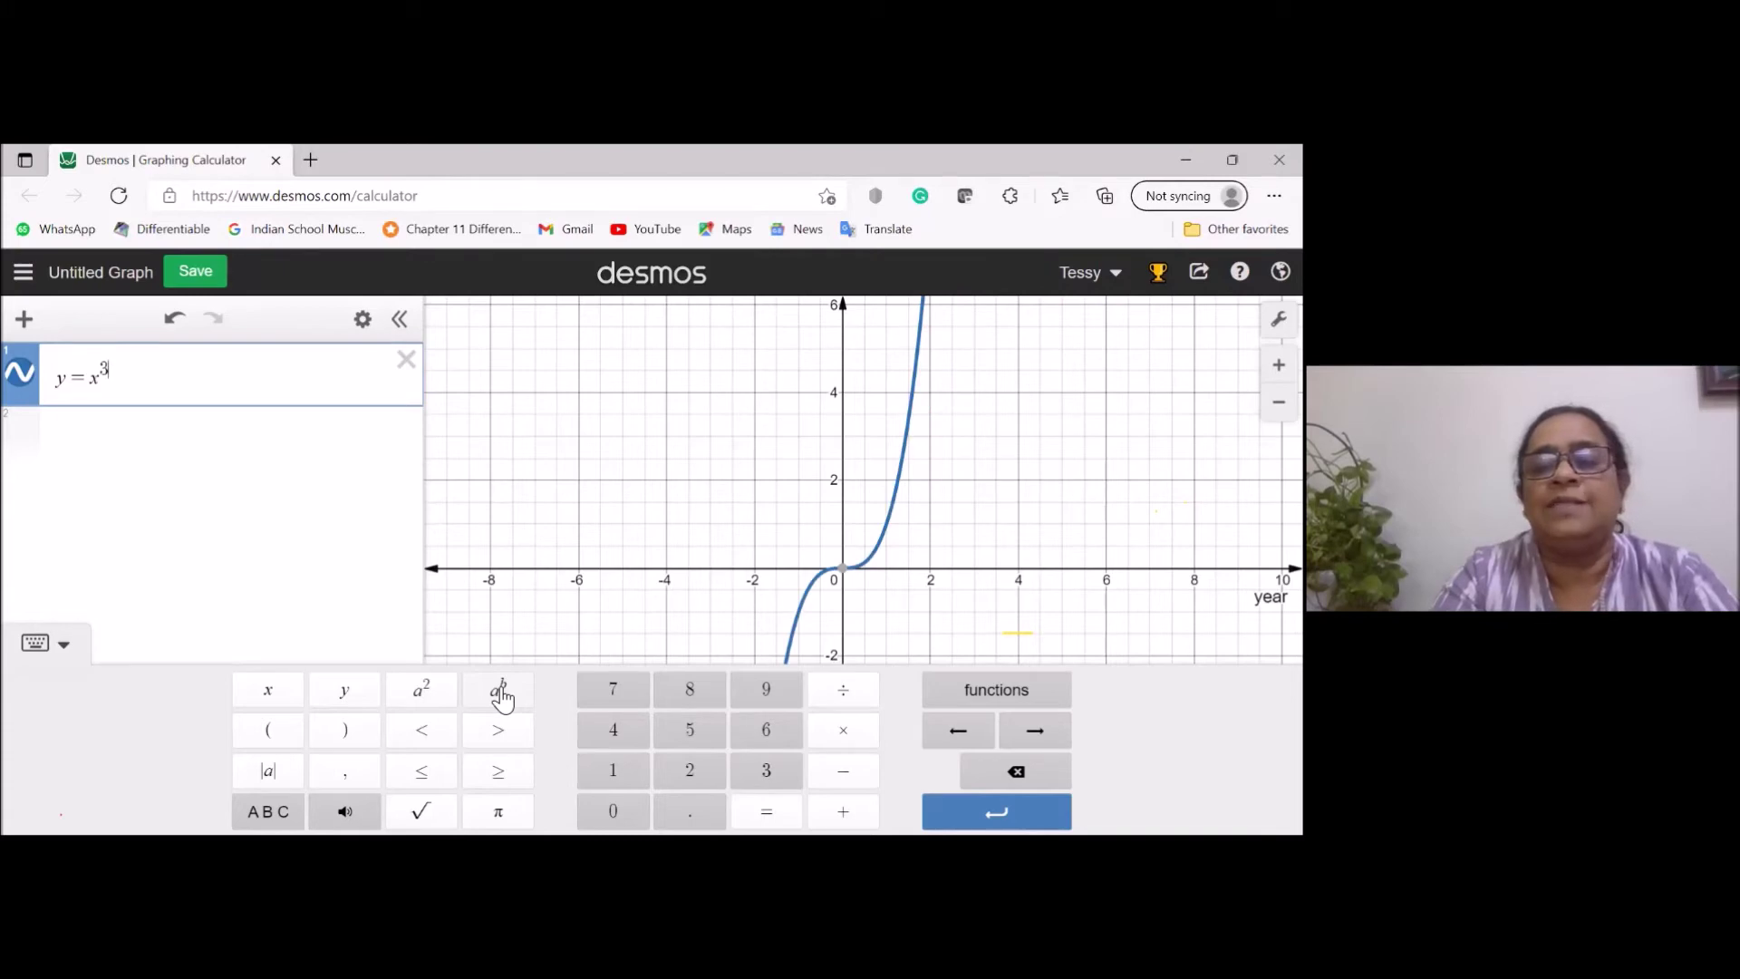
key("BackSpace")
type("4")
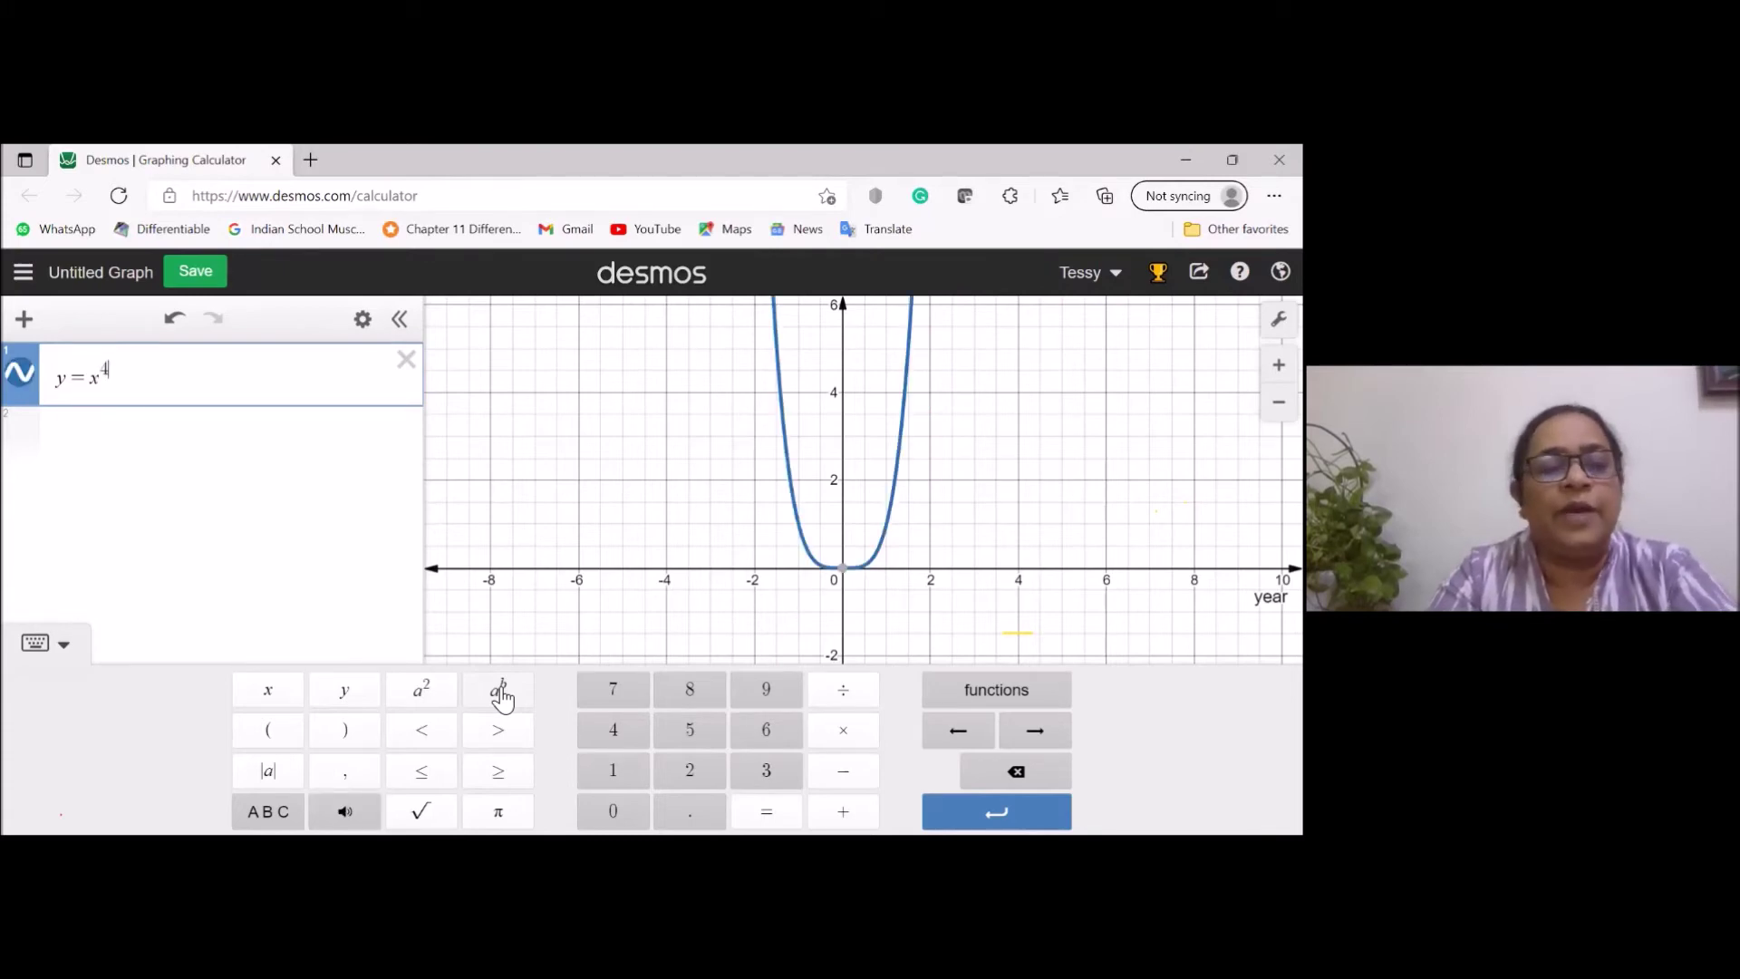
key("BackSpace")
type("5")
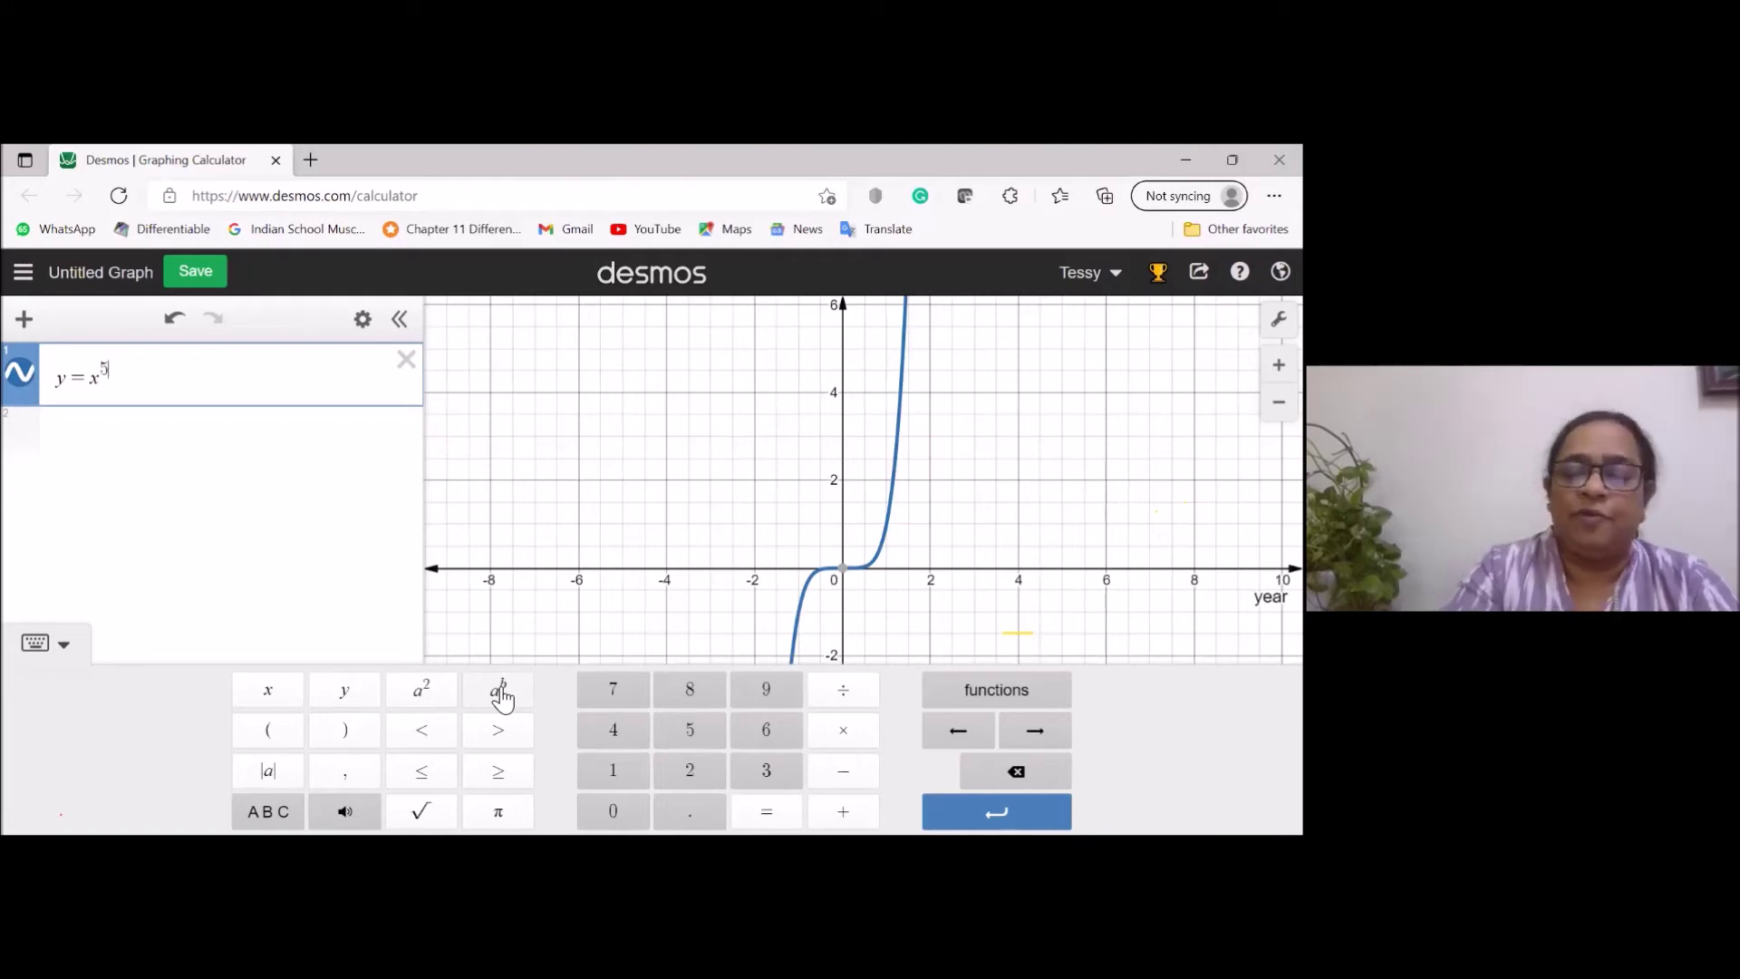
key("BackSpace")
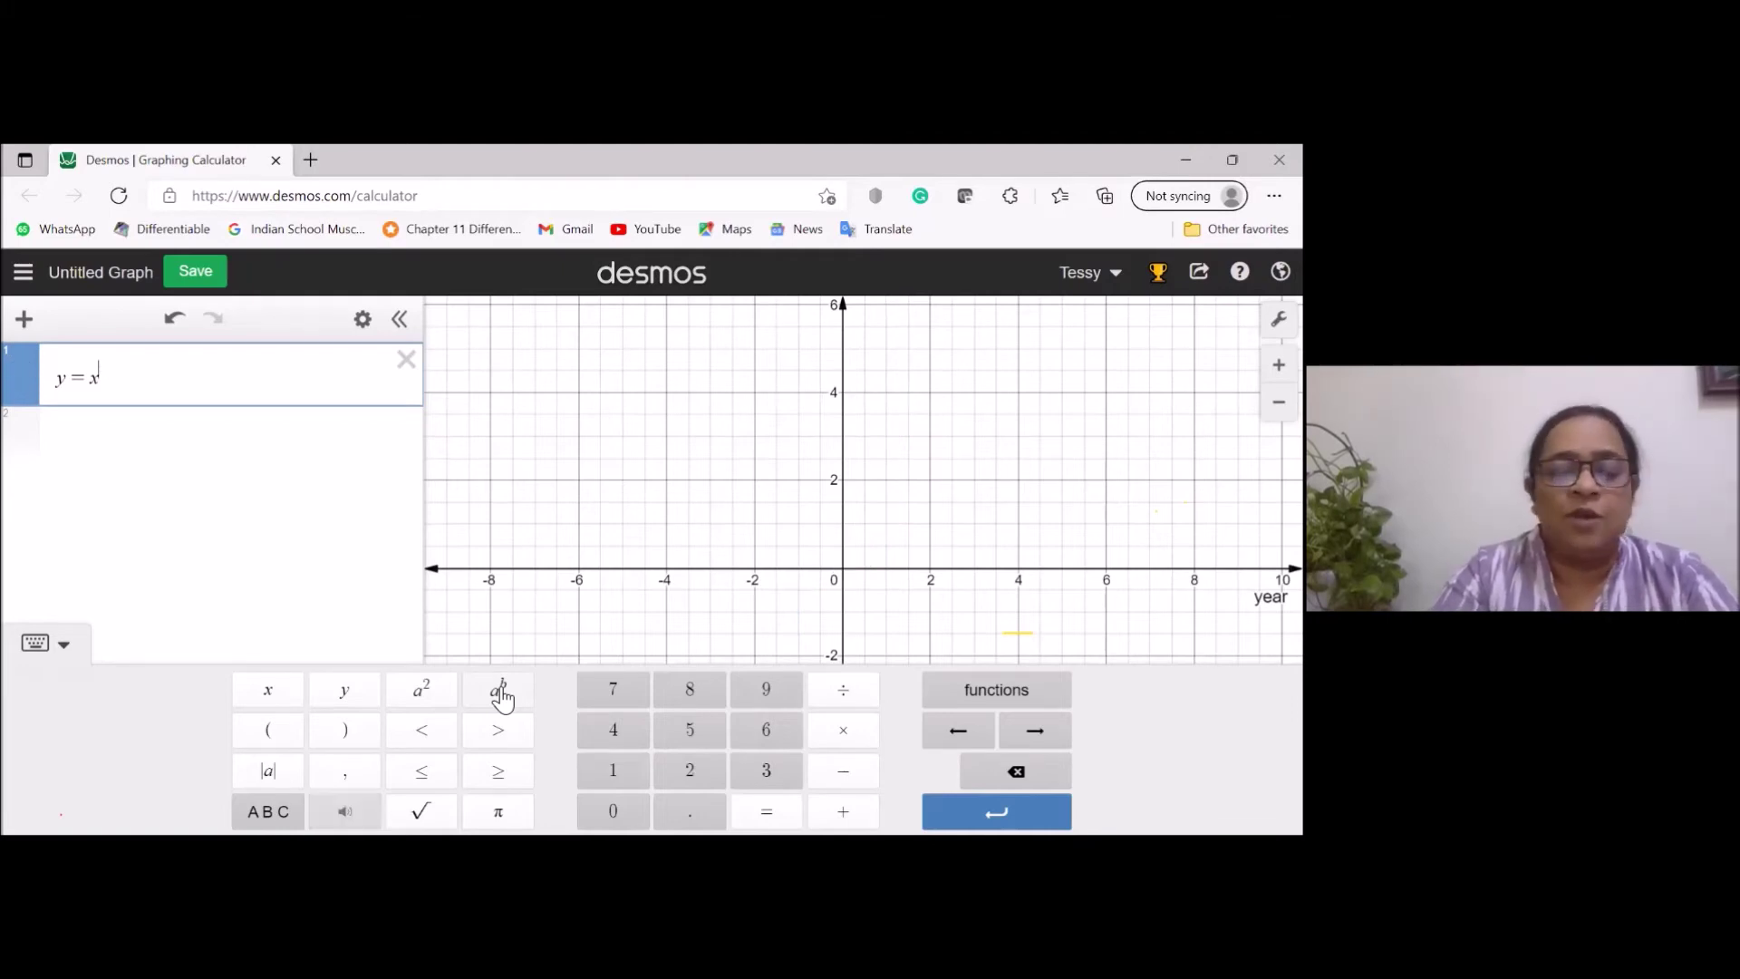
type("2")
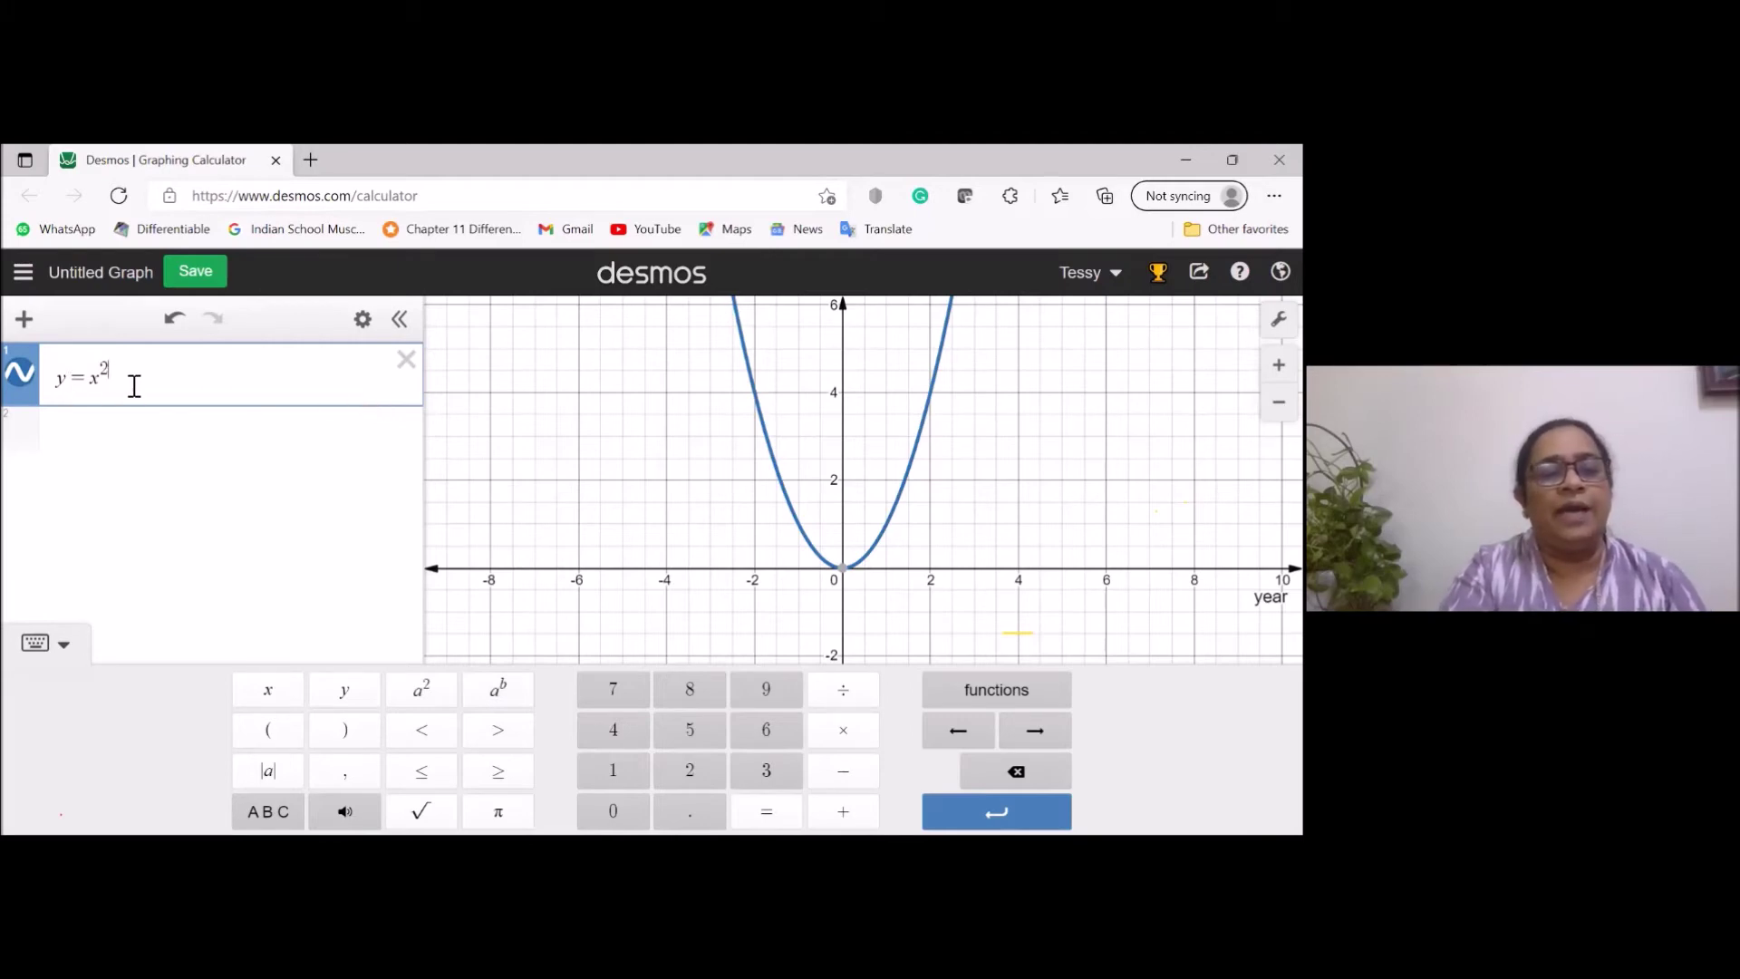
Duplicate the y = x² equation three times to have four identical equations in the list.
left_click(364, 322)
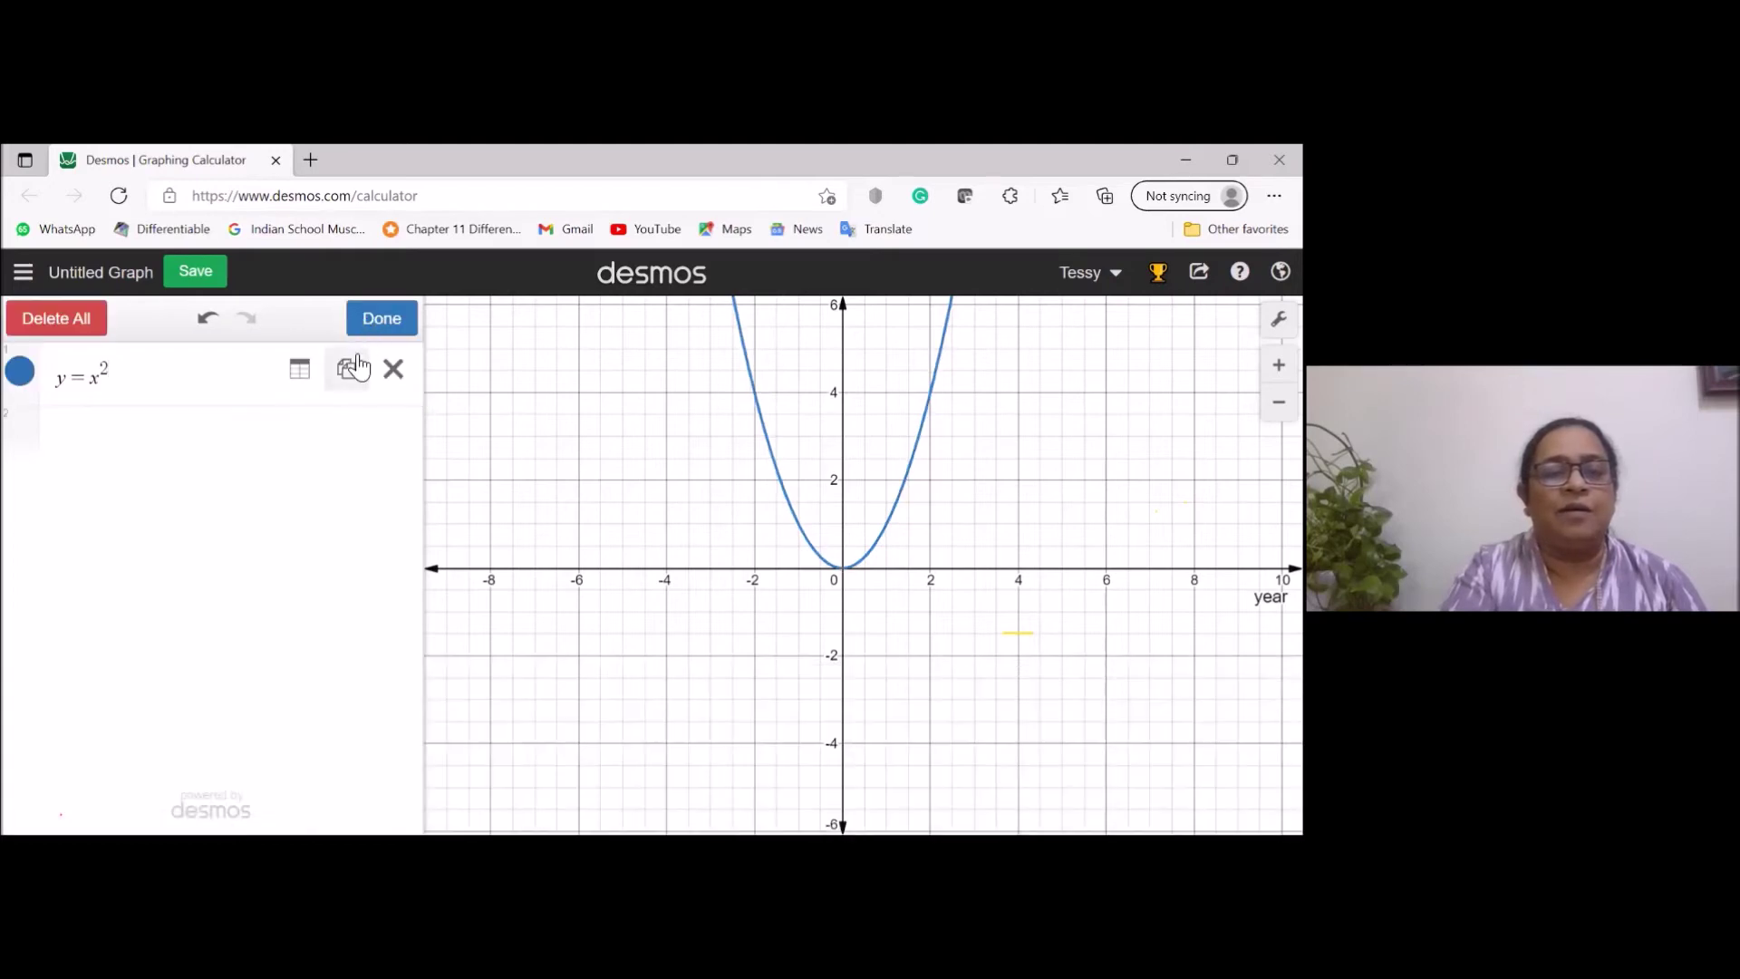
left_click(348, 372)
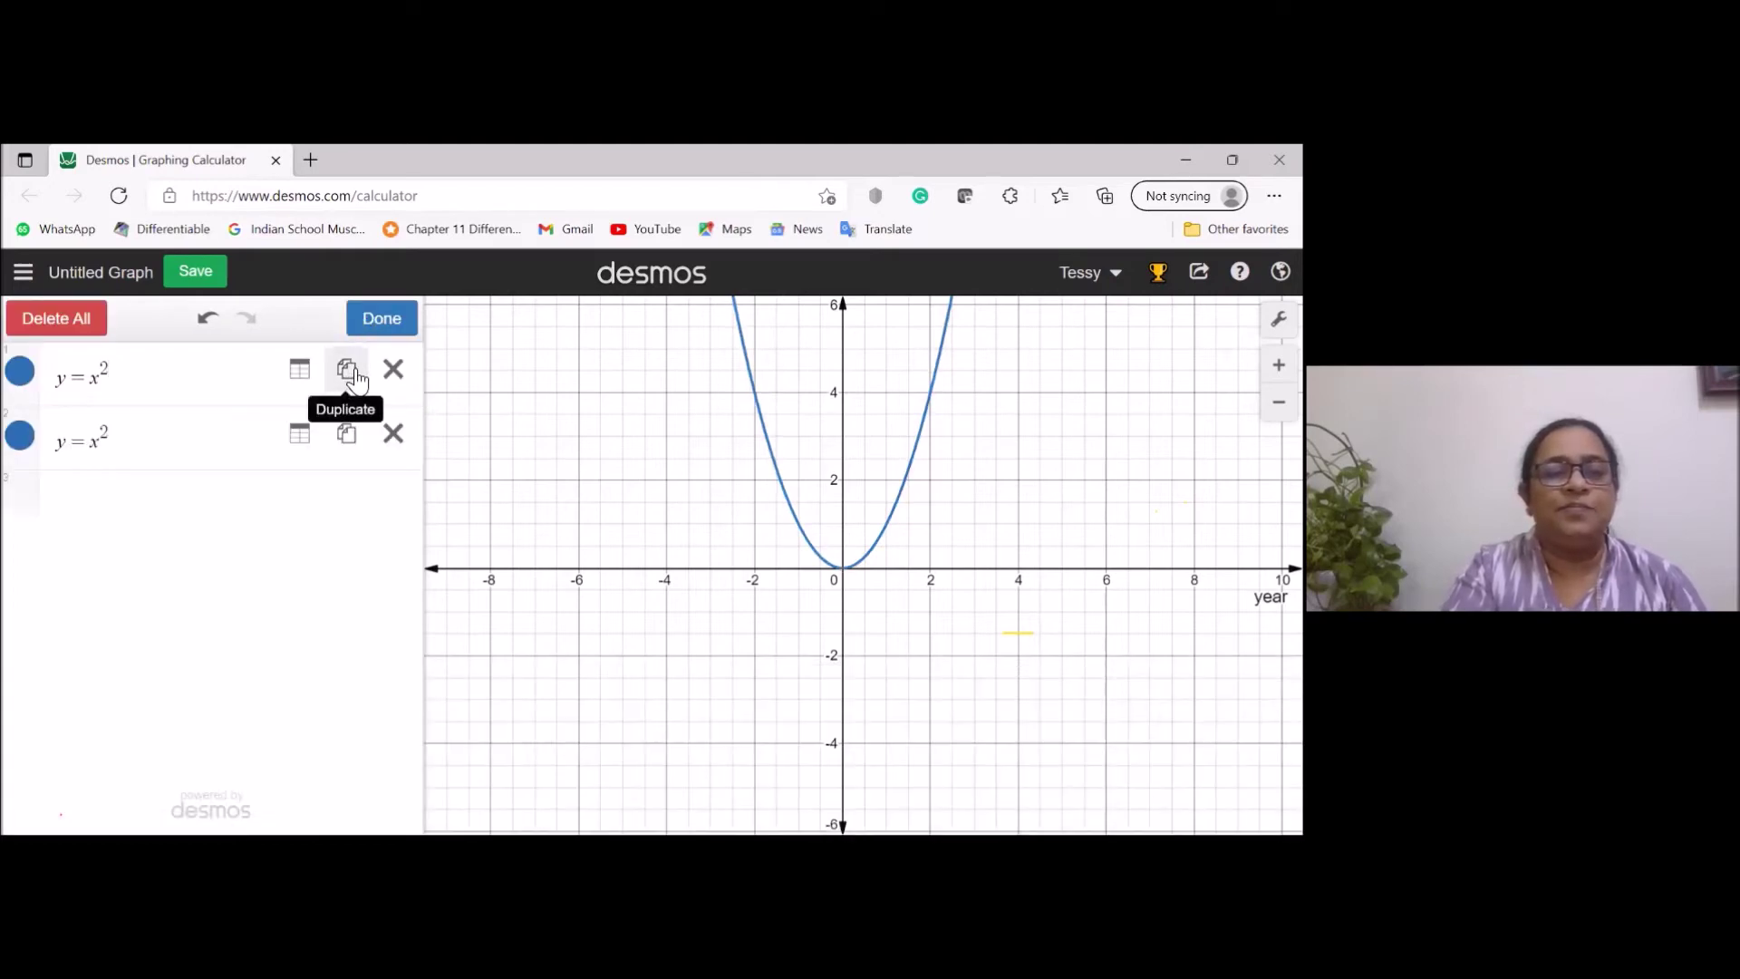
left_click(350, 373)
left_click(348, 374)
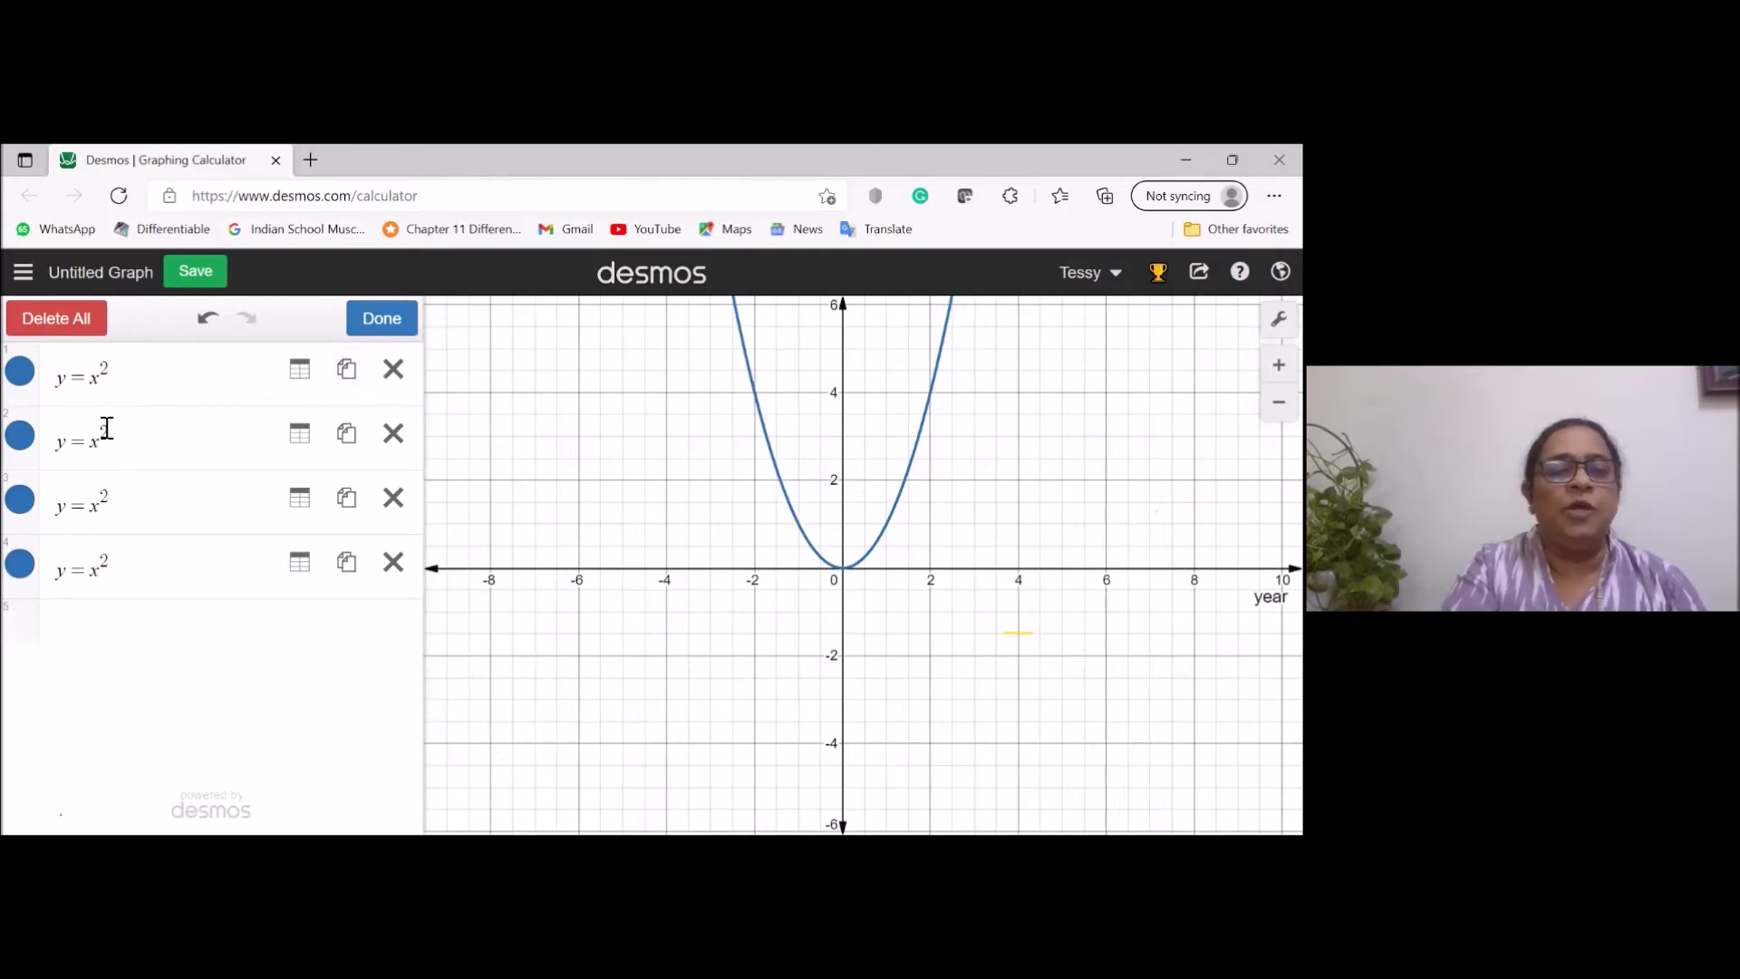
Colour the second parabola green and the third one red, and finish editing the expression list.
left_click(29, 437)
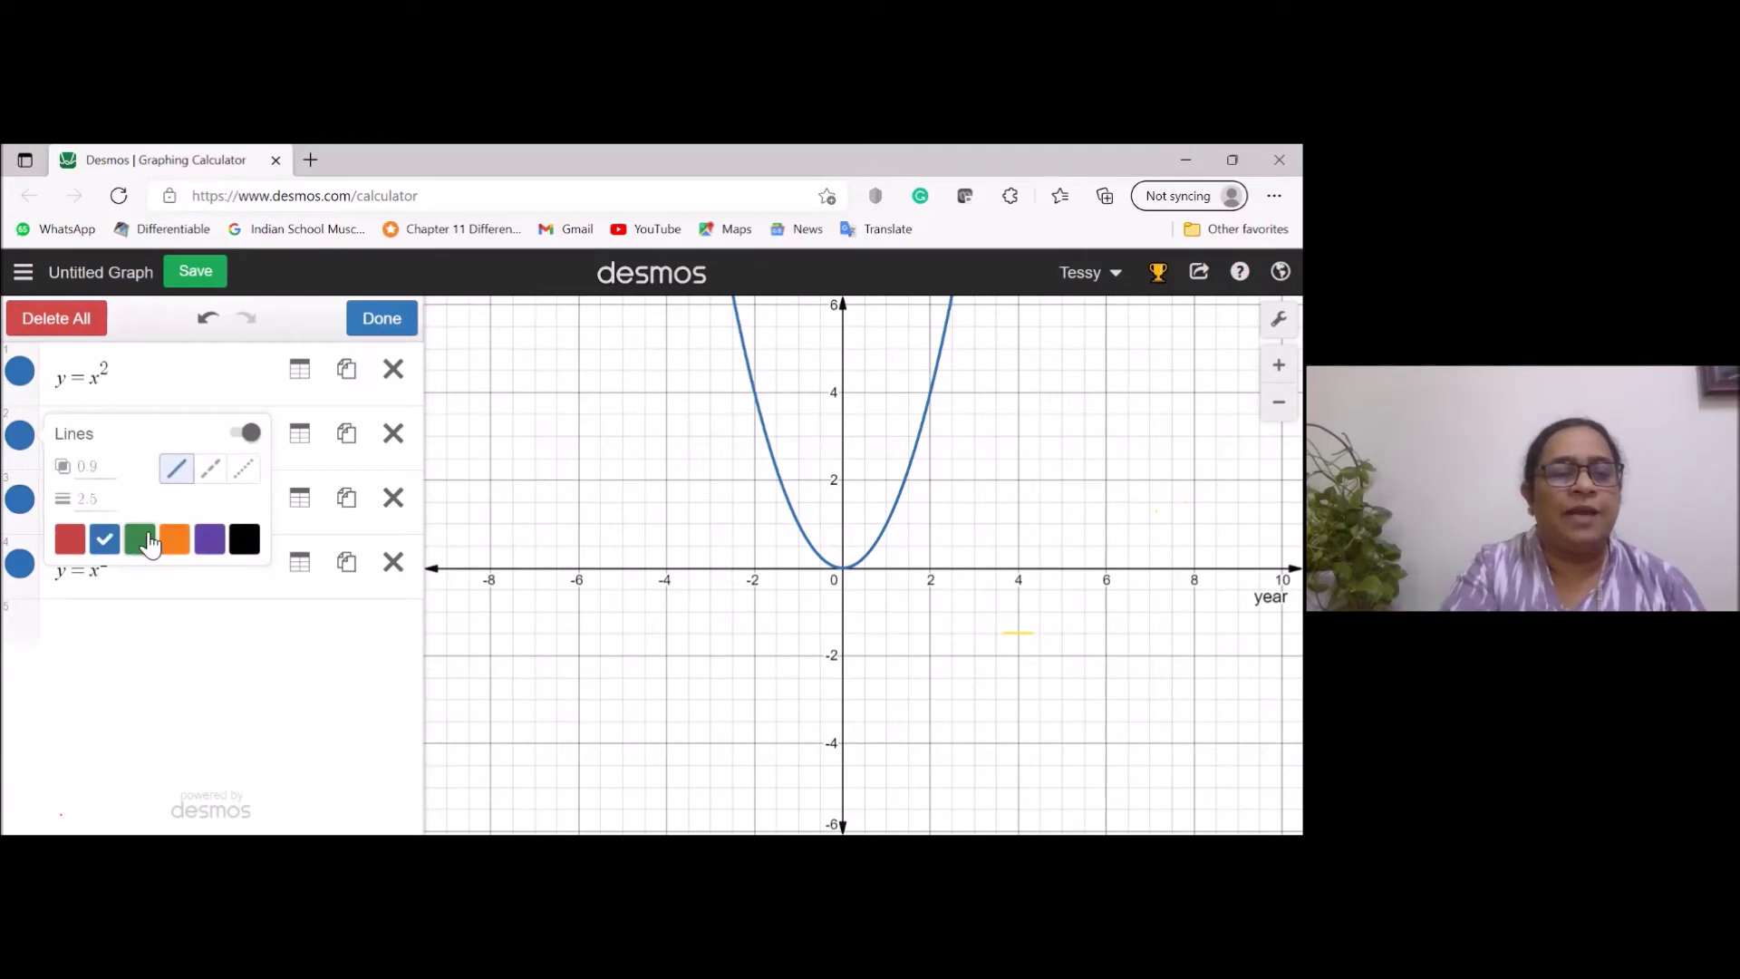
left_click(20, 498)
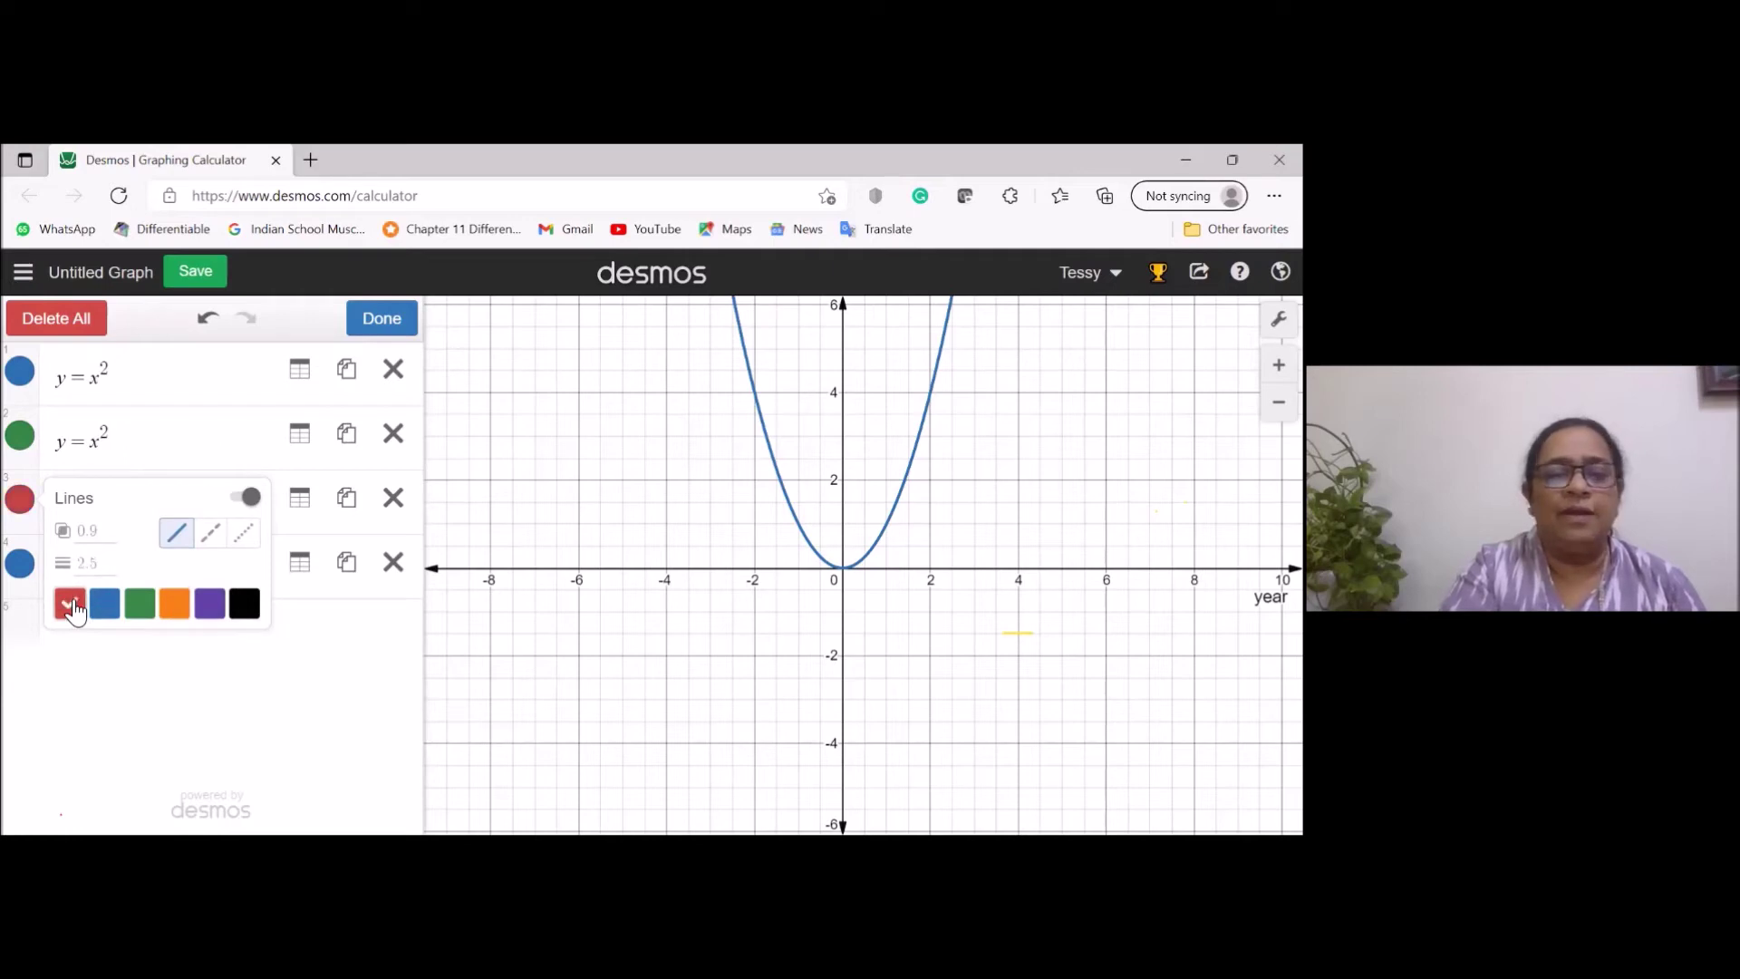
left_click(379, 326)
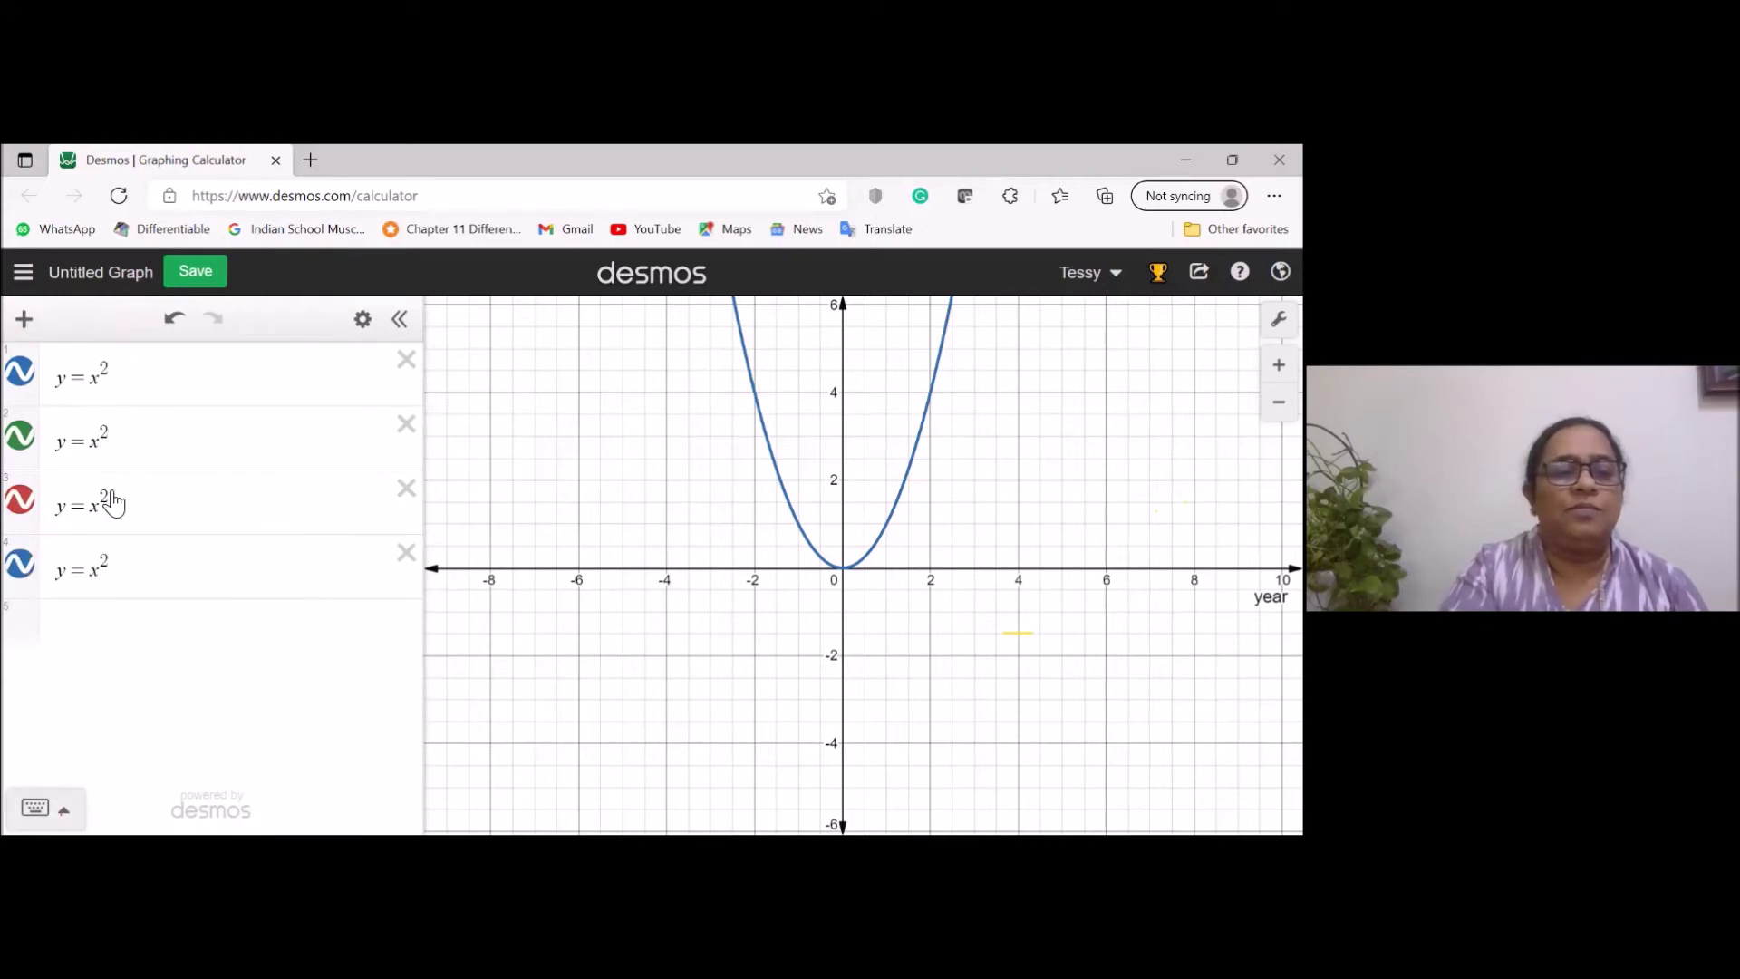
Change the second, third and fourth equations to y = x² + 1, y = x² + 2 and y = x² + 3.
left_click(123, 444)
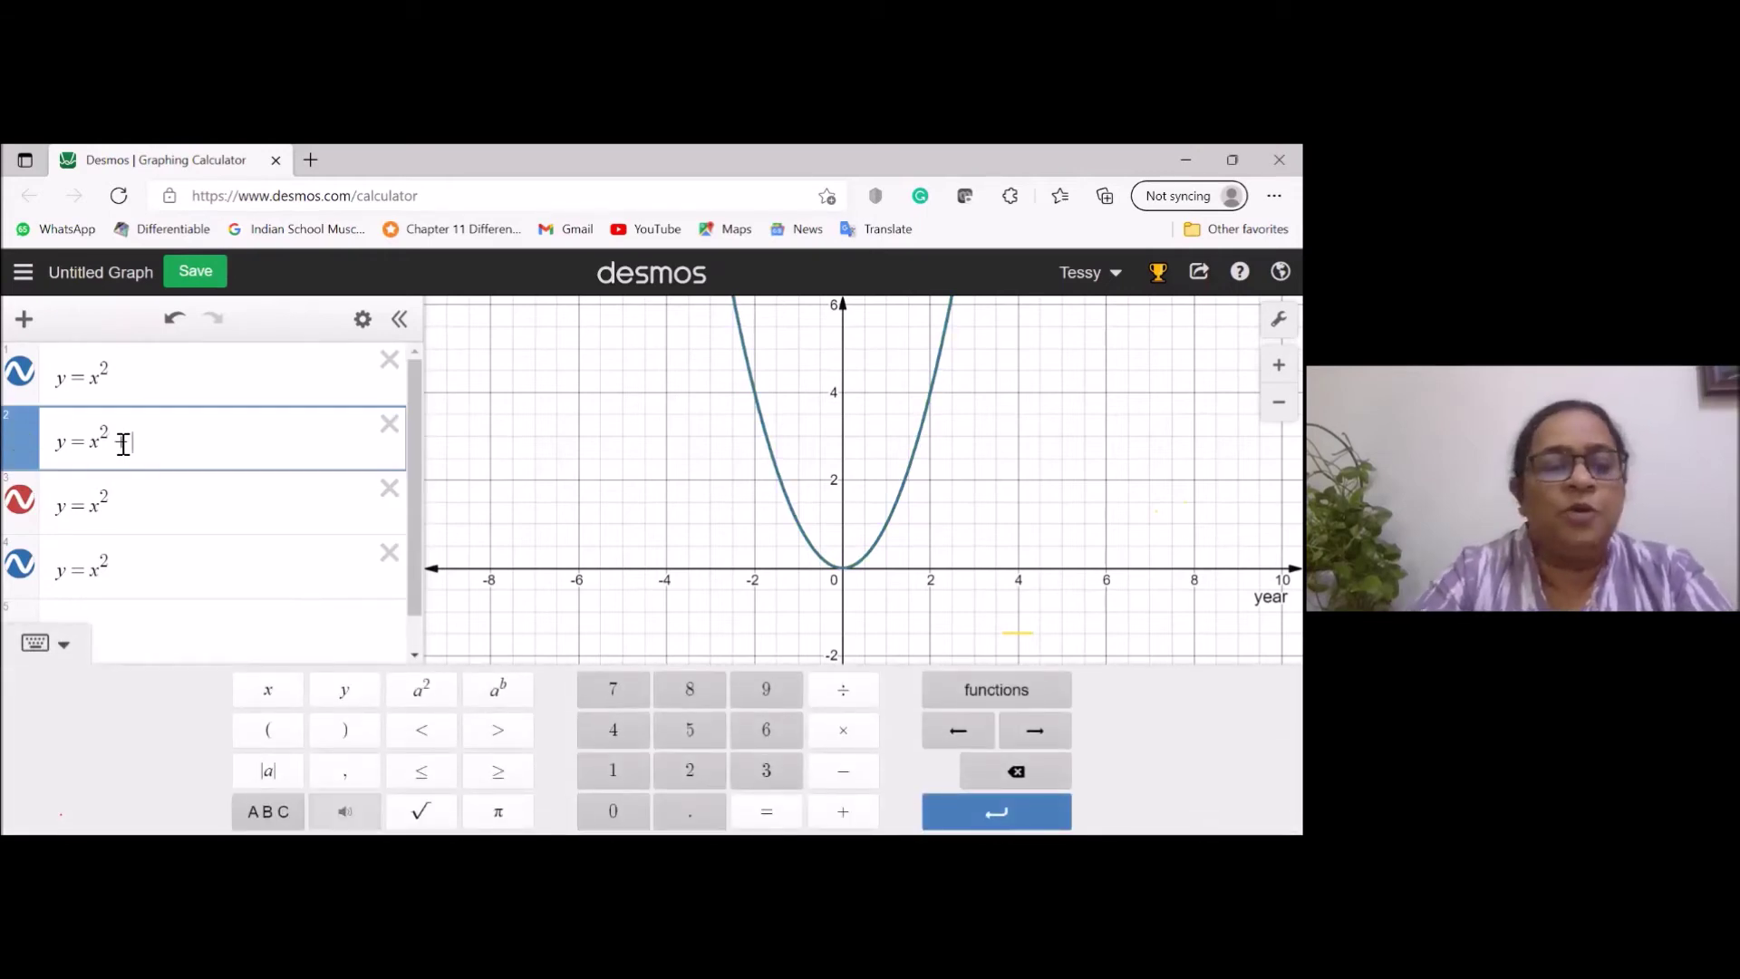
type("+1")
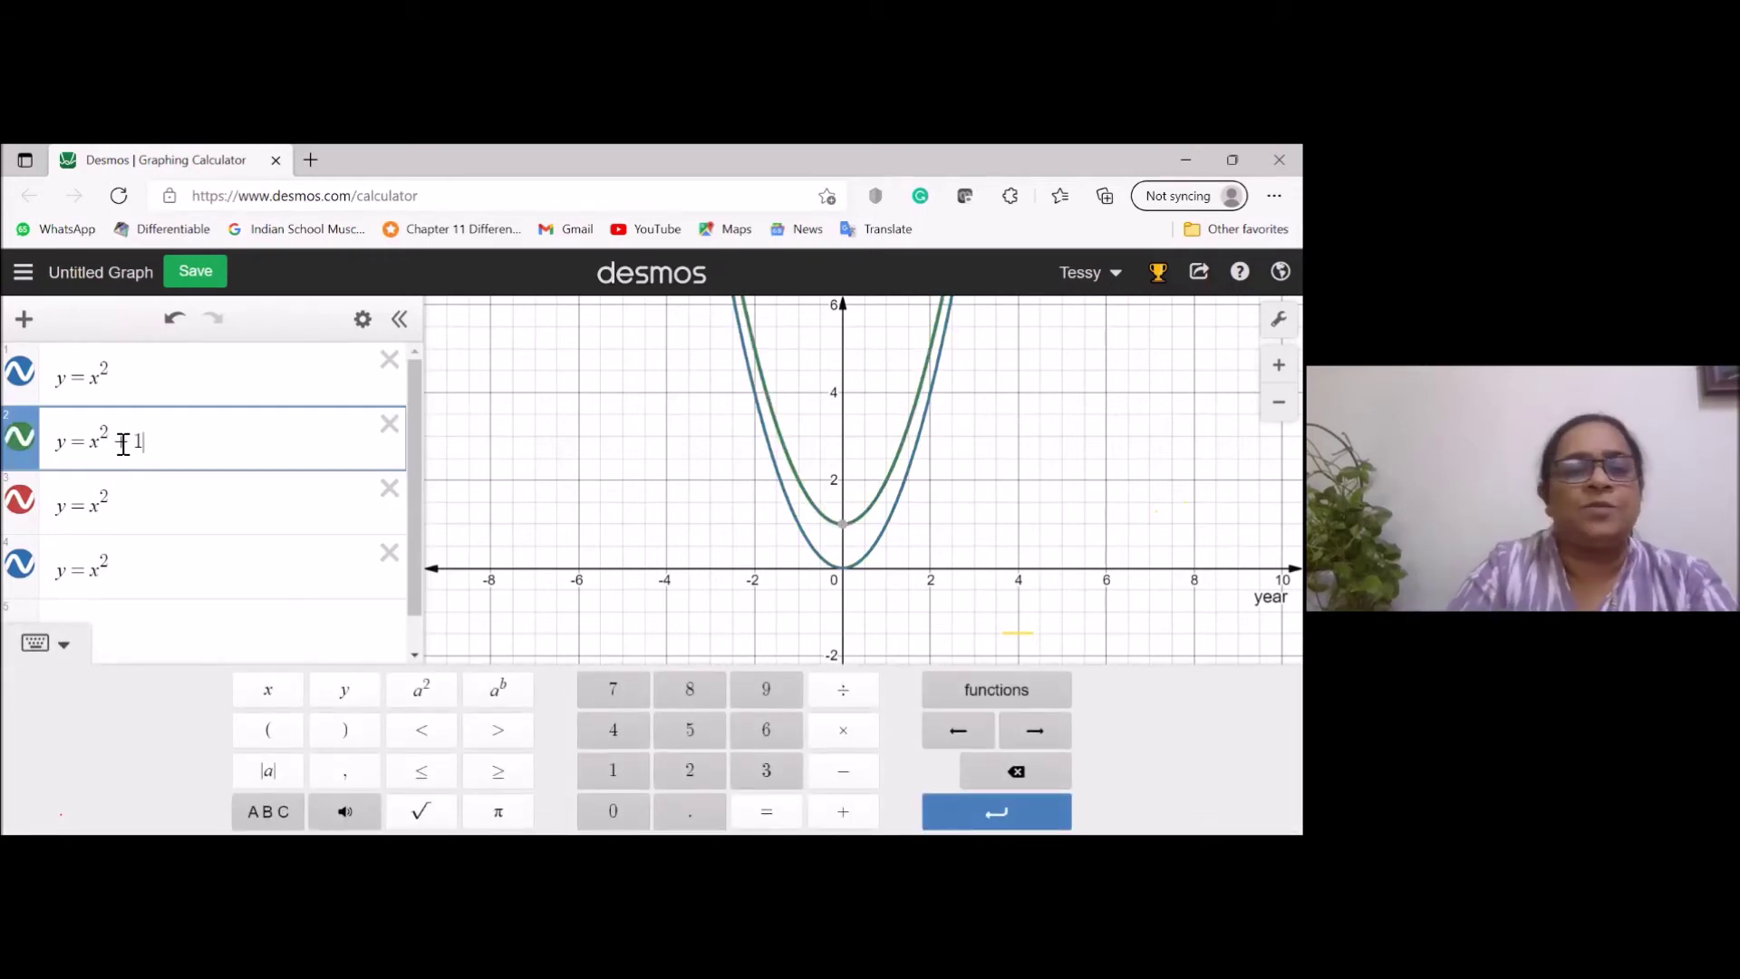
left_click(114, 507)
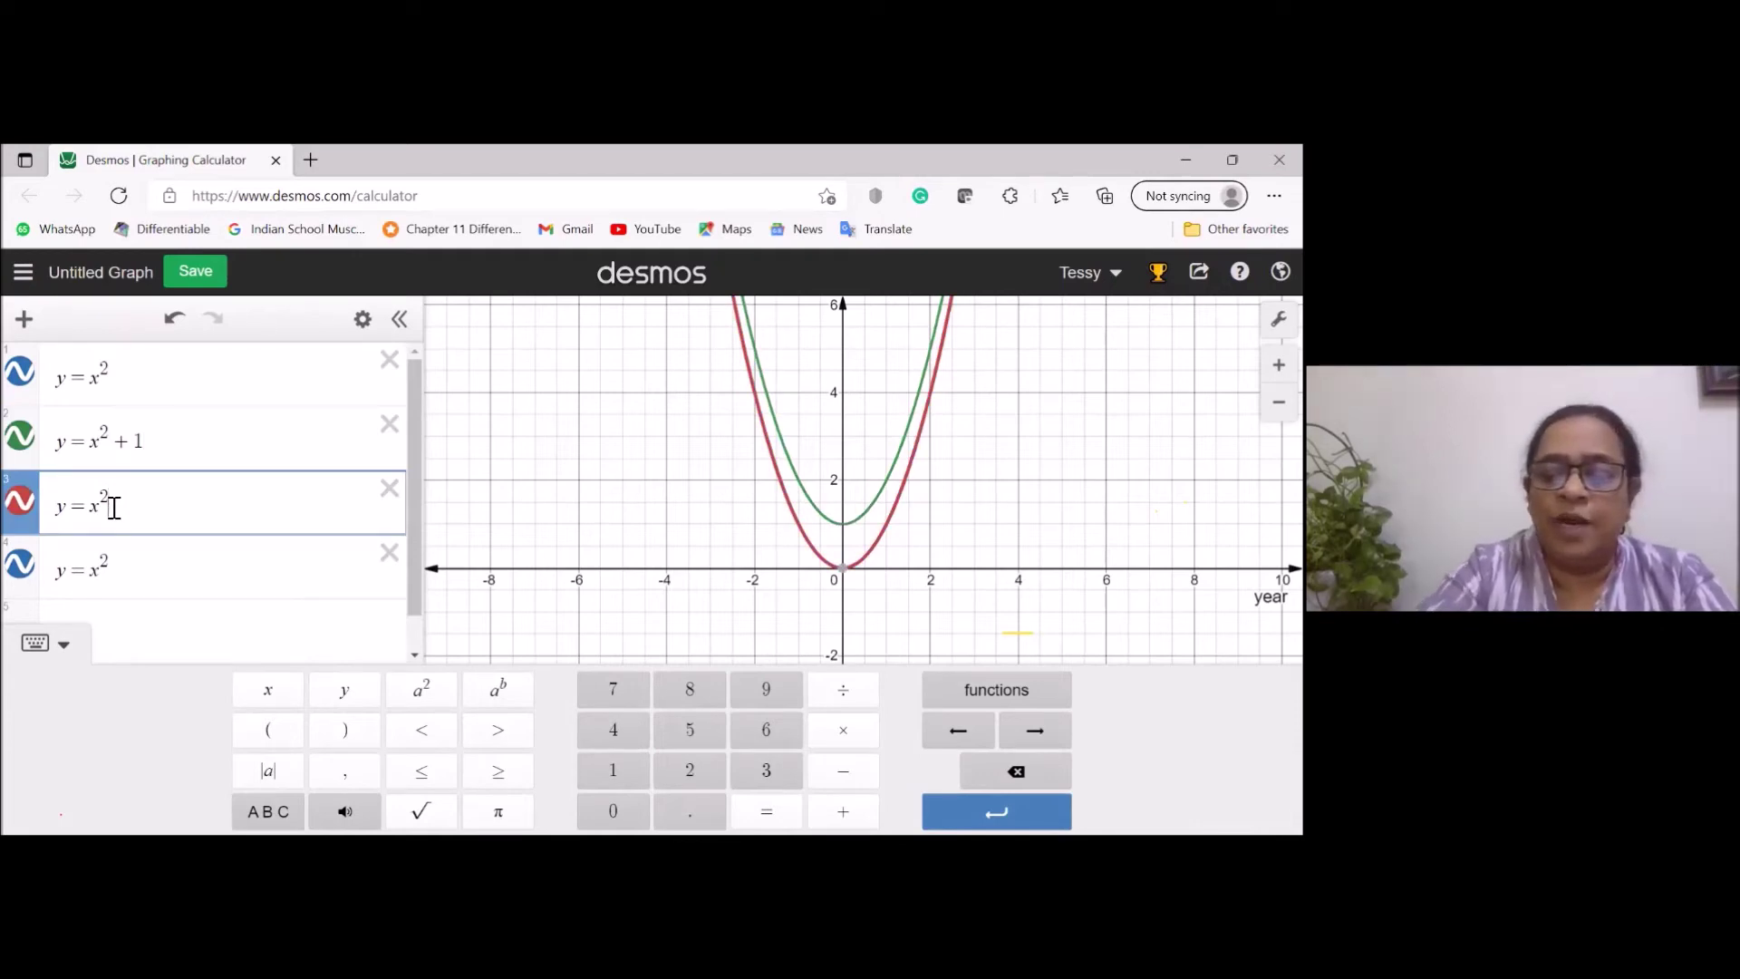
type("+2")
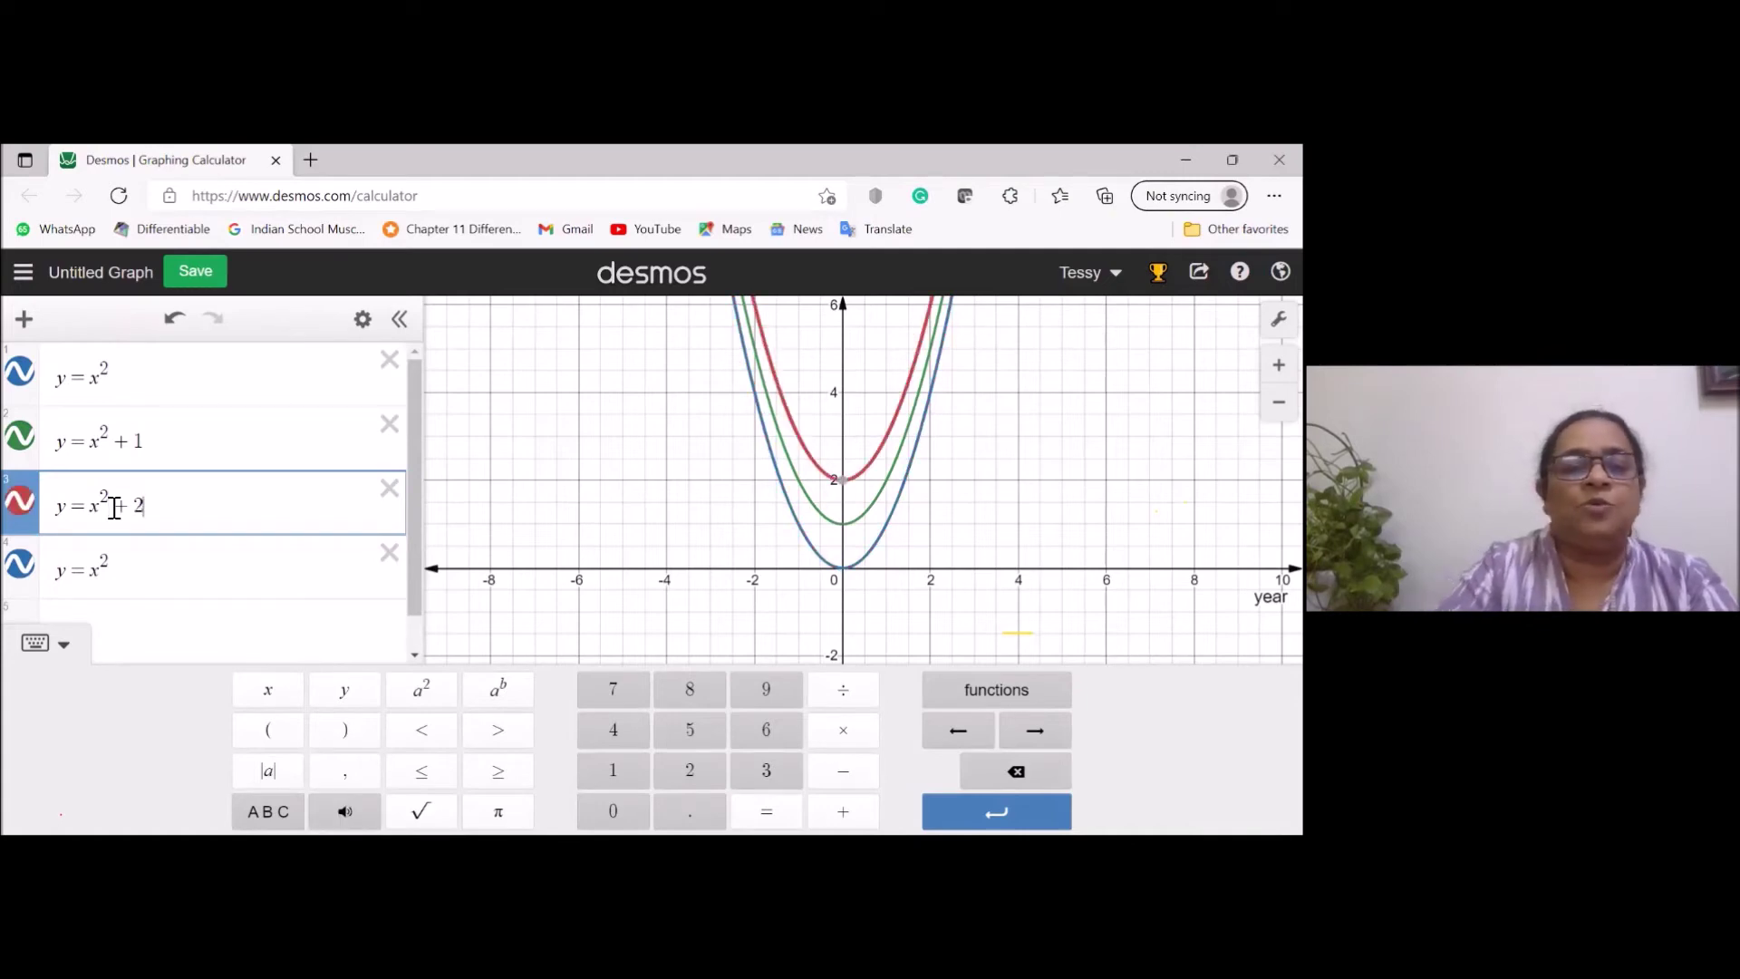
left_click(123, 569)
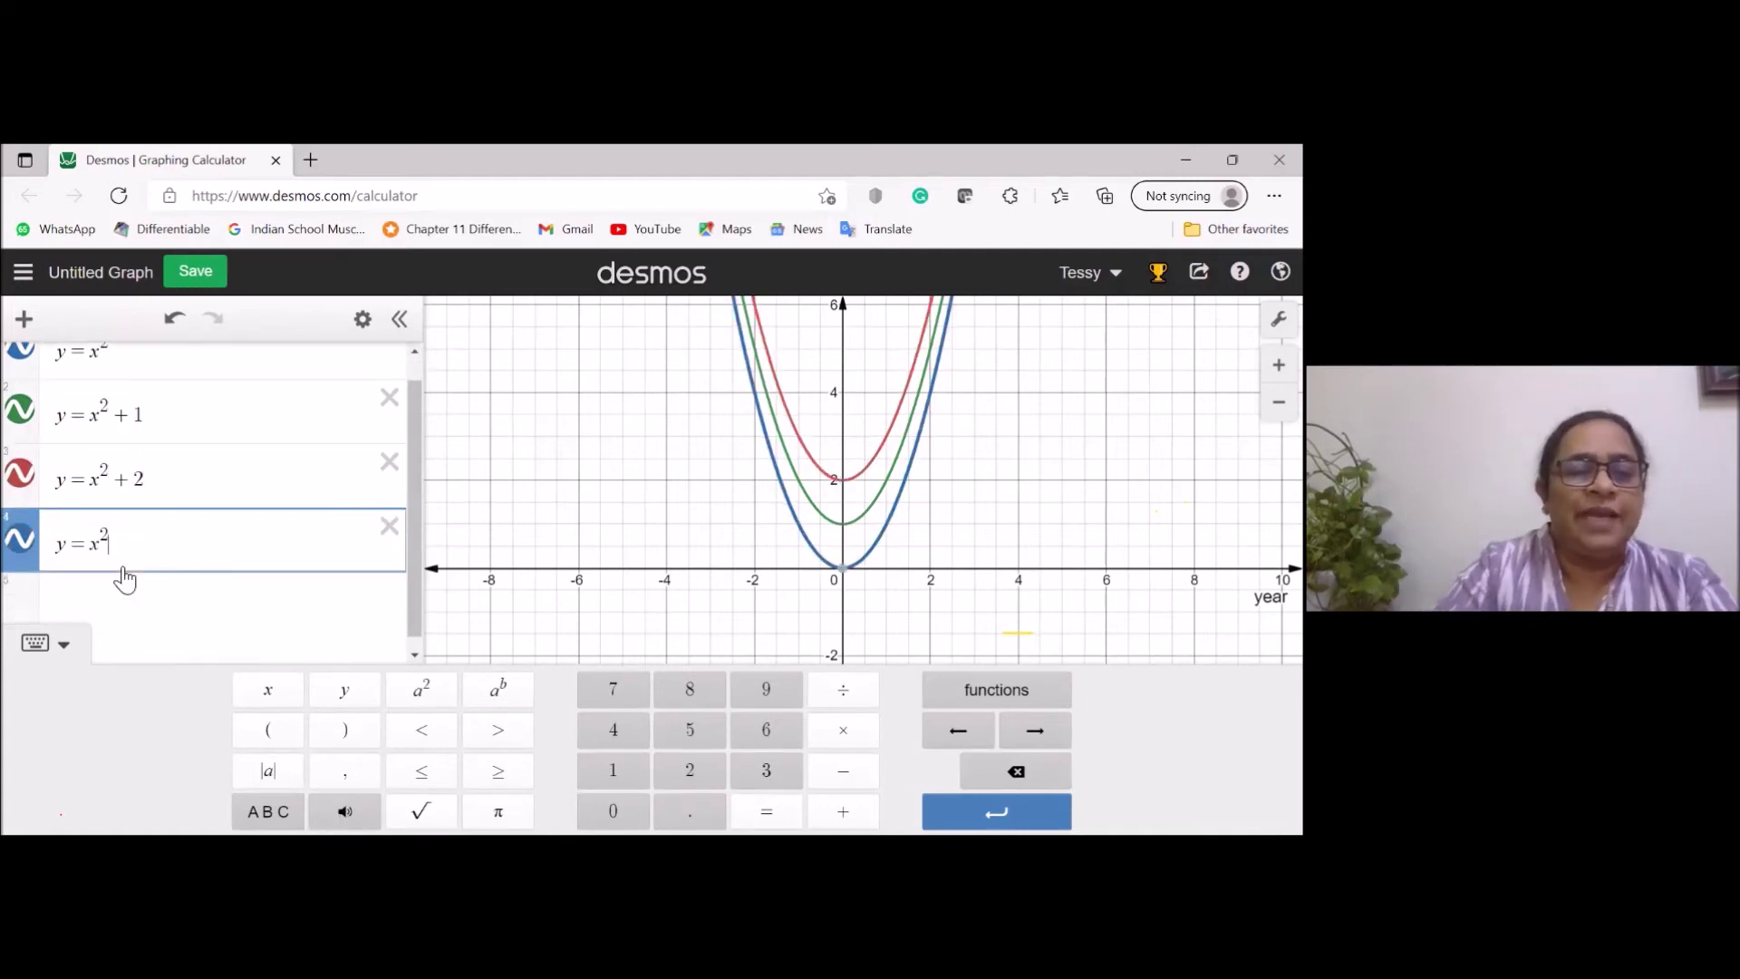
type("+3")
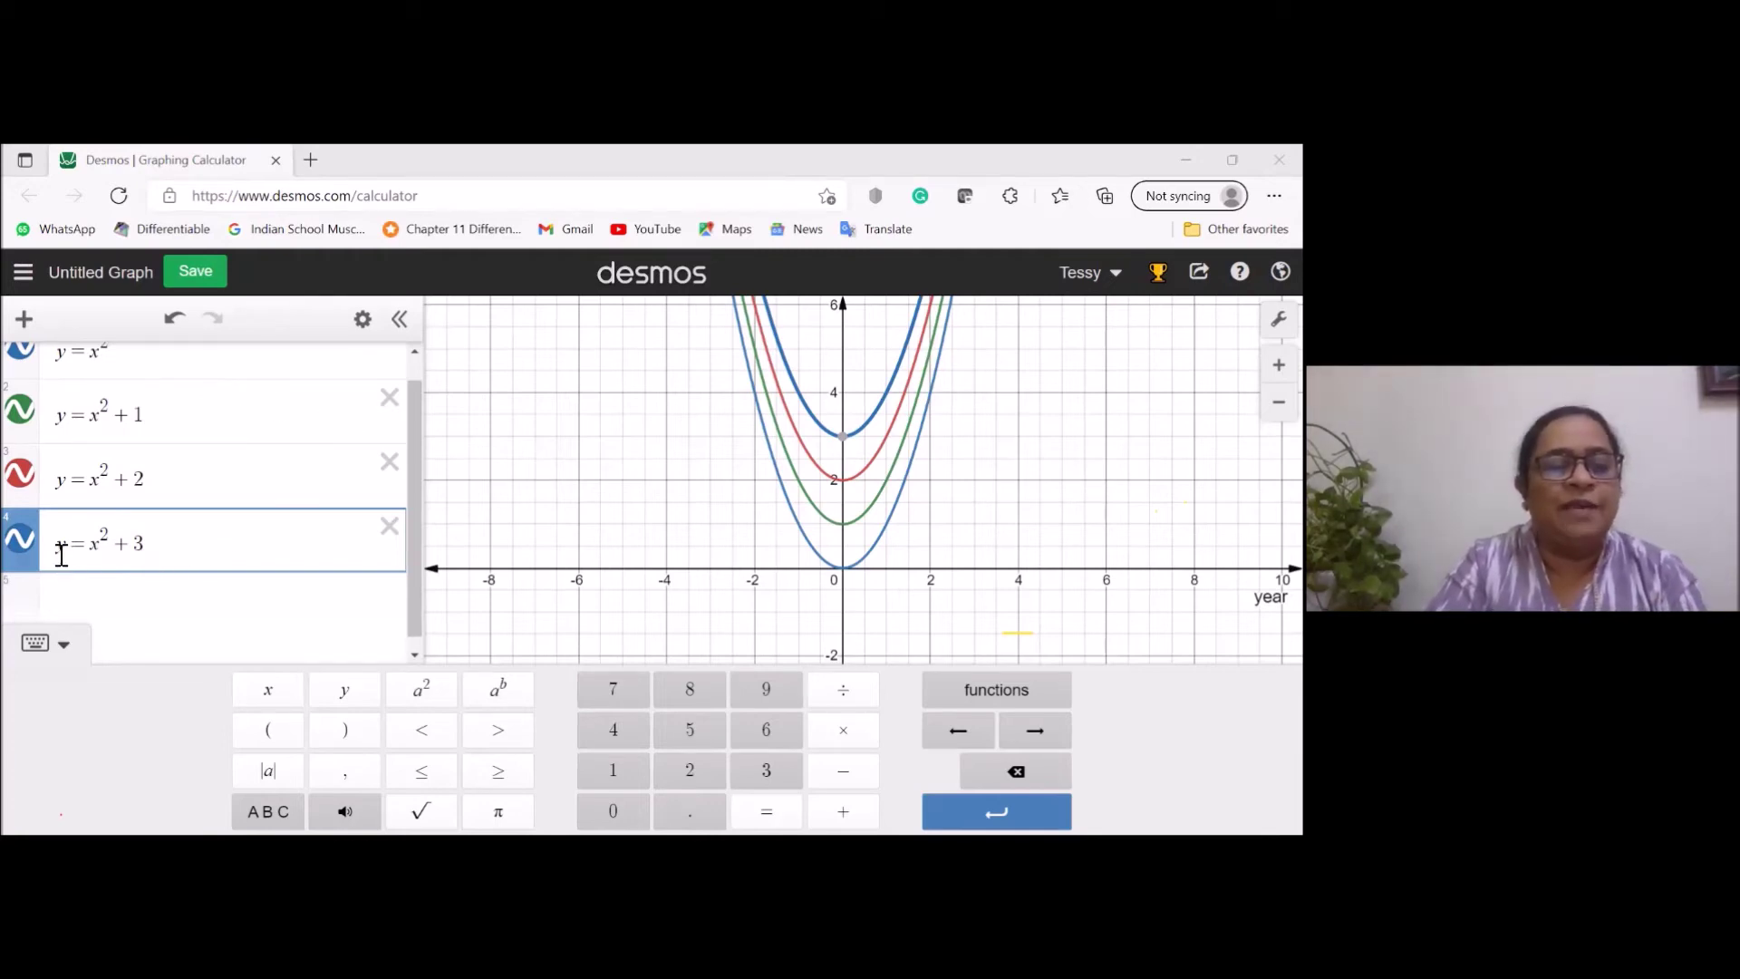
Copy the equation y = x² + 3 into a new fifth expression and negate its x² term to get y = −x² + 3.
left_click_drag(61, 554, 178, 552)
key("ctrl+c")
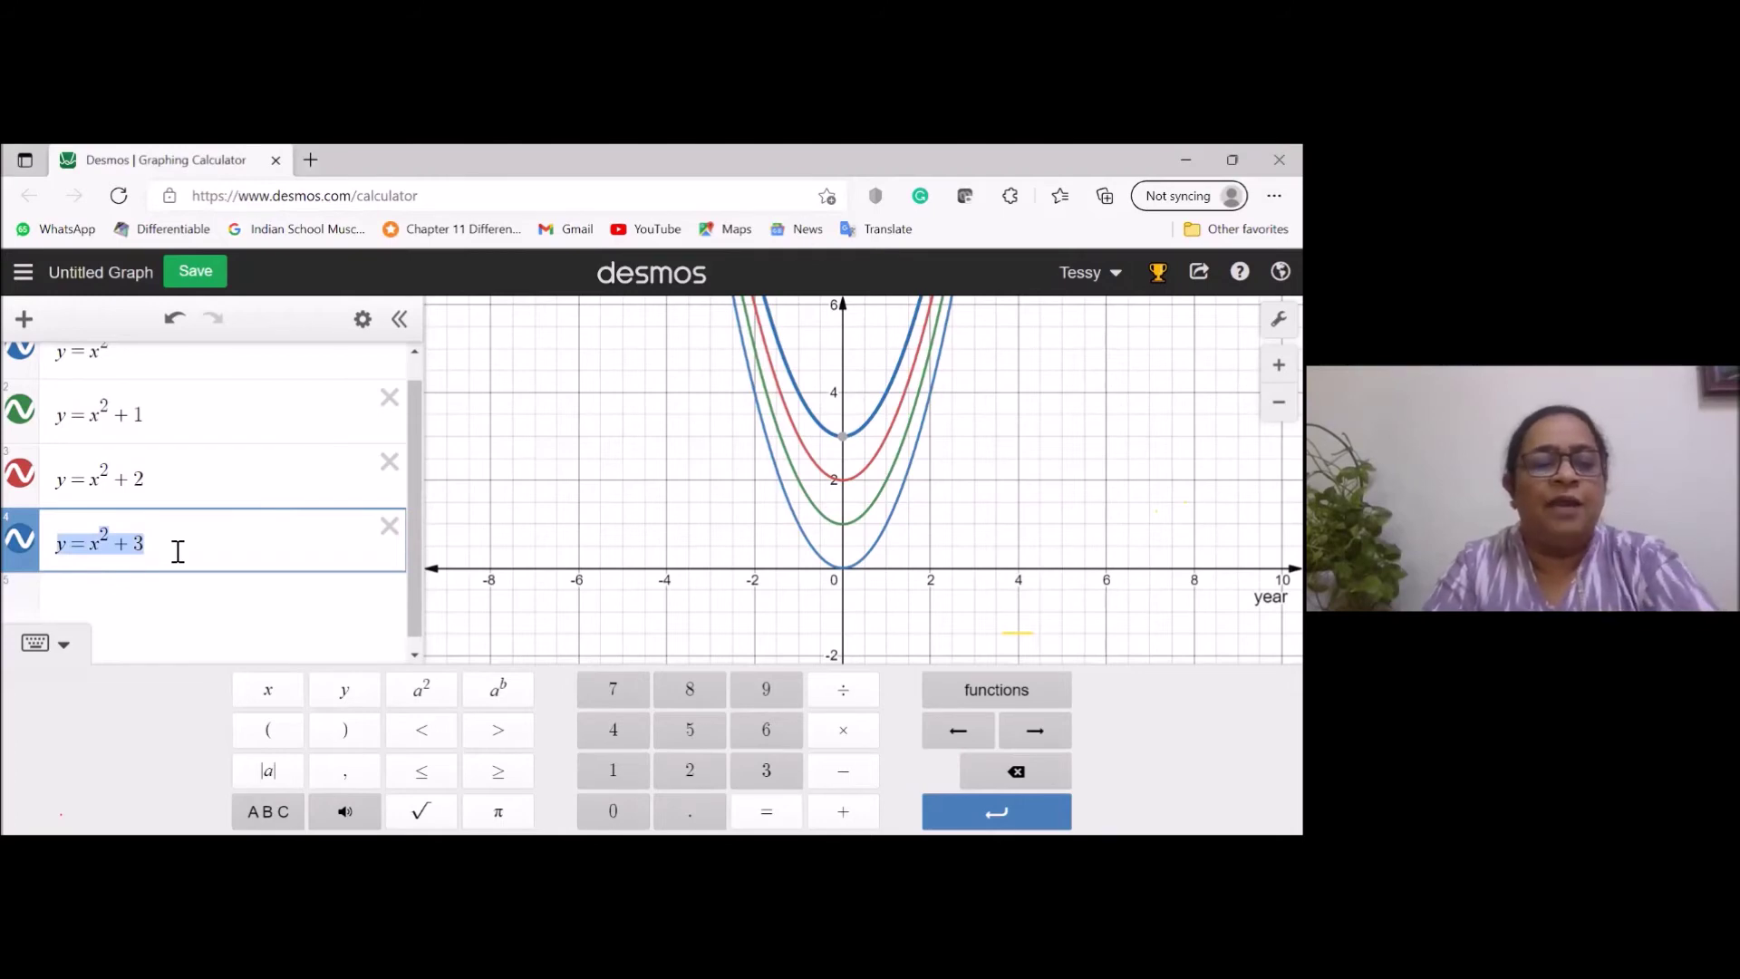
left_click(82, 603)
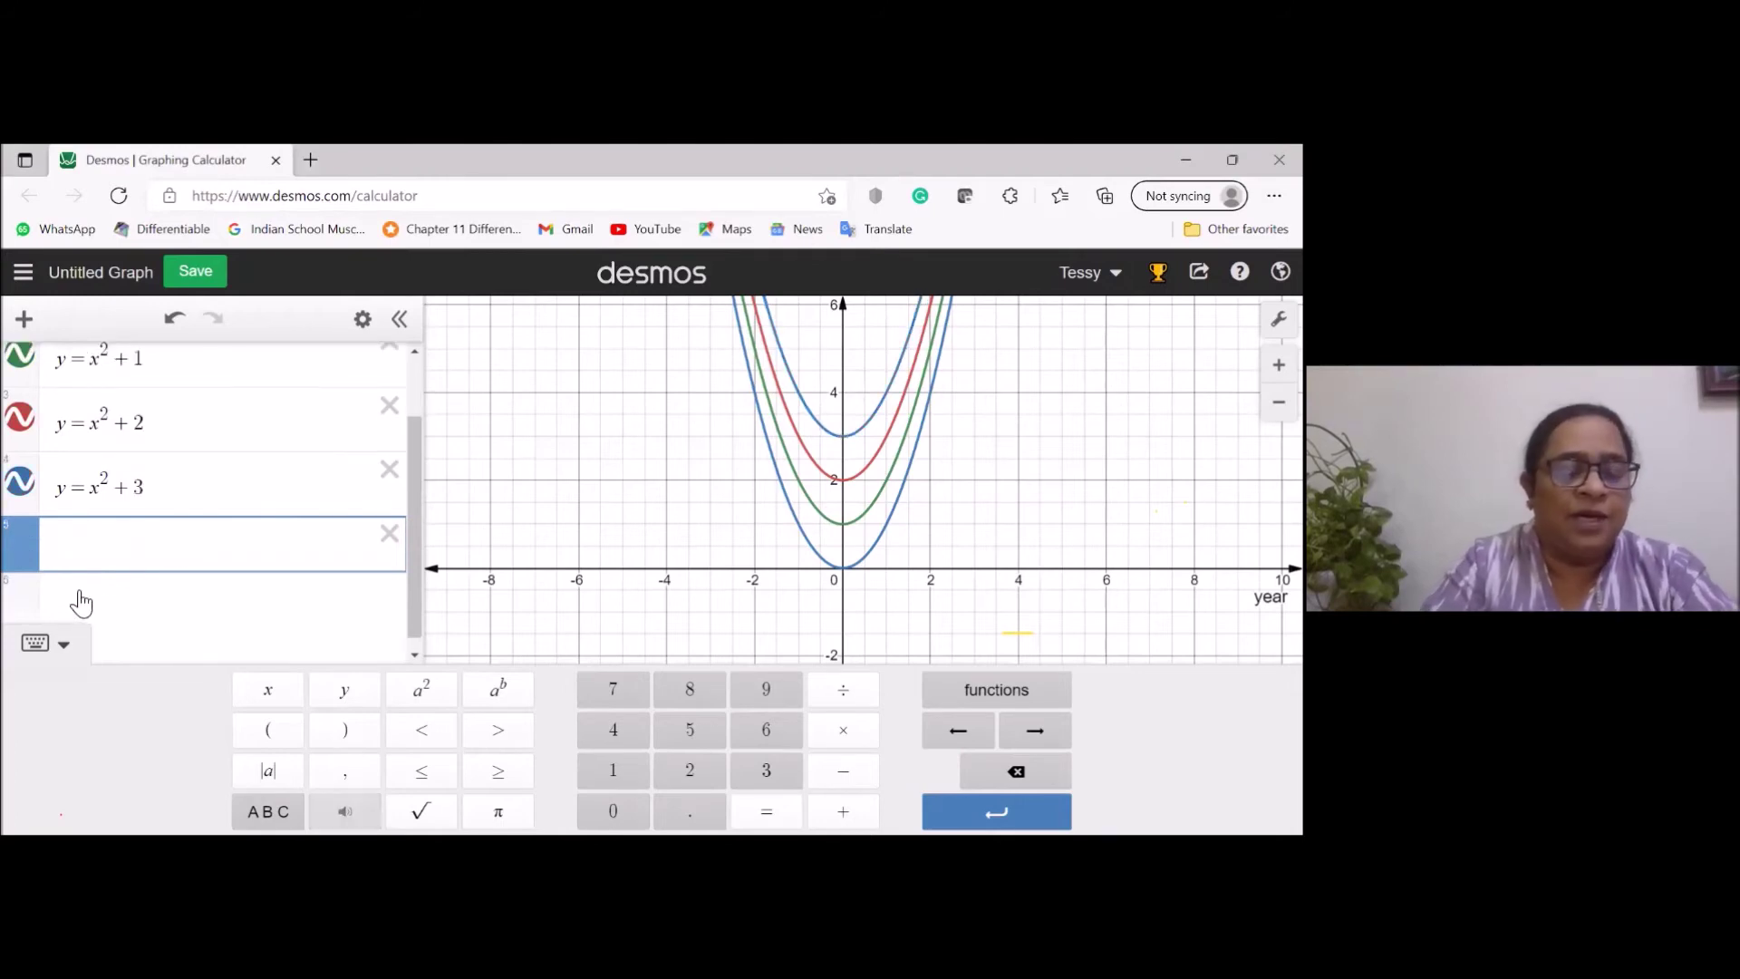
key("ctrl+v")
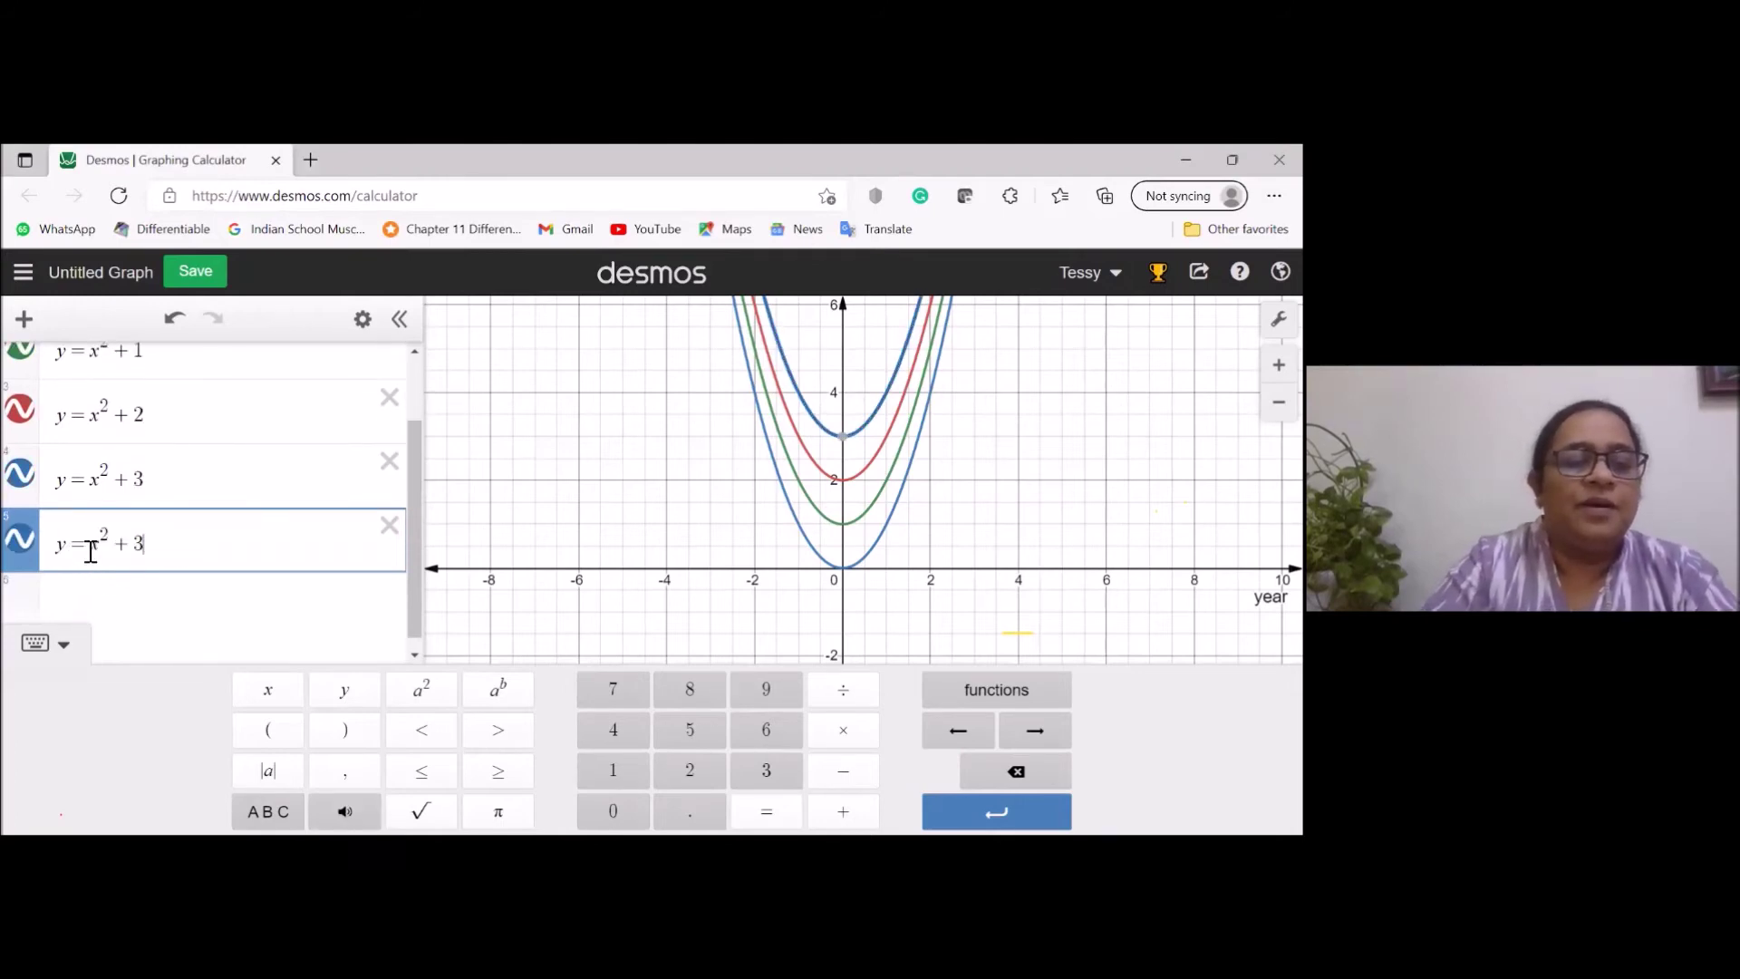
left_click(91, 551)
type("-")
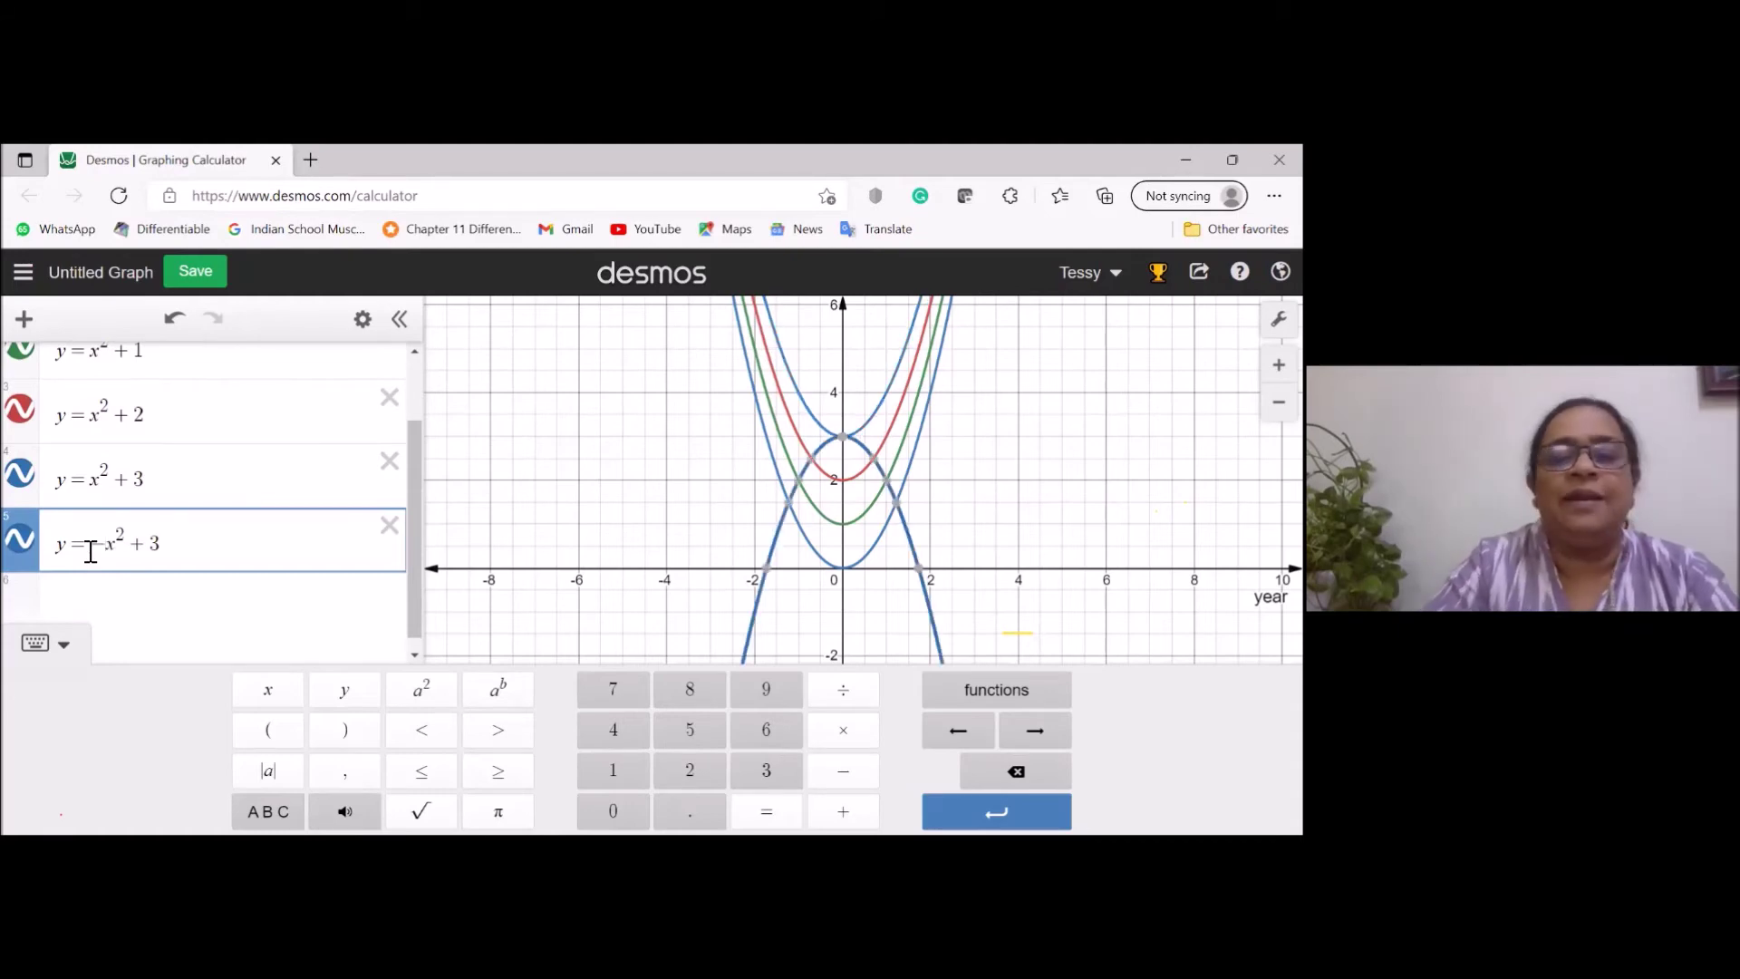
Negate the x² term in the fourth, third and second equations, giving y = −x² + 3, y = −x² + 2 and y = −x² + 1.
left_click(96, 486)
type("-")
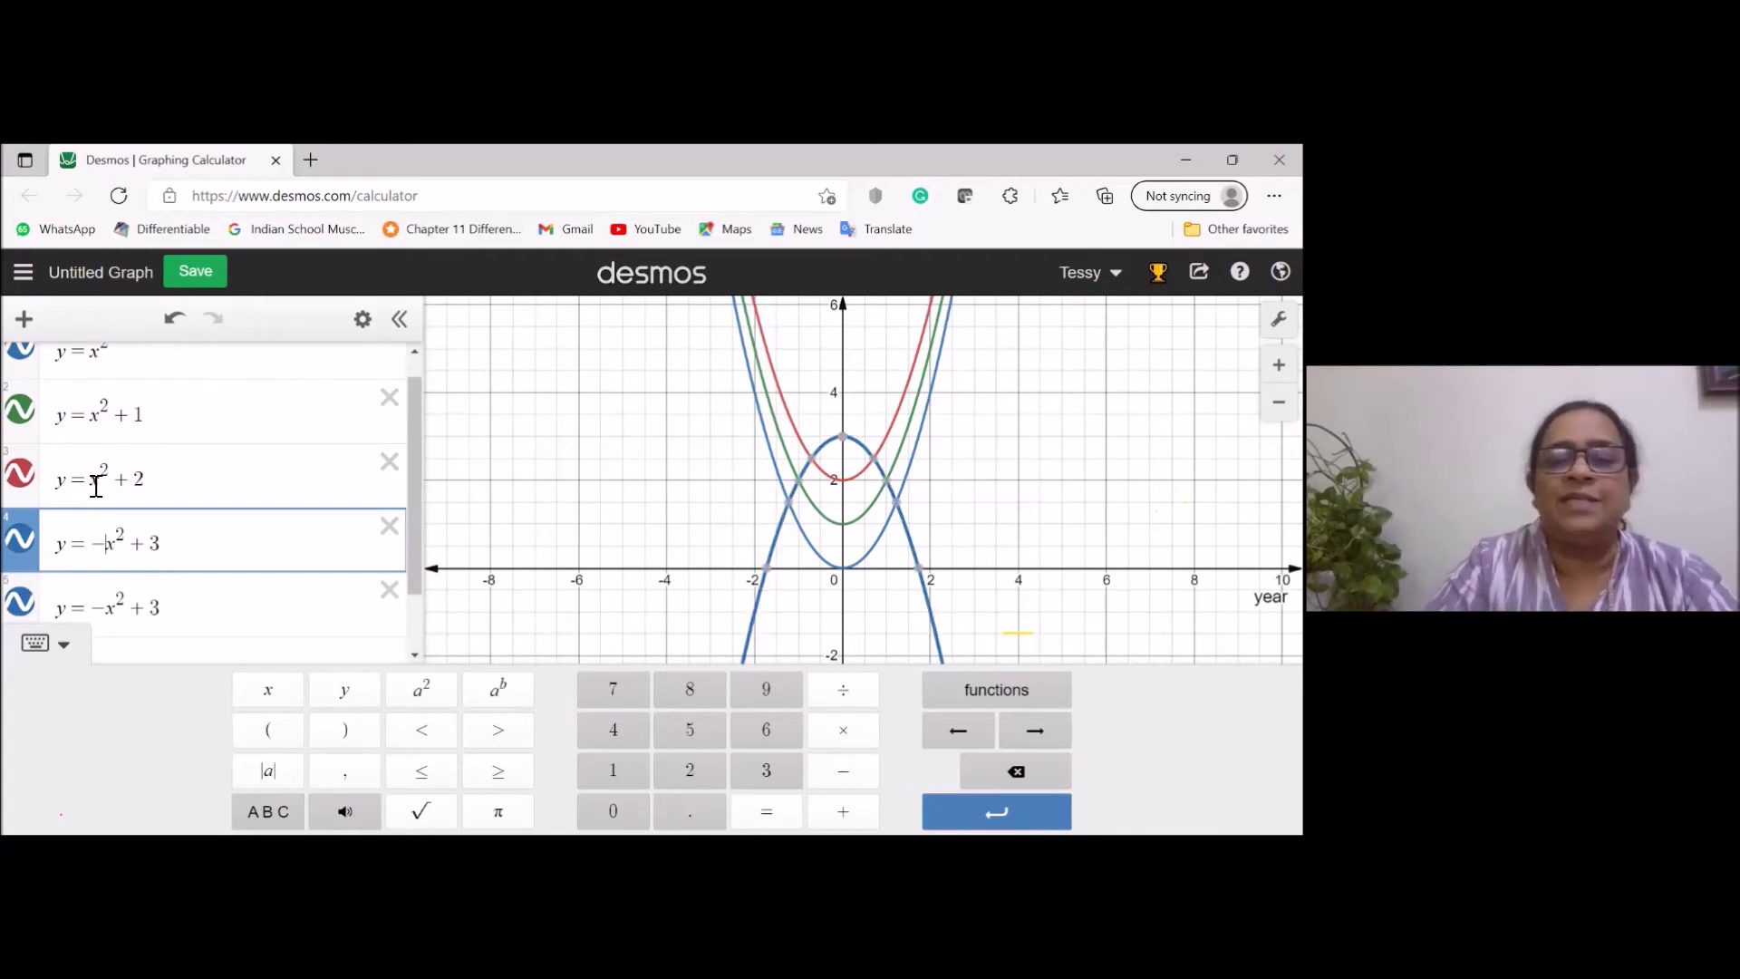
left_click(92, 487)
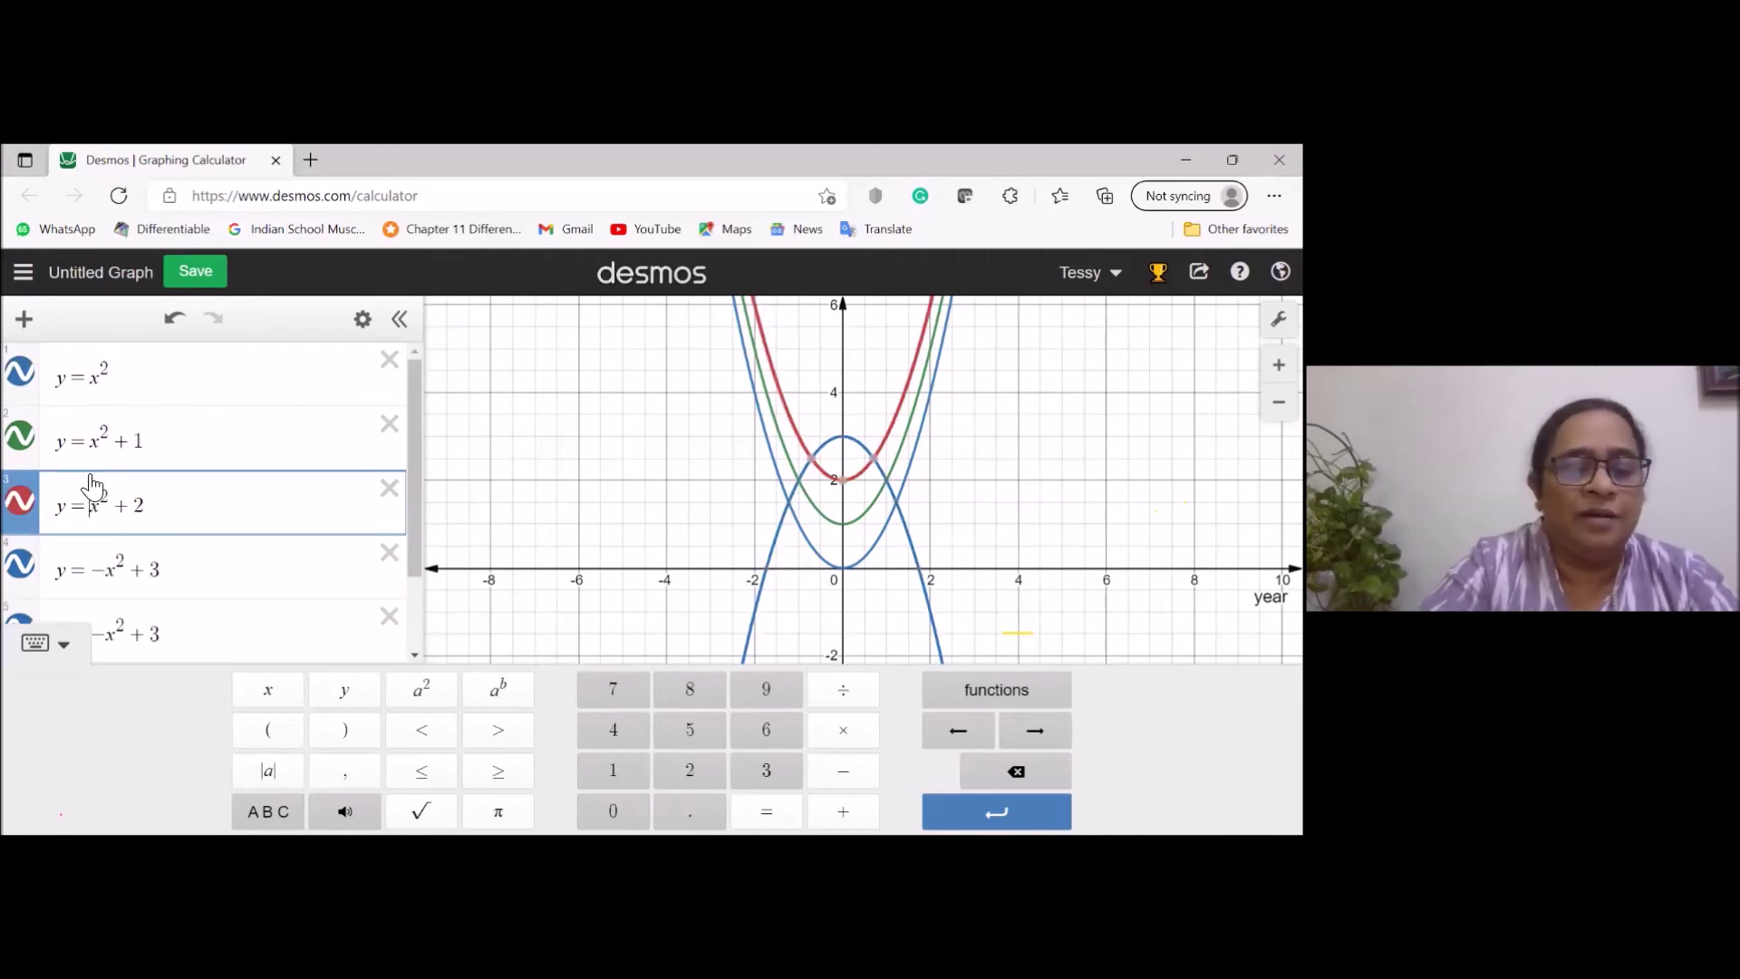
type("-")
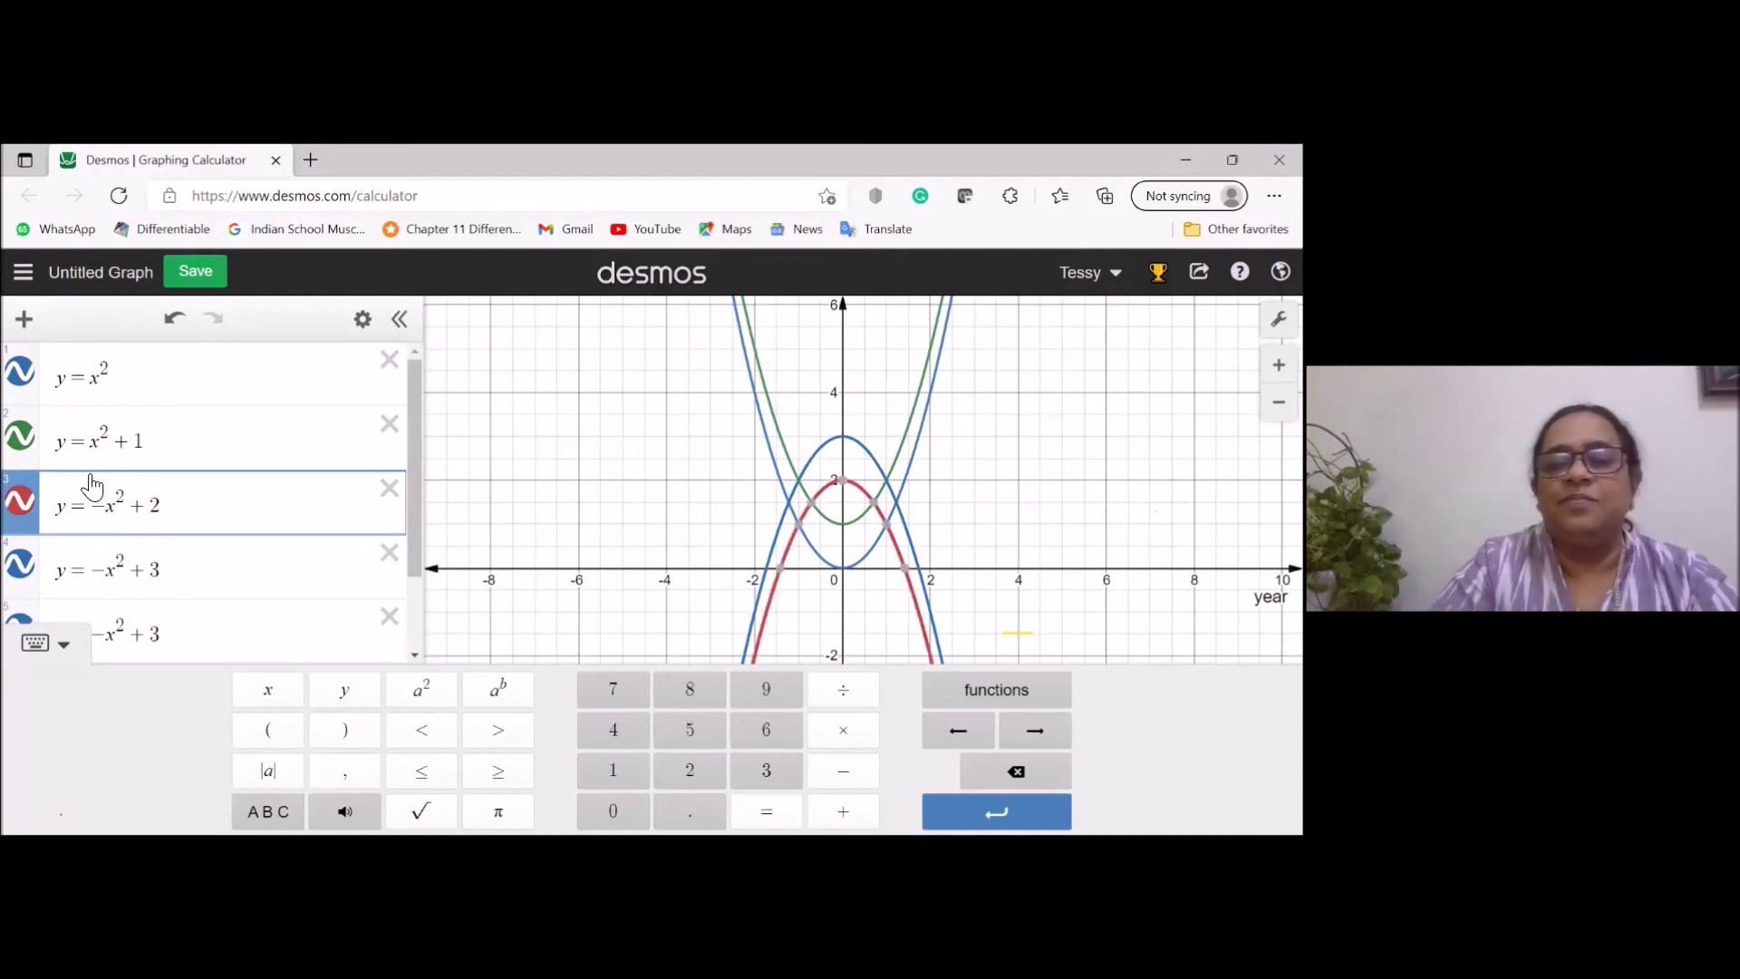
left_click(95, 443)
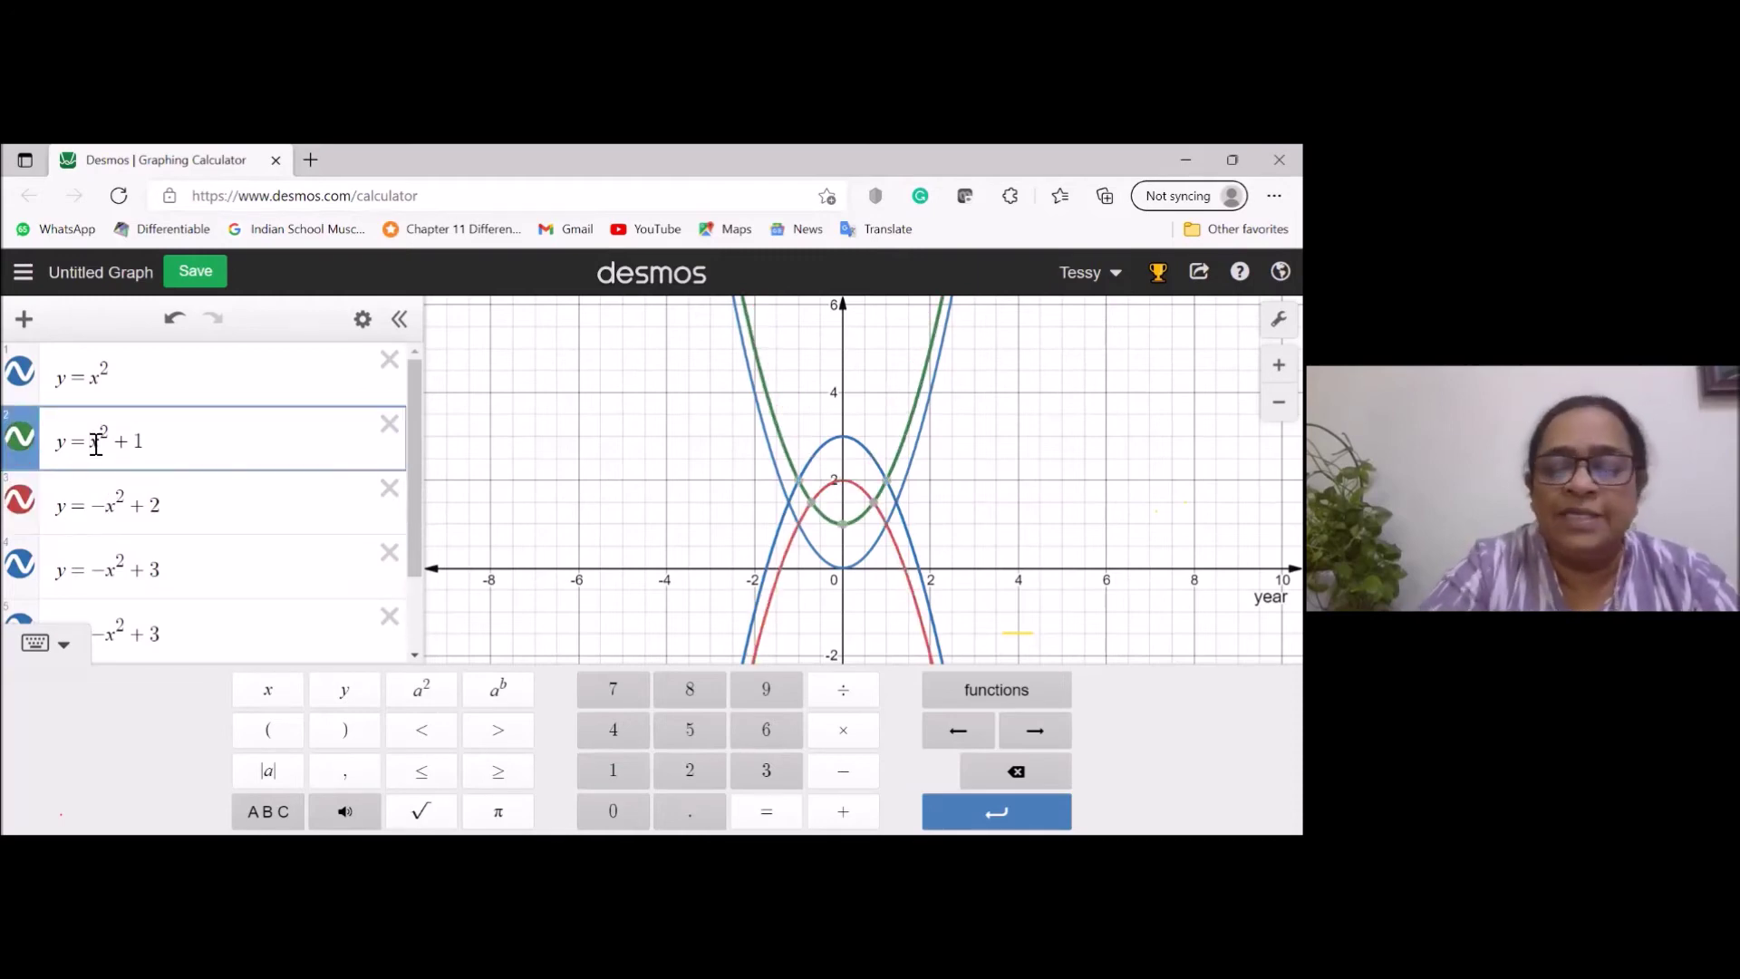
type("-")
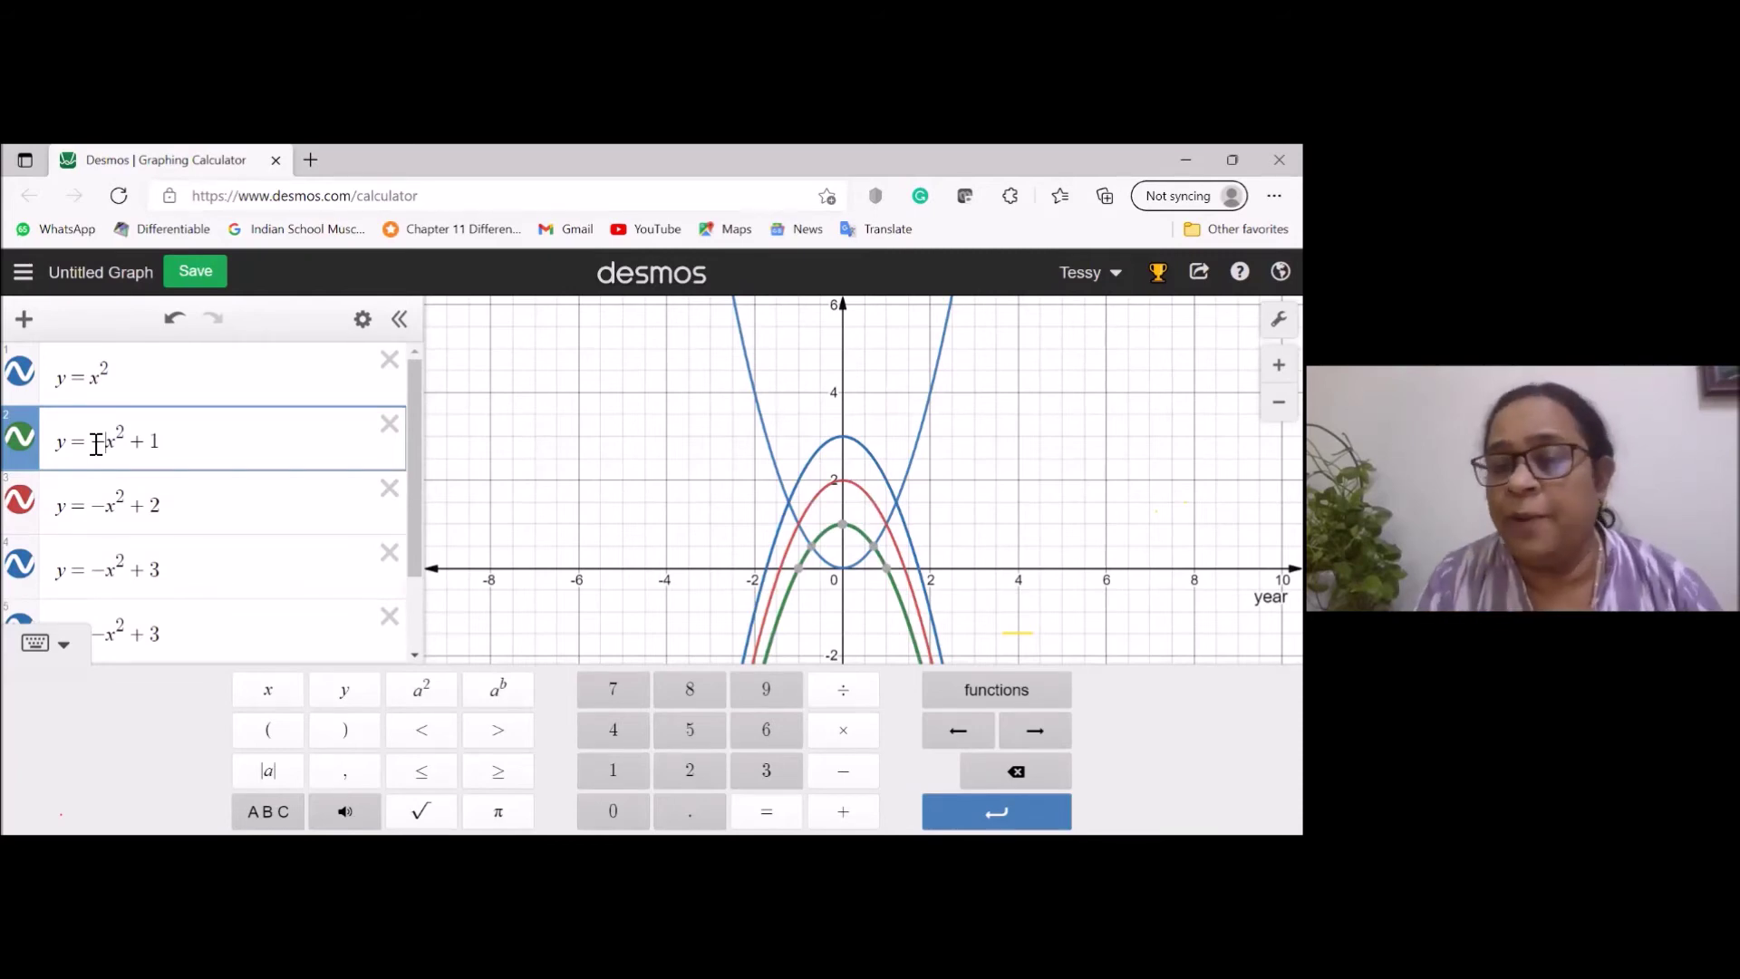
Delete the four inverted parabola equations, keeping only y = x² in the expression list.
left_click(390, 617)
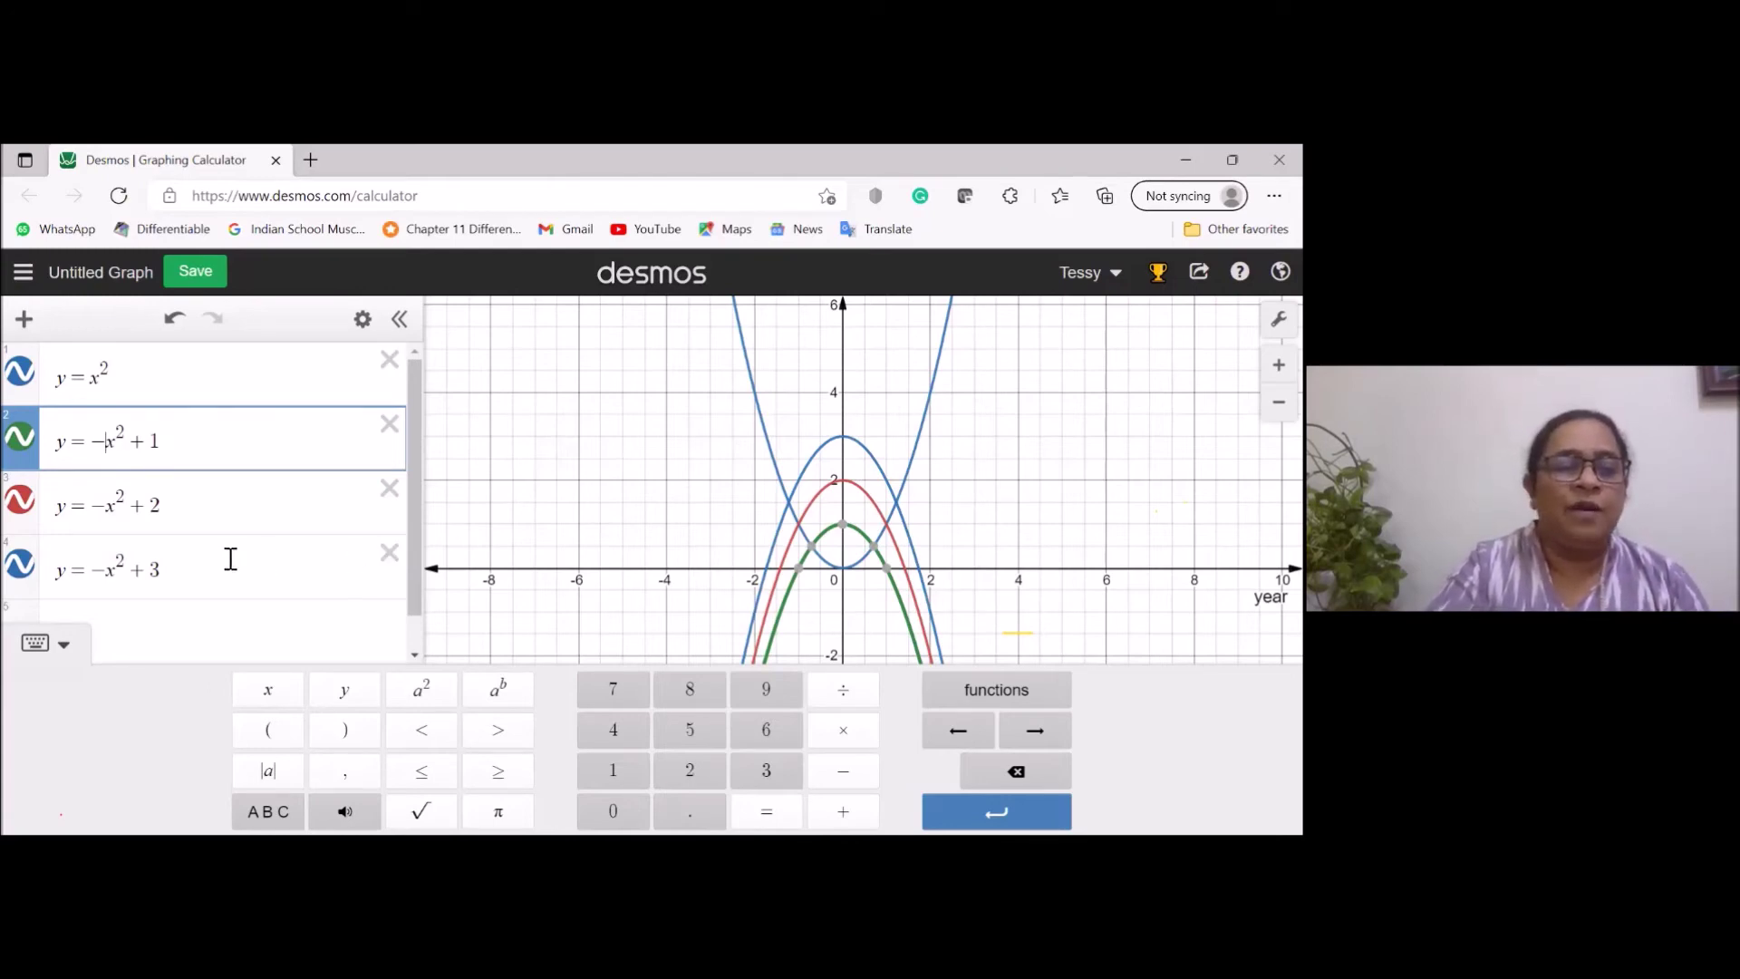
left_click(390, 554)
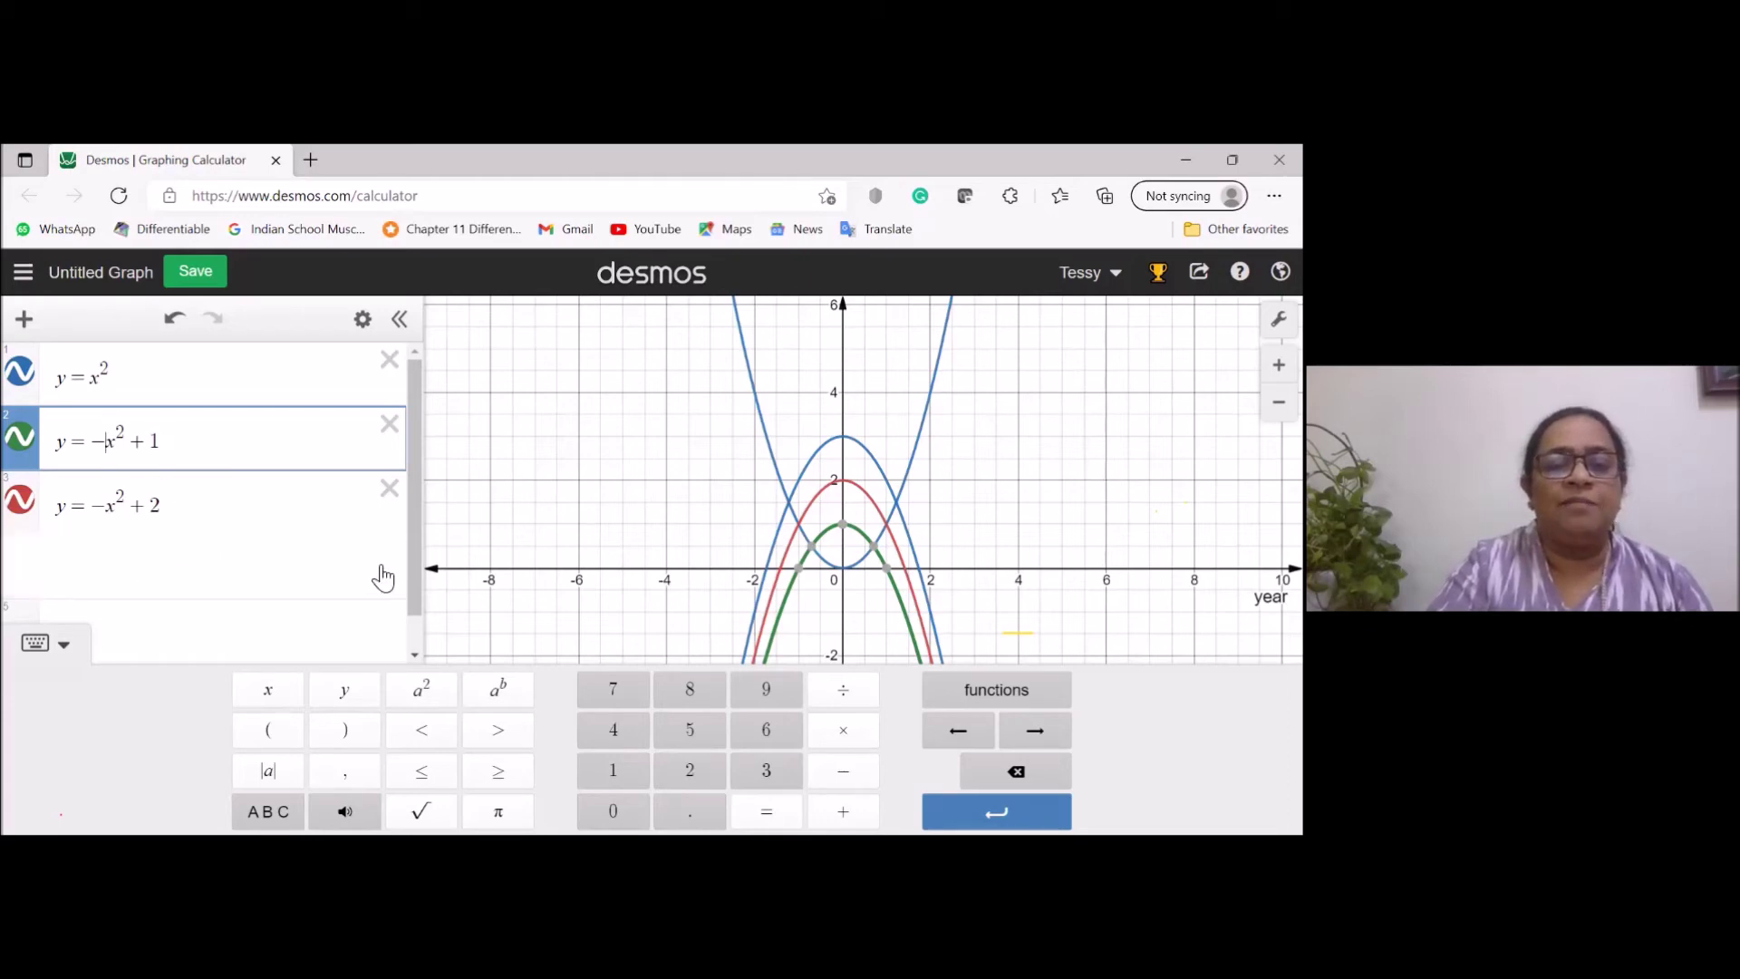
left_click(403, 494)
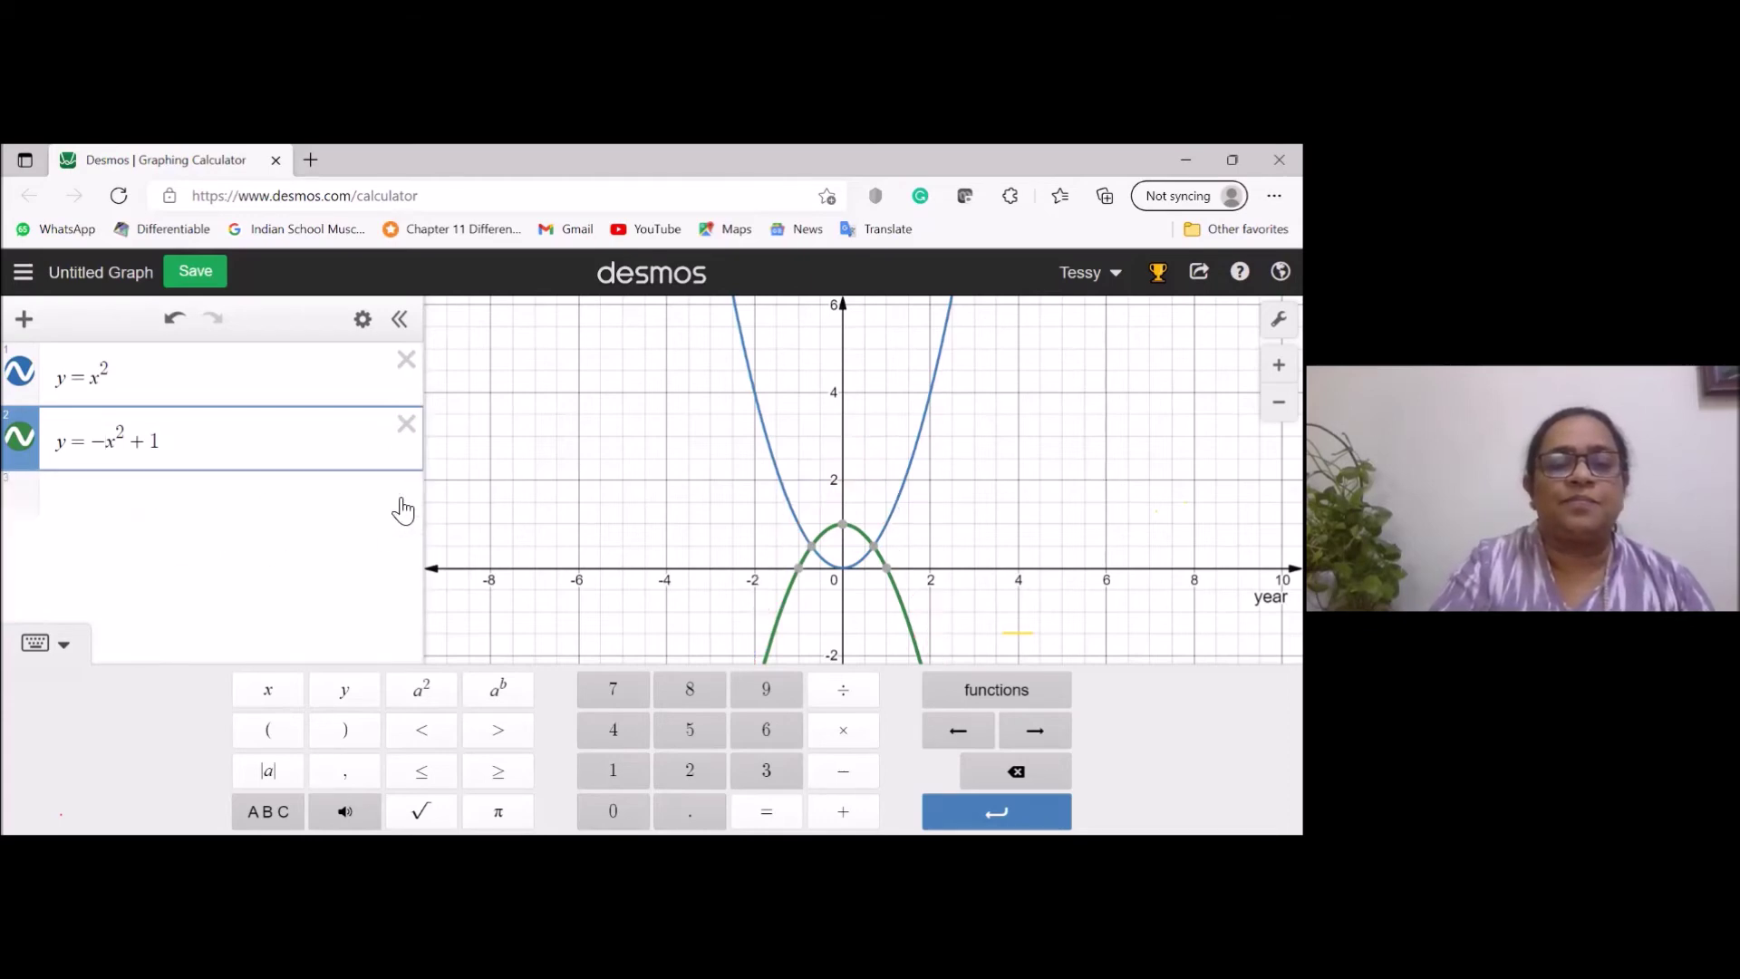
left_click(394, 426)
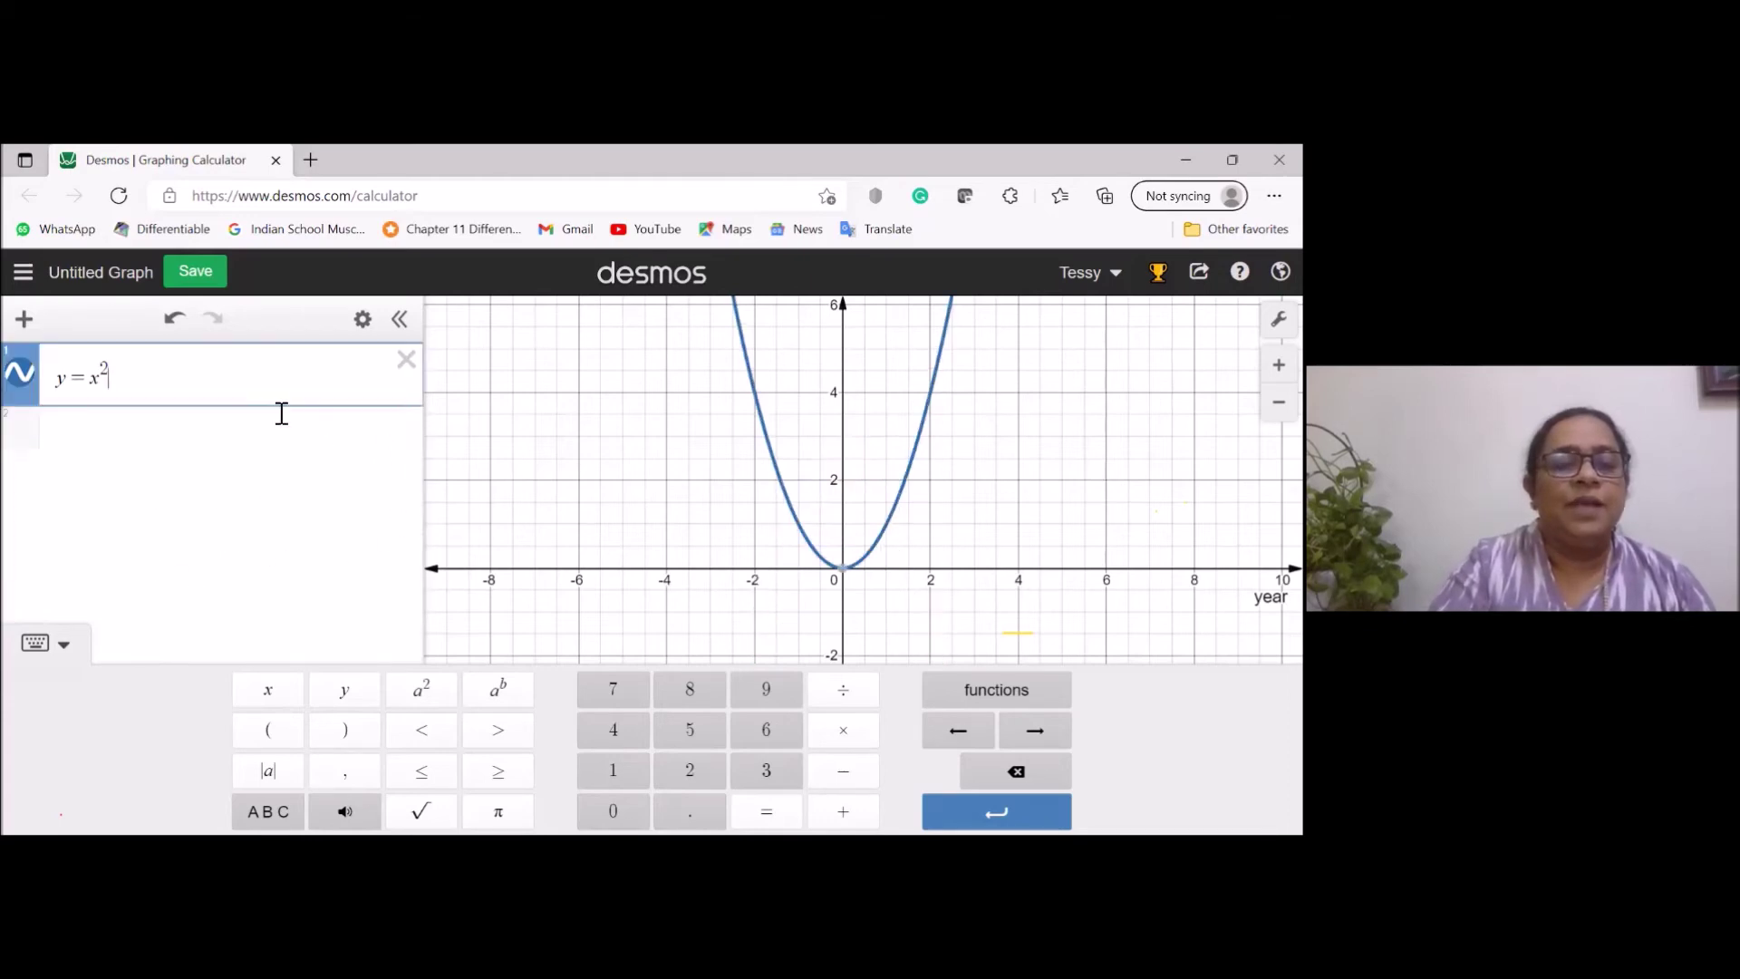
Change the equation to the inequality y < x², and set it back to y = x².
left_click(94, 388)
key("BackSpace")
key("BackSpace")
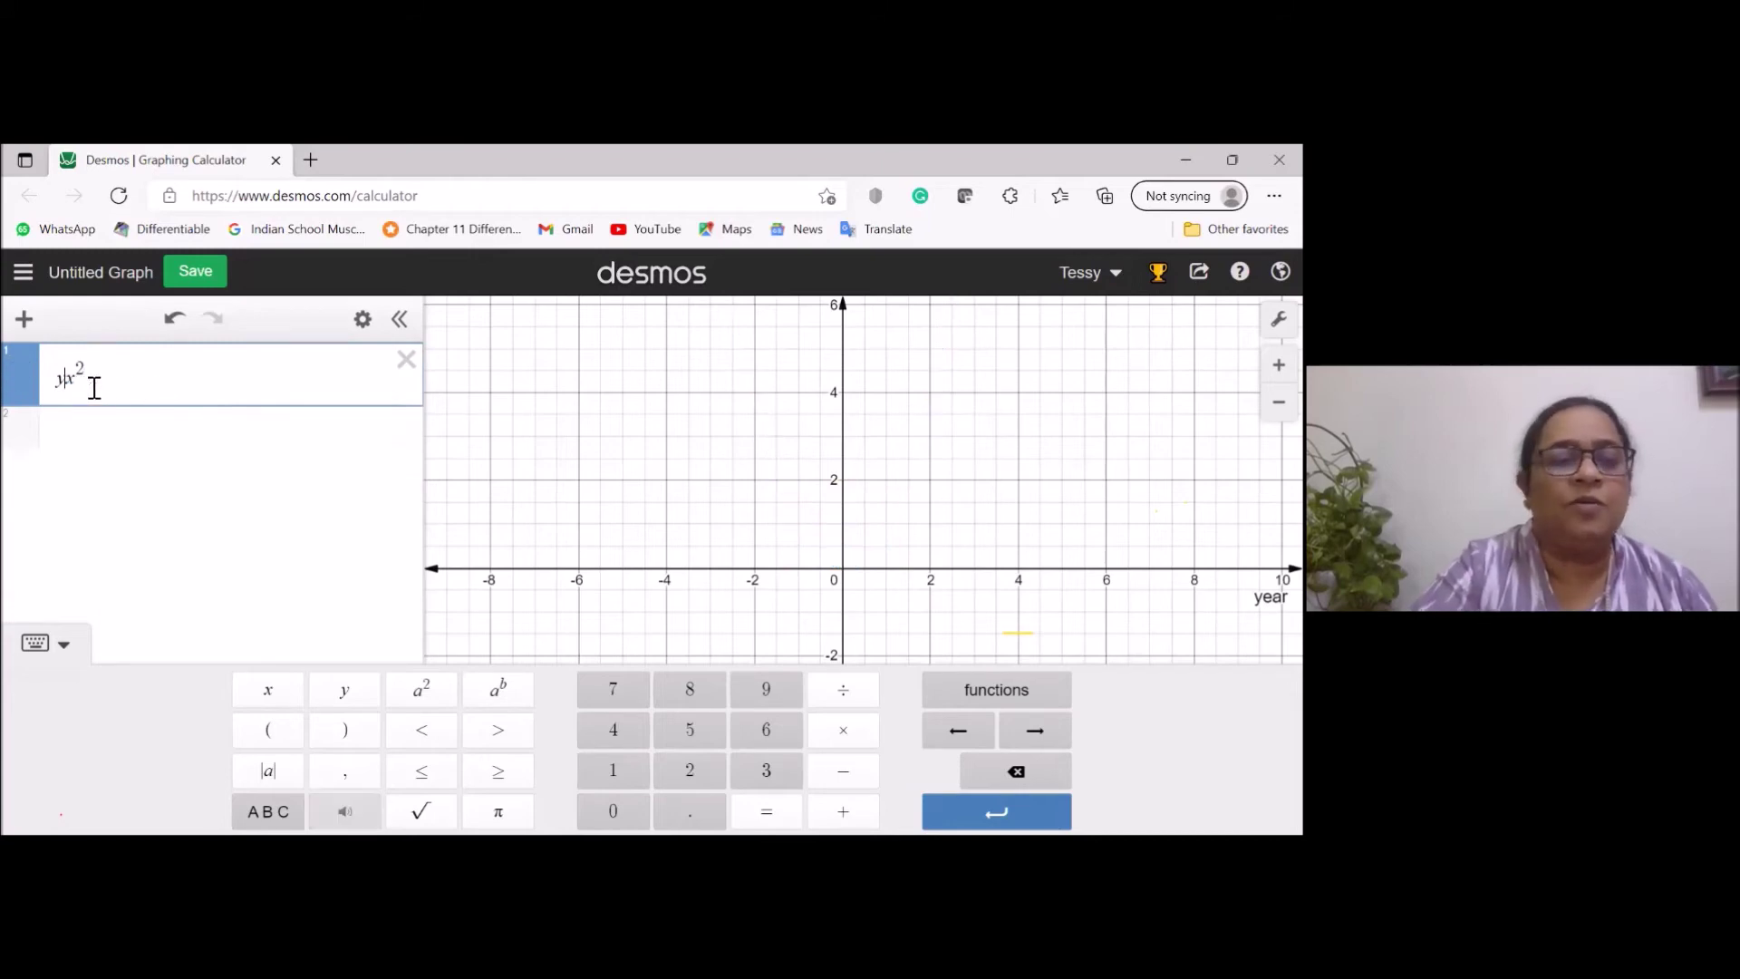
left_click(345, 691)
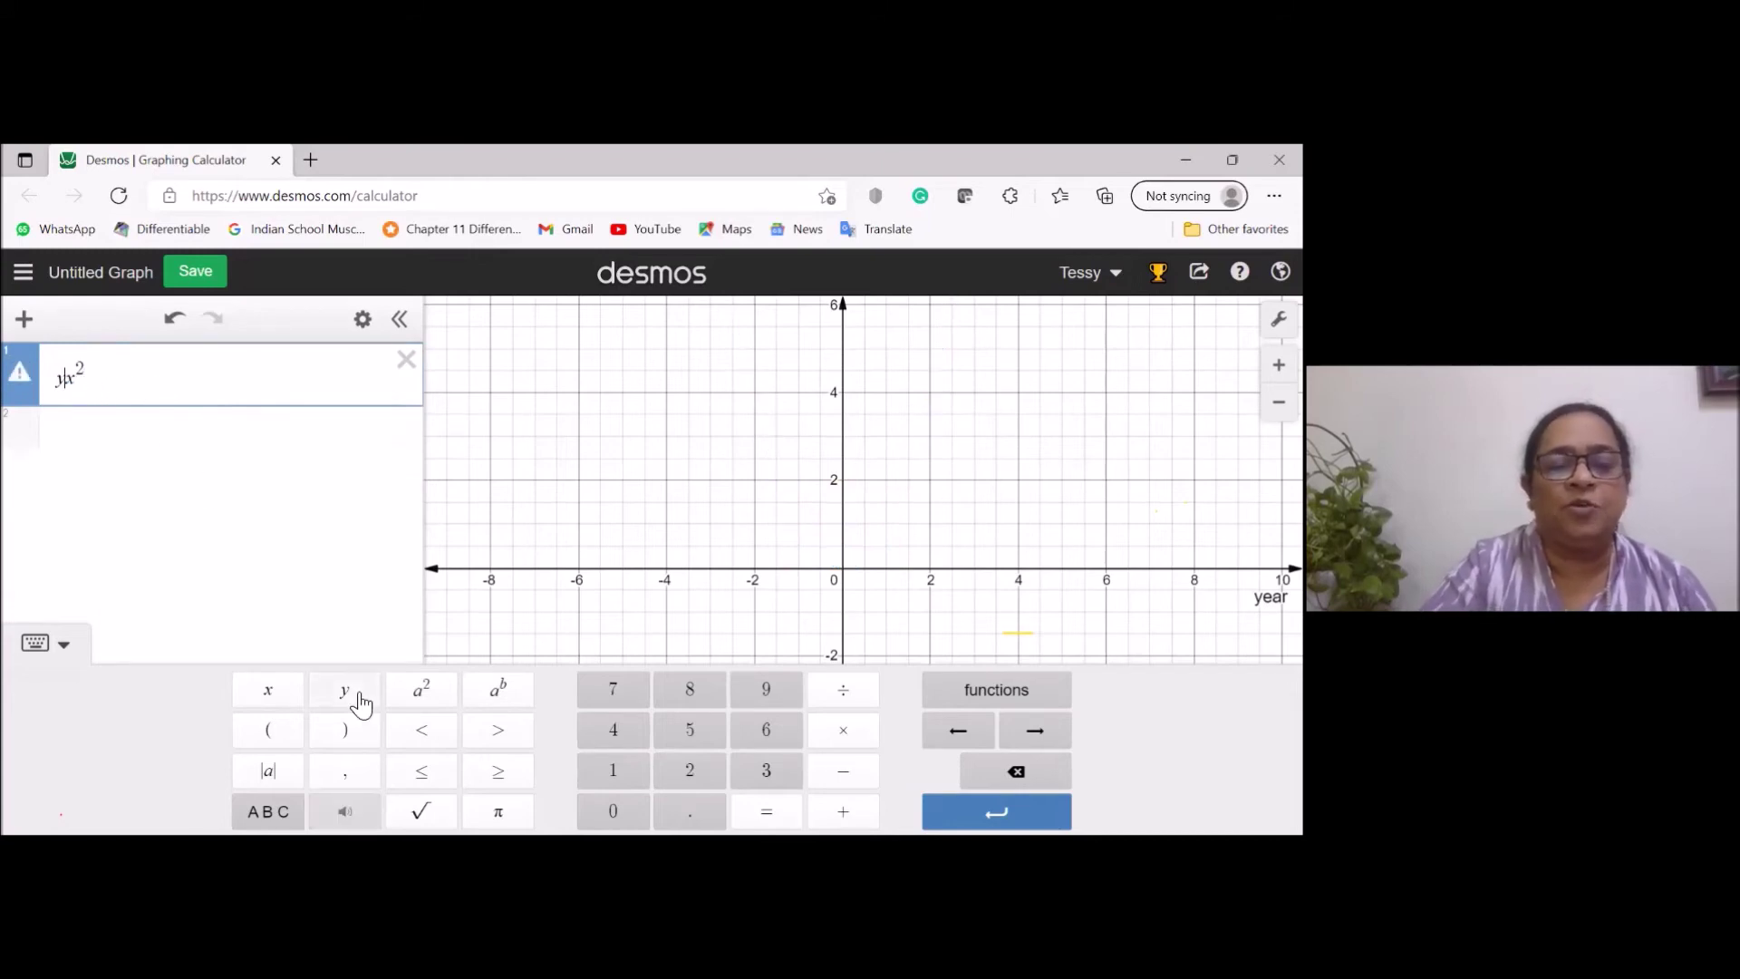
left_click(426, 771)
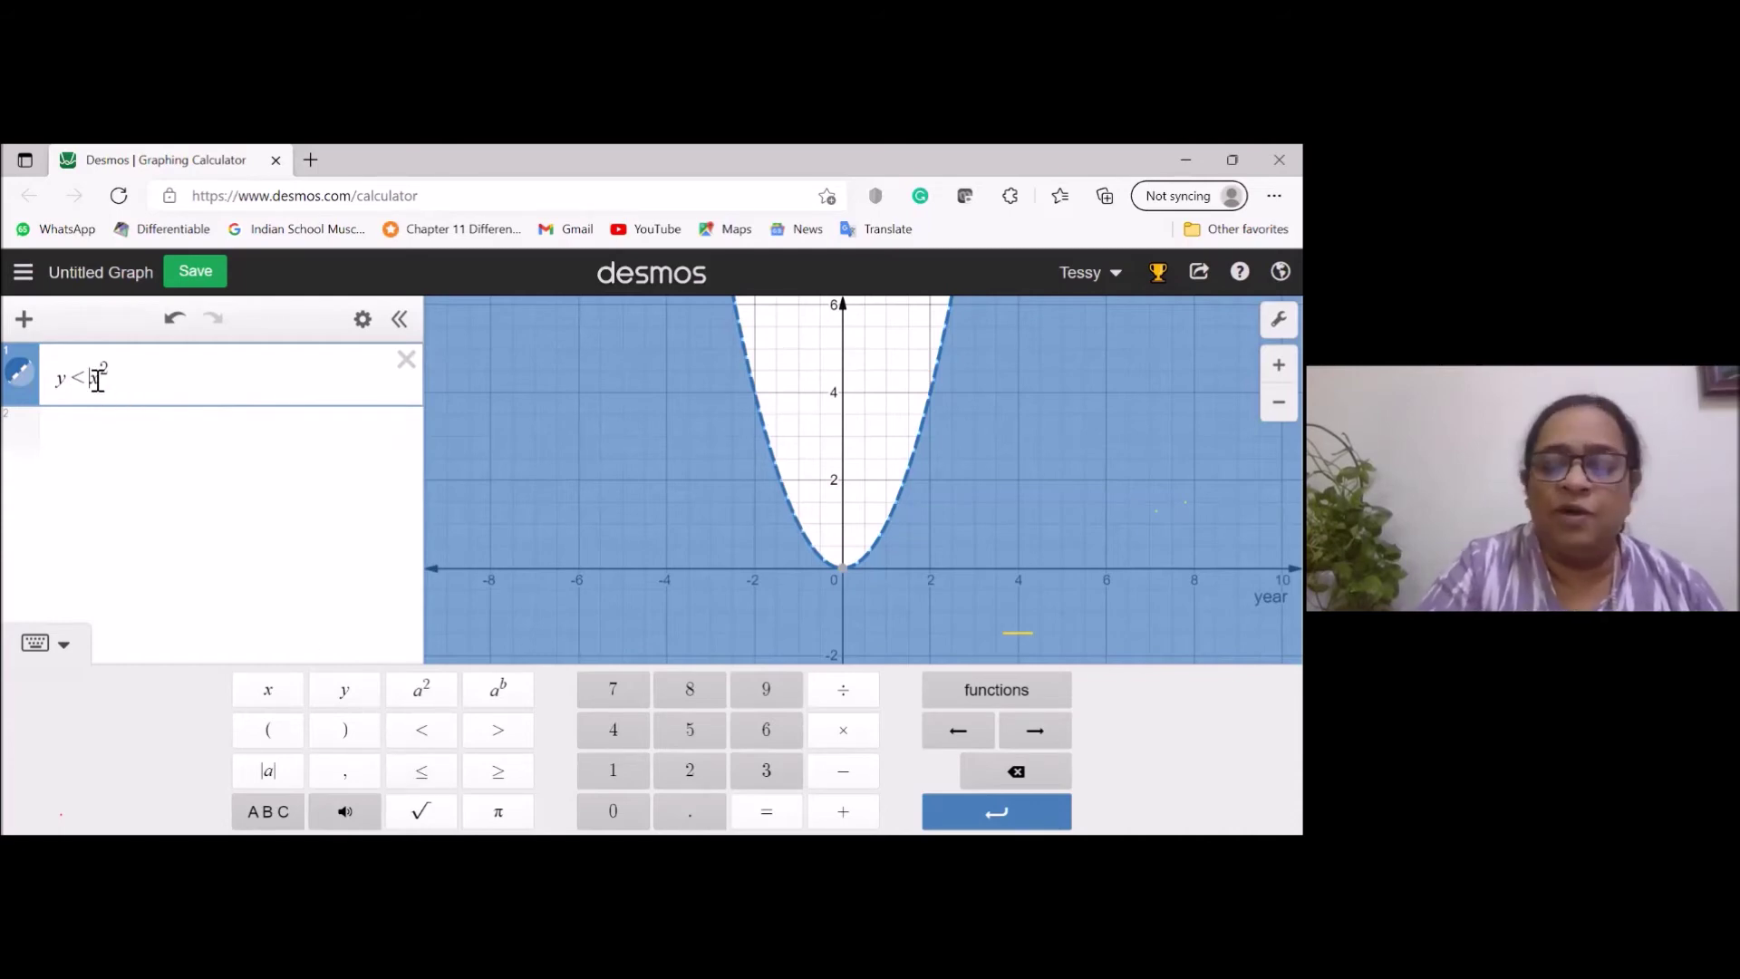
key("BackSpace")
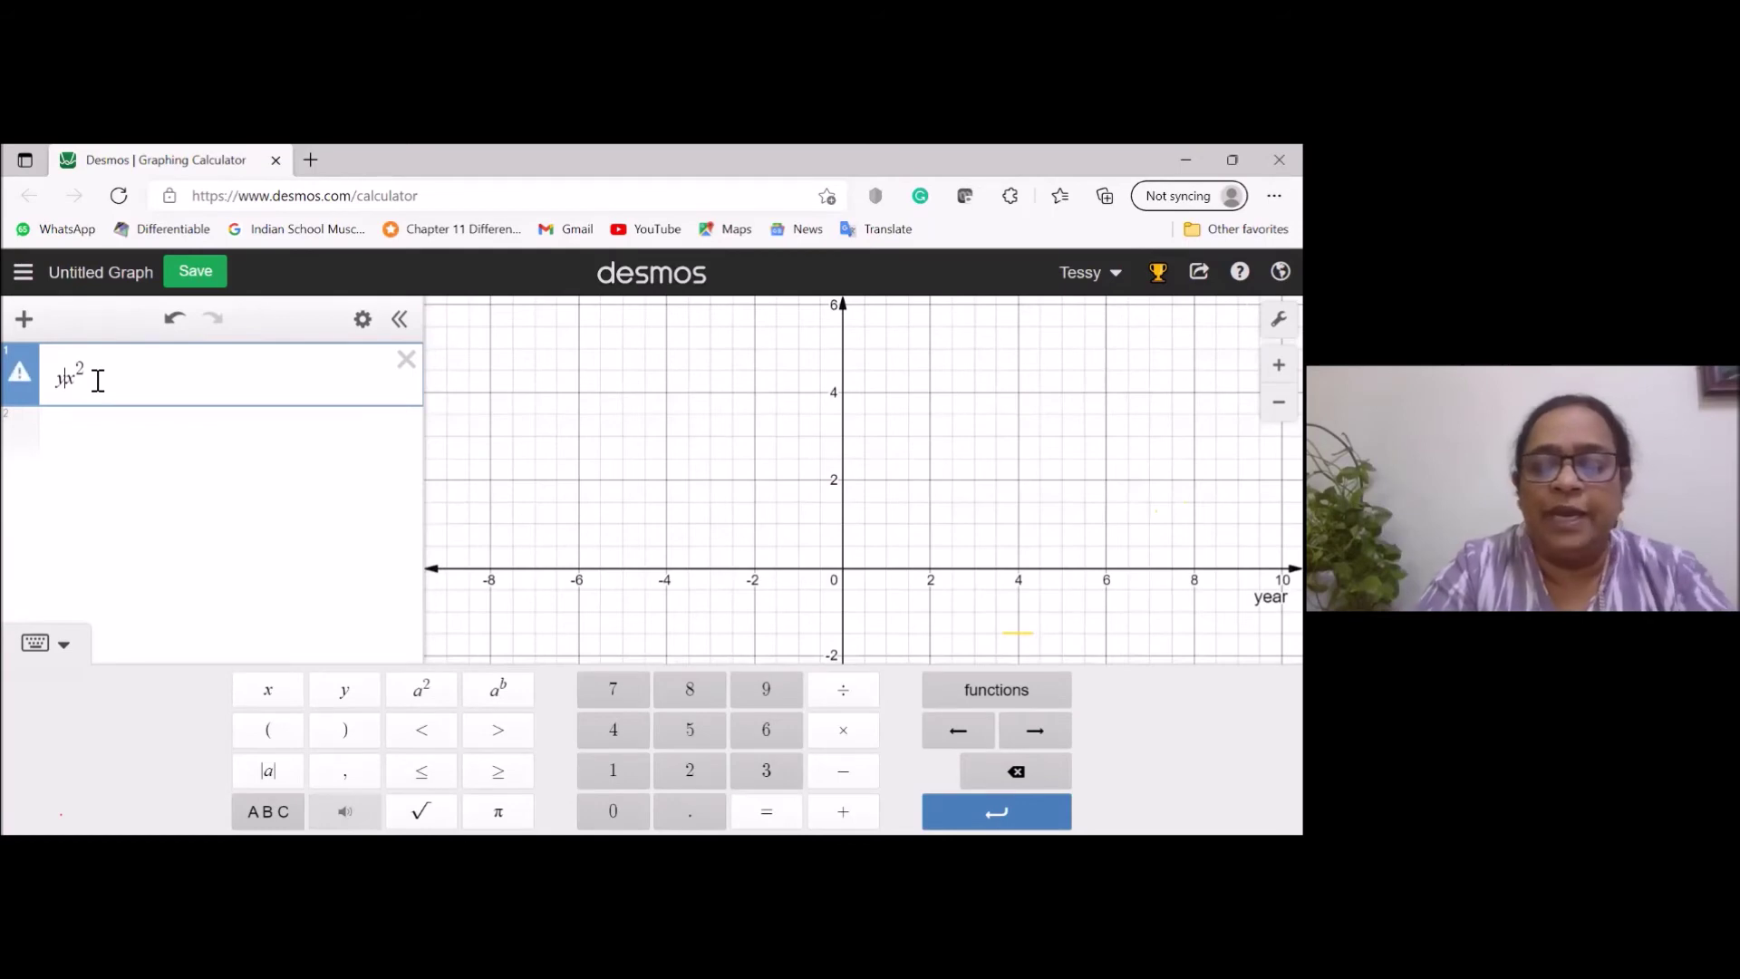
type("= ")
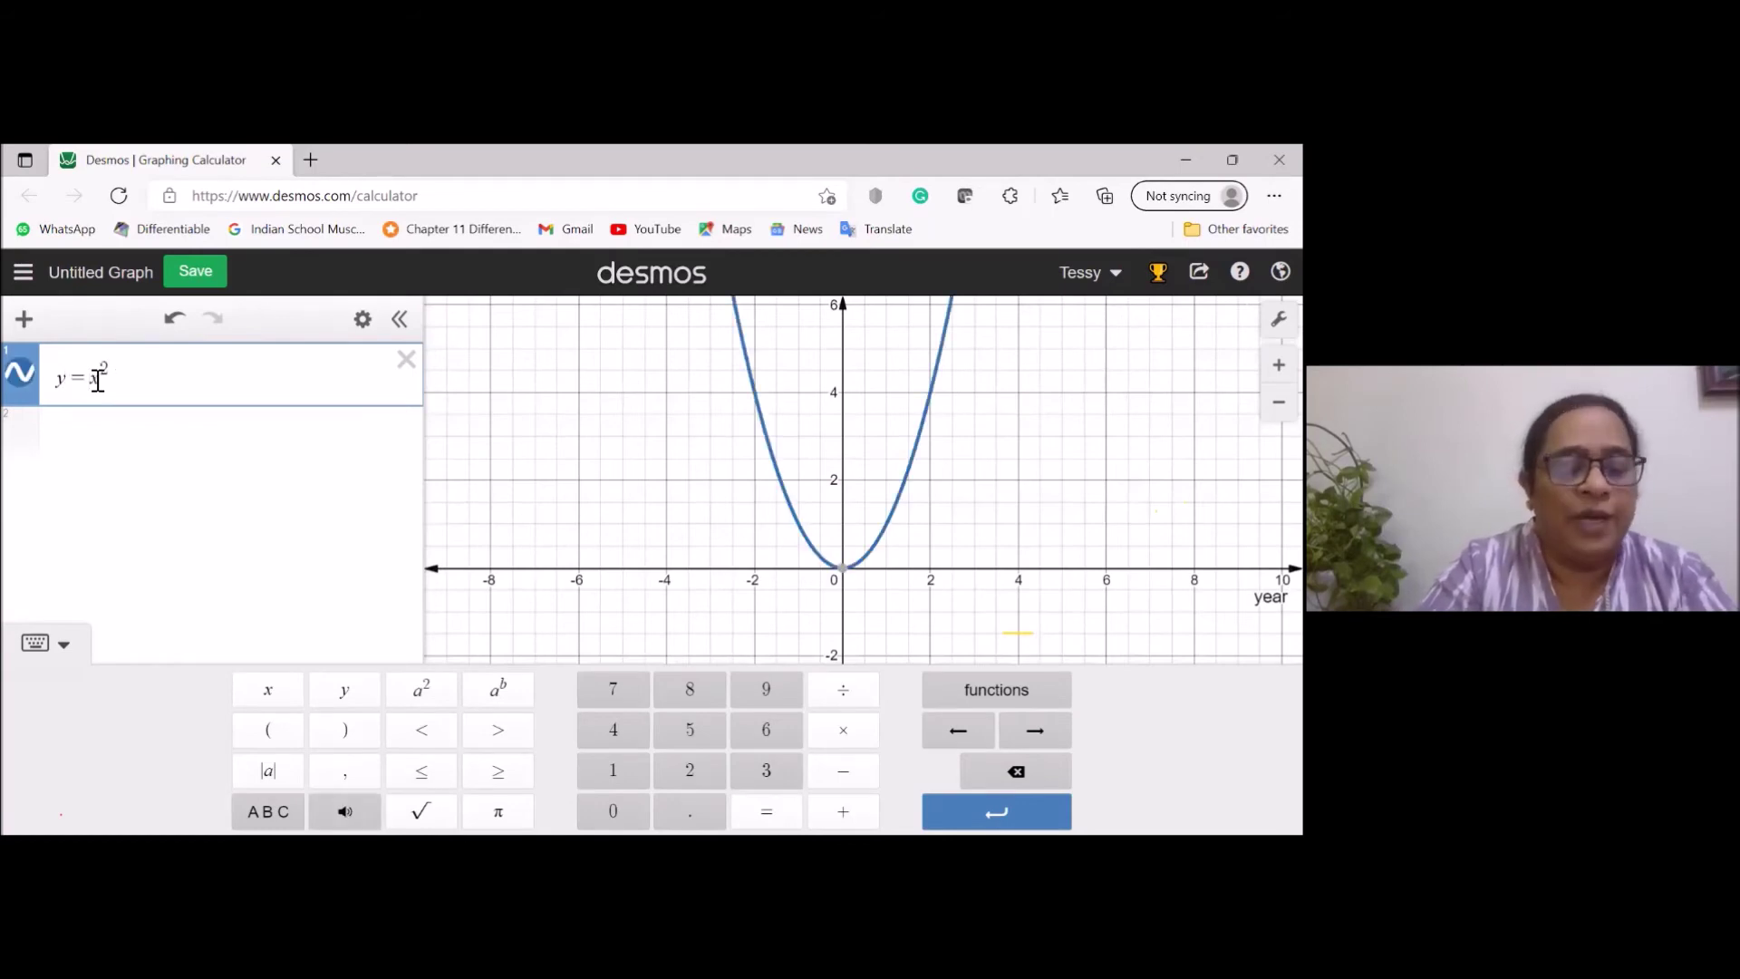
Extend the equation to y = ax² + bx + c and add sliders for all three coefficients.
type("a")
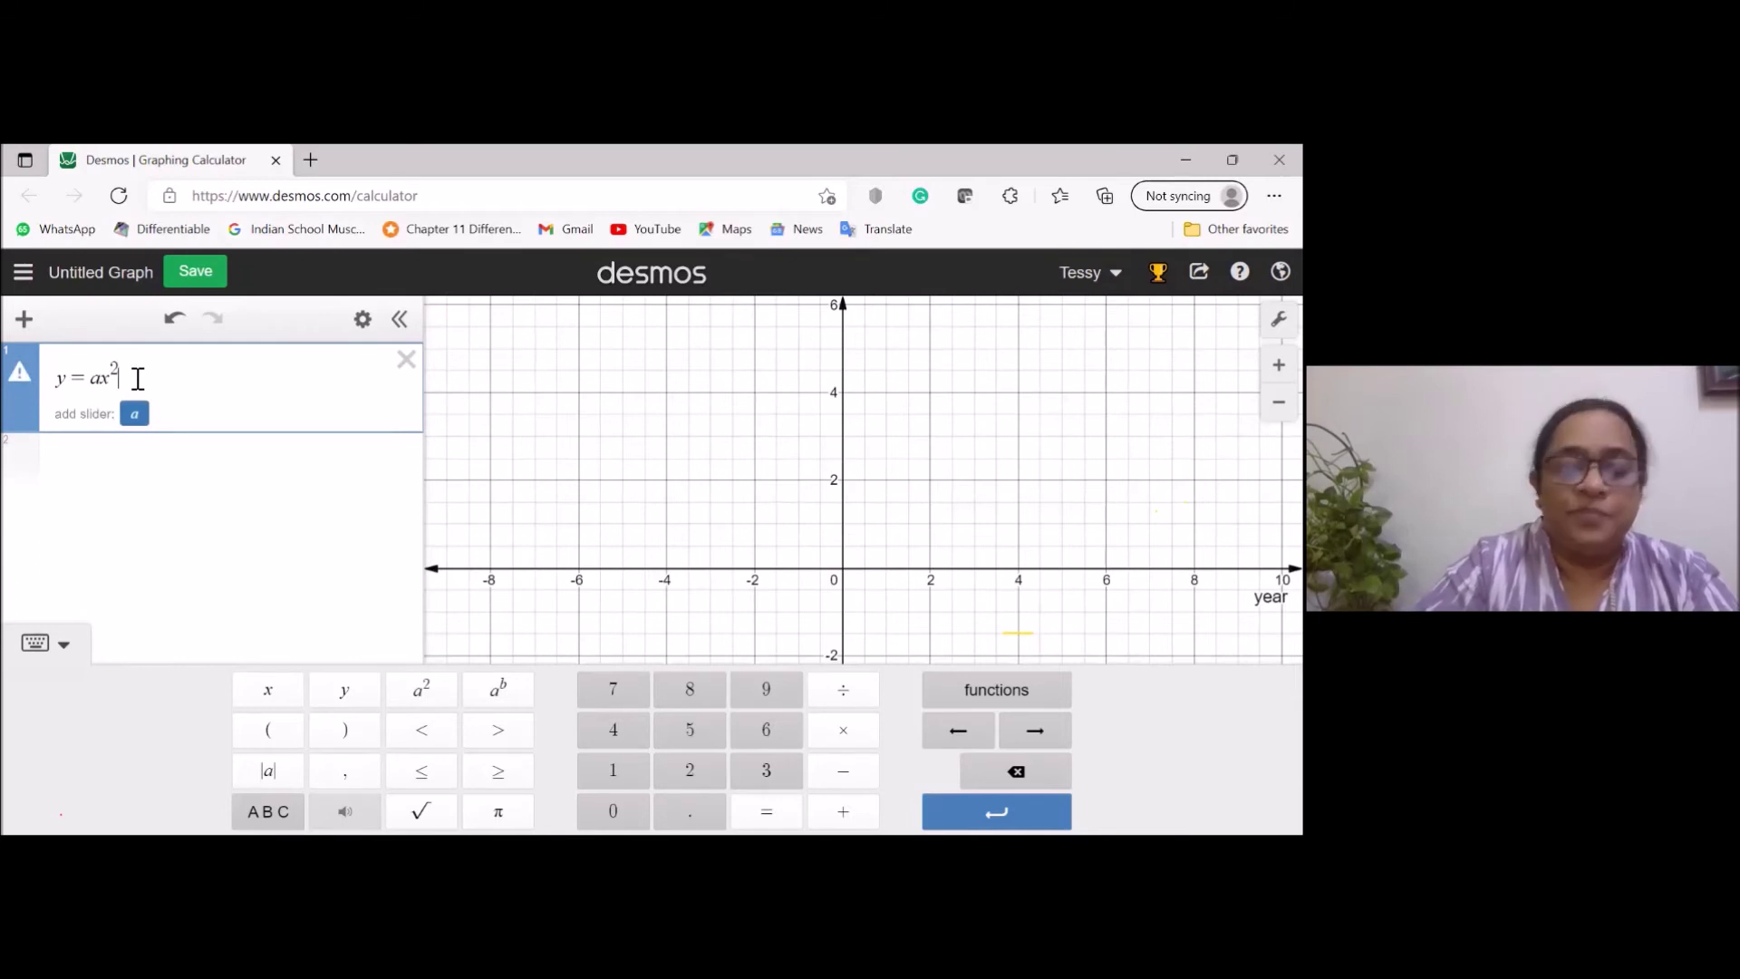
type("+bx")
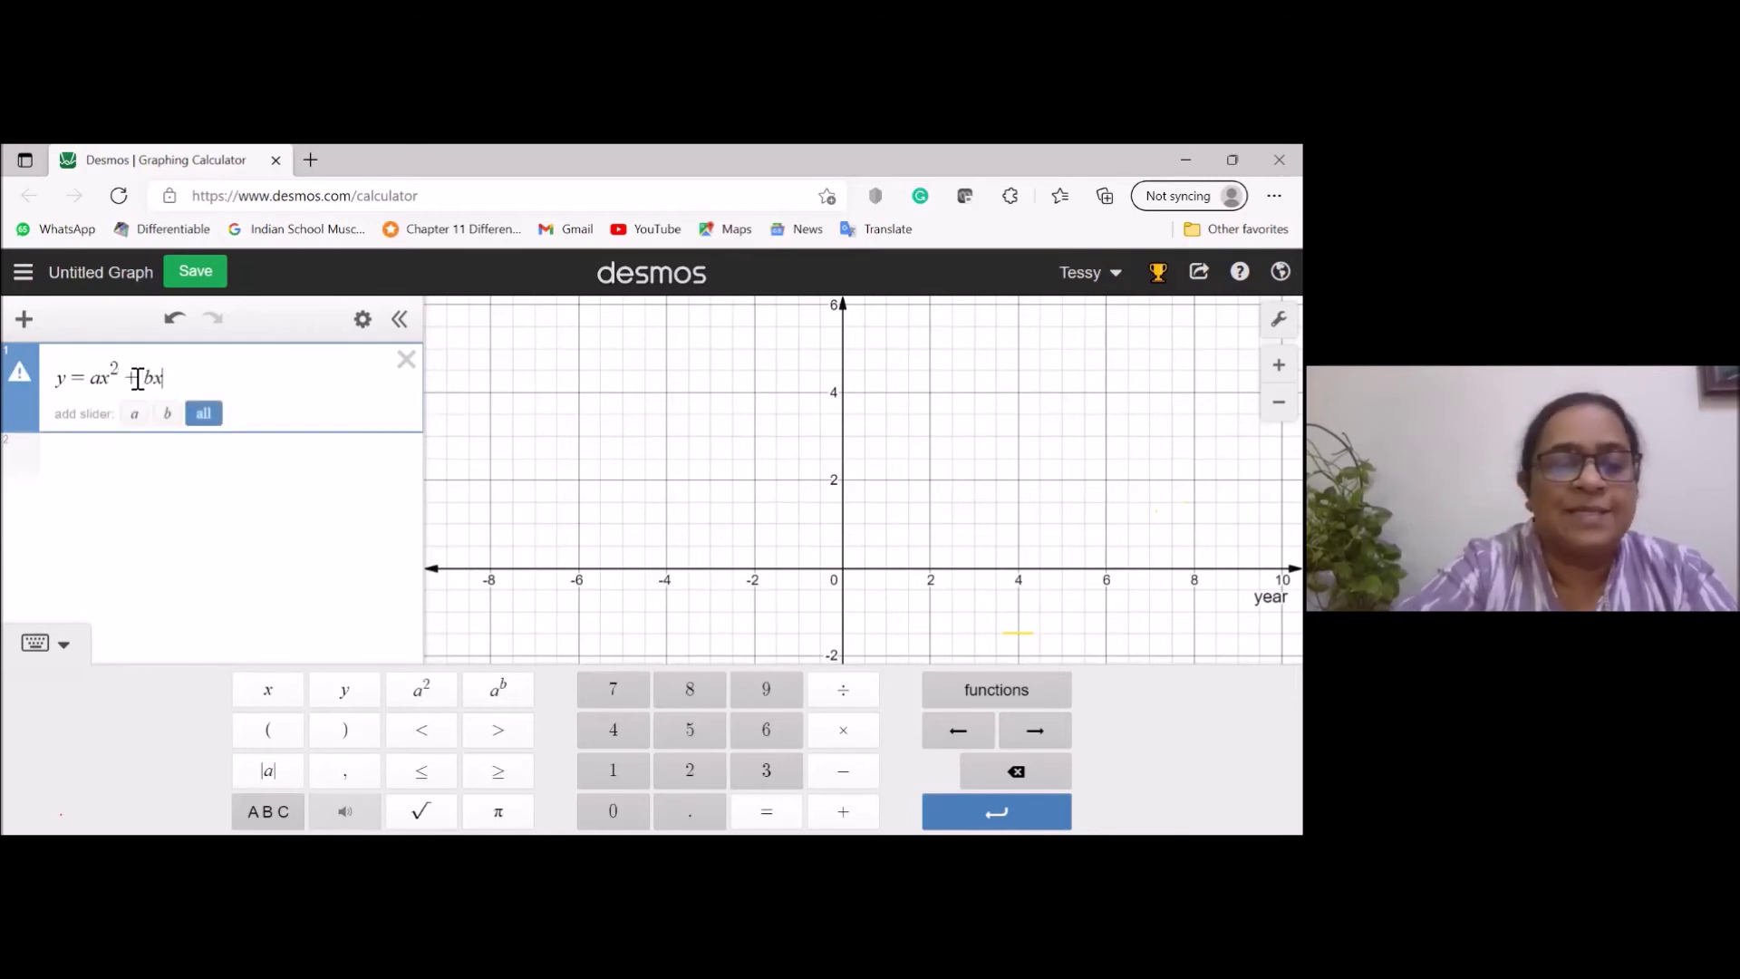
type("+c")
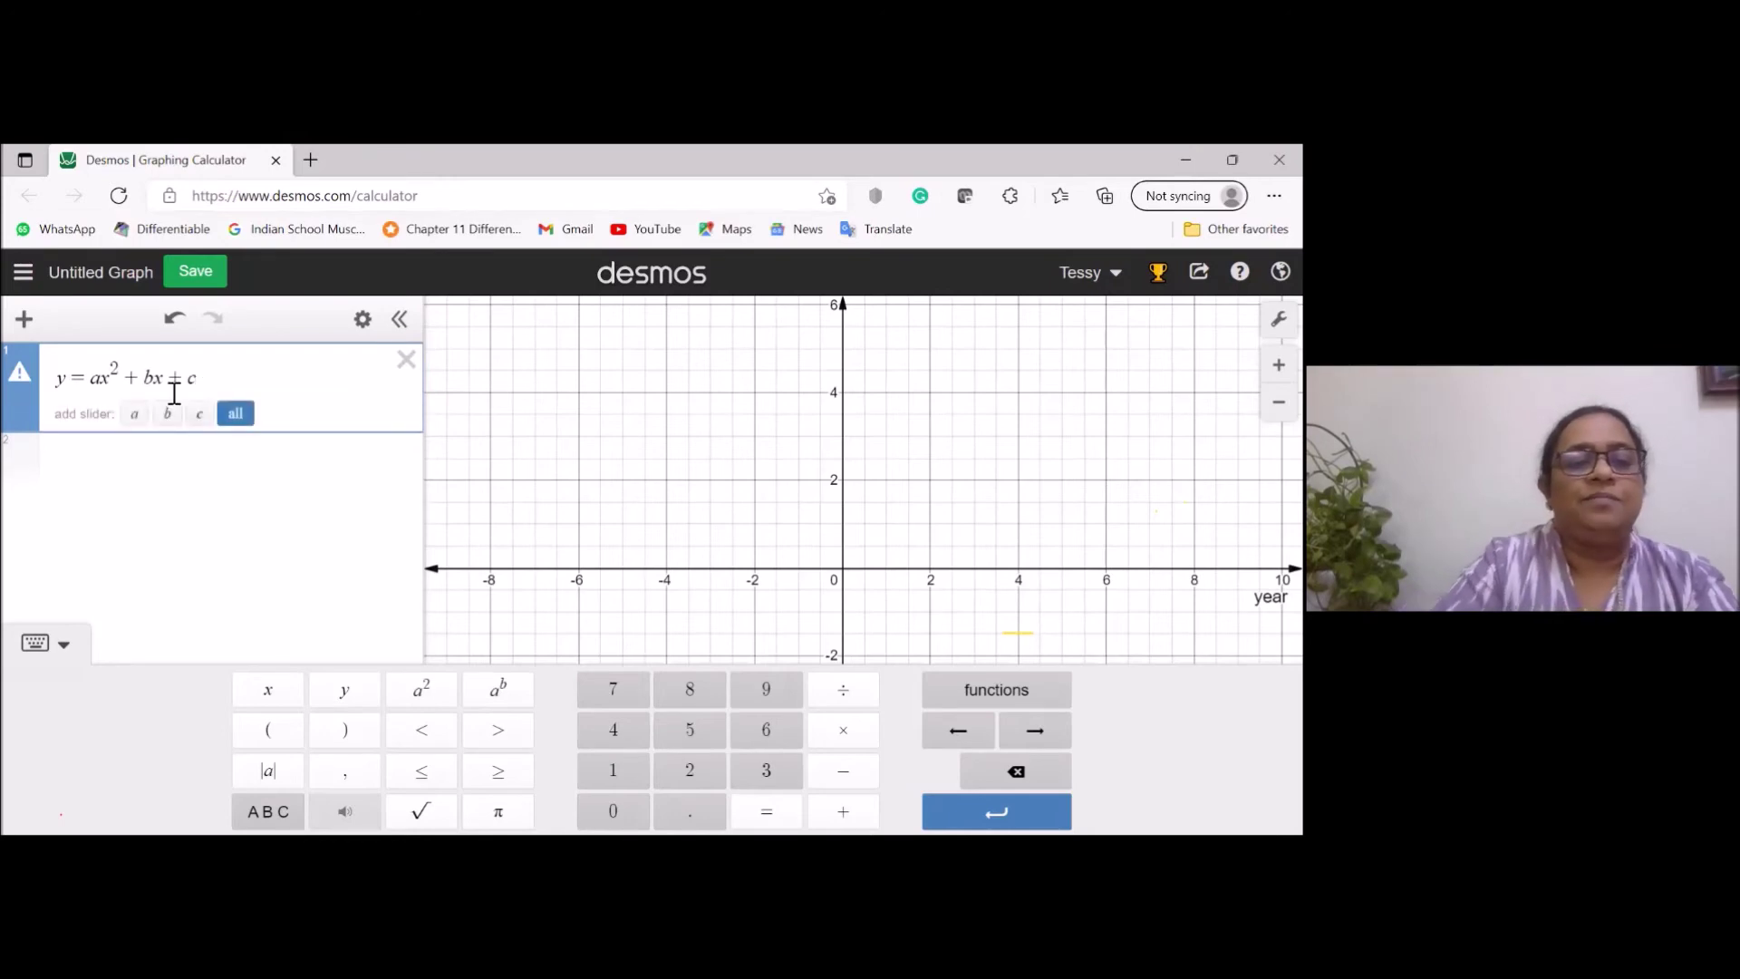
left_click(236, 413)
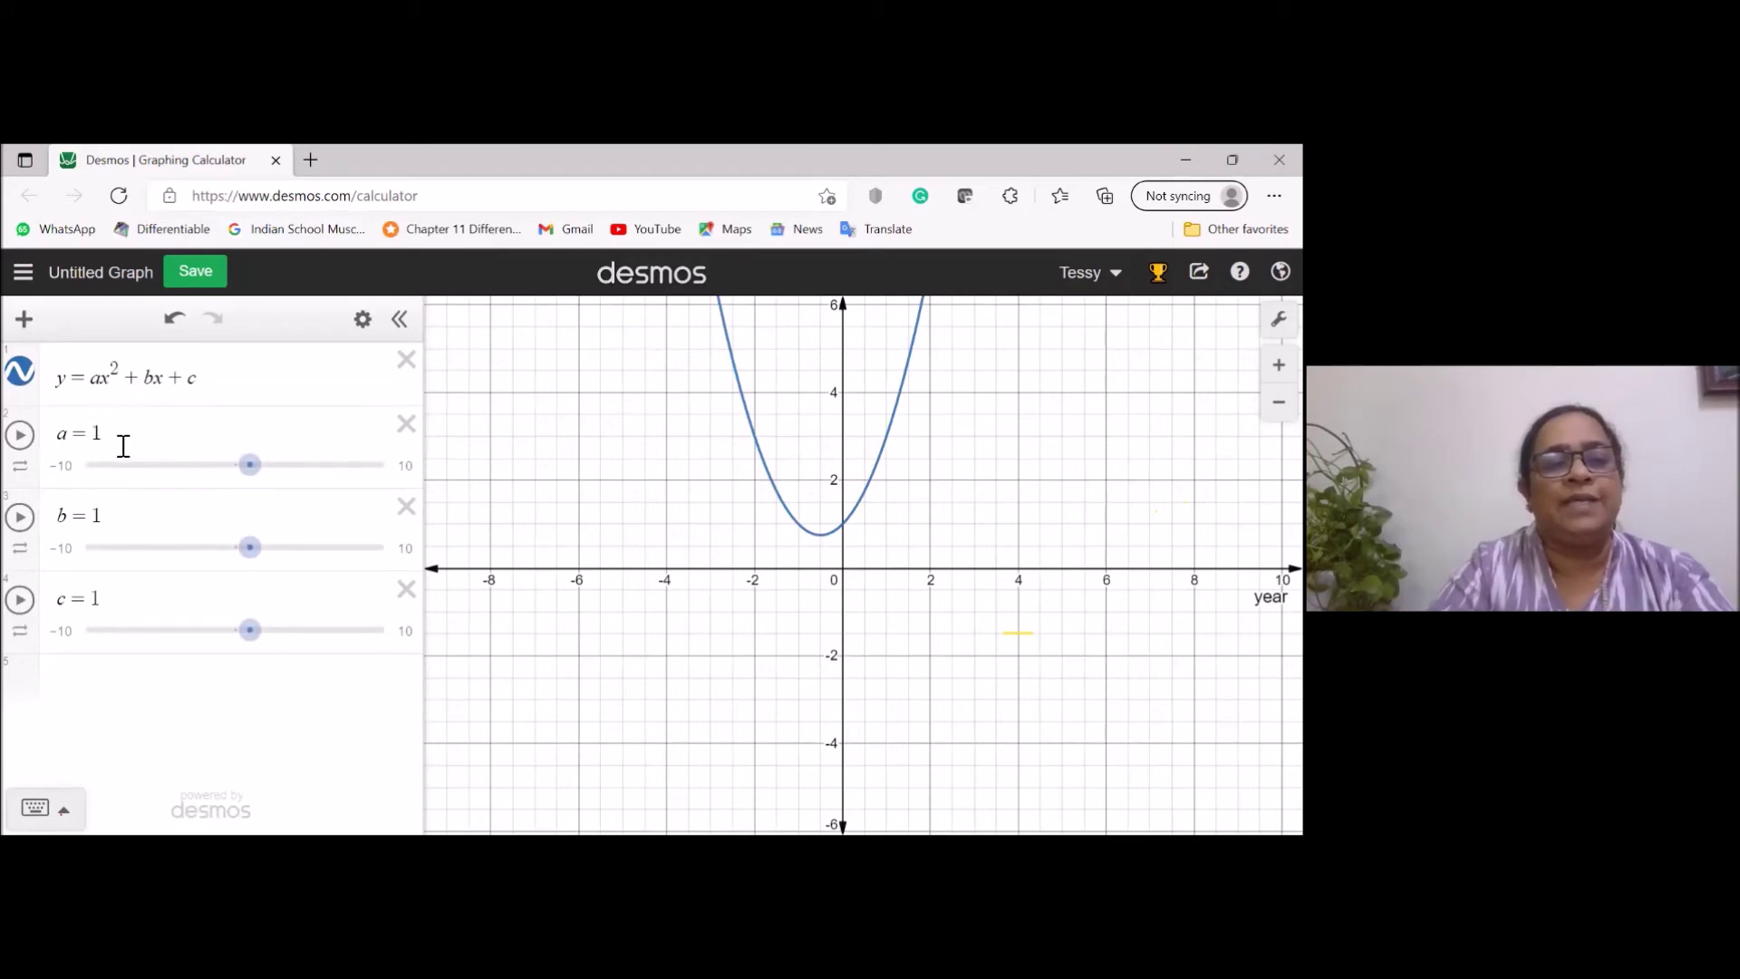
Animate the a and b sliders together, stop a, and change a to 5.09.
left_click(20, 435)
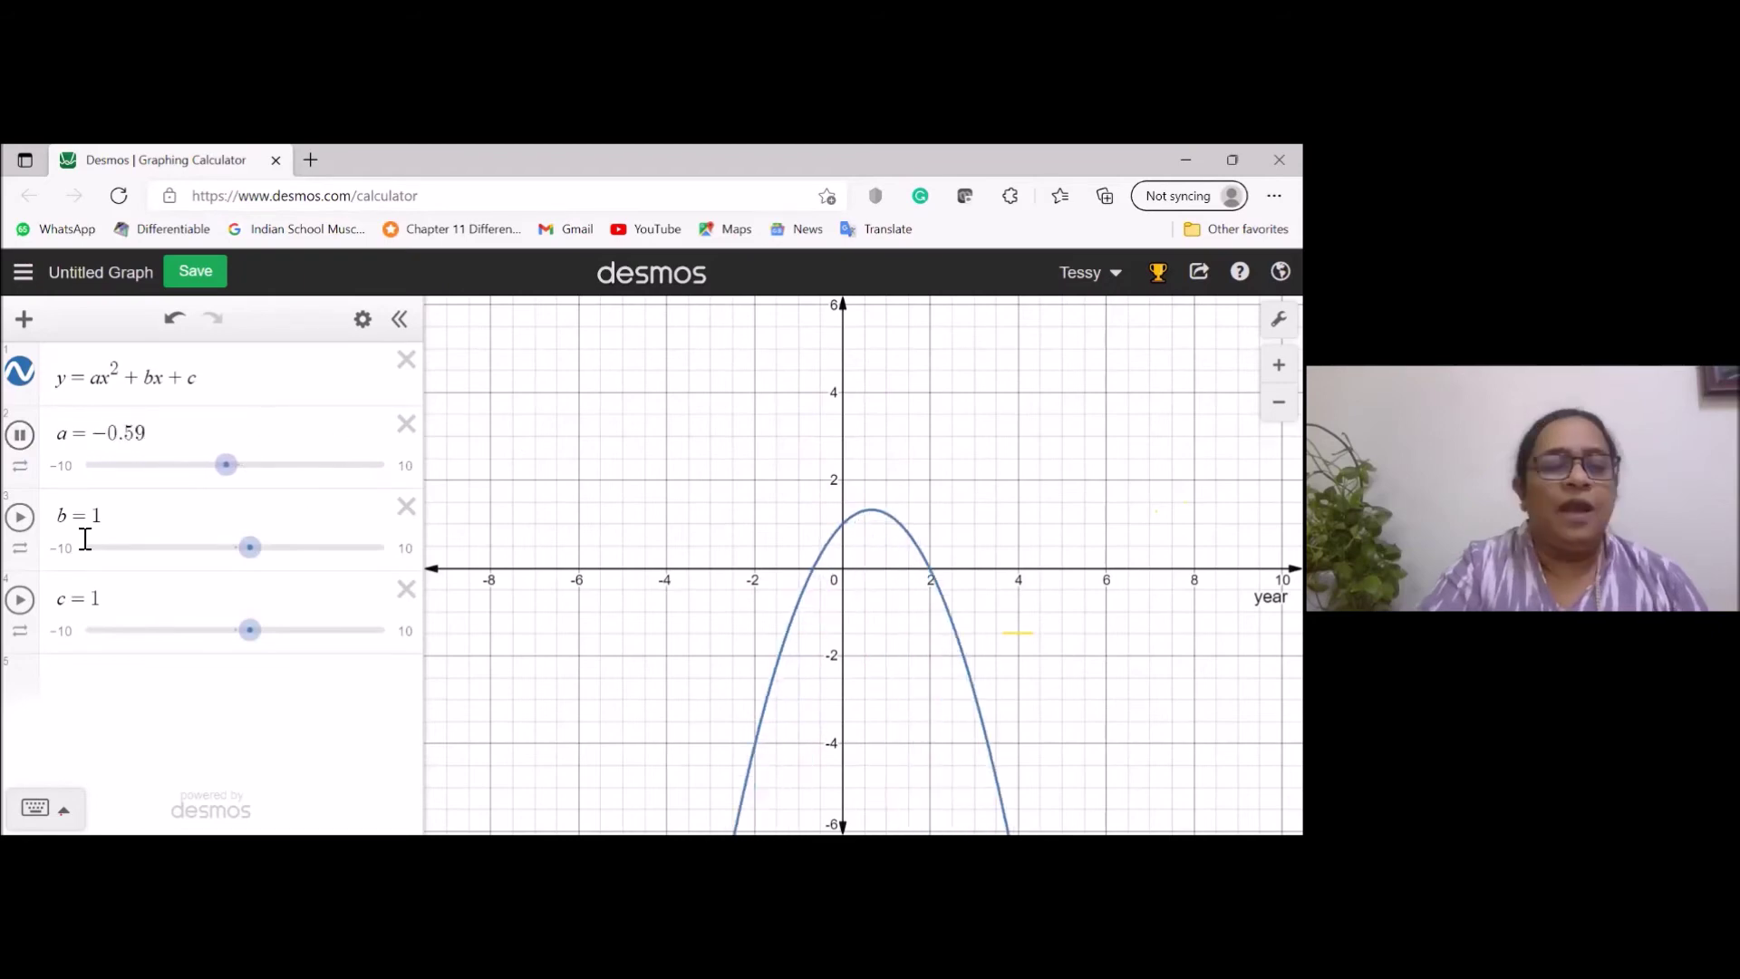
left_click(19, 516)
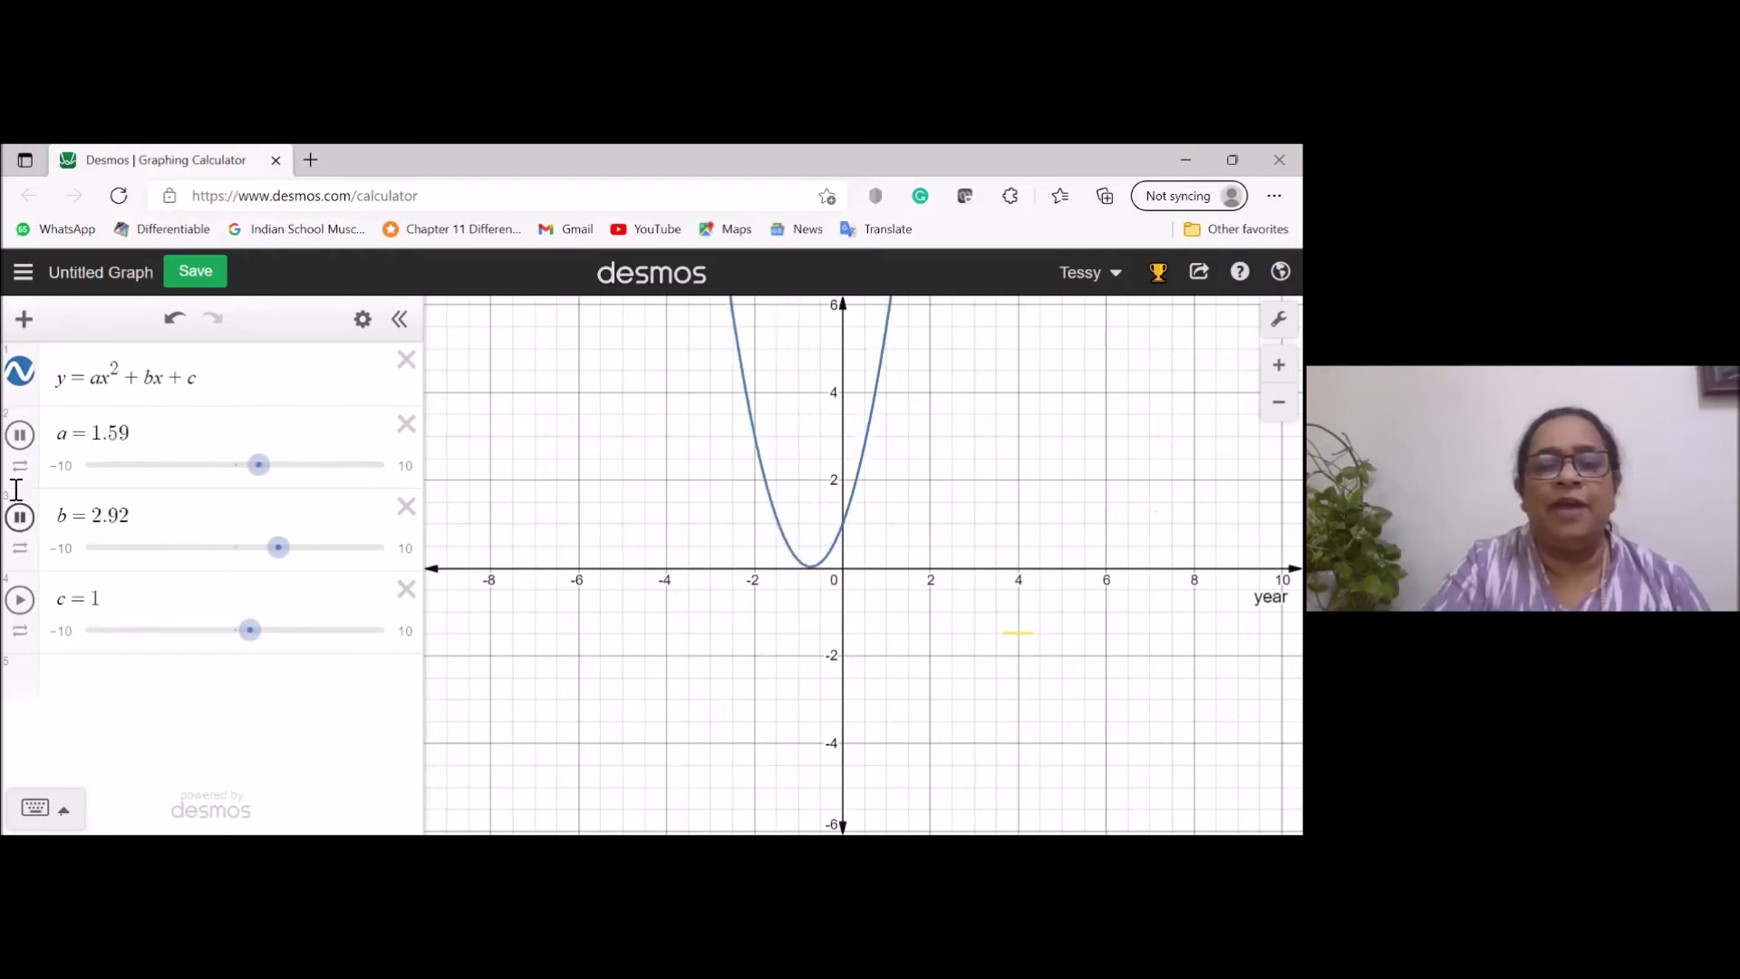
left_click(20, 435)
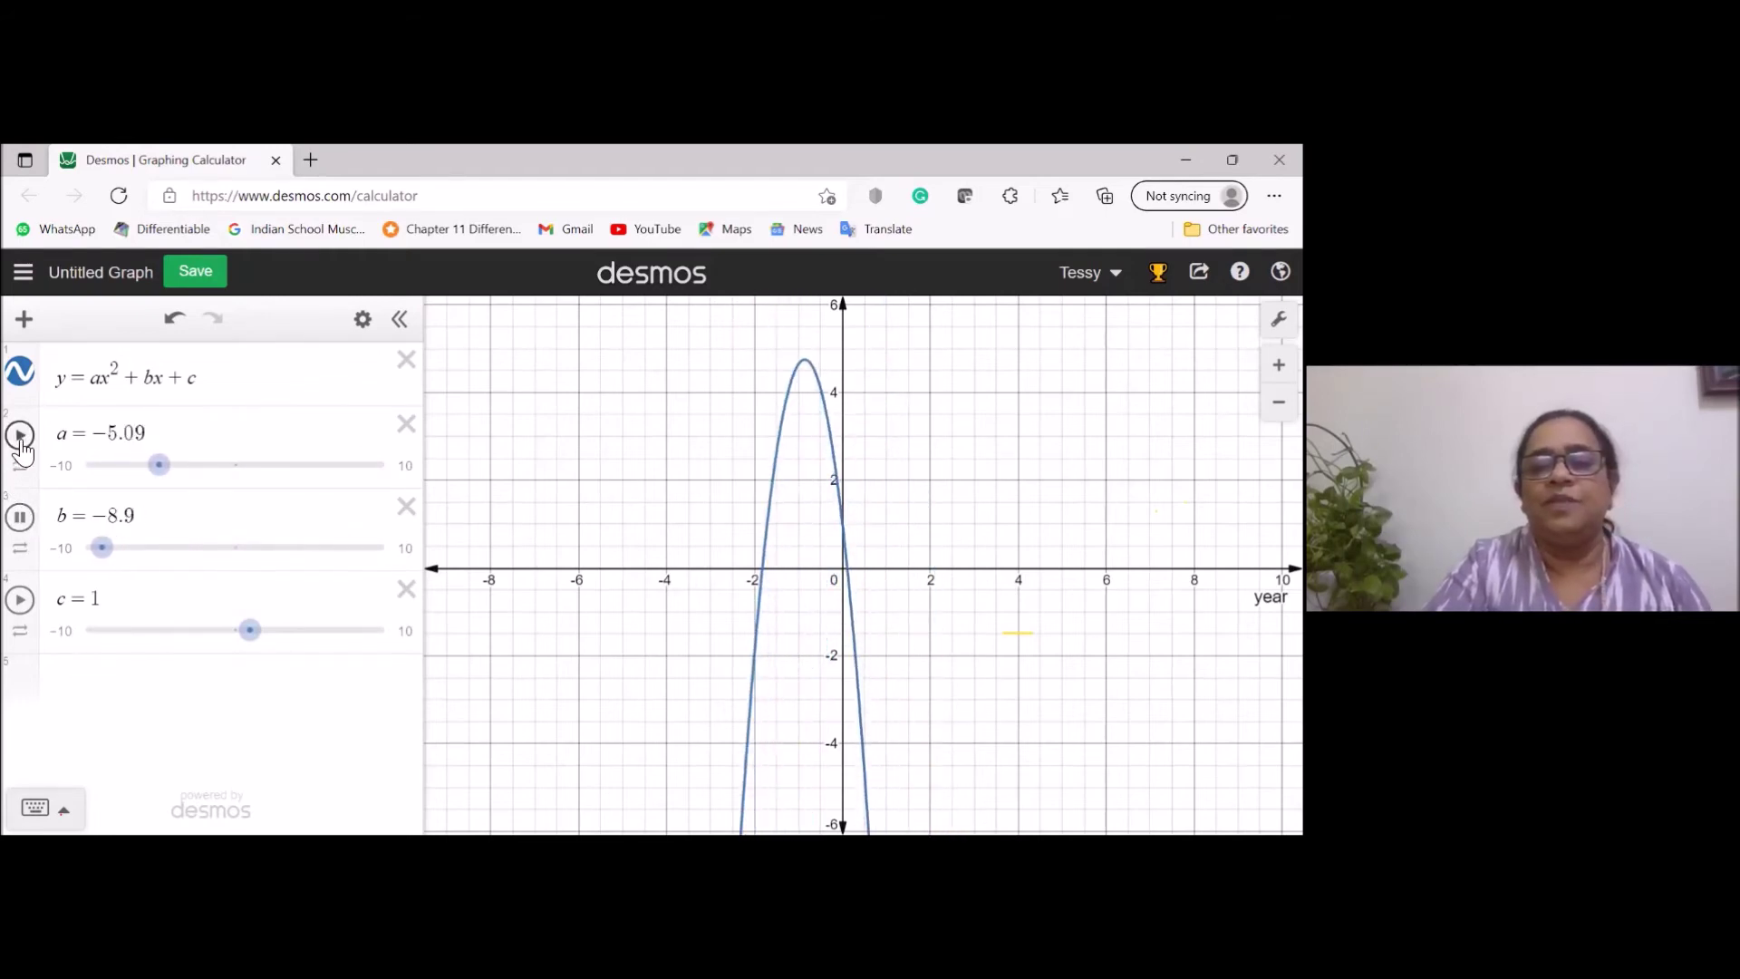
left_click(112, 438)
key("BackSpace")
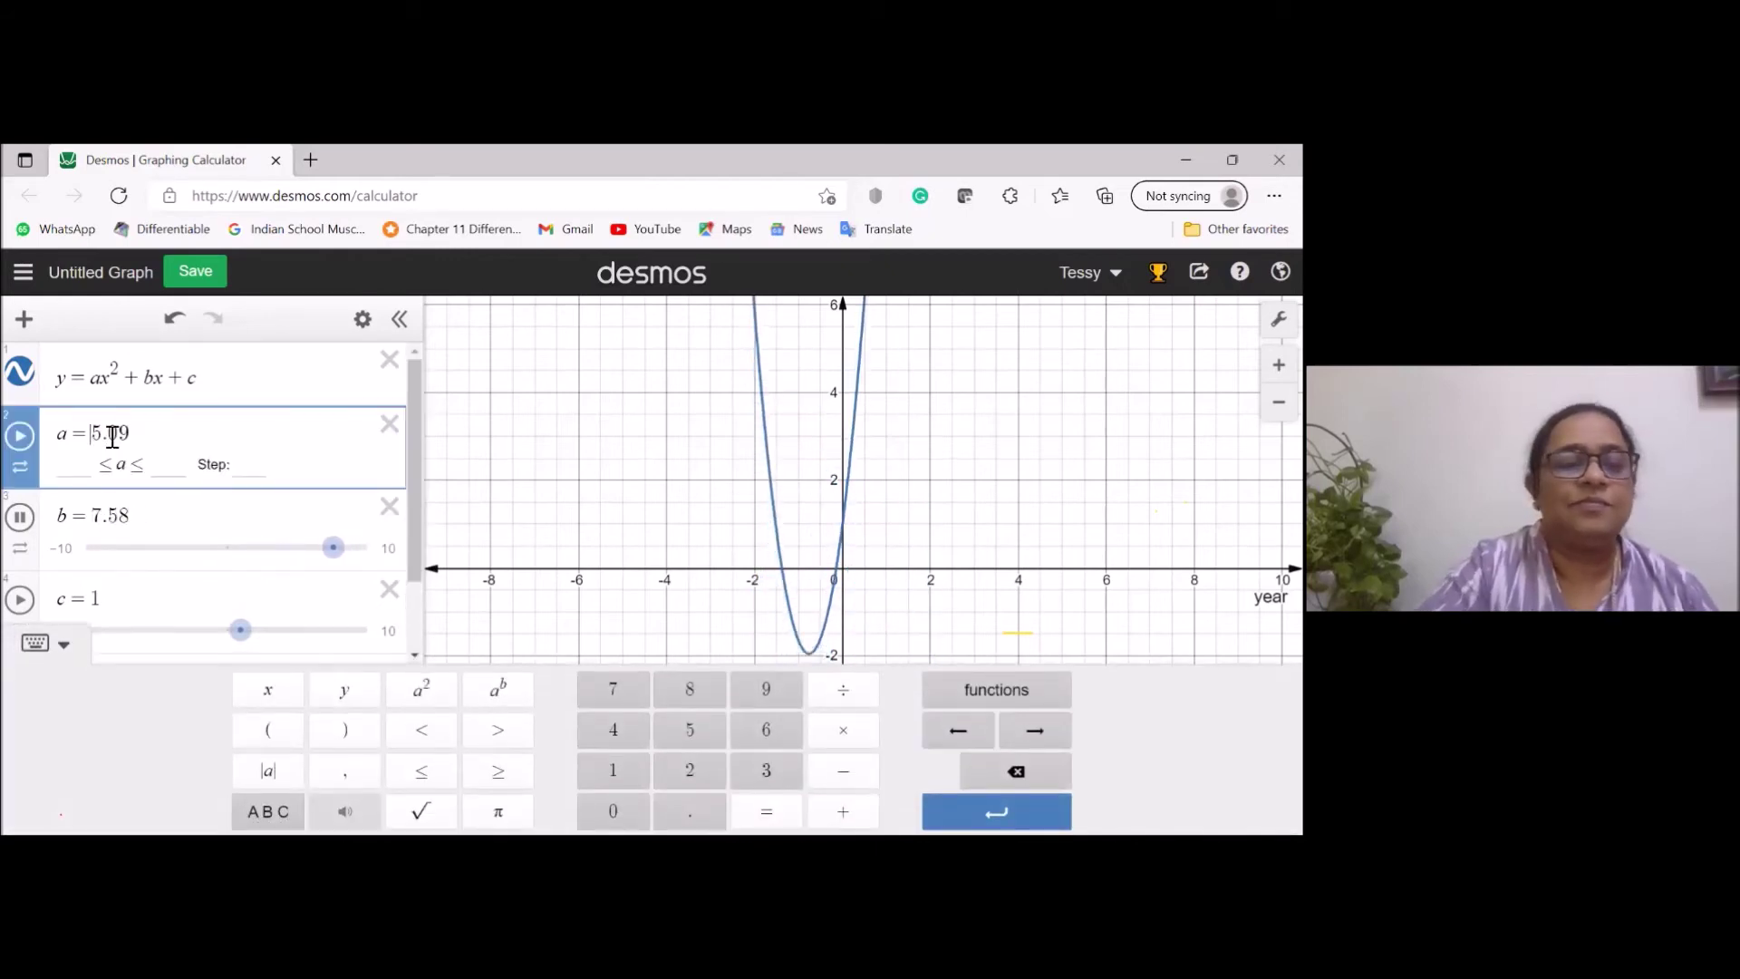
Stop the b slider's animation, animate the c slider, and stop it with c opened for editing.
left_click(21, 521)
left_click(21, 609)
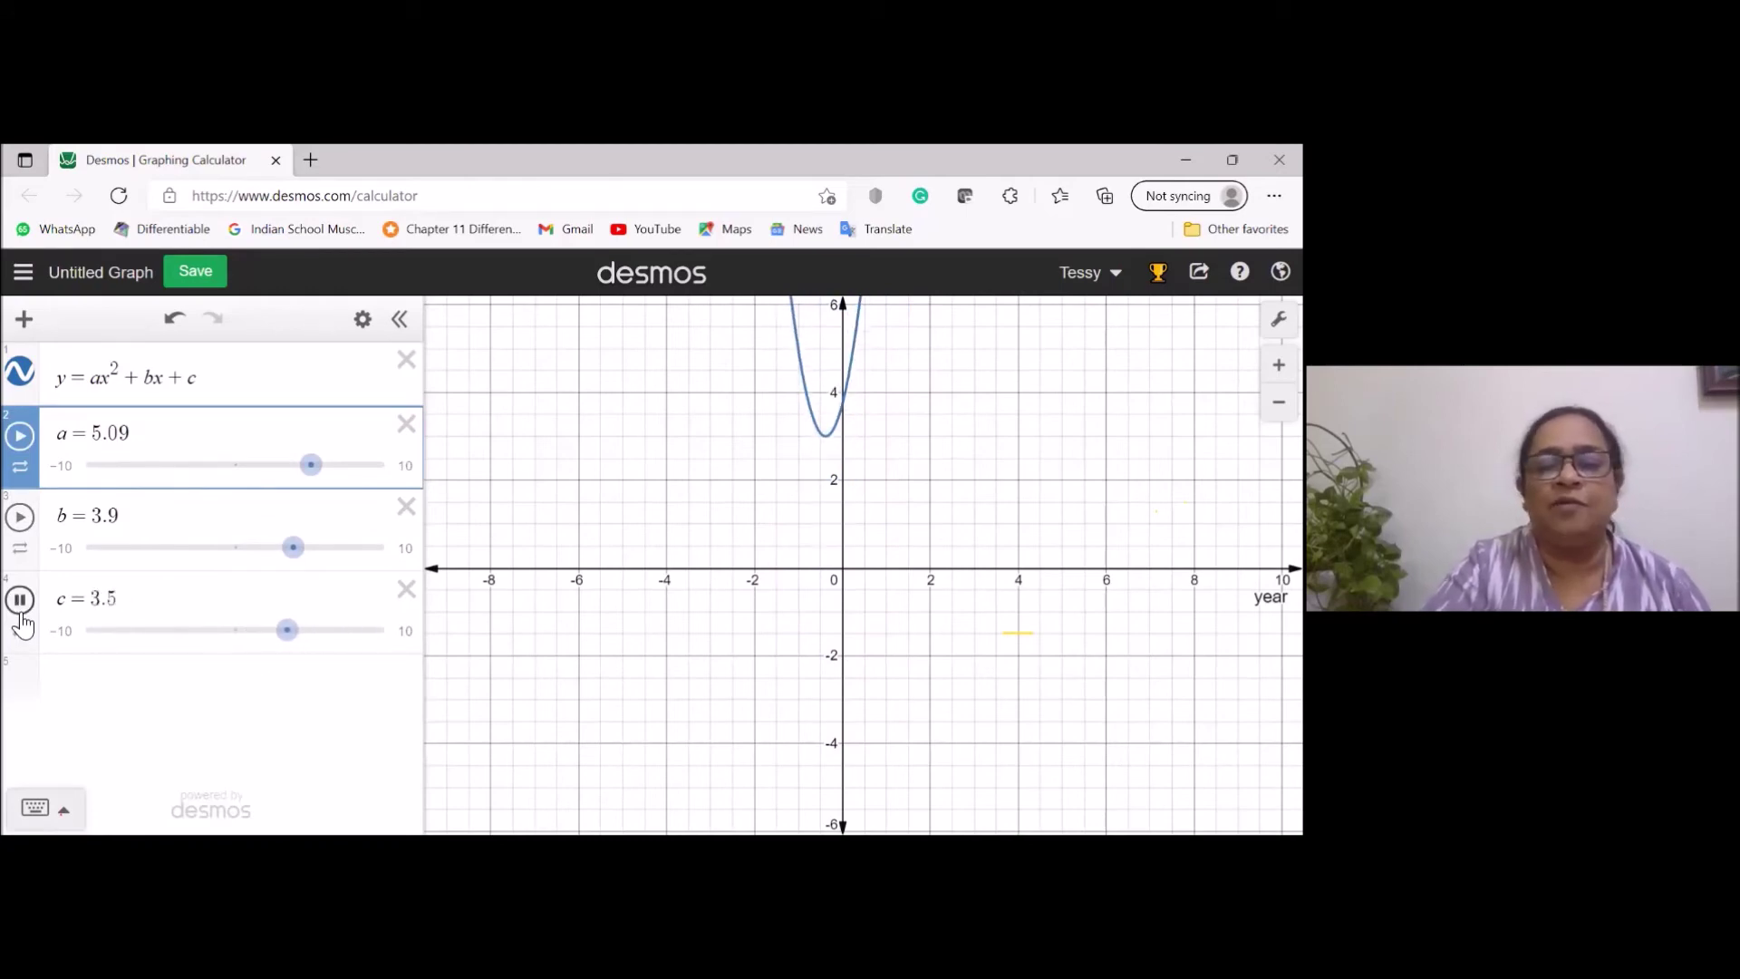
left_click(154, 608)
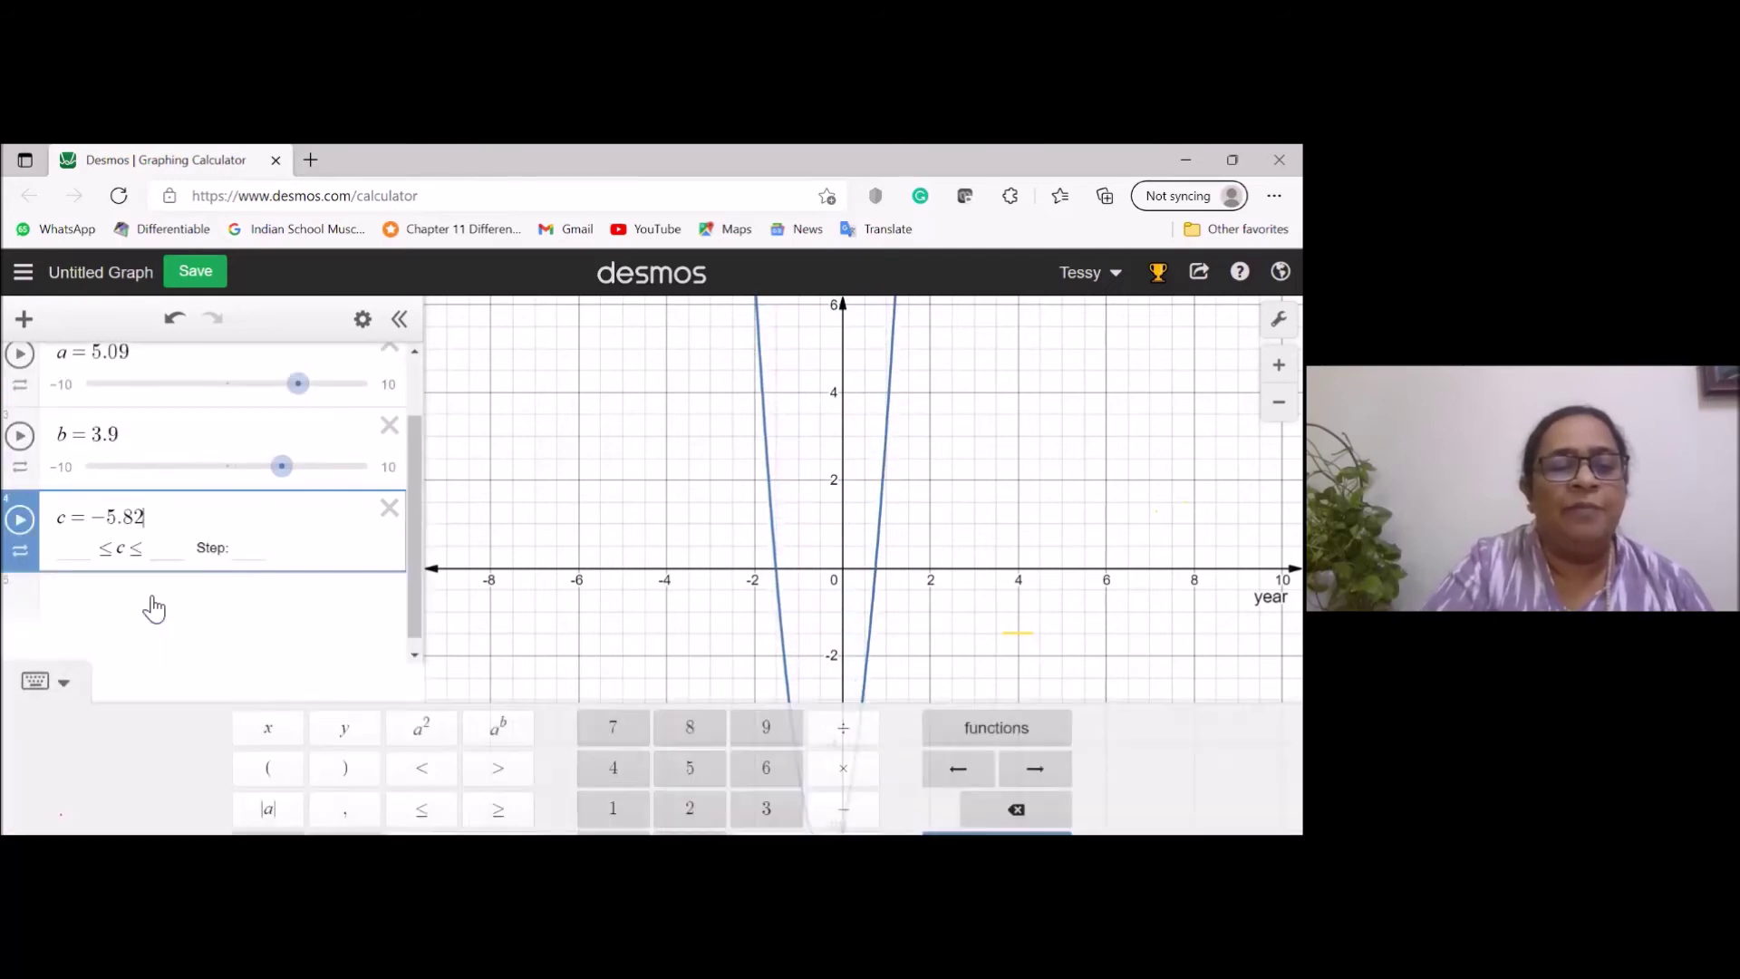
Limit the c slider to the range −5 ≤ c ≤ 5.
left_click(93, 551)
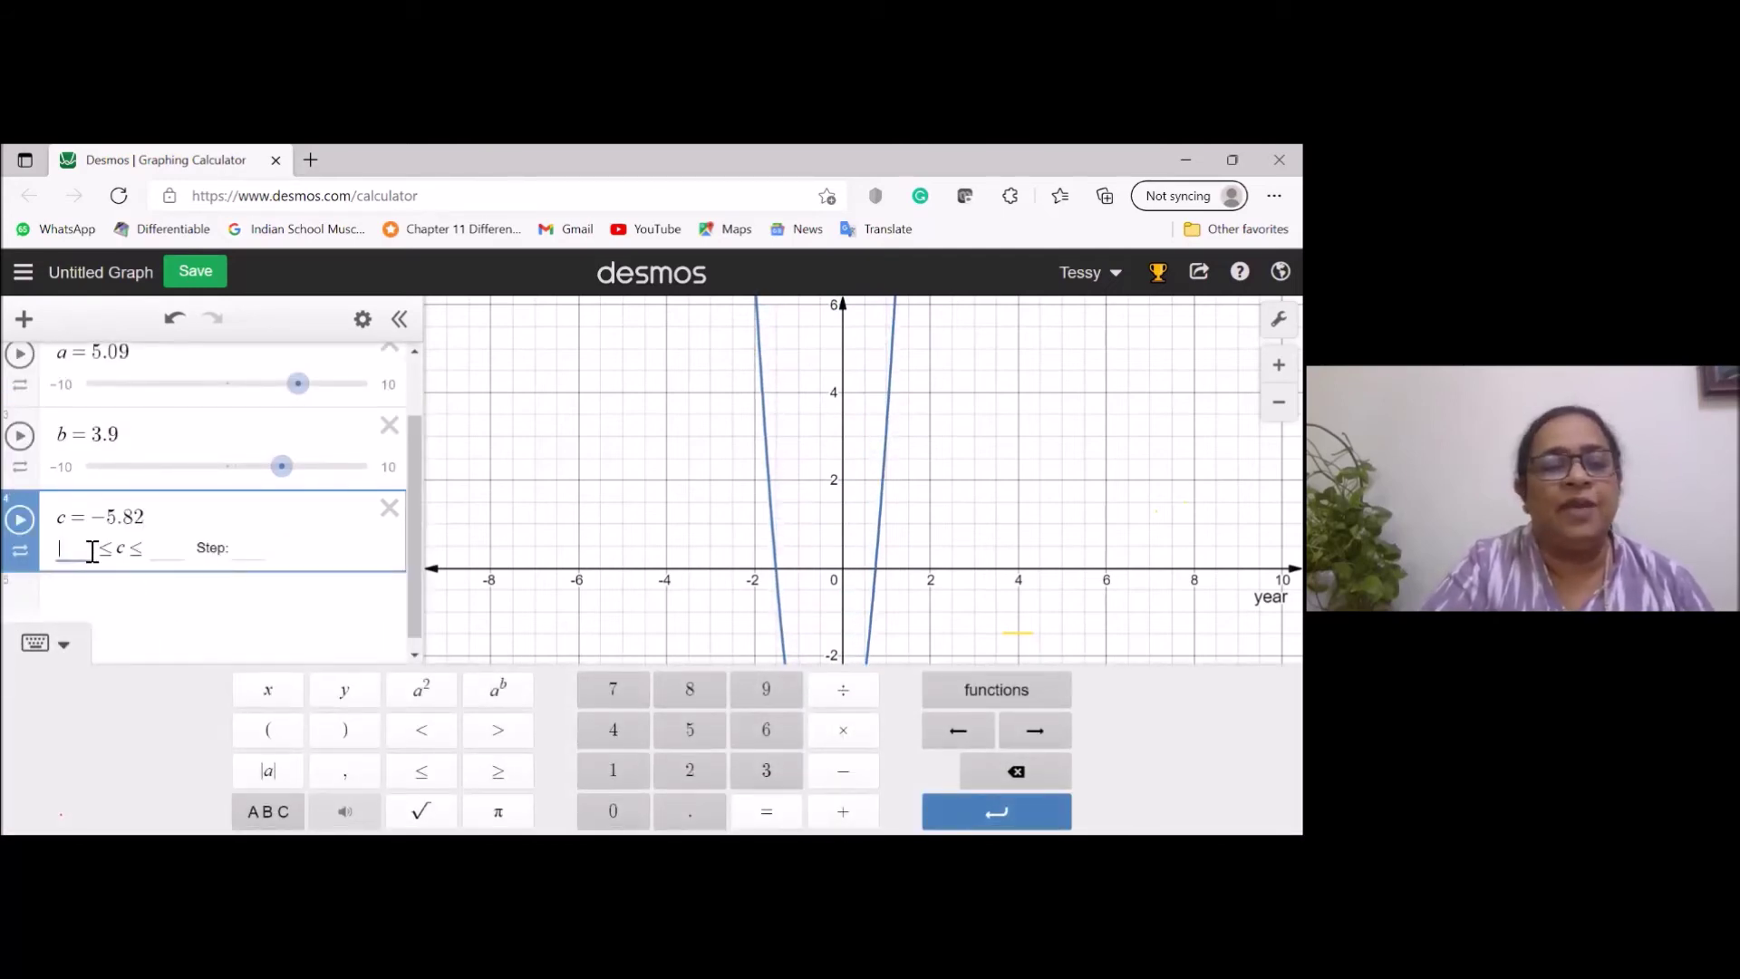
type("-5")
left_click(173, 548)
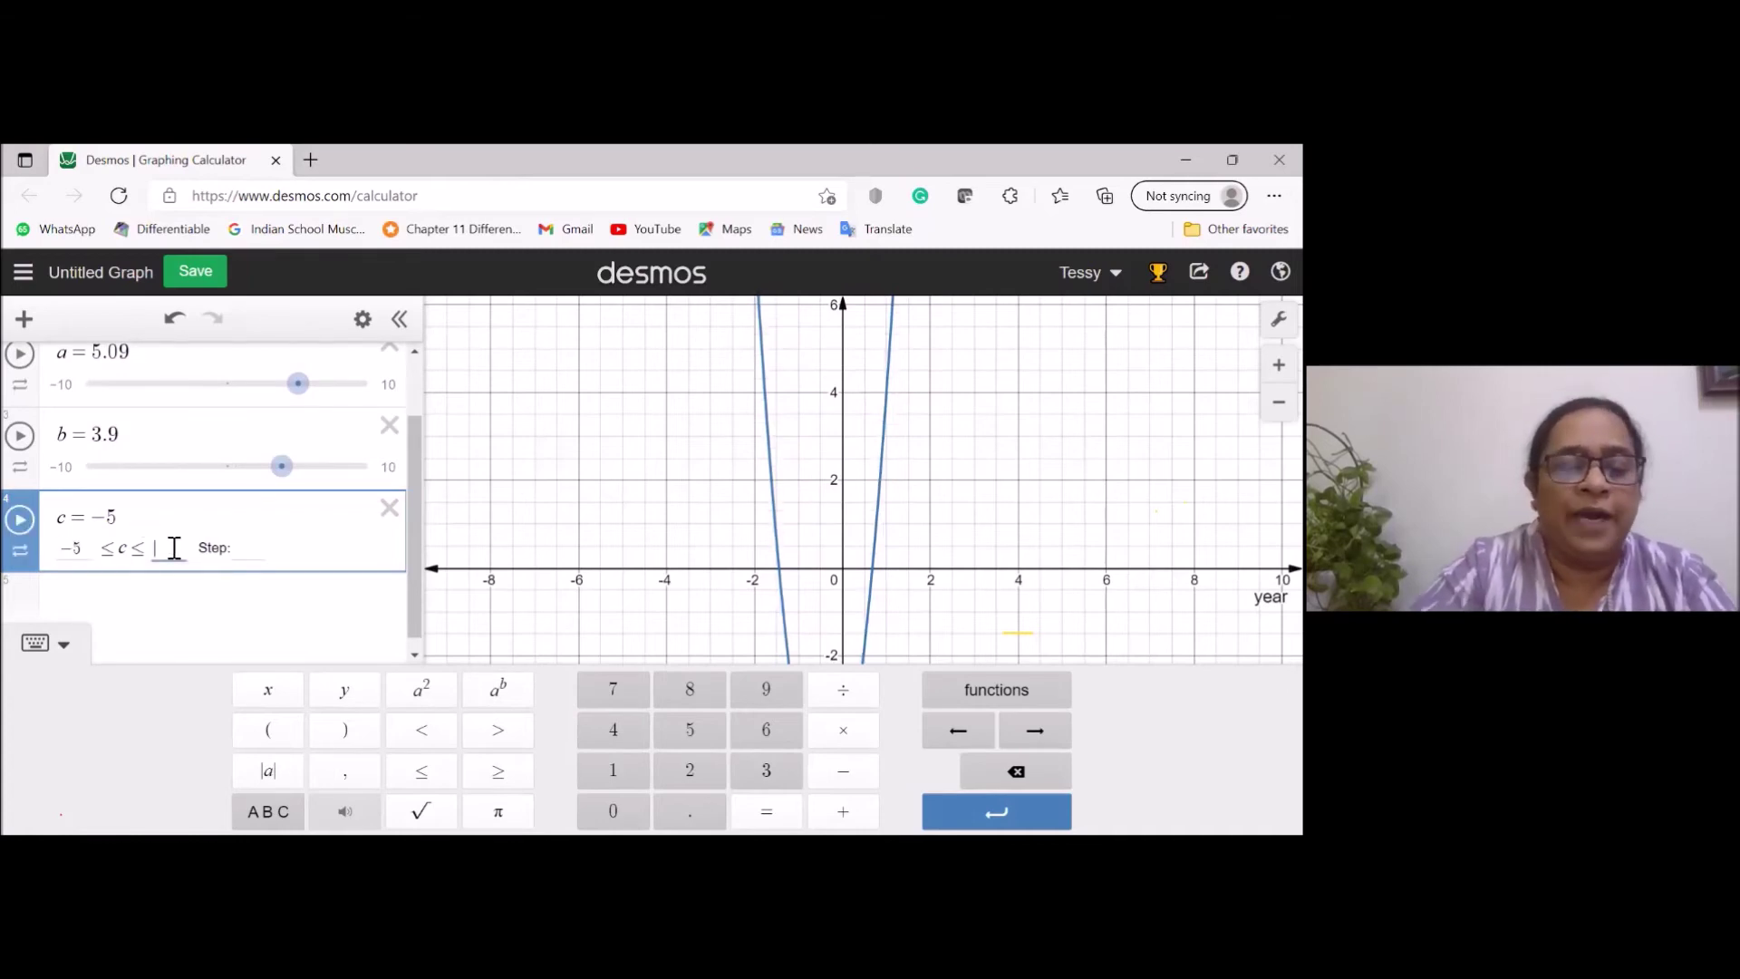
type("5")
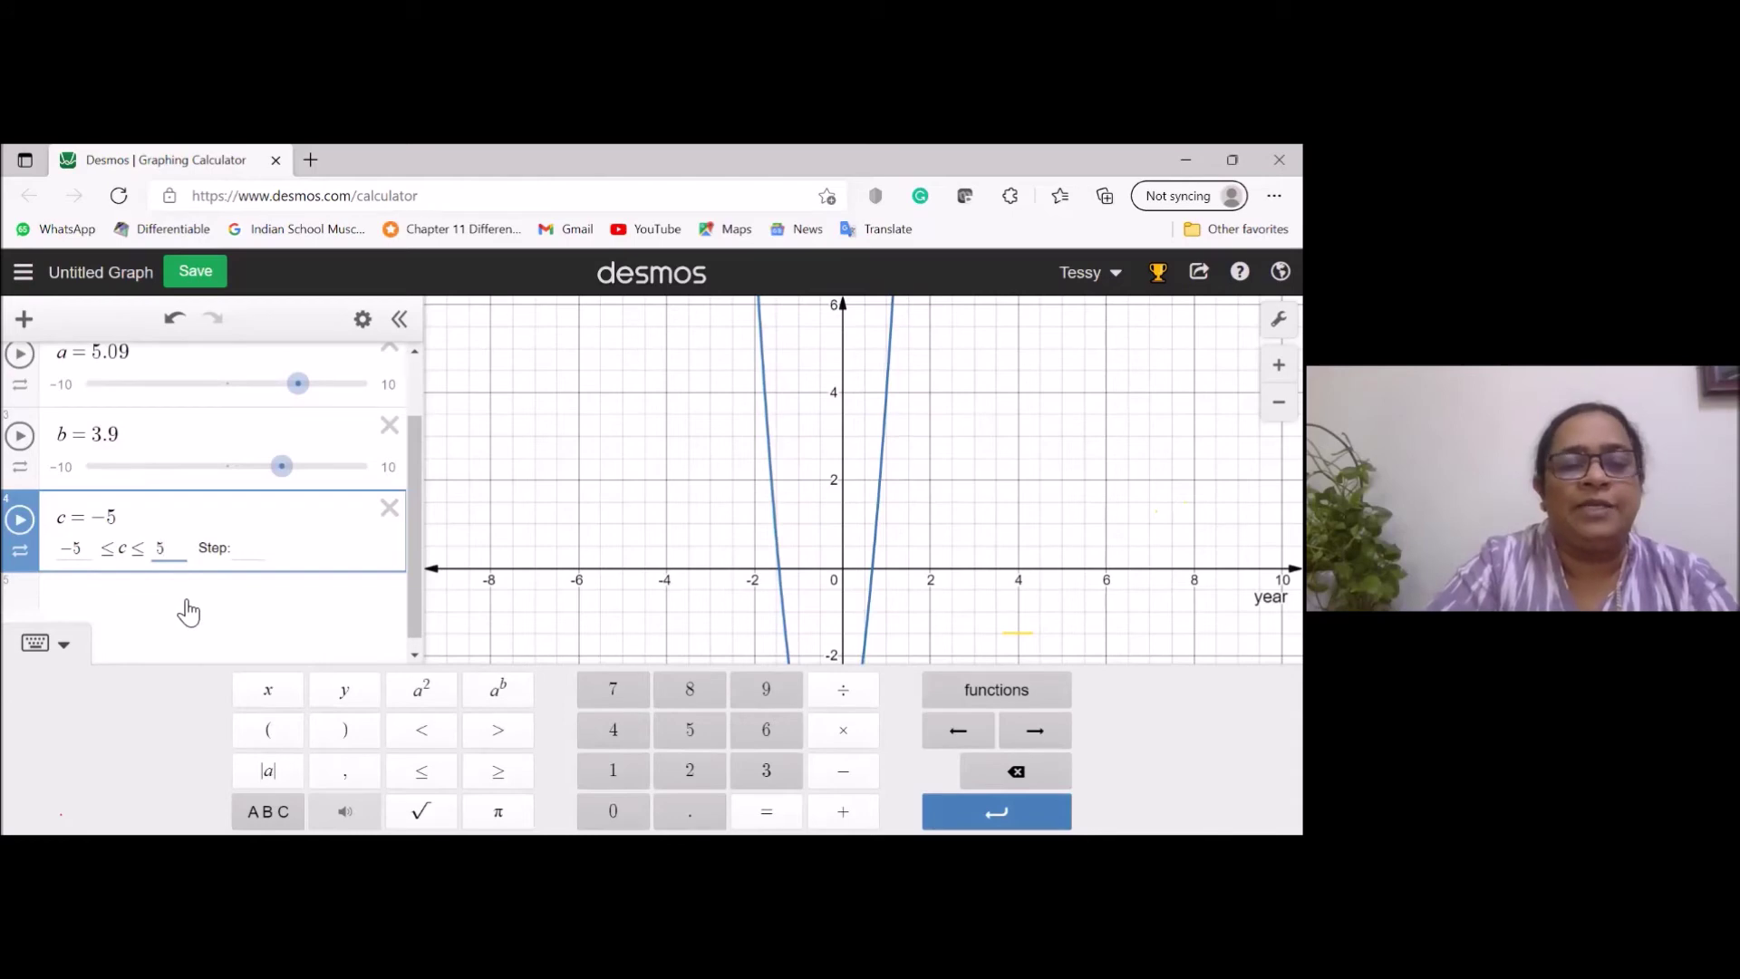
key("Return")
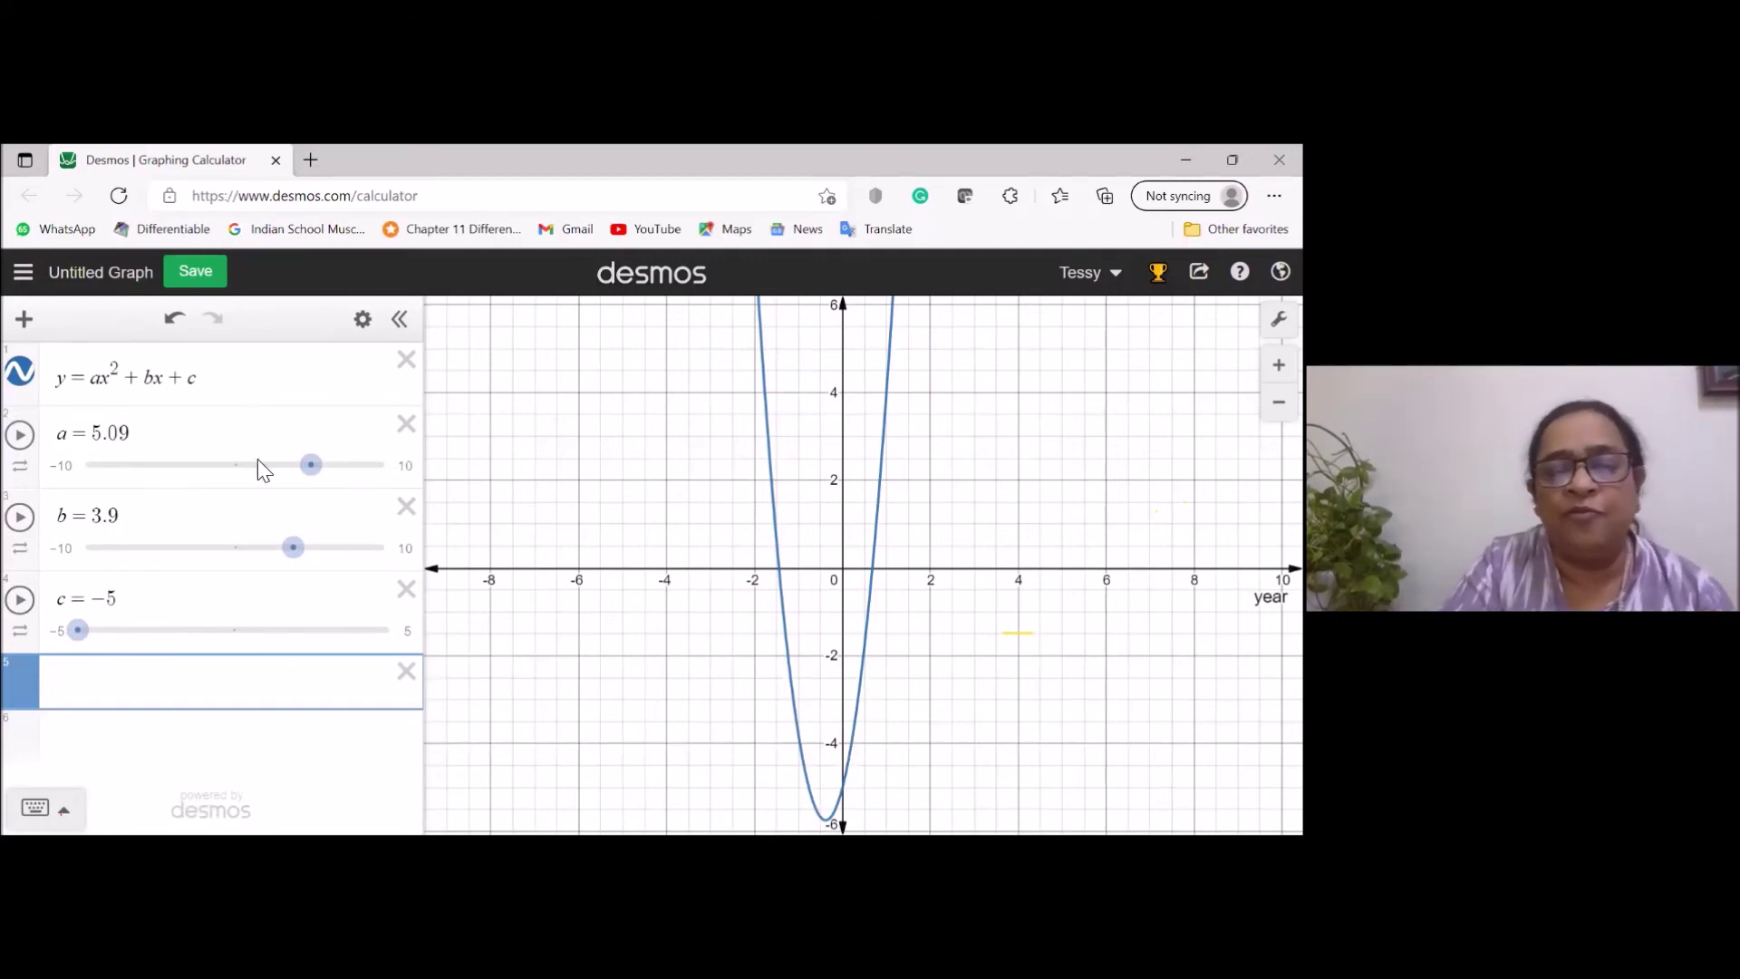
left_click_drag(311, 471, 311, 472)
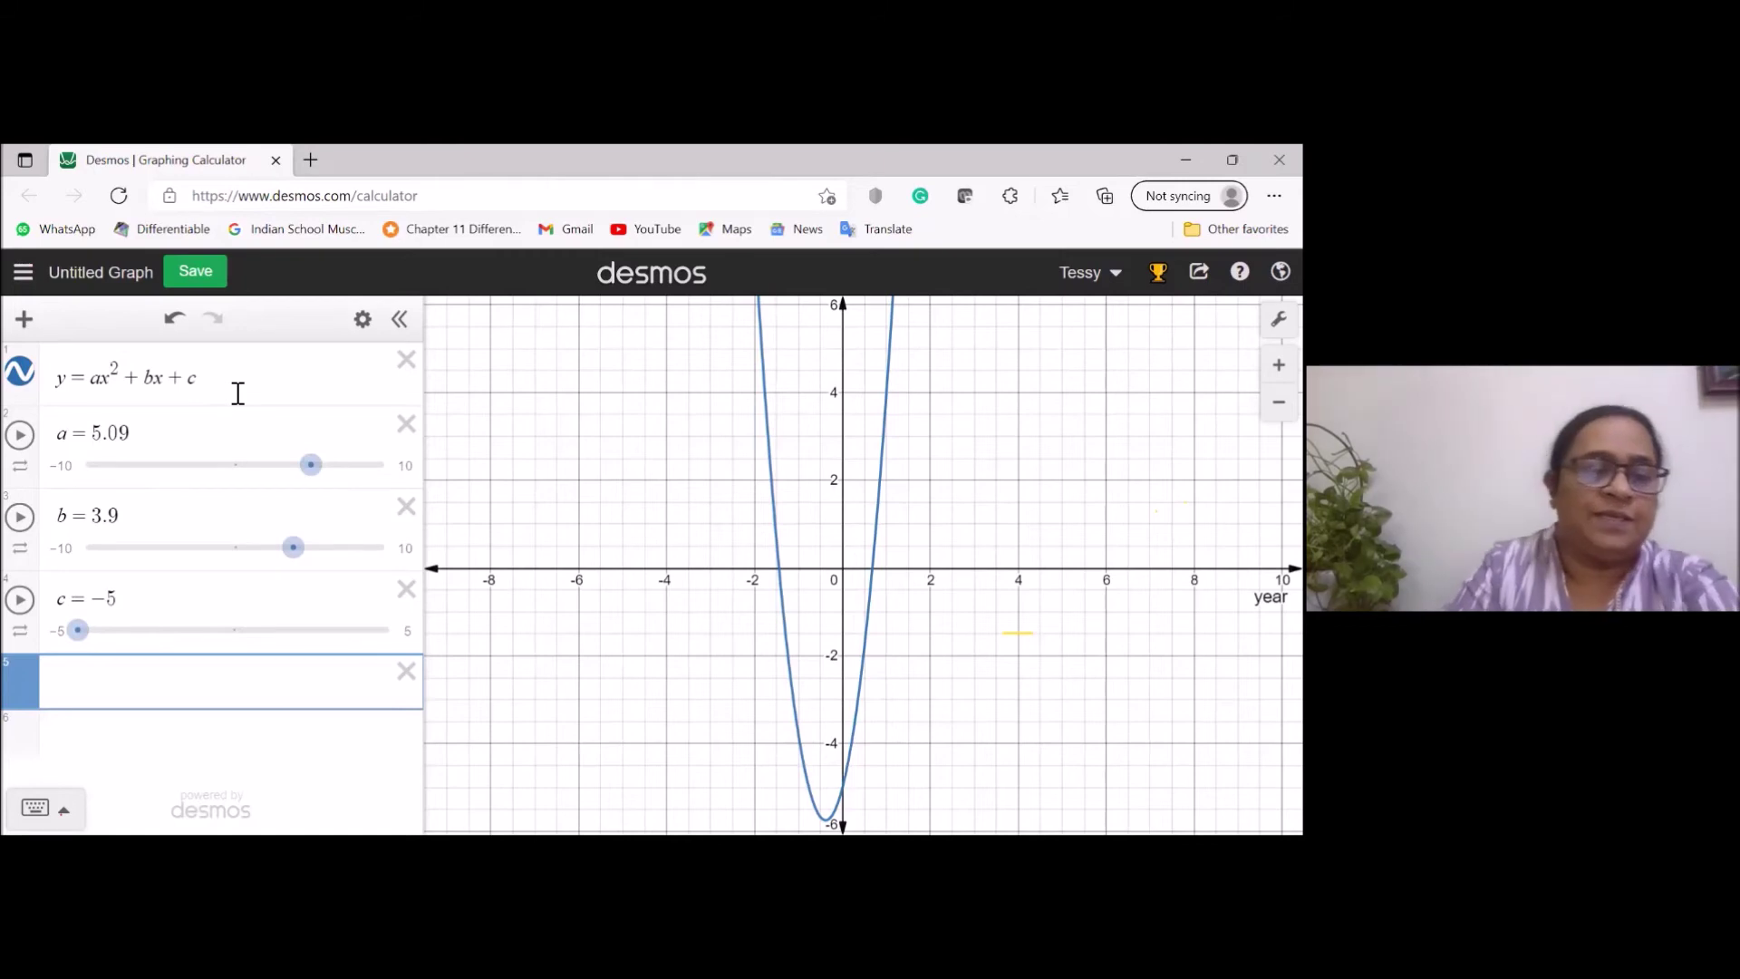
Delete the equation y = ax² + bx + c with its sliders, and activate the empty first expression.
key("ctrl+z")
left_click(406, 360)
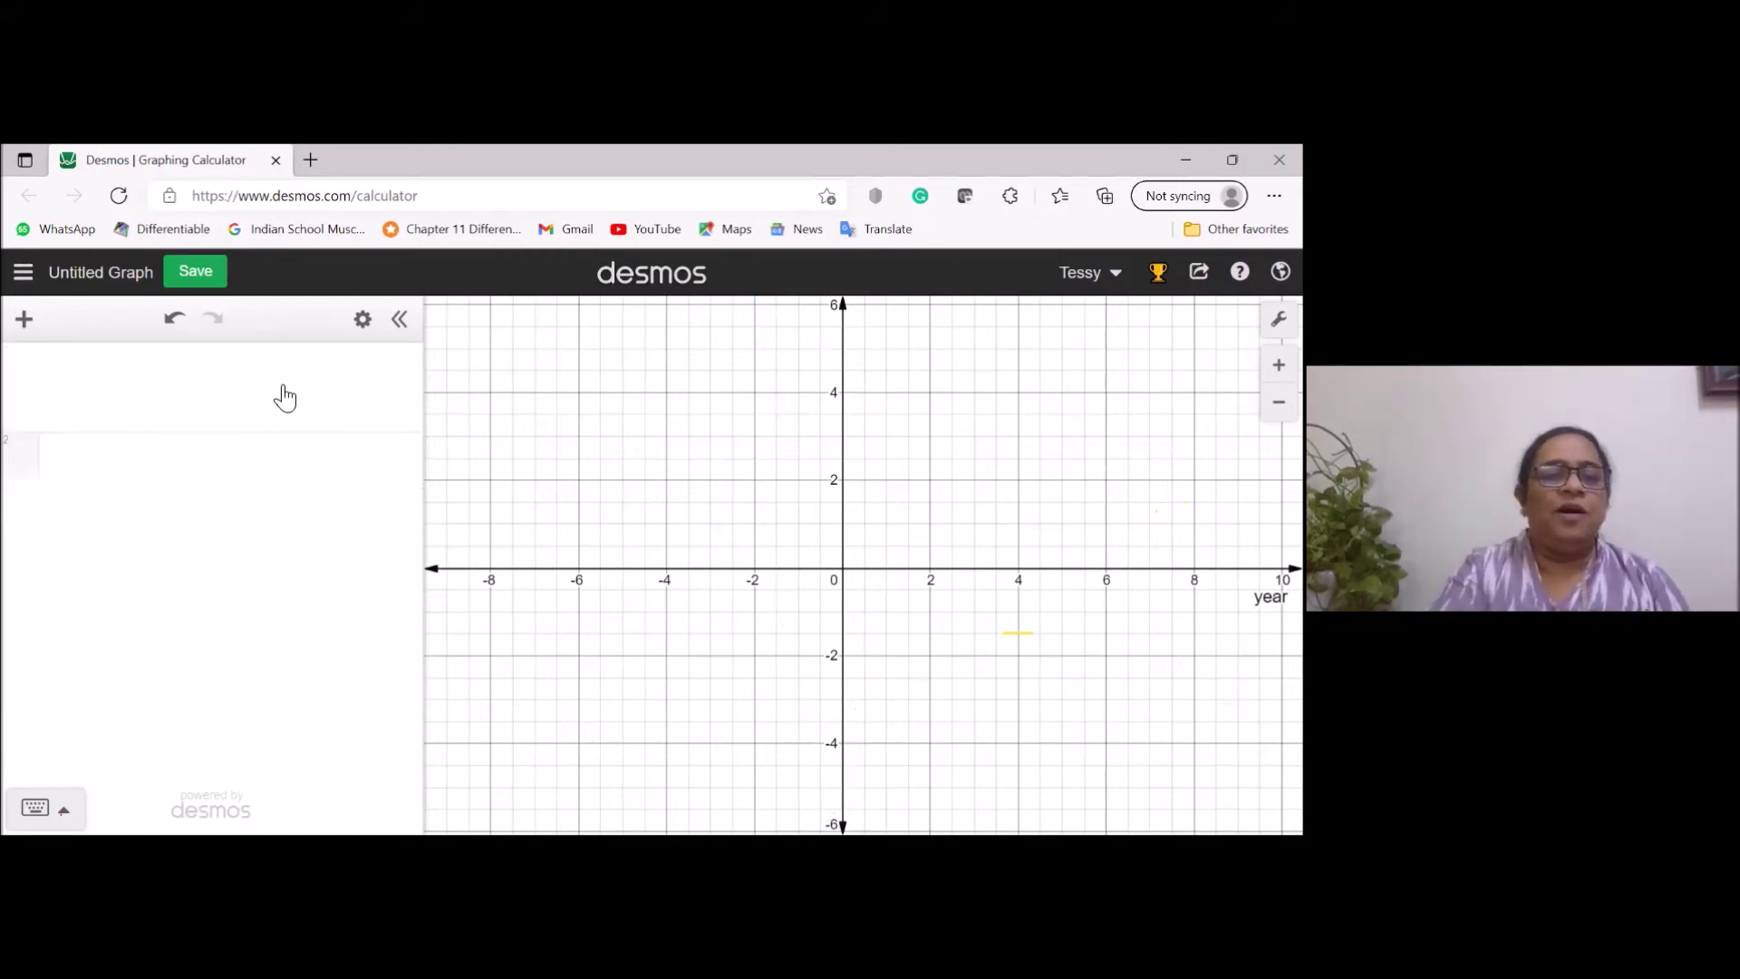
left_click(70, 371)
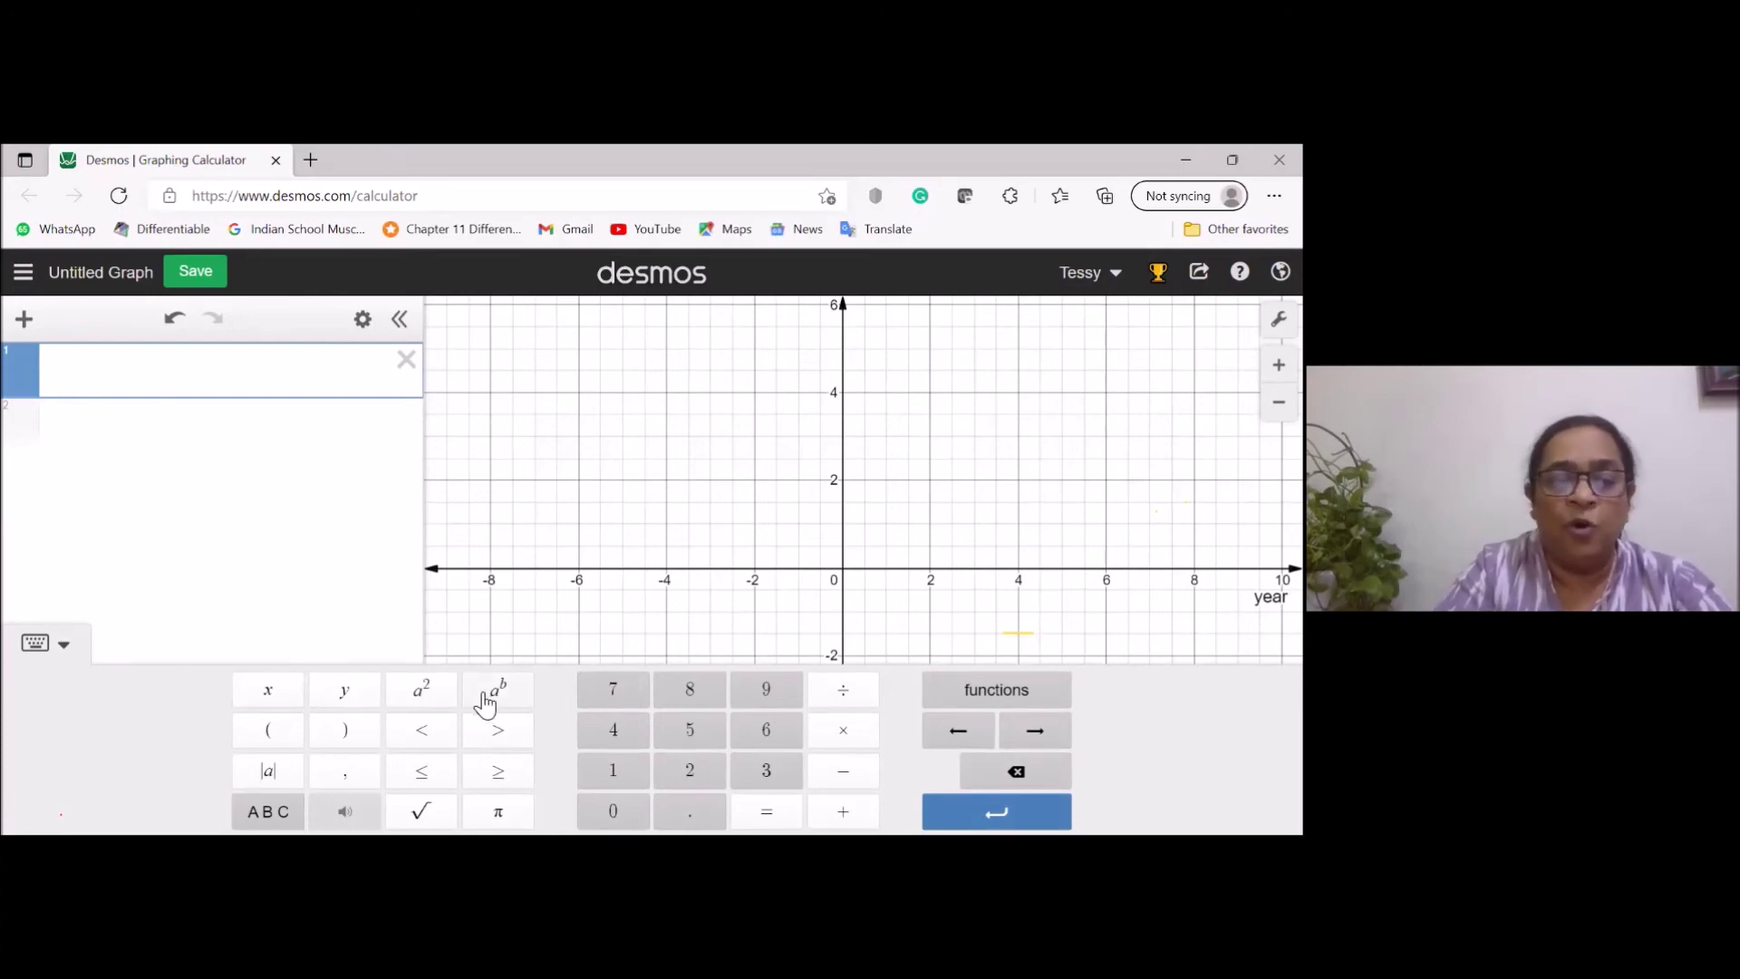
Enter the circle equation x² + y² = 25 as the first expression.
left_click(293, 697)
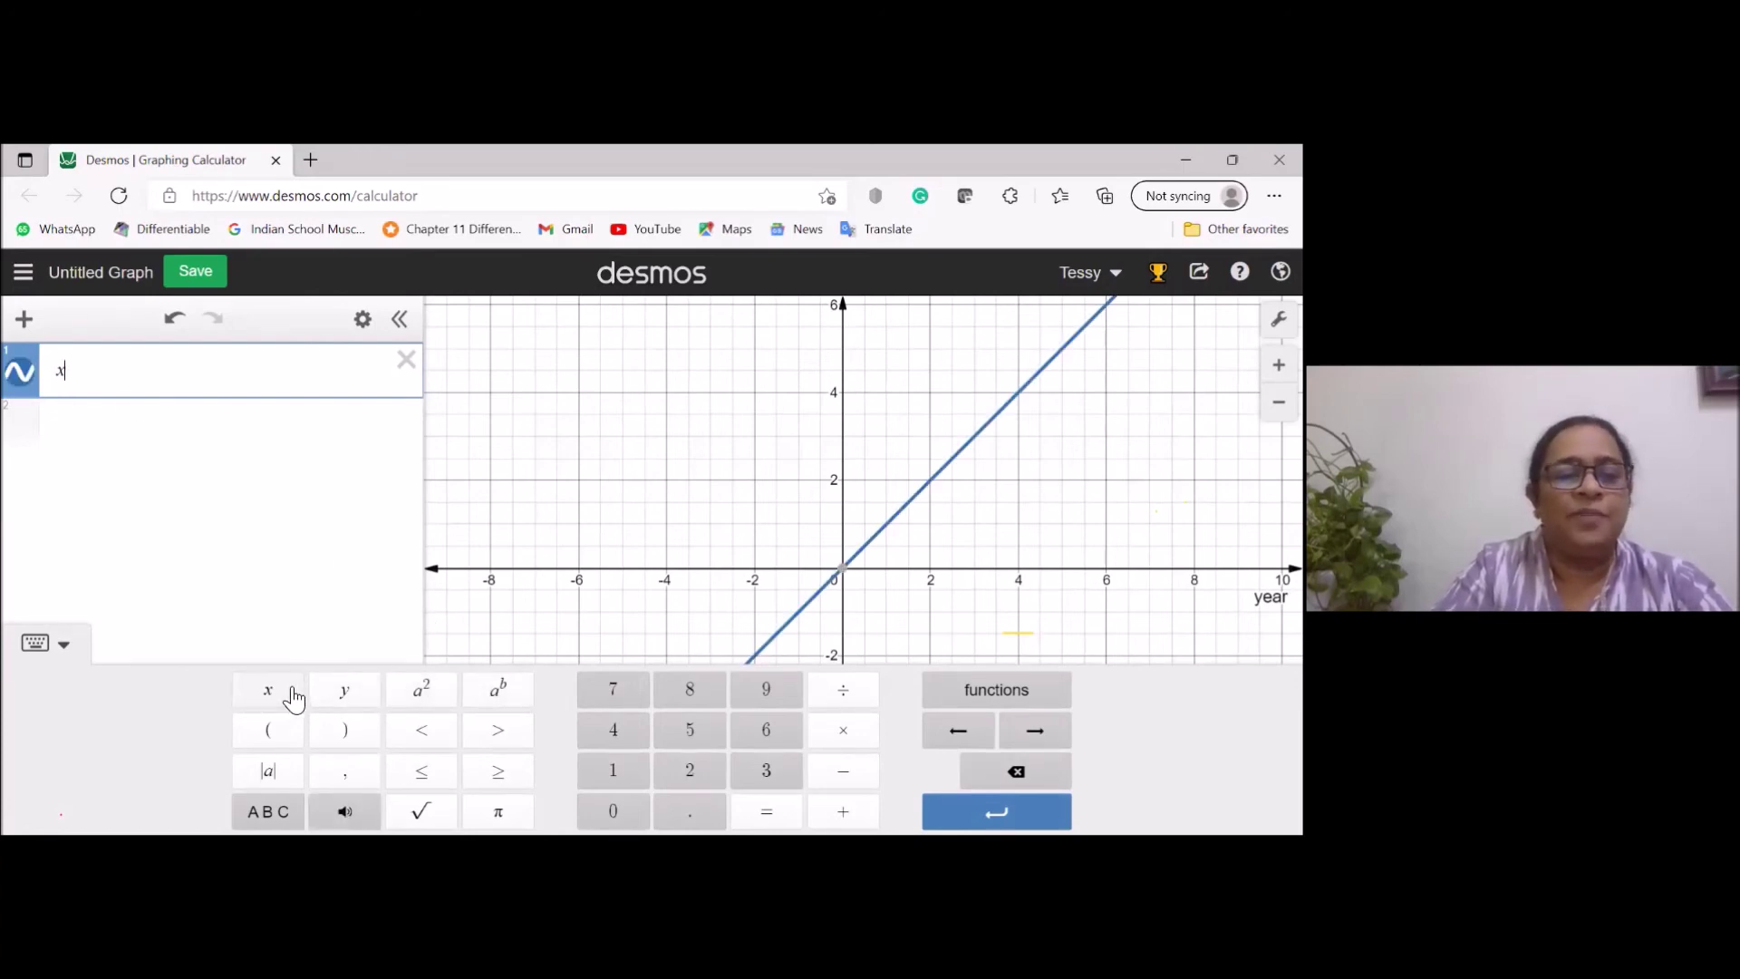
left_click(423, 695)
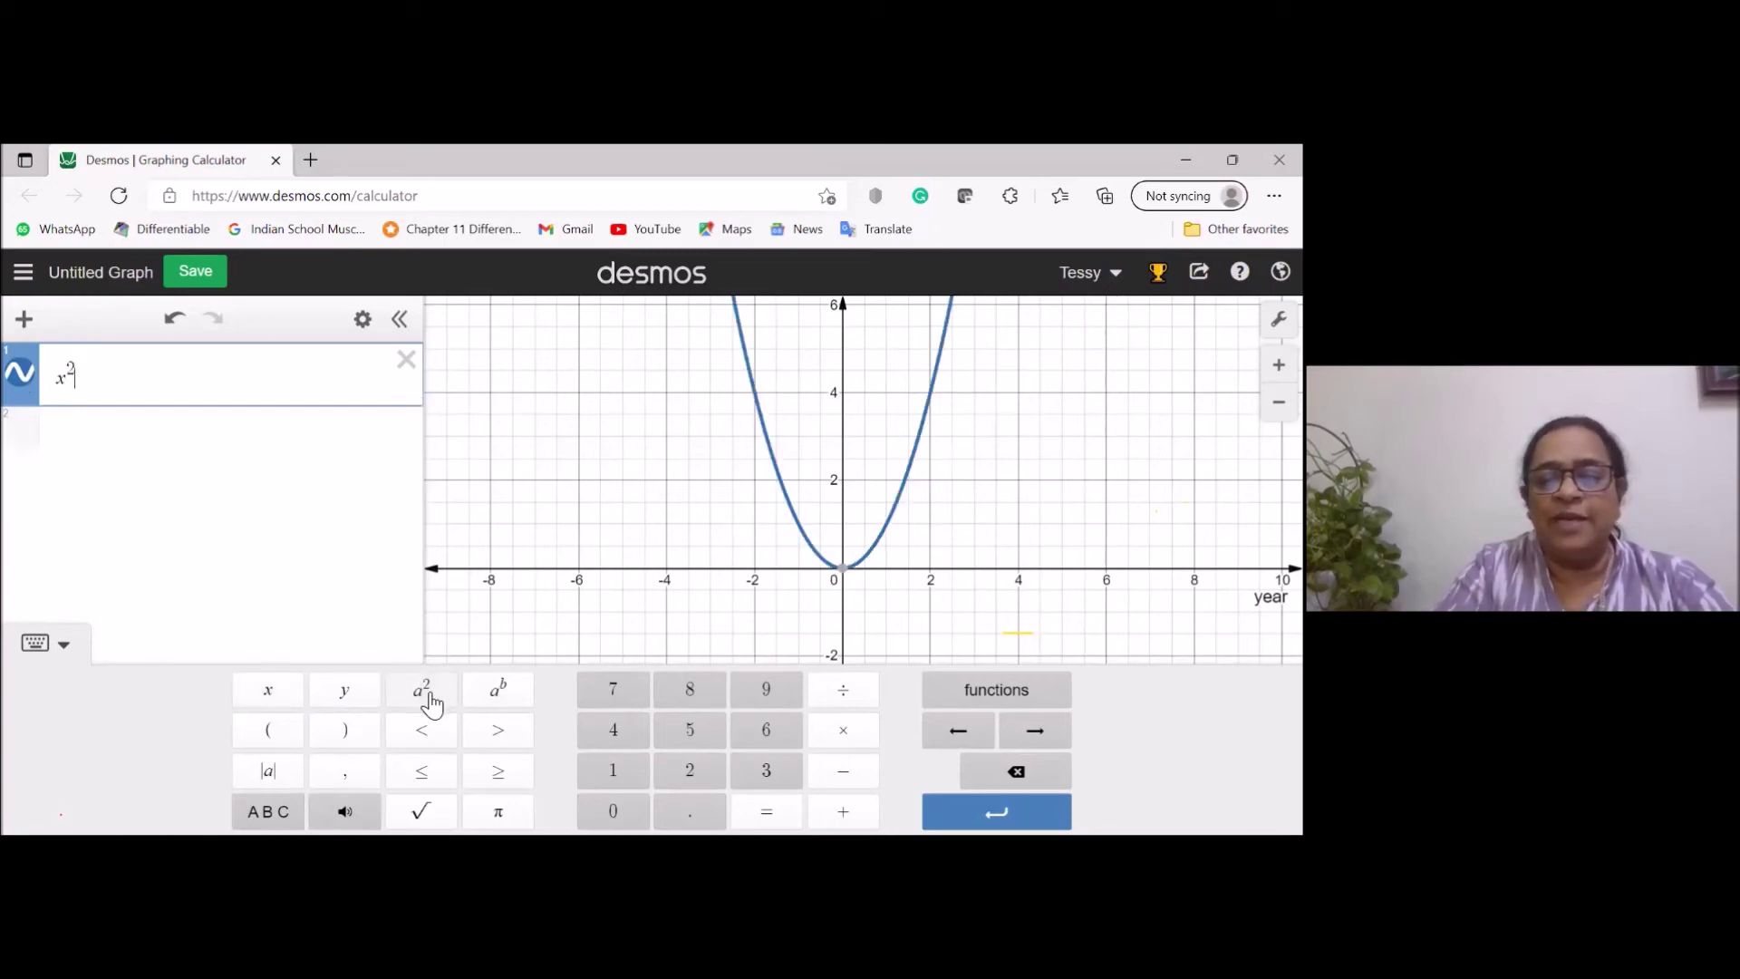
left_click(843, 811)
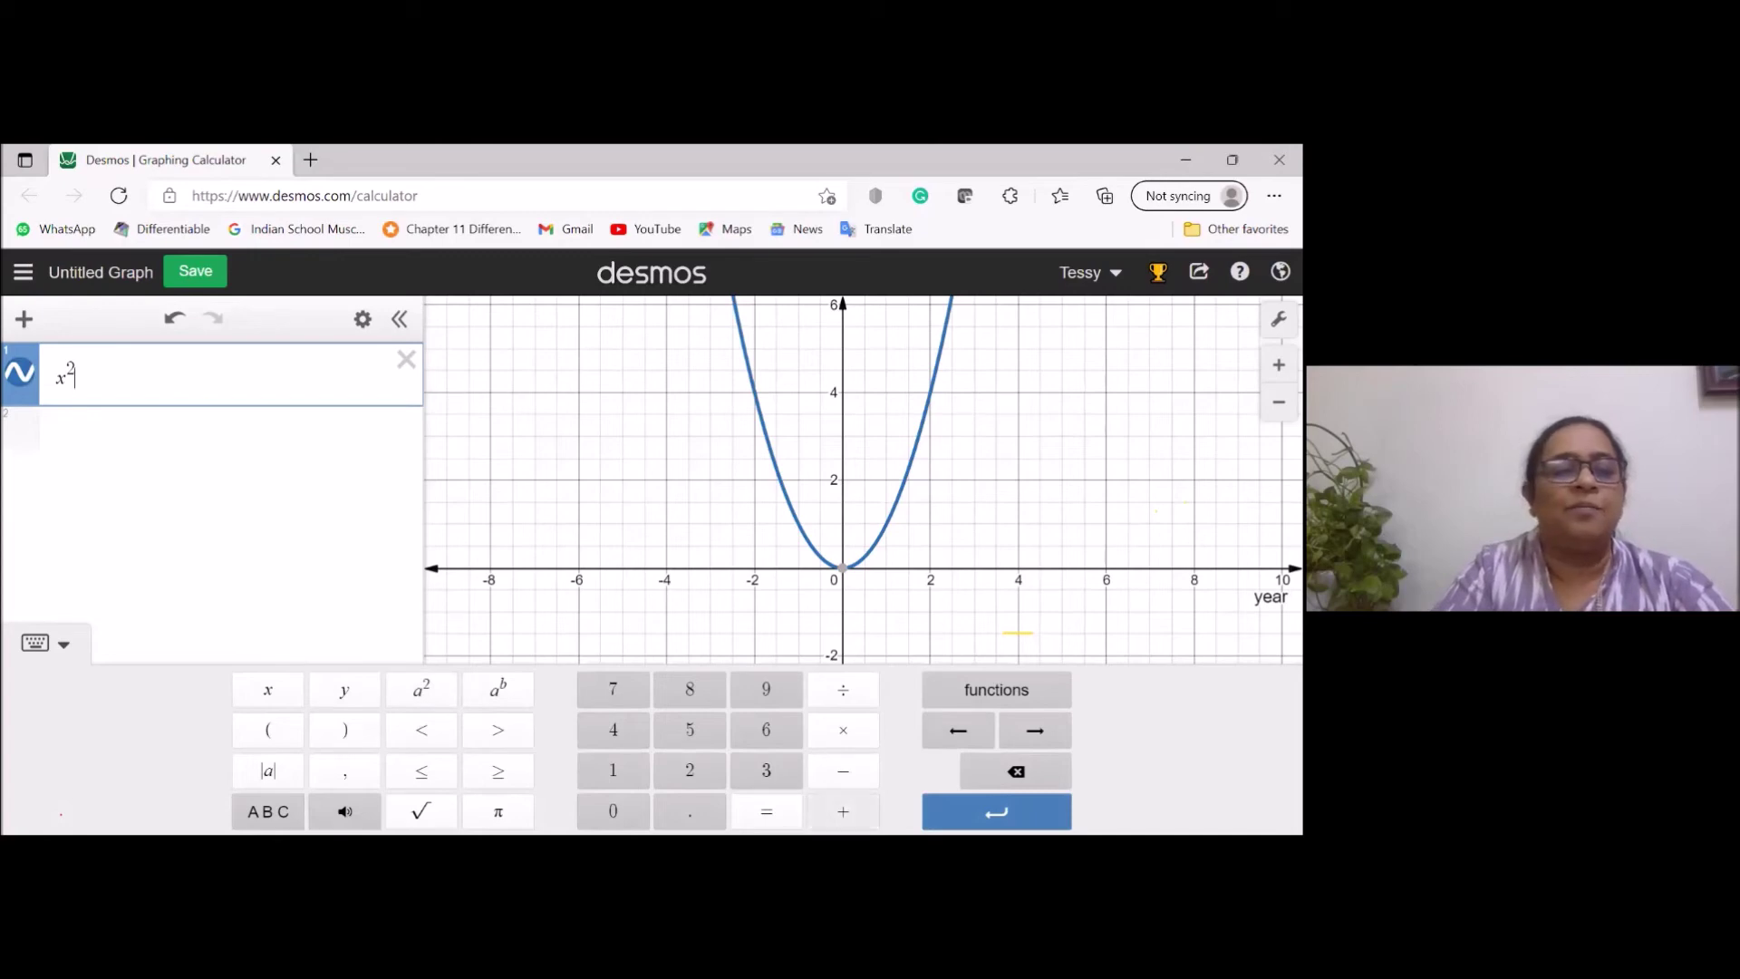
left_click(368, 695)
left_click(442, 695)
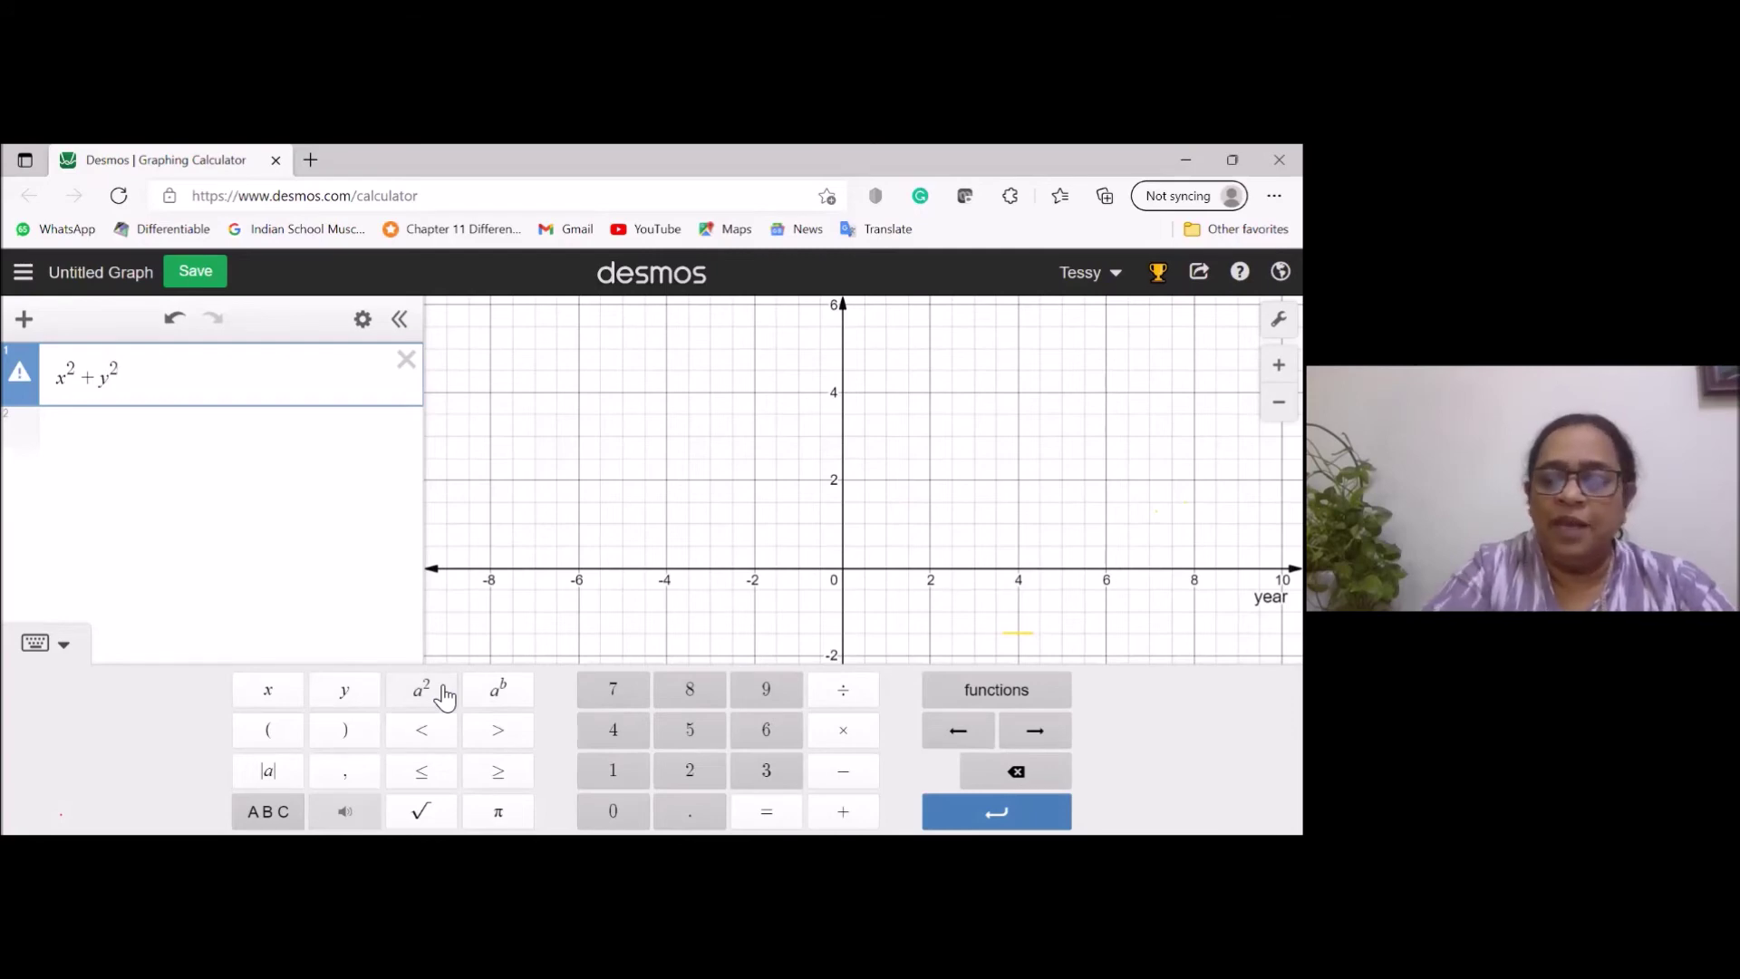
type("=")
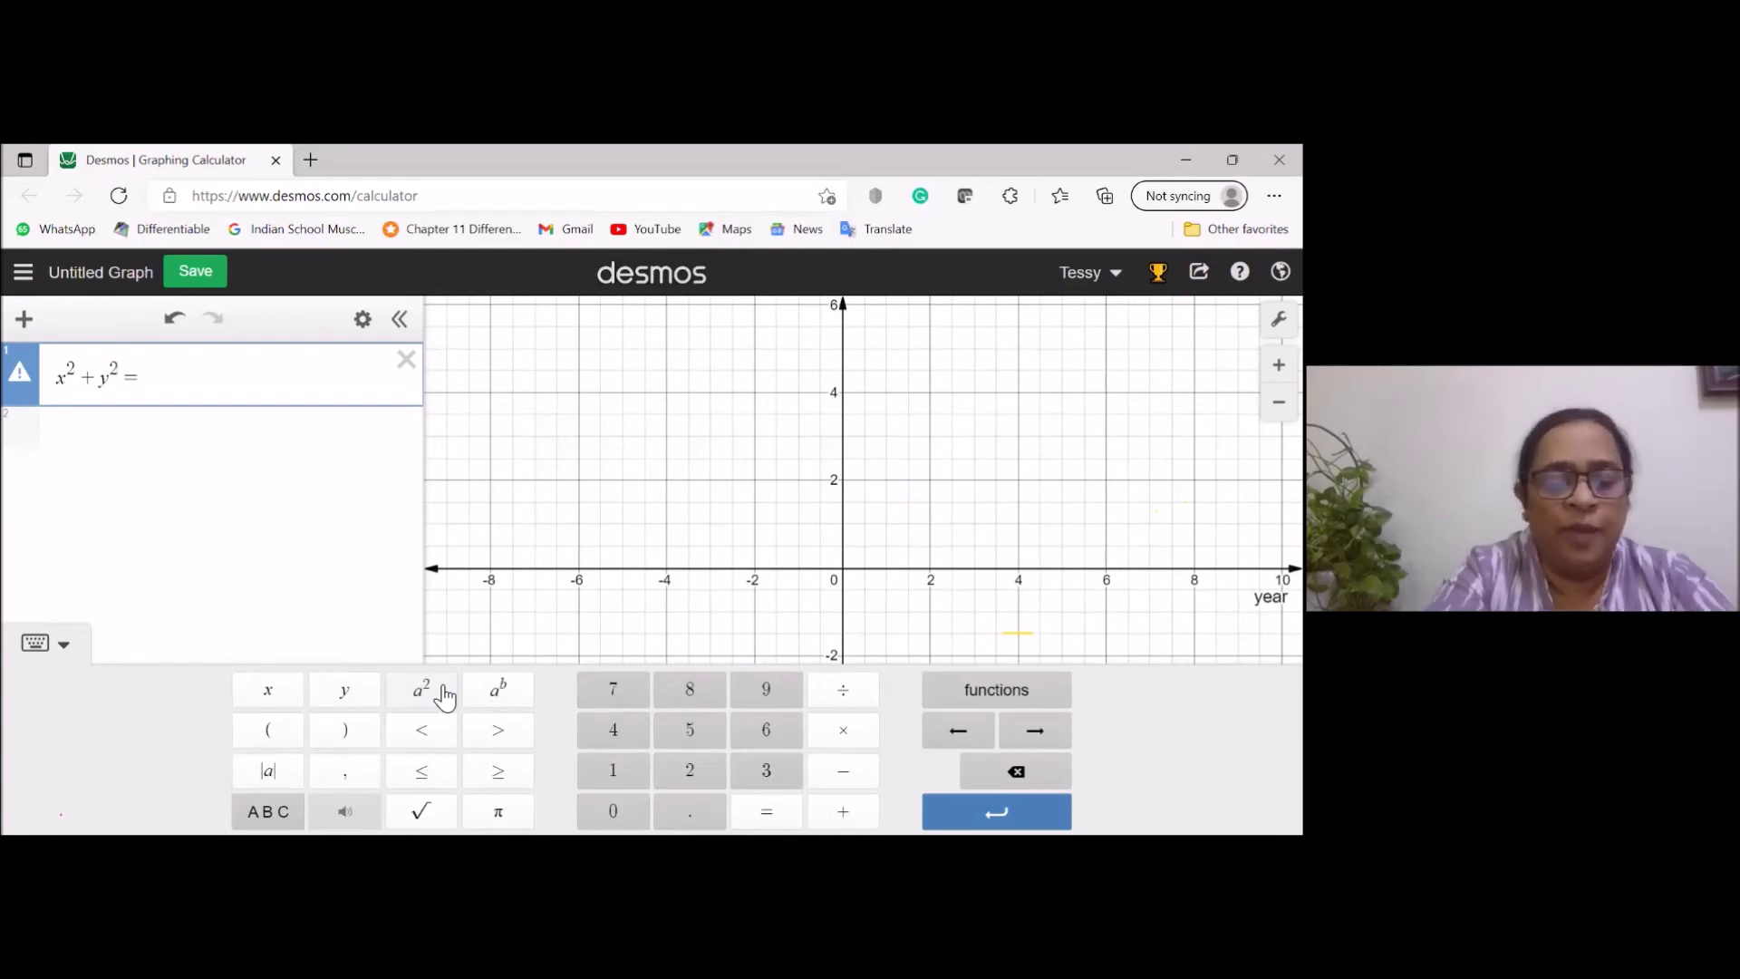
type("25")
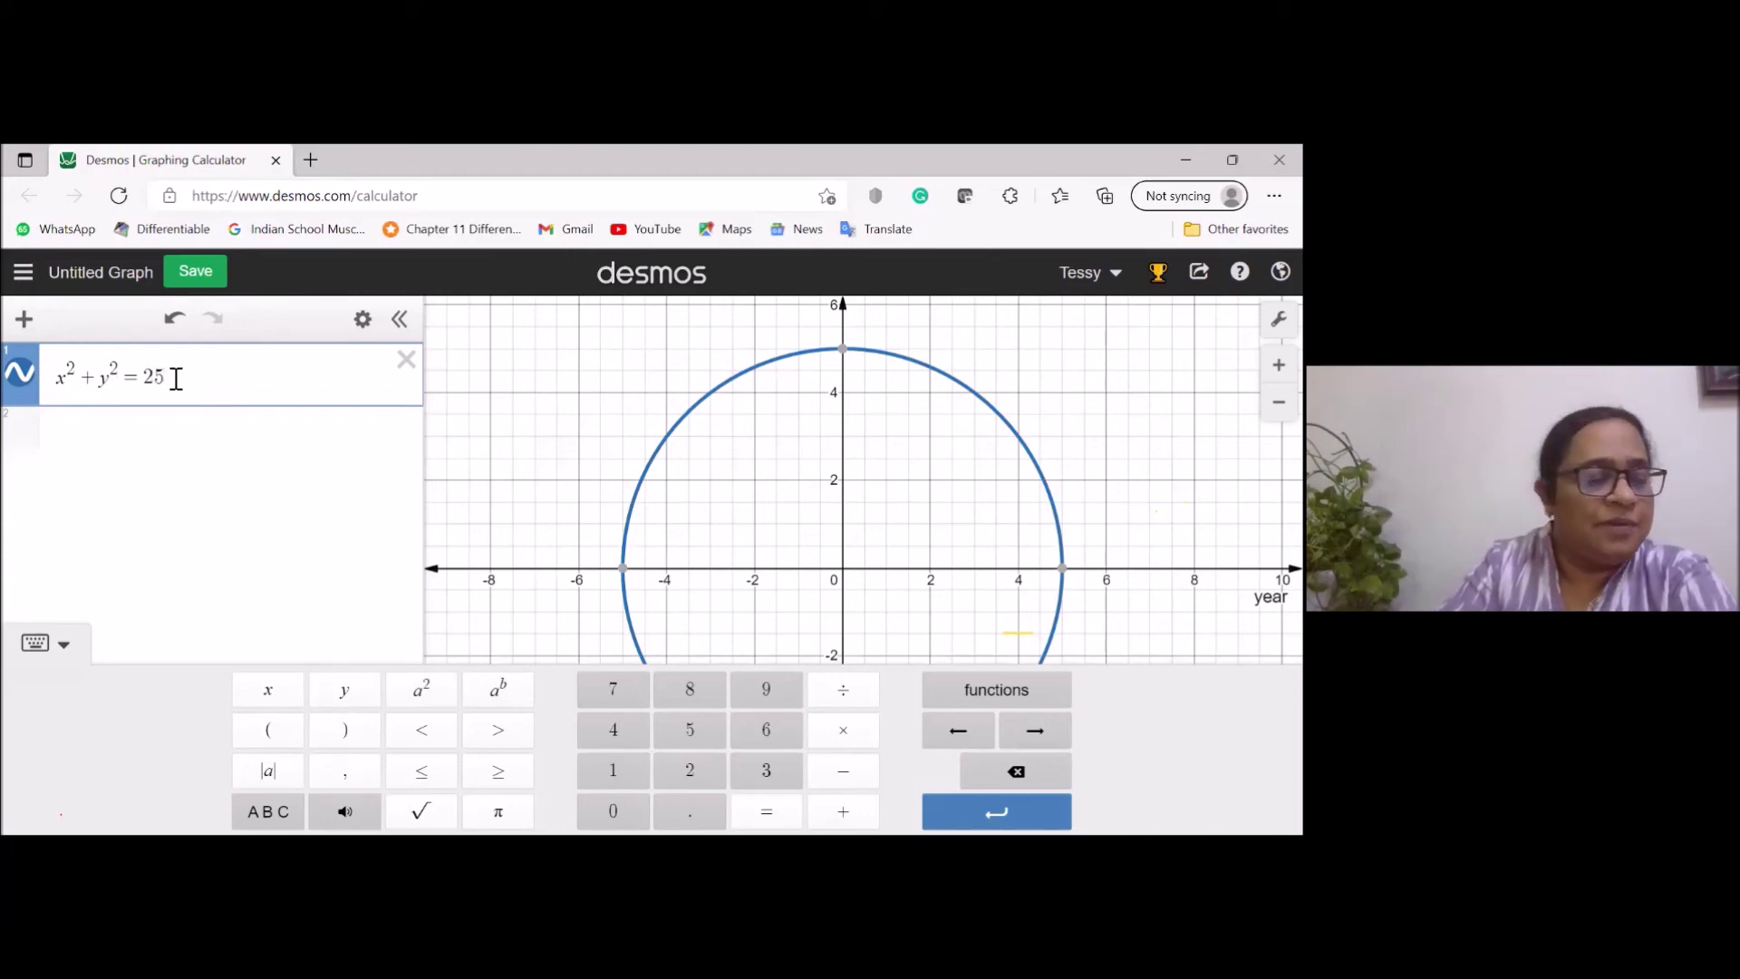
Add the coefficient a to both the x² and y² terms of the circle equation, and animate a with a slider.
left_click(63, 385)
type("a")
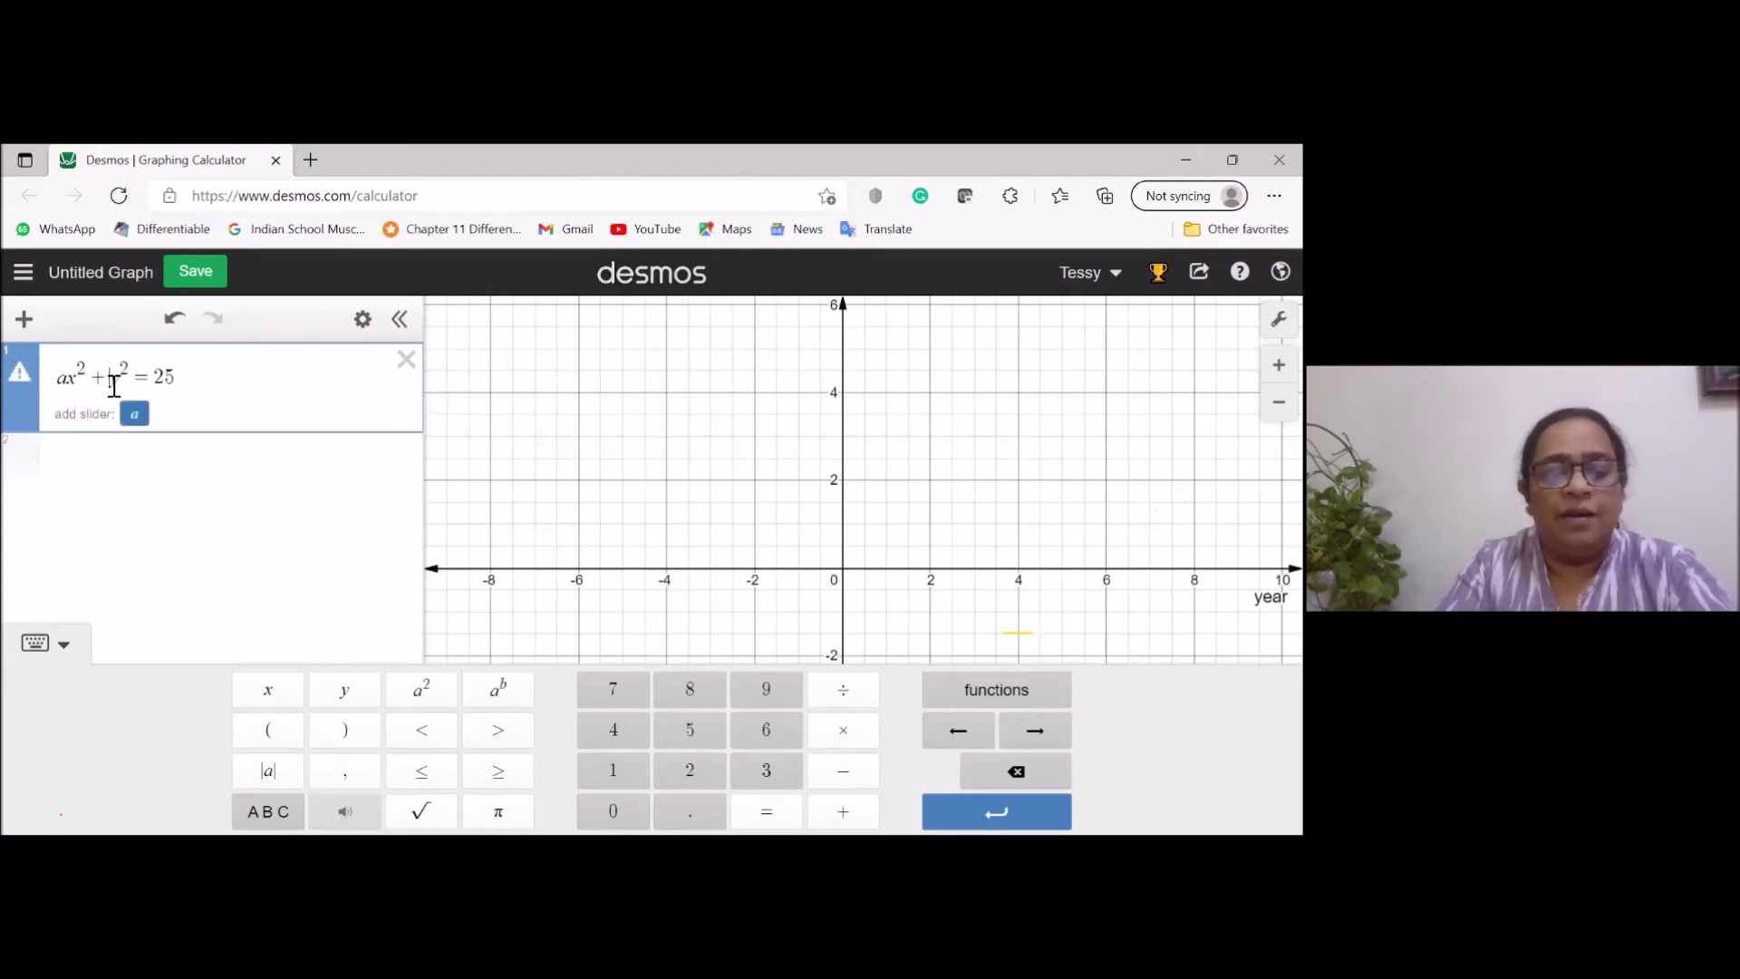
left_click(112, 382)
type("a")
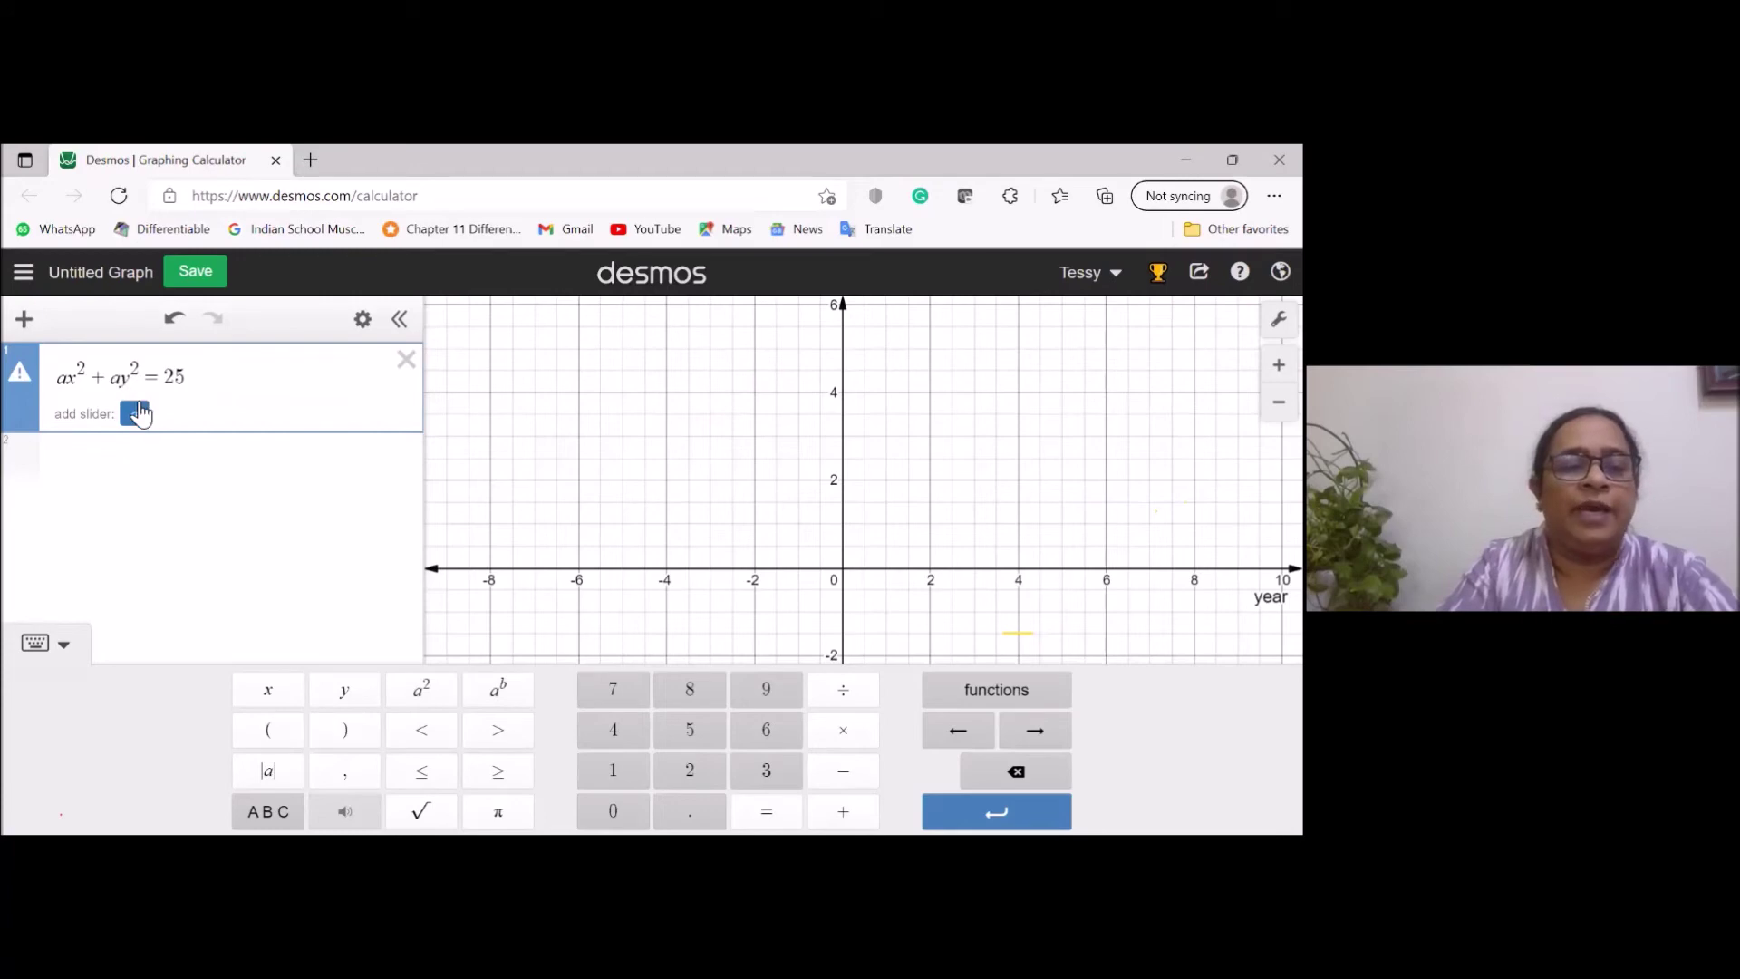
left_click(136, 415)
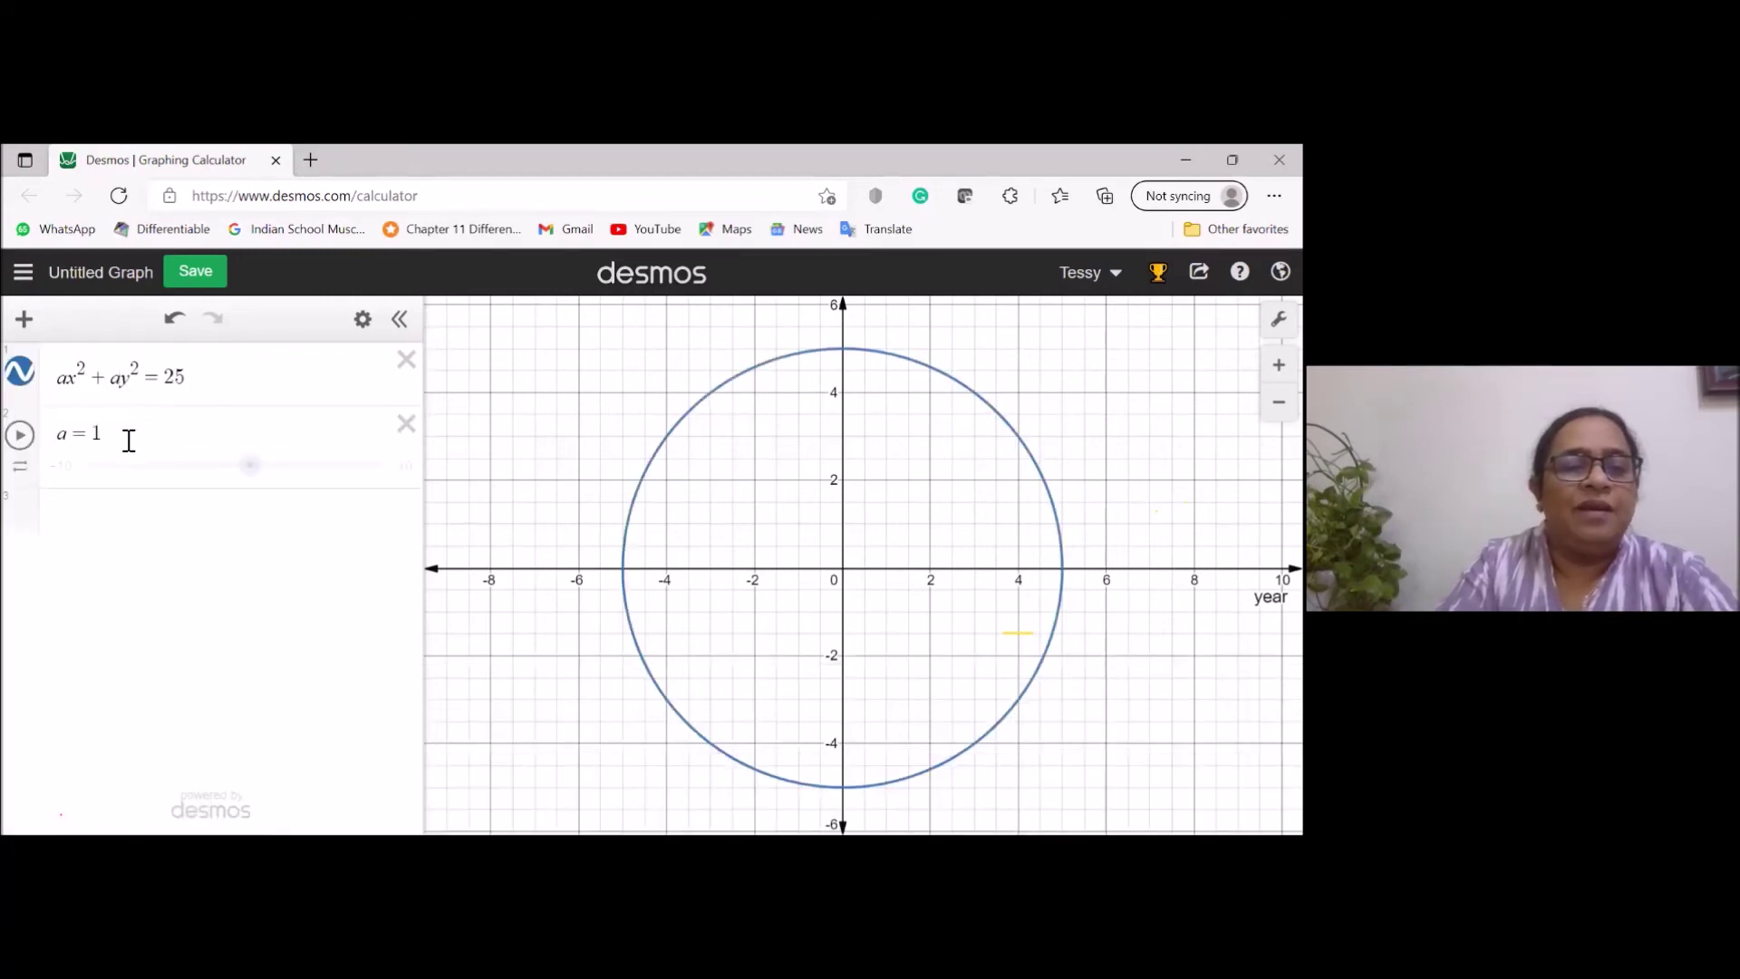
left_click(26, 439)
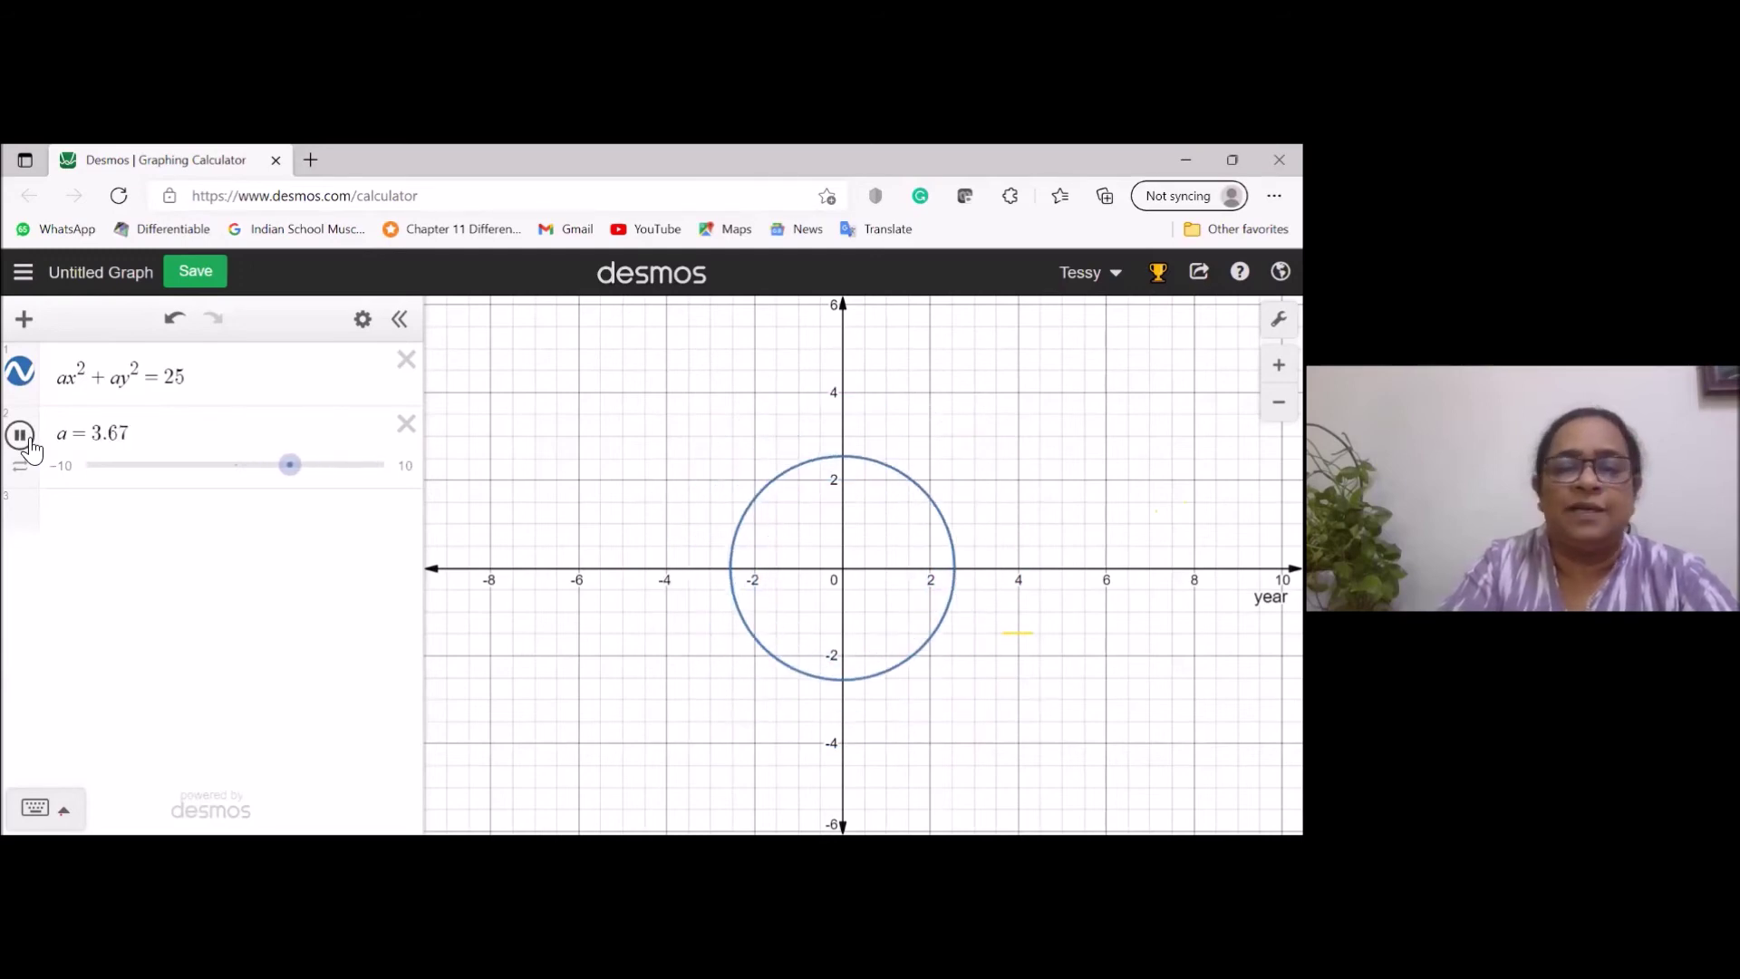
Delete the a slider and remove both a coefficients, restoring the equation x² + y² = 25.
left_click(407, 425)
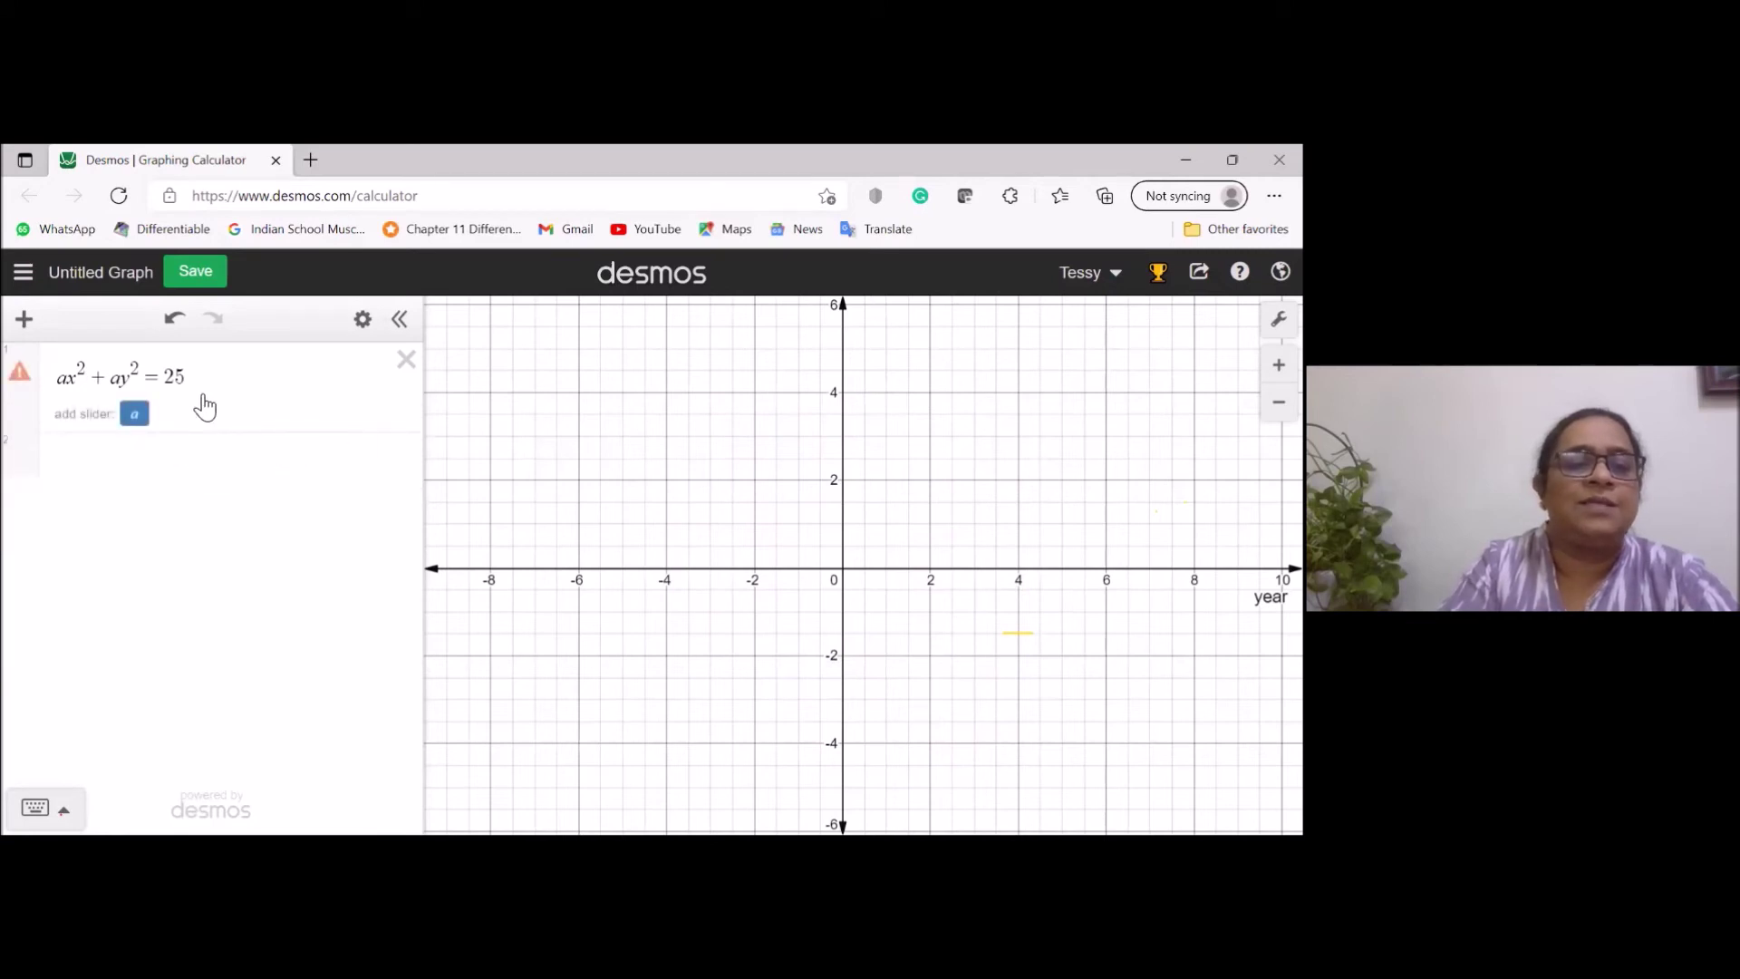
left_click(75, 386)
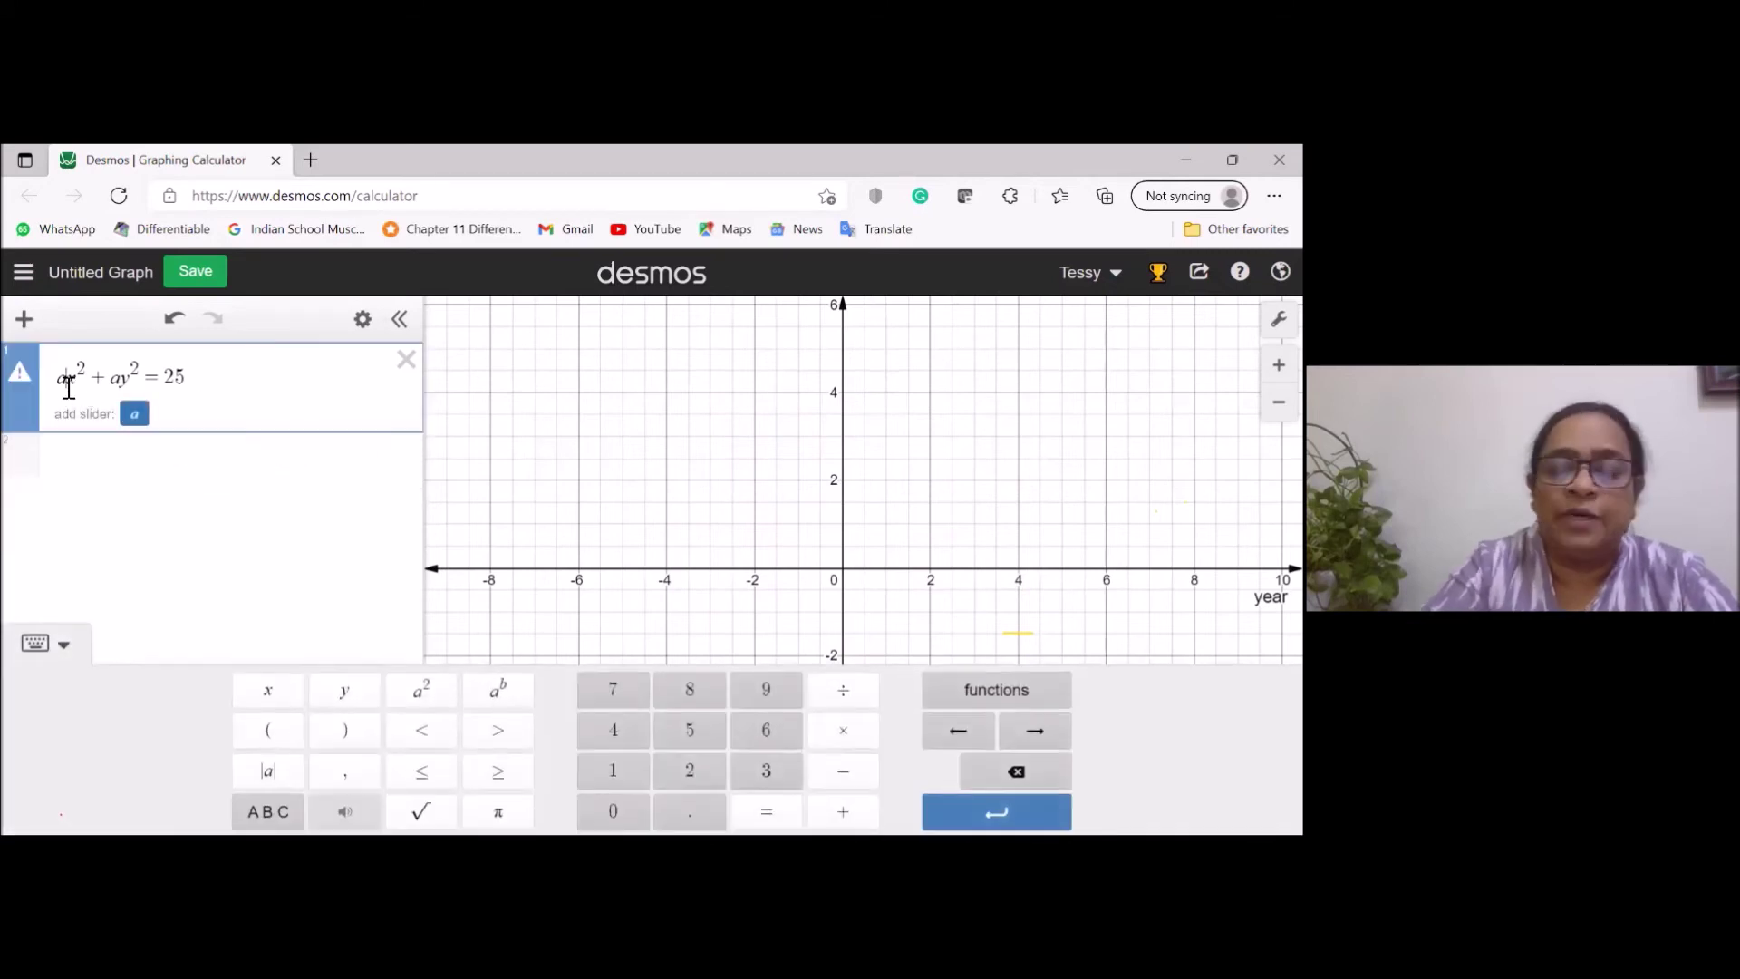
key("BackSpace")
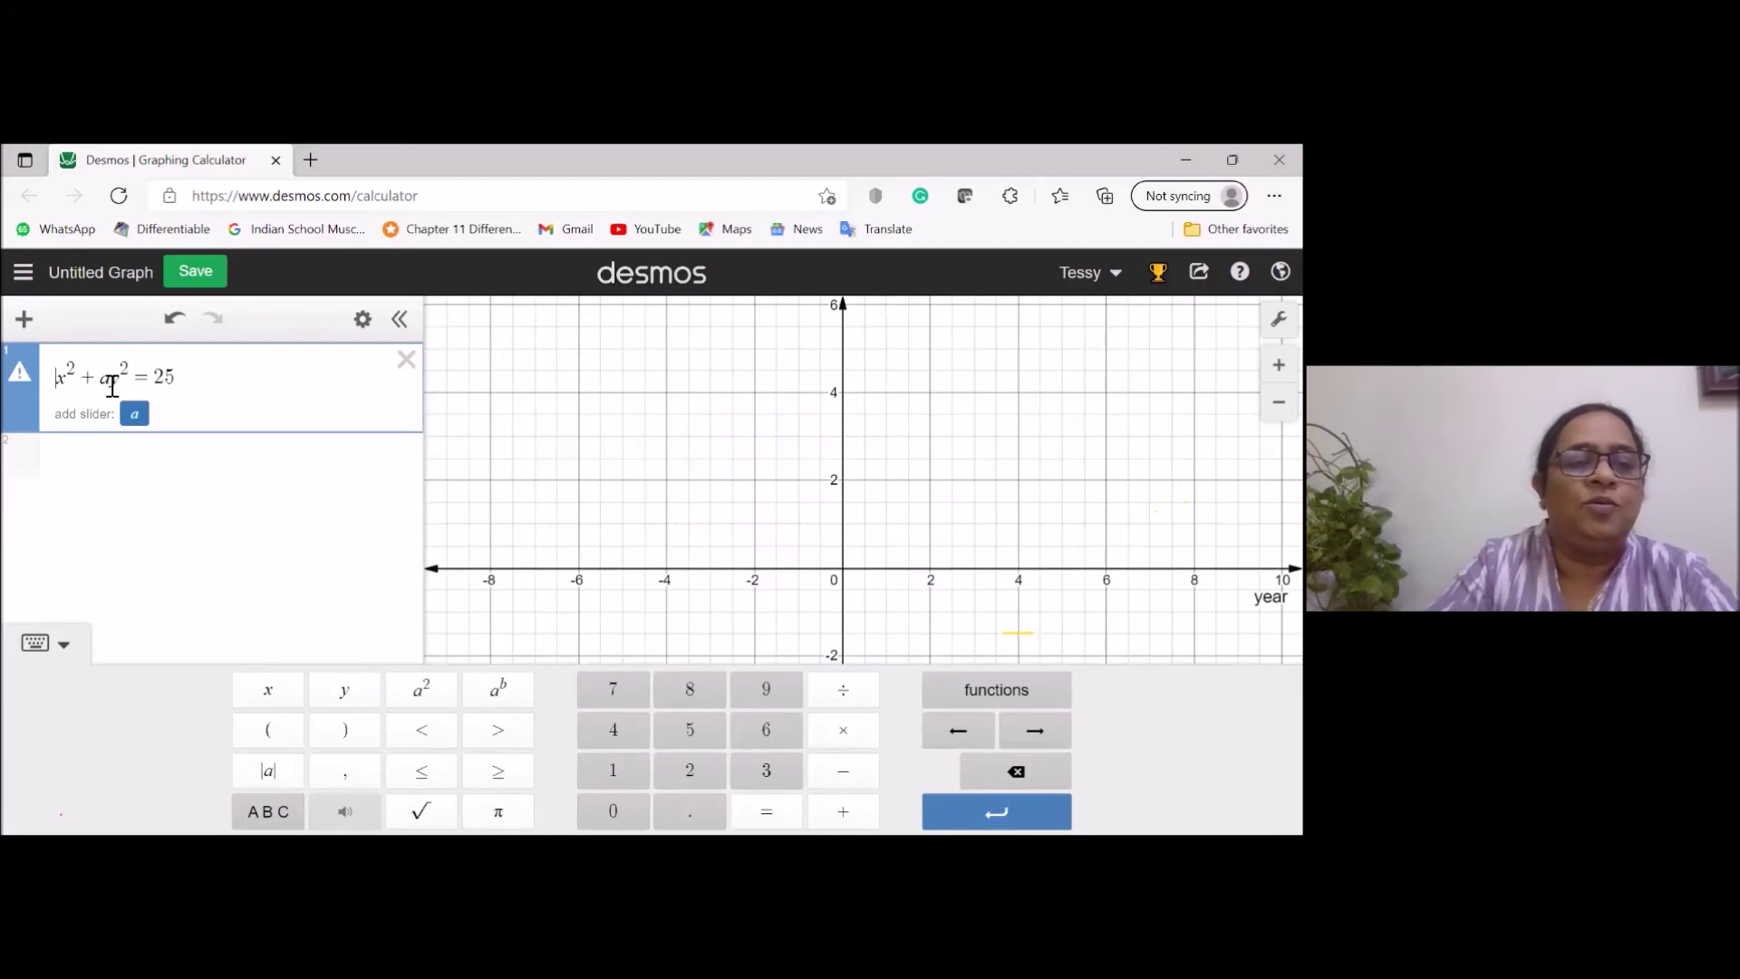
left_click(111, 386)
key("BackSpace")
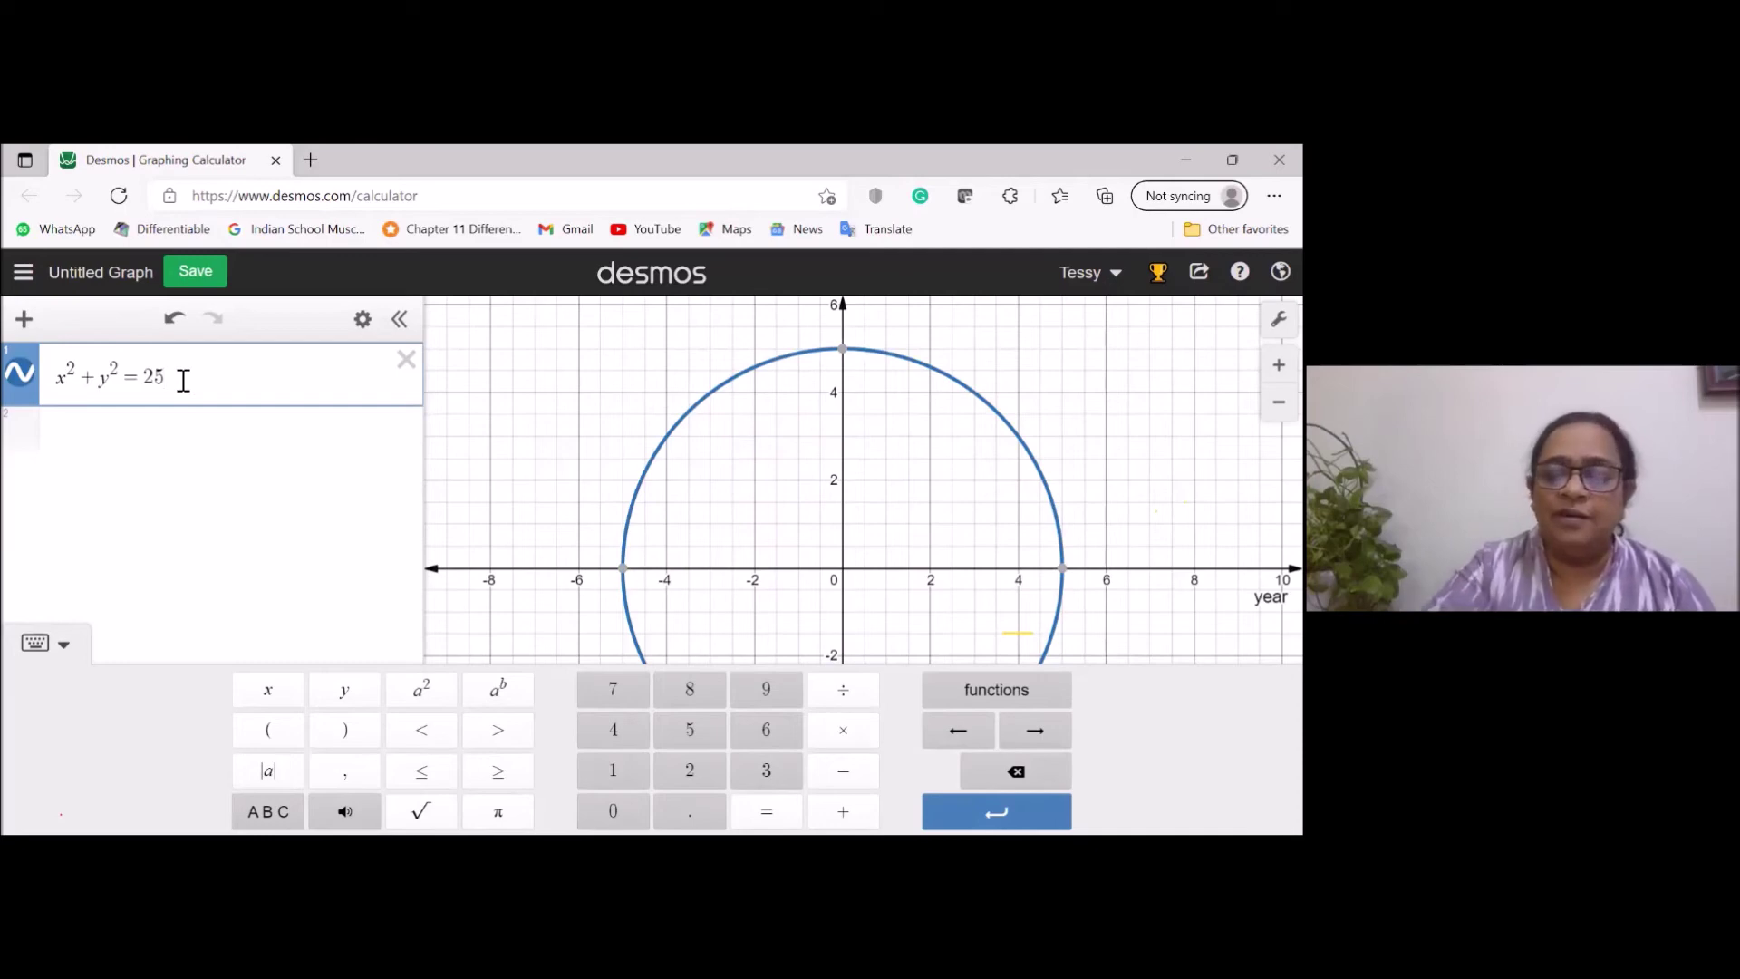
Duplicate the equation x² + y² = 25 into a second expression.
key("Return")
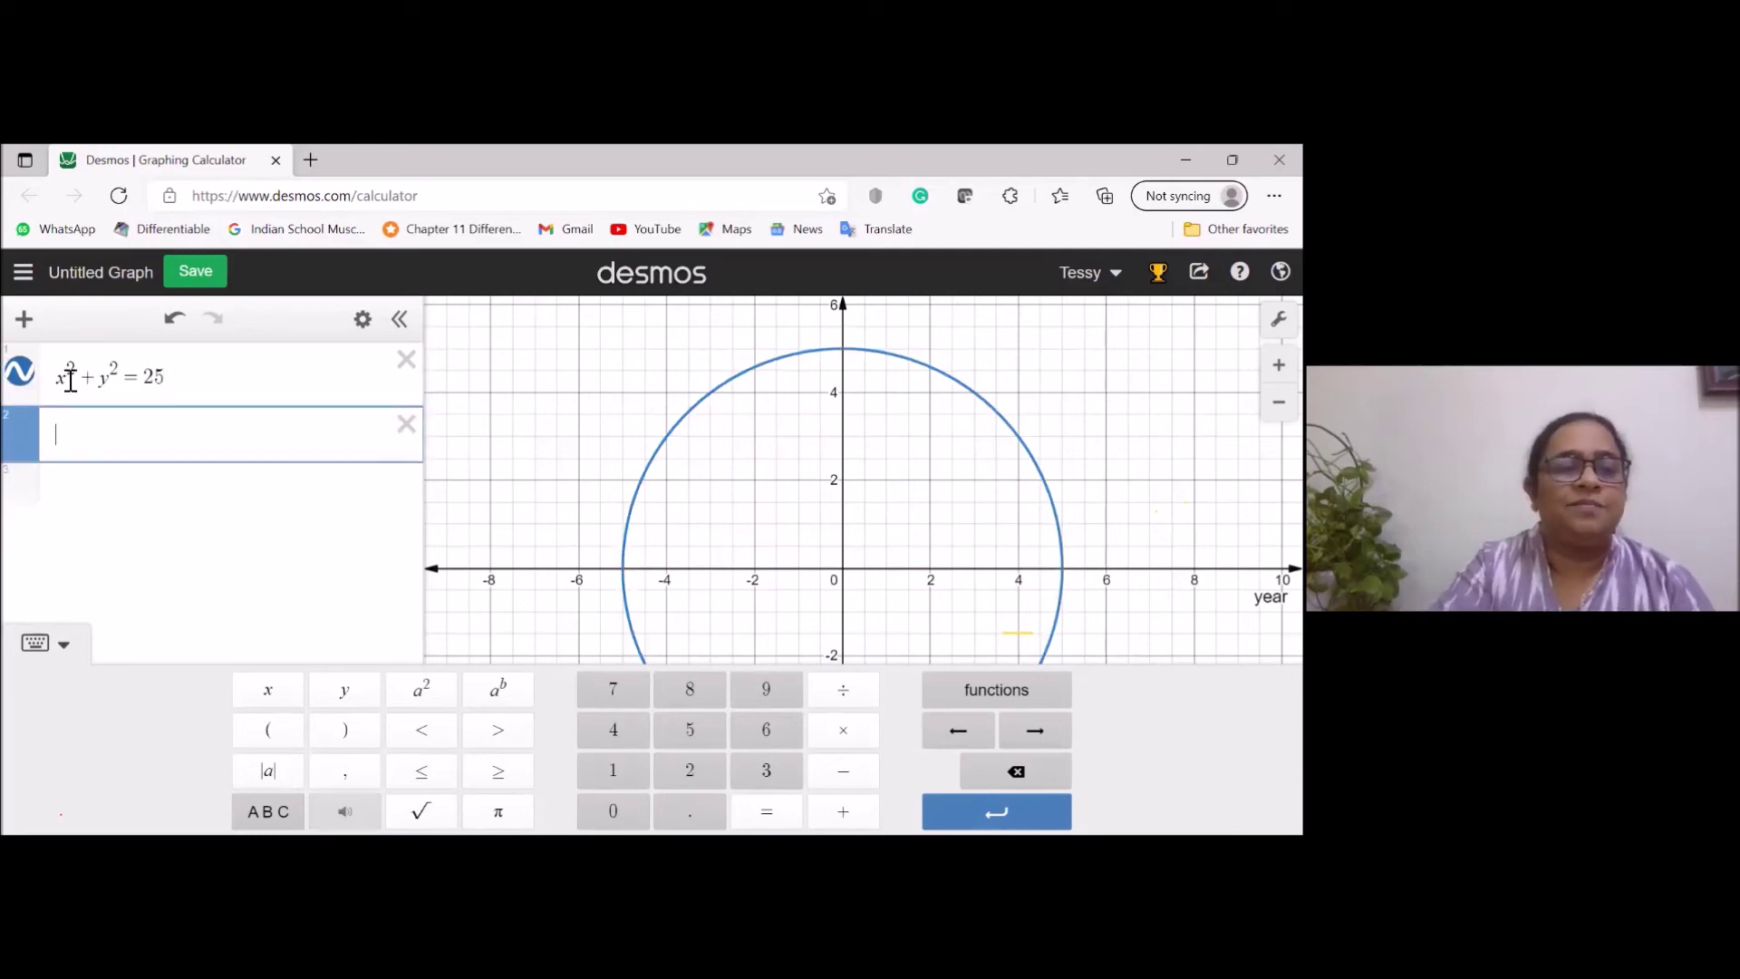
left_click_drag(68, 381, 187, 387)
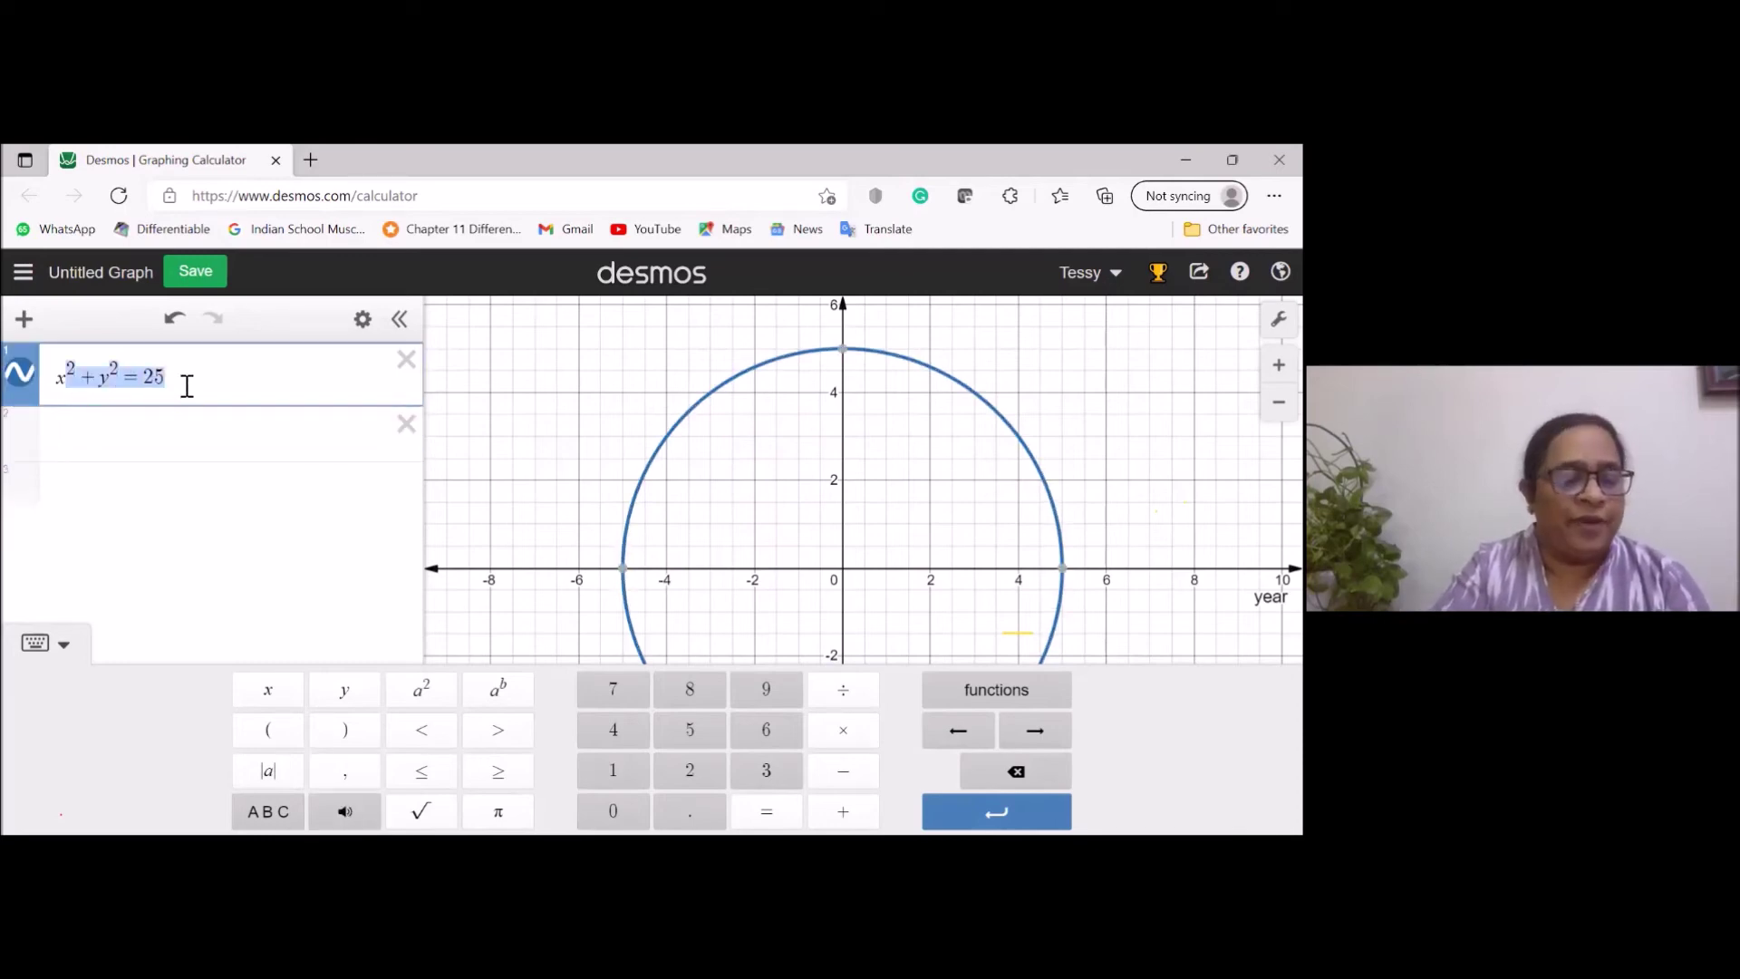
left_click(189, 385)
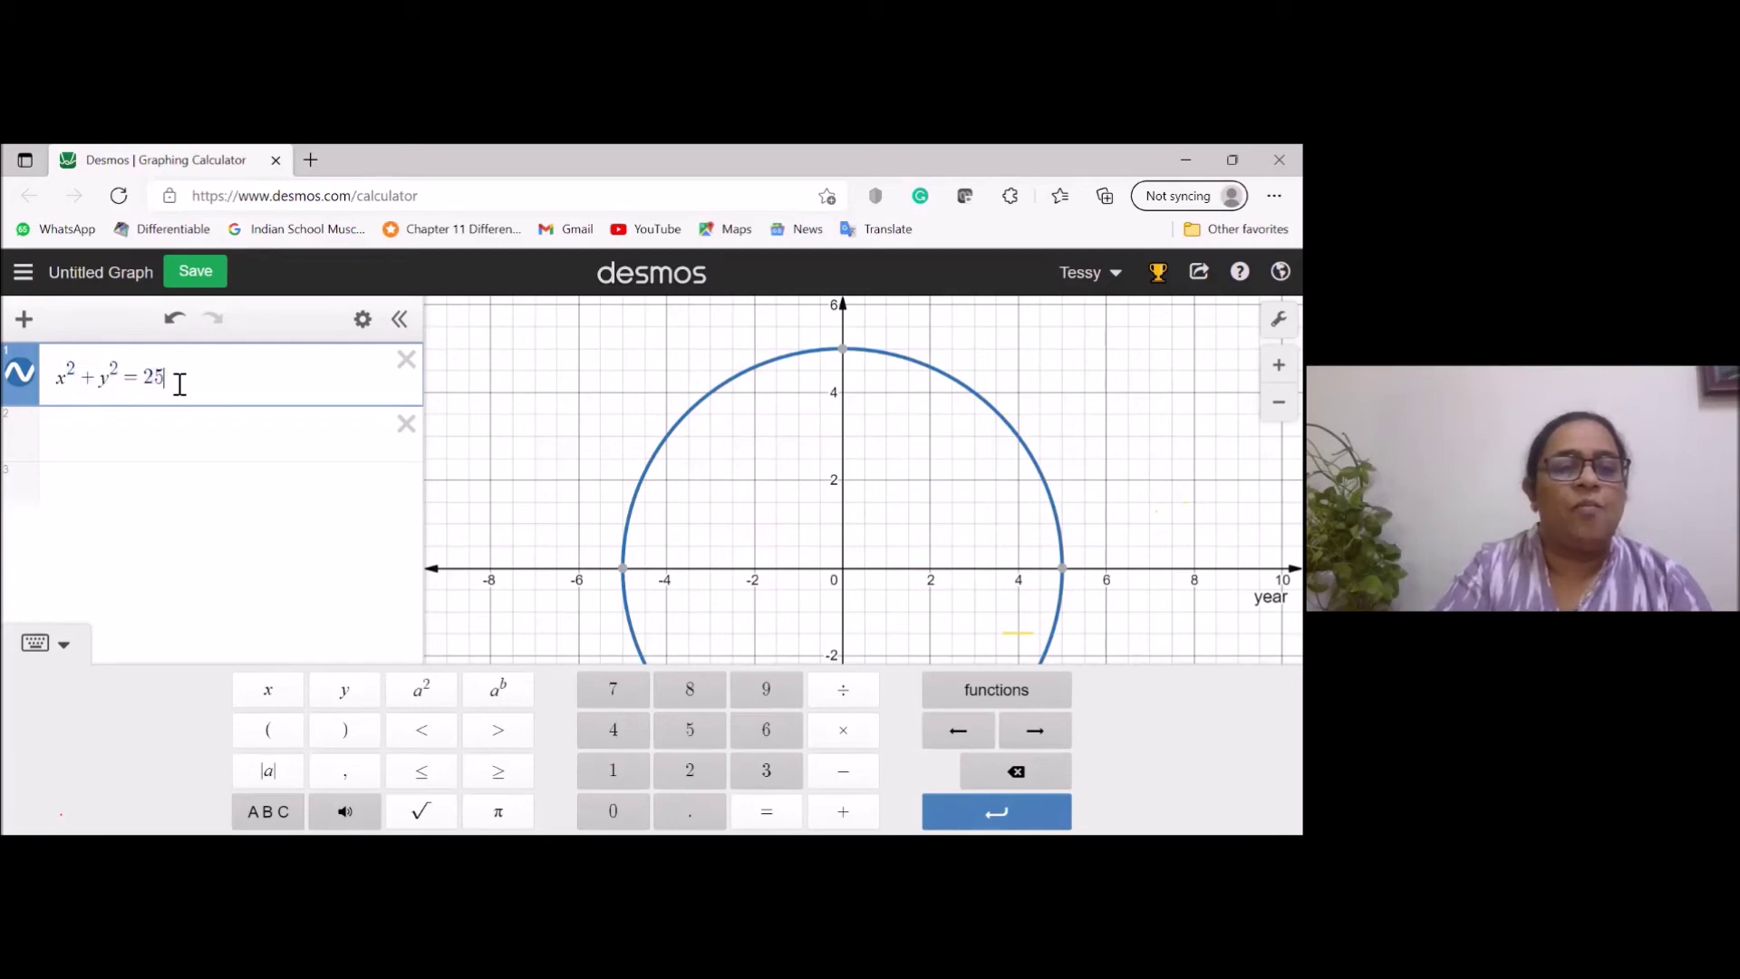
left_click_drag(63, 385, 191, 388)
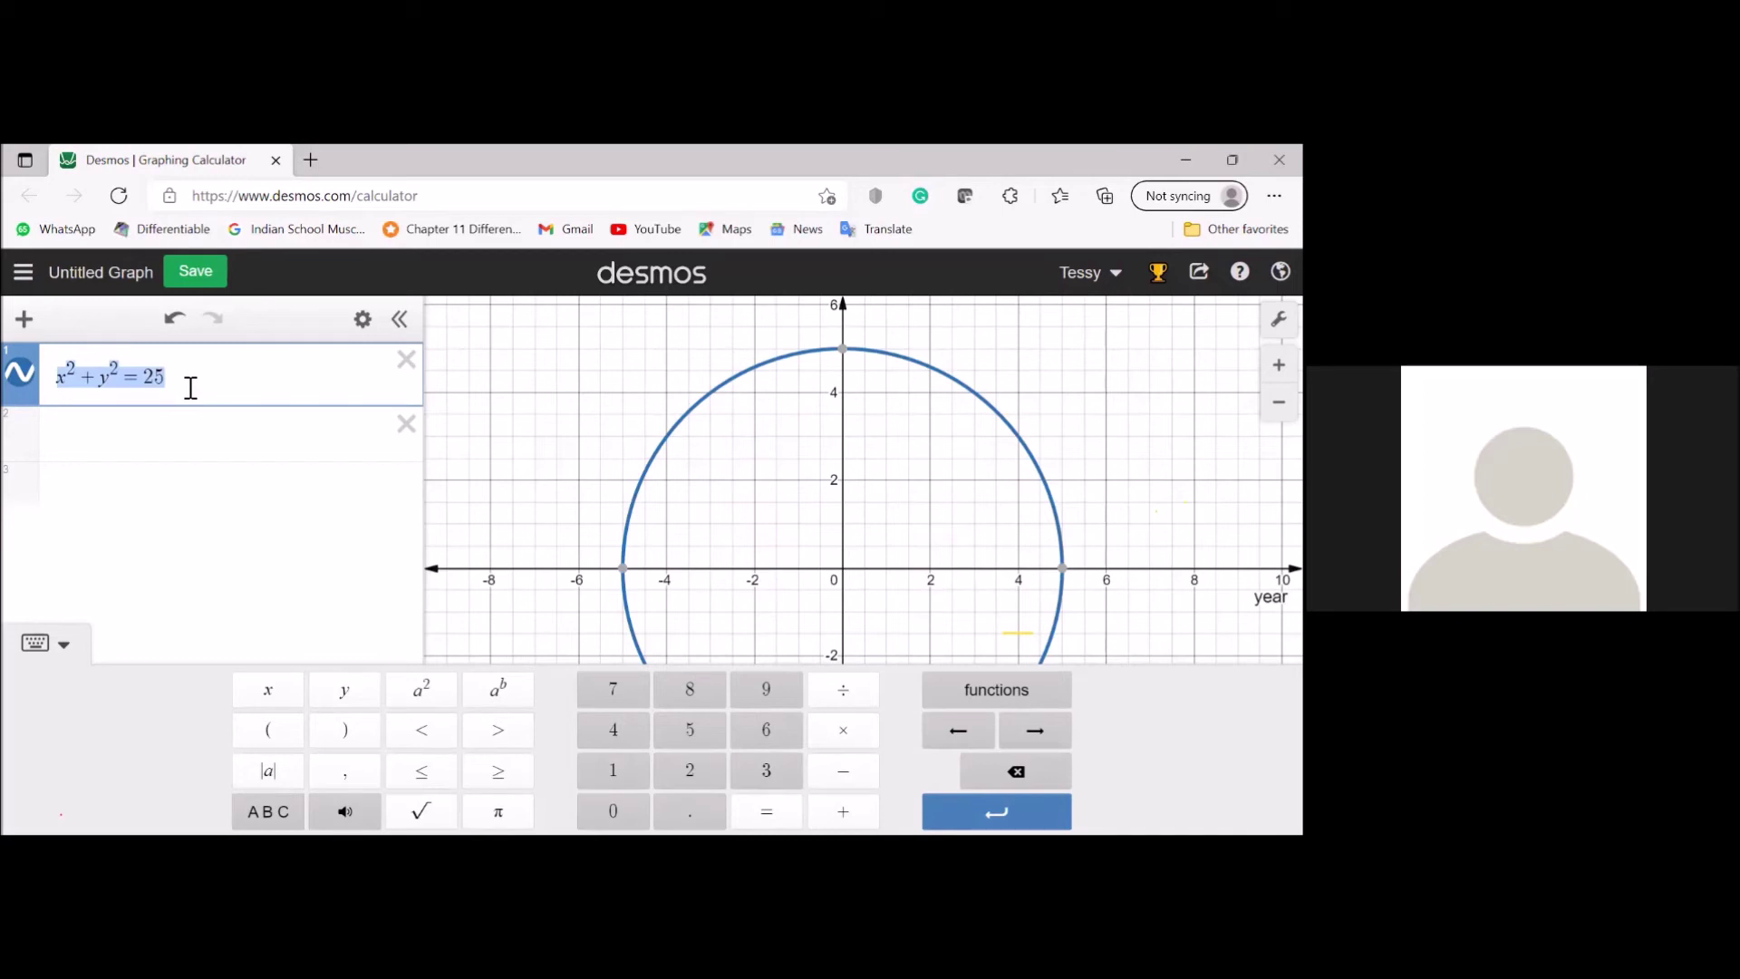
left_click(65, 438)
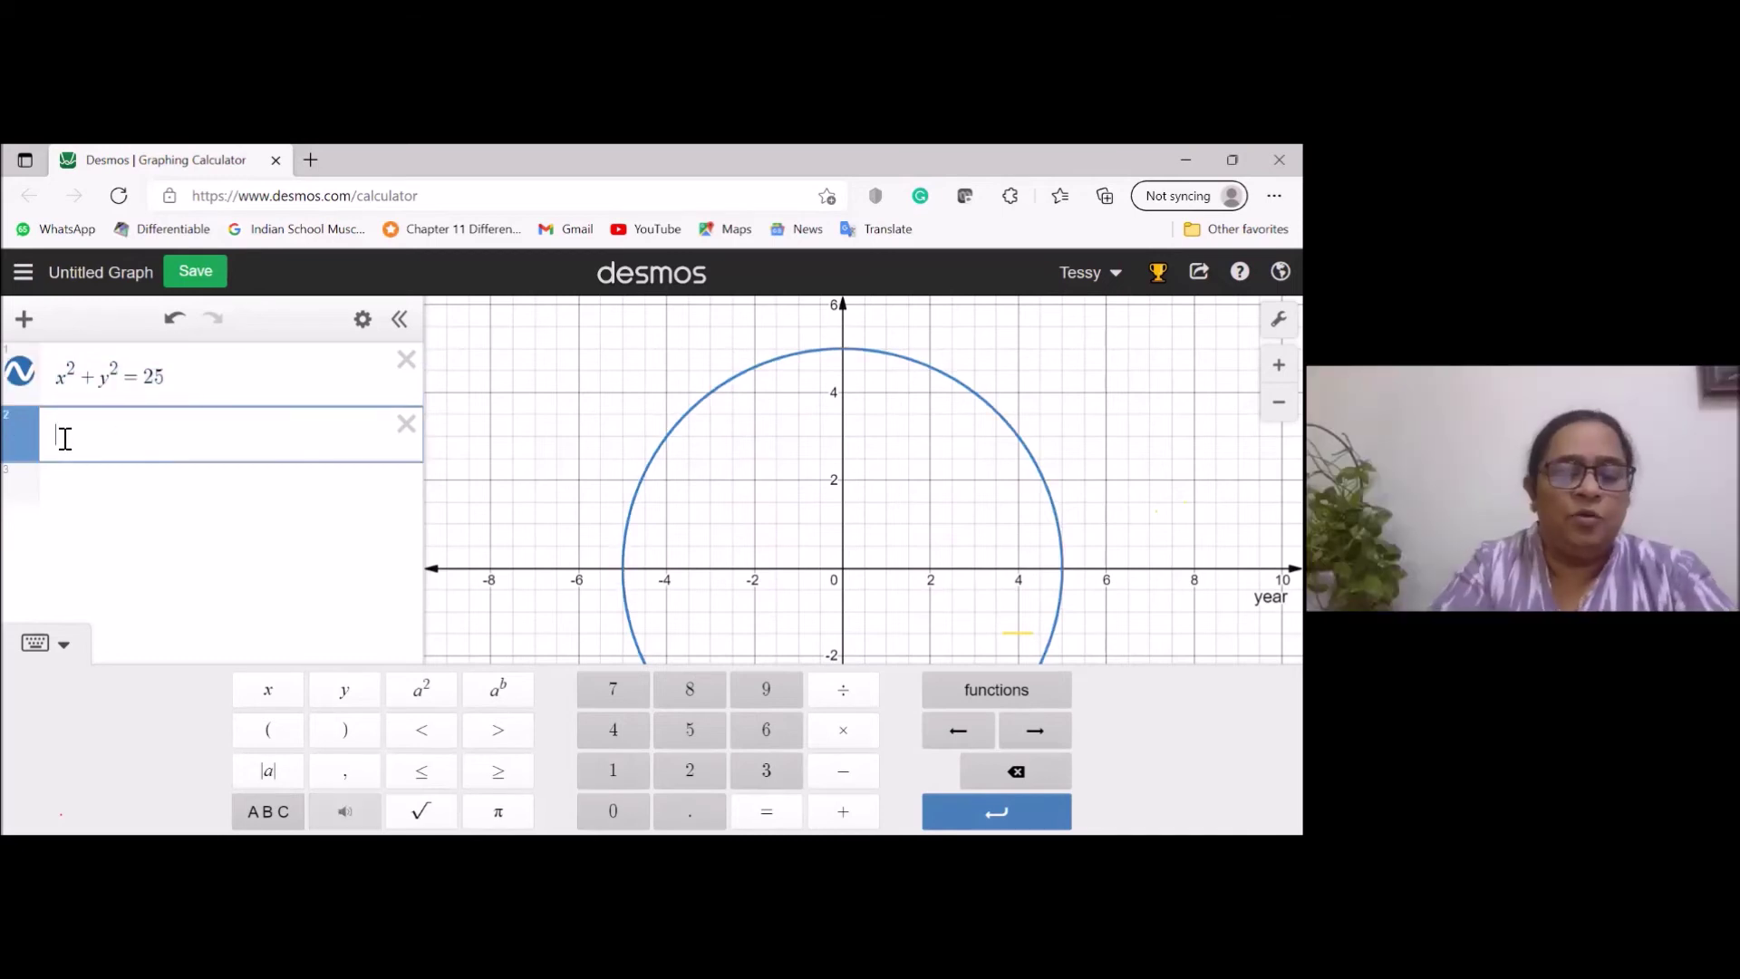
type("x^2+y^2=25")
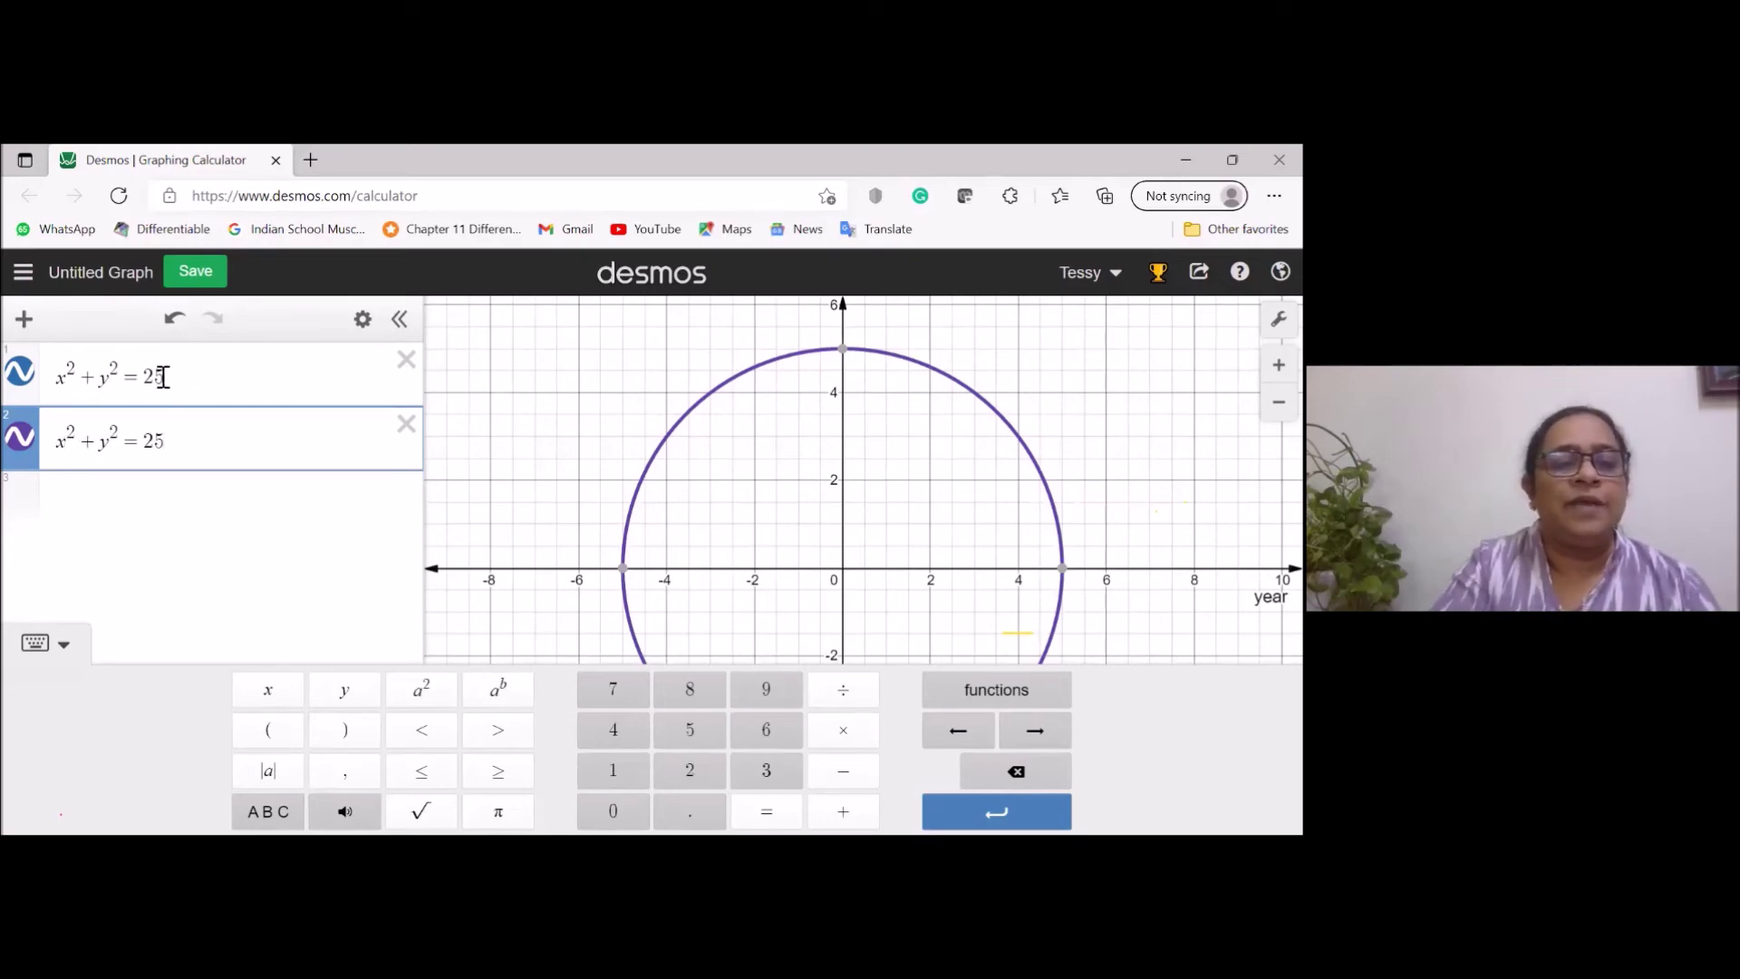
Style the first circle's line black with a thickness of 7.
left_click(362, 321)
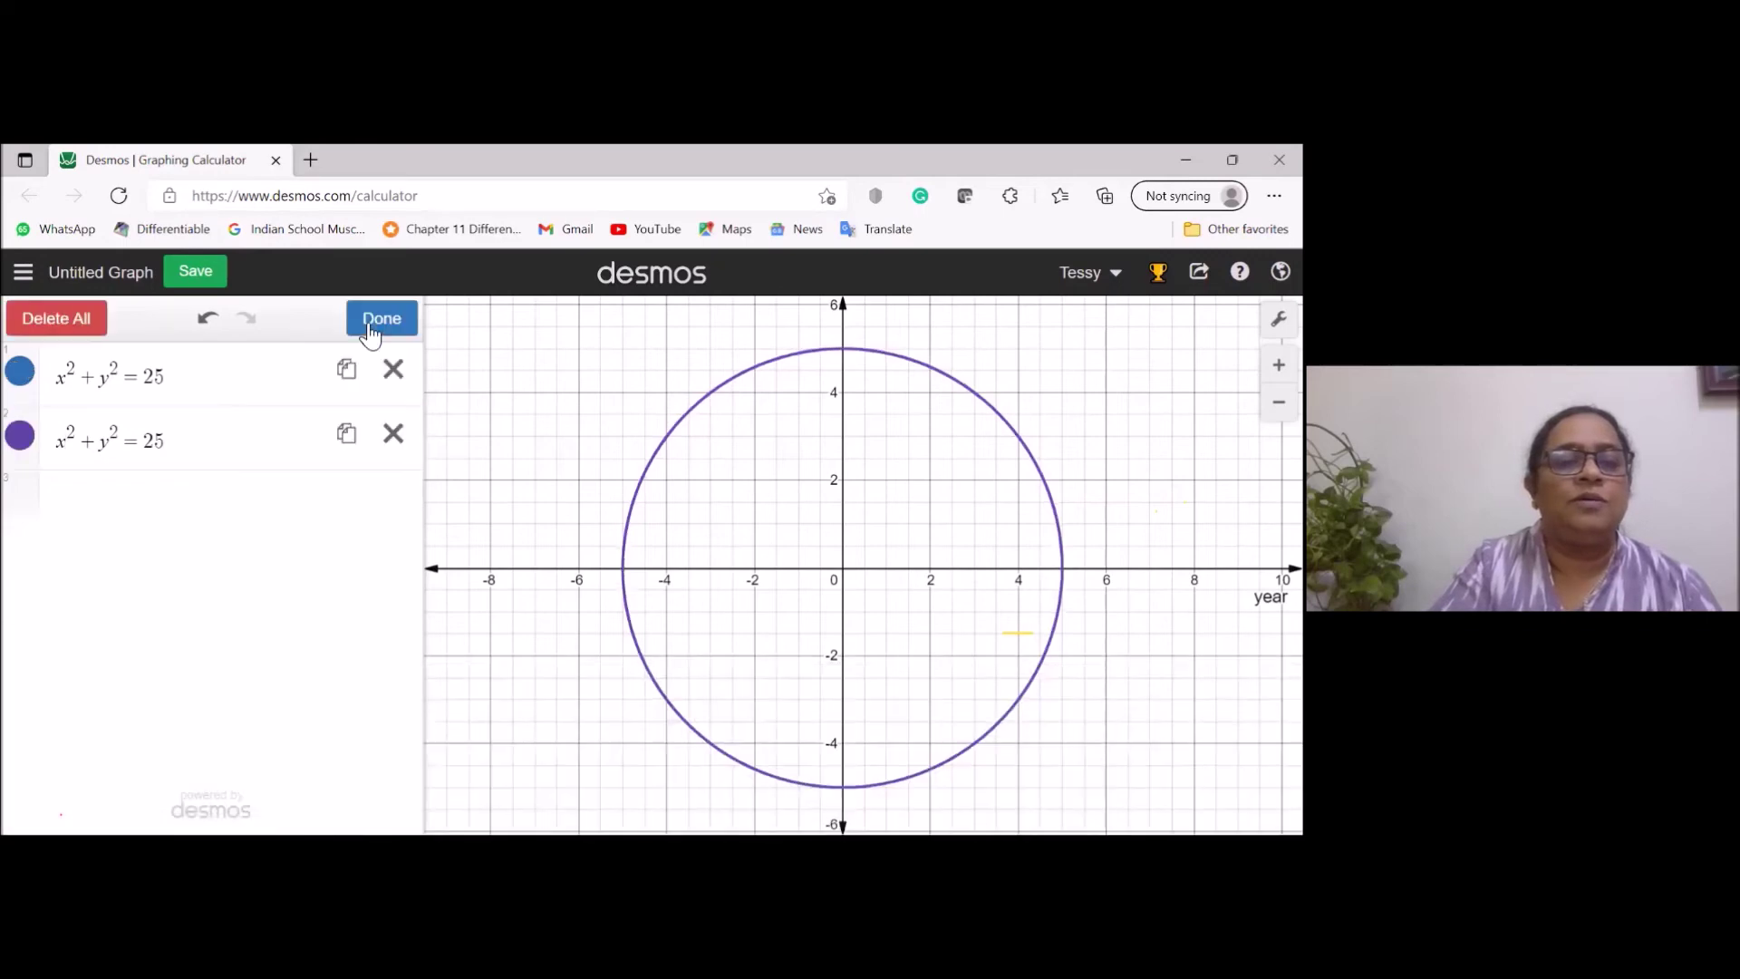
left_click(23, 387)
left_click(246, 477)
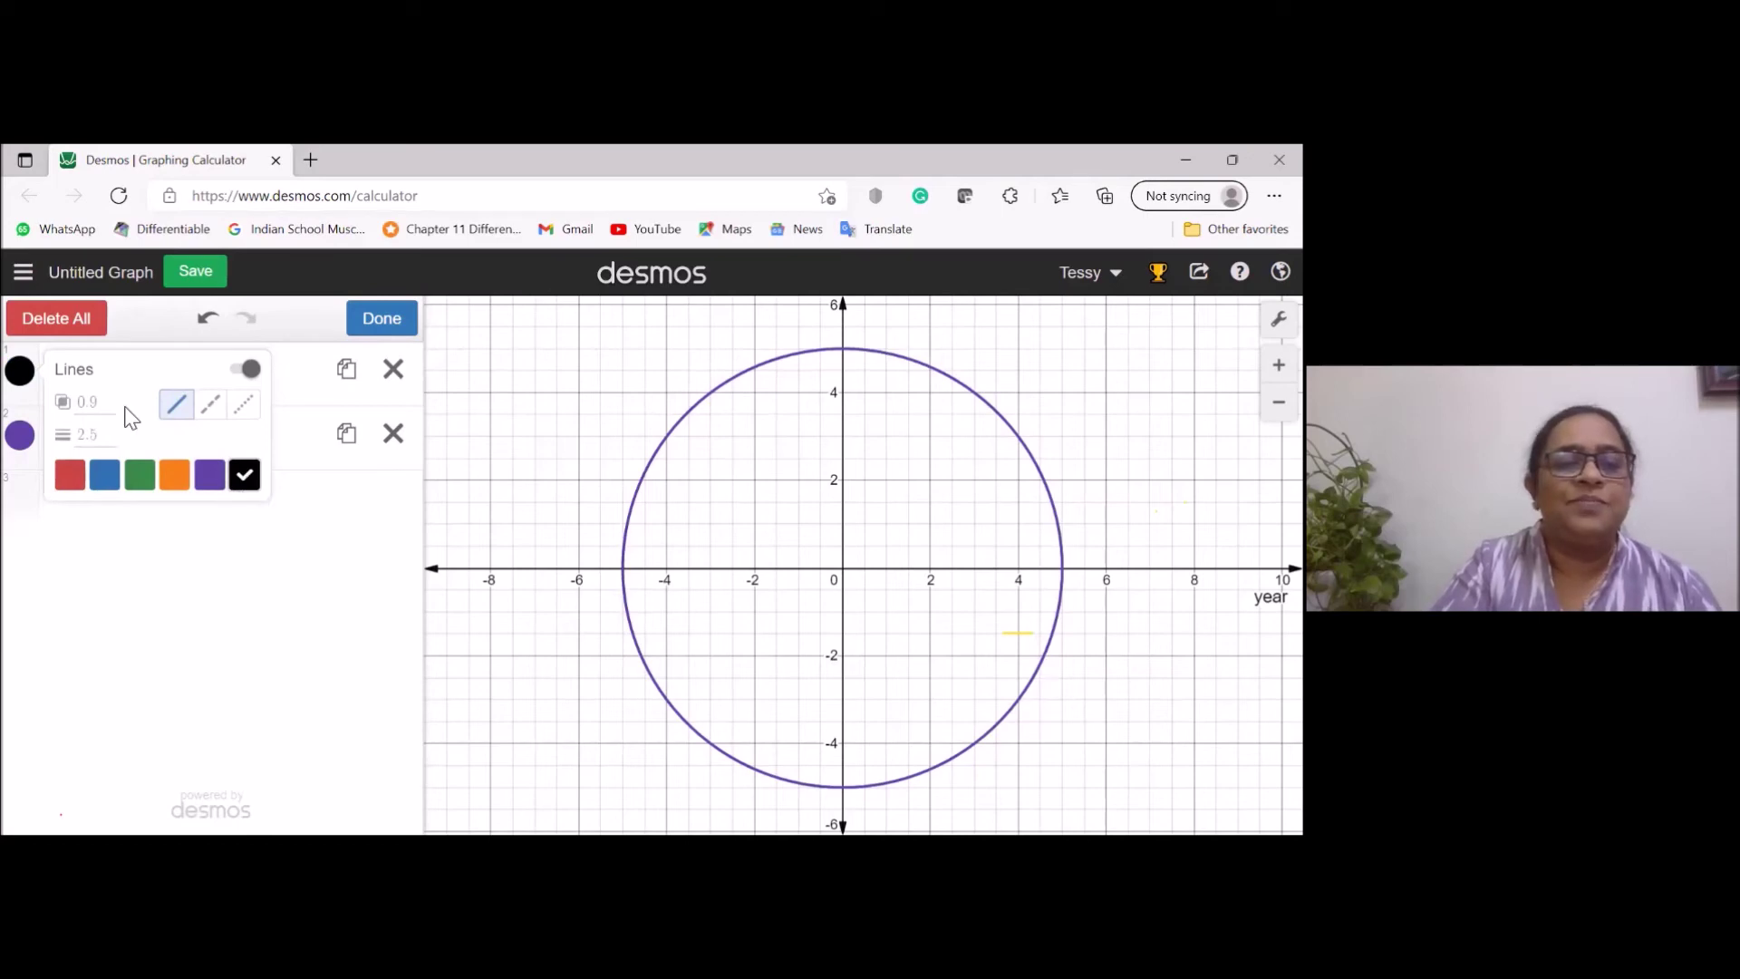
left_click(105, 437)
left_click(105, 437)
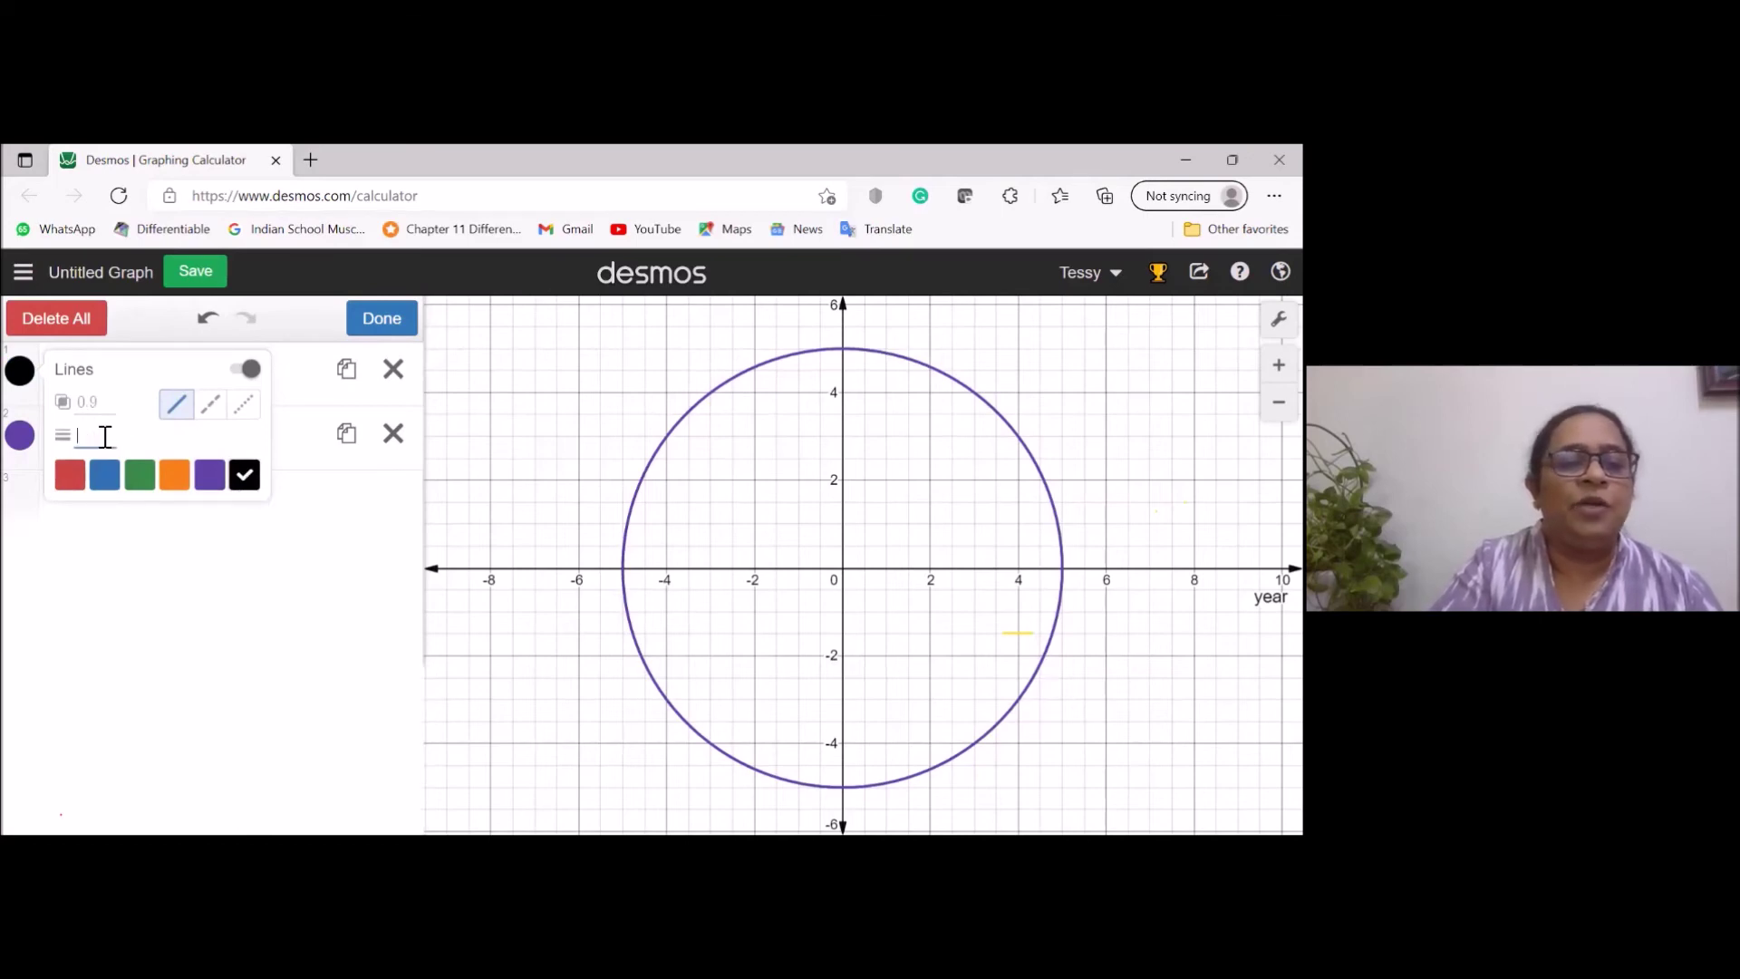
type("7")
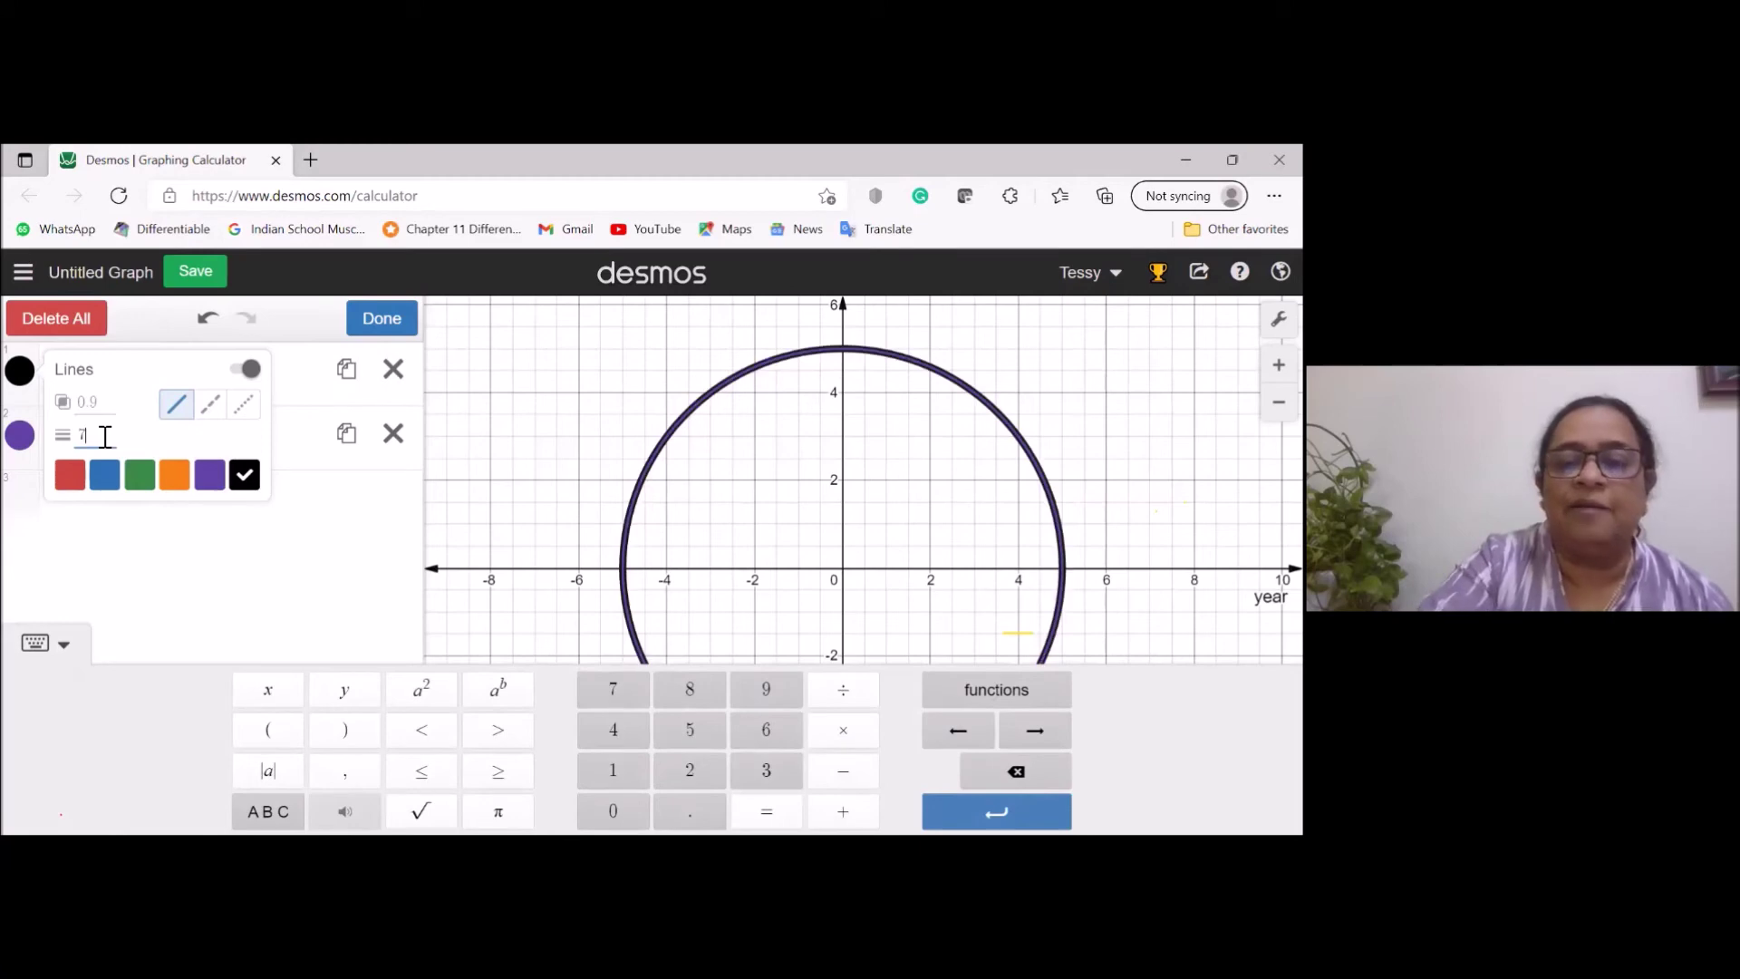
left_click(387, 325)
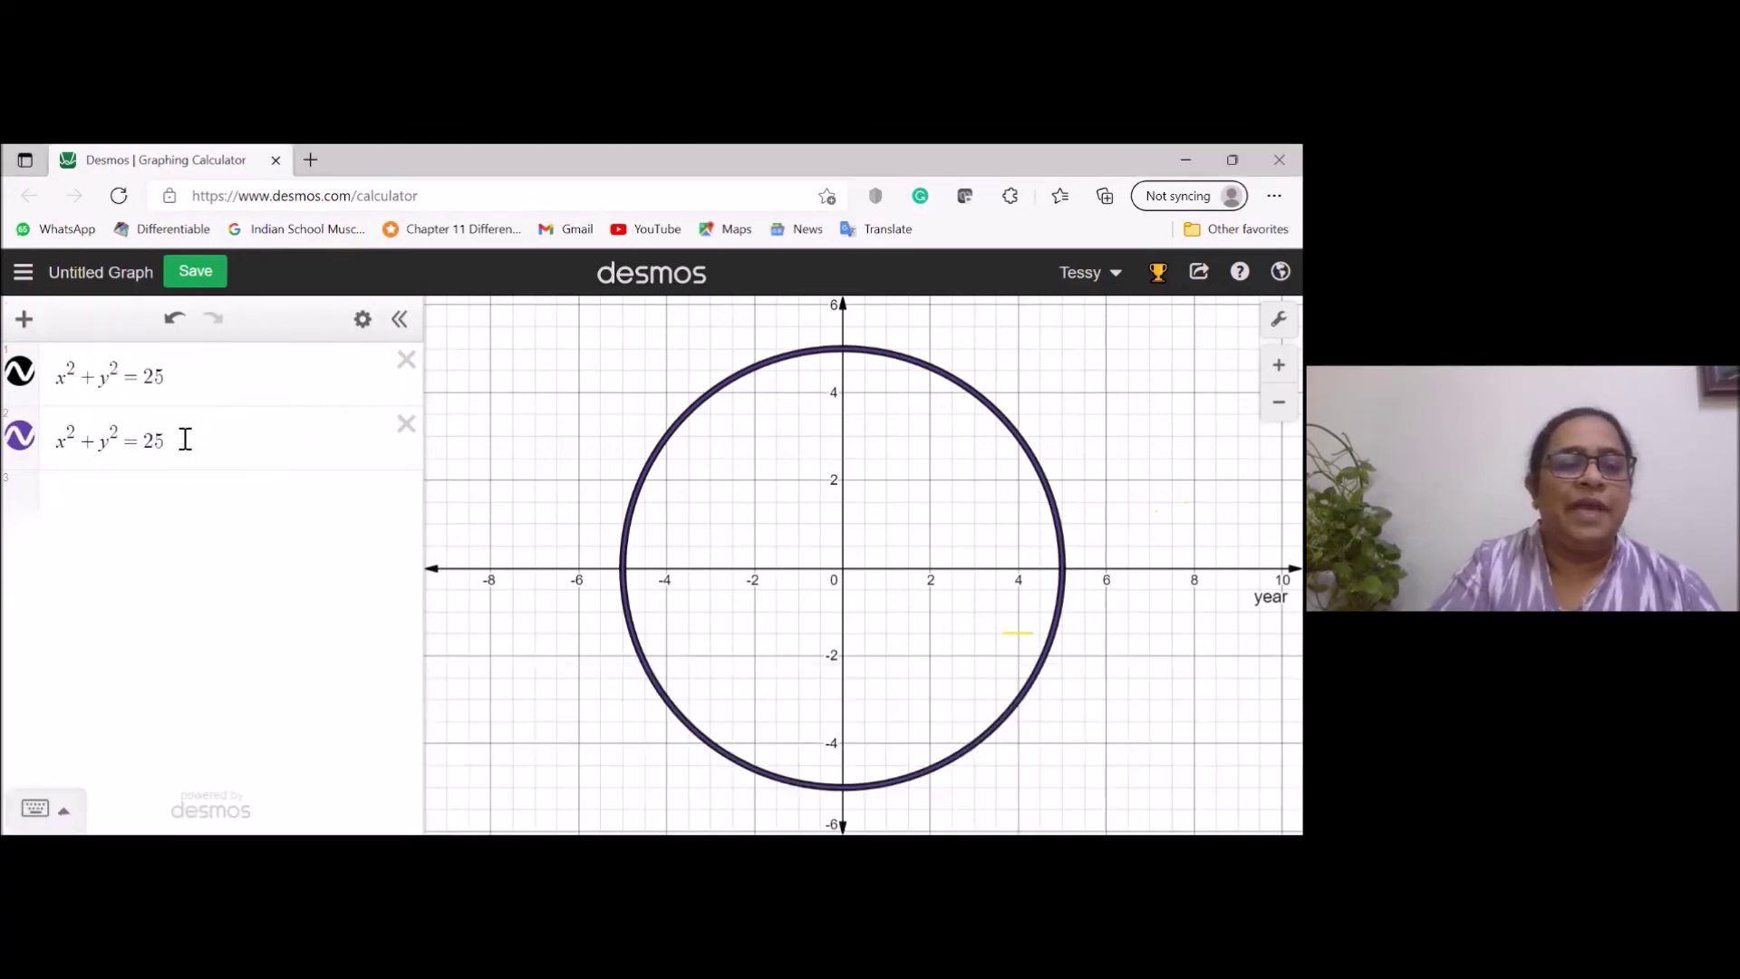
Shift the second circle by changing its equation to (x − 2)² + (y − 2)² = 25.
left_click(71, 446)
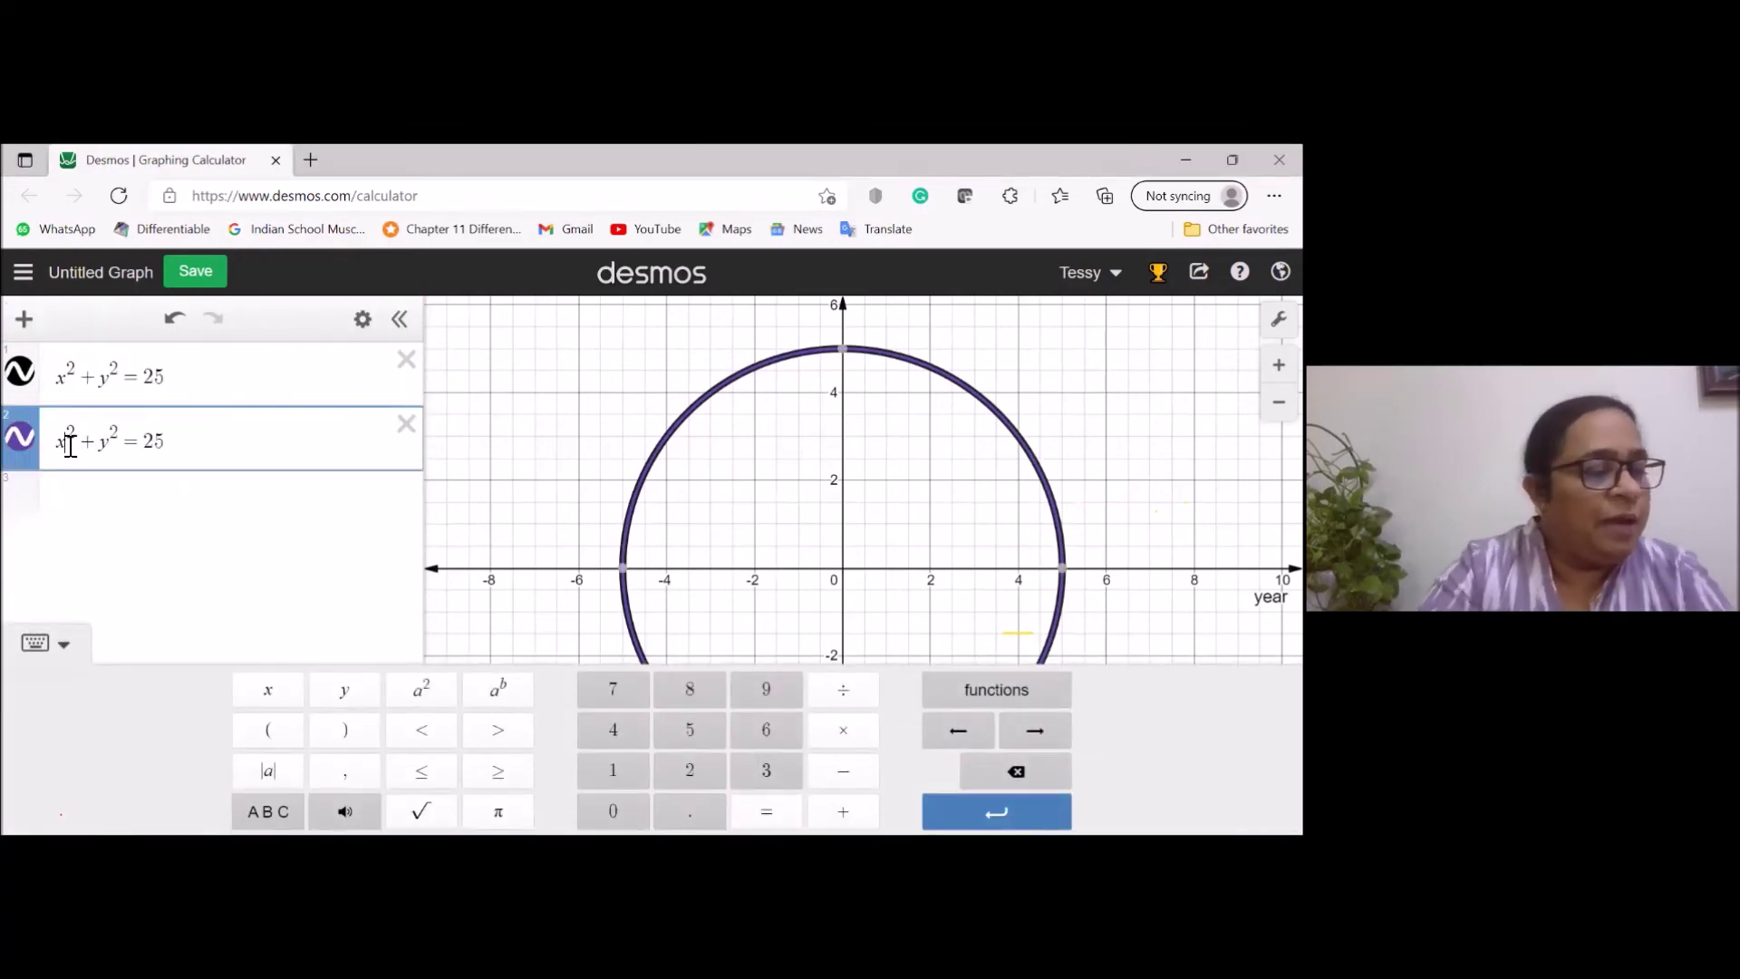
type("-2")
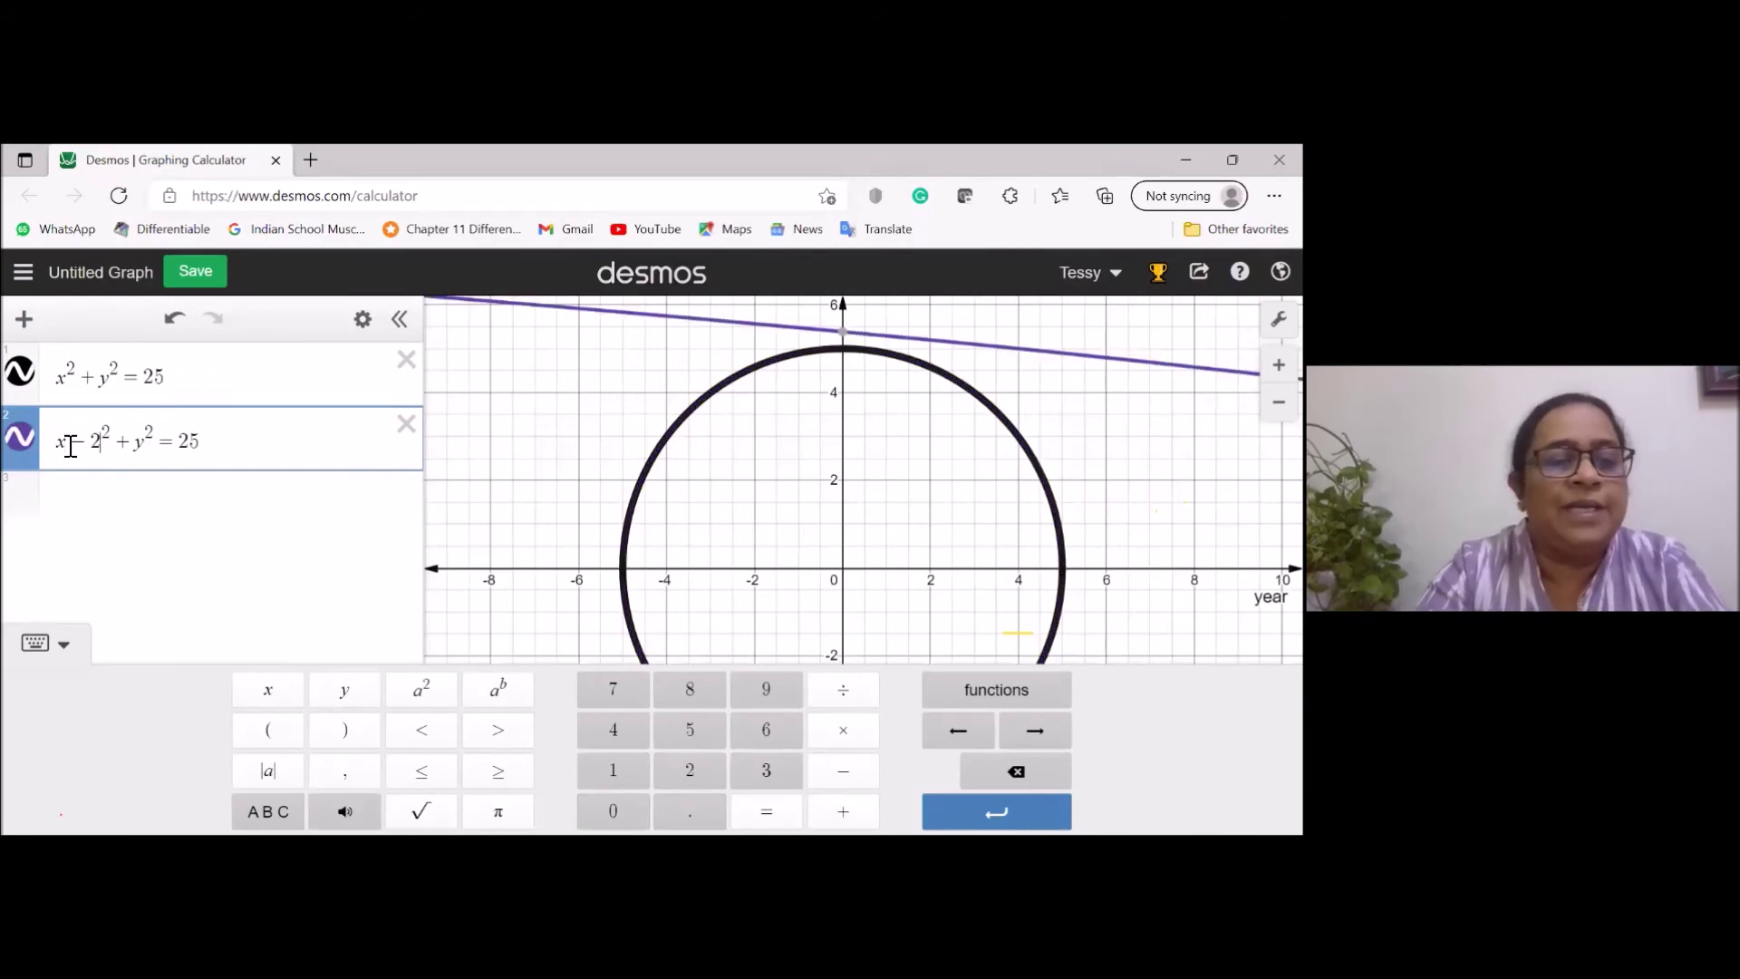
type(")")
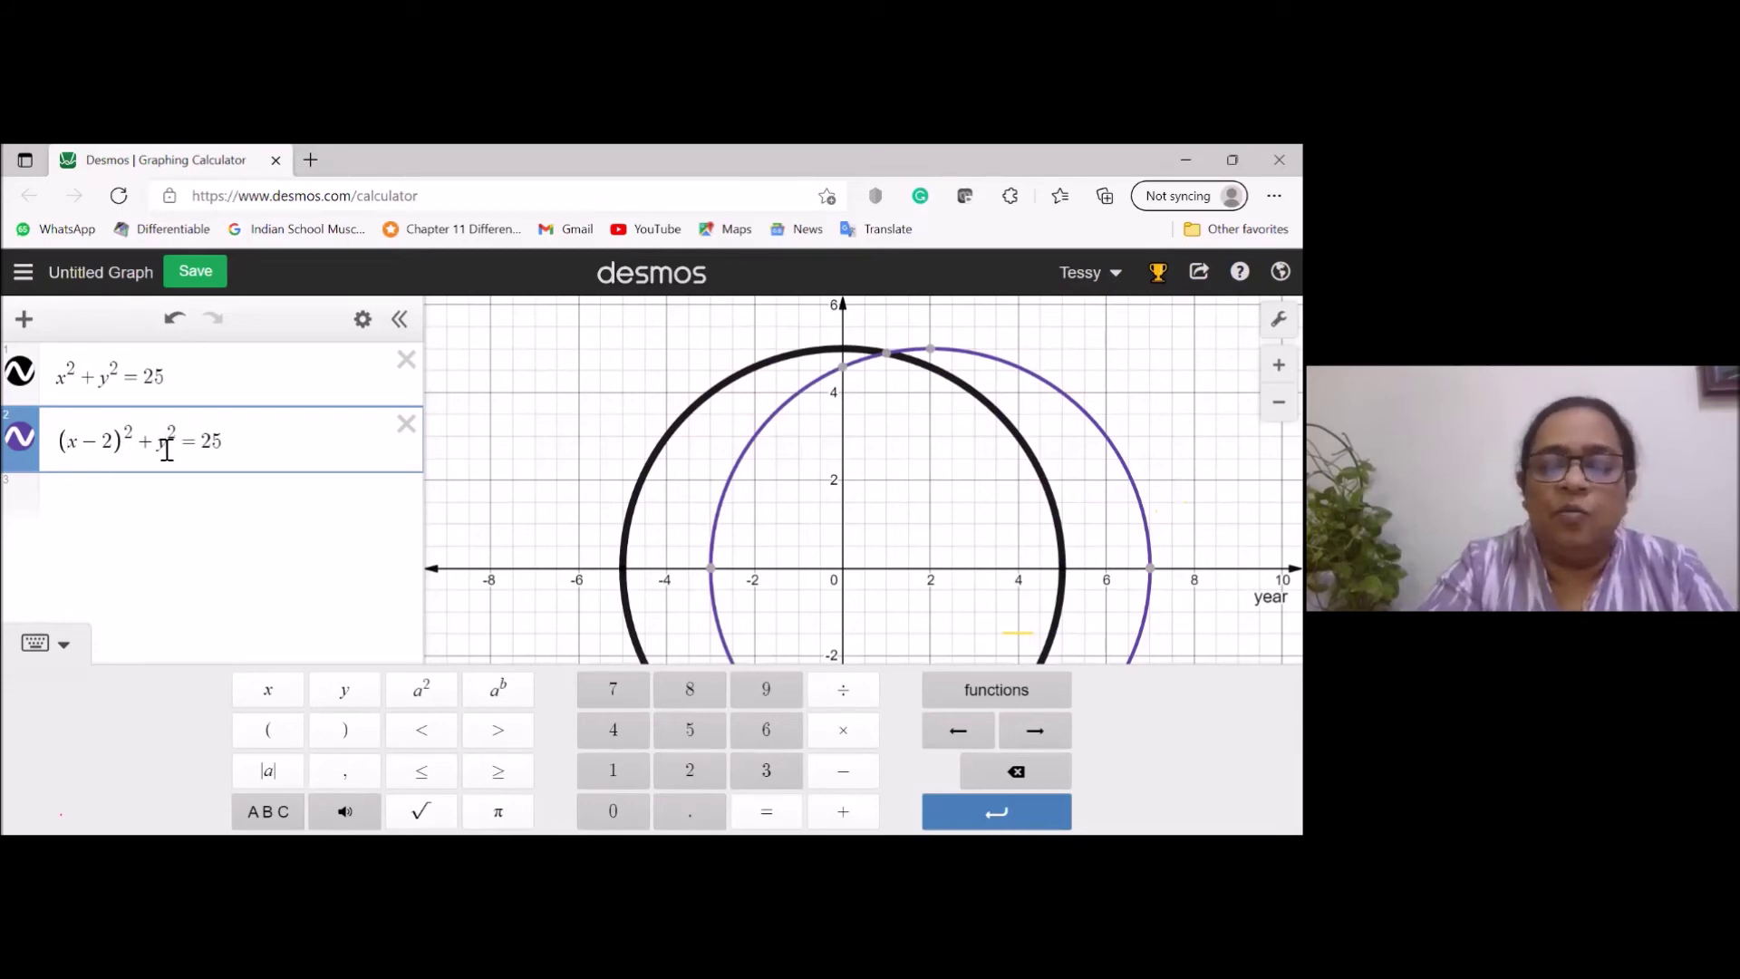
type("-")
type("2)")
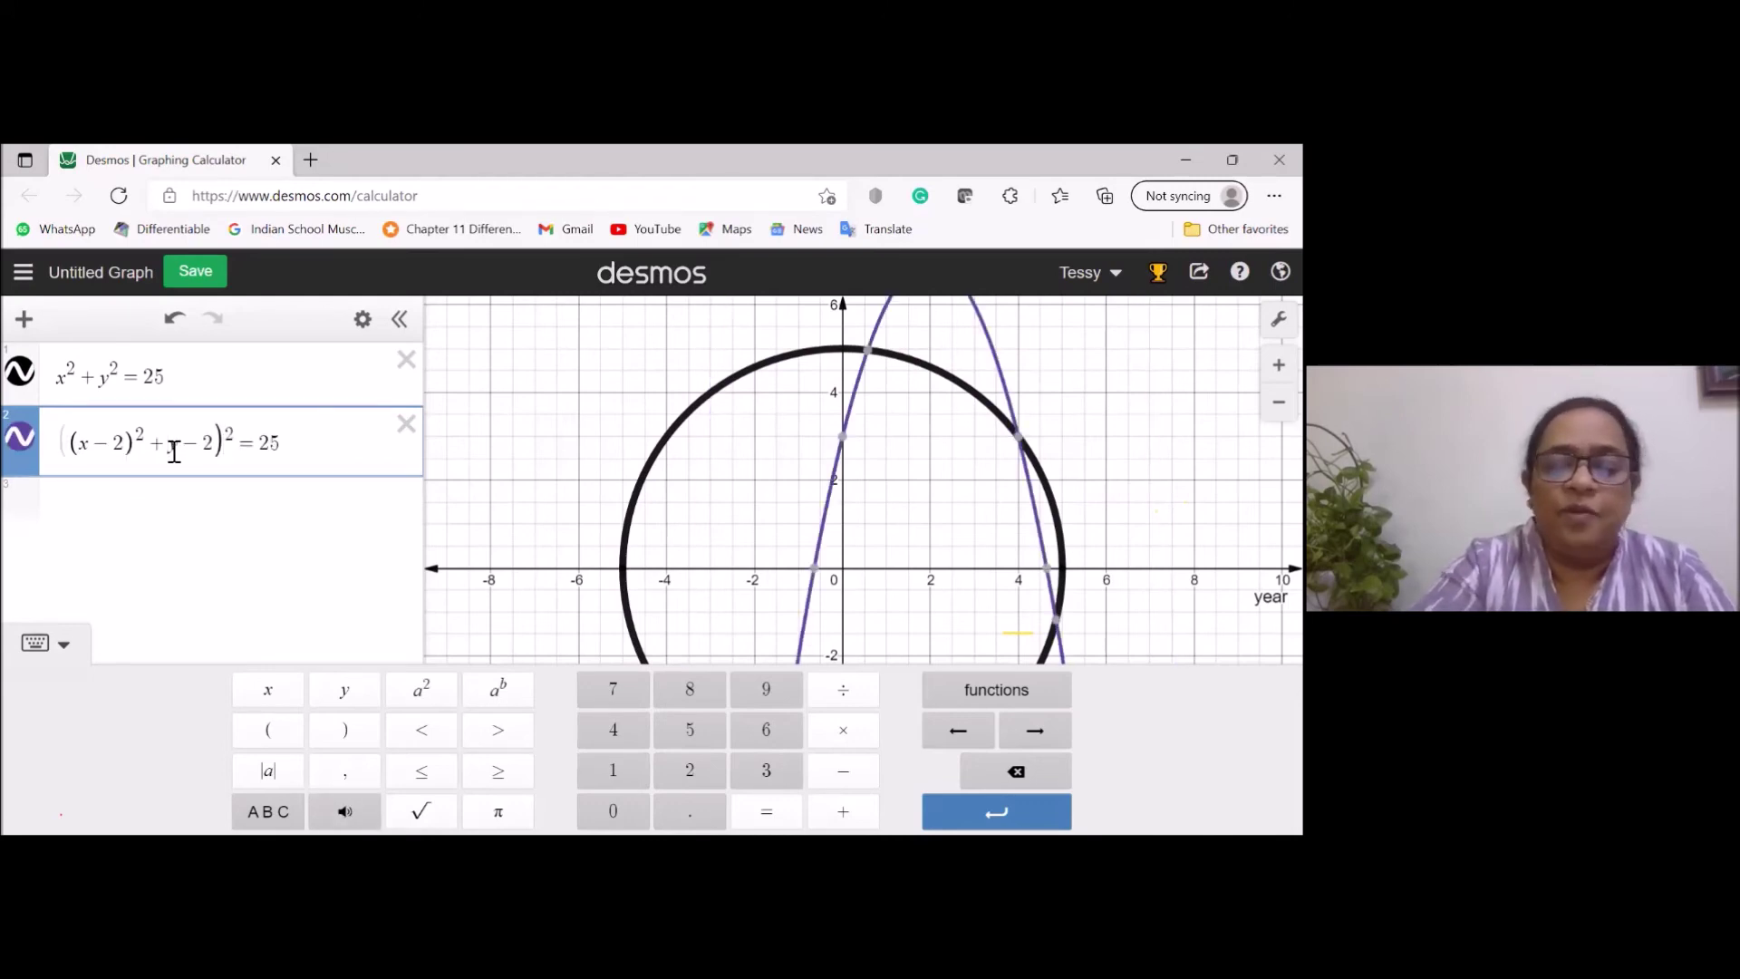
left_click(170, 446)
type("(")
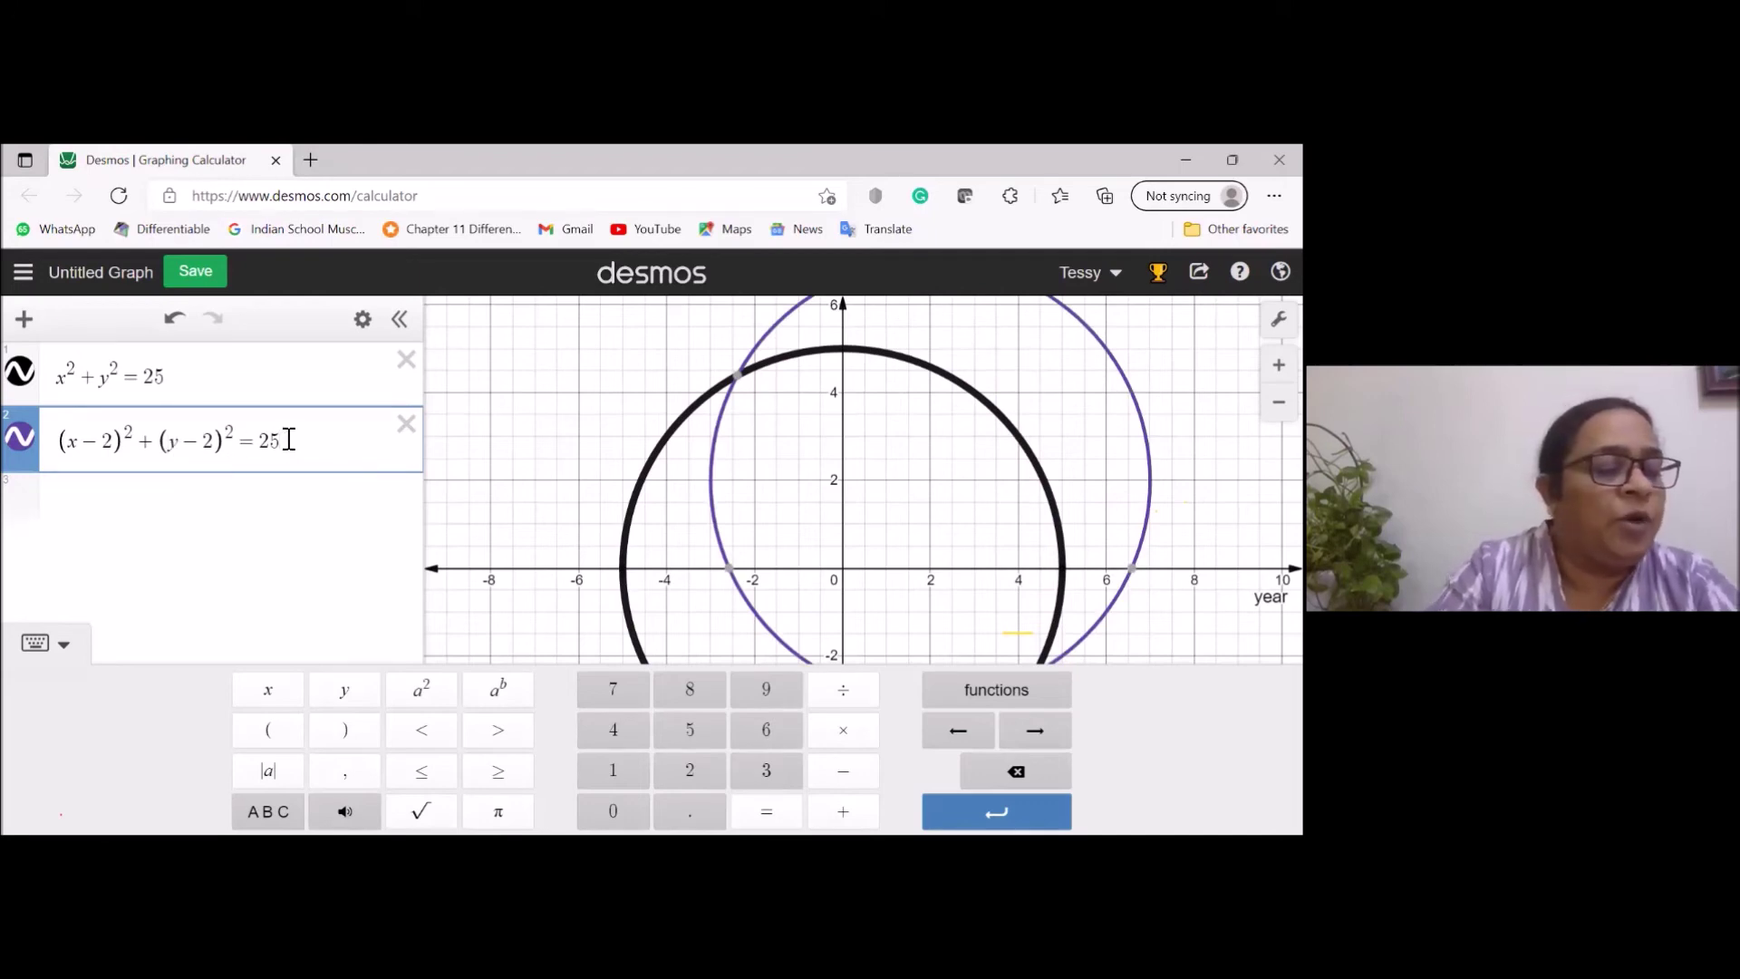
Shrink the second circle by setting the right-hand side of its equation to 1.
key("BackSpace")
key("BackSpace")
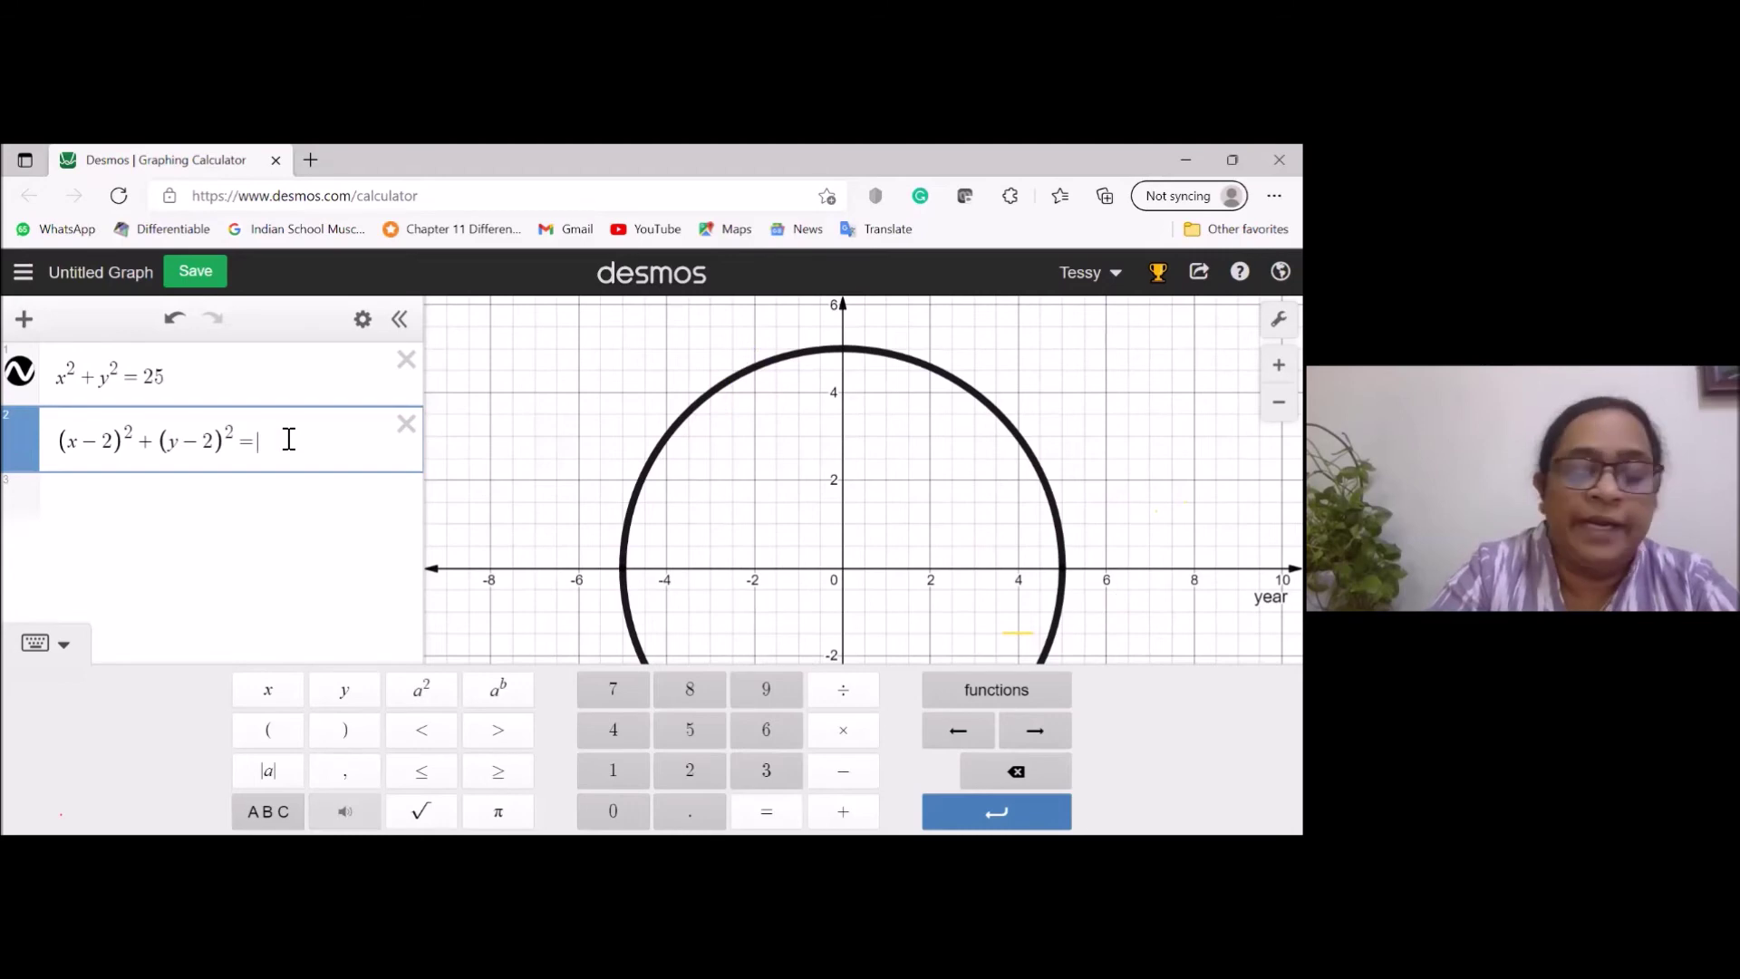
type("1")
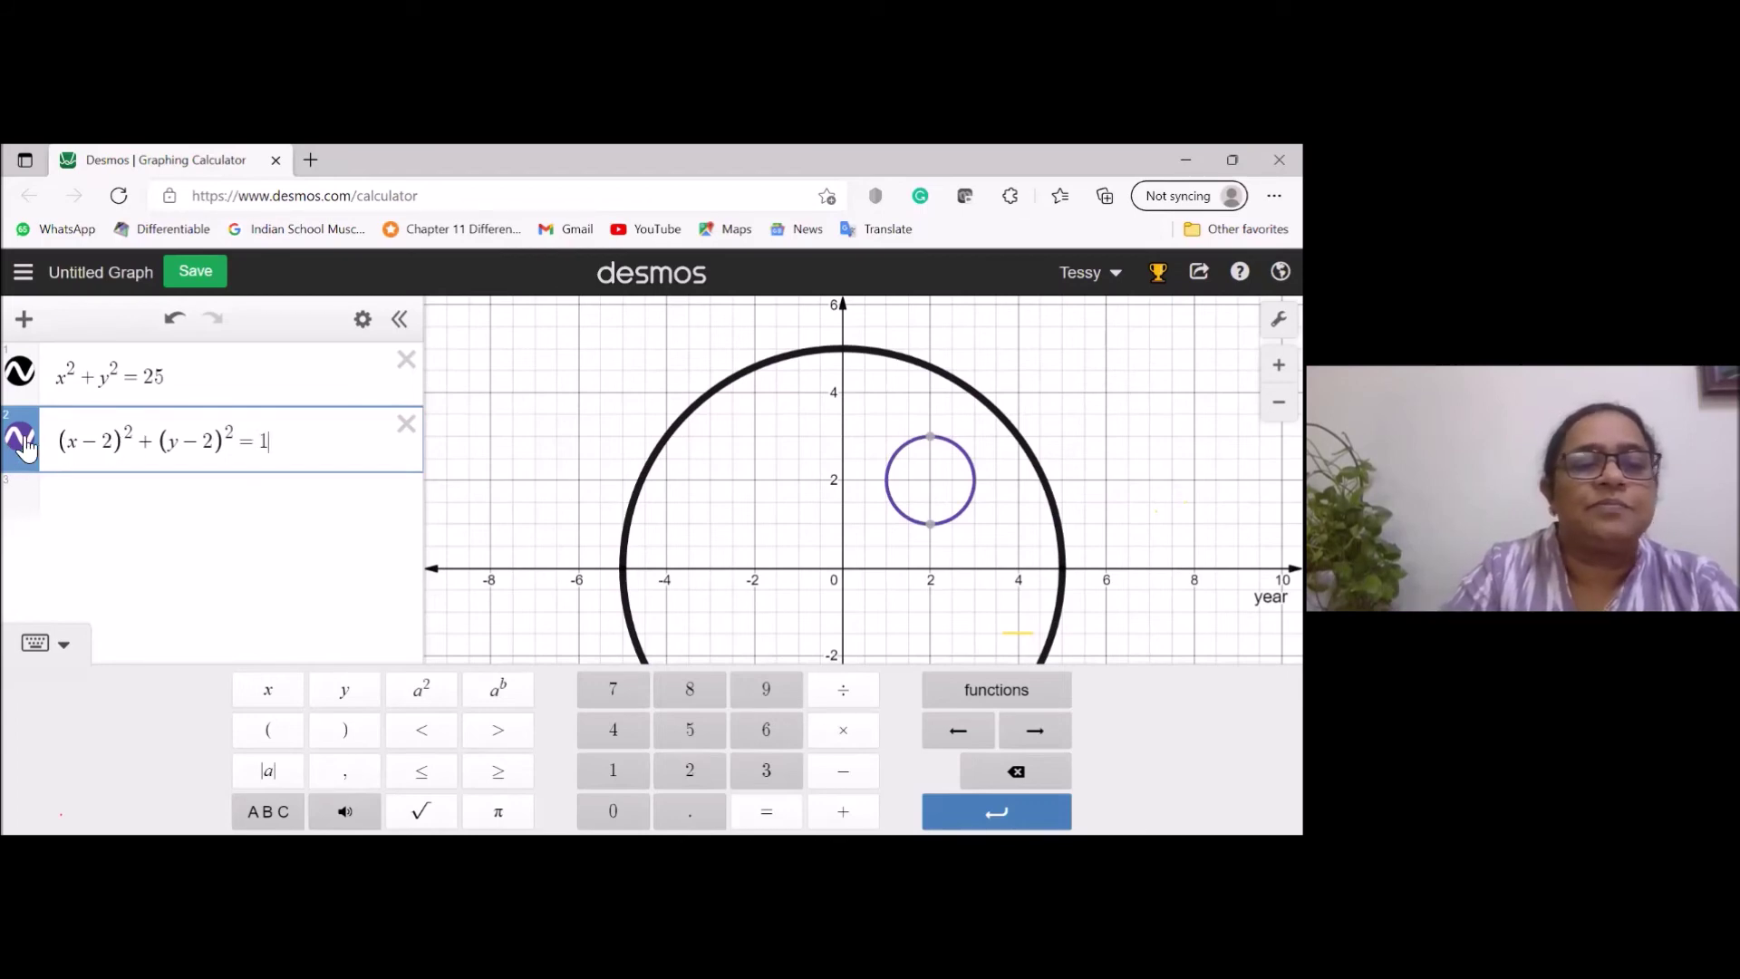
Change the color of the small circle (x − 2)² + (y − 2)² = 1 to black.
left_click(363, 320)
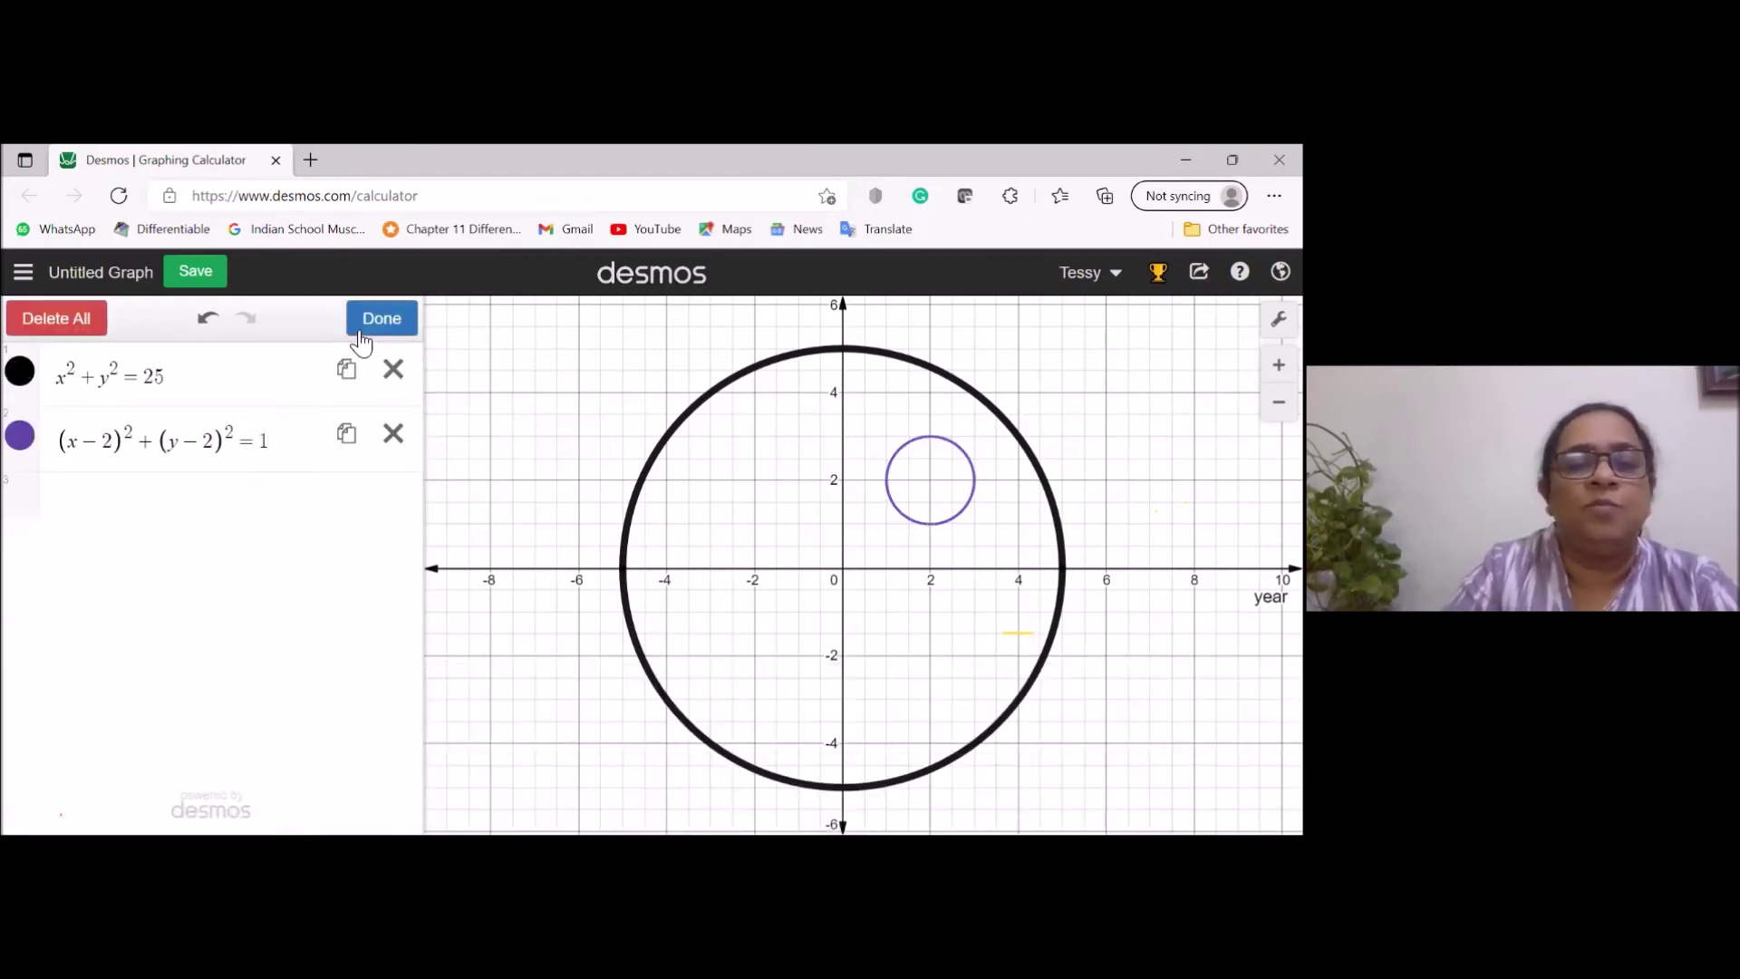
left_click(25, 442)
left_click(245, 541)
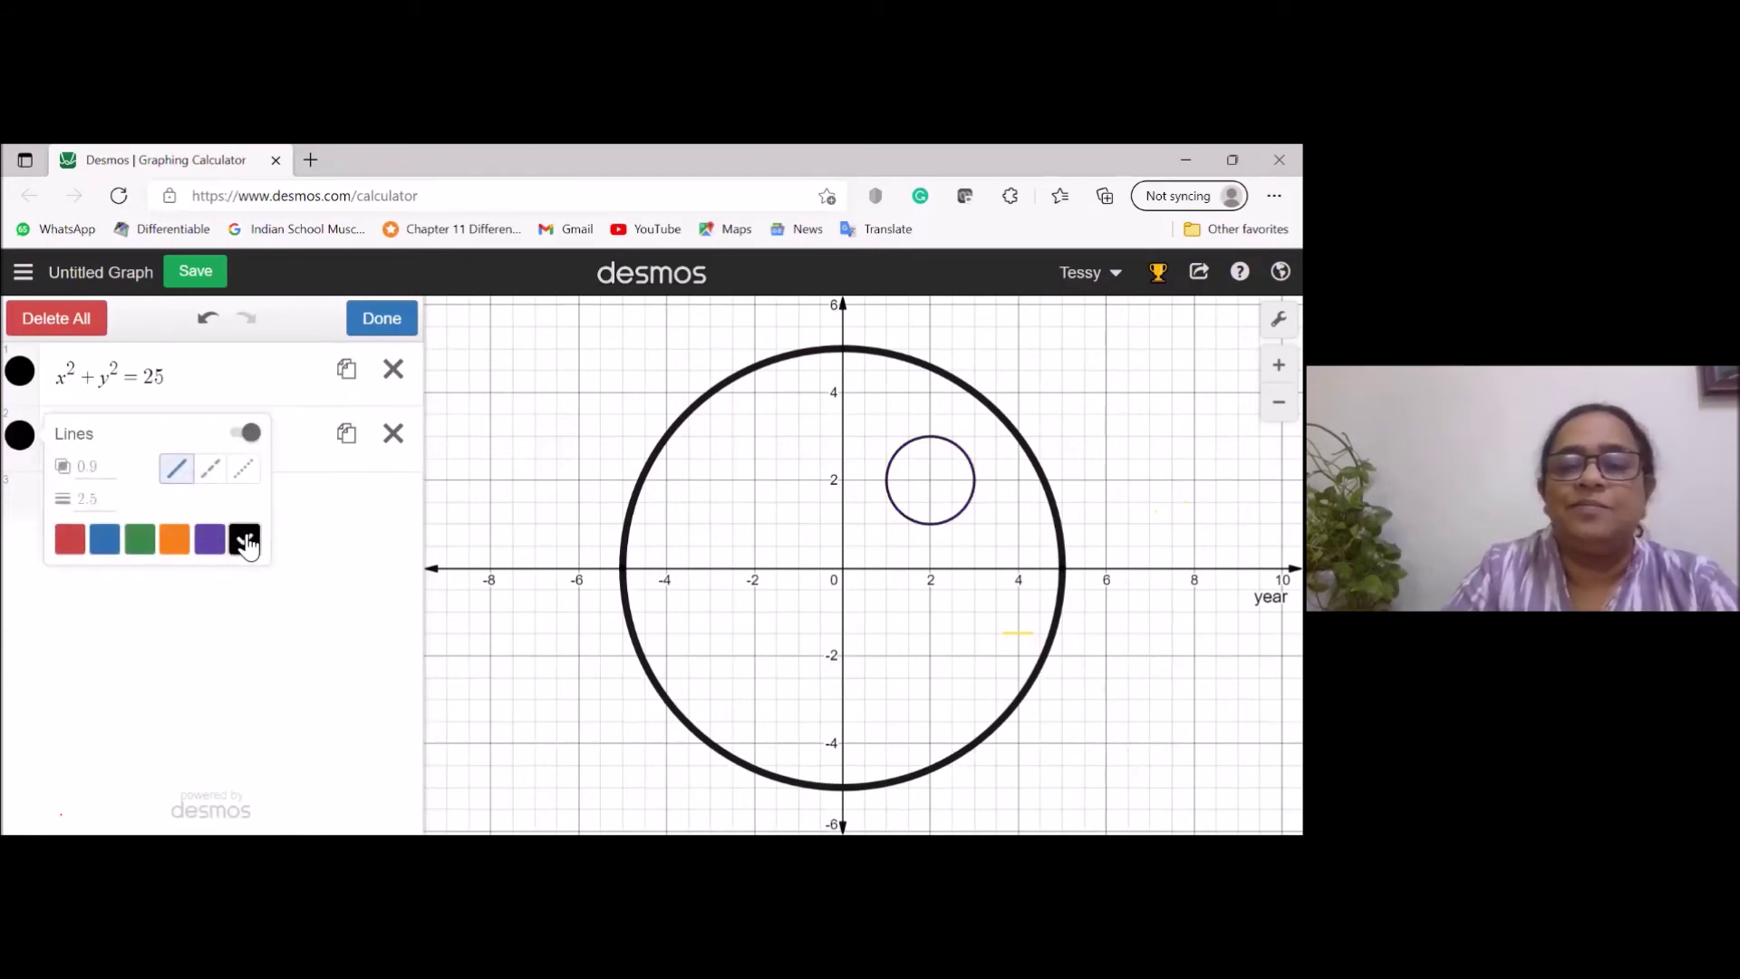
left_click(379, 338)
left_click(291, 418)
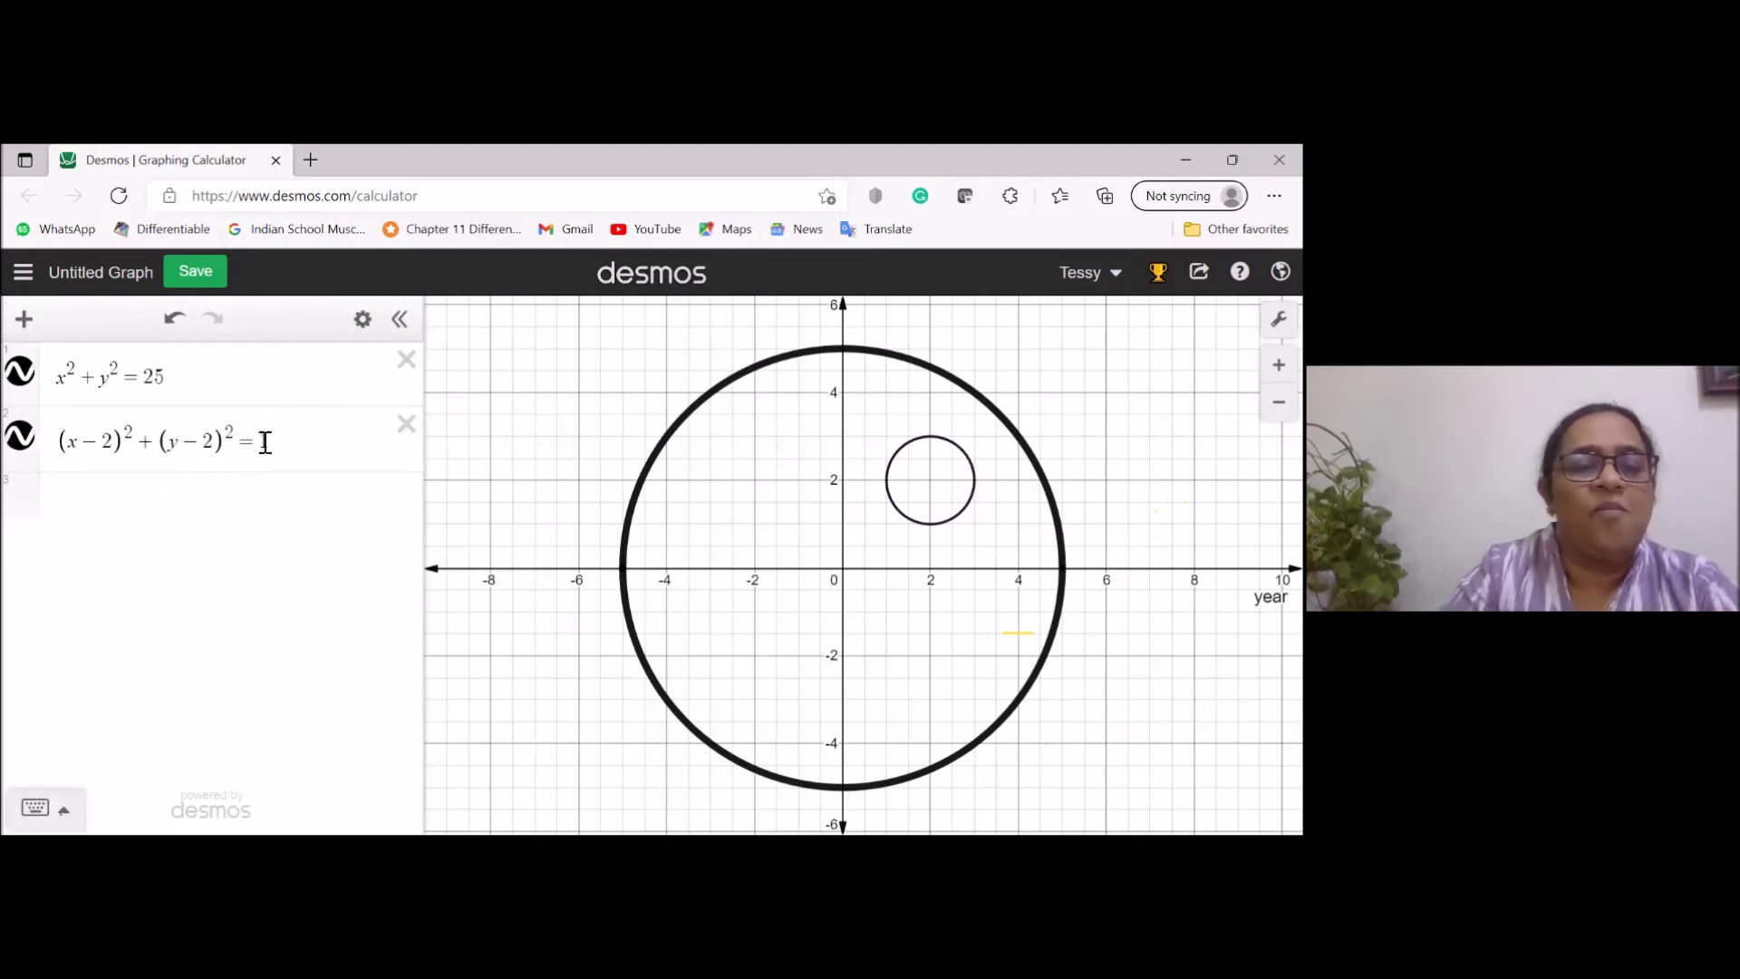
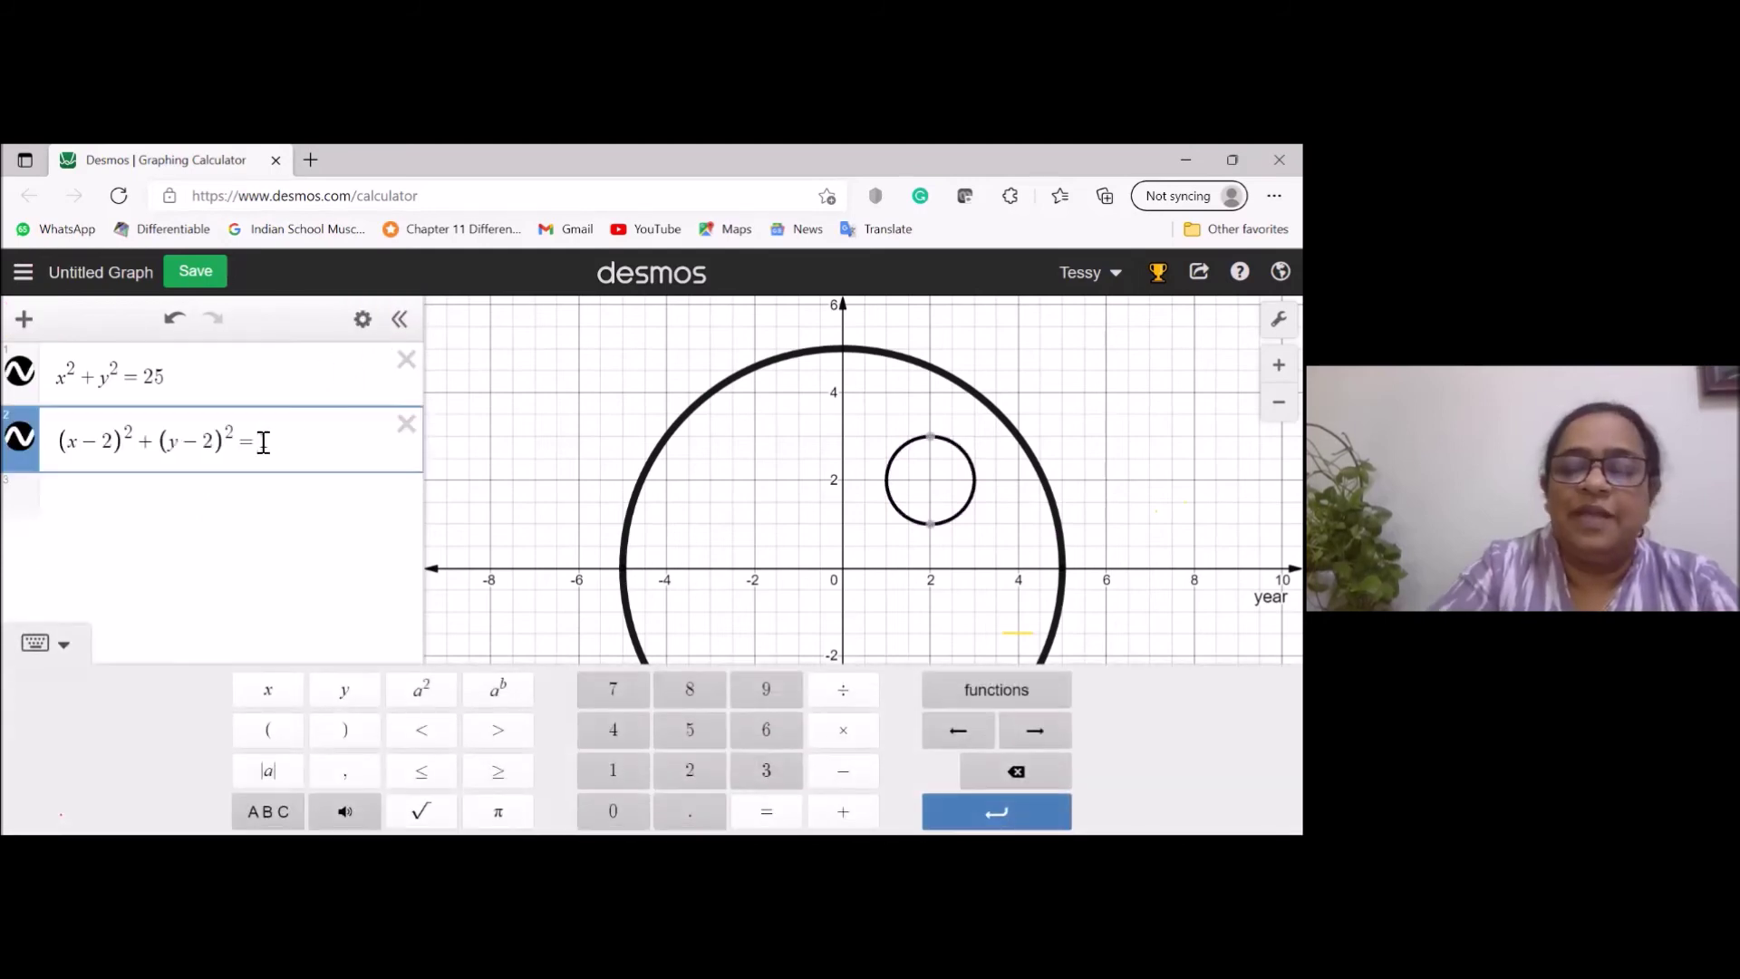
Turn the small circle into the filled region (x − 2)² + (y − 2)² ≤ 1 and duplicate it as a third expression.
left_click(420, 770)
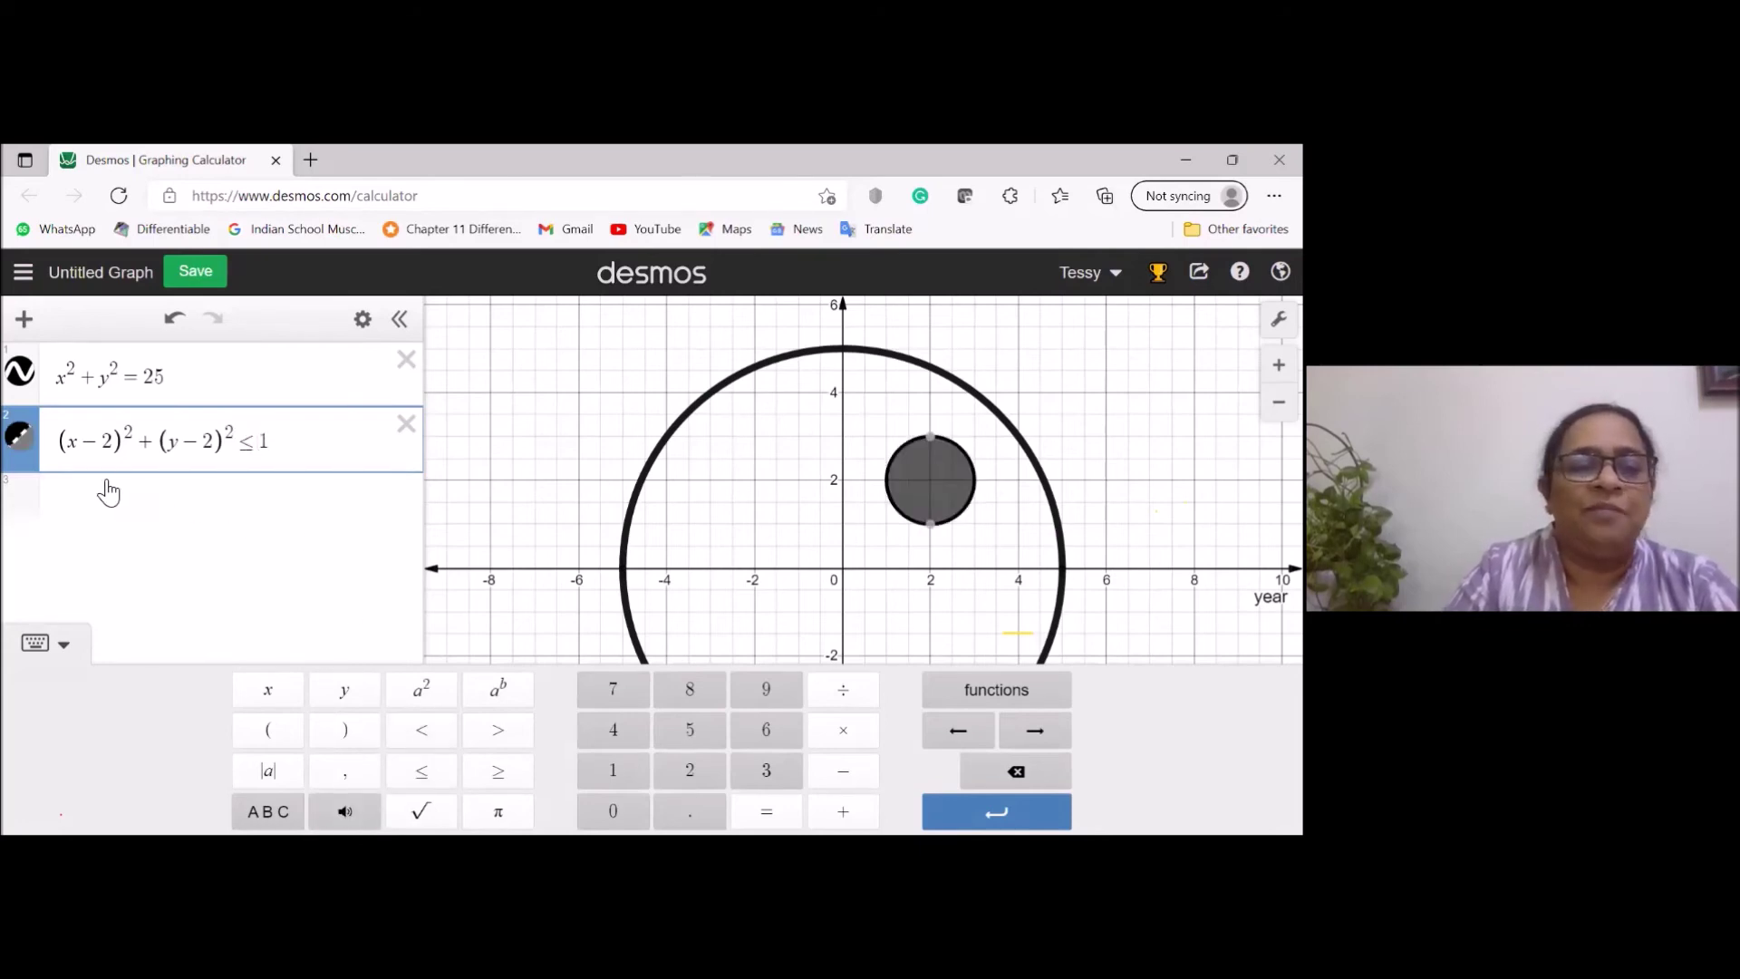
left_click_drag(66, 442, 286, 441)
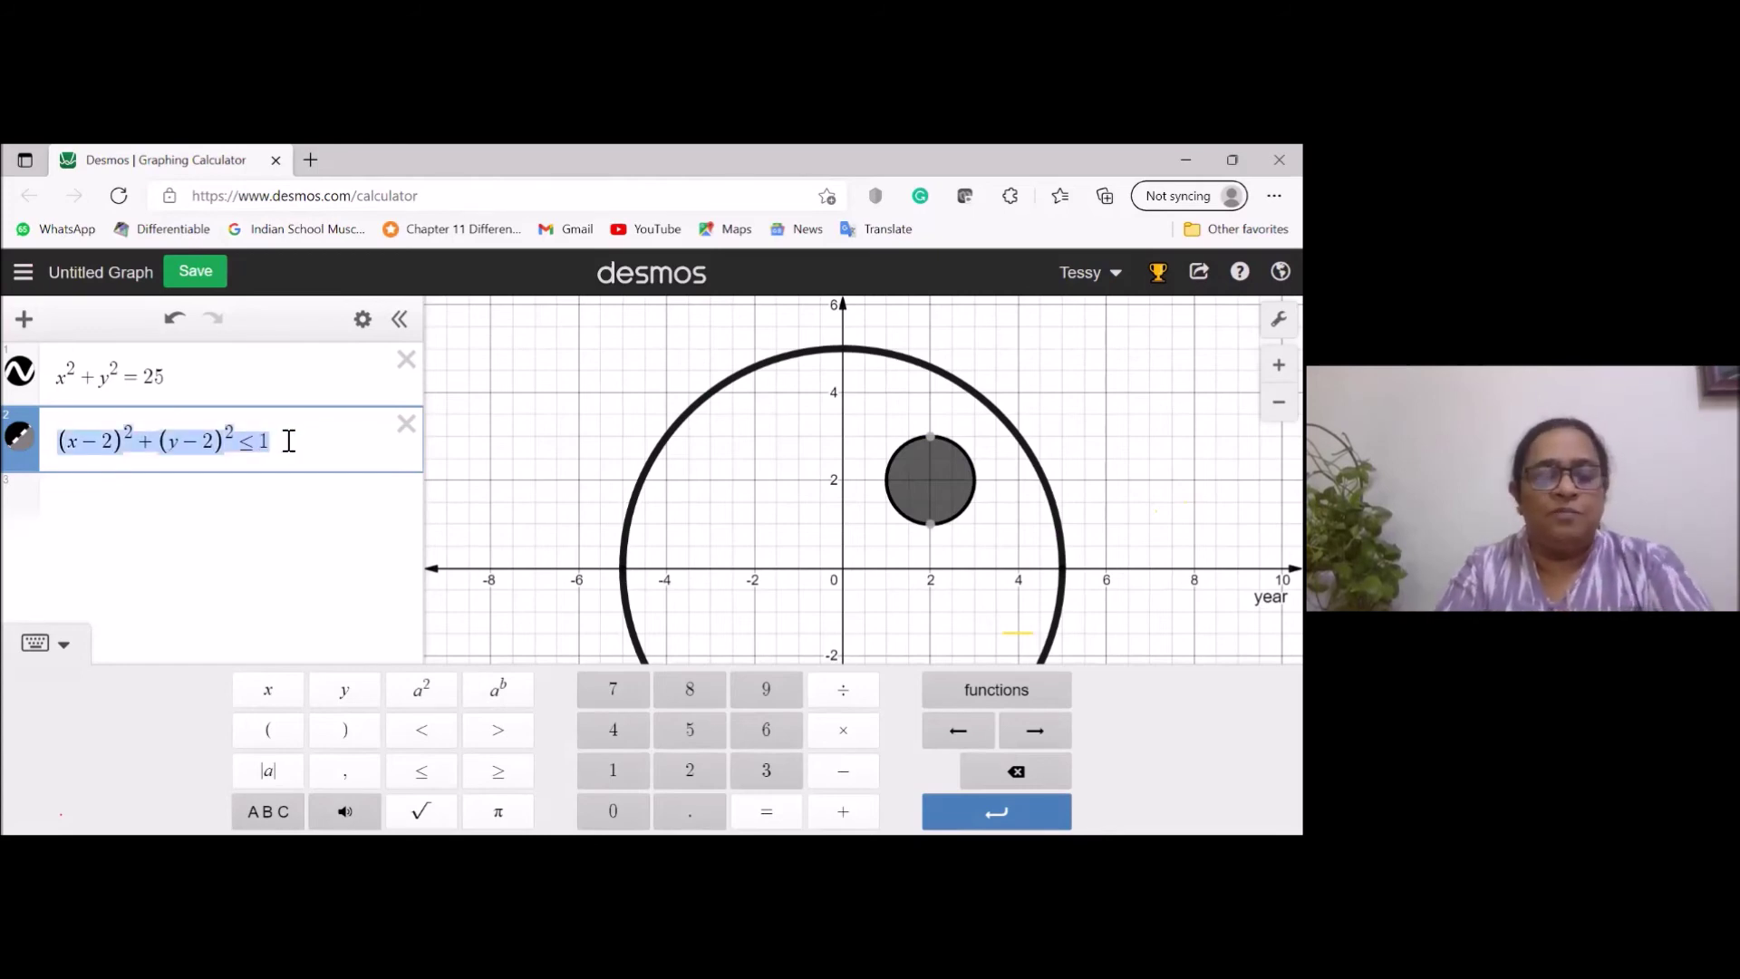
left_click(76, 495)
type("(x−2)^2+(y−2)^2≤1")
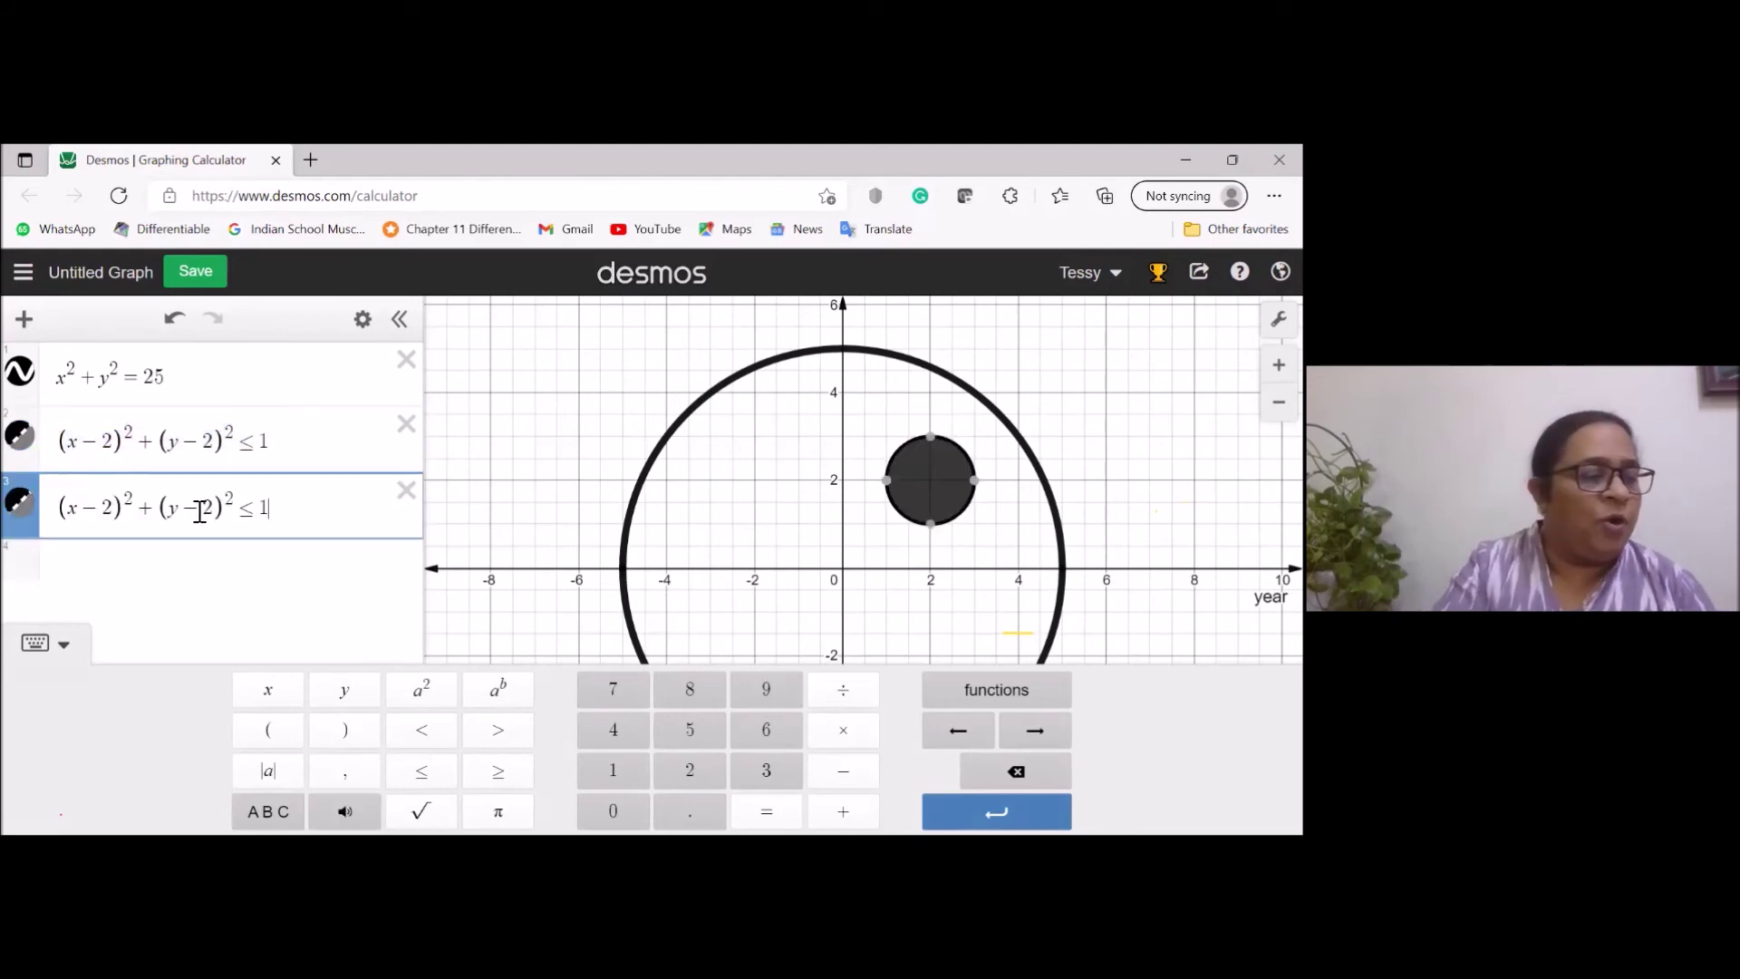
Mirror the duplicated region across the y-axis by changing its inequality to (x + 2)² + (y − 2)² ≤ 1.
left_click(103, 510)
key("BackSpace")
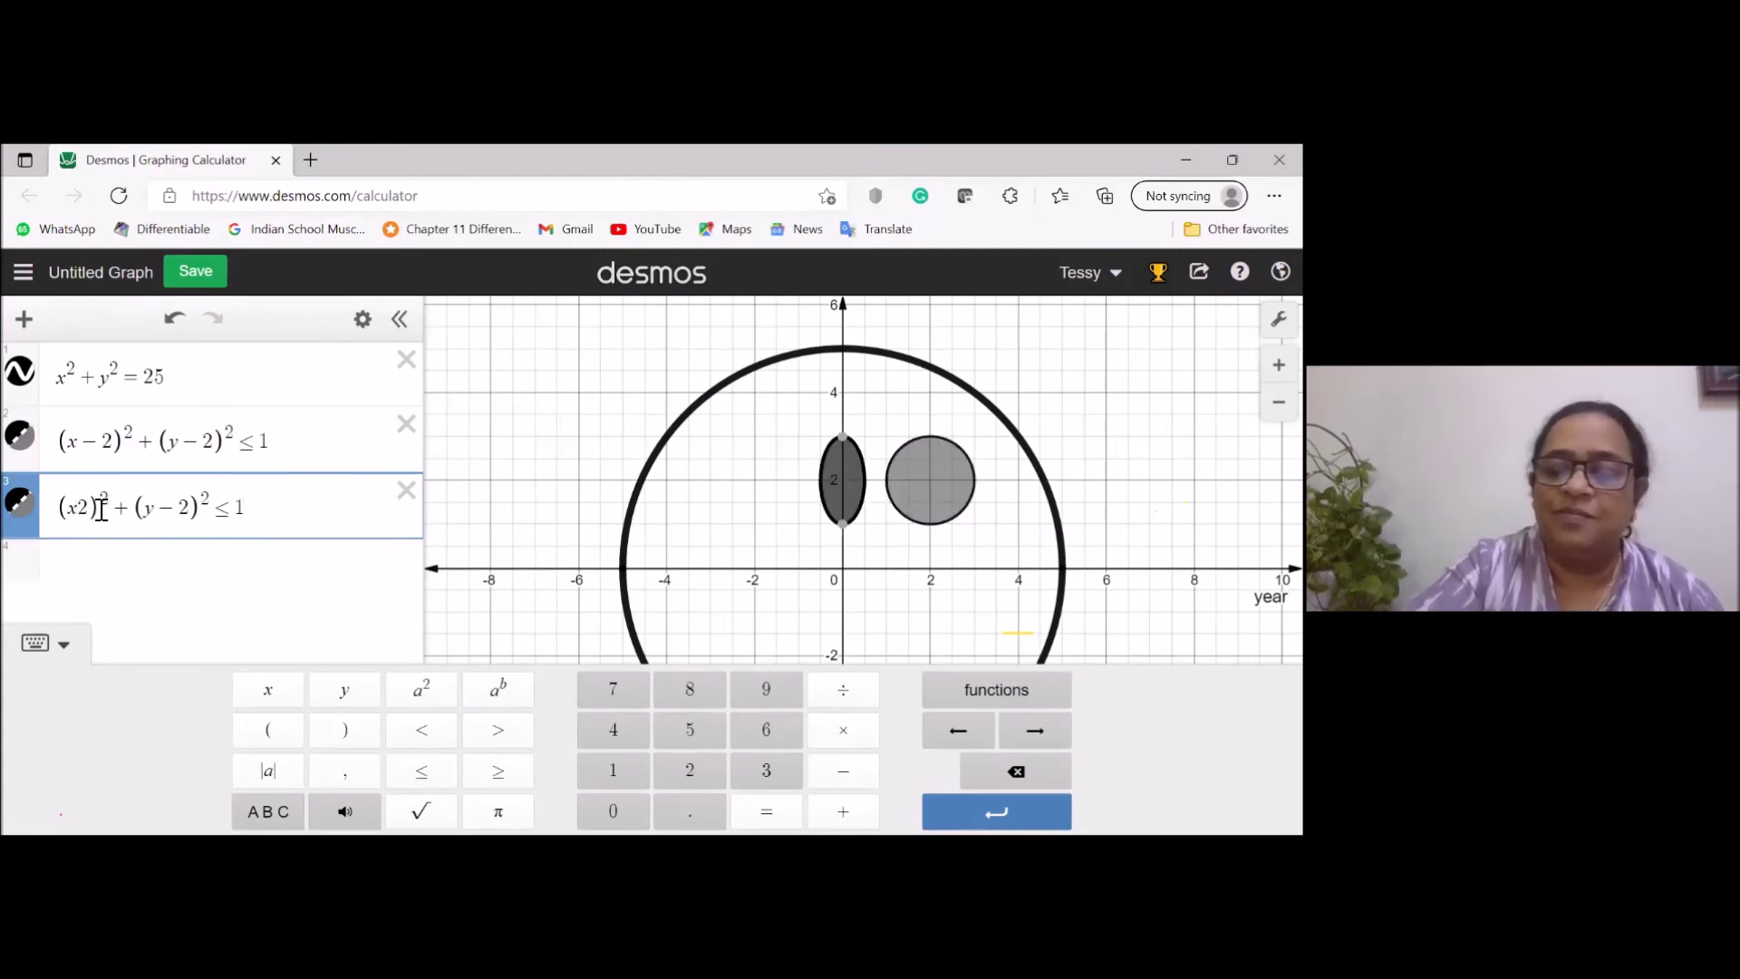
type("+")
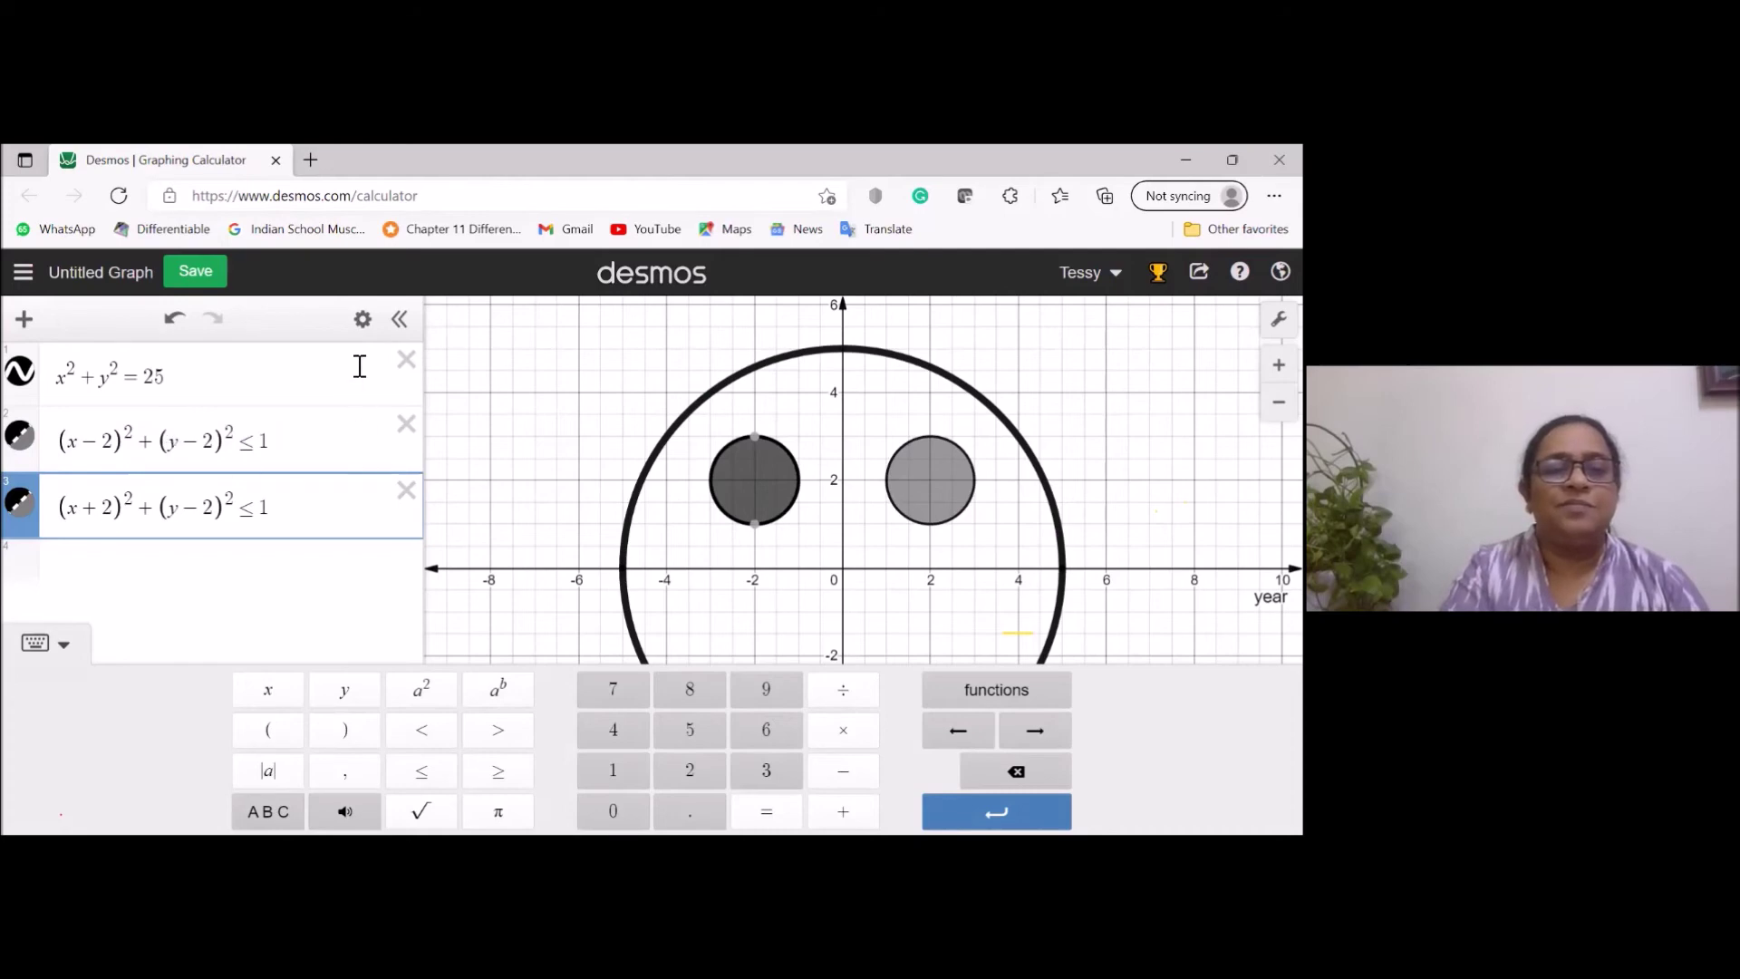
Set the outline thickness of the filled circle (x + 2)² + (y − 2)² ≤ 1 to 2.5.
left_click(362, 318)
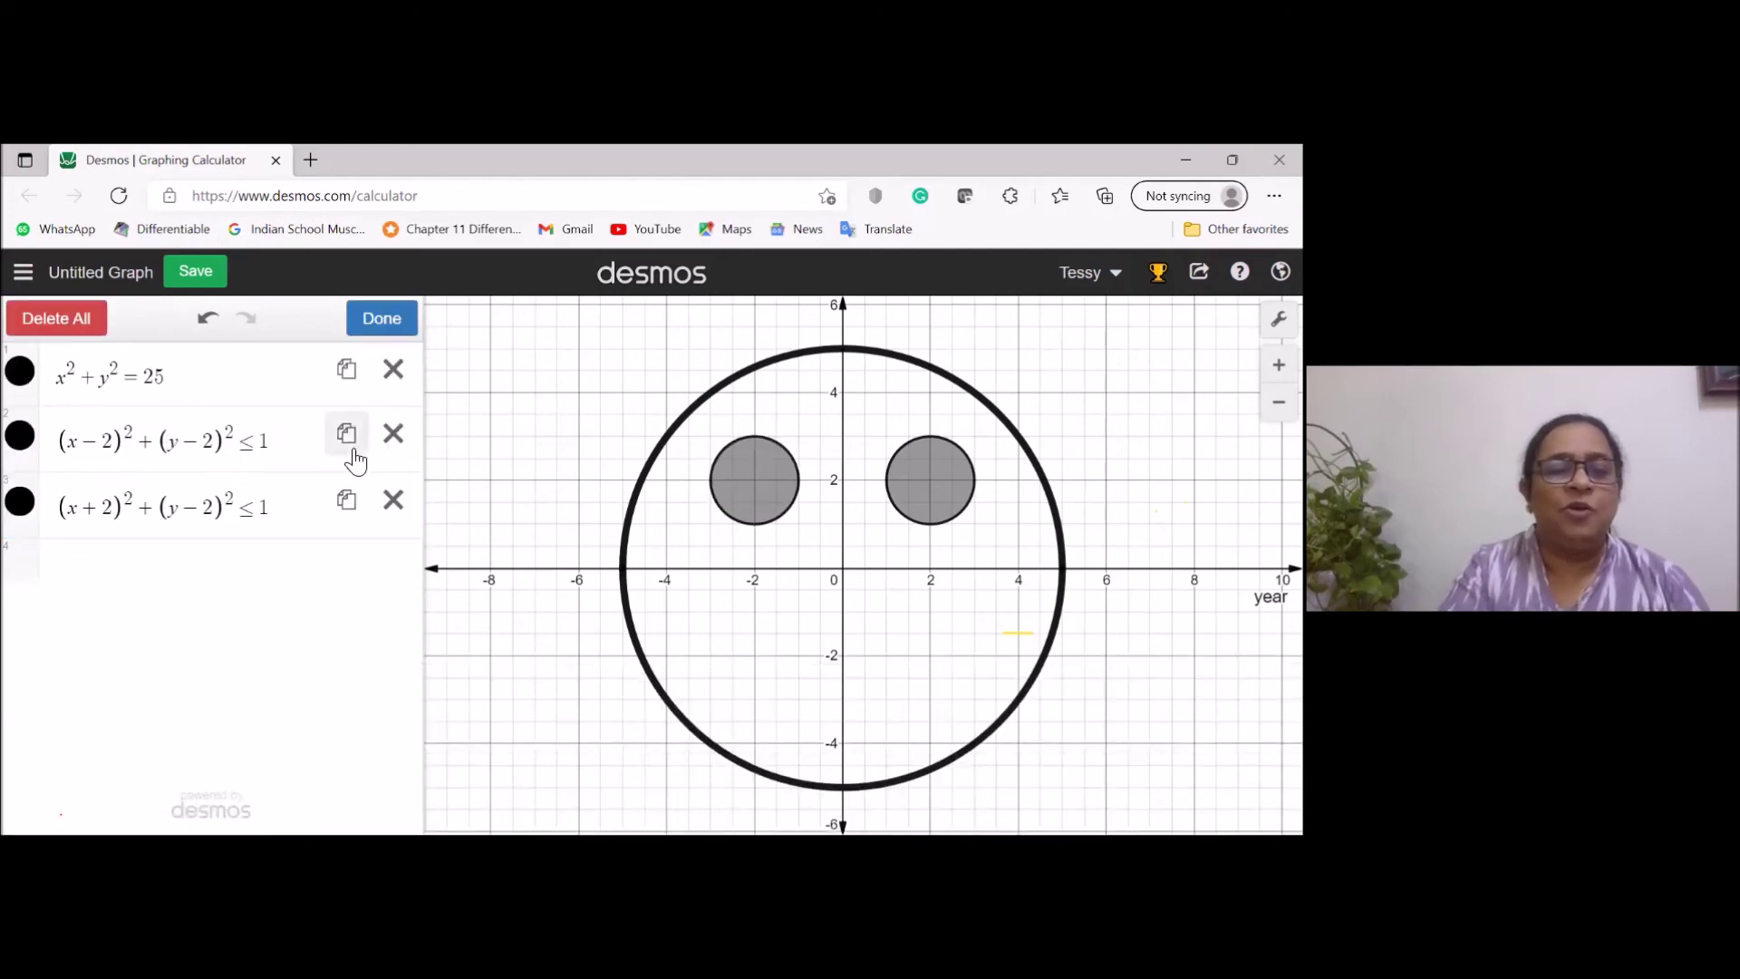
left_click(20, 509)
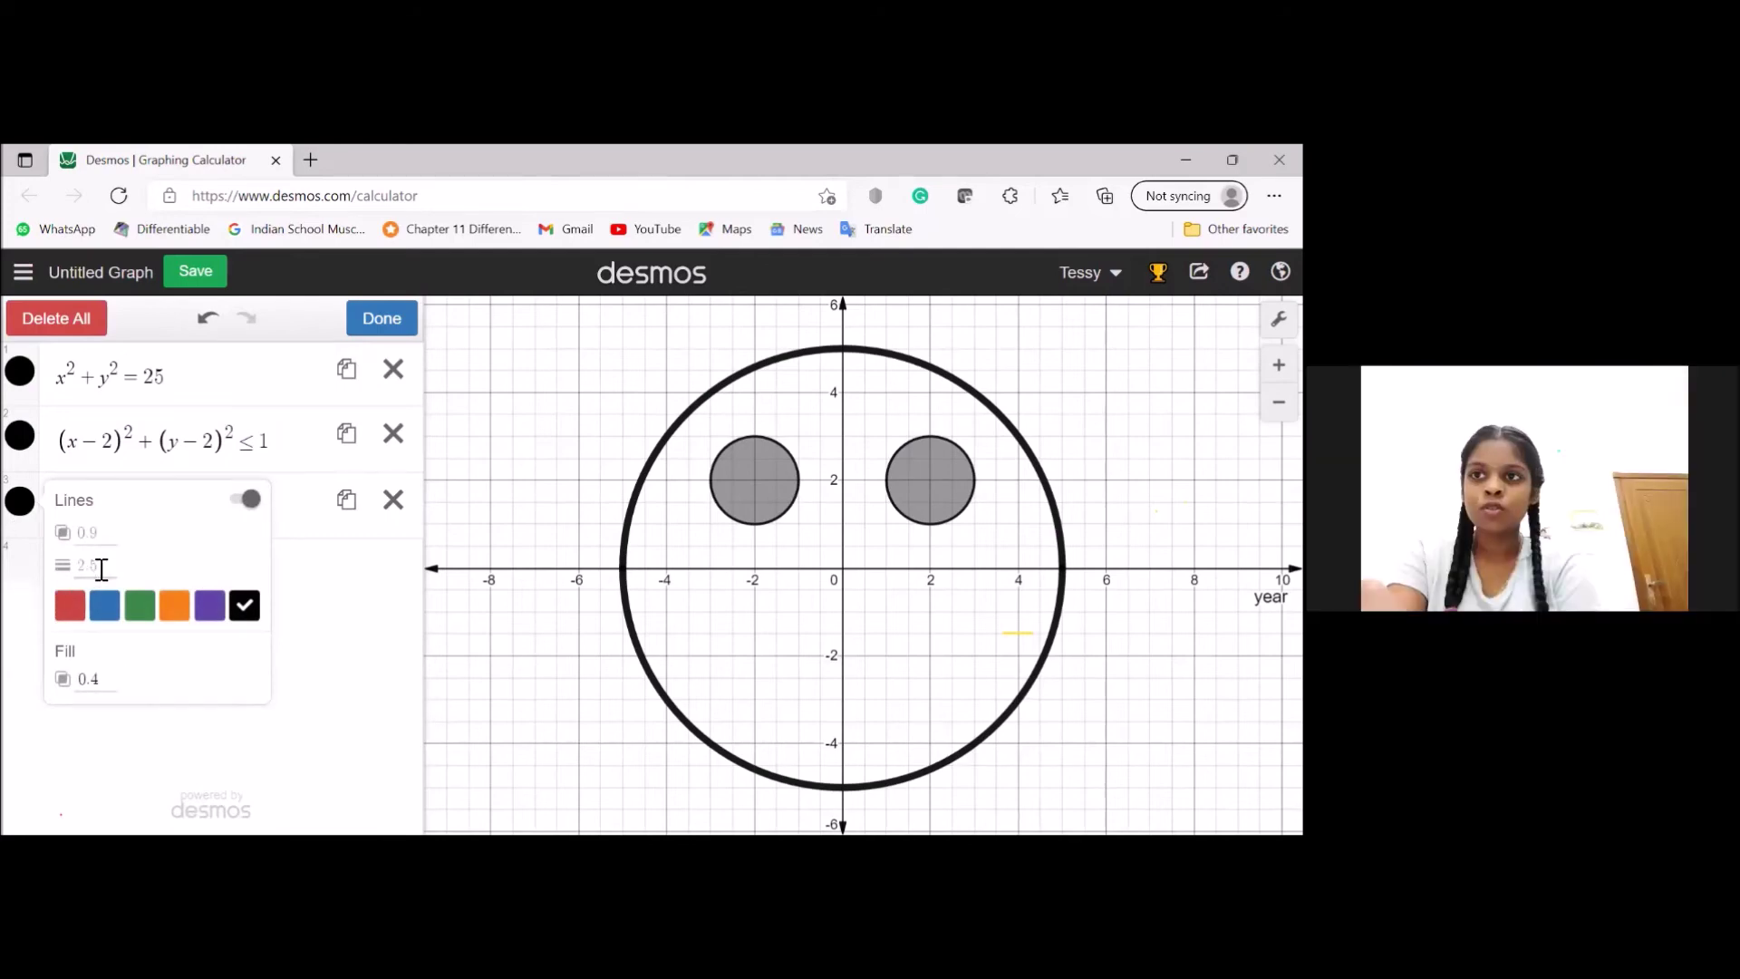
left_click(102, 567)
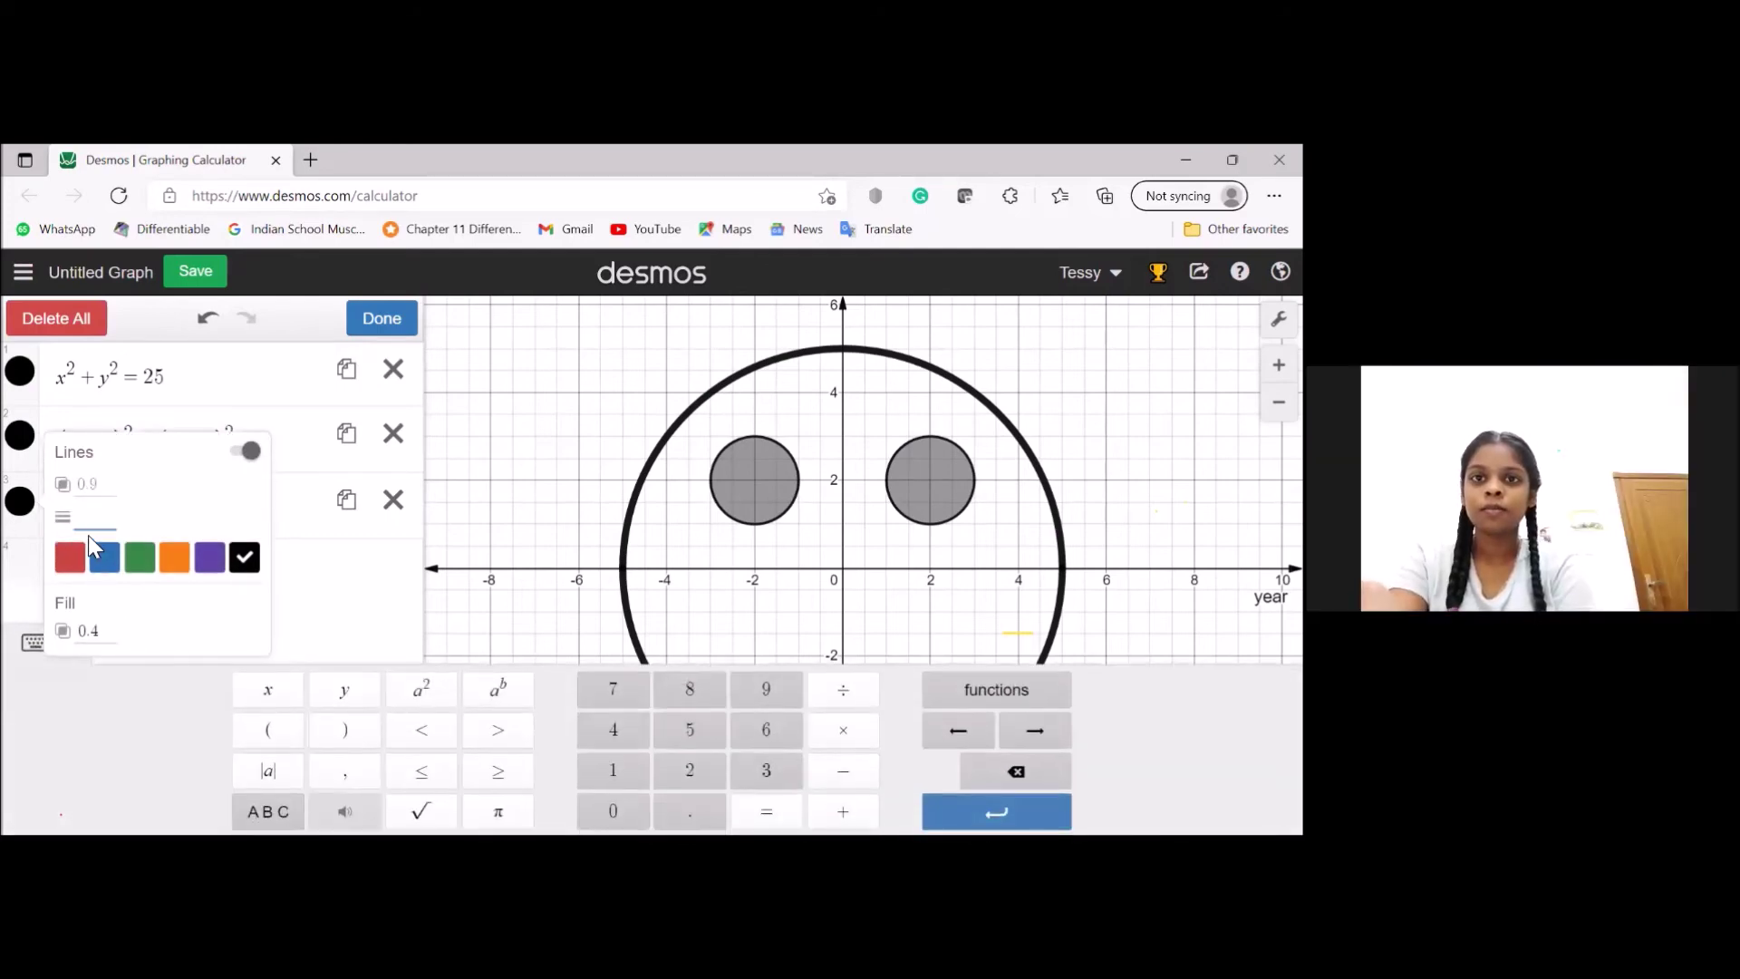
type("2.5")
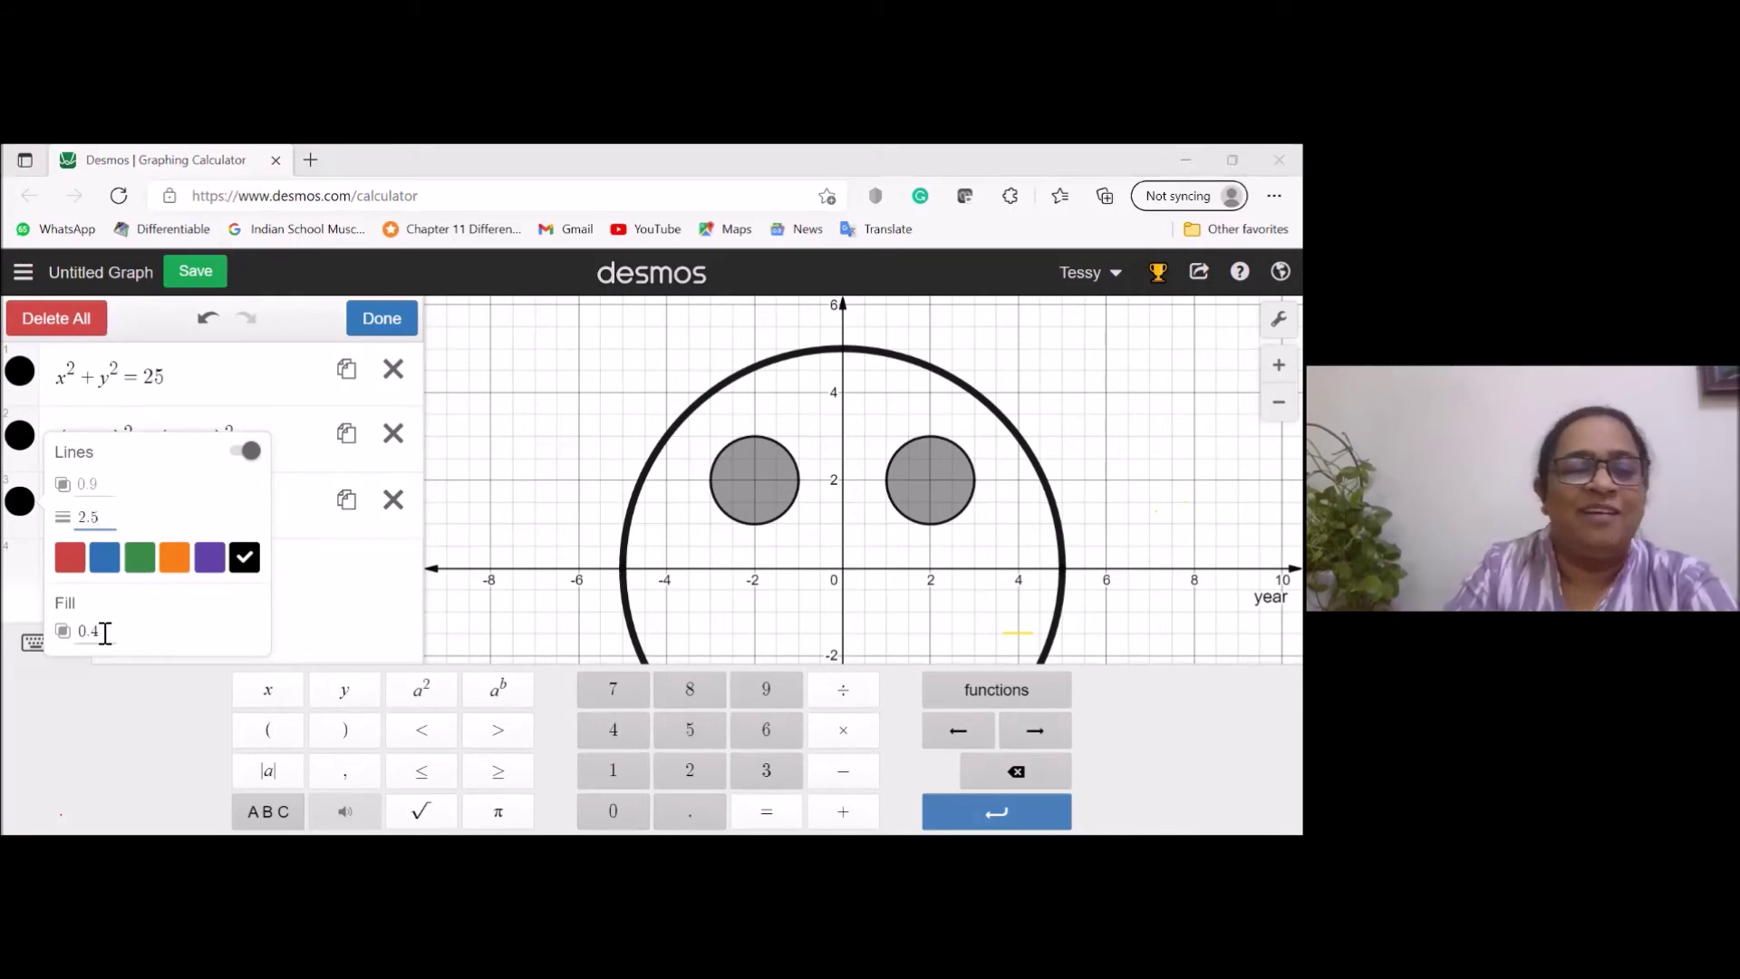
left_click(381, 318)
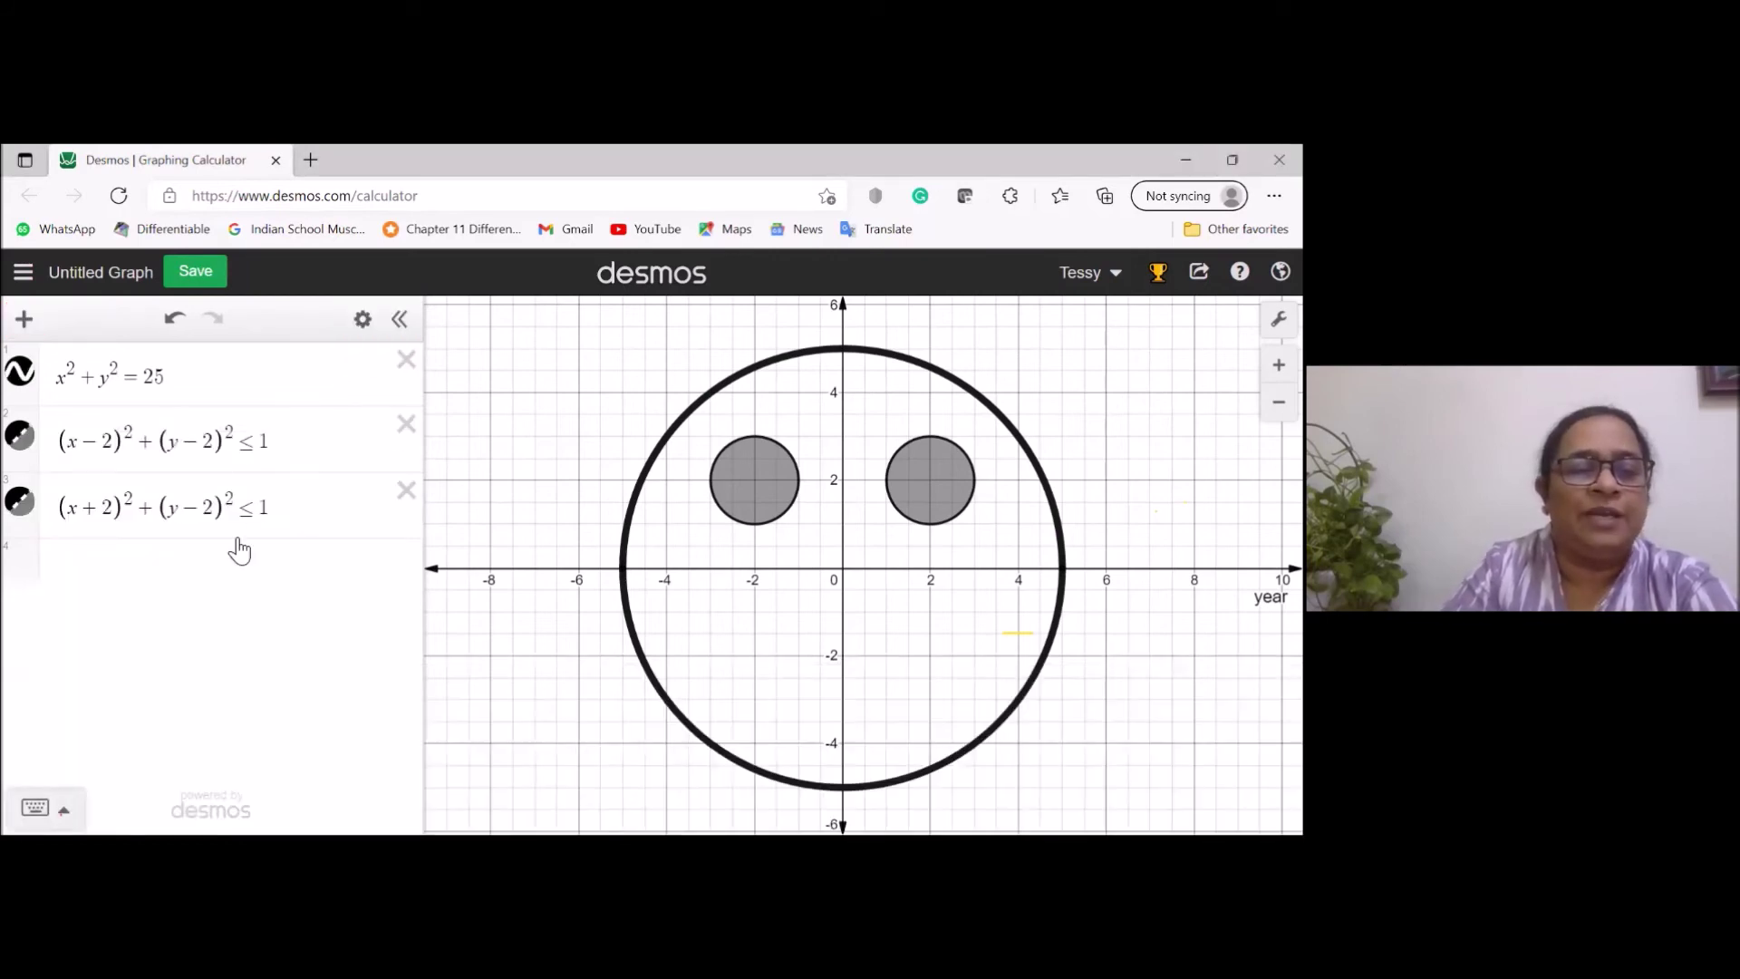
Add the parabola y = (1/4)x² − 3 as a fourth expression for the face's mouth.
left_click(81, 569)
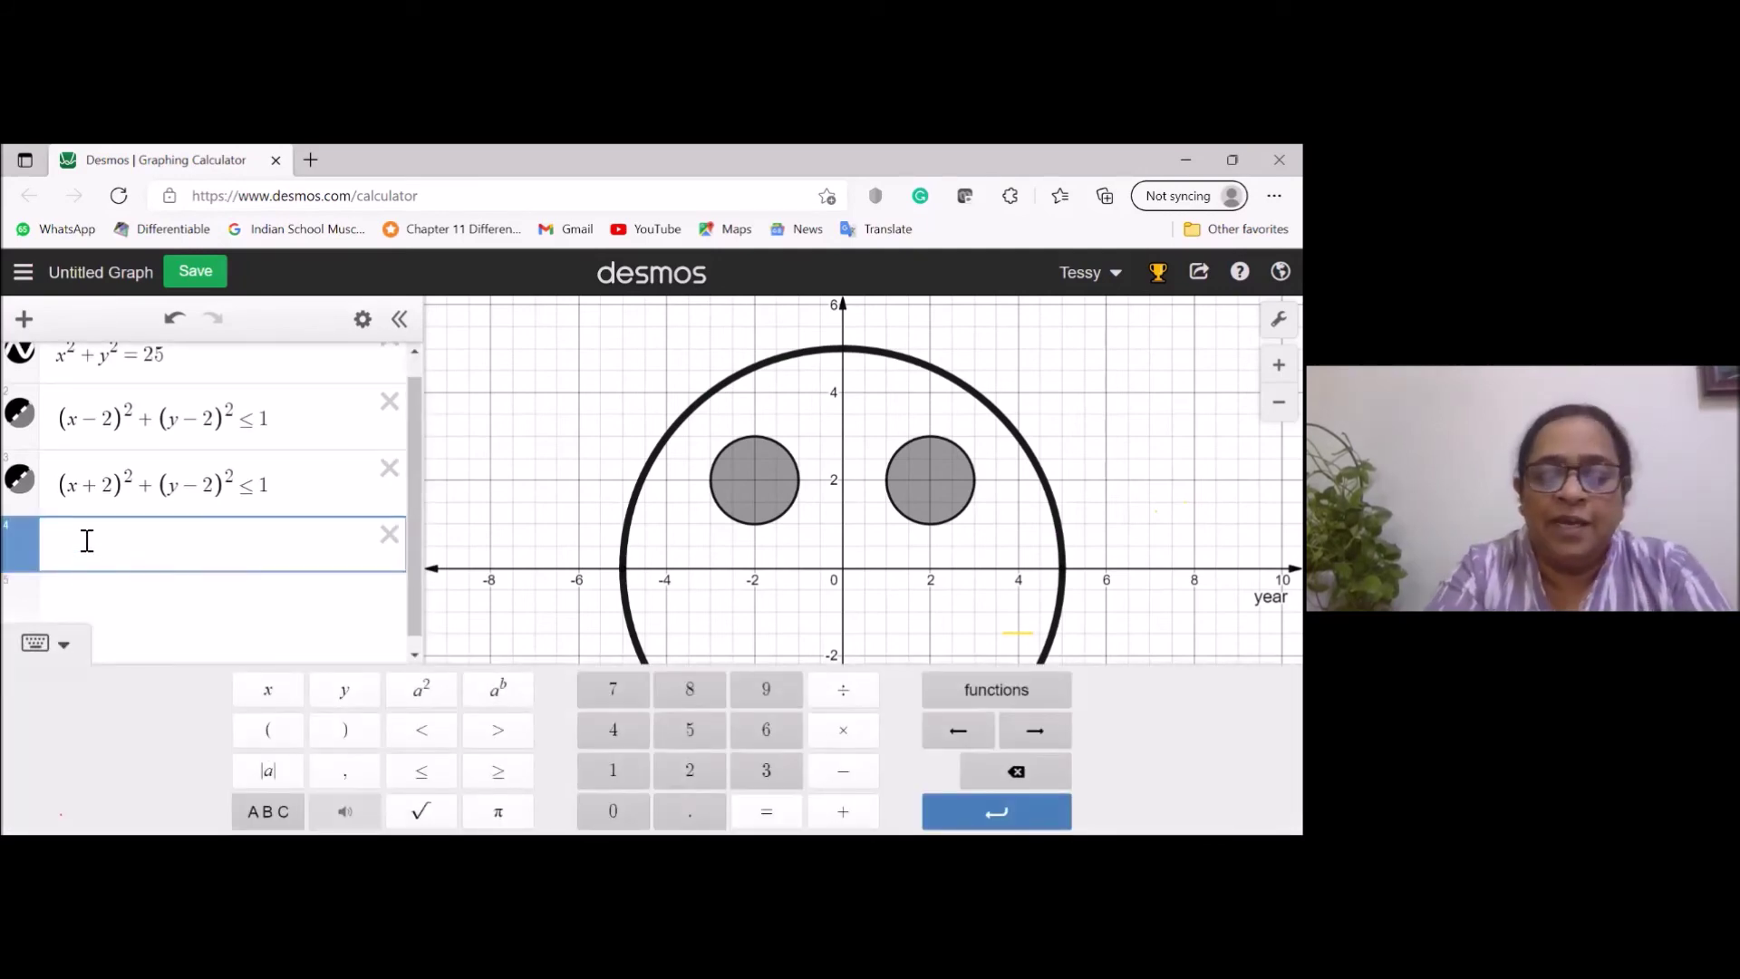
type("y")
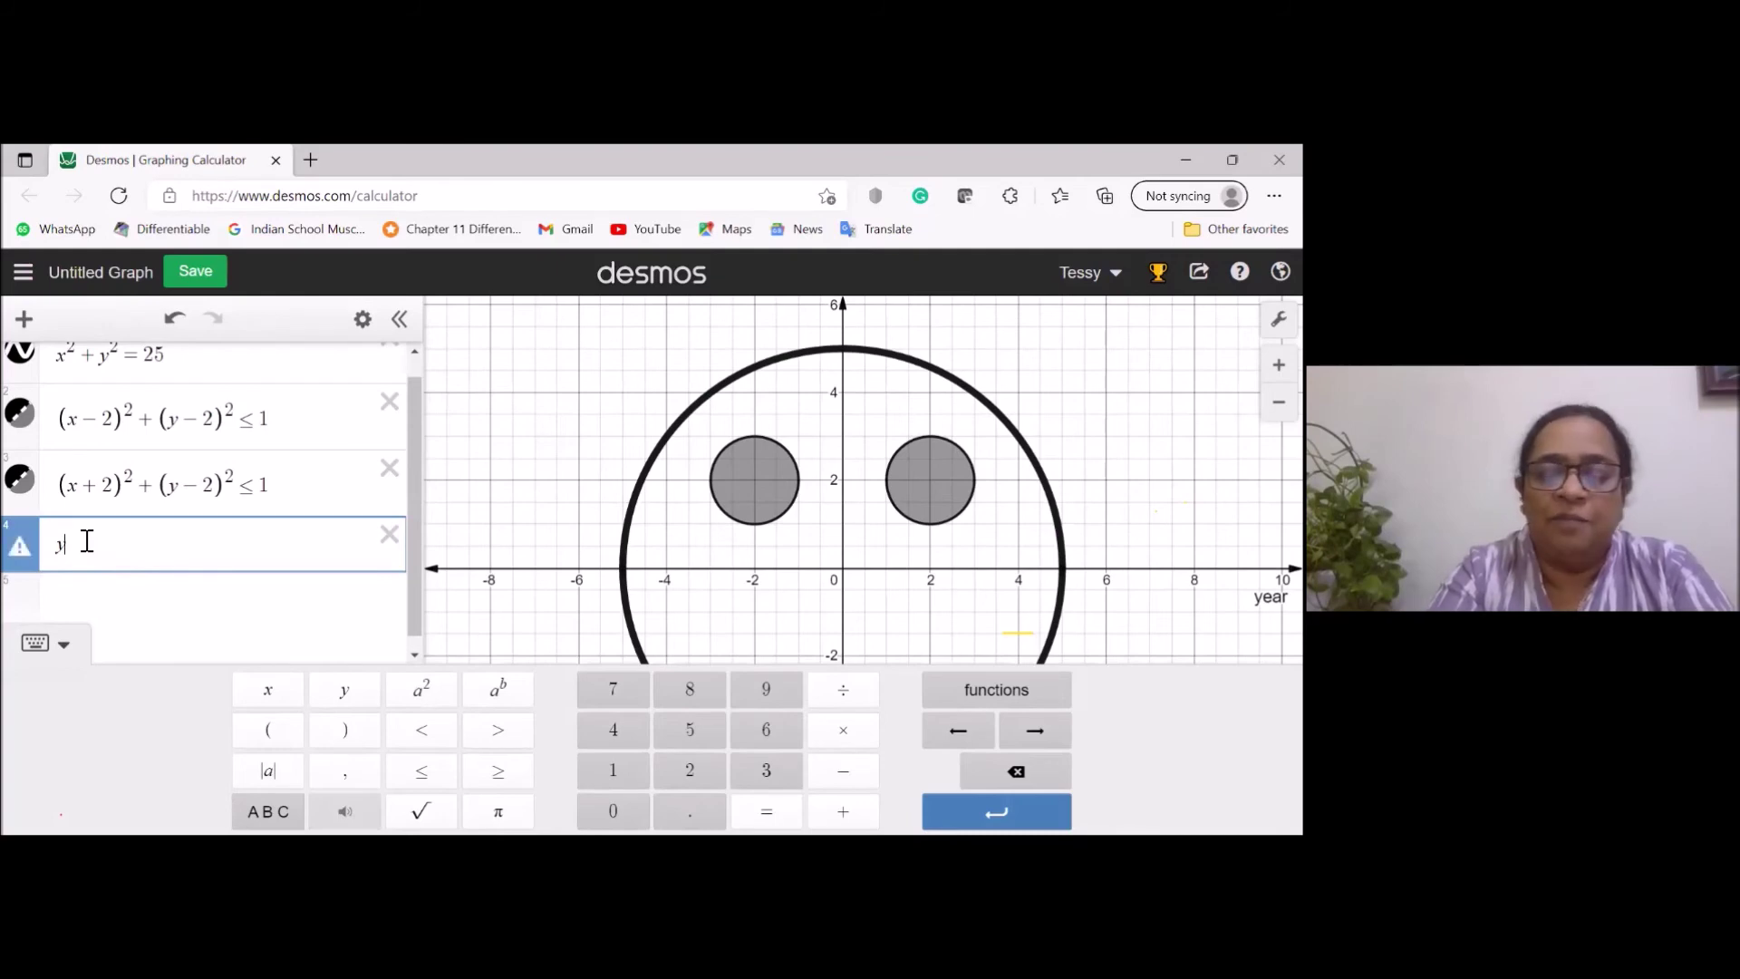
type("=")
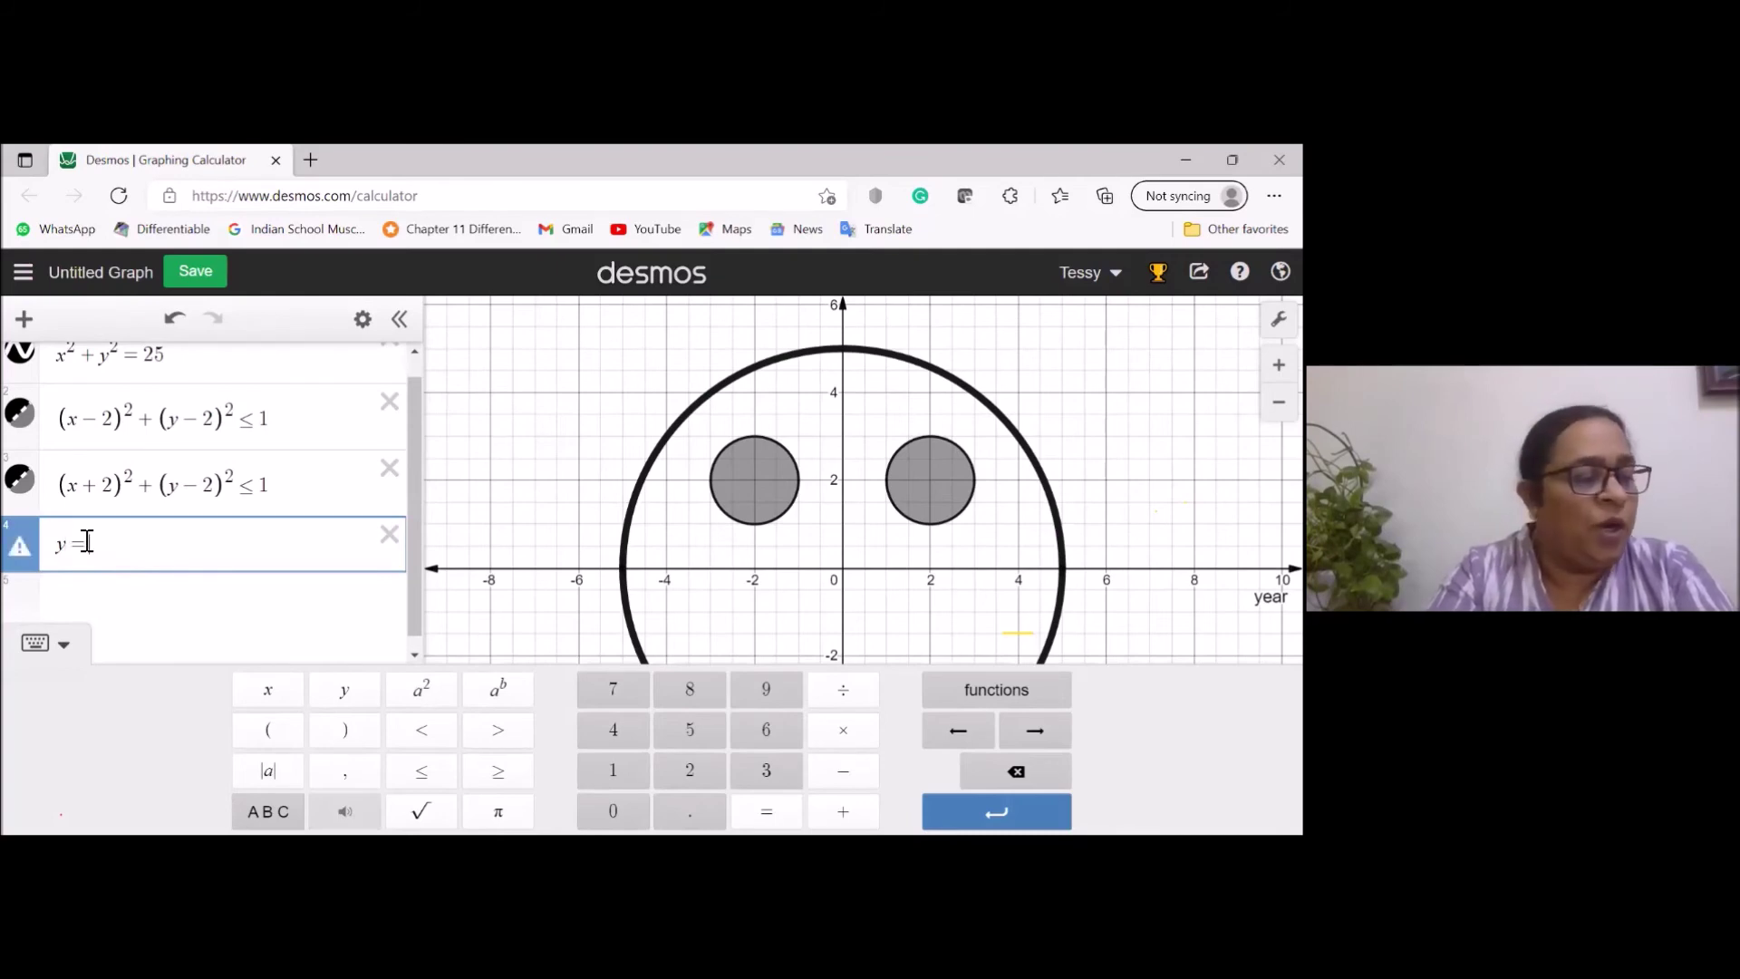
type("1/")
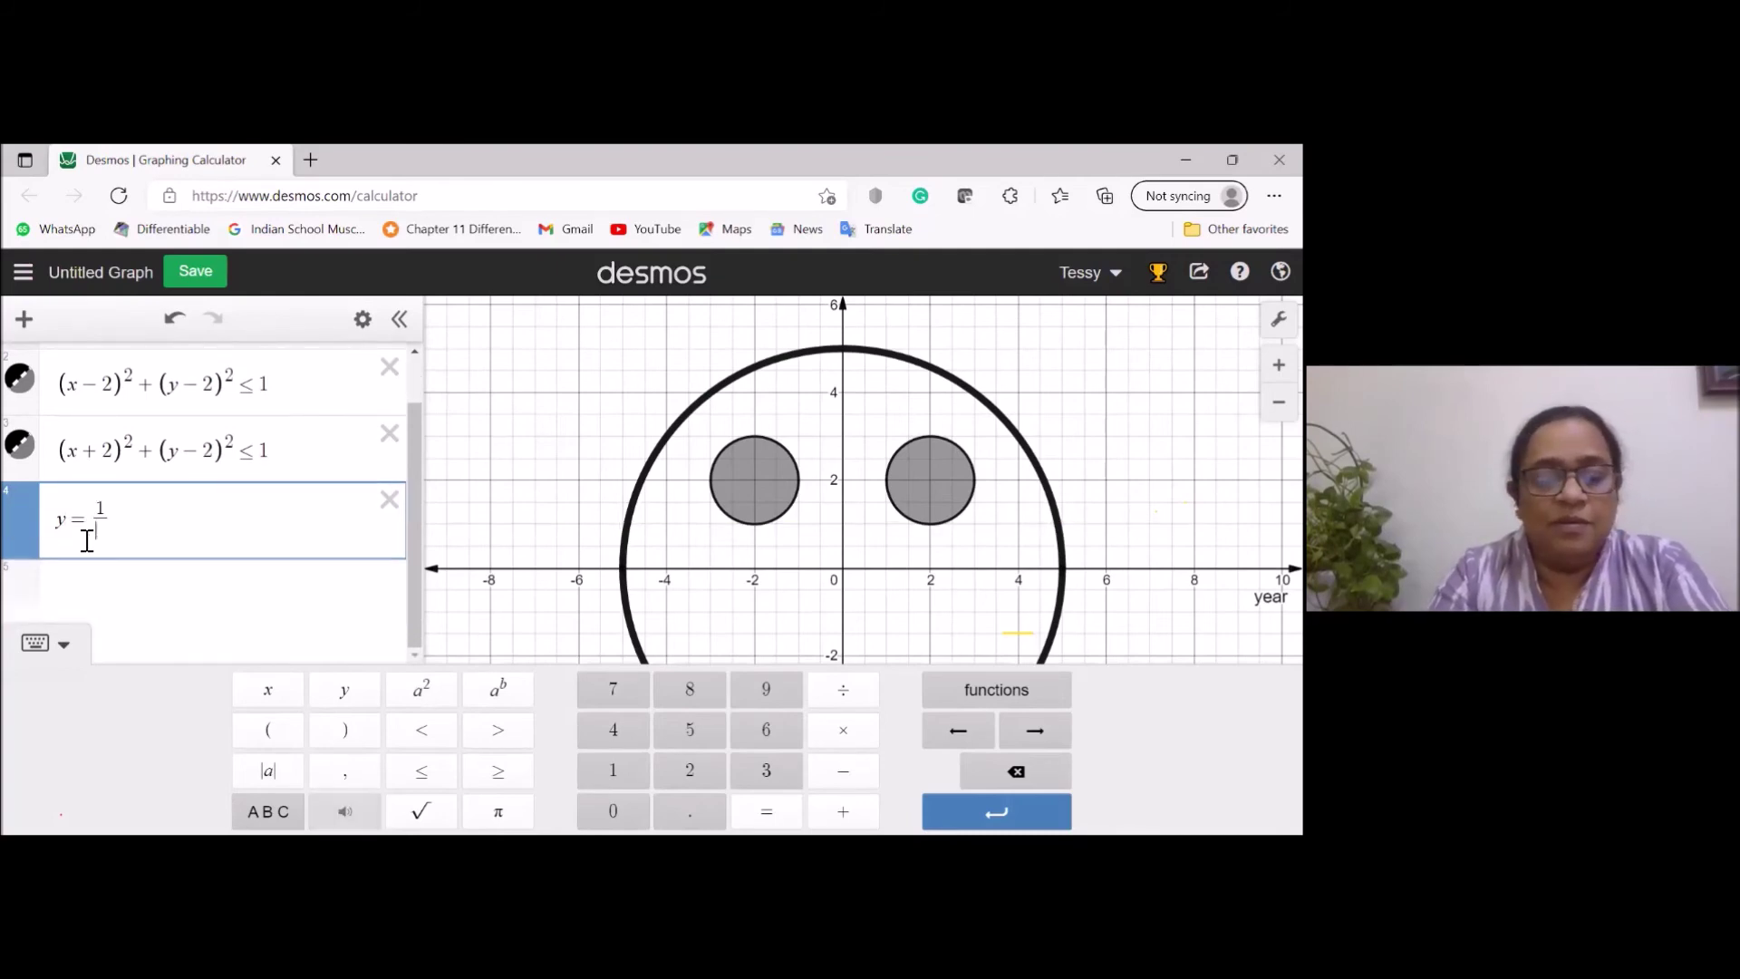
type("4")
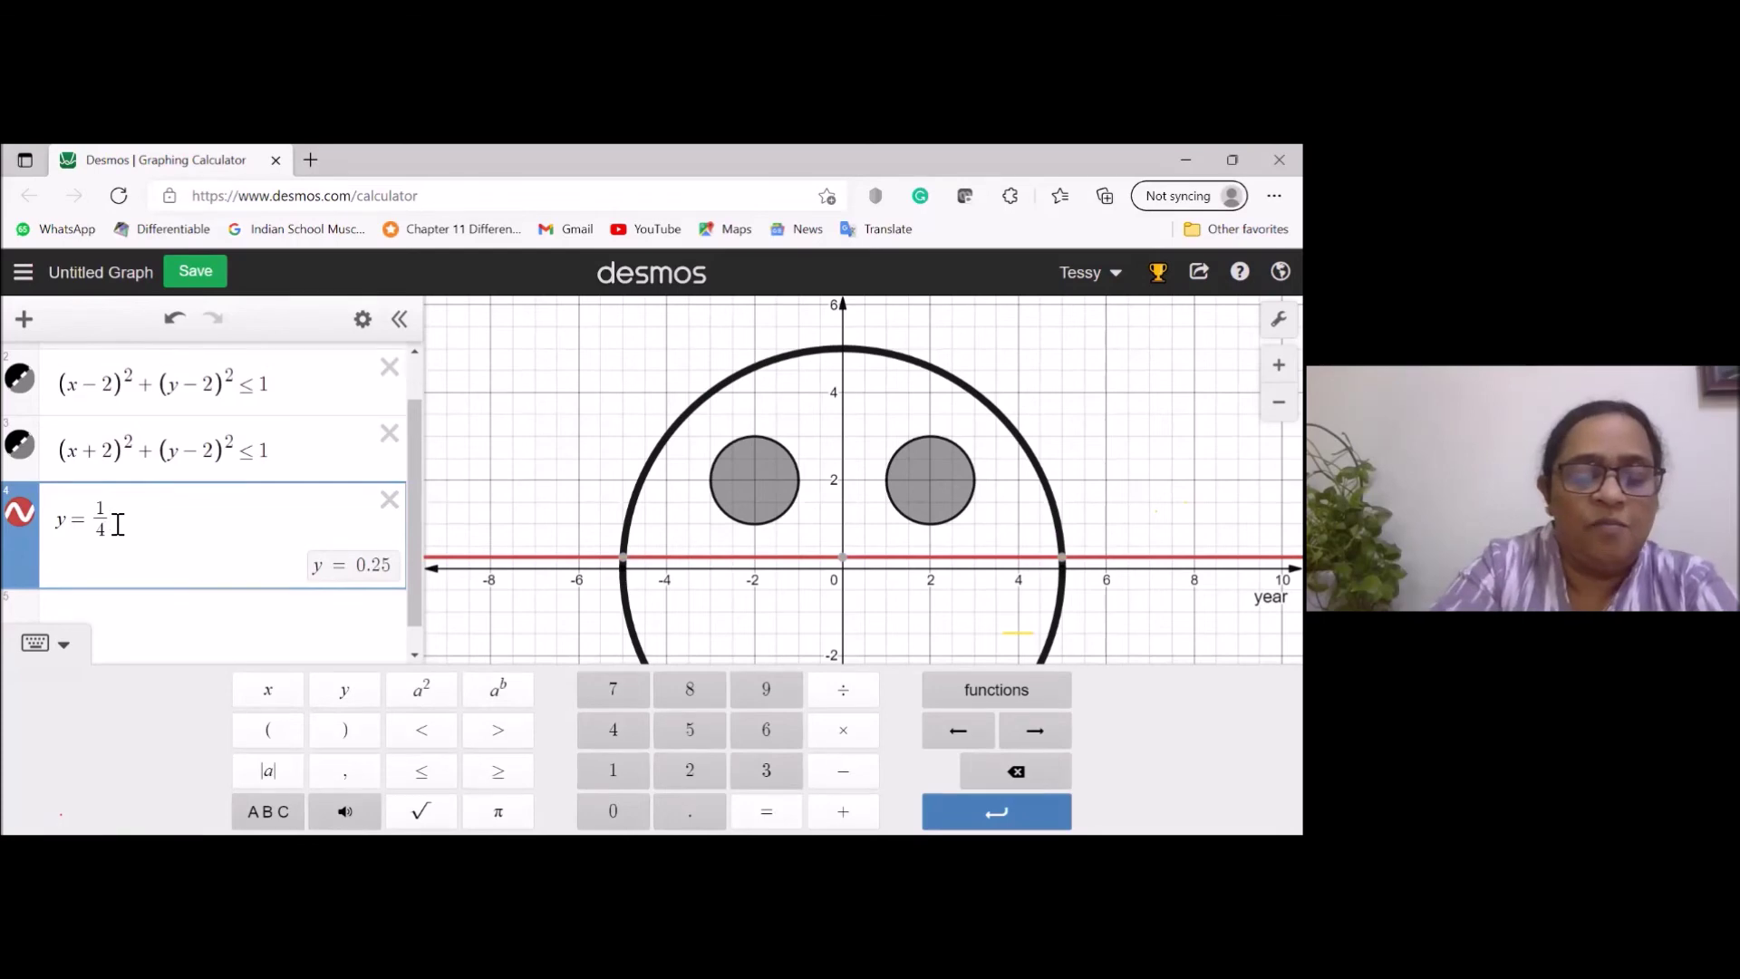
type("x")
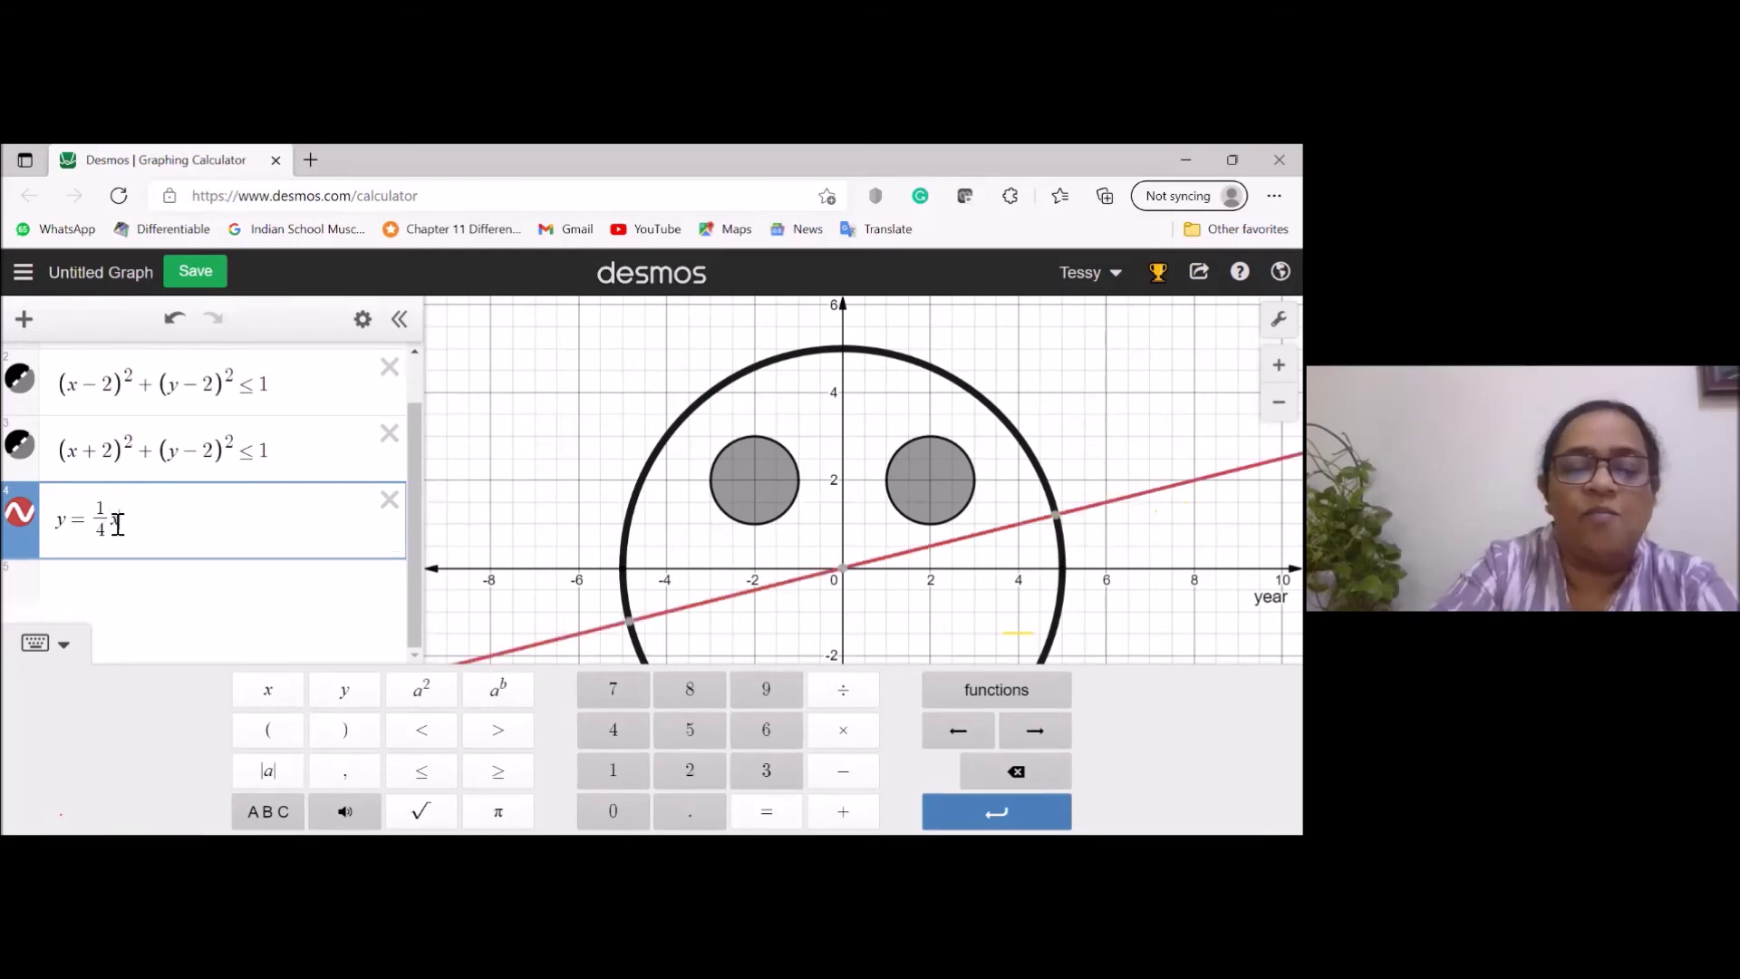
left_click(429, 692)
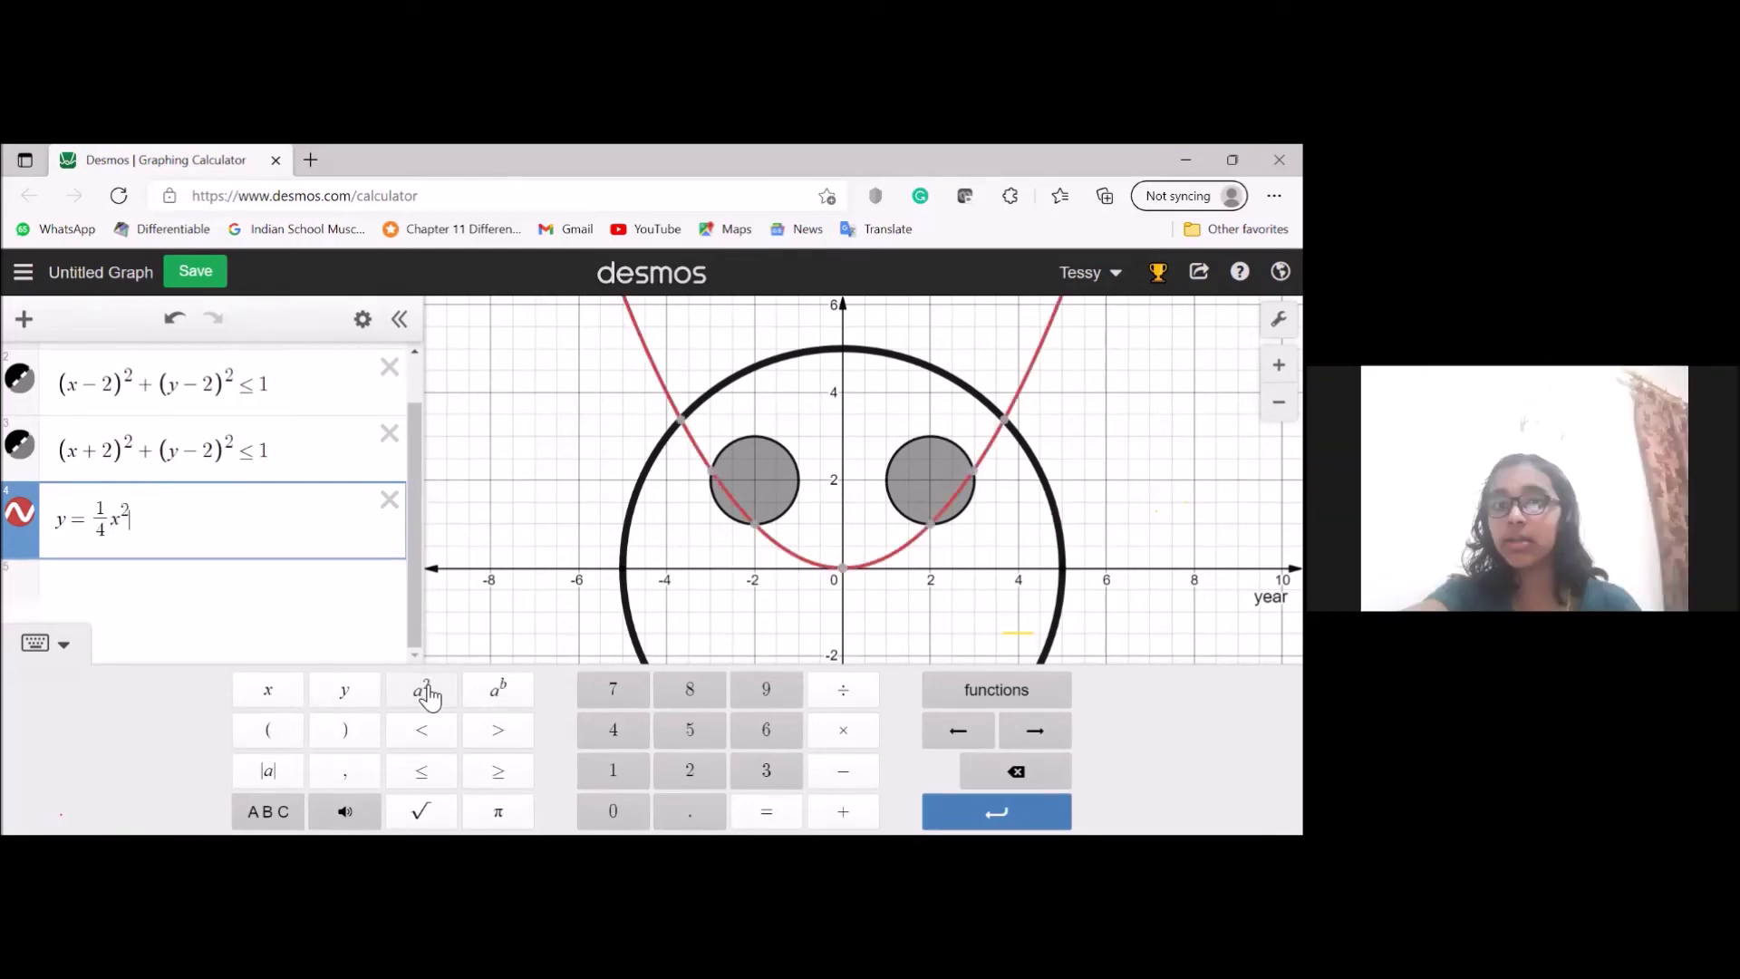
type("-3")
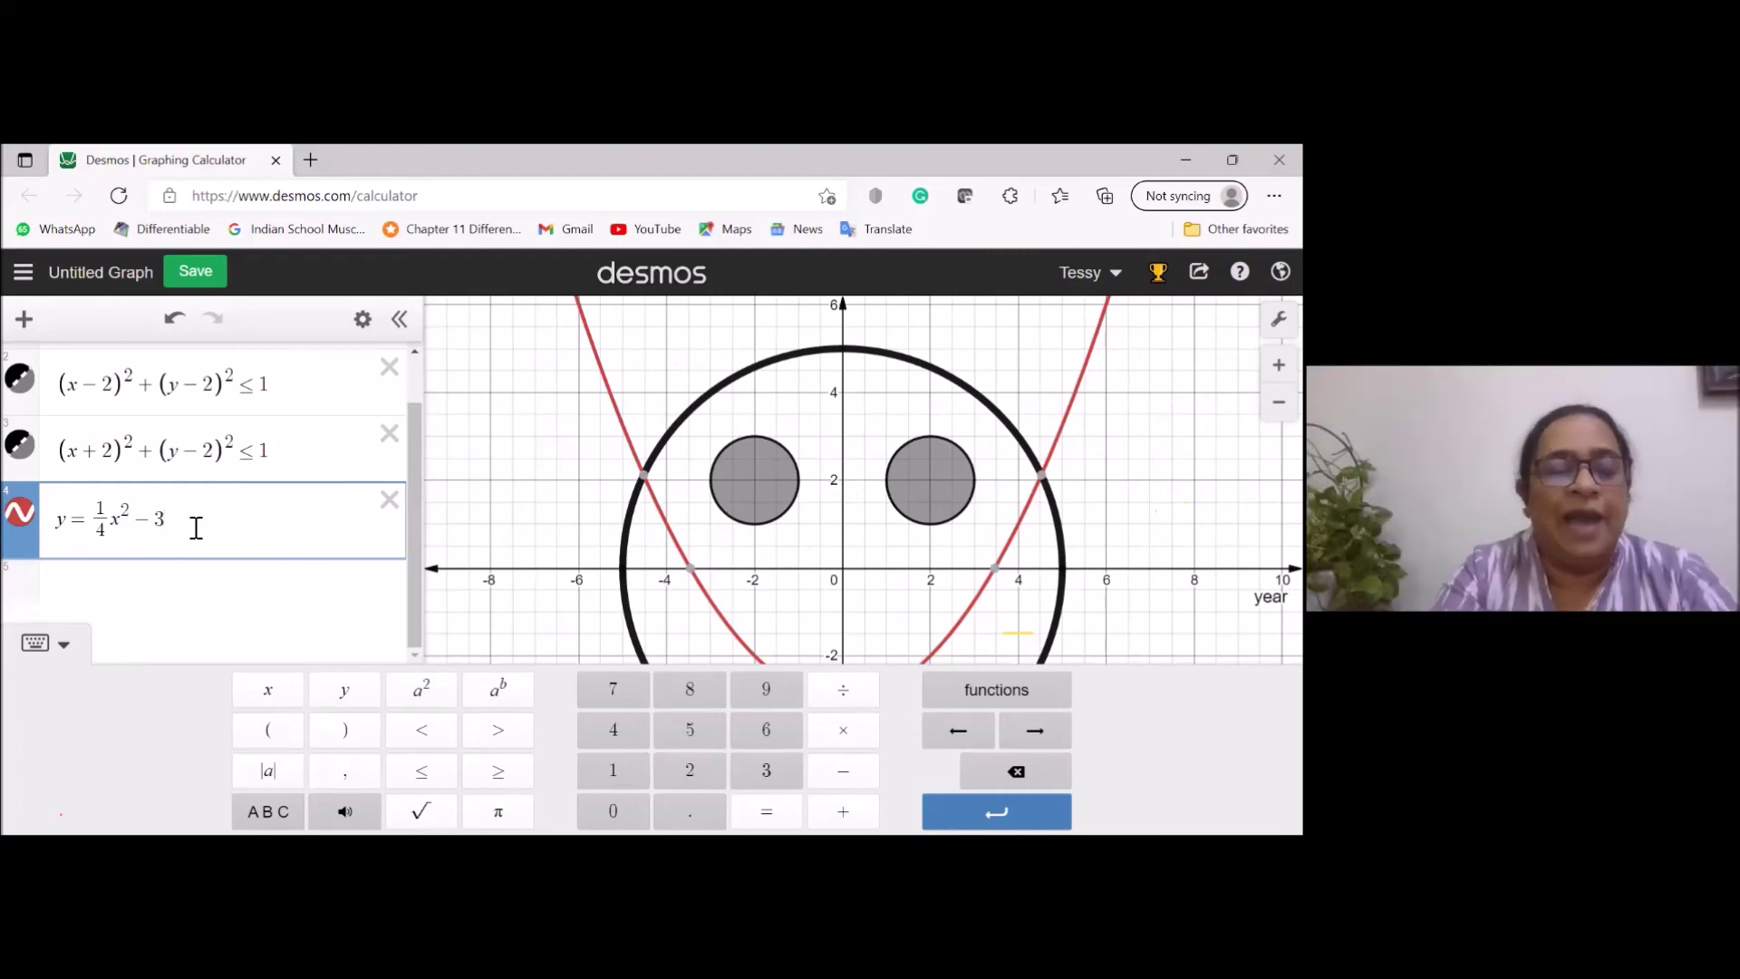
Limit the mouth parabola to the part below the x-axis with the restriction {y < 0}.
type("{")
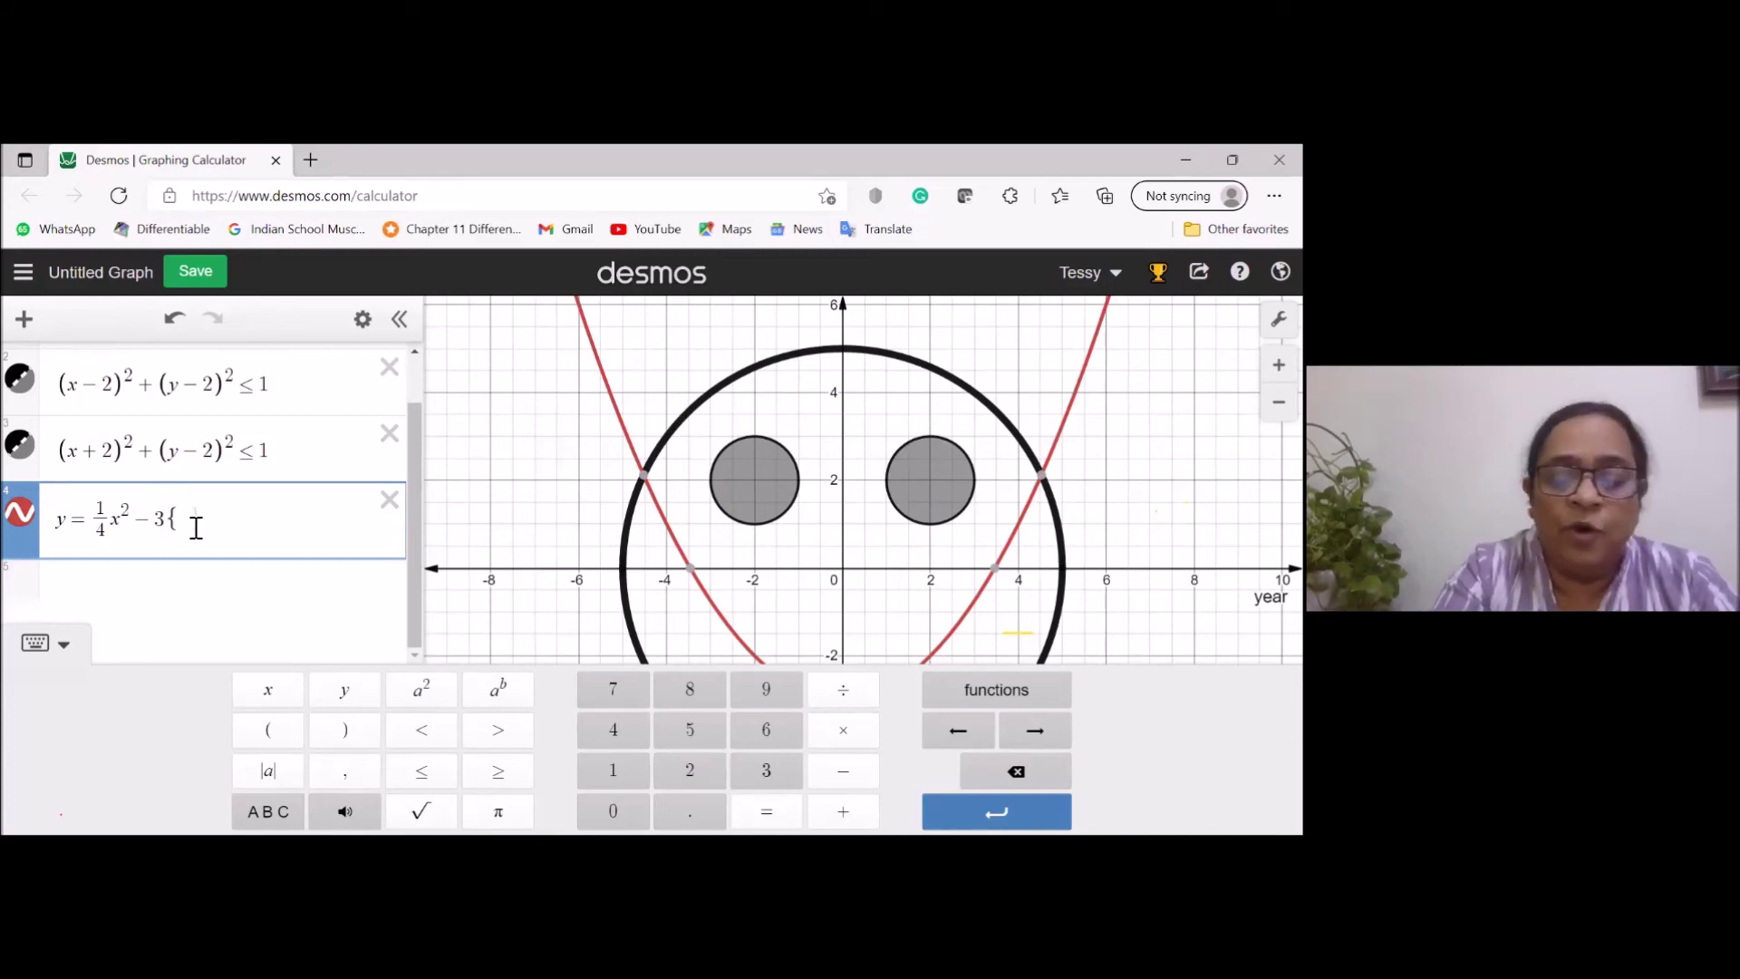
type("y")
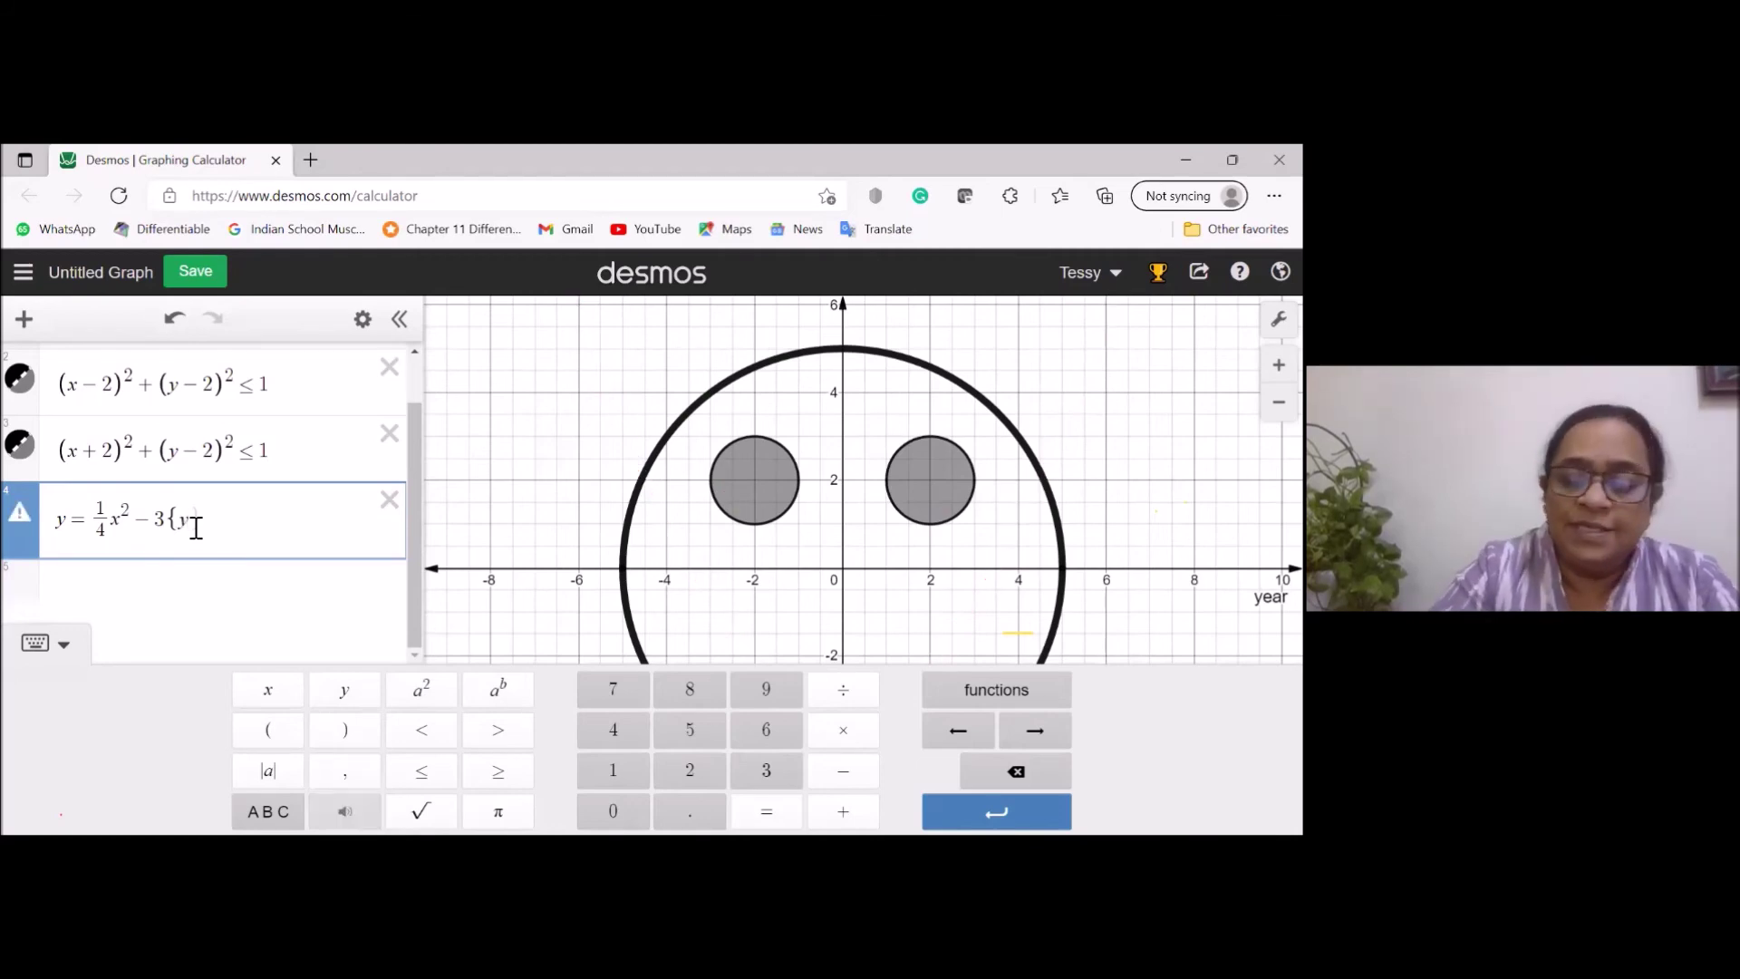
type("<0")
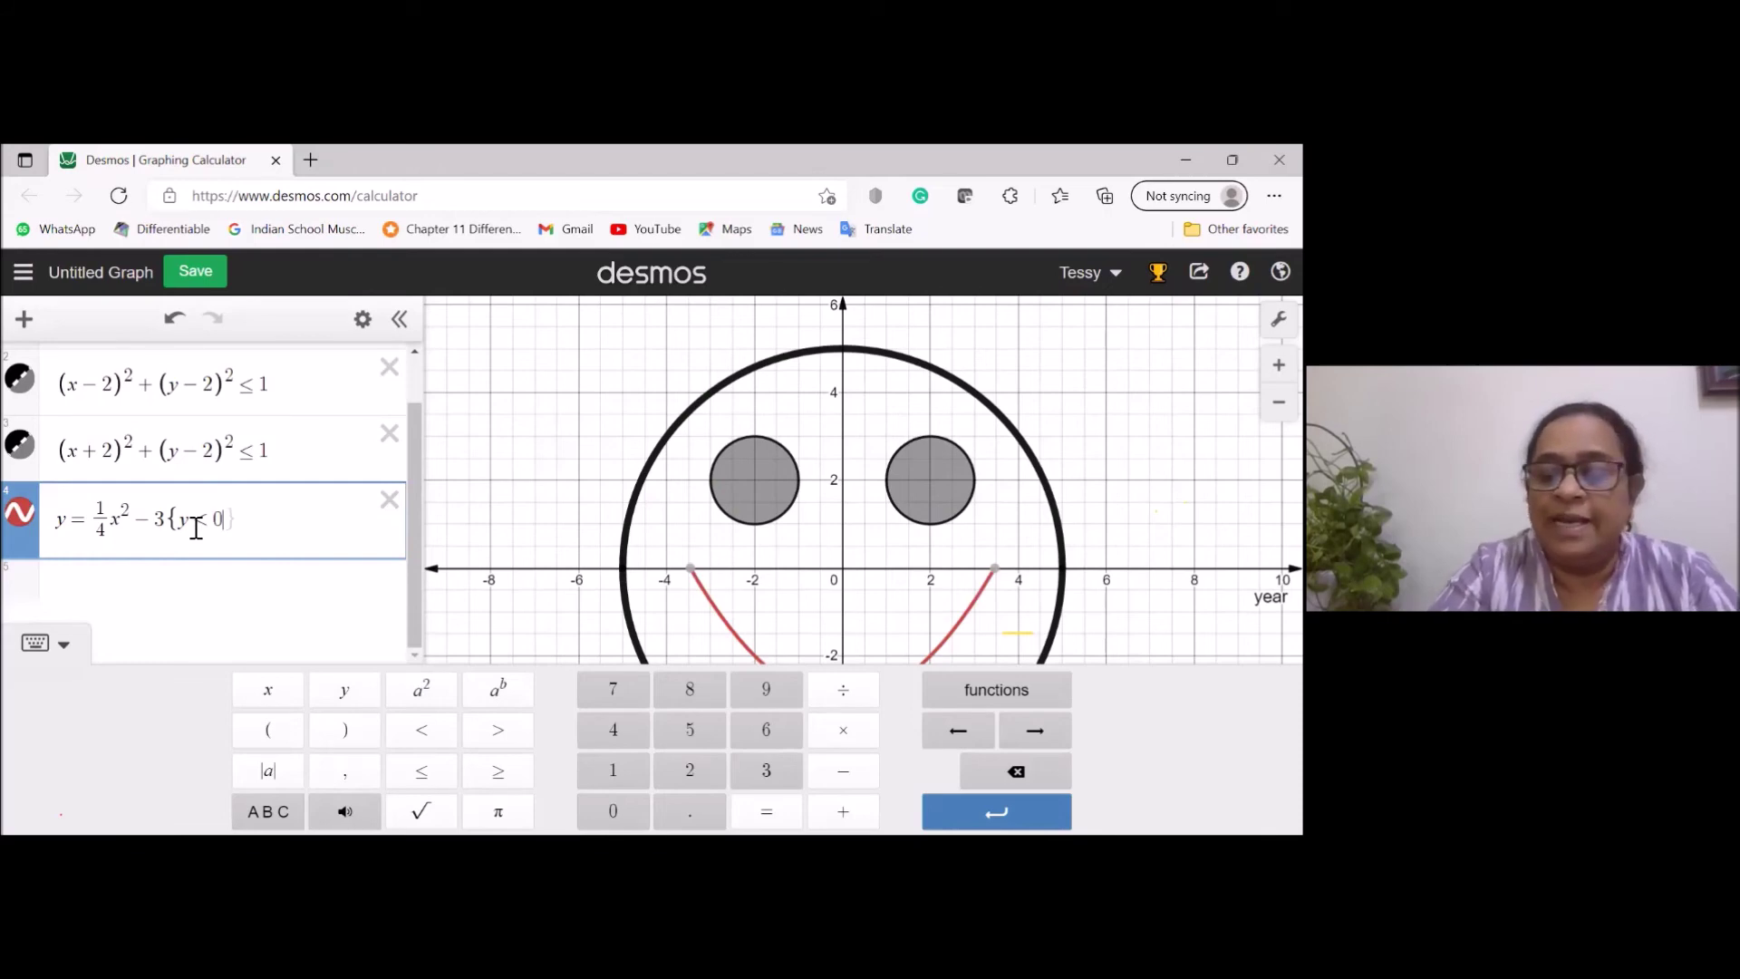
type("}")
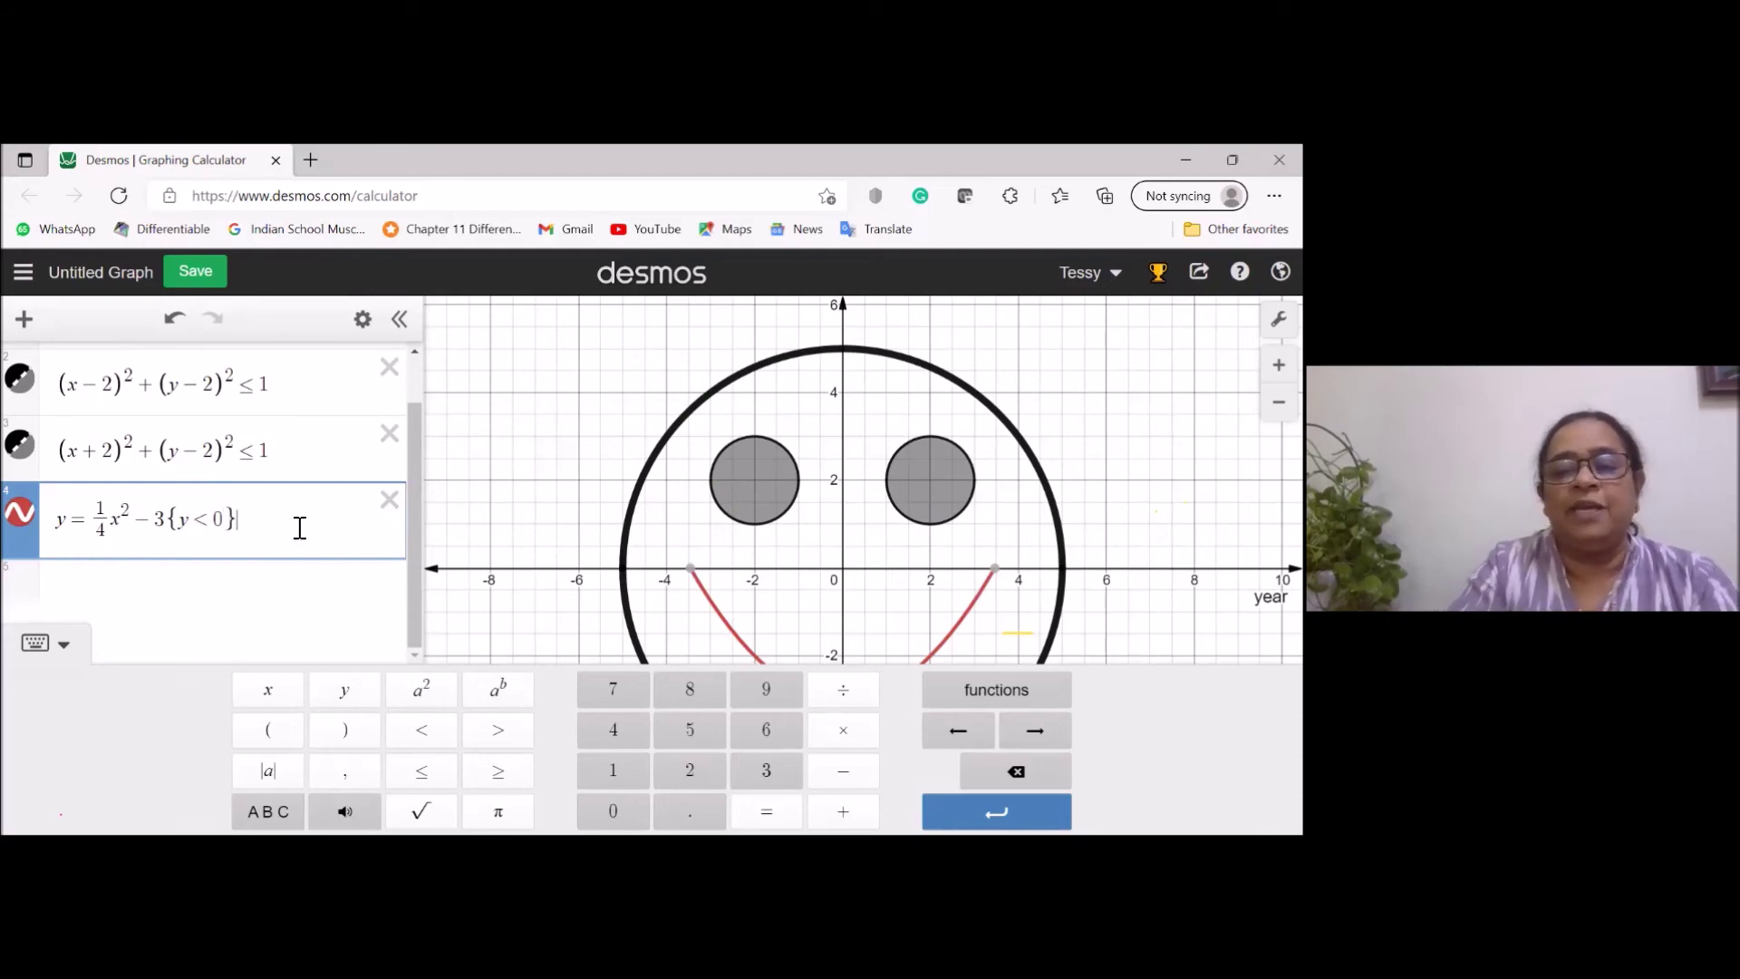
left_click(391, 631)
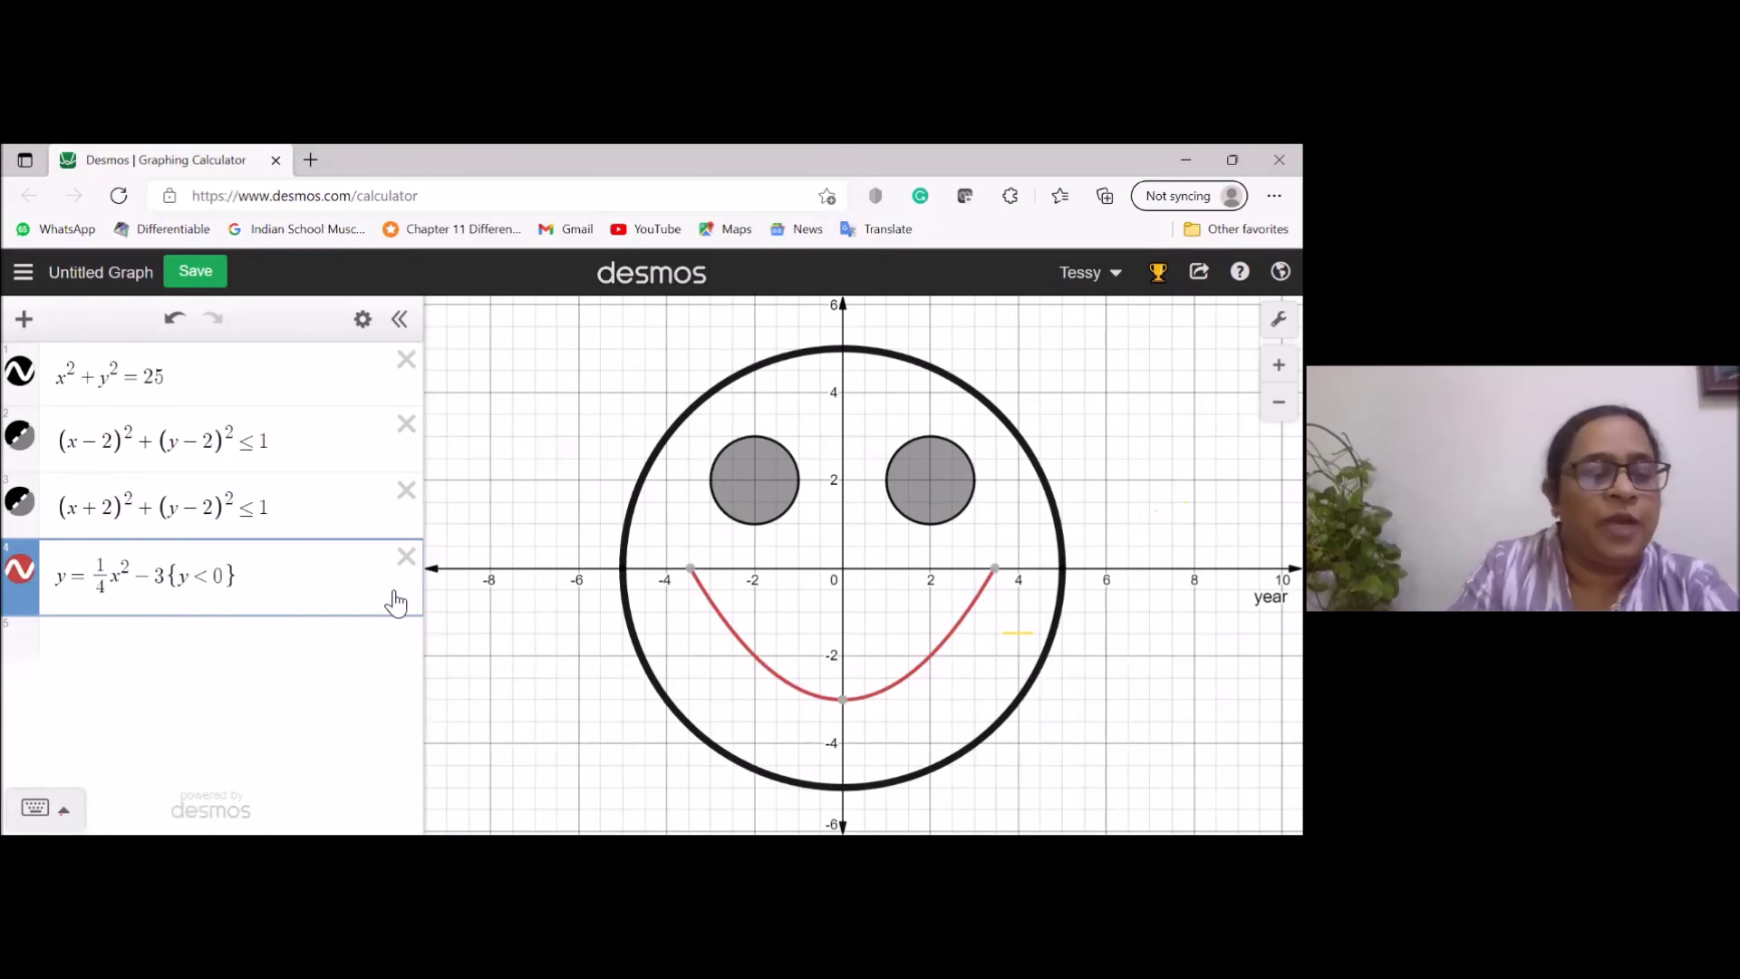
Add a fifth expression below the mouth parabola with the equation y = (x + 0)² + a.
left_click(260, 582)
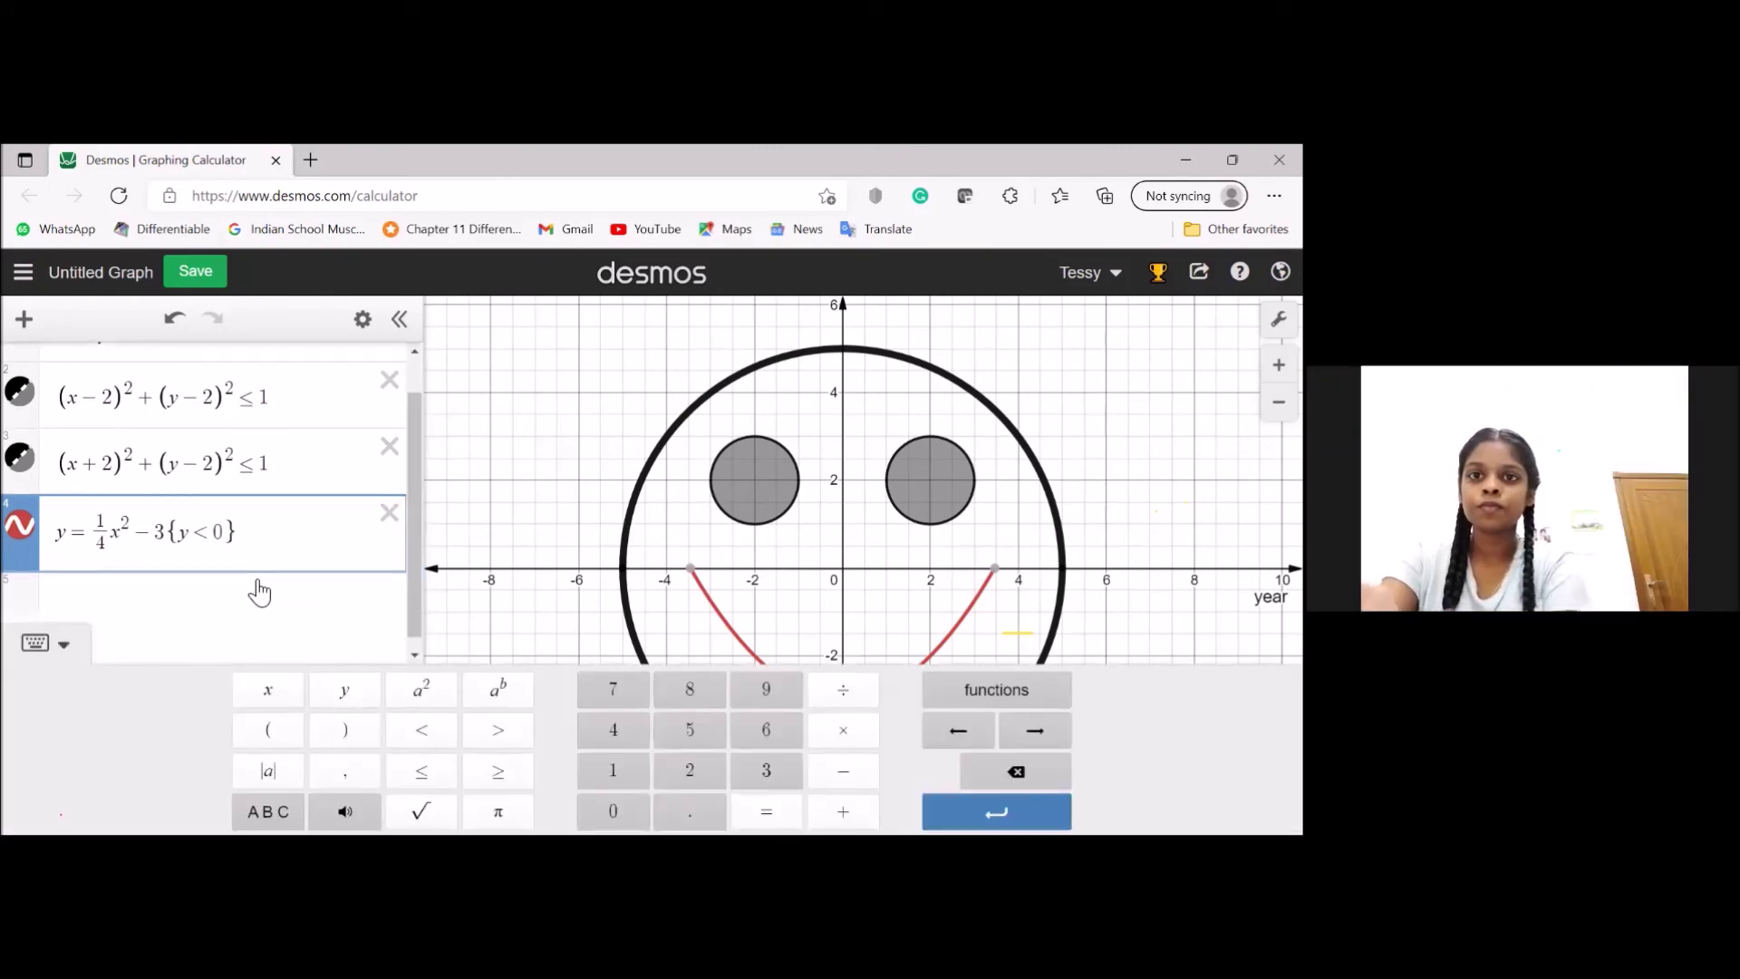
key("Return")
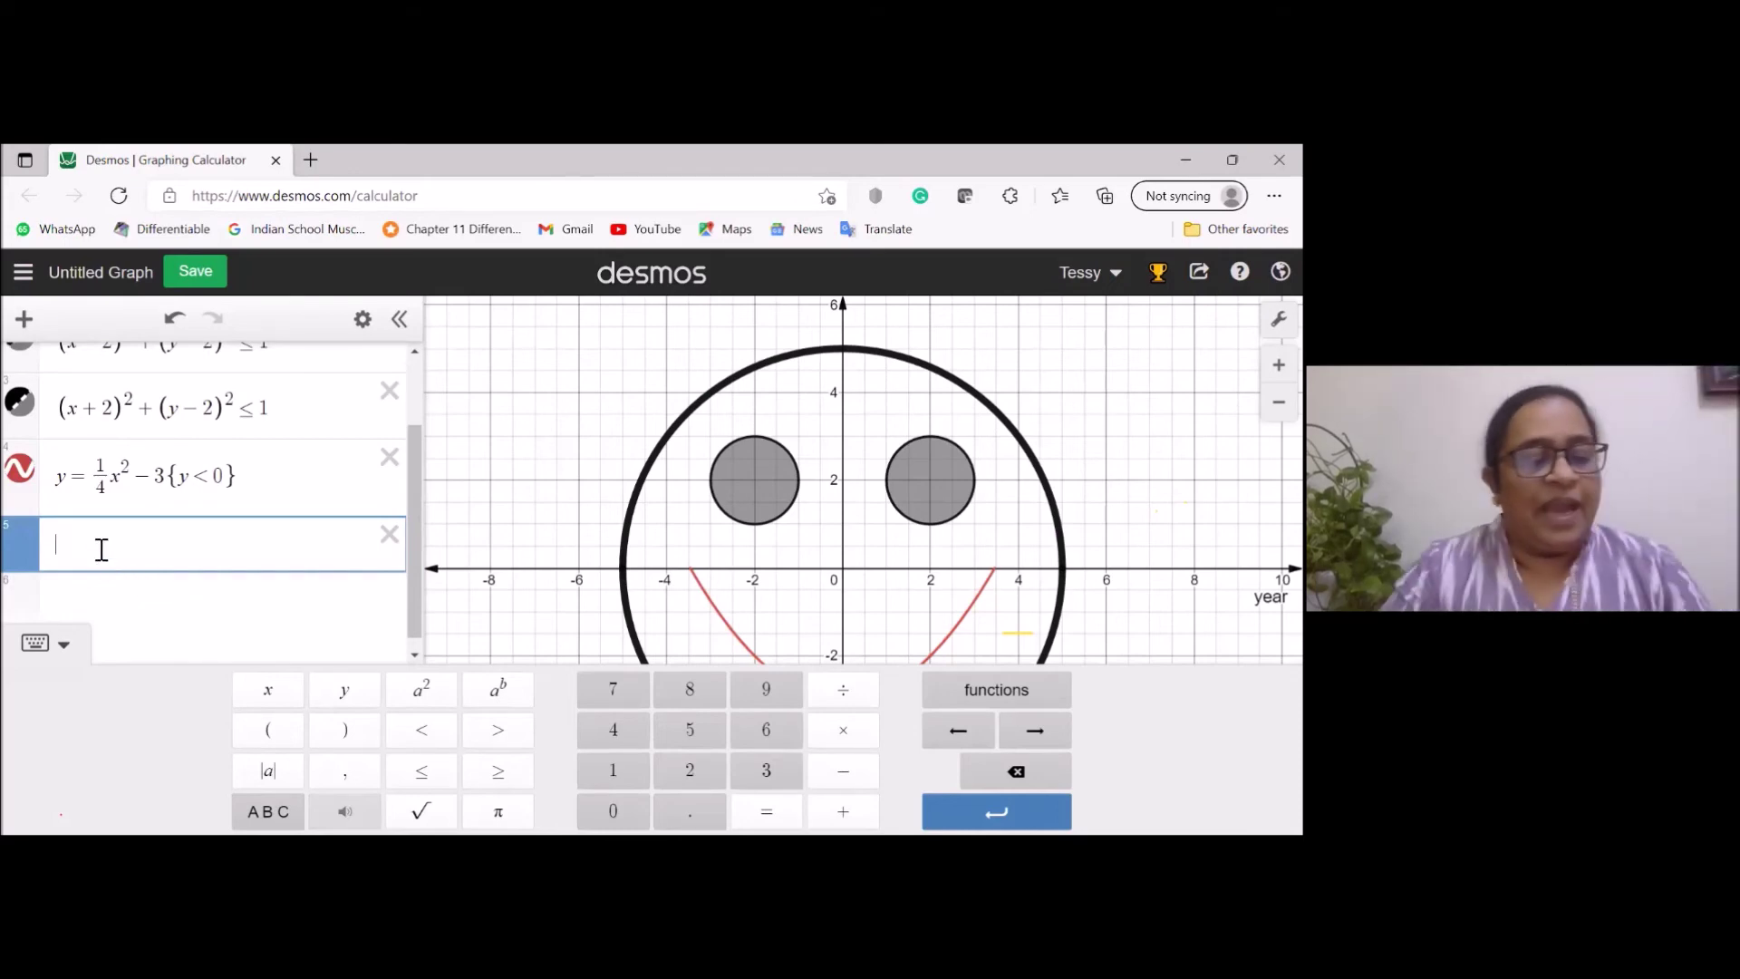
type("y")
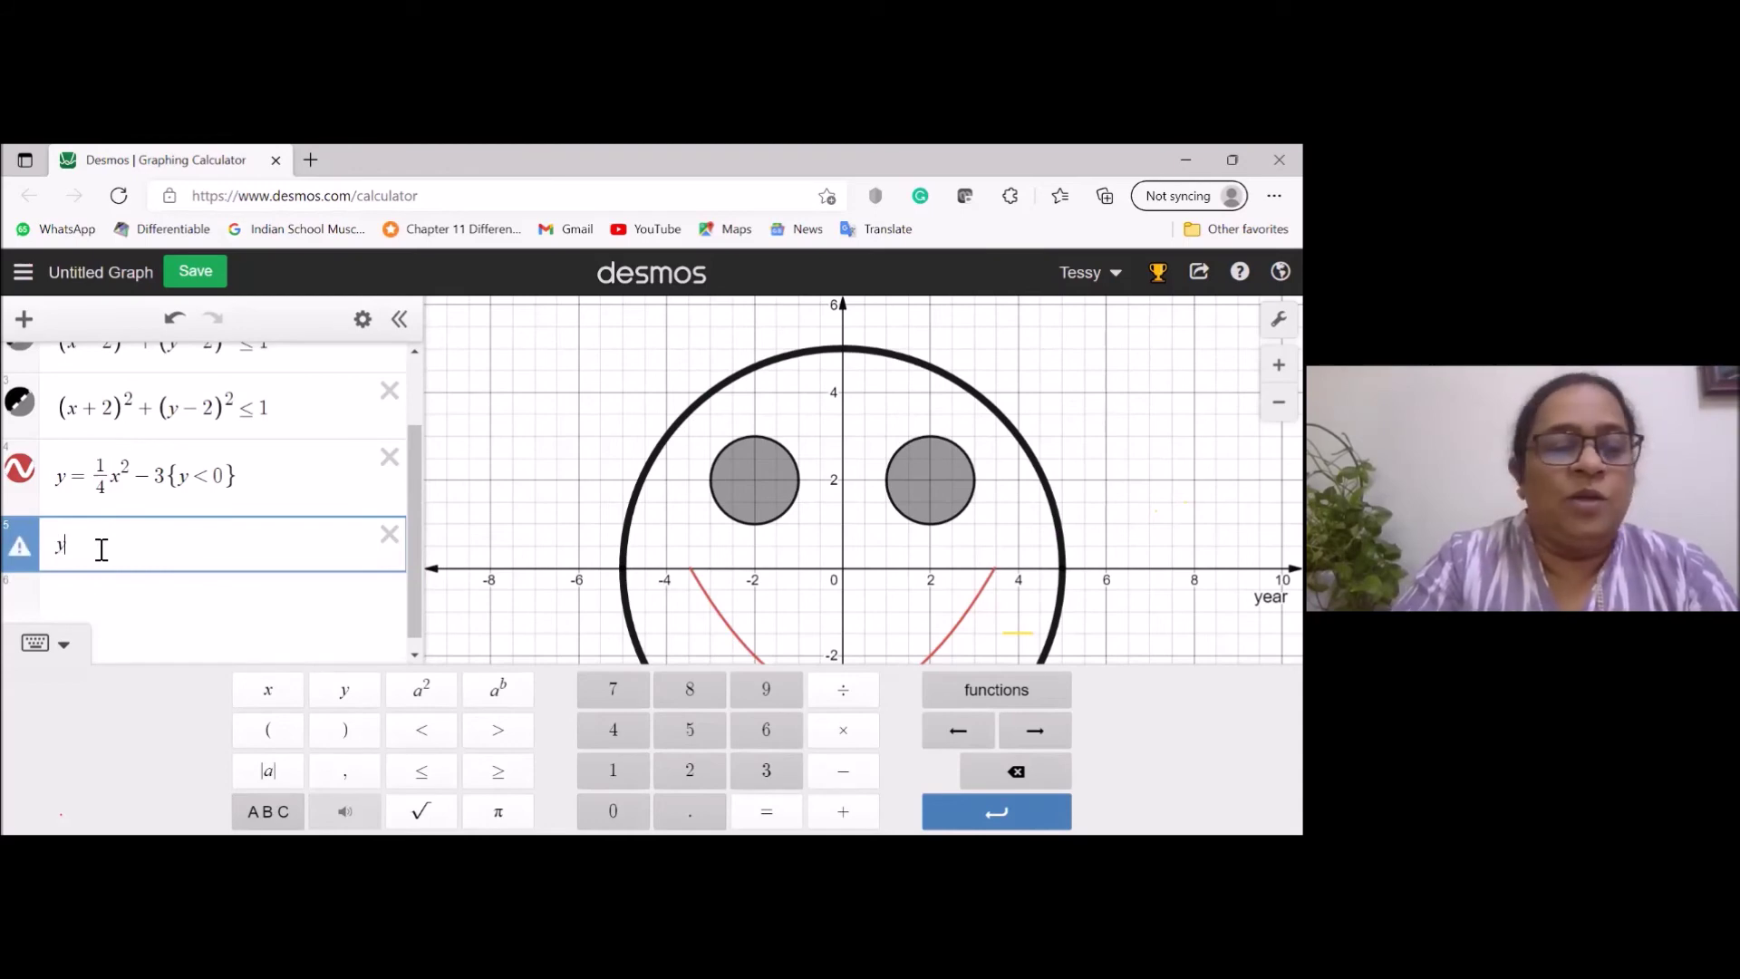
type("=")
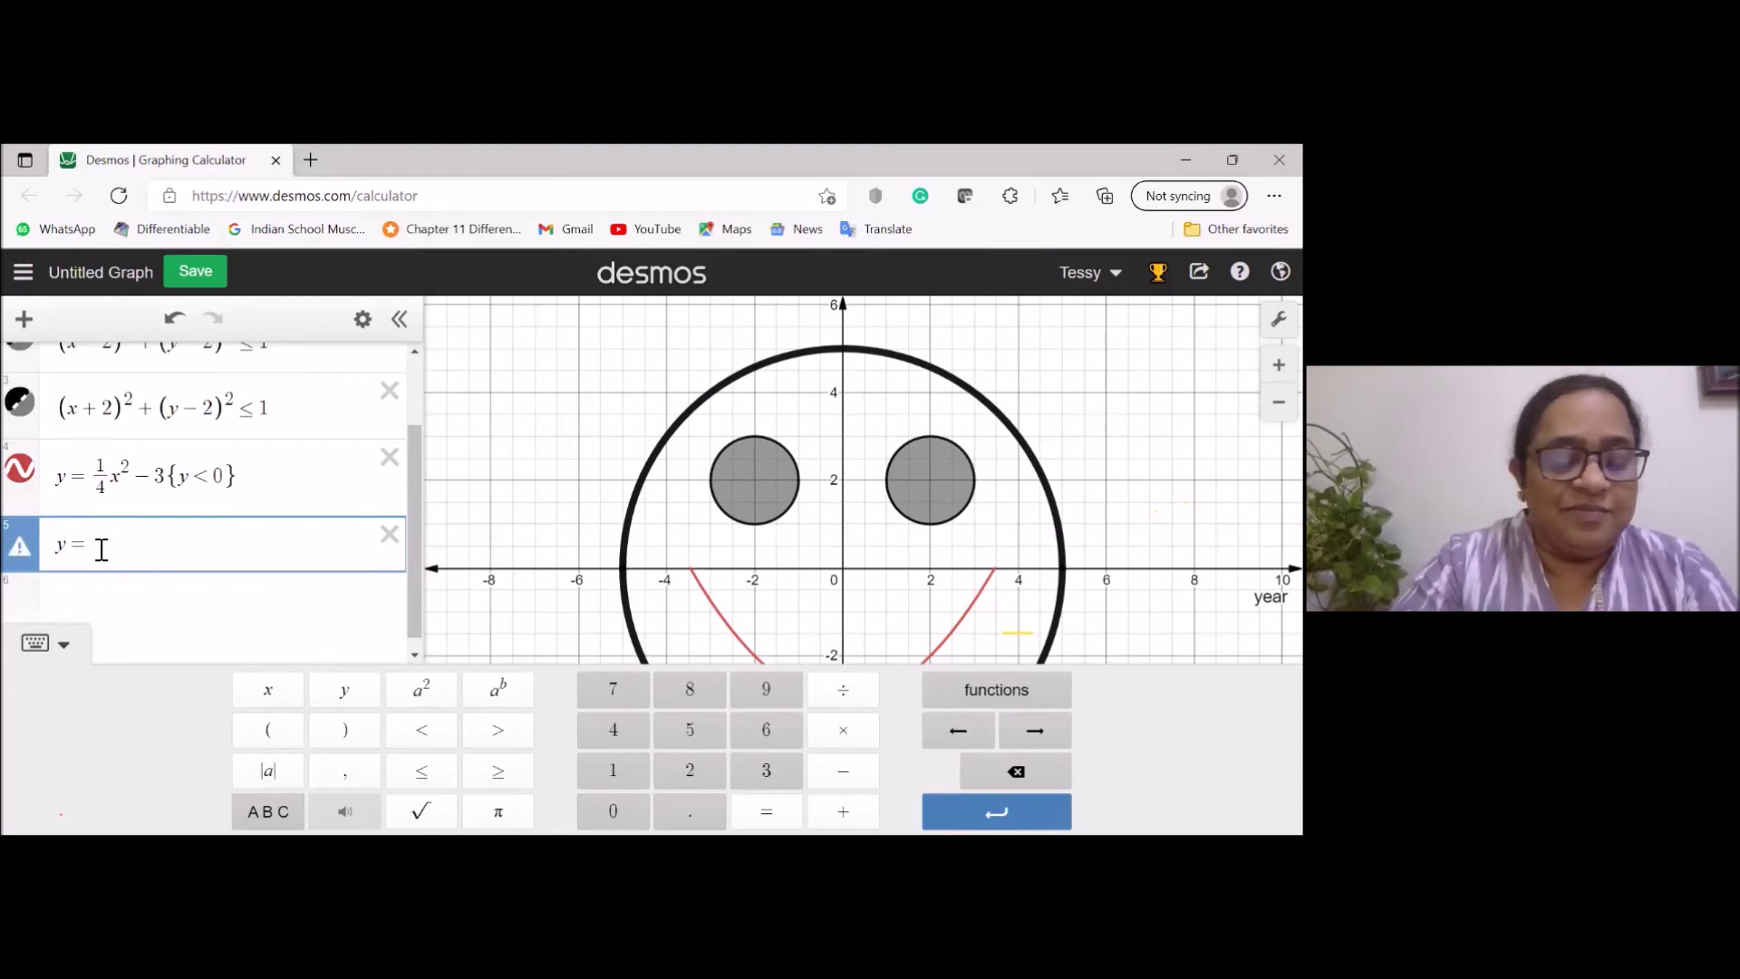
type("(x")
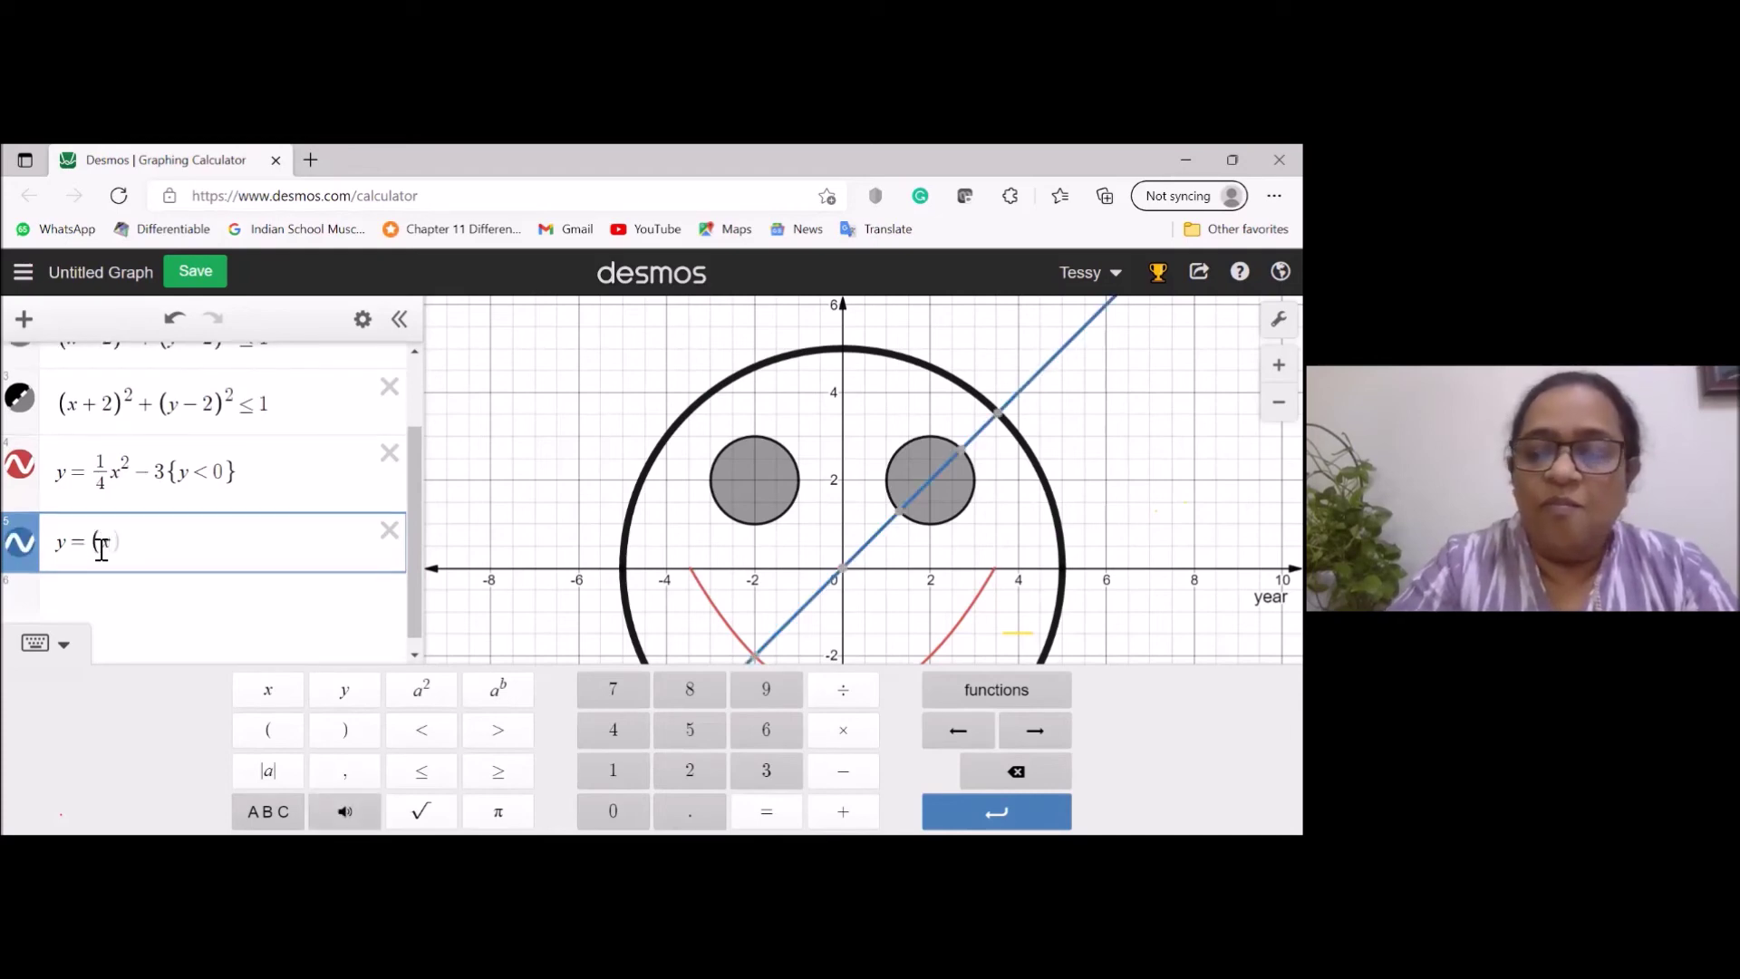
type("+")
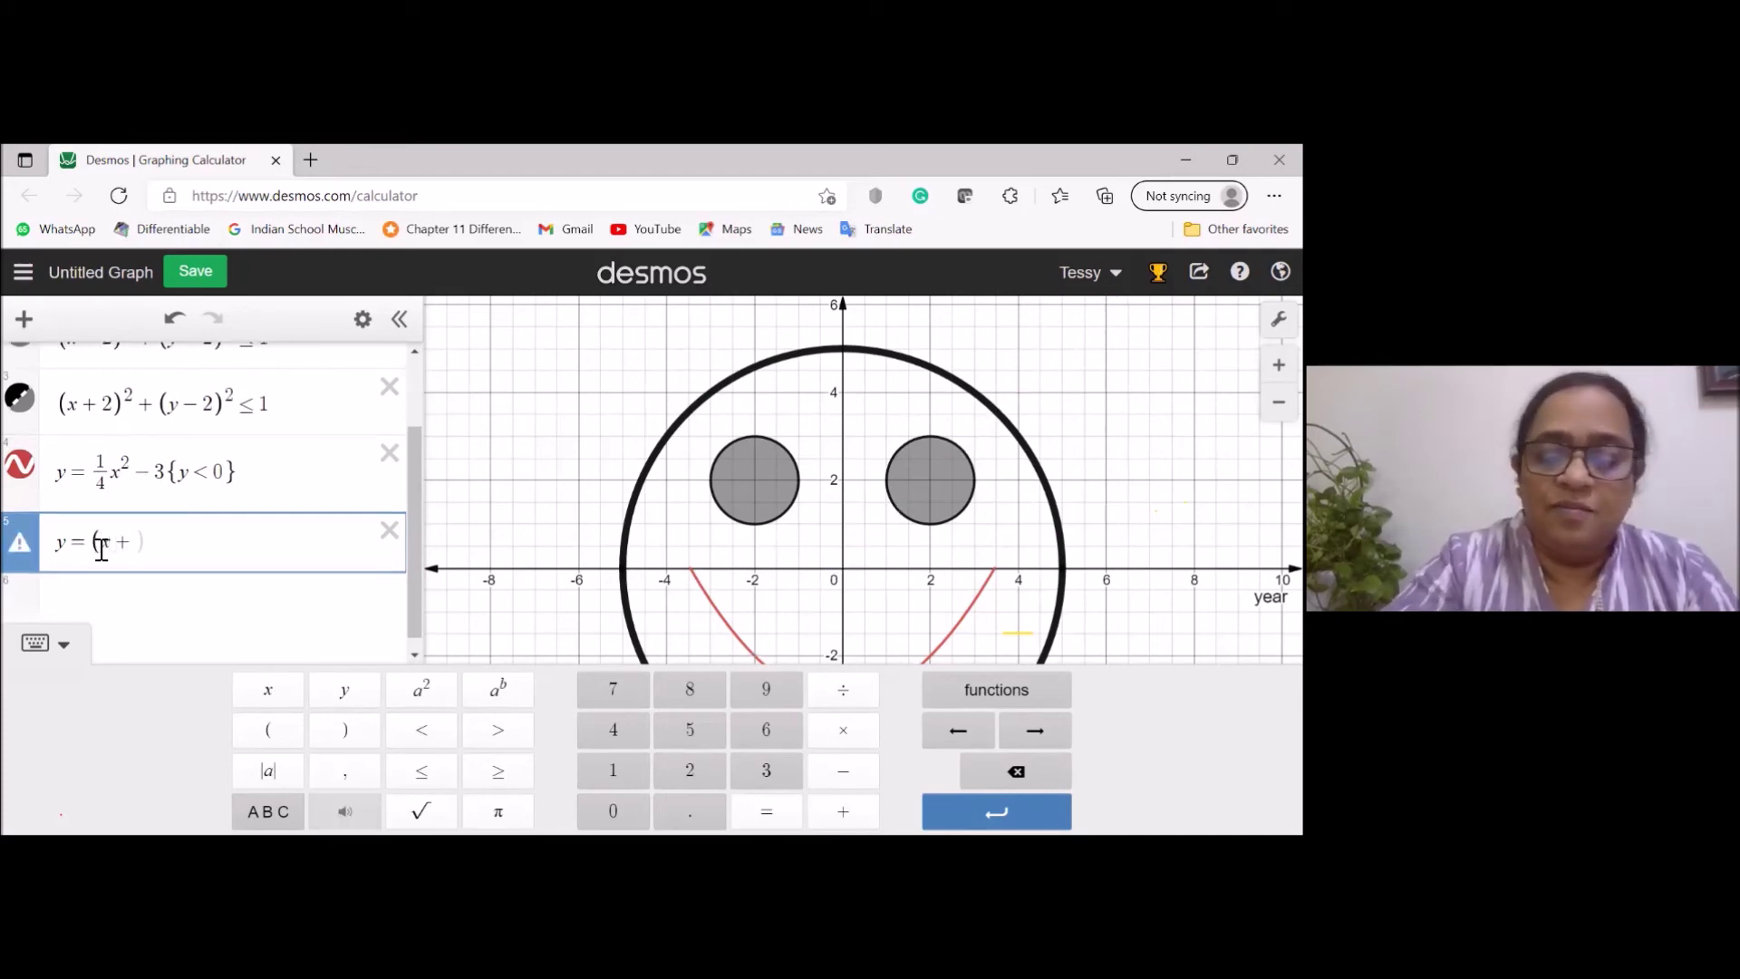
type("0")
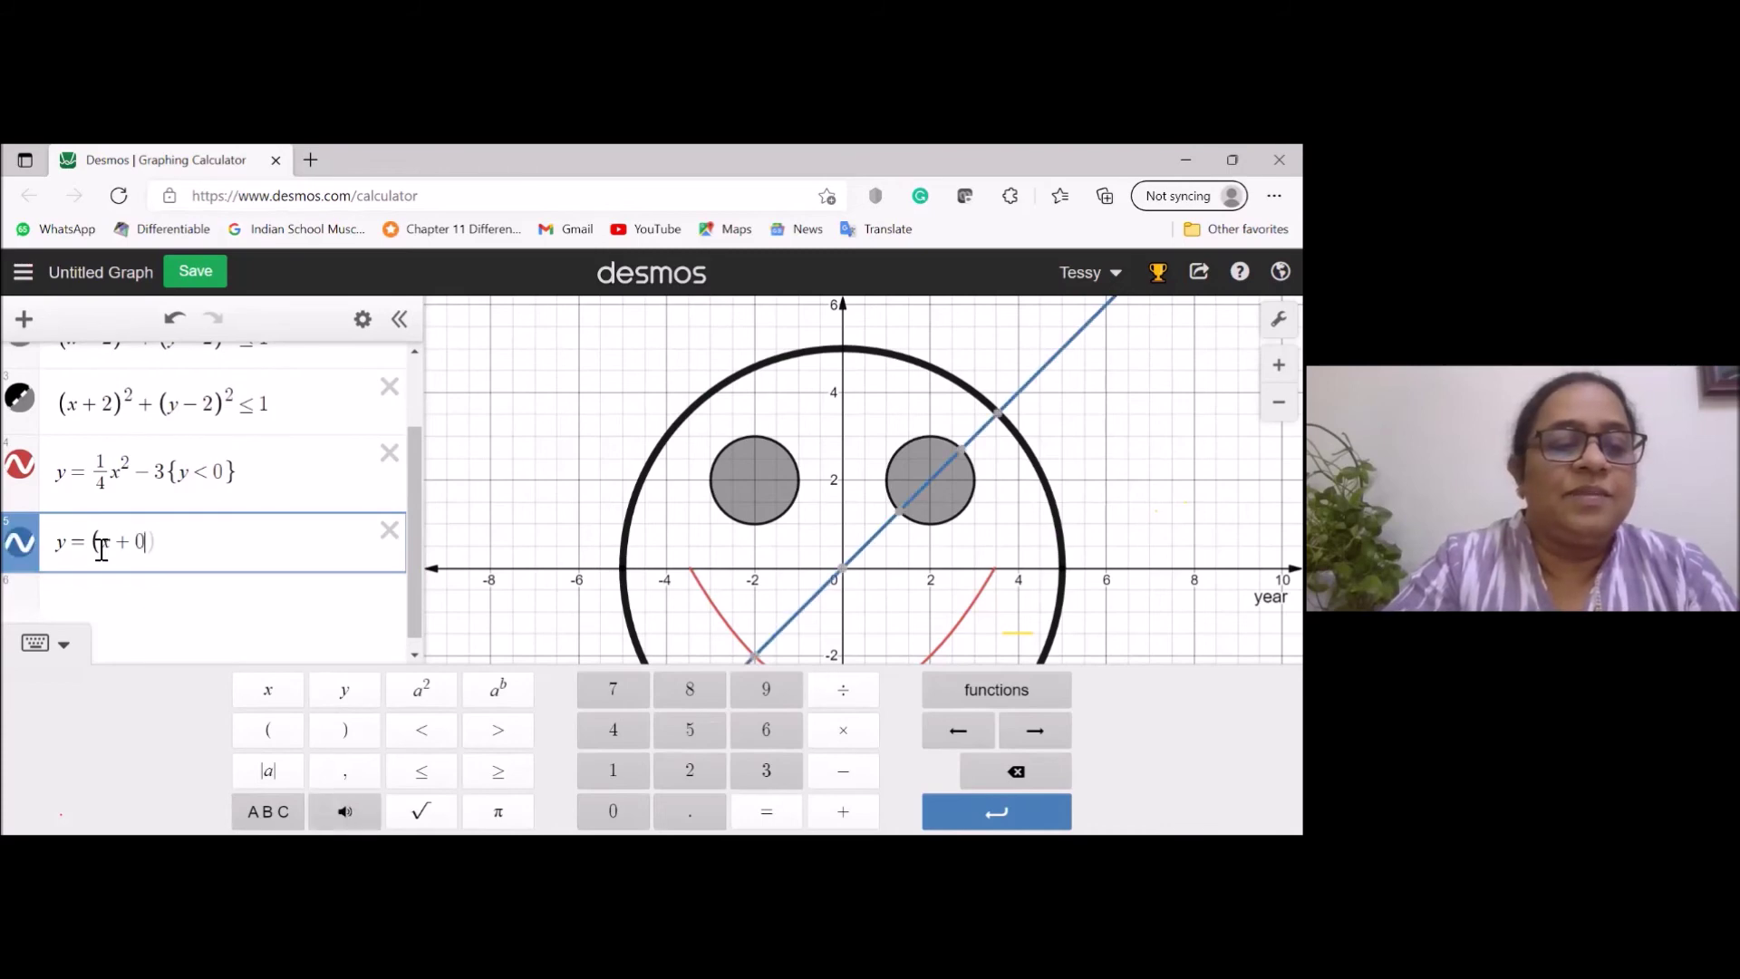
type(")")
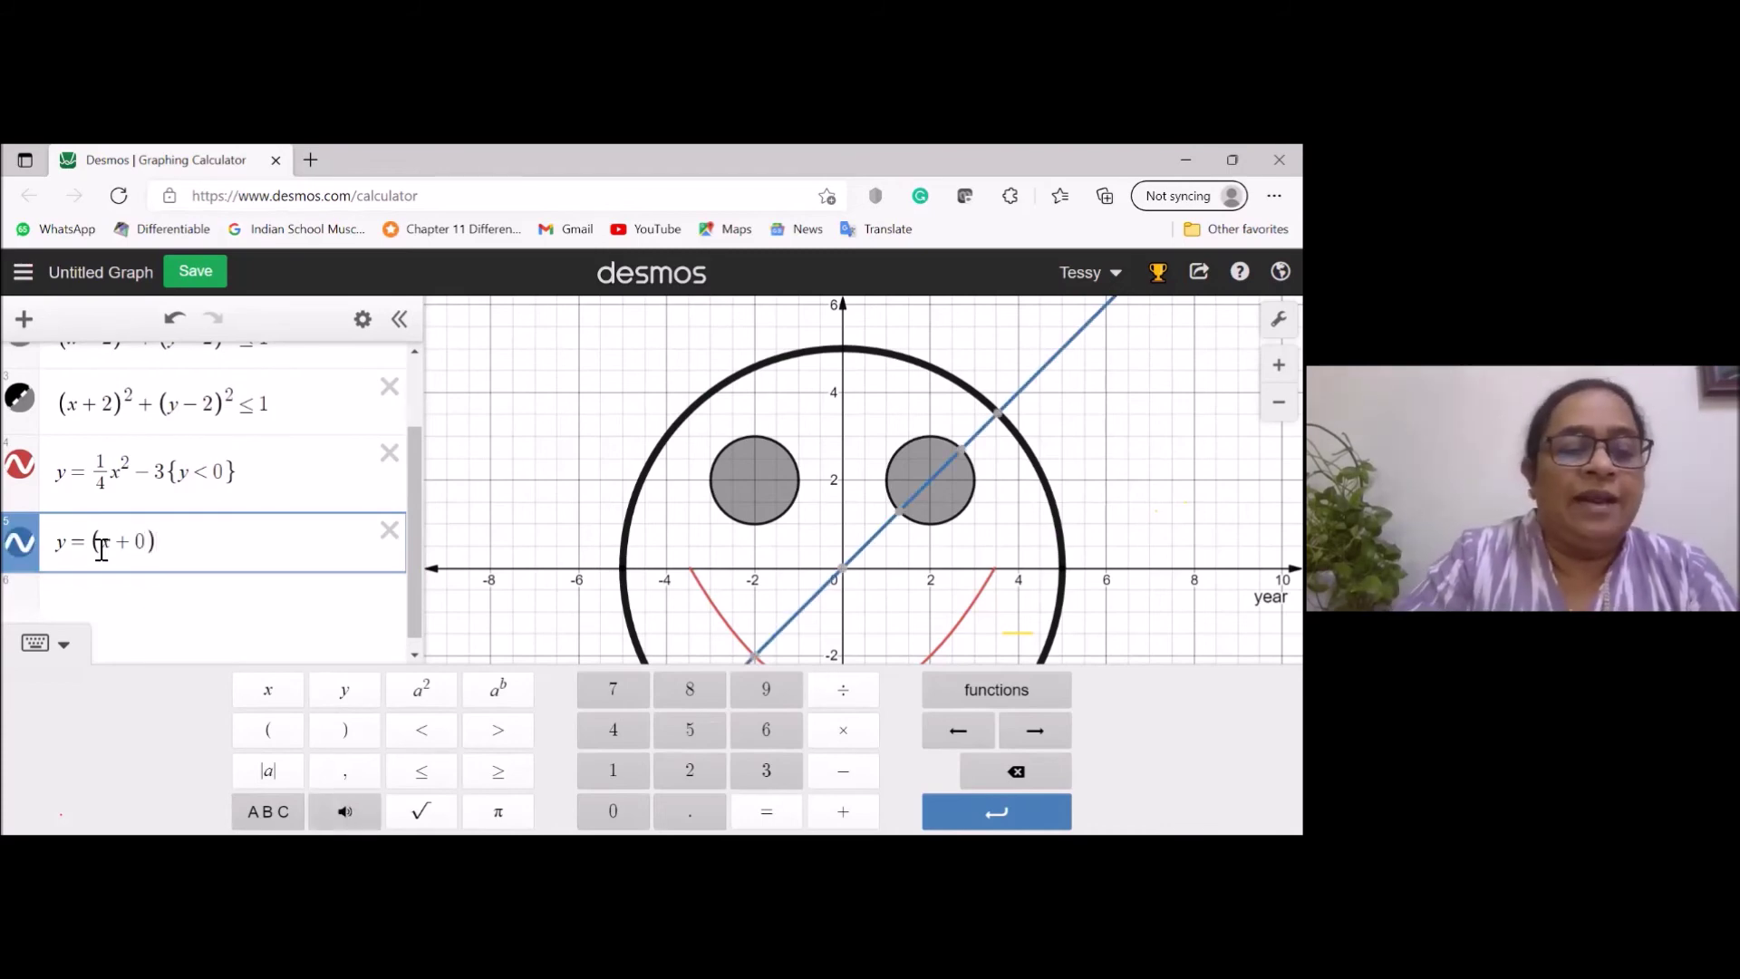
left_click(424, 693)
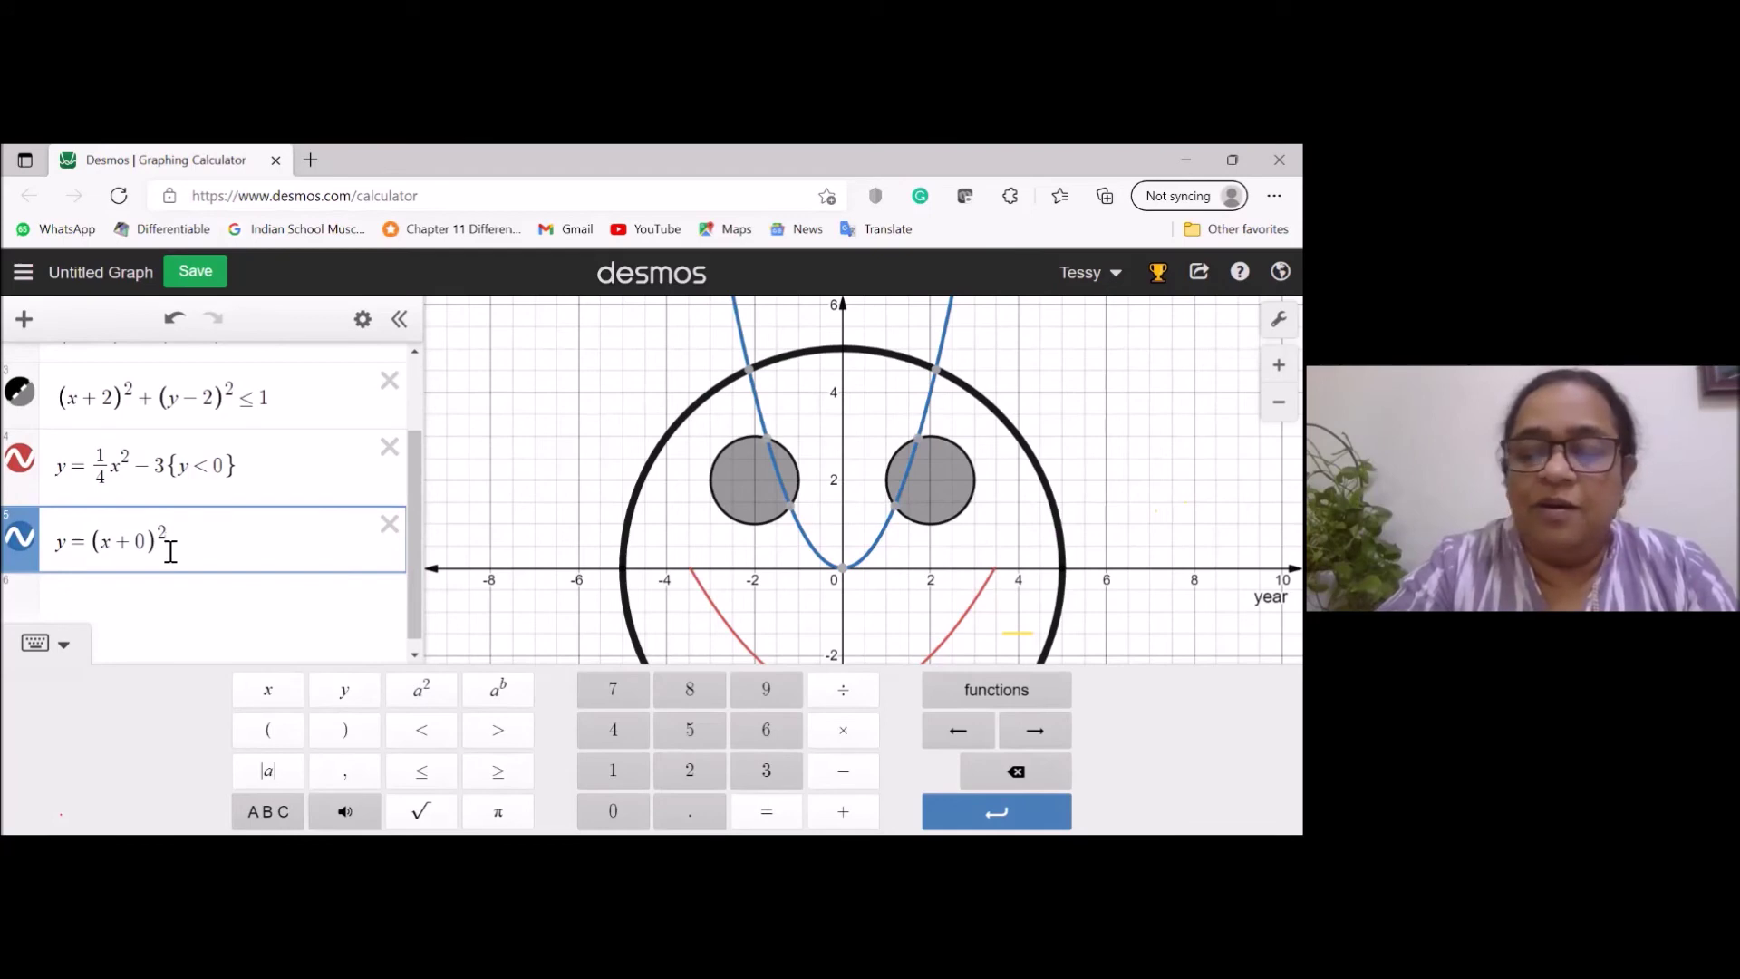
type("+")
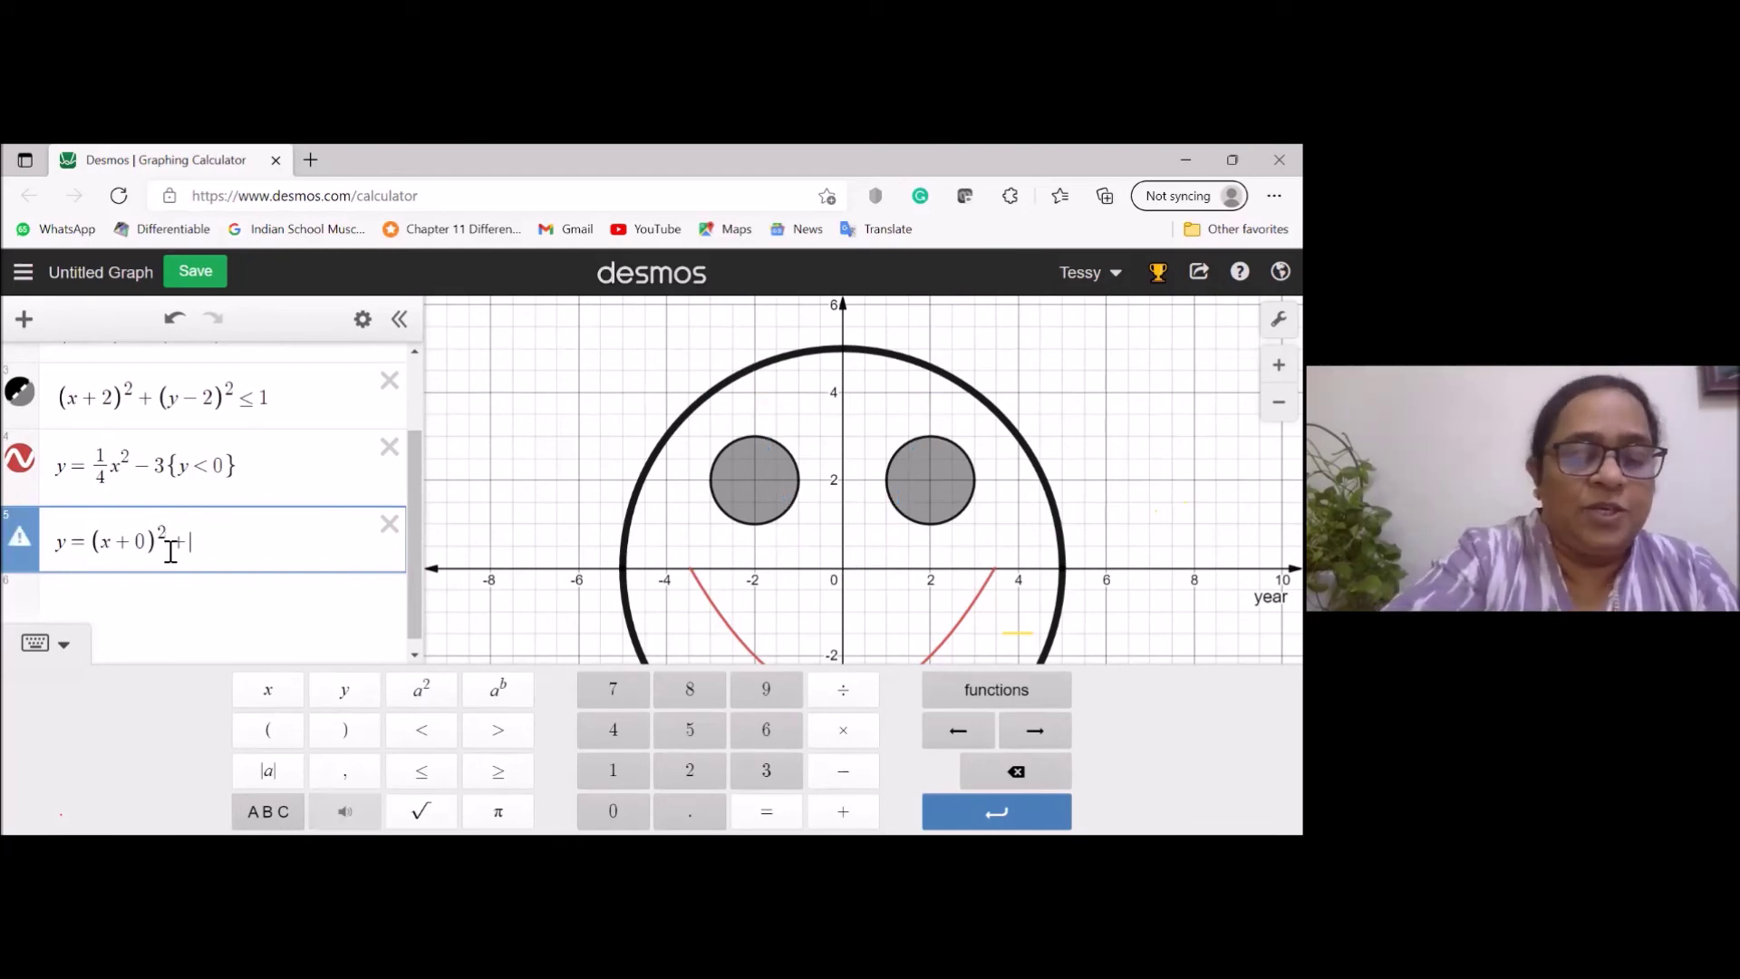
type("a")
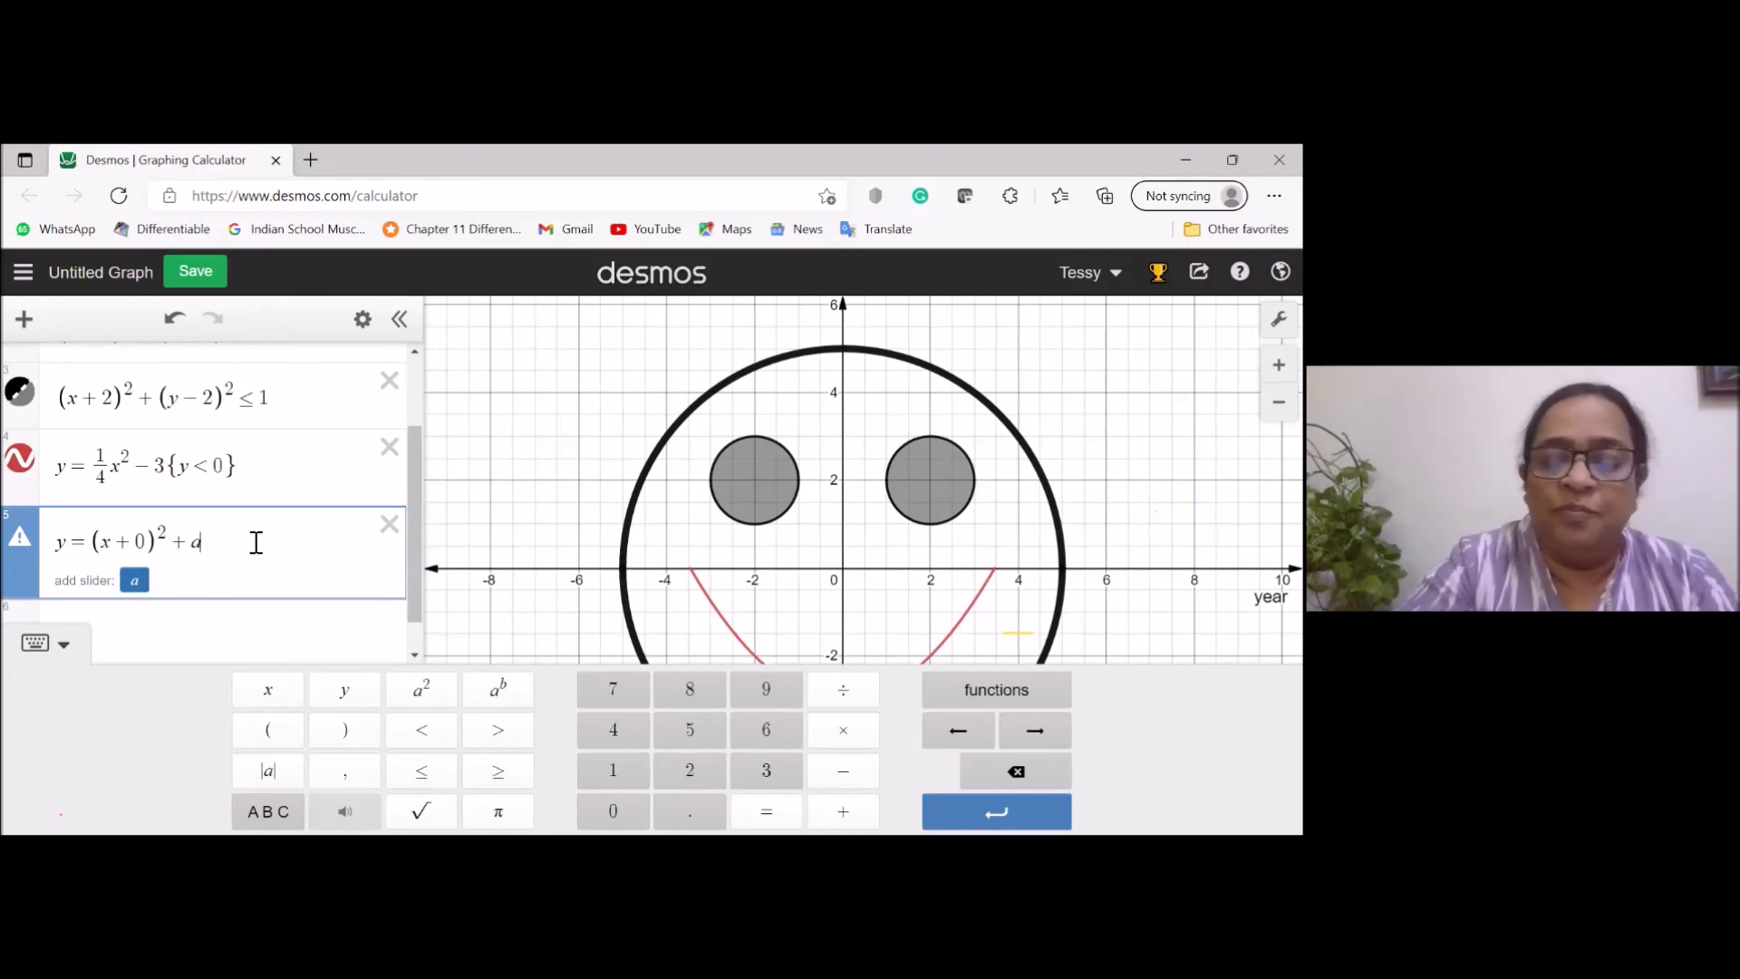
Restrict the parabola y = (x + 0)² + a with {y < −2} and add a slider for the parameter a.
type("{")
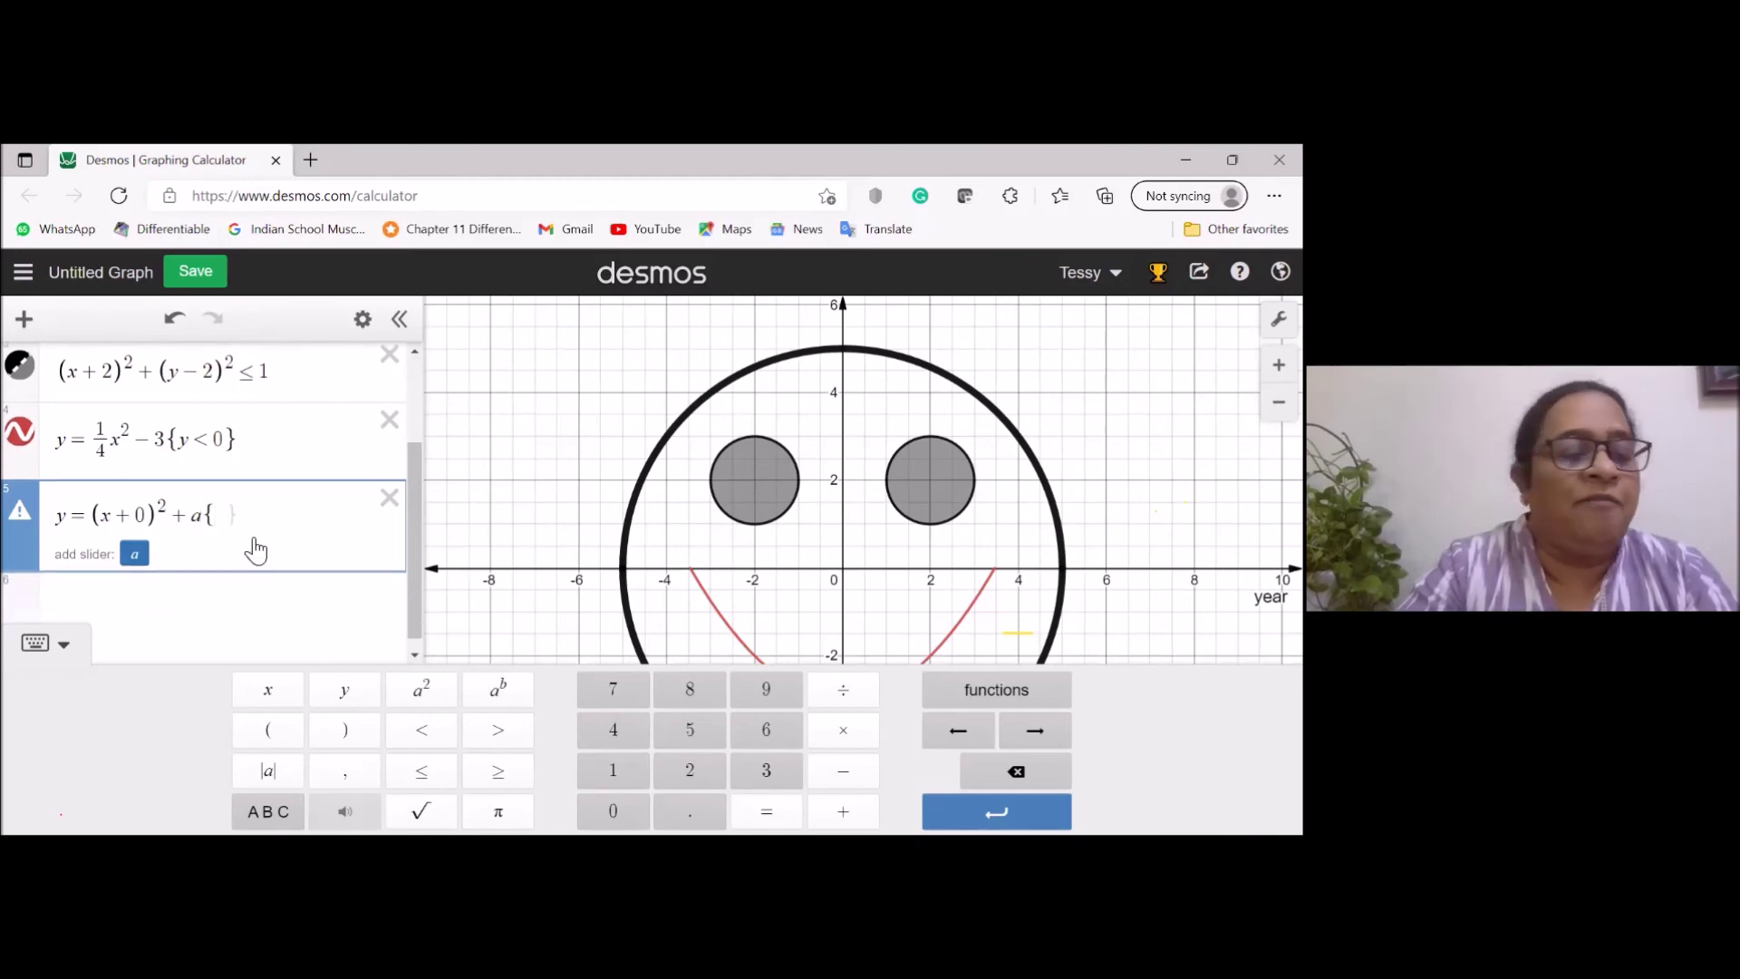
type("y")
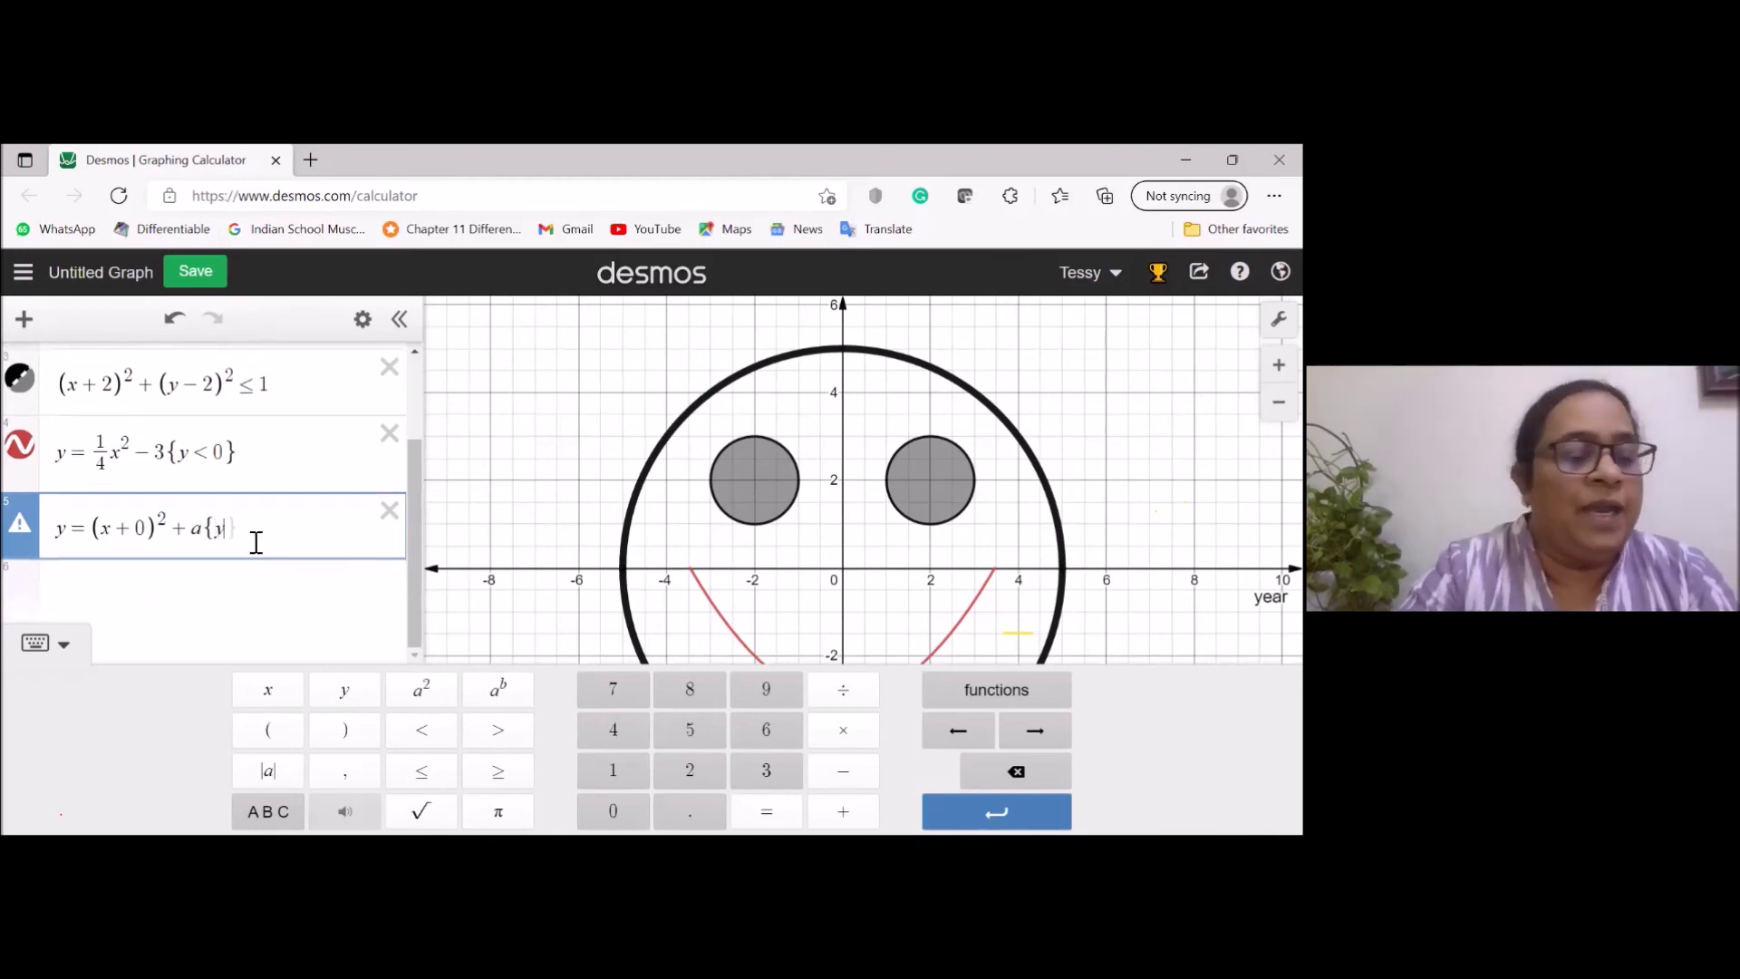
type("<-2")
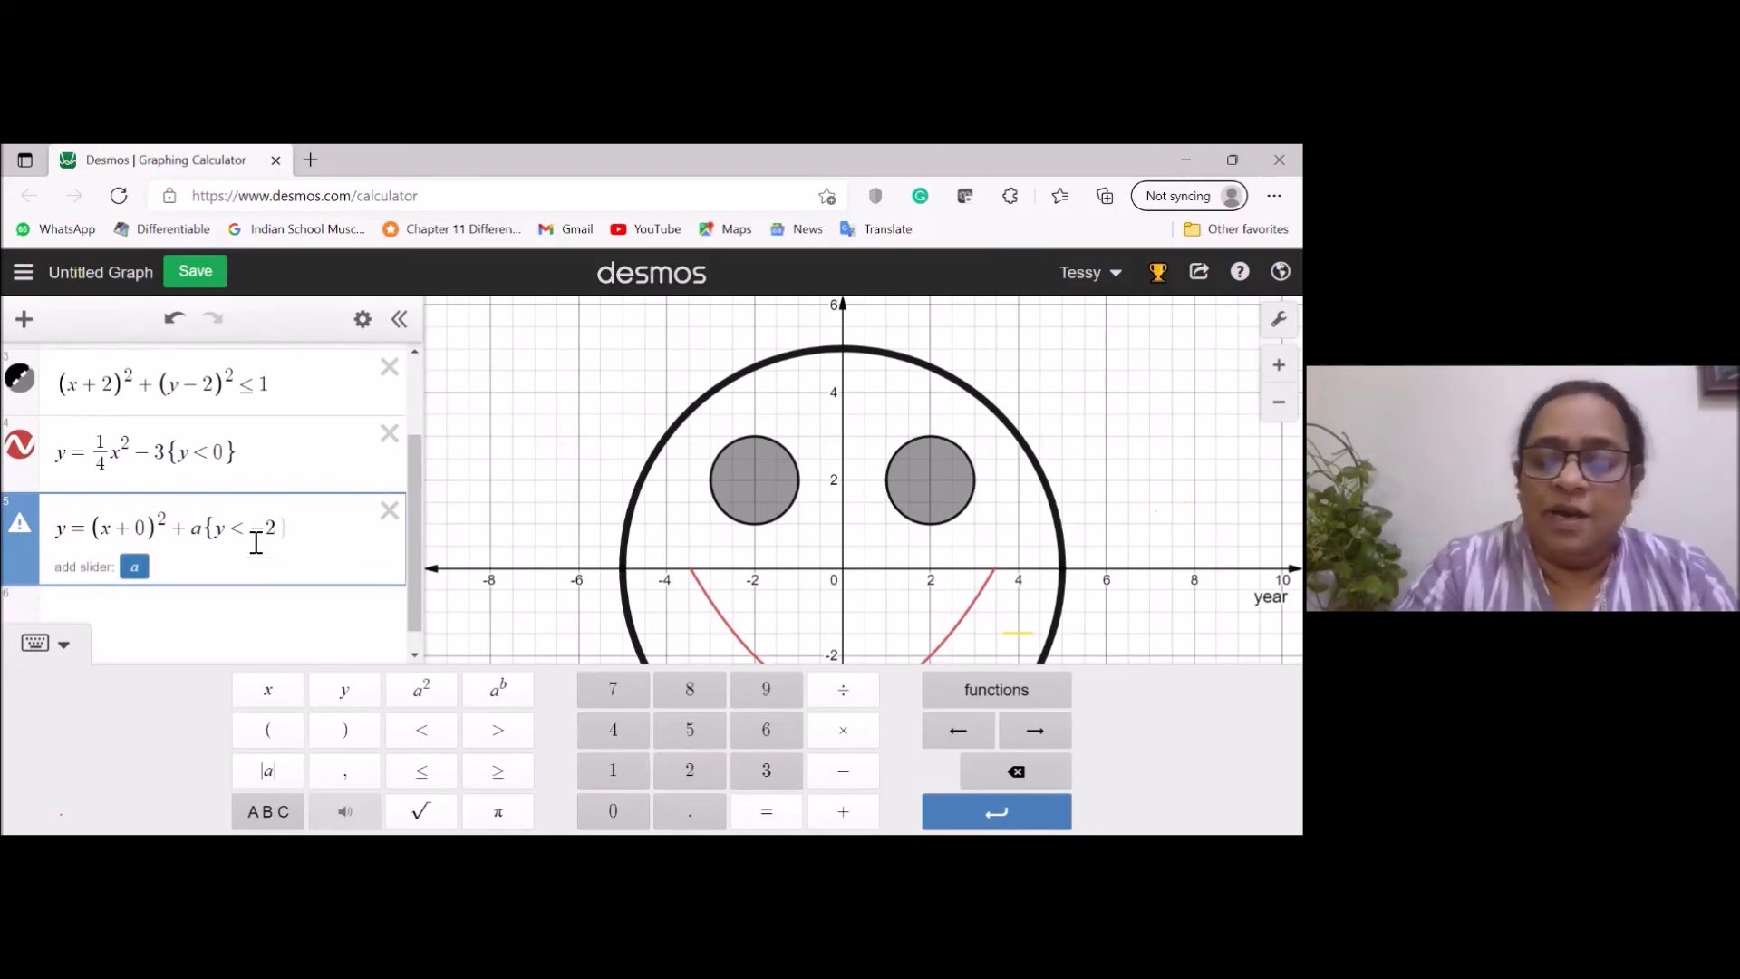
type("}")
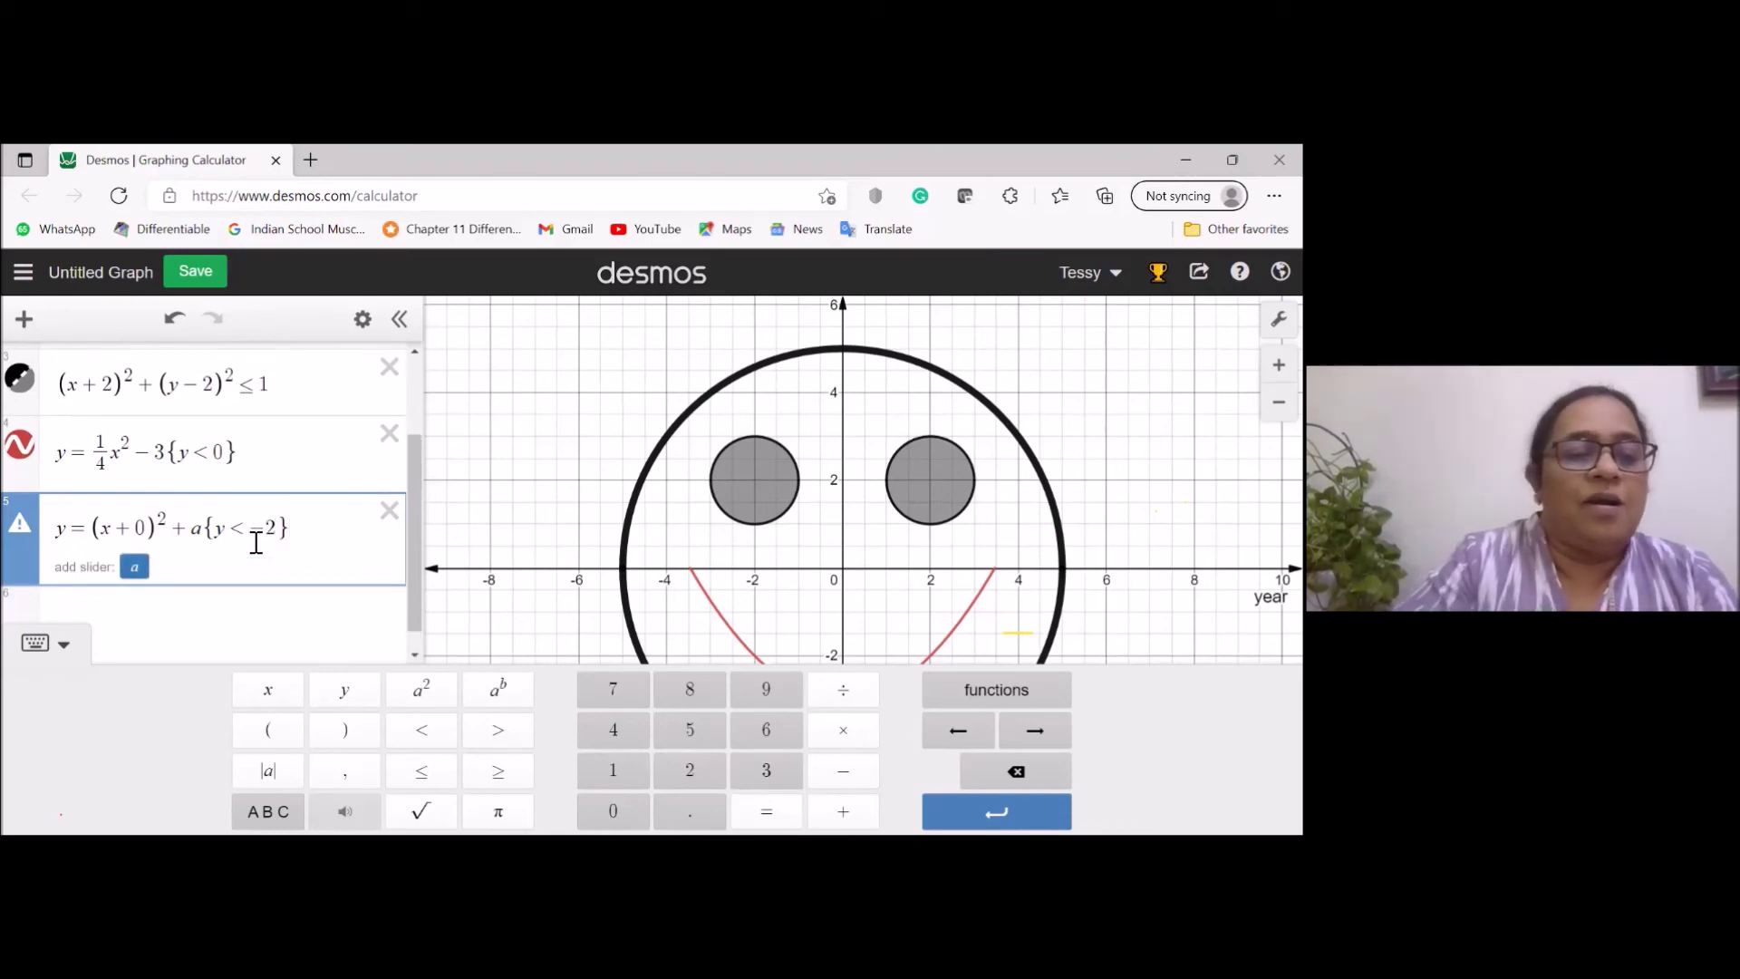
left_click(135, 568)
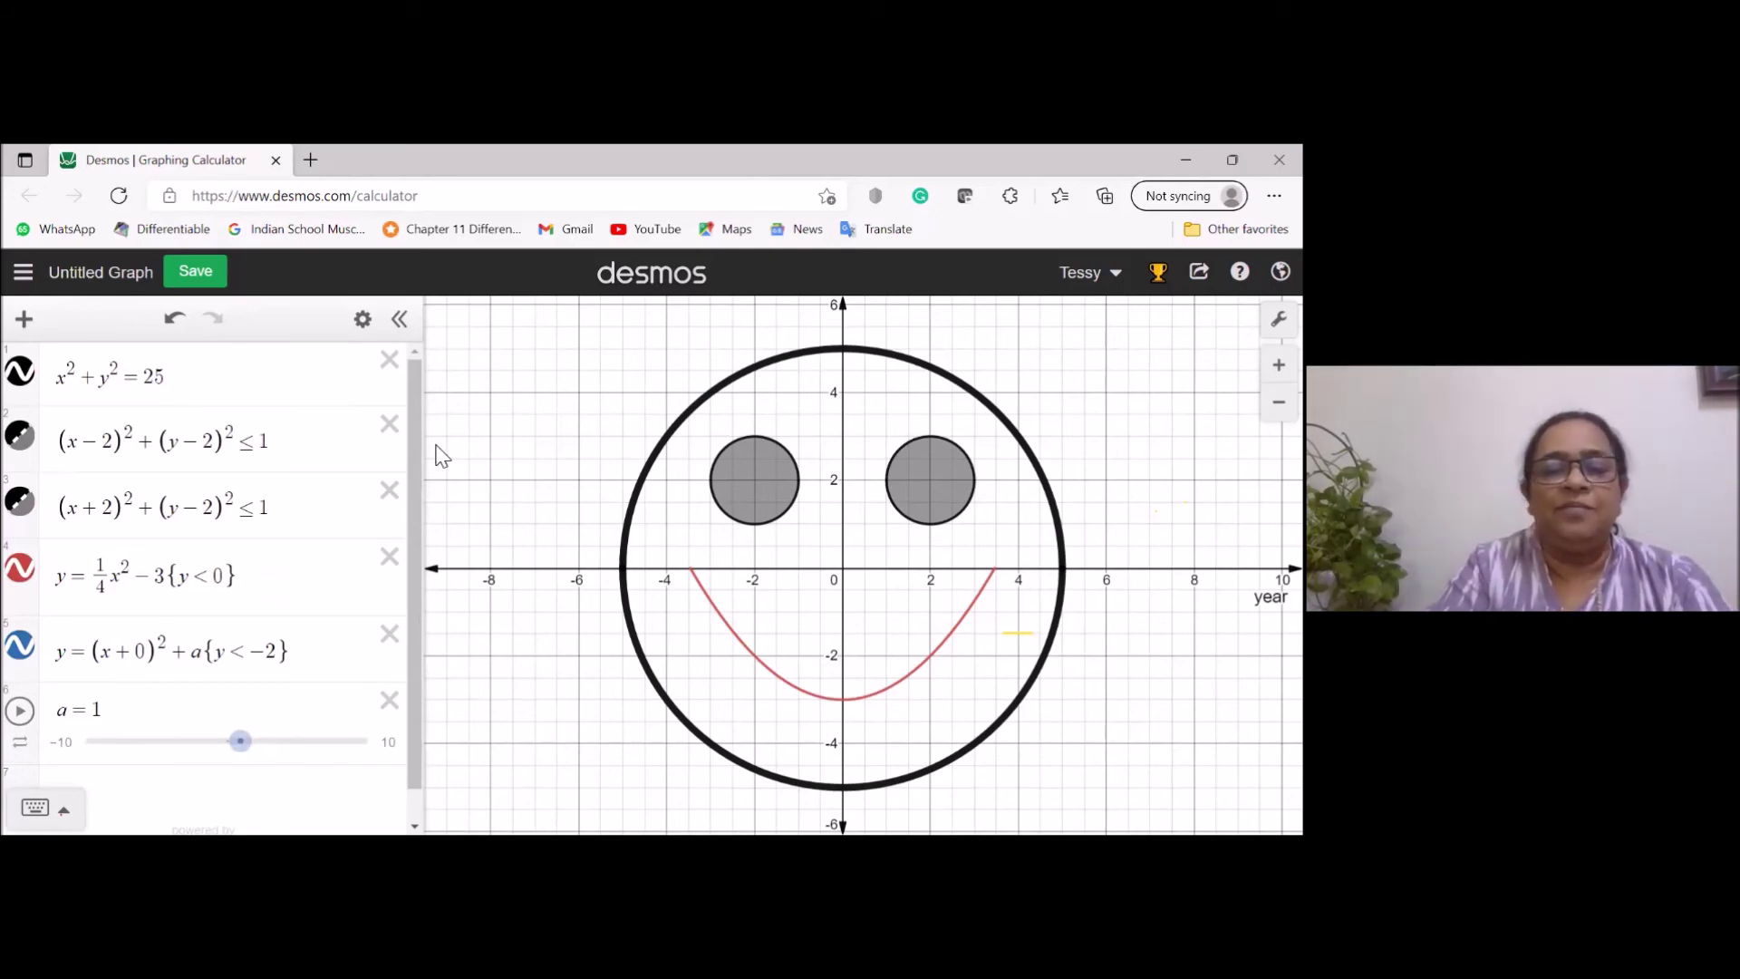
Turn the fifth expression's equation into the inequality y ≥ (x + 0)² + a {y < −2} and start animating the slider for a.
left_click(88, 652)
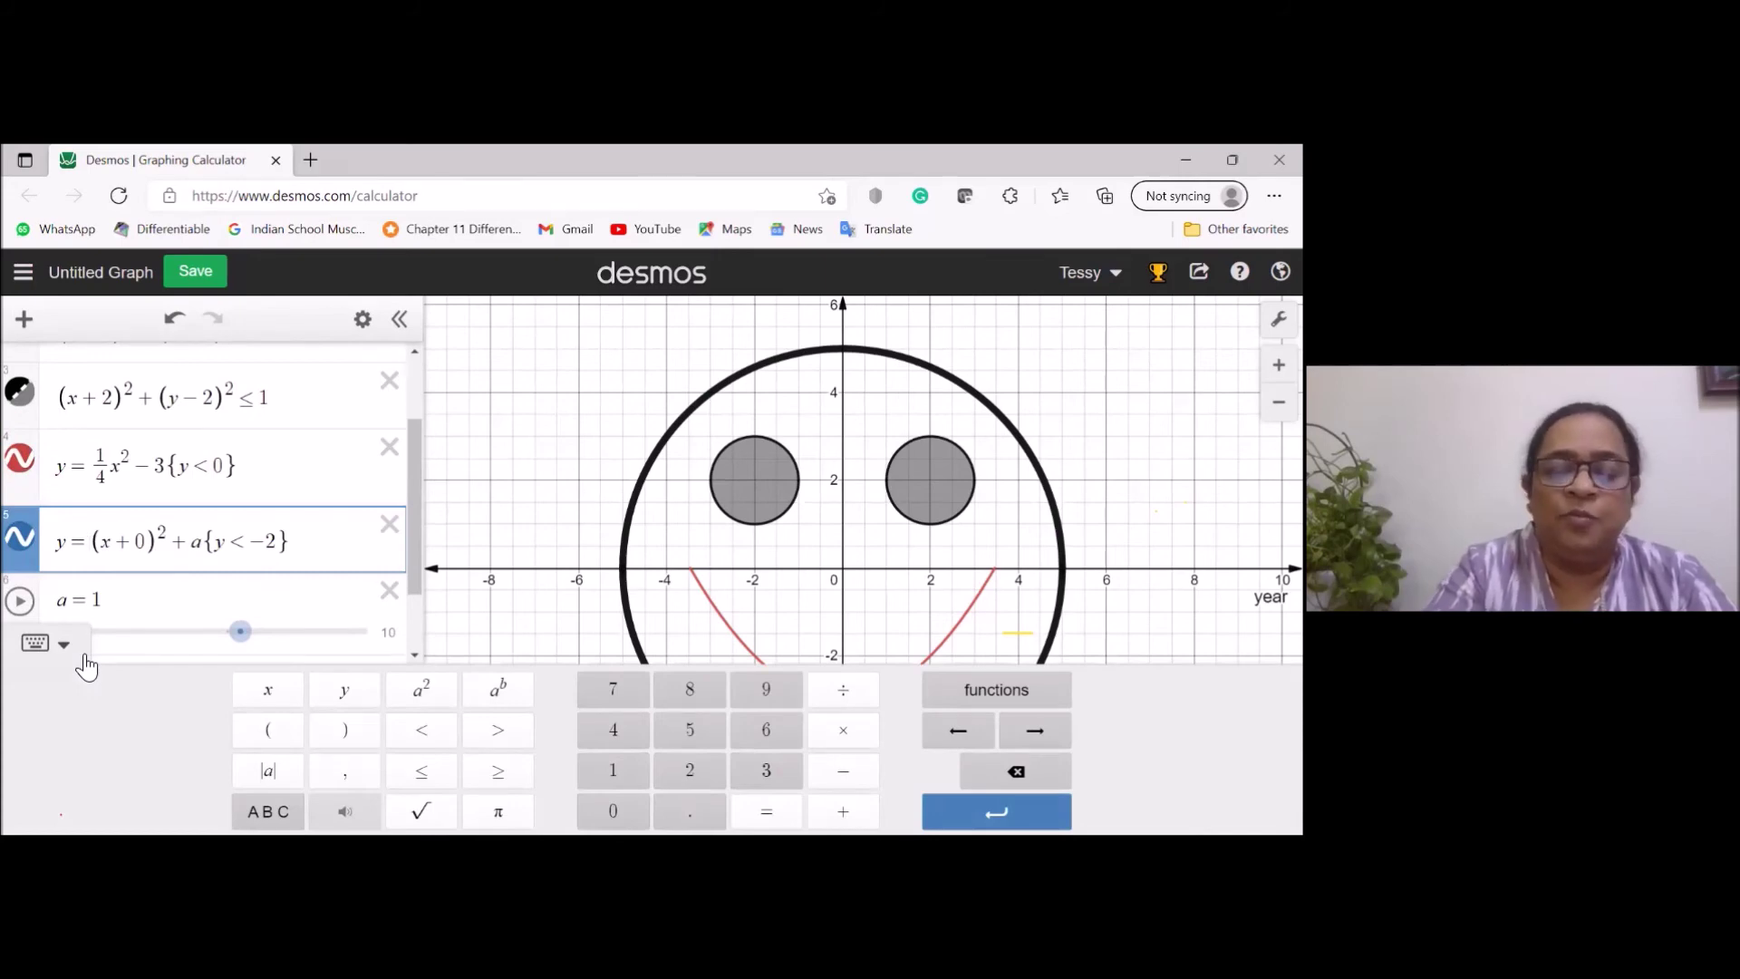
key("BackSpace")
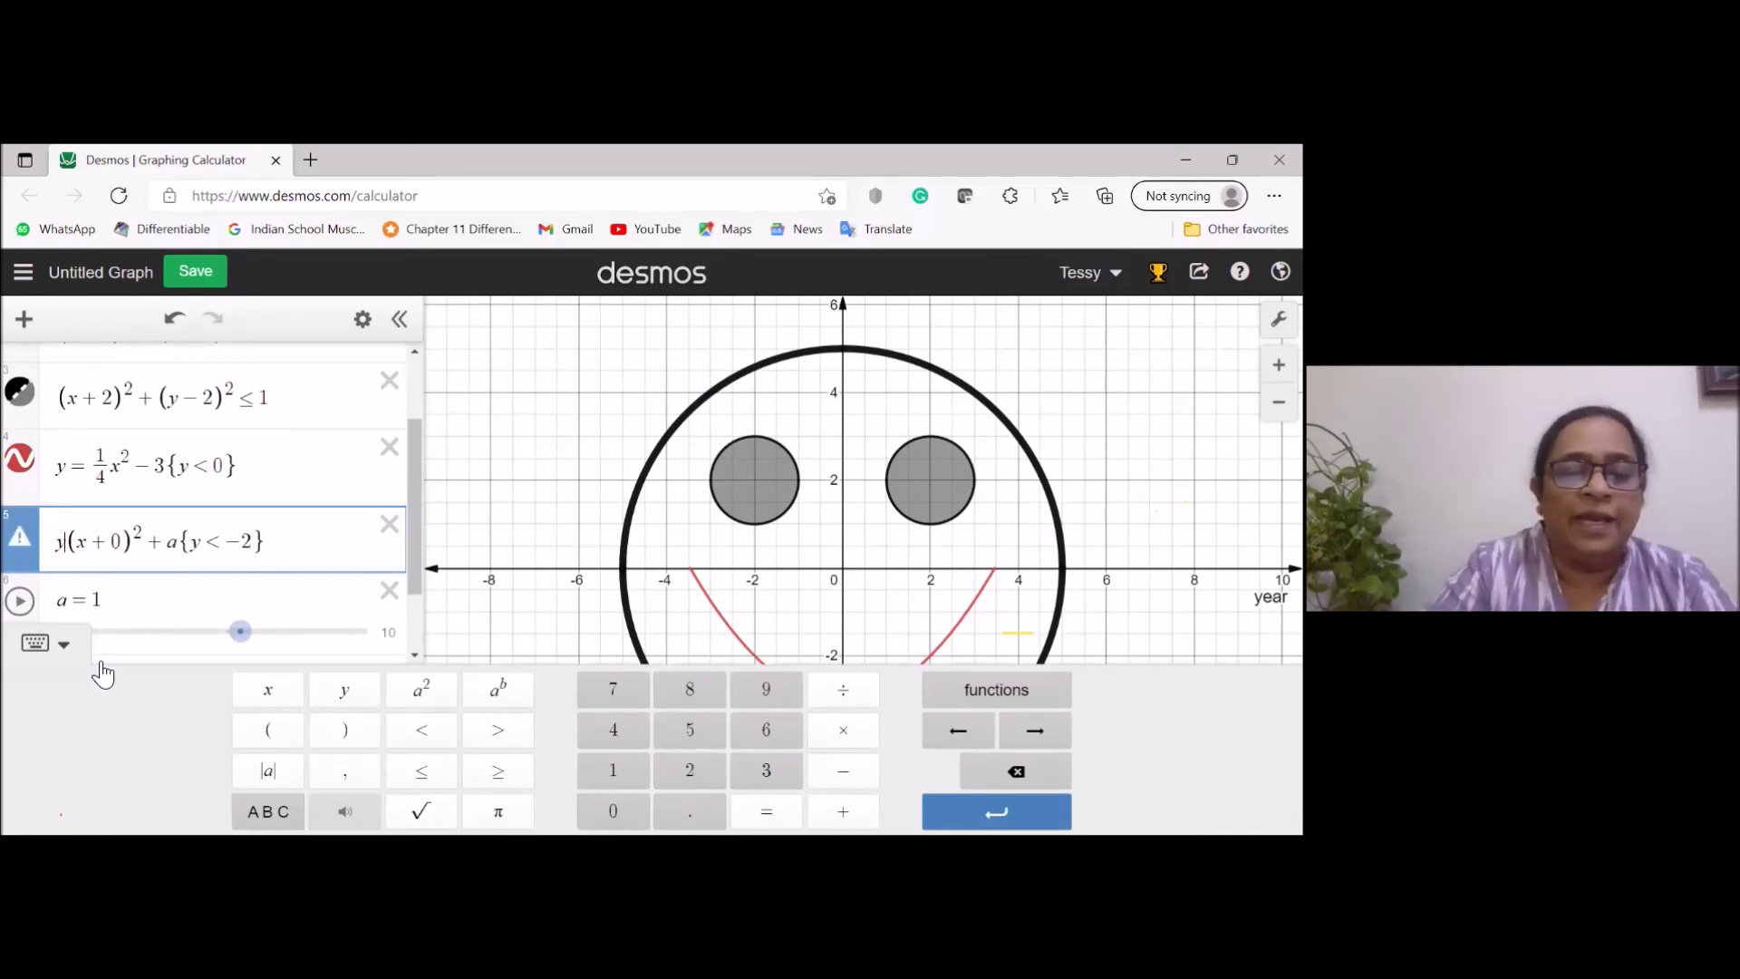
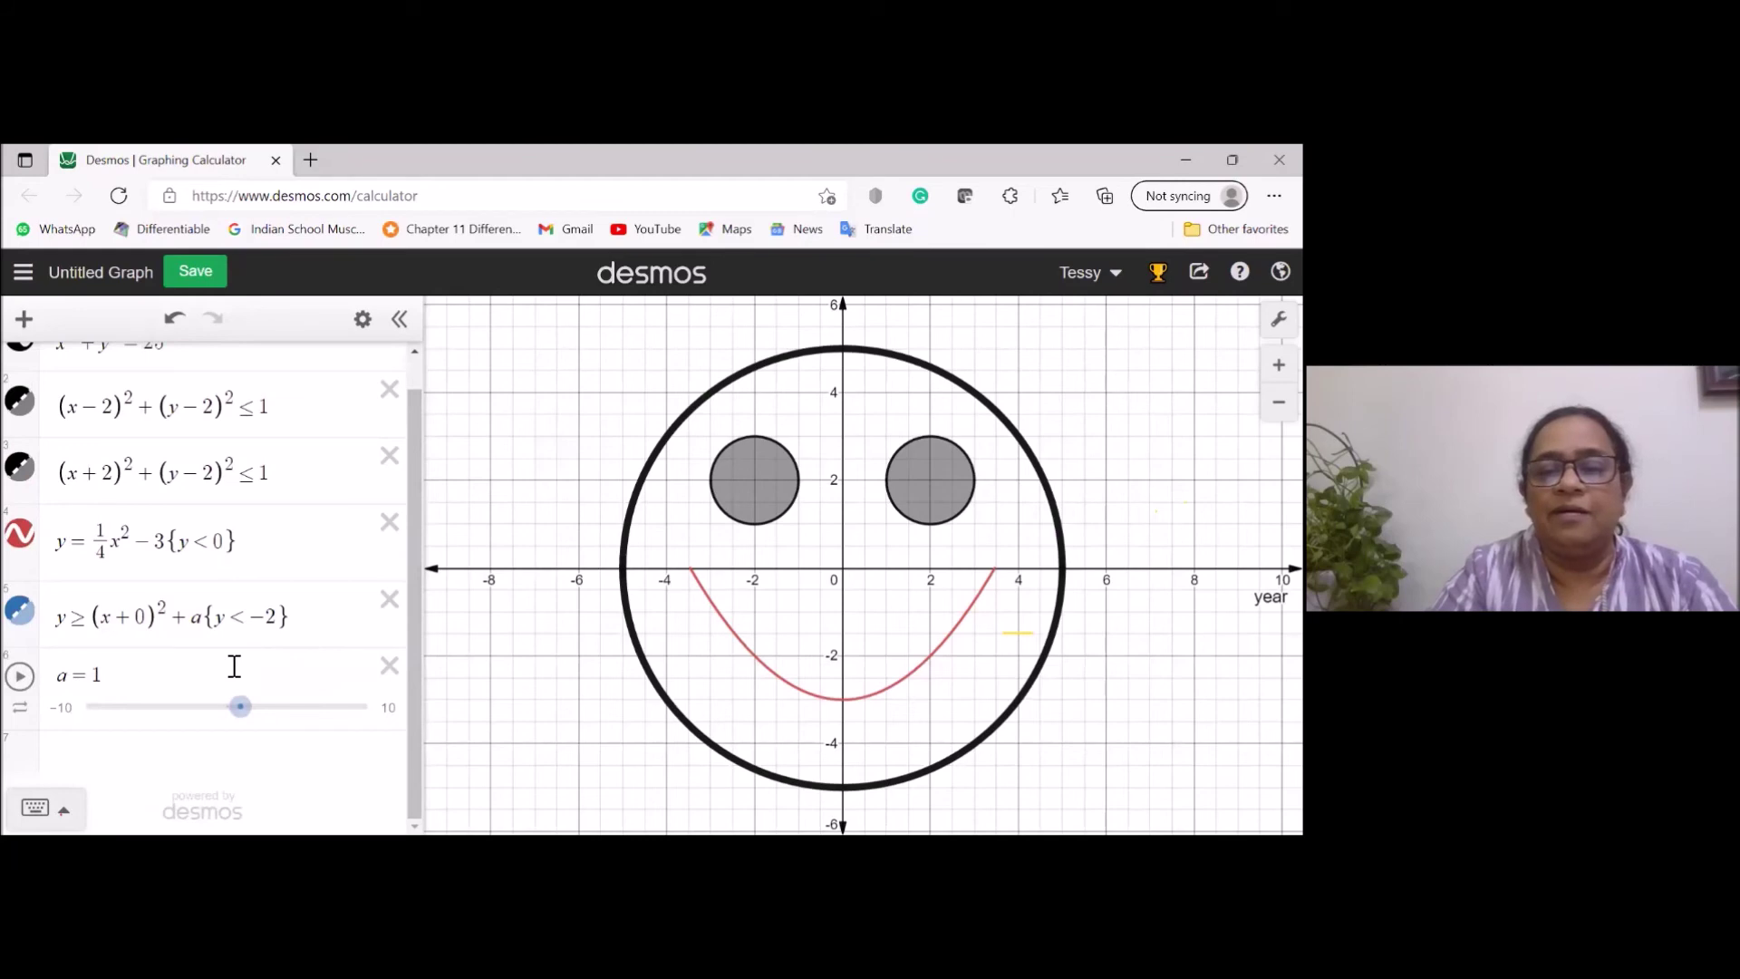
left_click(20, 677)
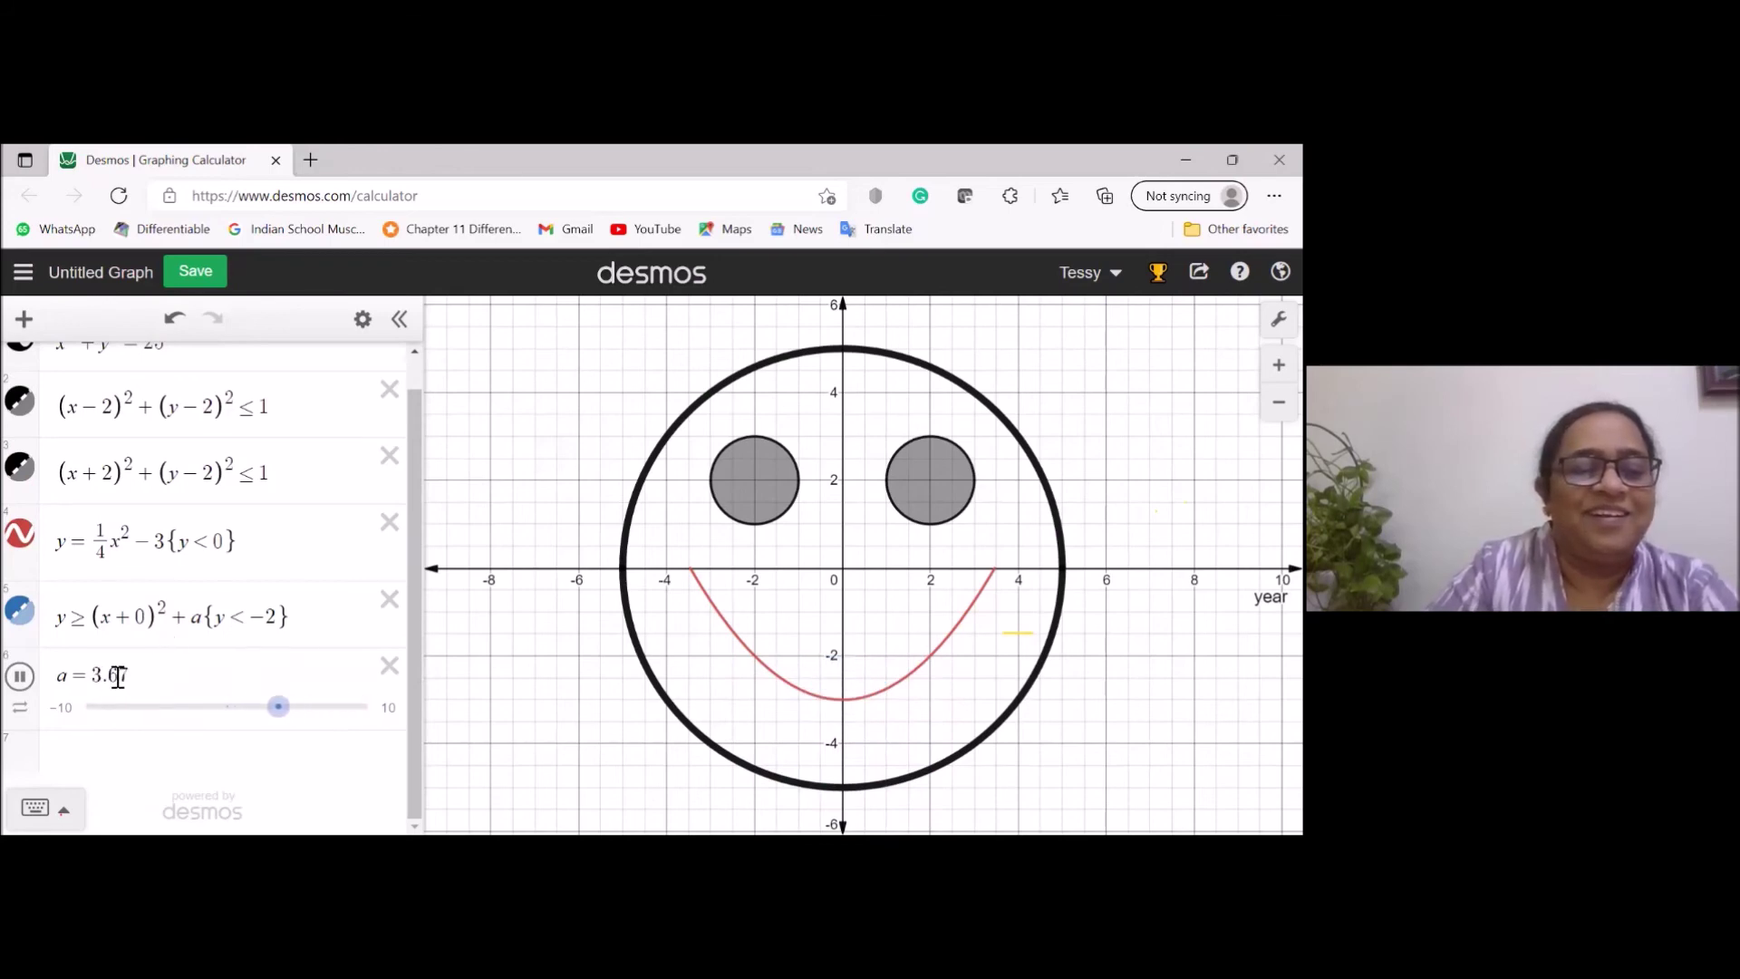
Limit the slider for a to the range −8 to 0, hide the on-screen keypad and play the slider animation.
left_click(146, 678)
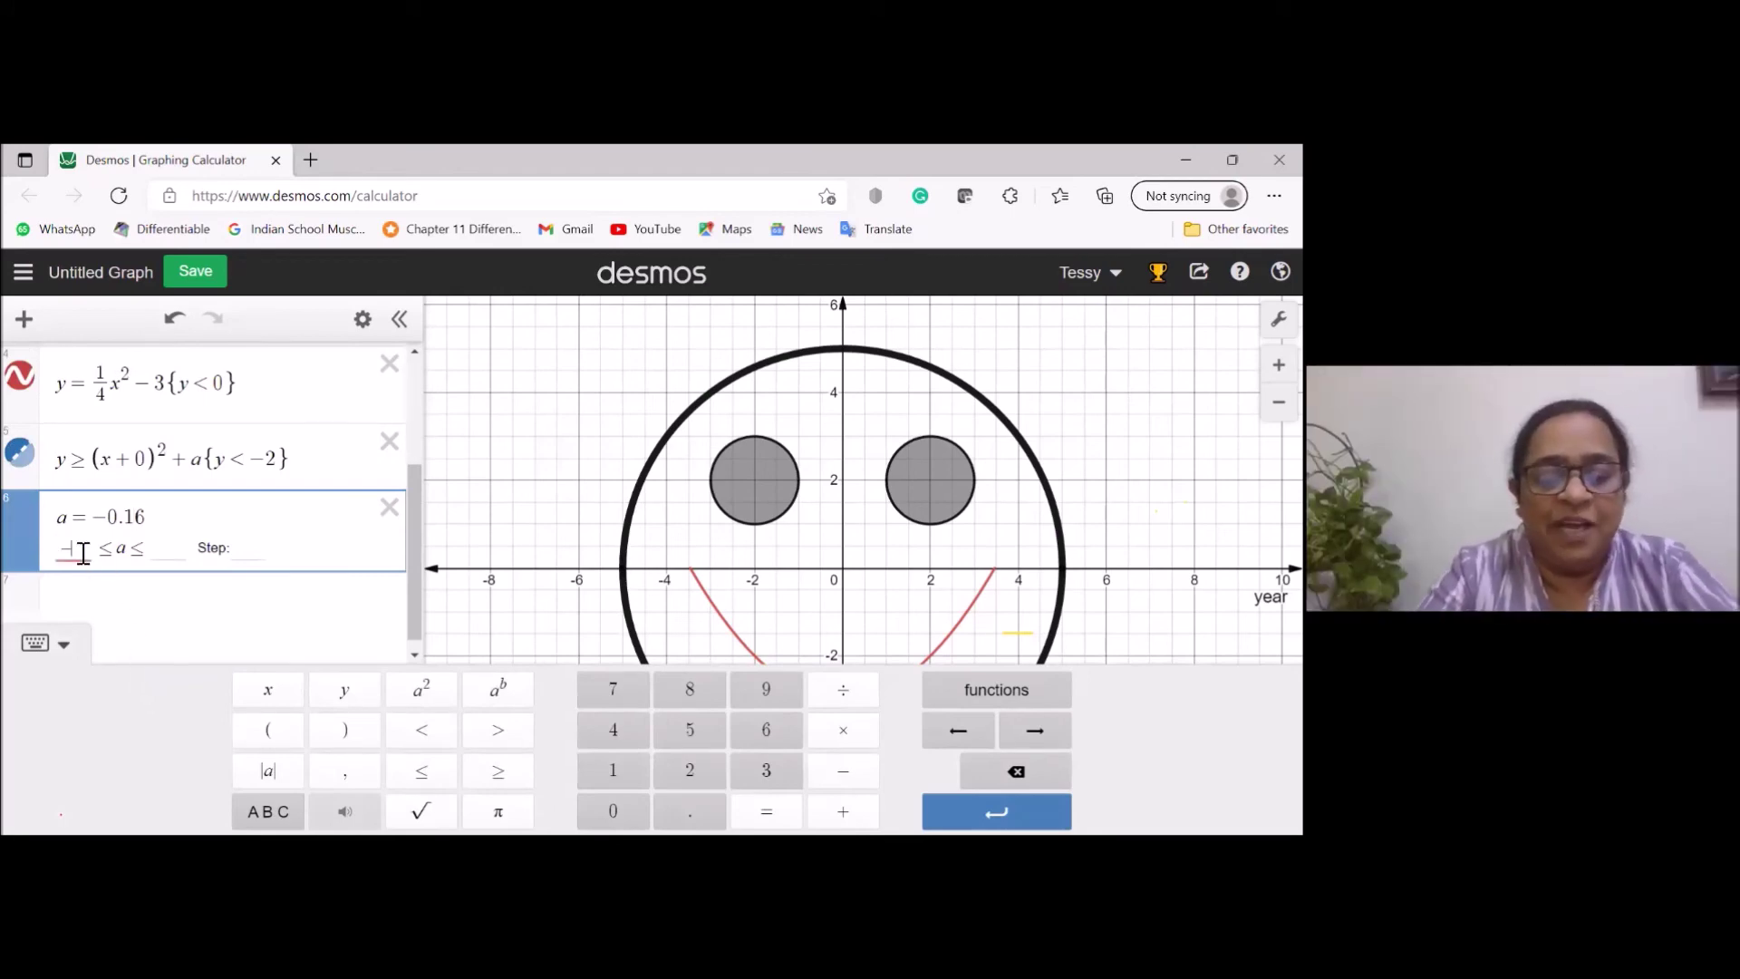
type("8")
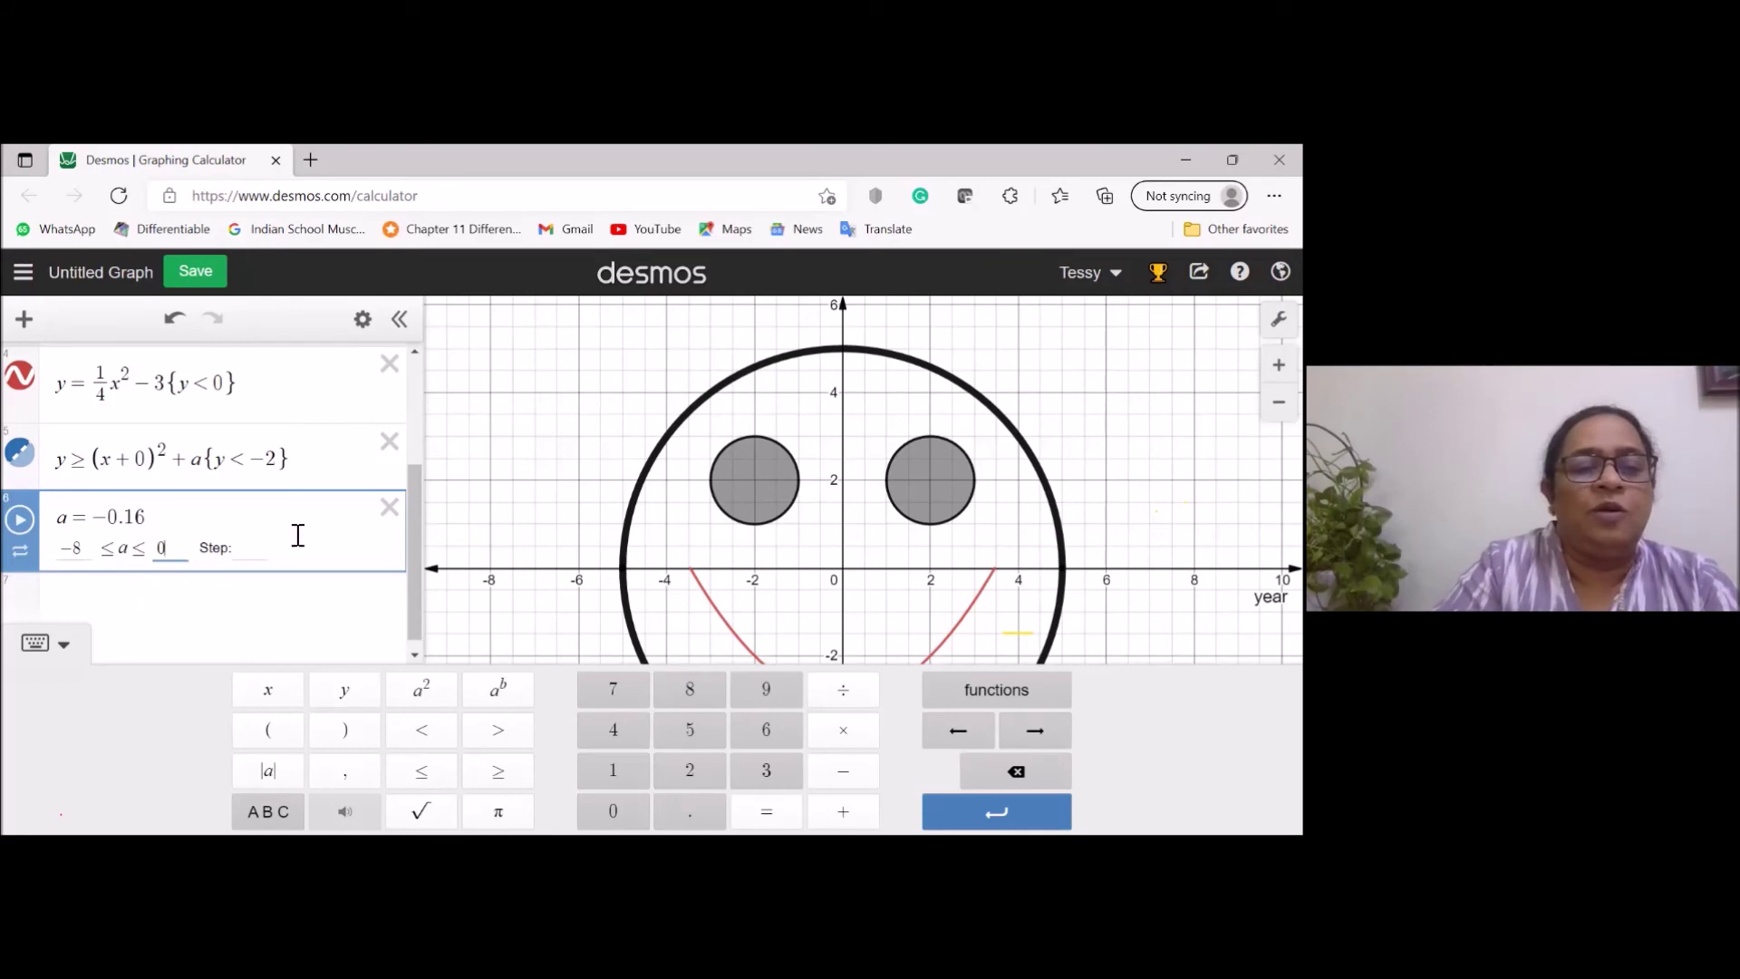
left_click(212, 608)
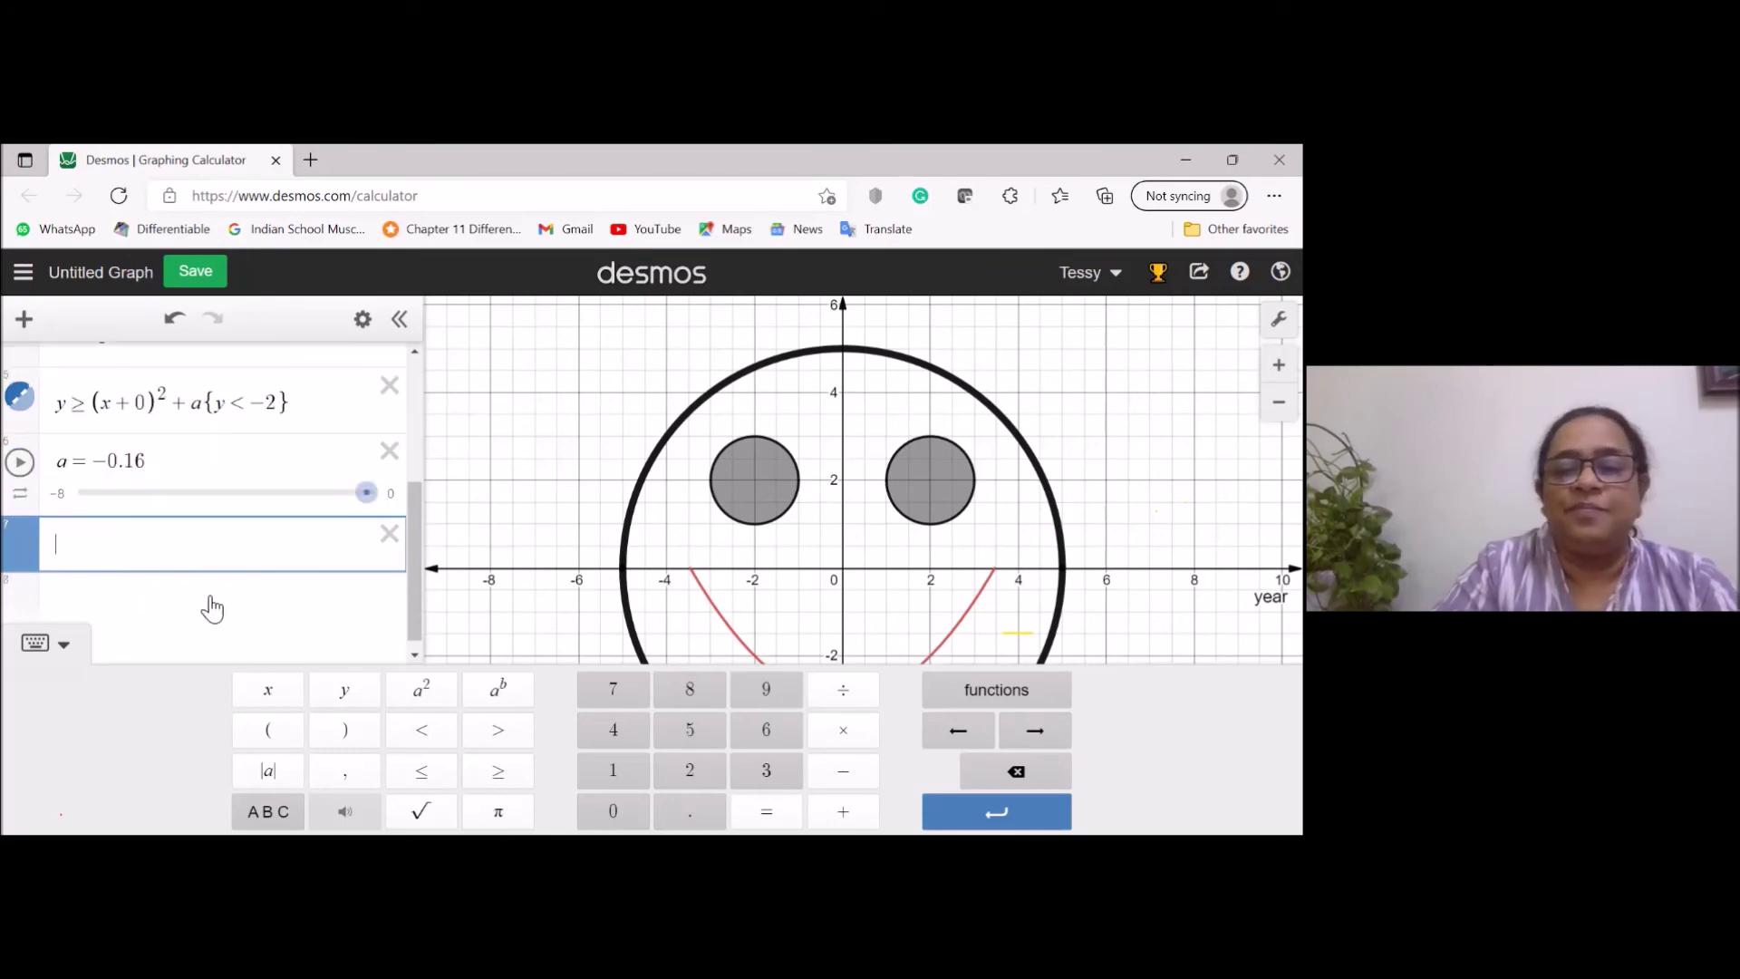
left_click(212, 608)
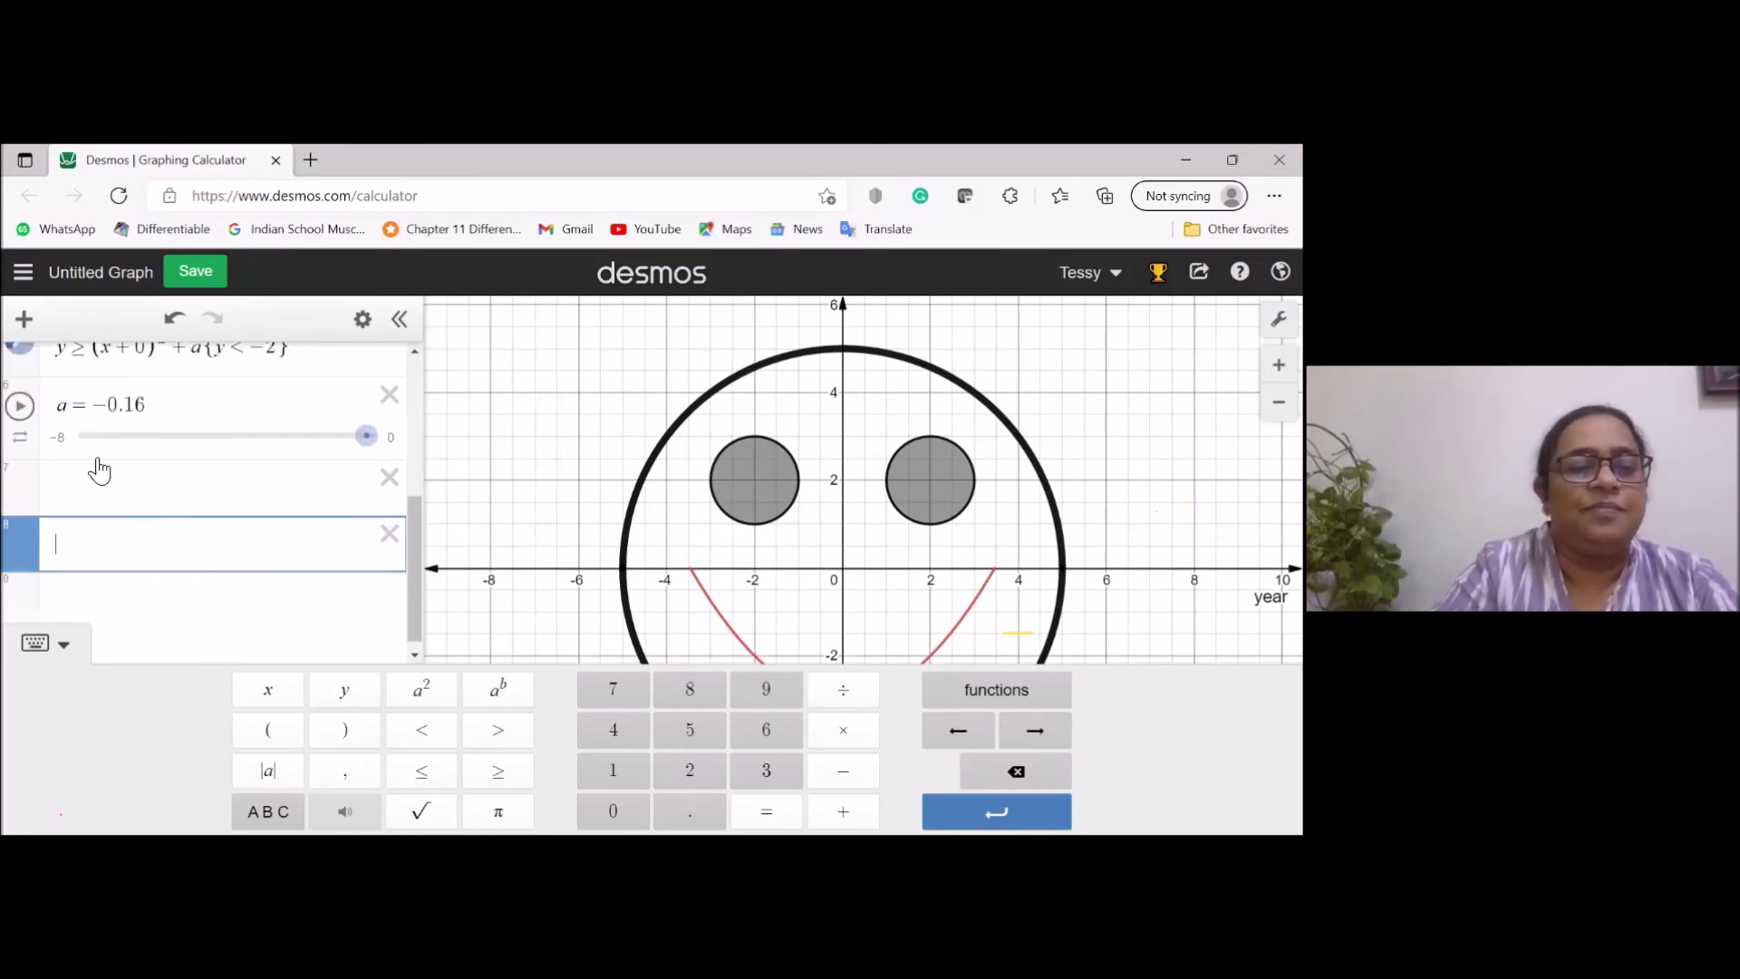
left_click(41, 643)
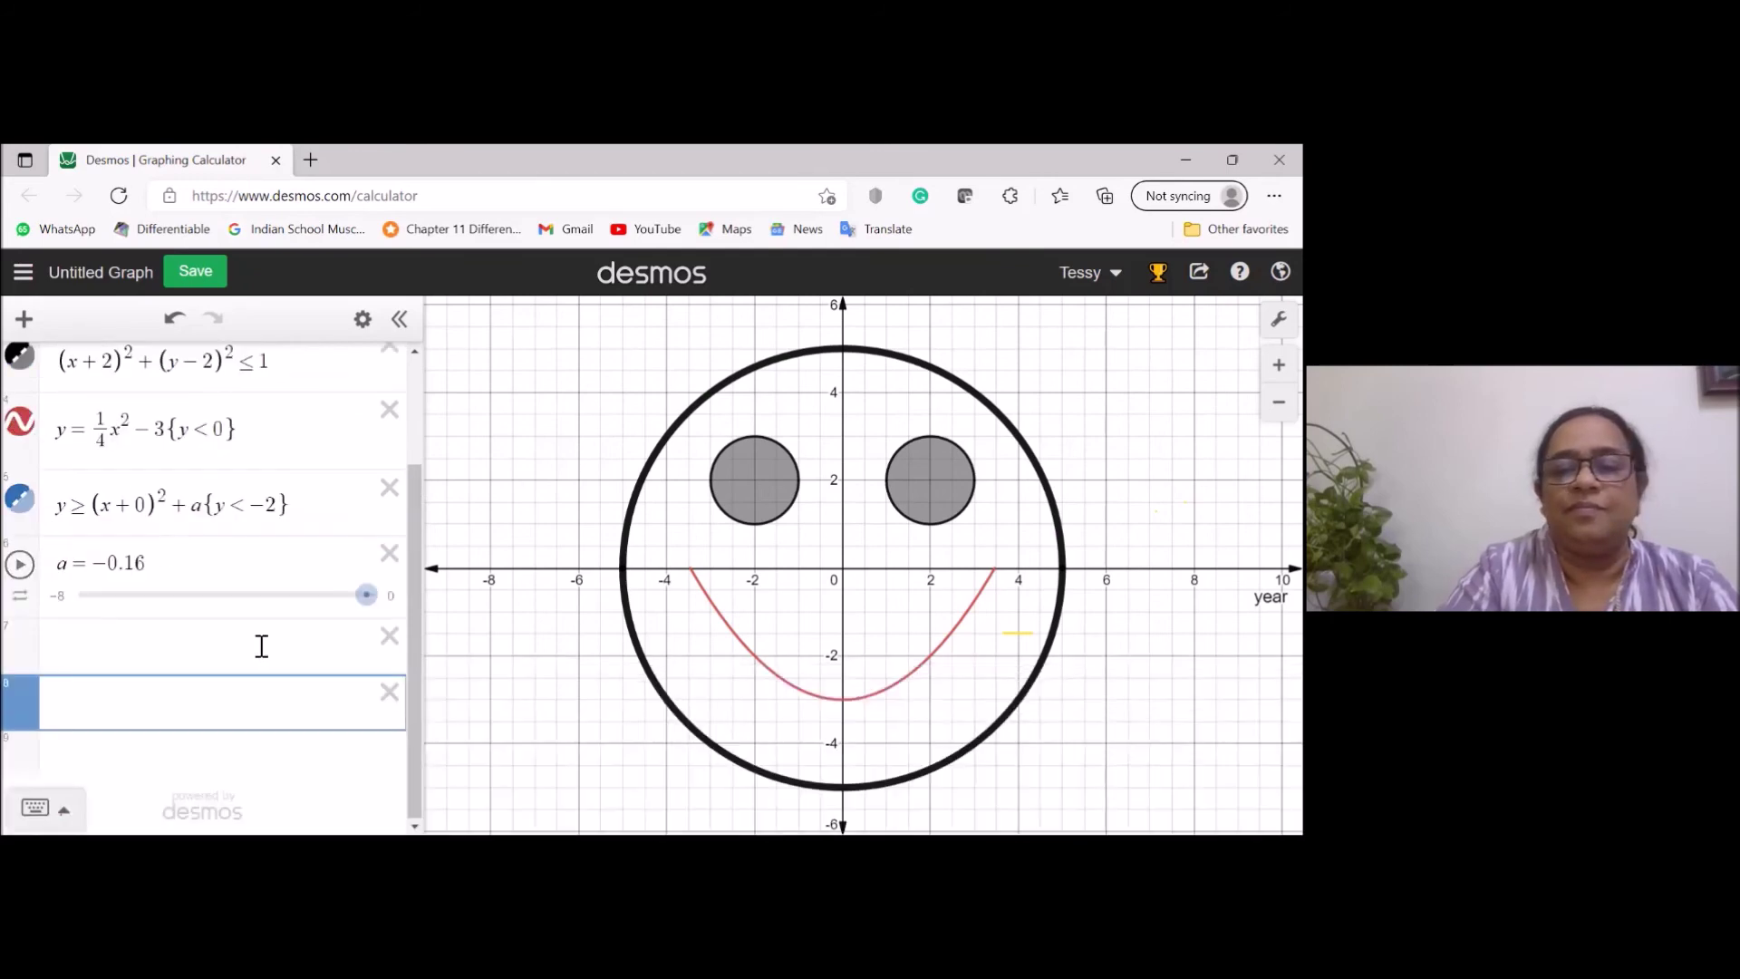
left_click(22, 567)
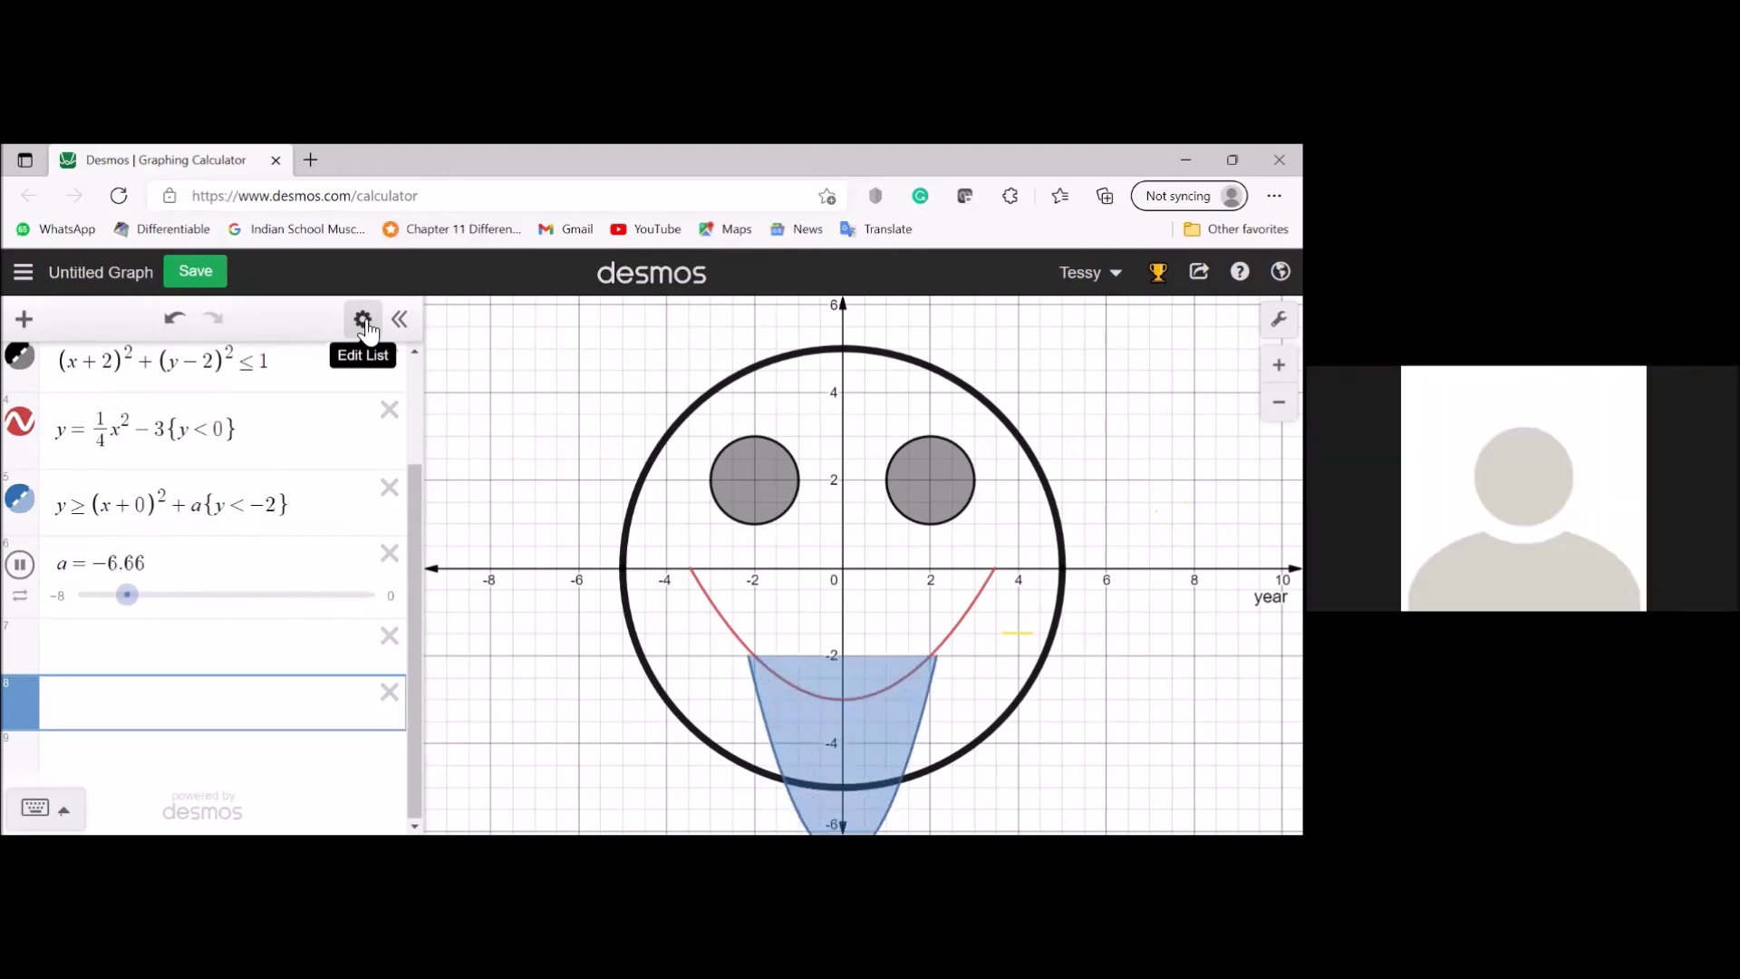
Recolour the shaded tongue region y ≥ (x + 0)² + a {y < −2} red and stop the animation of a.
left_click(363, 320)
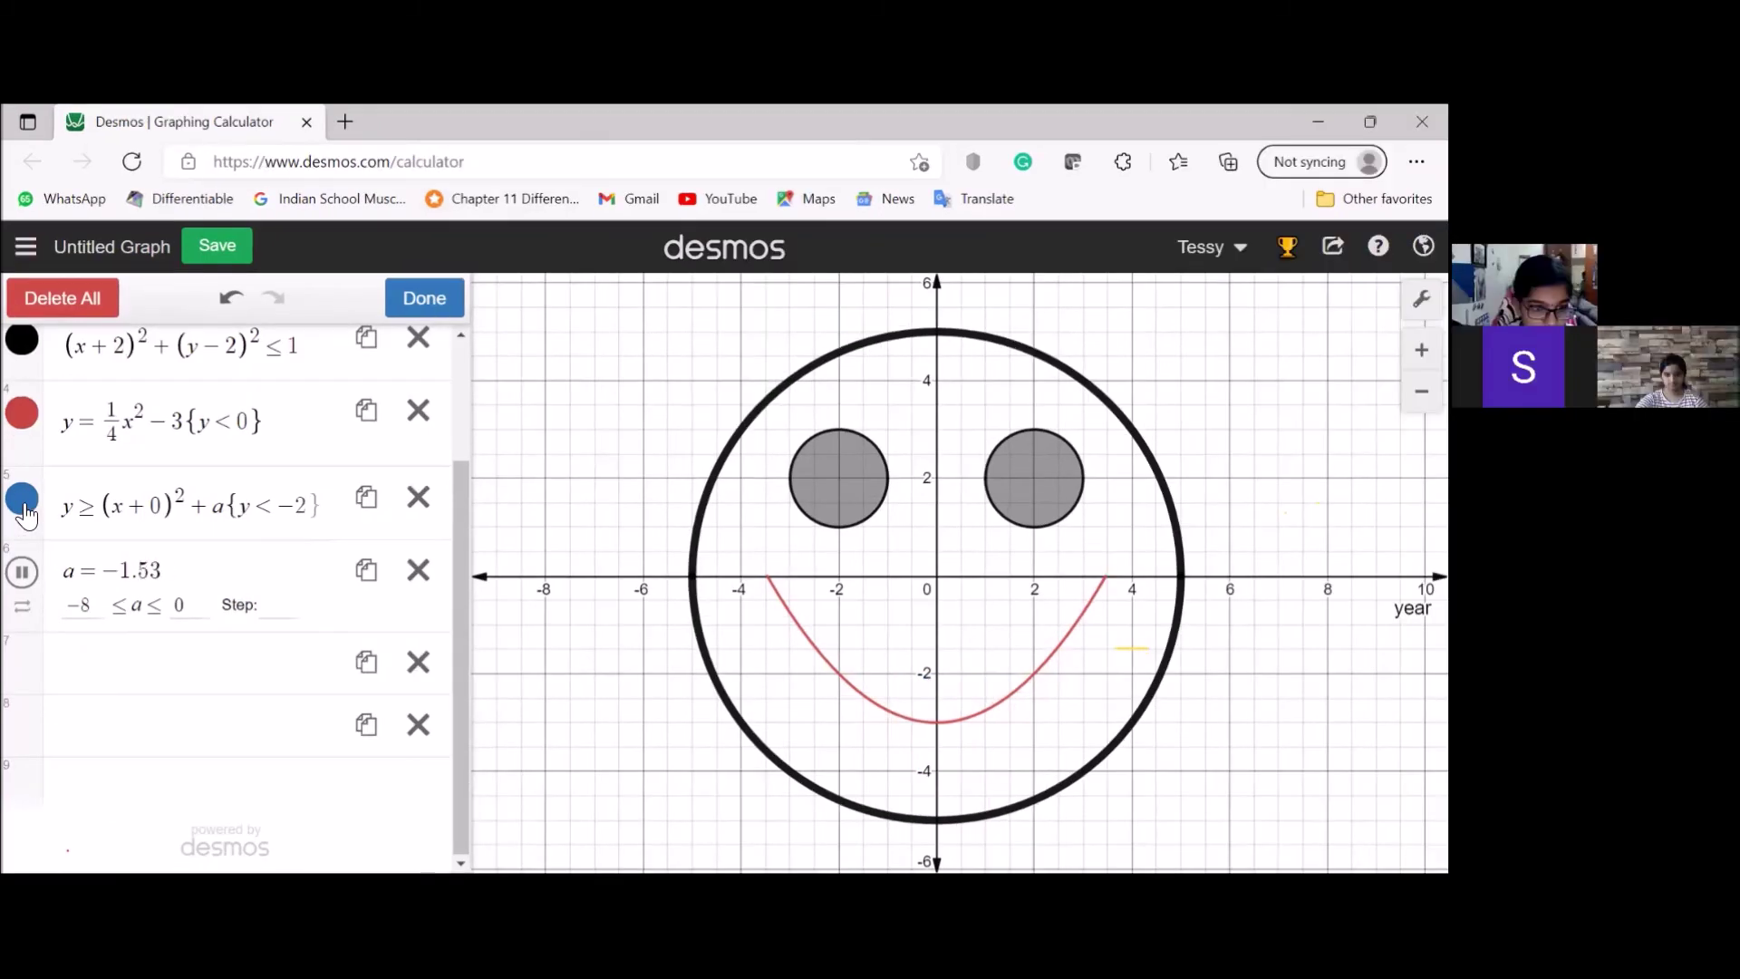
left_click(22, 510)
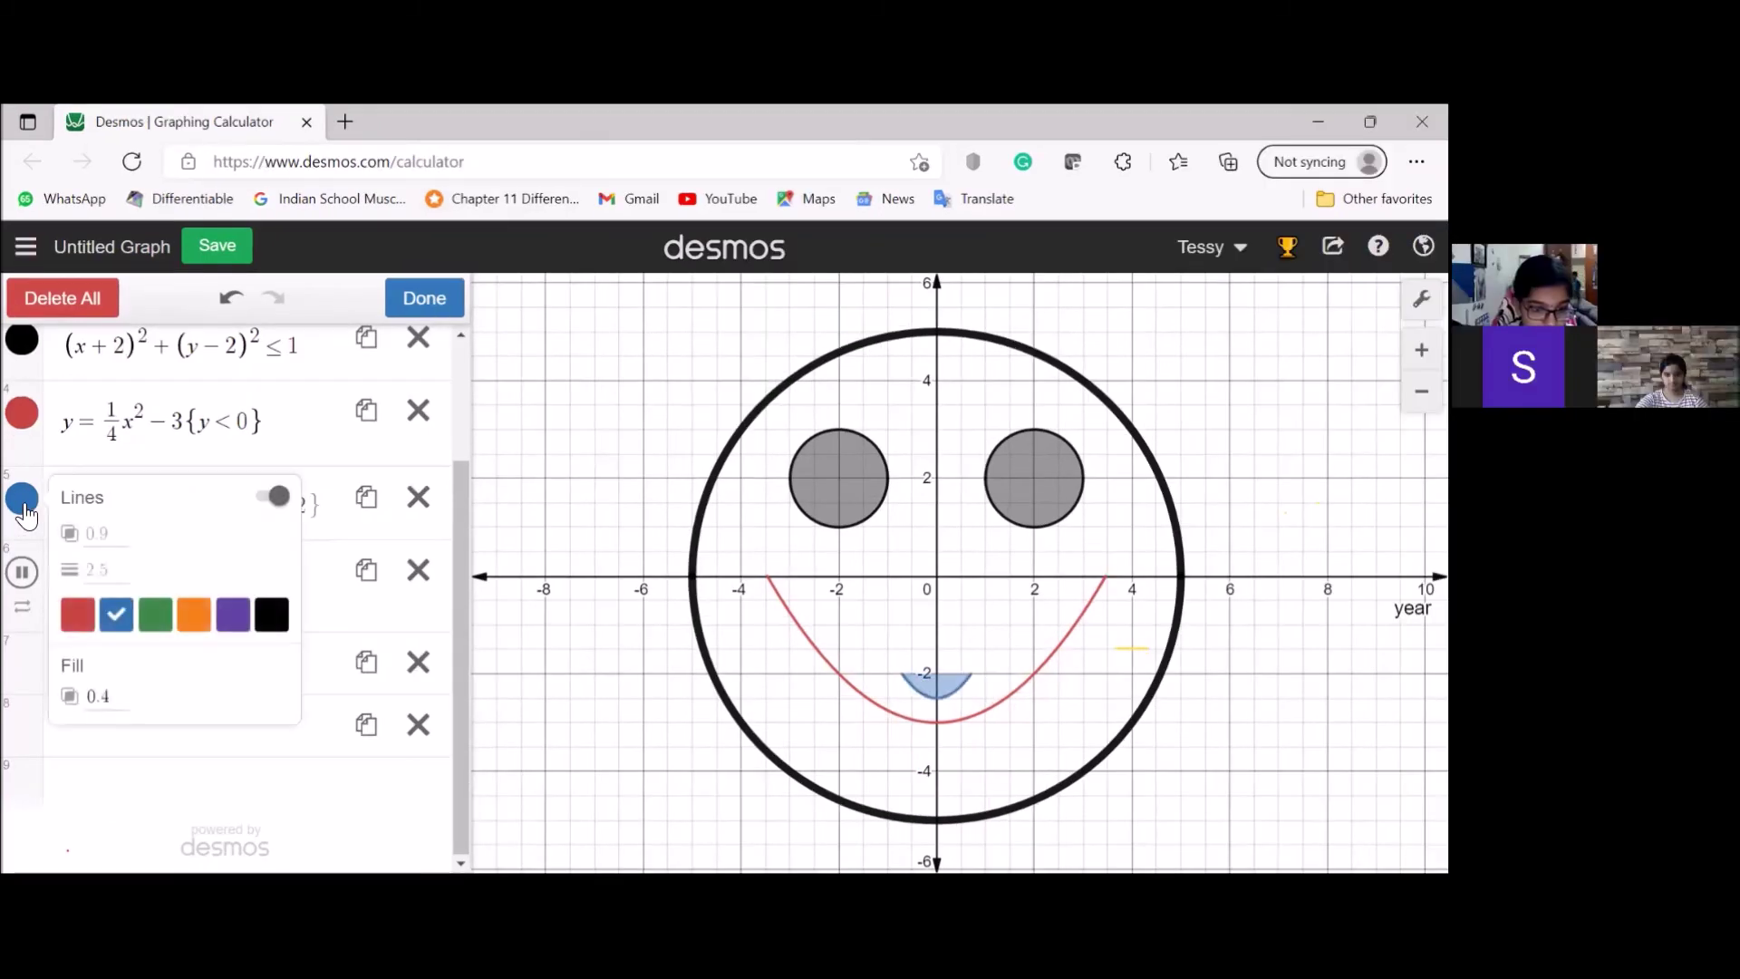
left_click(77, 615)
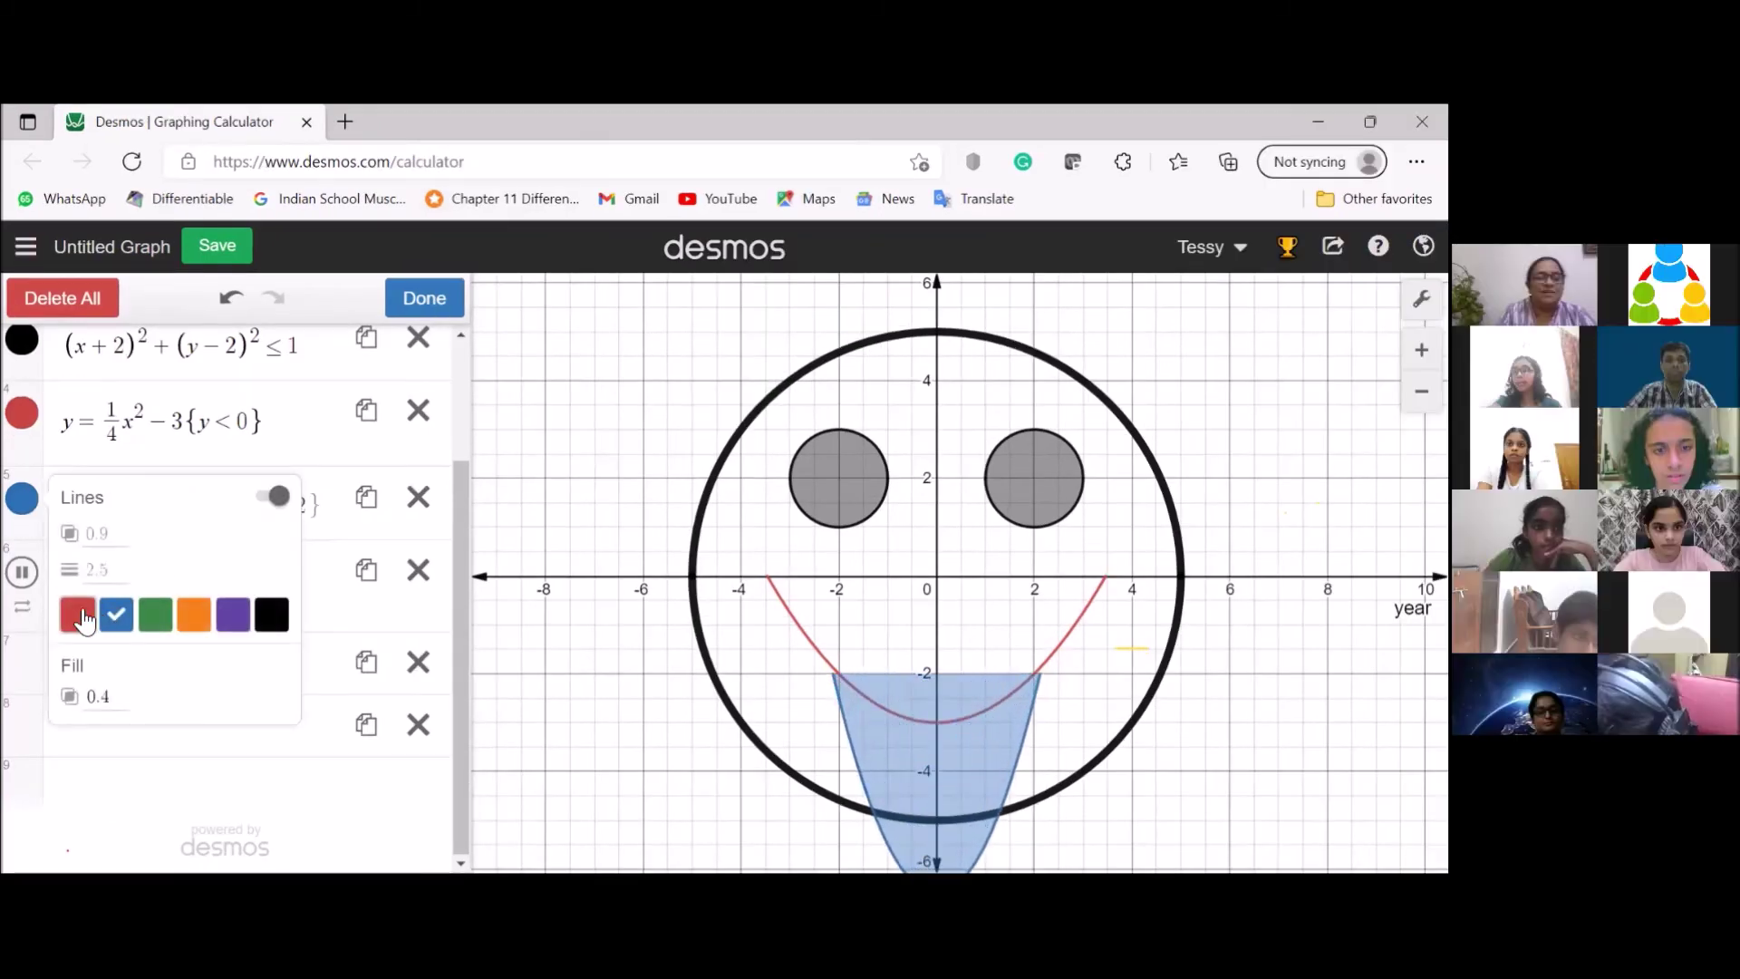
left_click(423, 308)
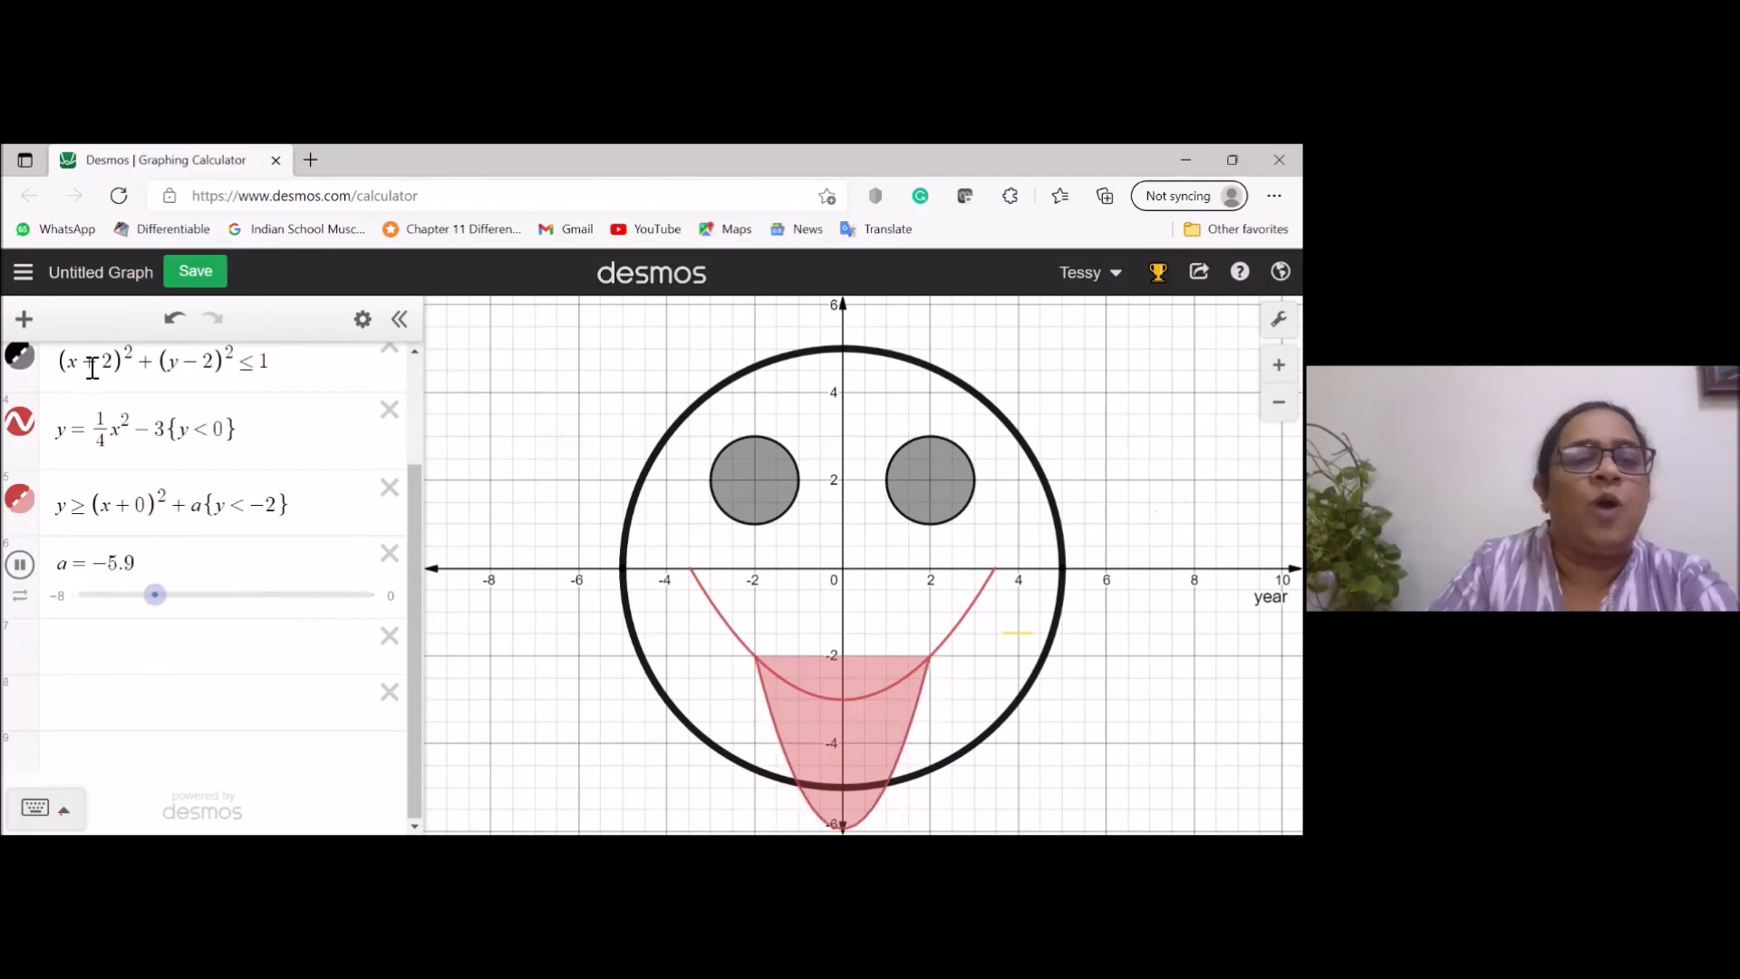
left_click(23, 569)
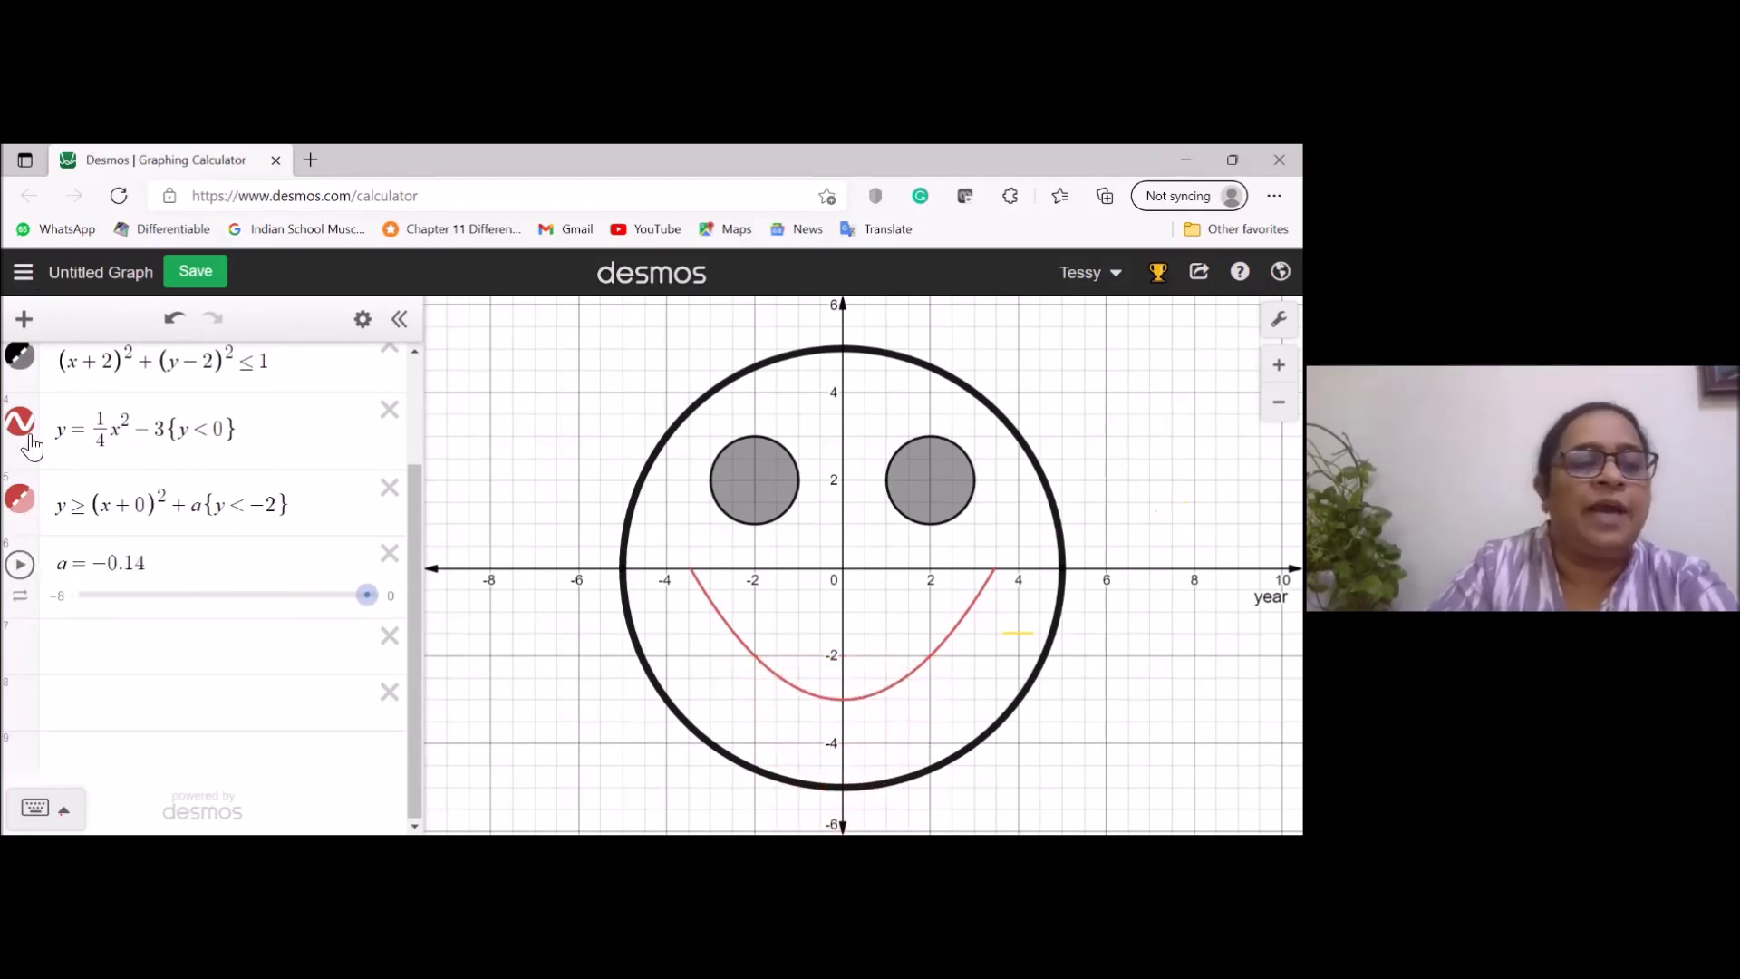
Browse the built-in example graphs and open the example Lines: Slope Intercept Form.
left_click(24, 272)
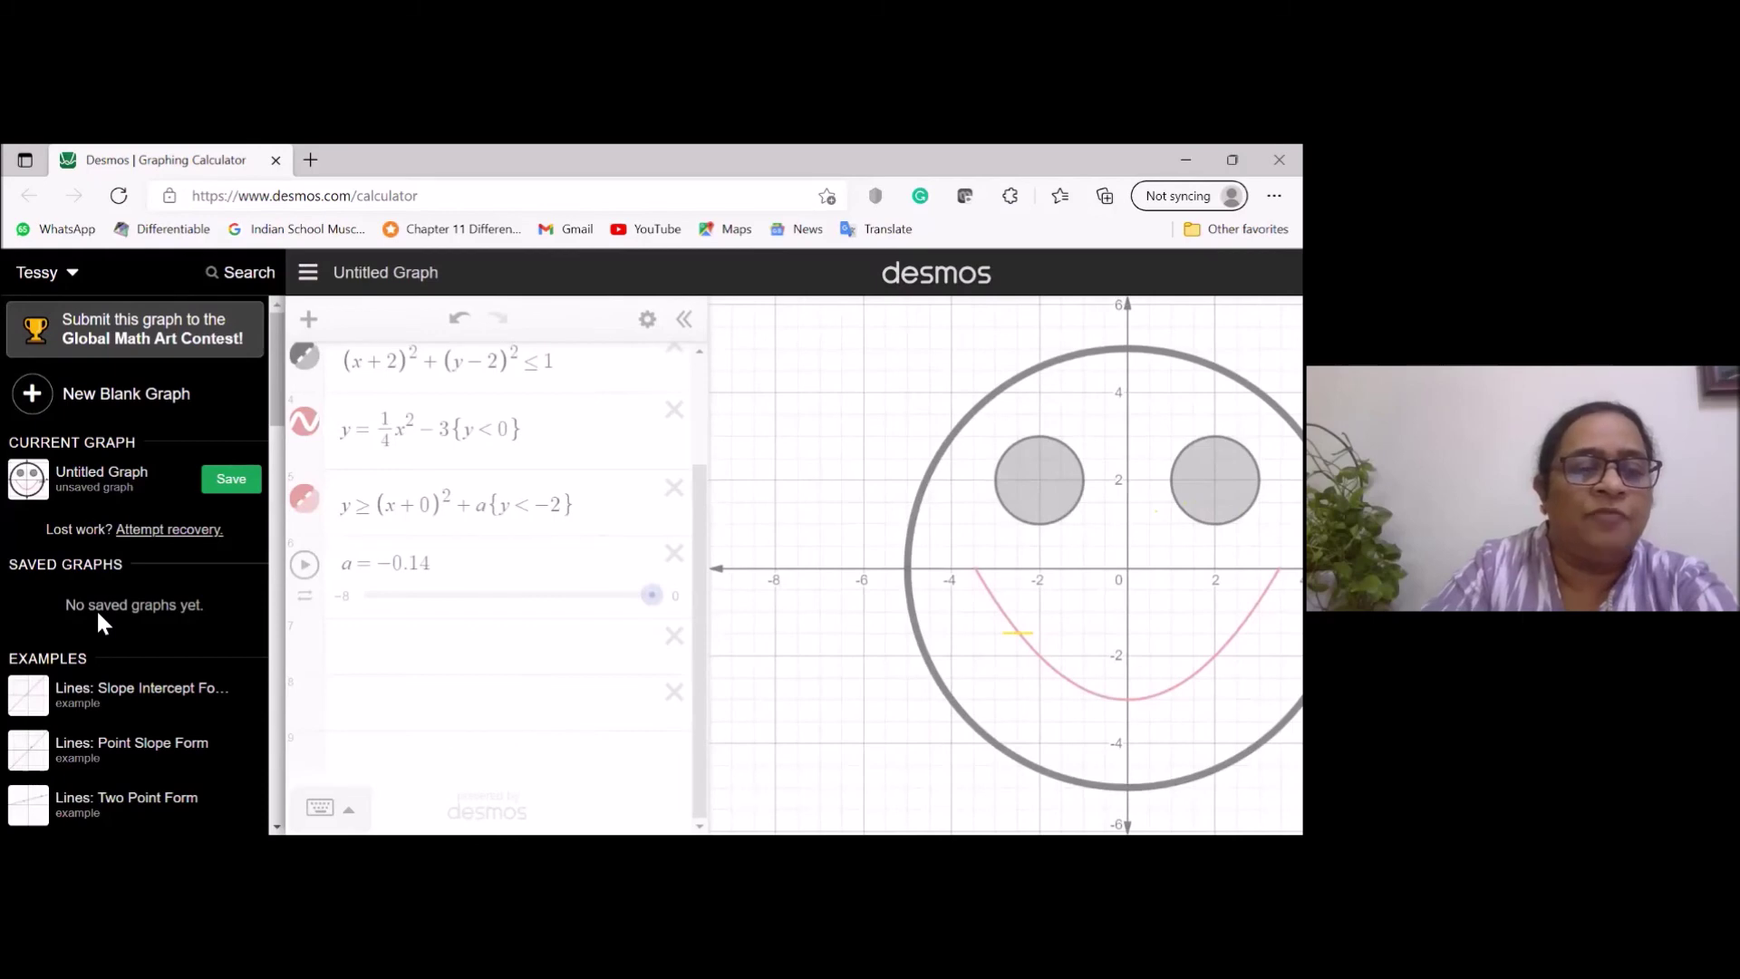
scroll(96, 607, "down", 1)
scroll(101, 622, "down", 2)
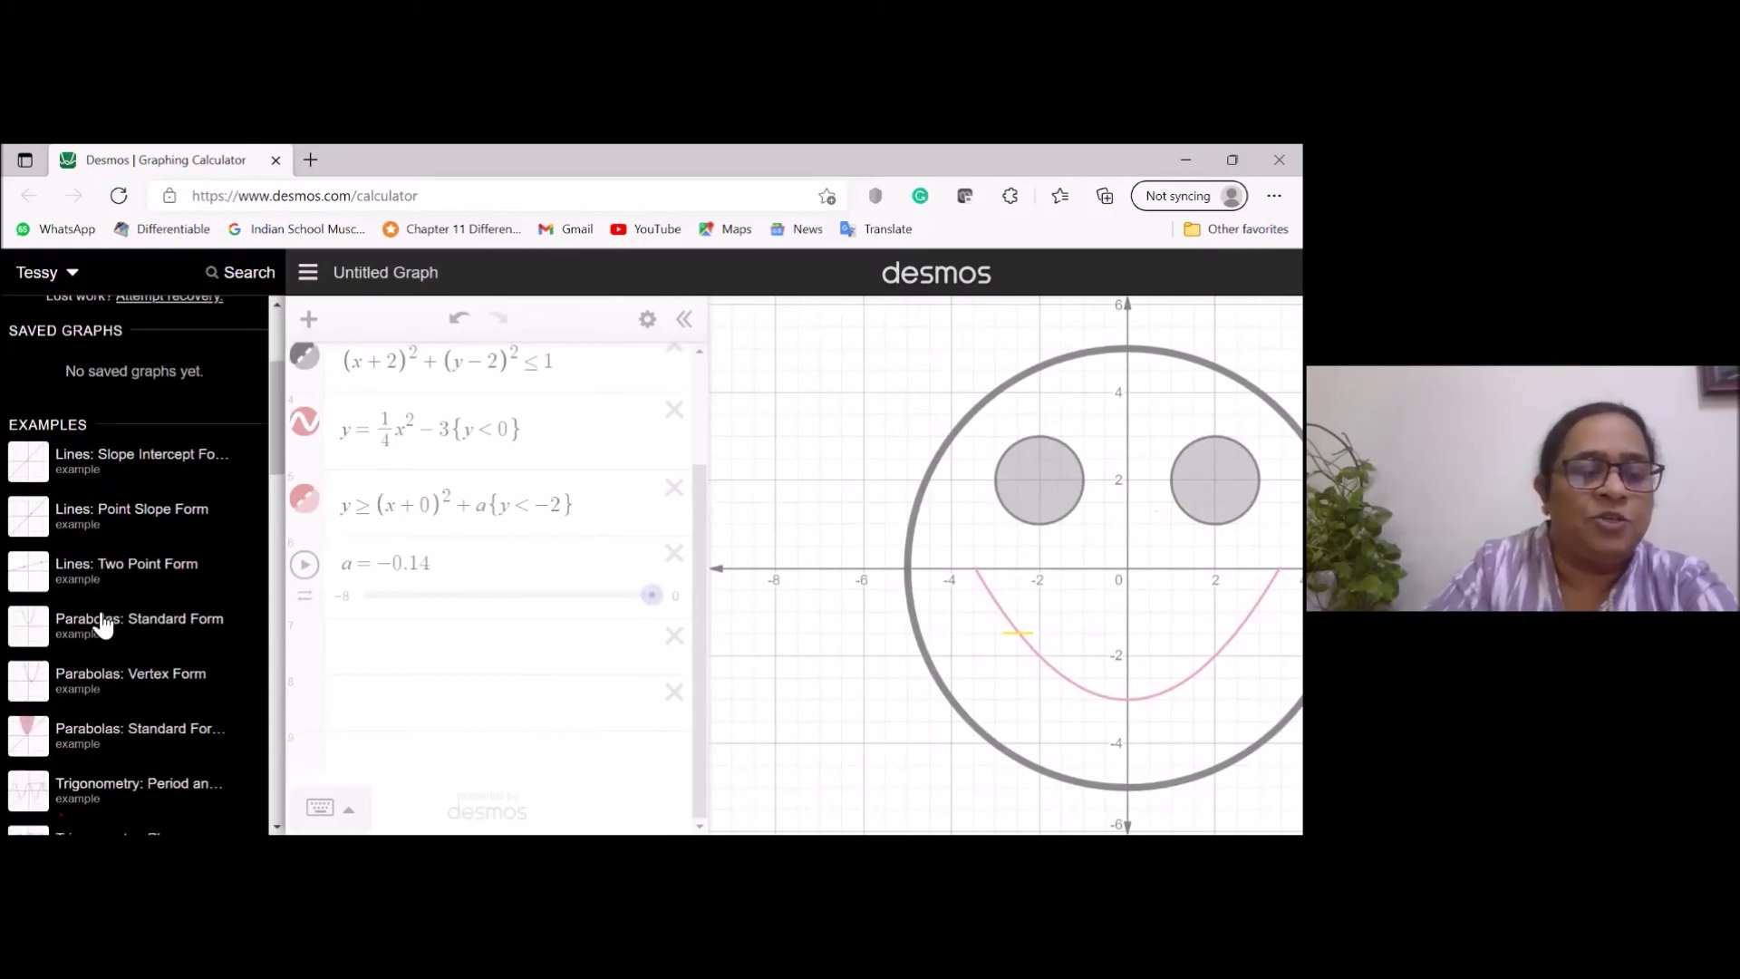
scroll(104, 624, "down", 2)
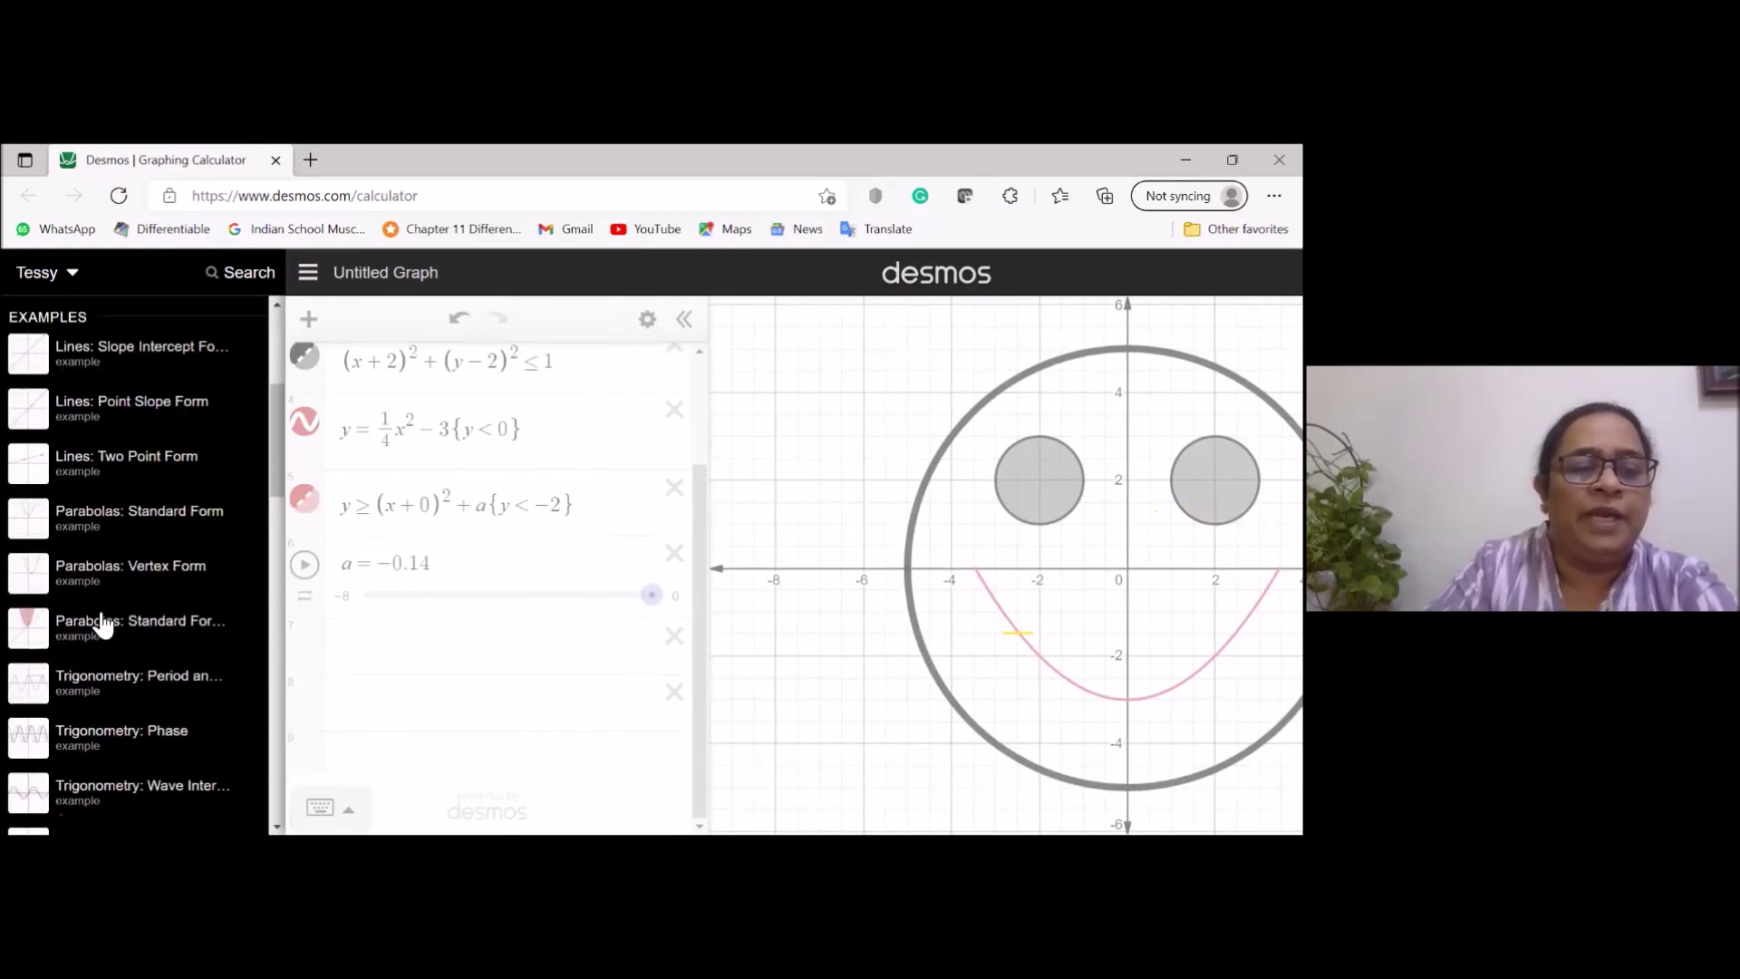
scroll(100, 617, "up", 3)
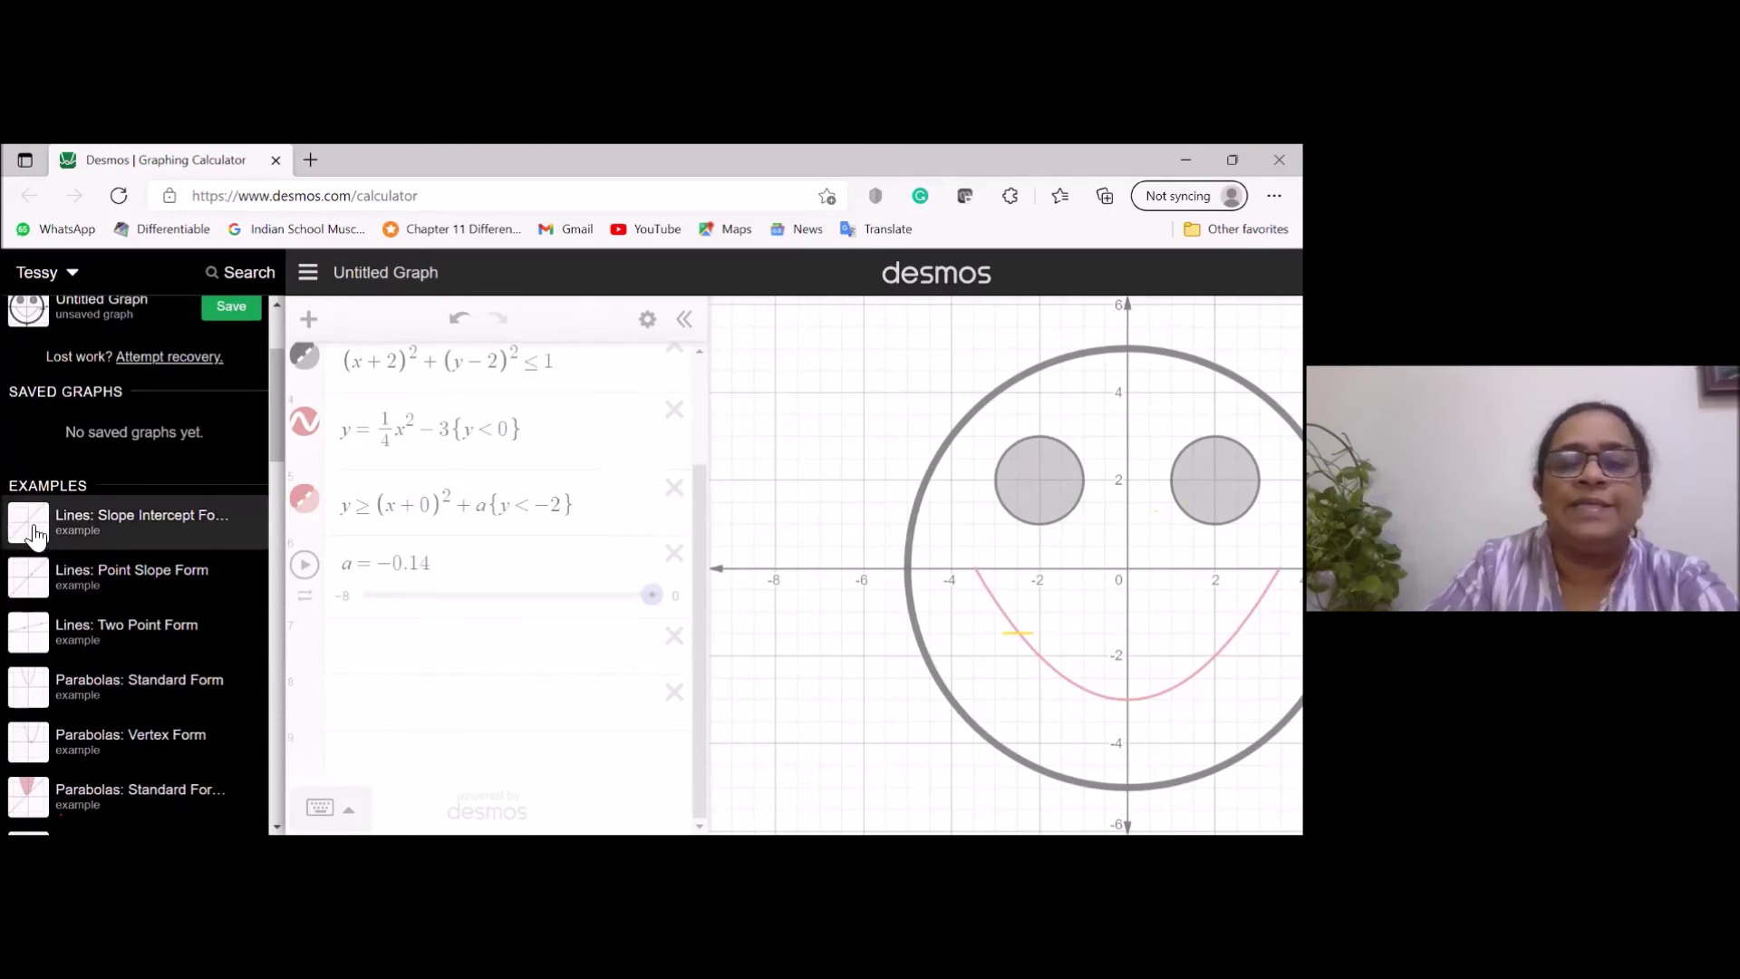
left_click(35, 535)
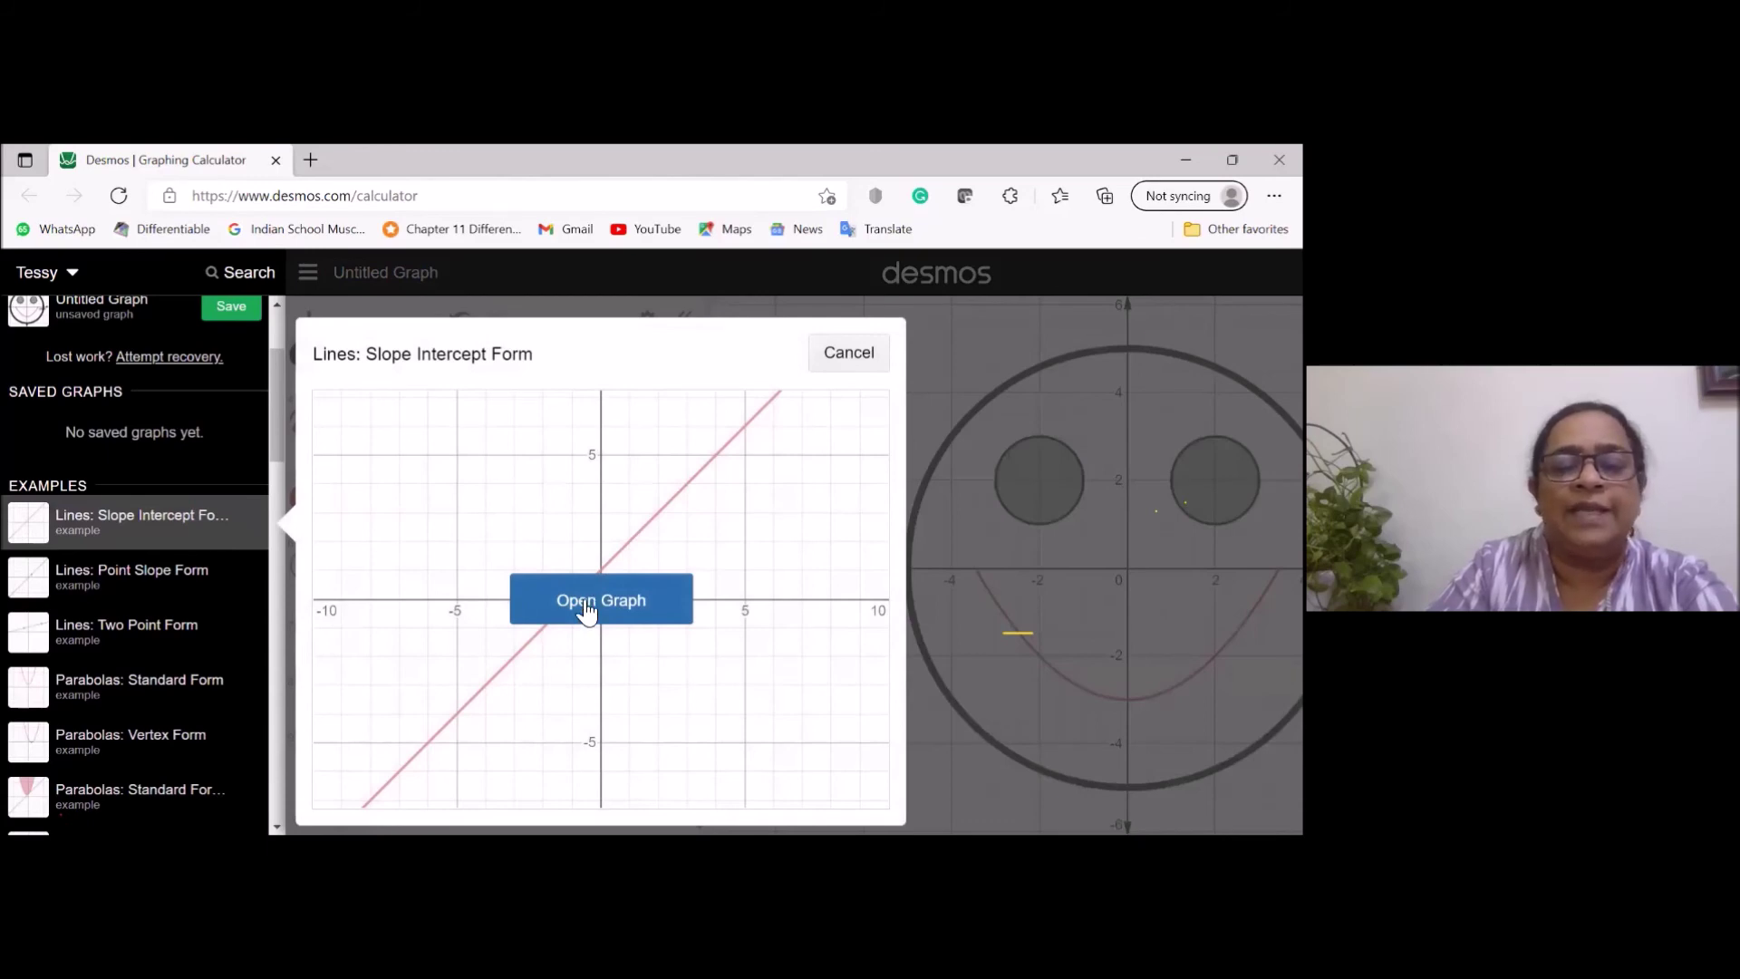
left_click(586, 612)
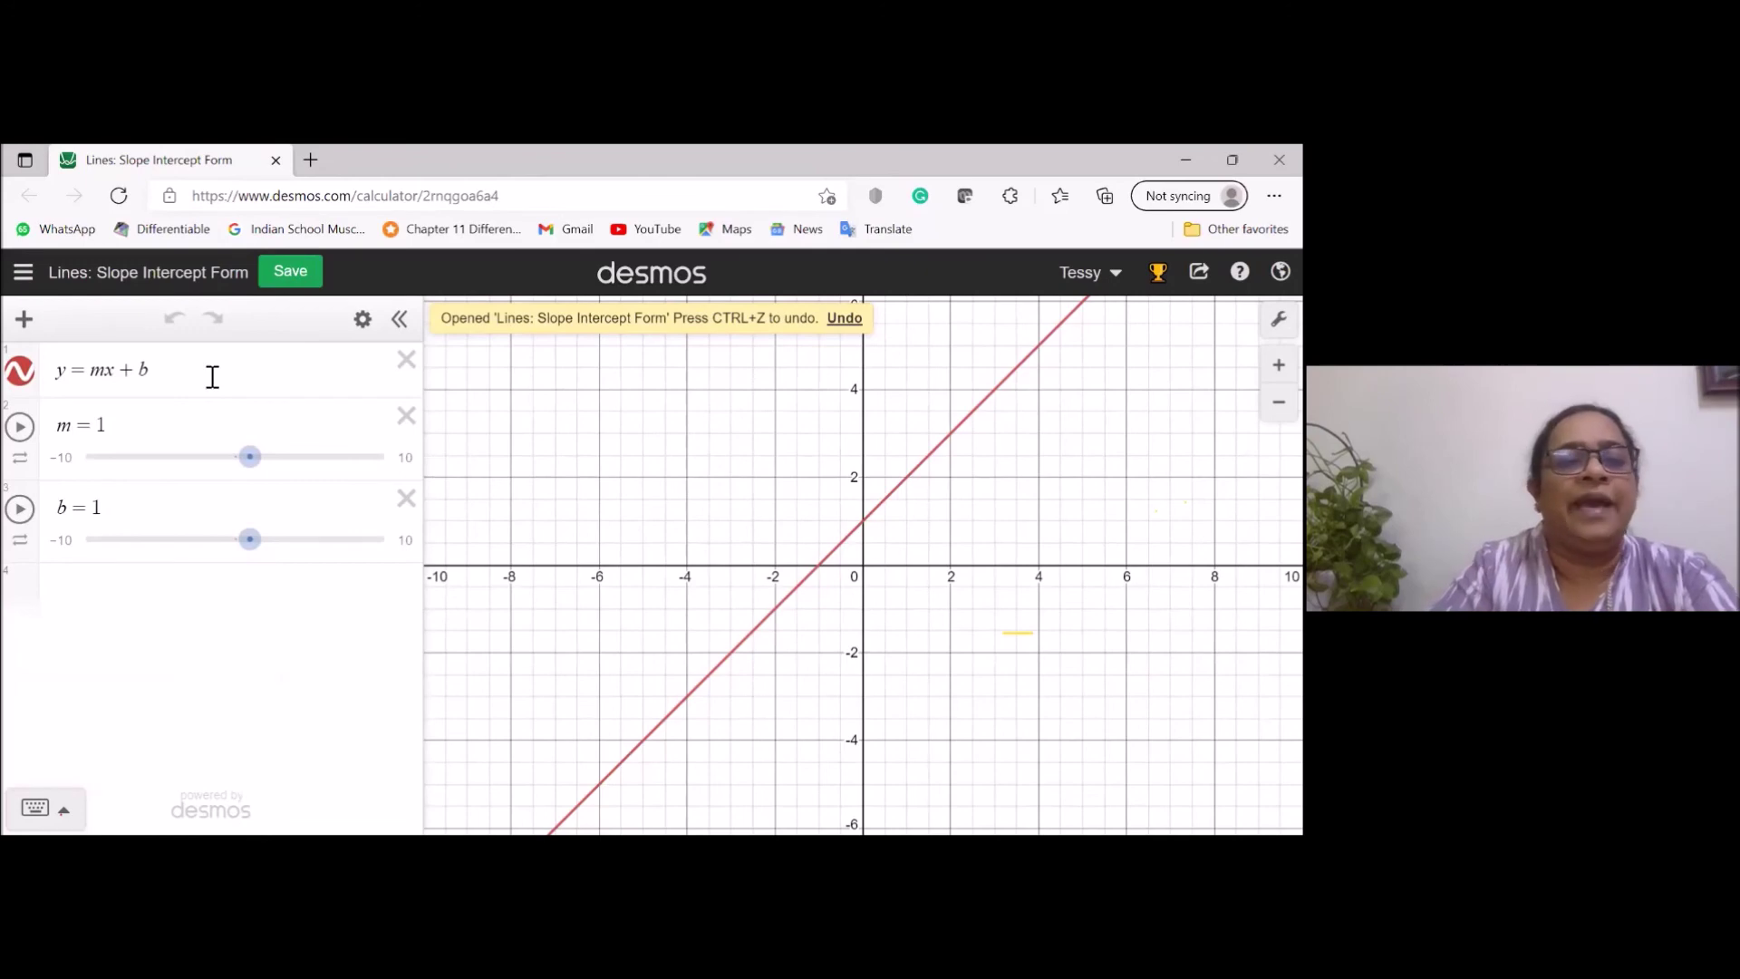
Open the built-in example graph Parabolas: Standard Form.
left_click(25, 284)
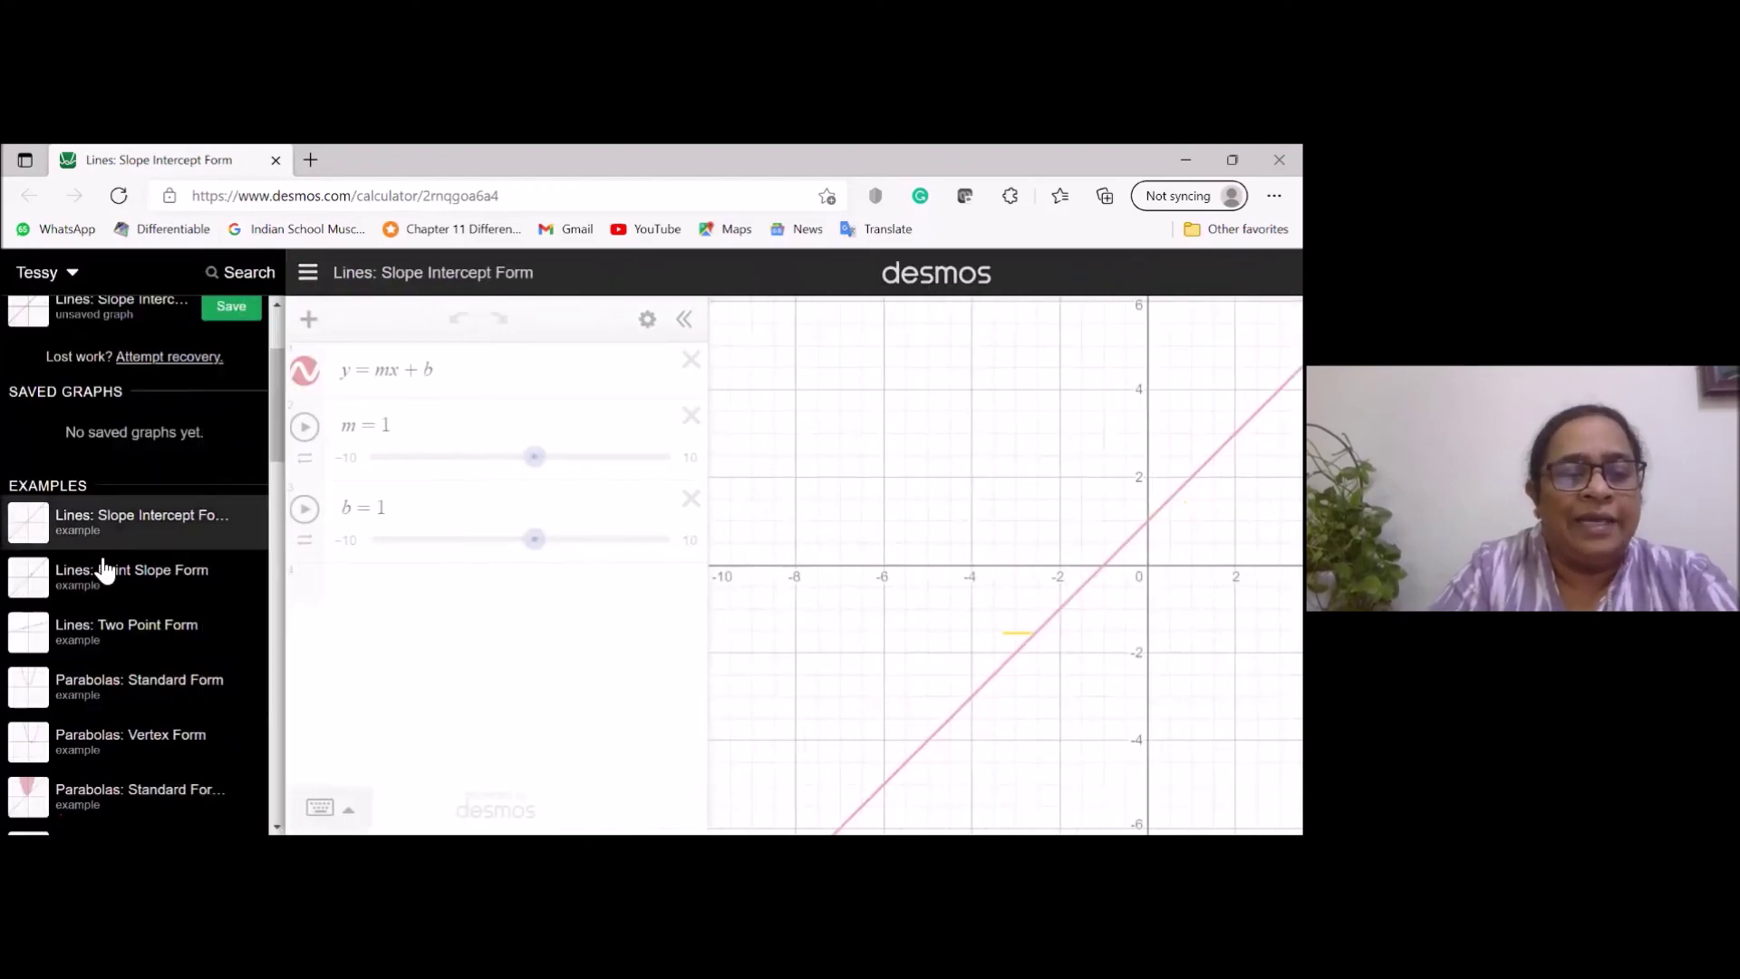
left_click(87, 698)
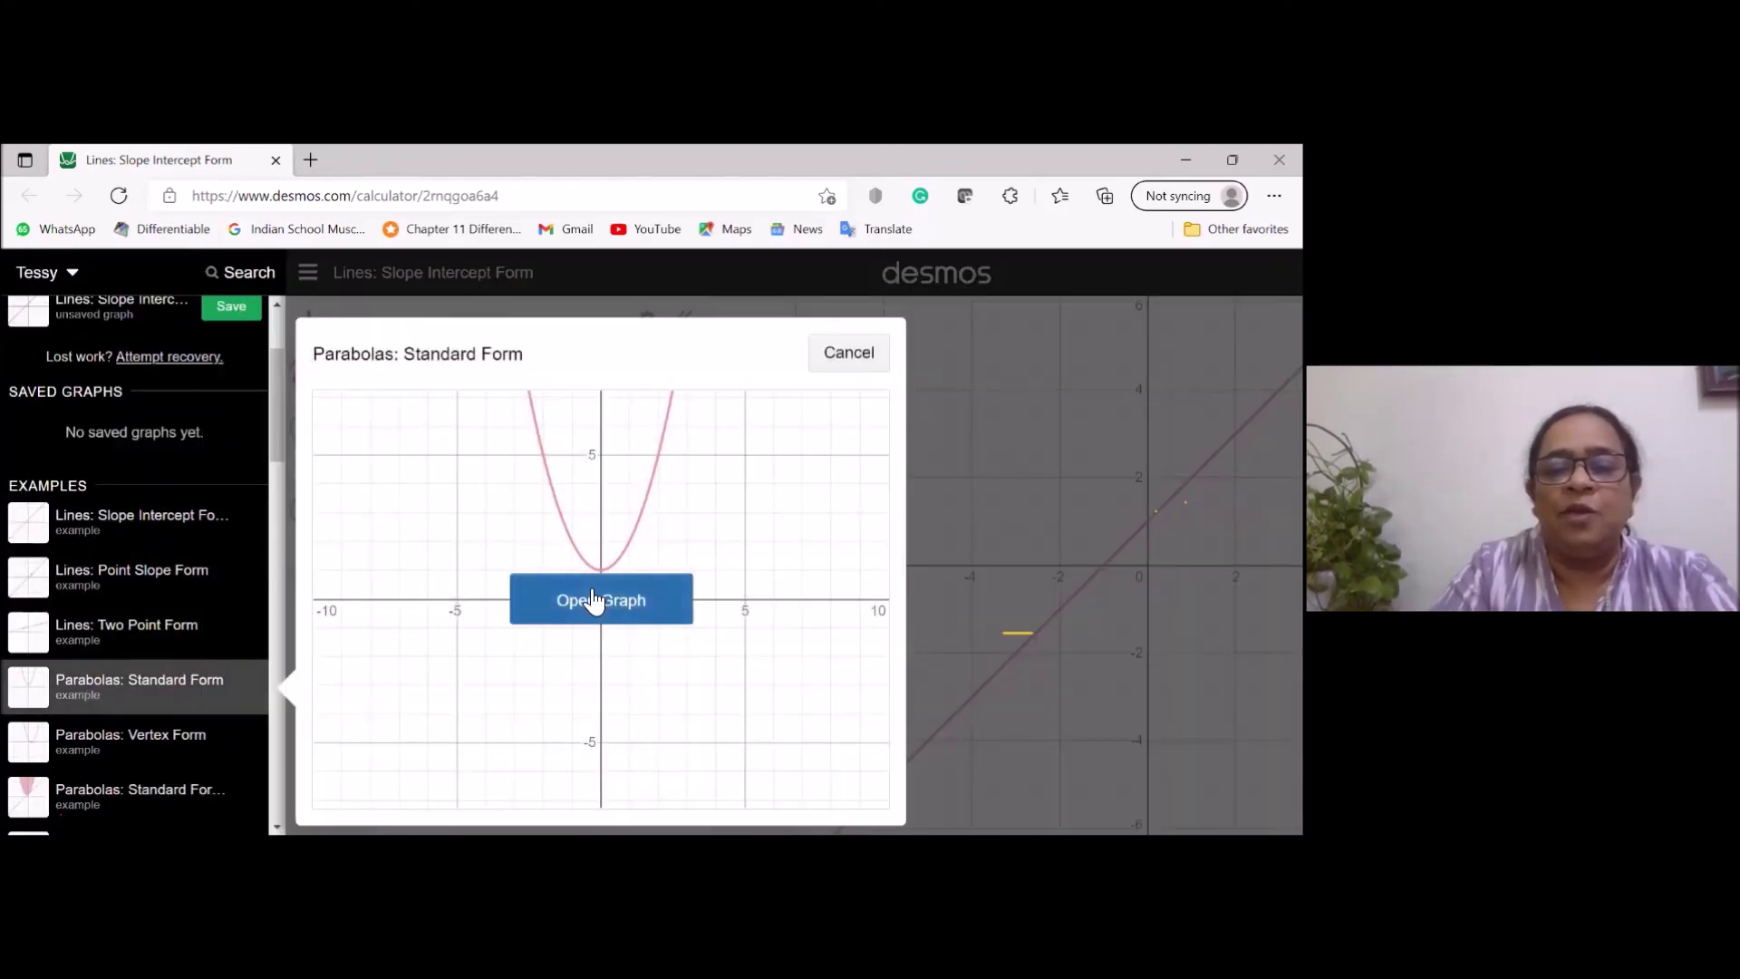
left_click(589, 598)
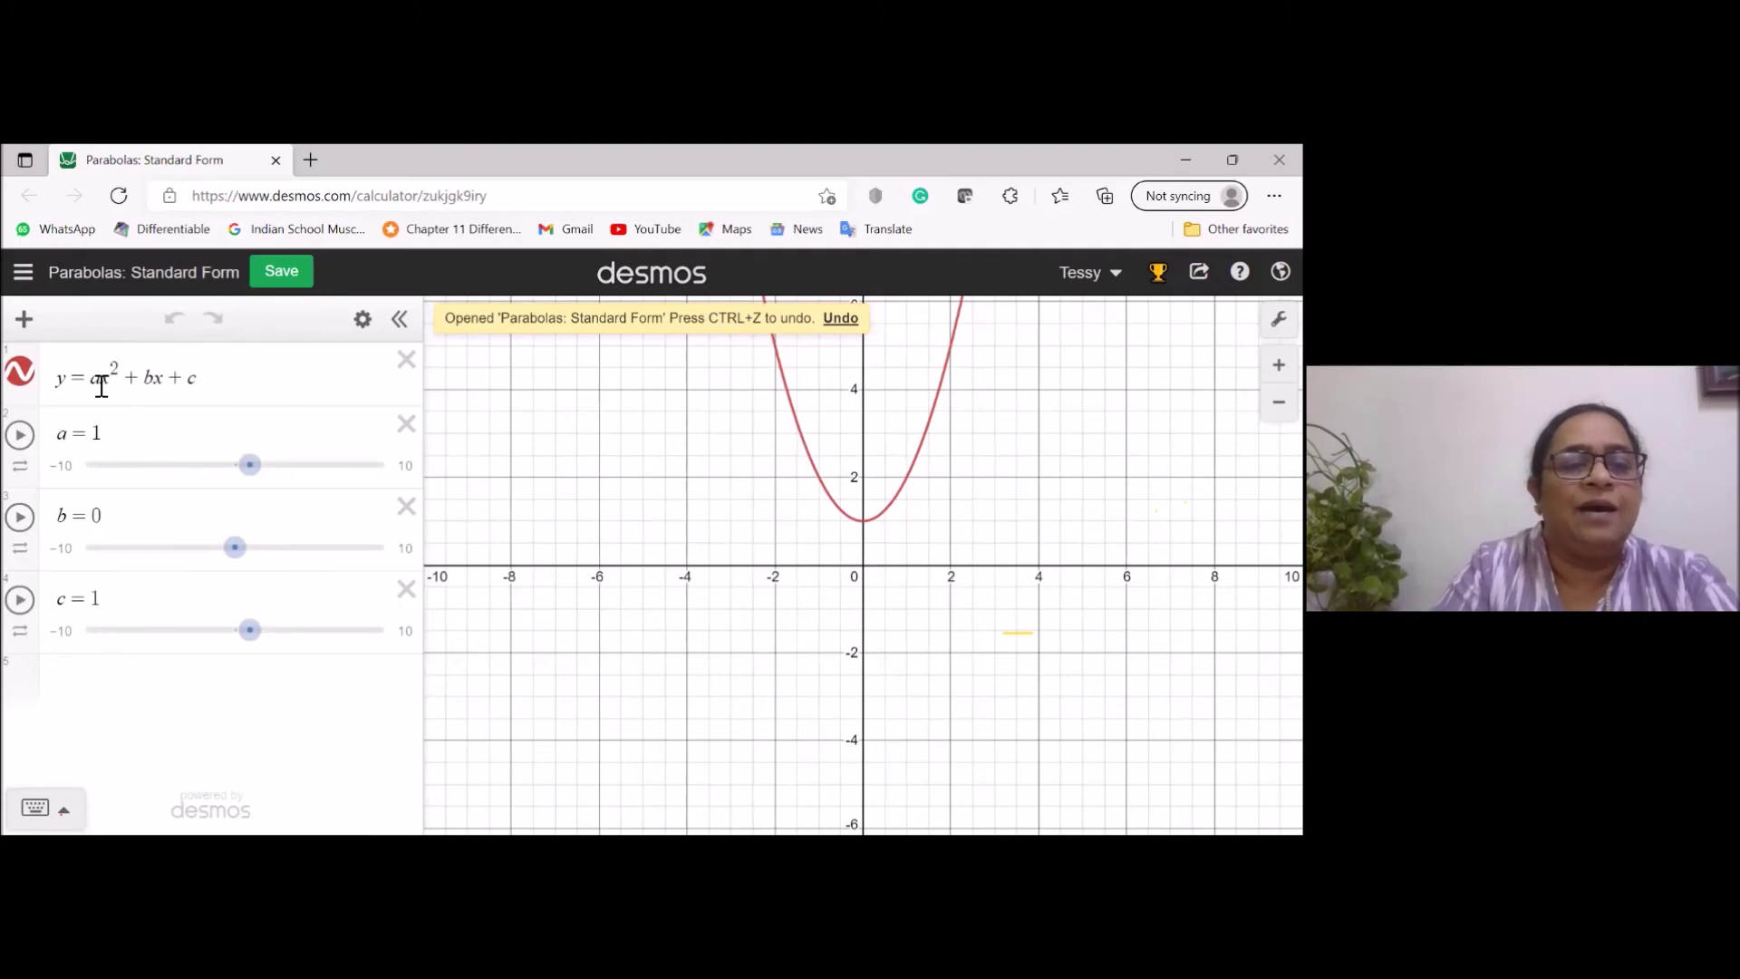
Open the built-in example graph Trigonometry: Period and Amplitude.
left_click(24, 272)
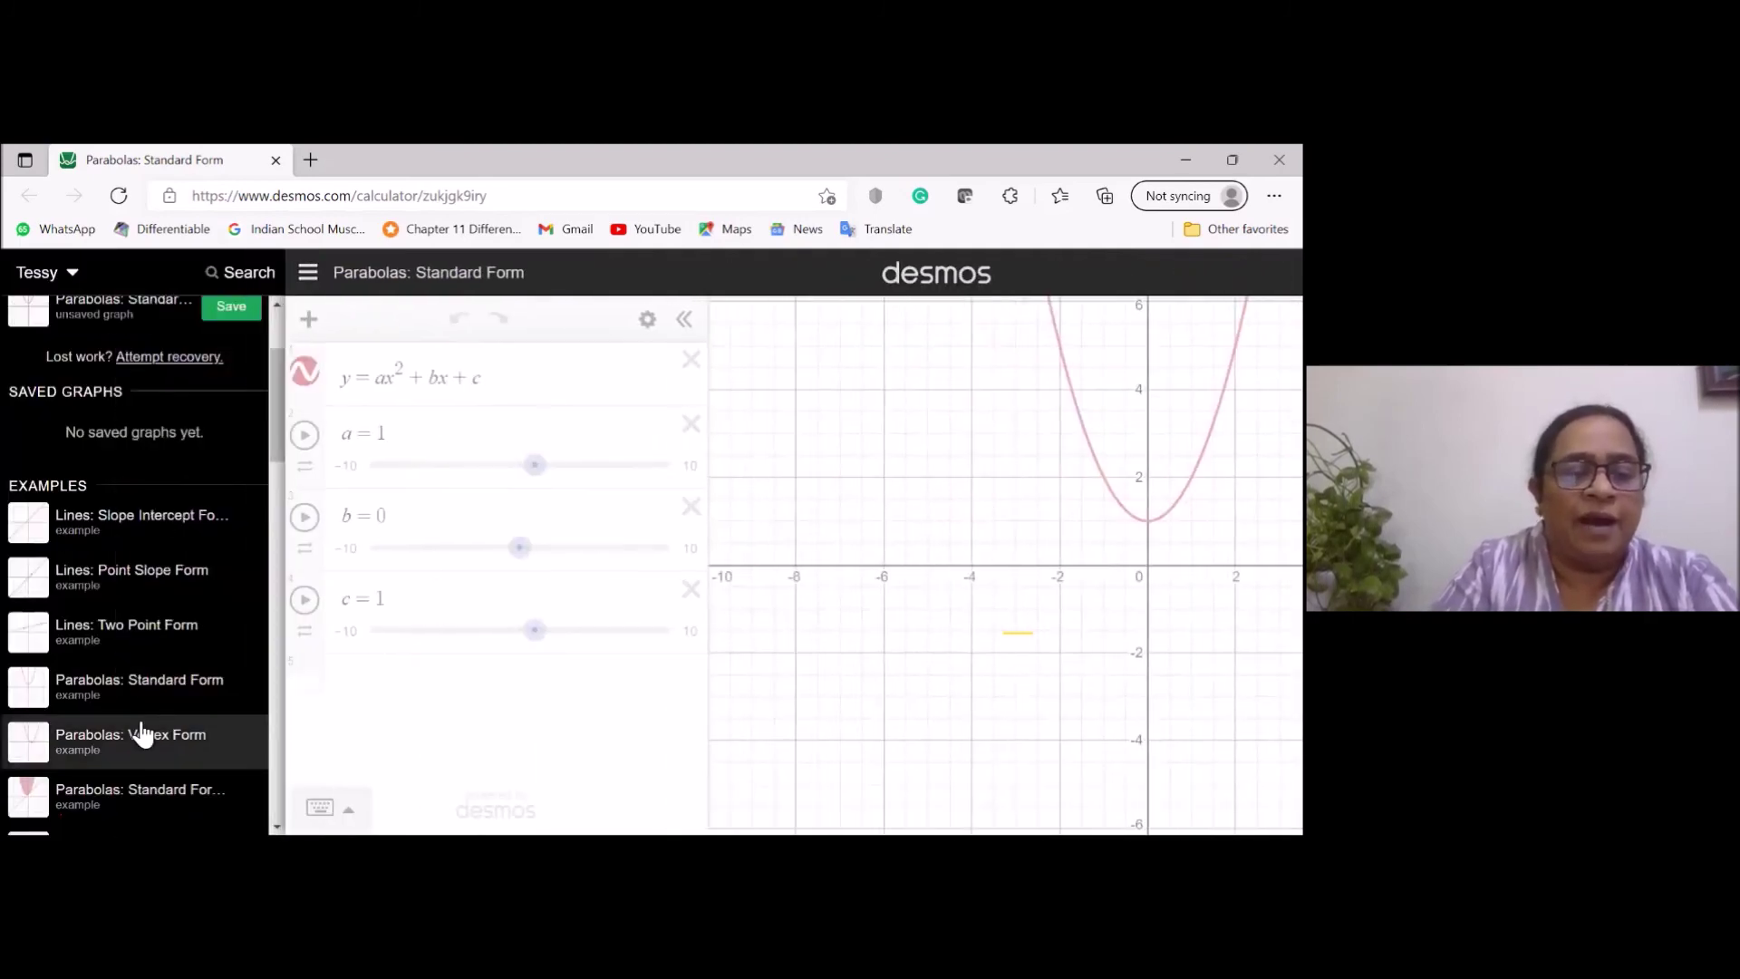
scroll(142, 732, "down", 2)
scroll(97, 660, "down", 1)
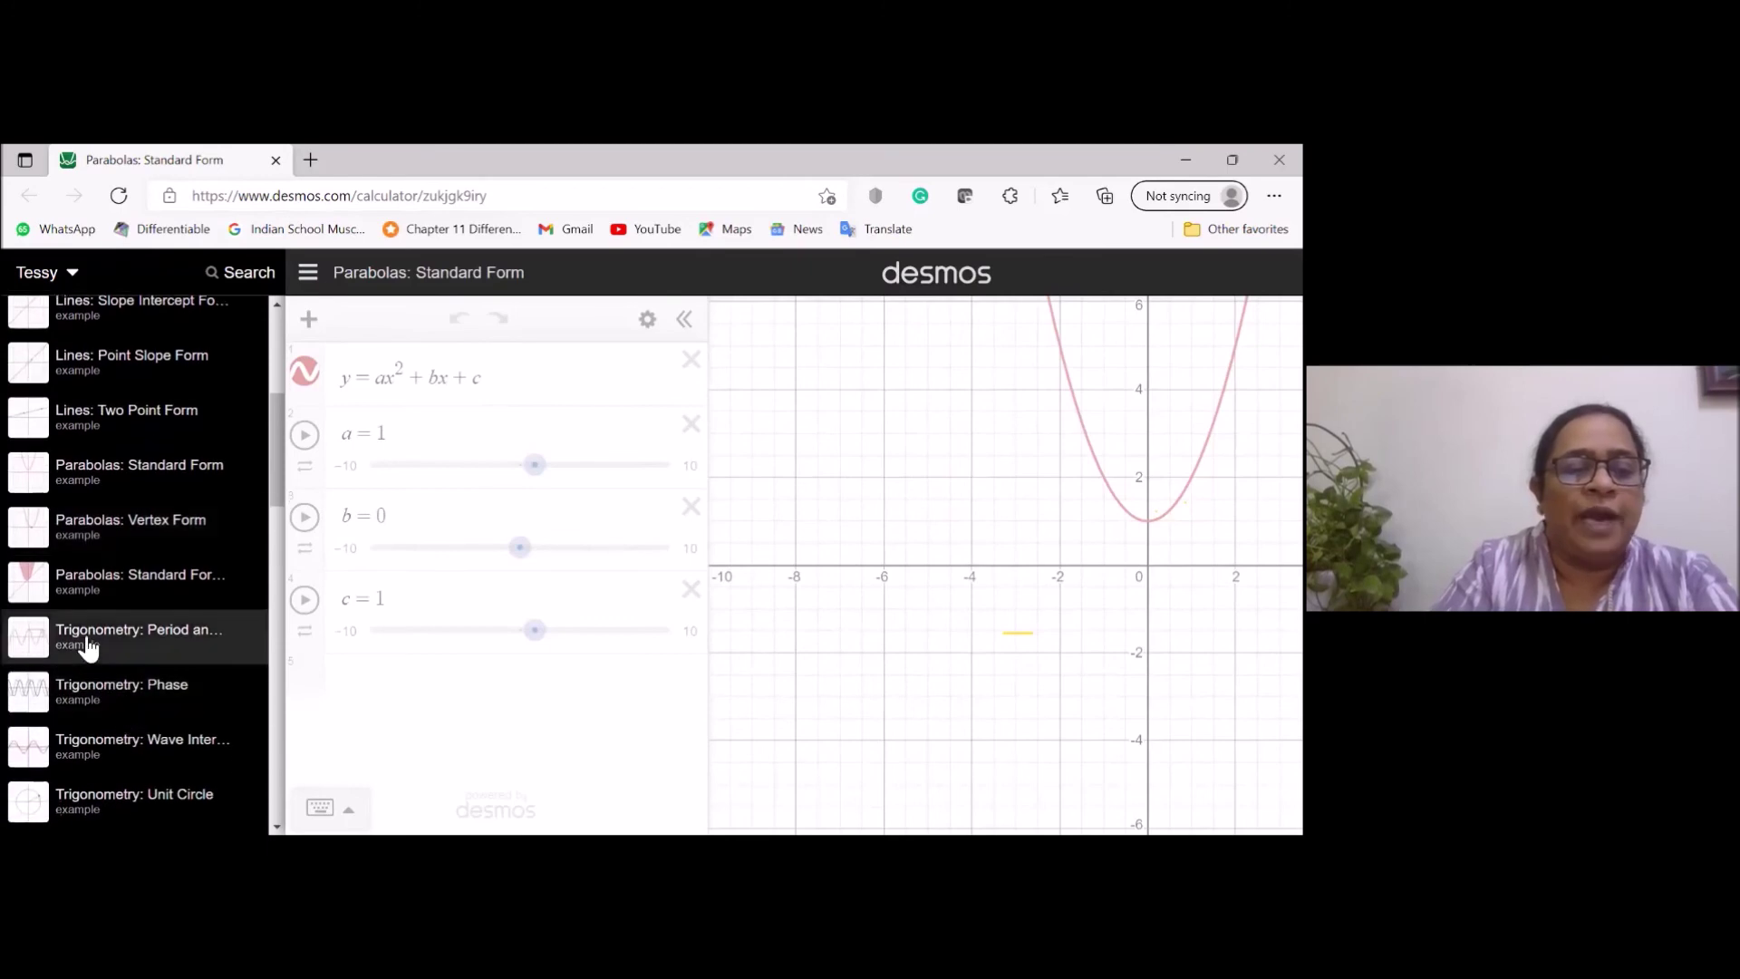
left_click(87, 646)
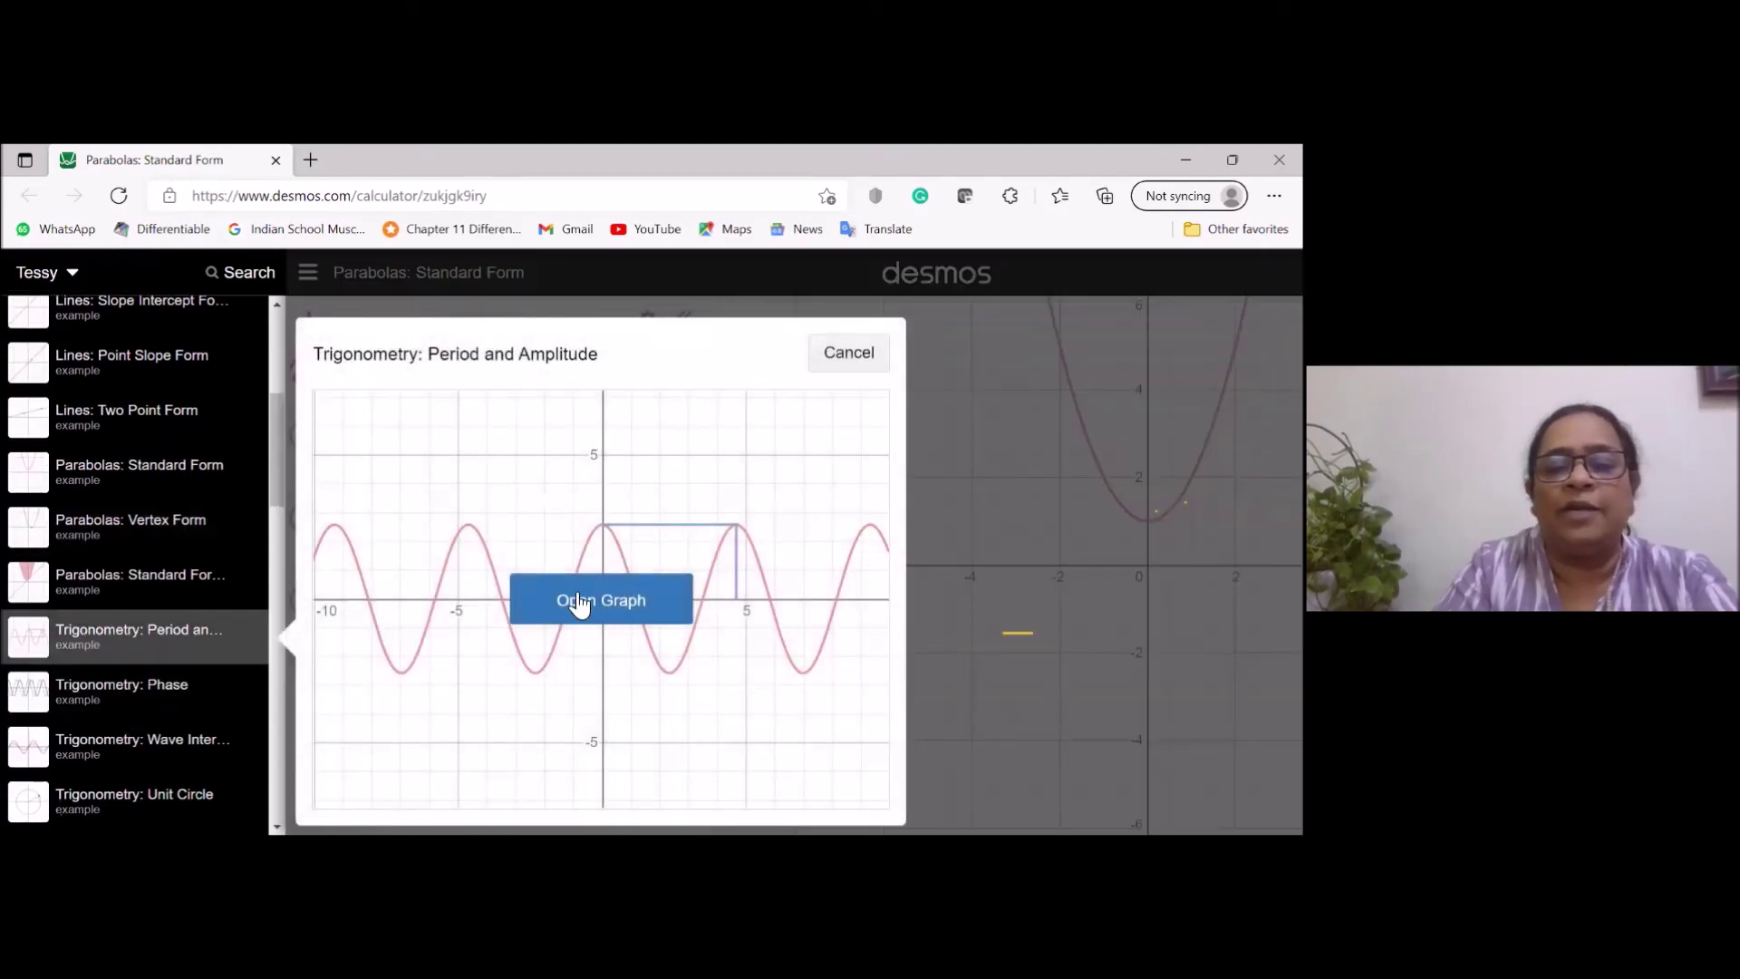
left_click(578, 606)
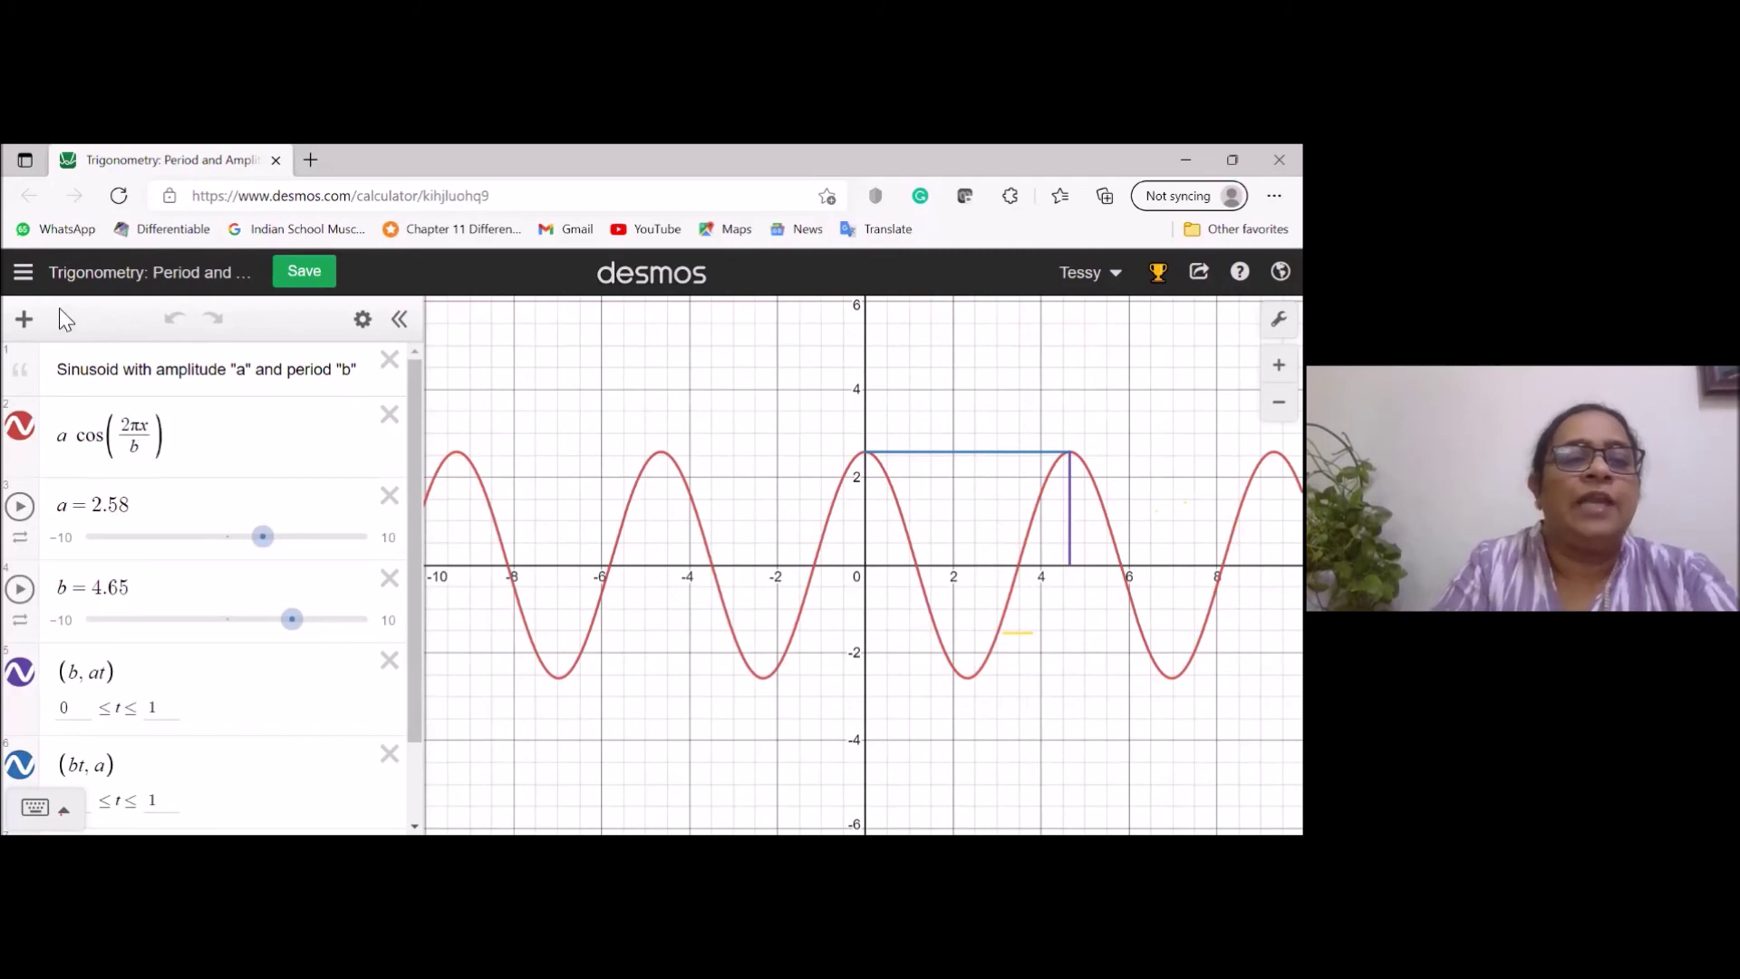
Open the built-in example graph Conic Sections: Circle.
left_click(23, 276)
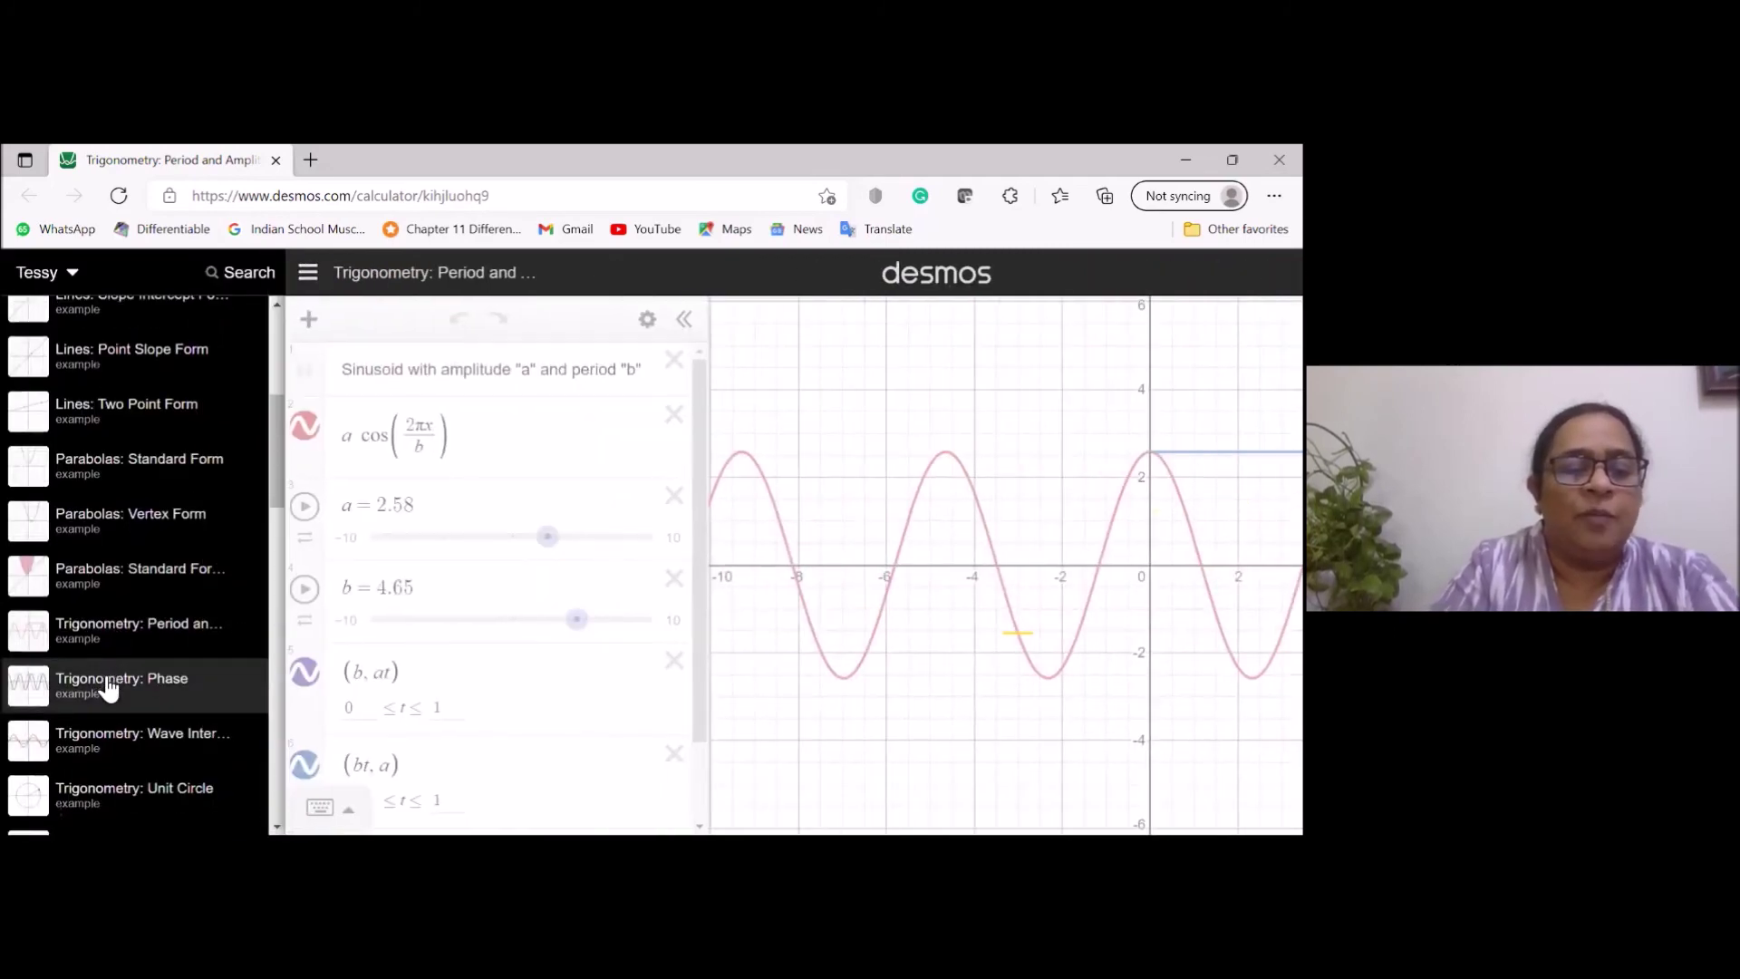
scroll(107, 688, "down", 1)
scroll(107, 689, "down", 1)
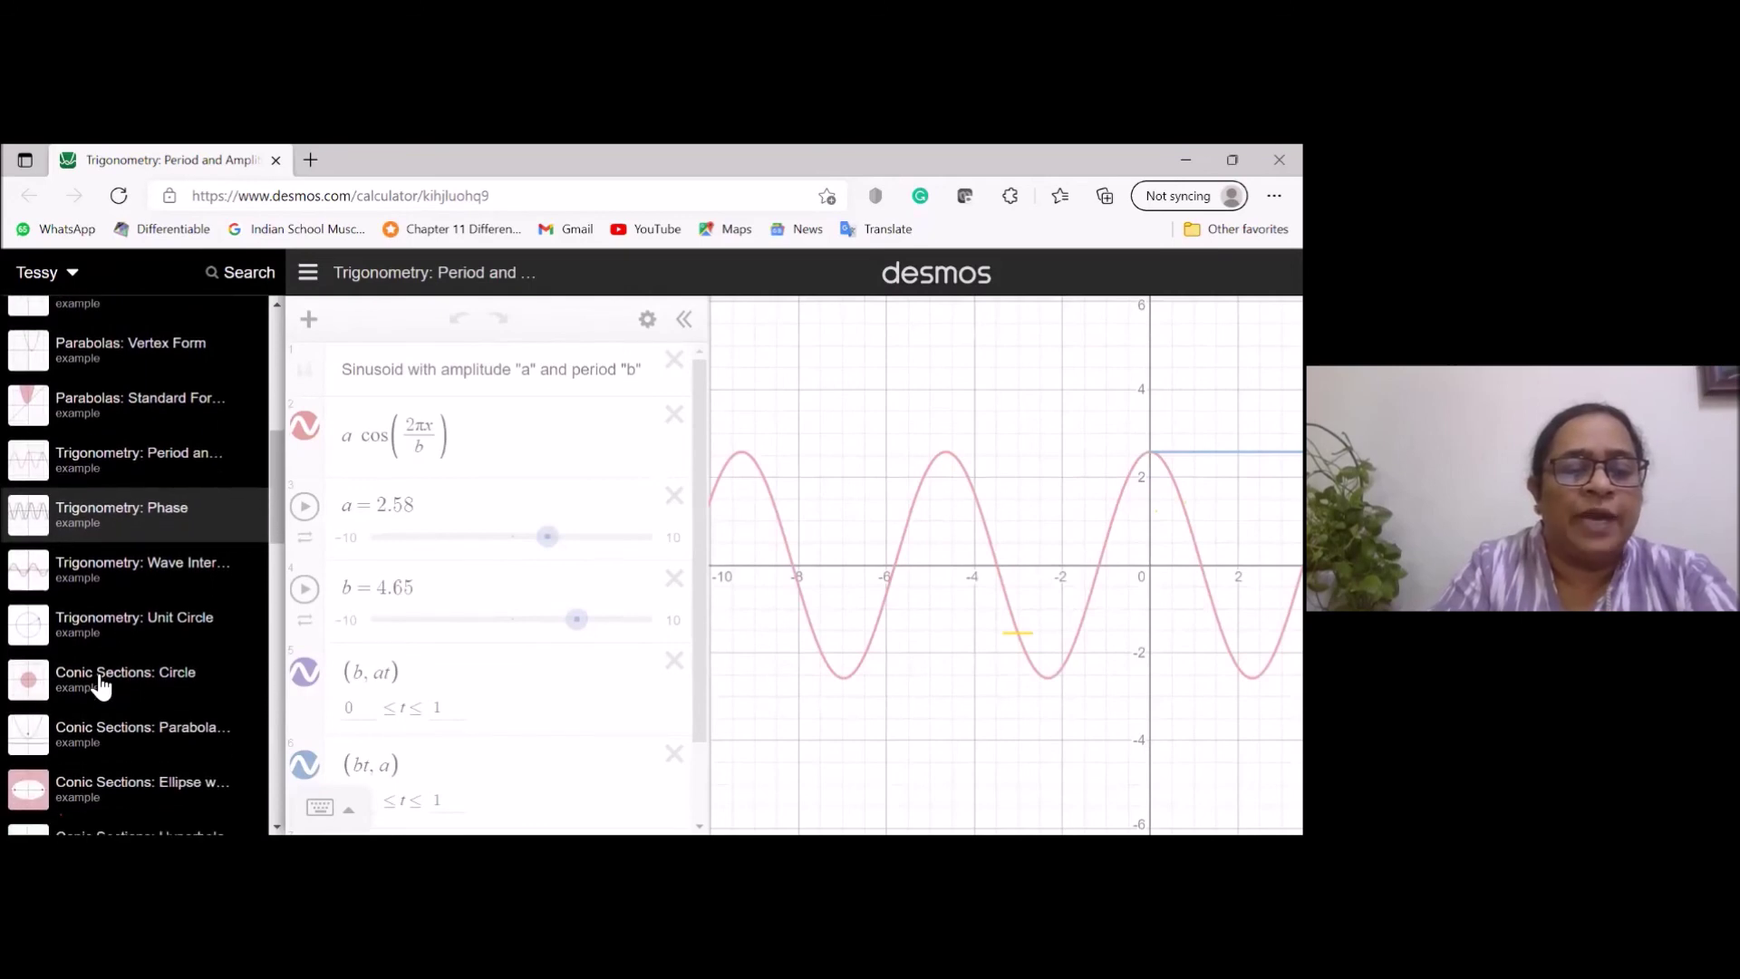
left_click(101, 680)
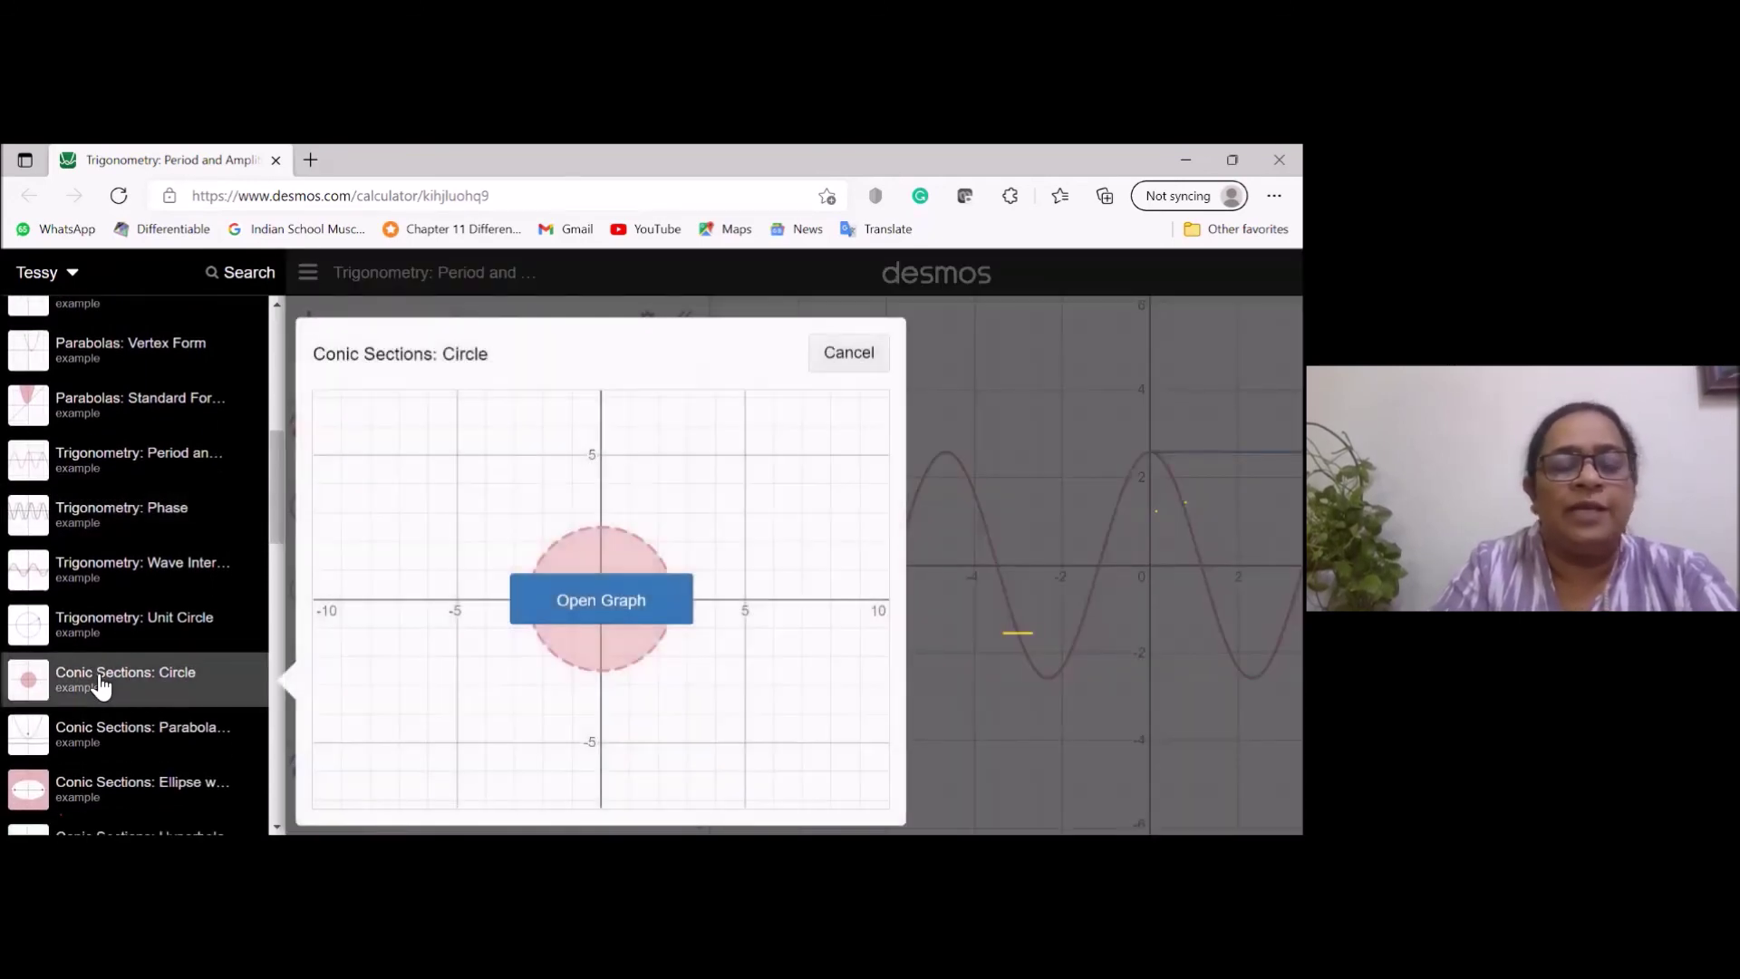
left_click(597, 605)
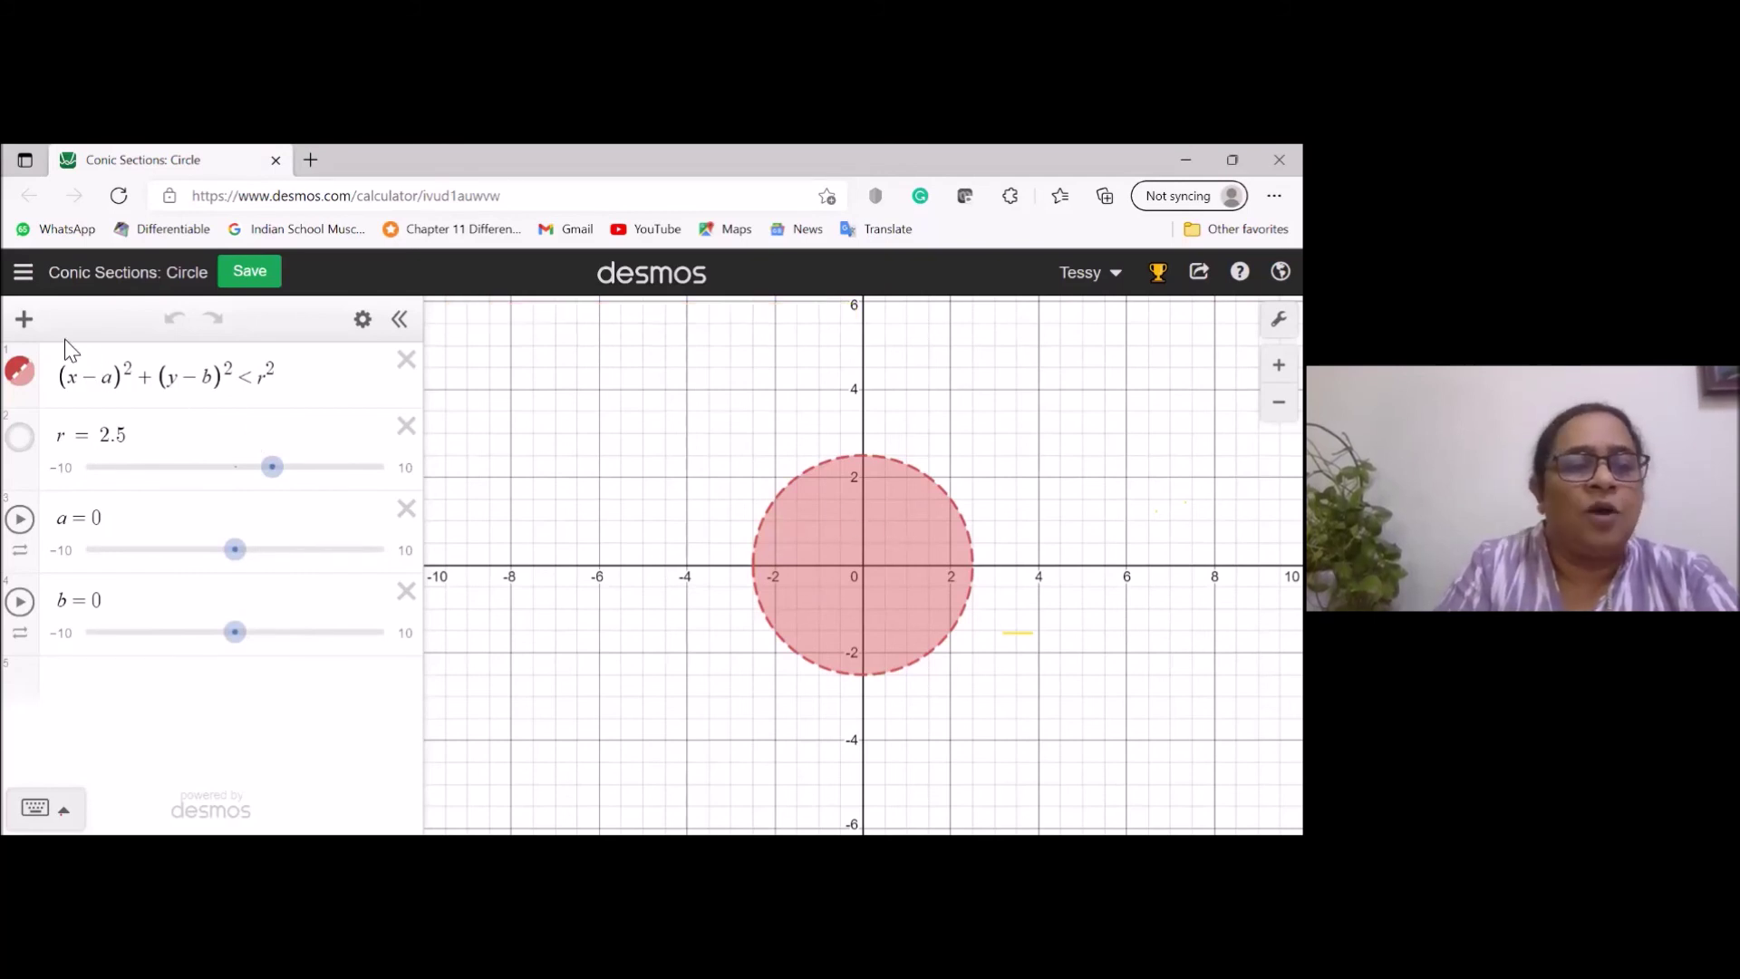
Open the built-in example graph Polar: Rose.
left_click(25, 278)
scroll(93, 597, "down", 2)
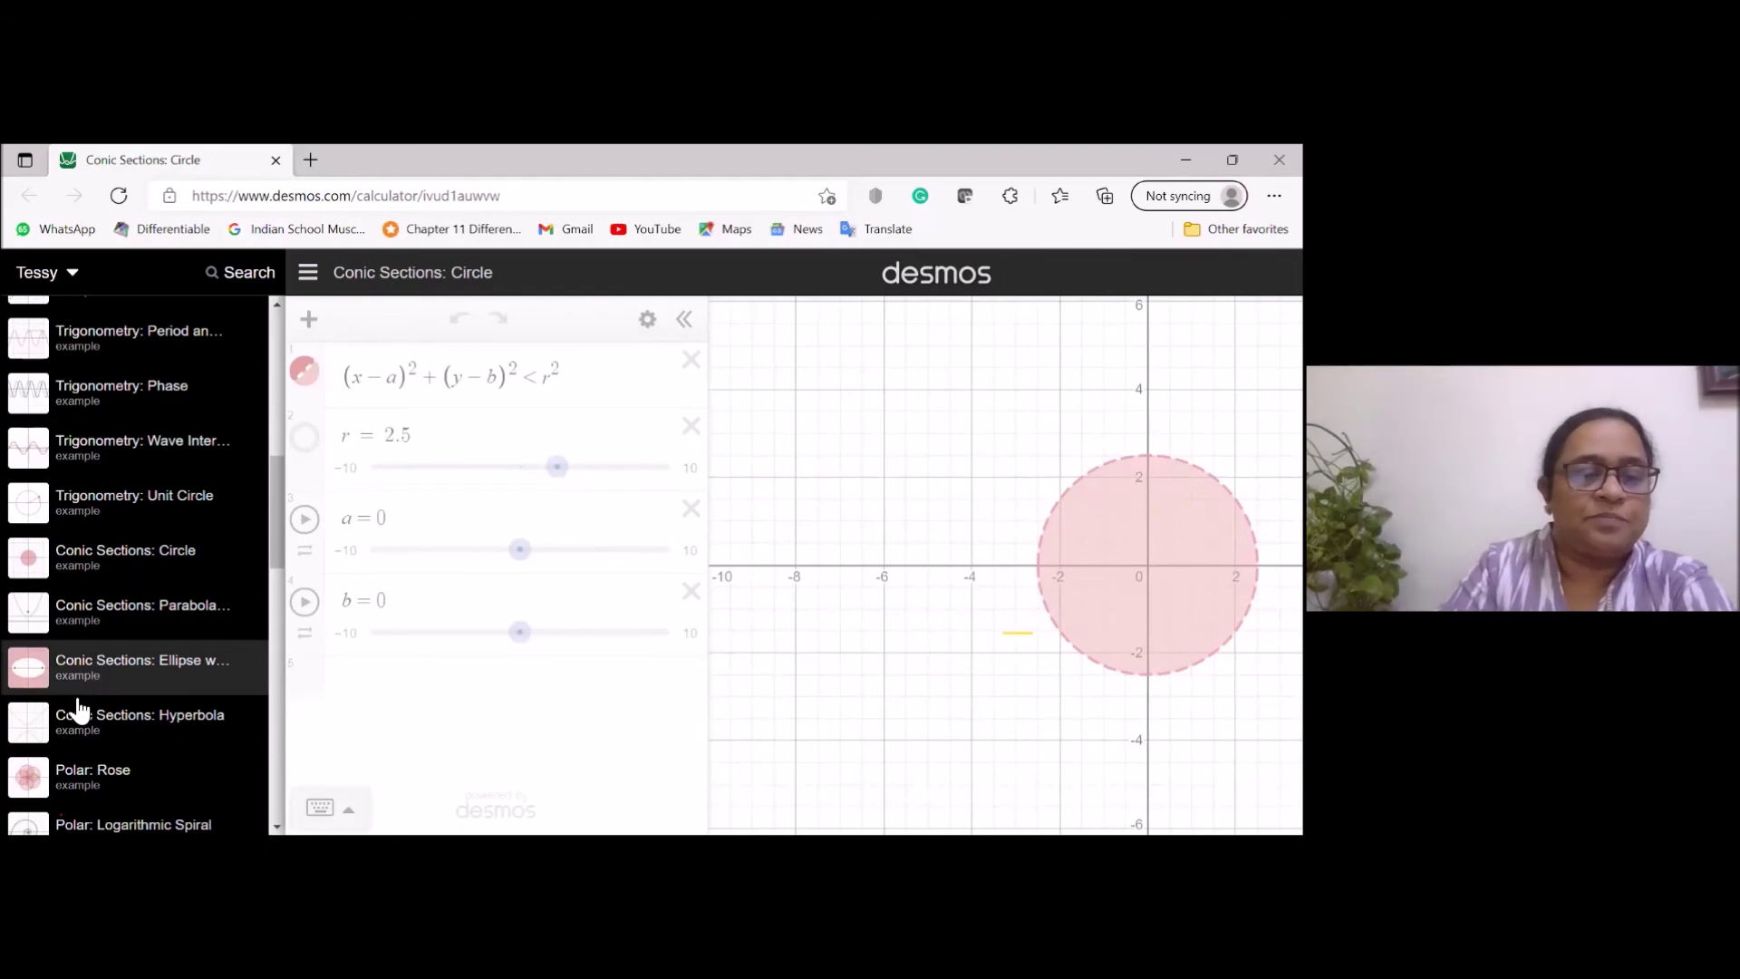
left_click(81, 777)
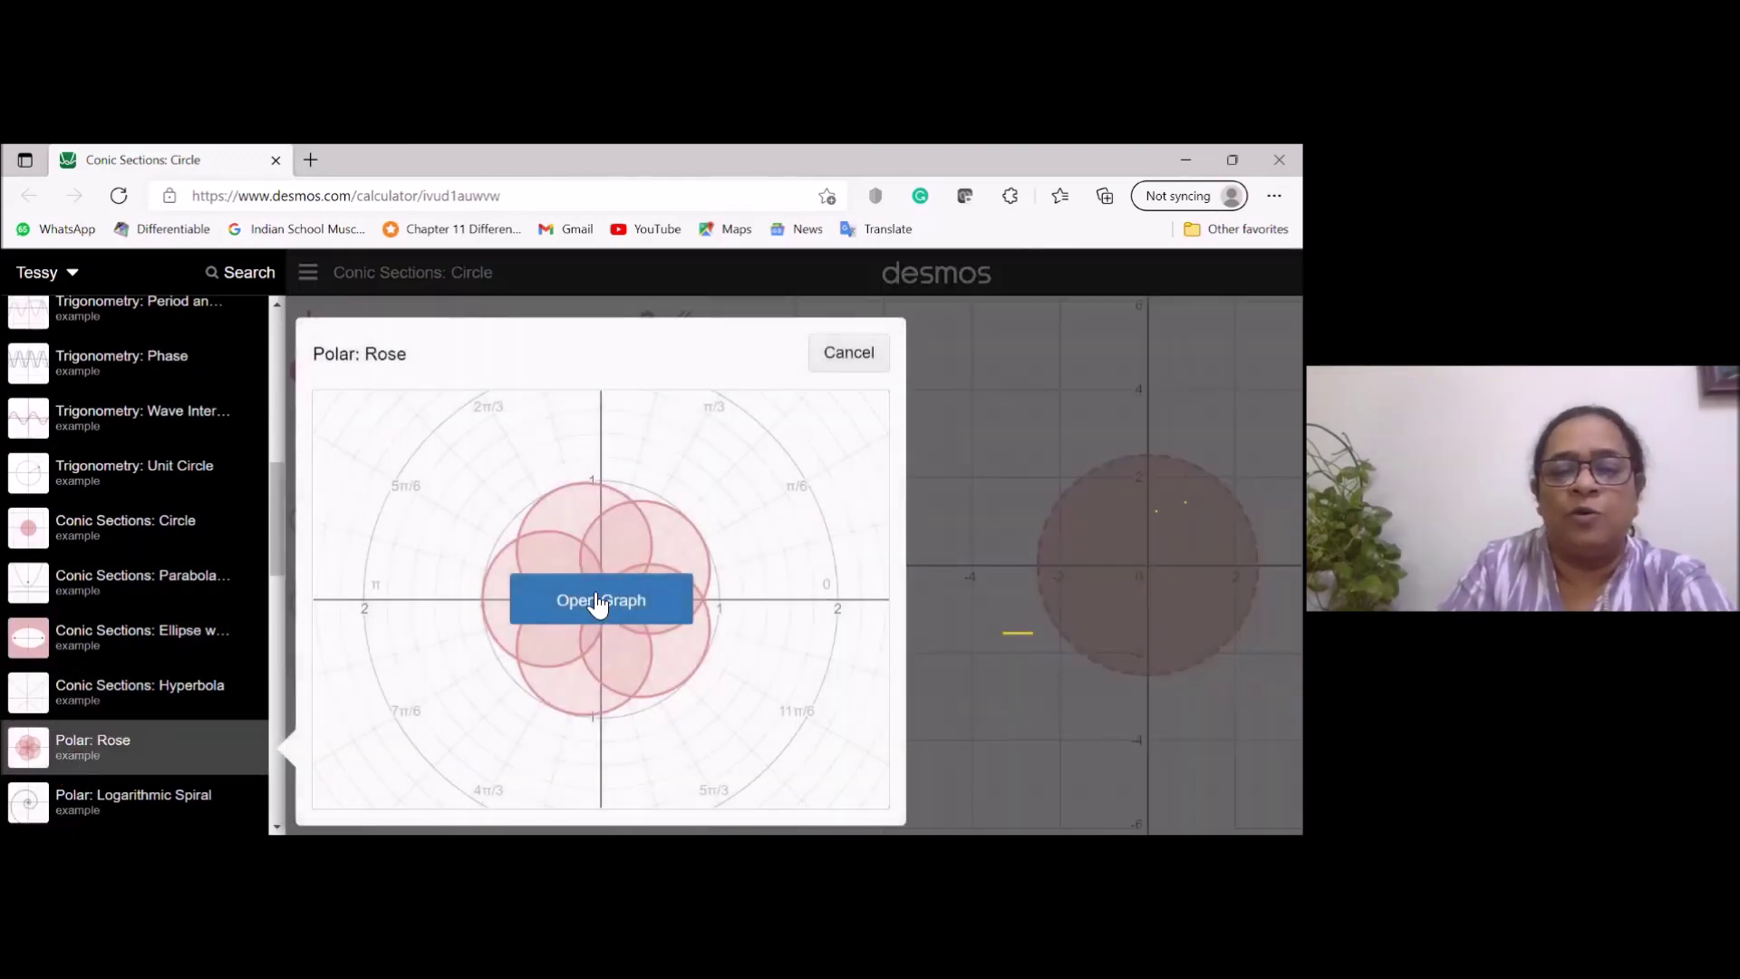
left_click(592, 598)
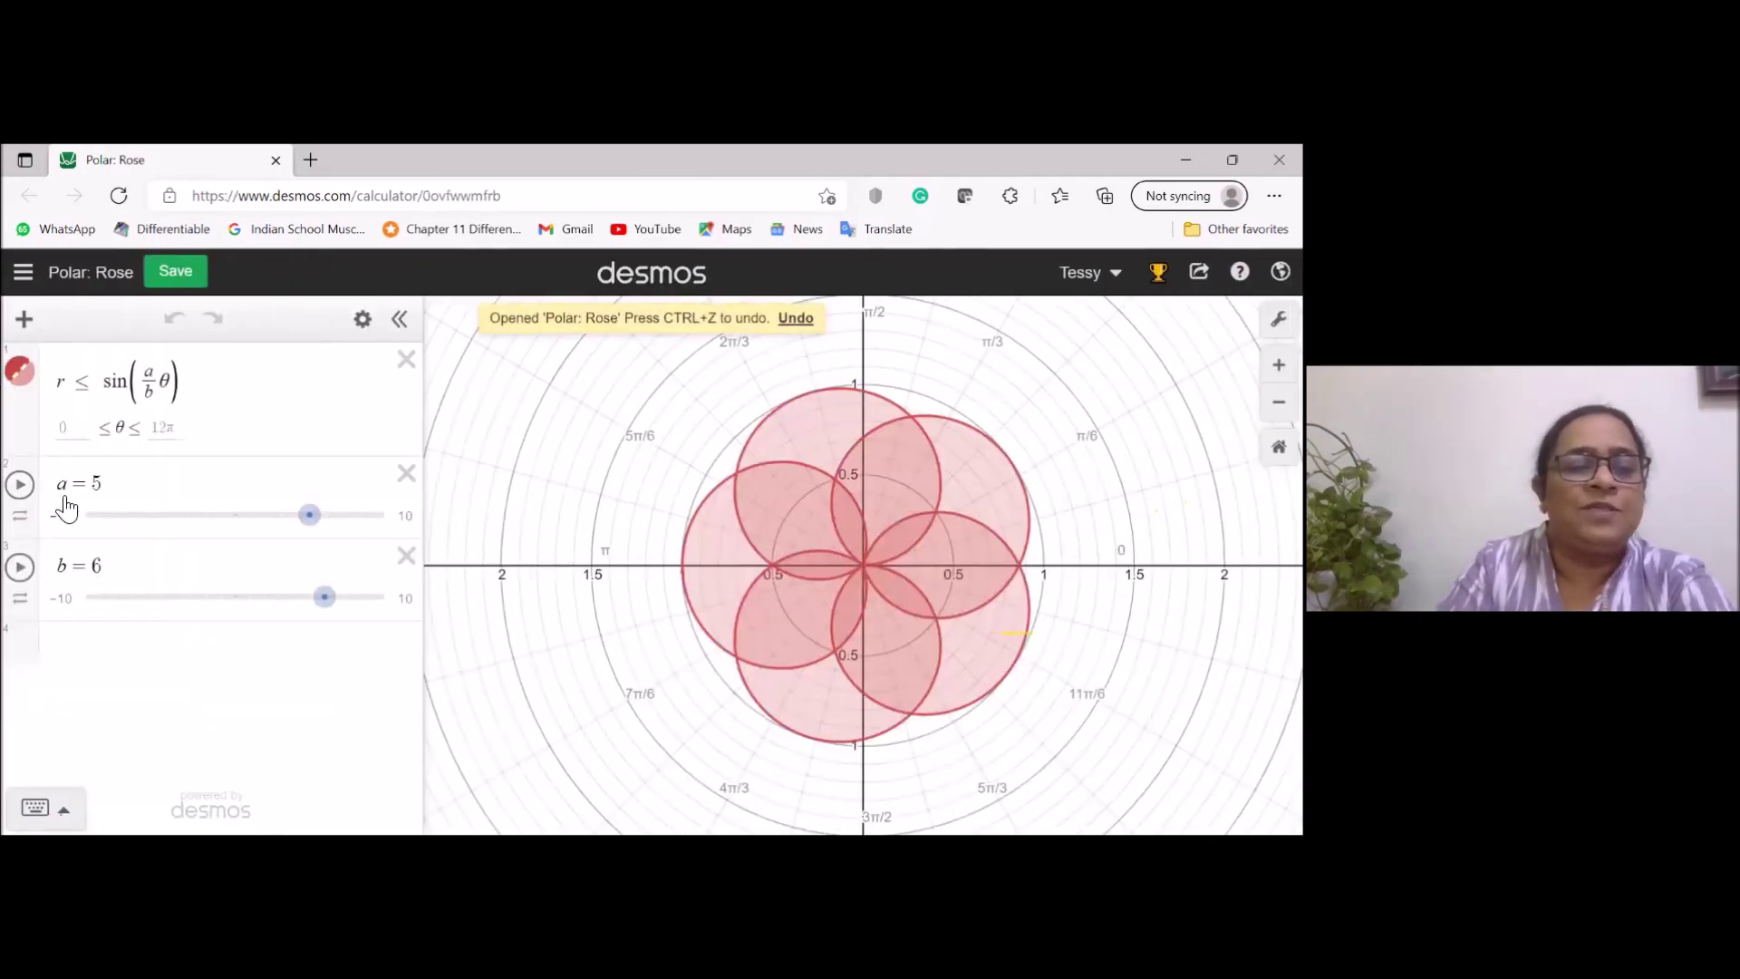
Animate the sliders a and b of the polar rose and stop the animation of b.
left_click(20, 487)
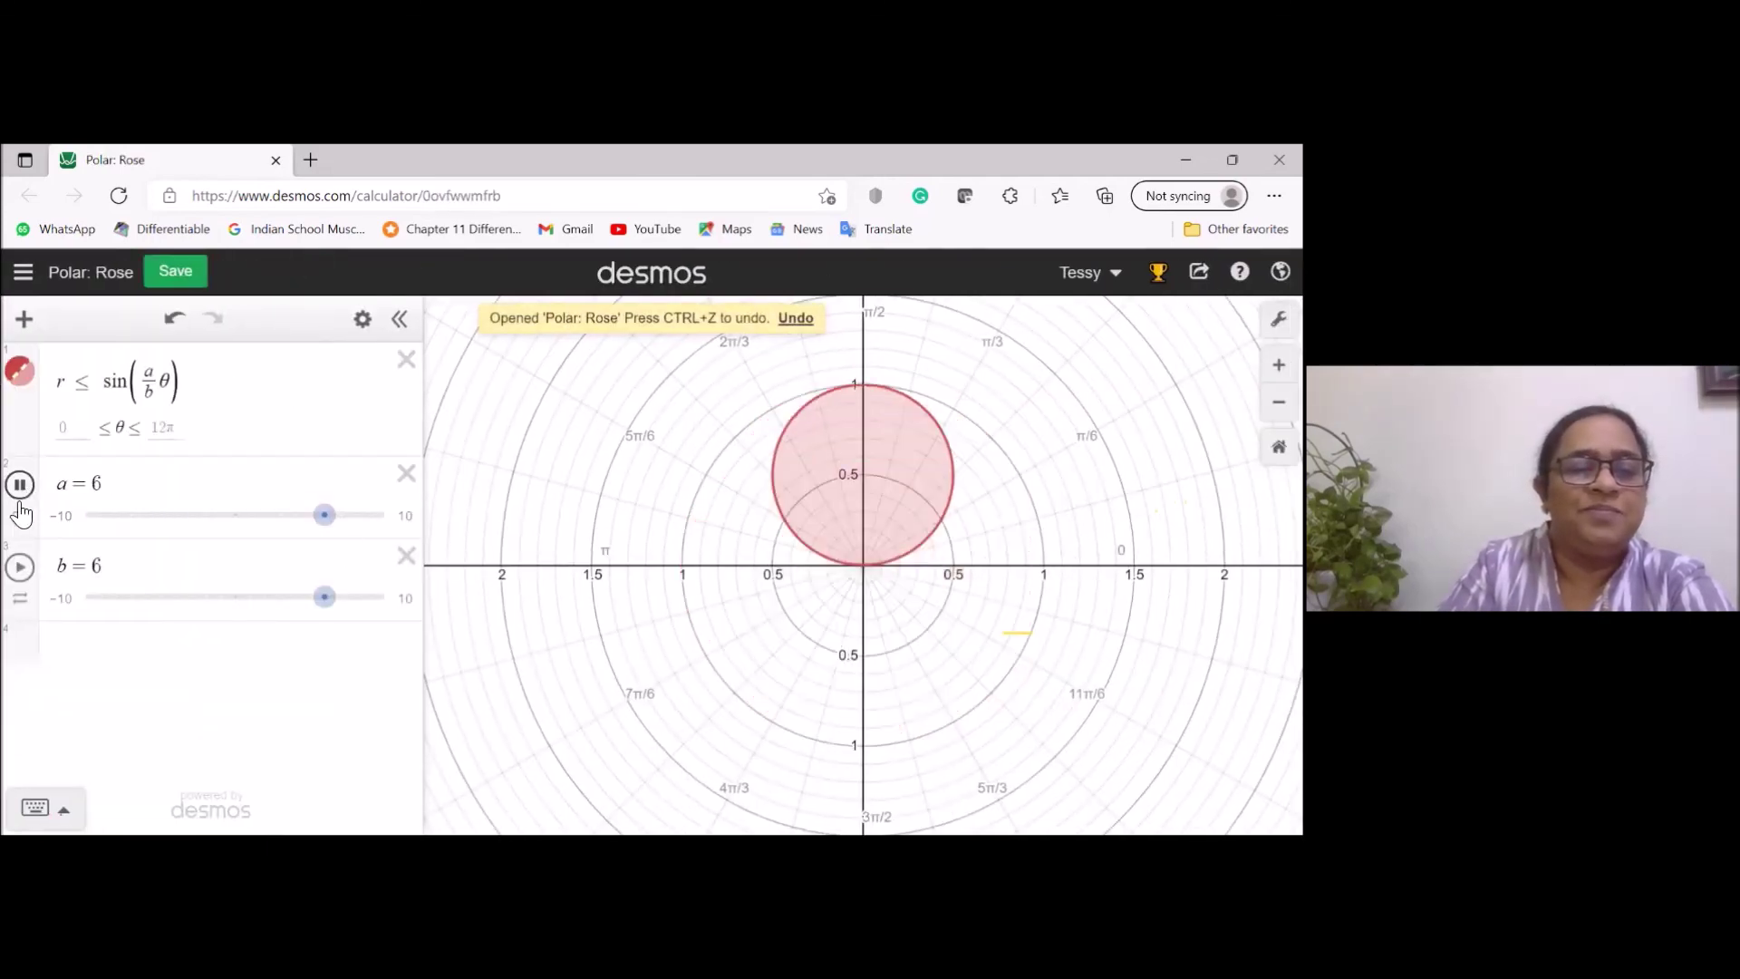
left_click(20, 568)
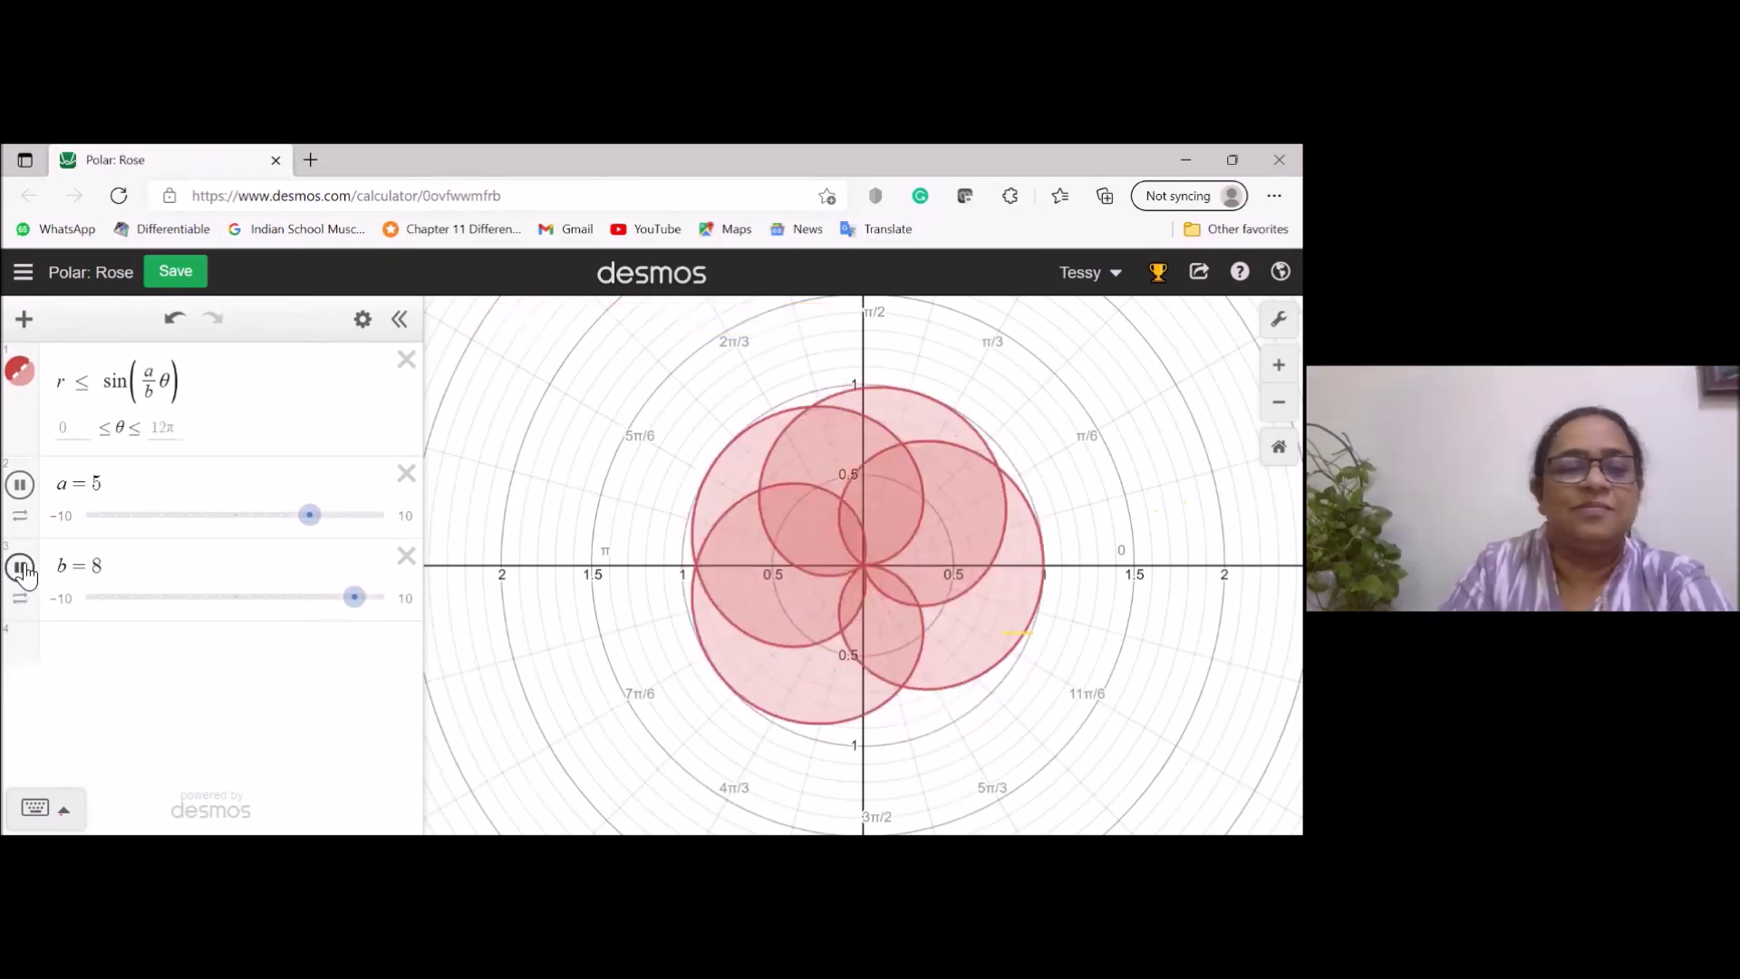
left_click(20, 568)
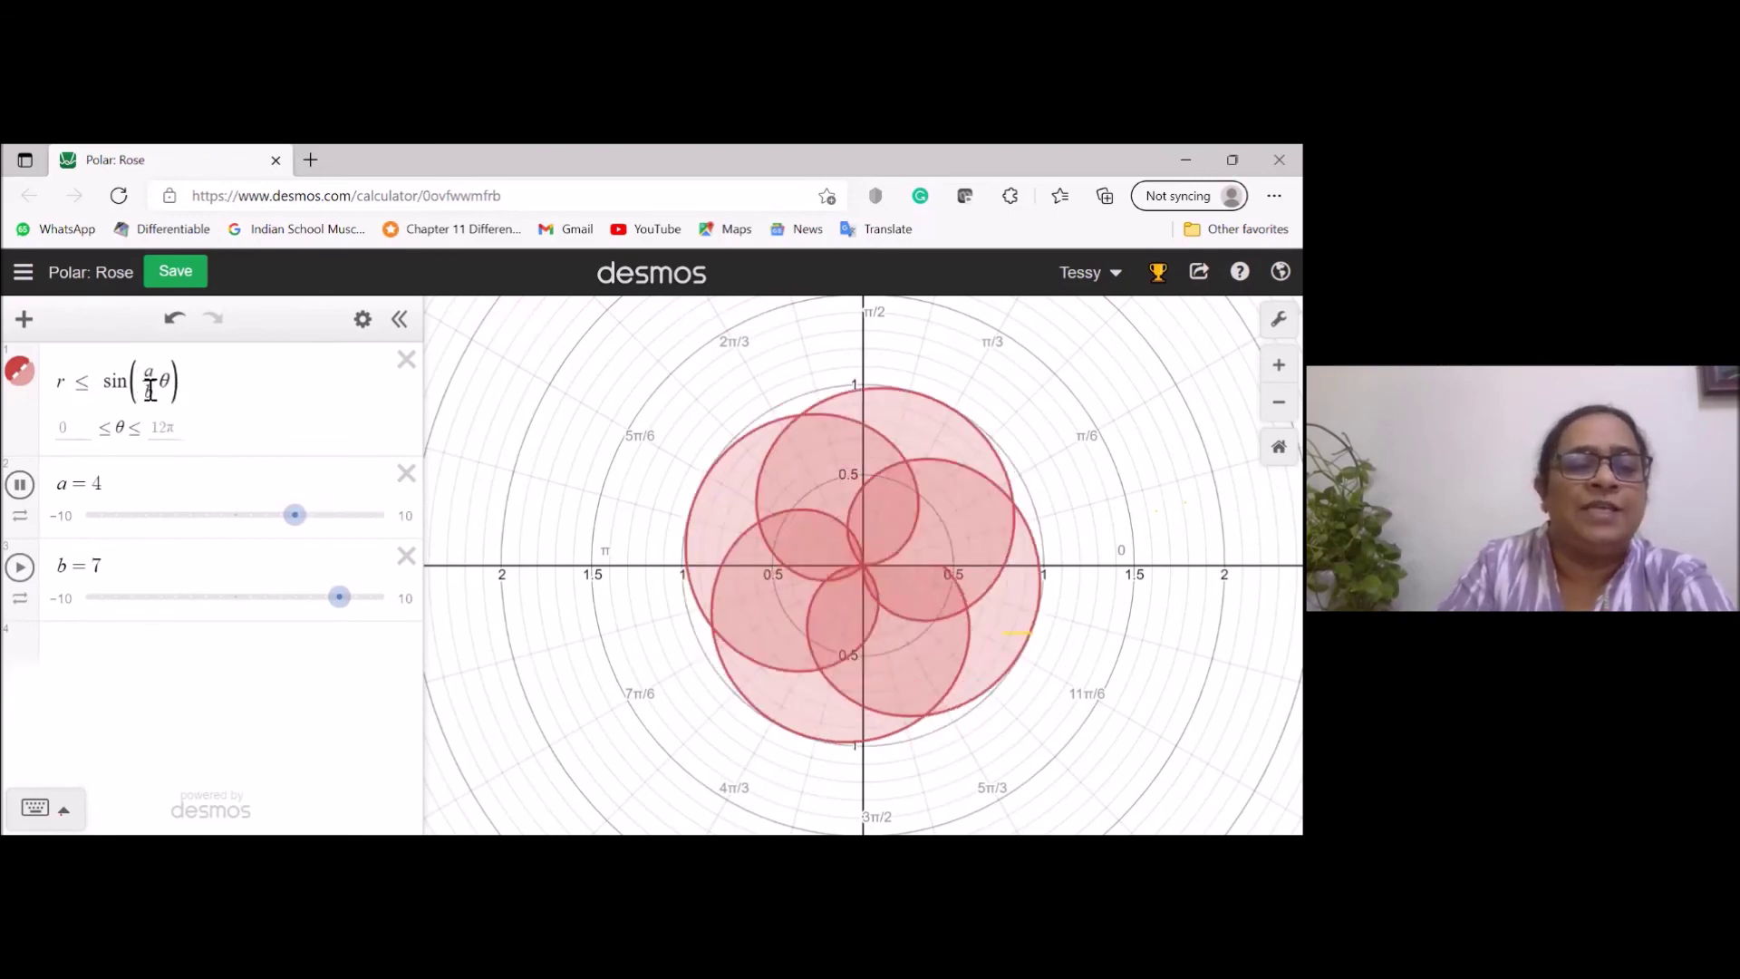
Browse the remaining built-in examples without opening one, return to the rose graph and stop the animation of a.
left_click(22, 274)
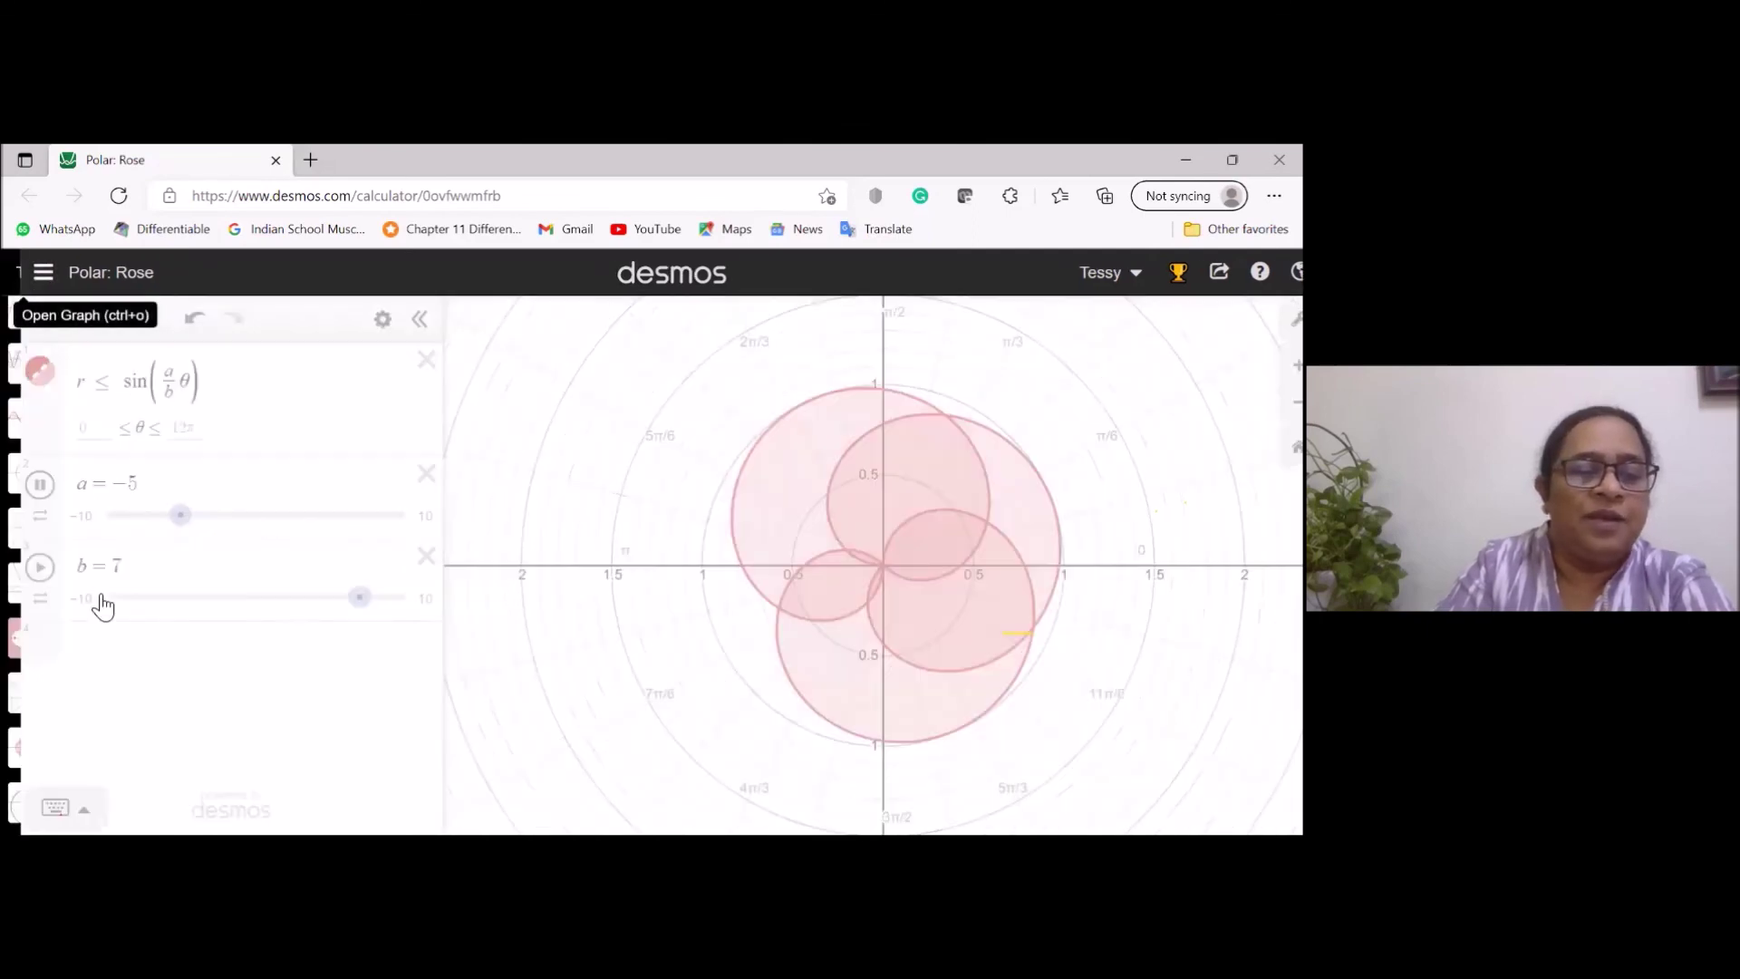
scroll(102, 606, "down", 3)
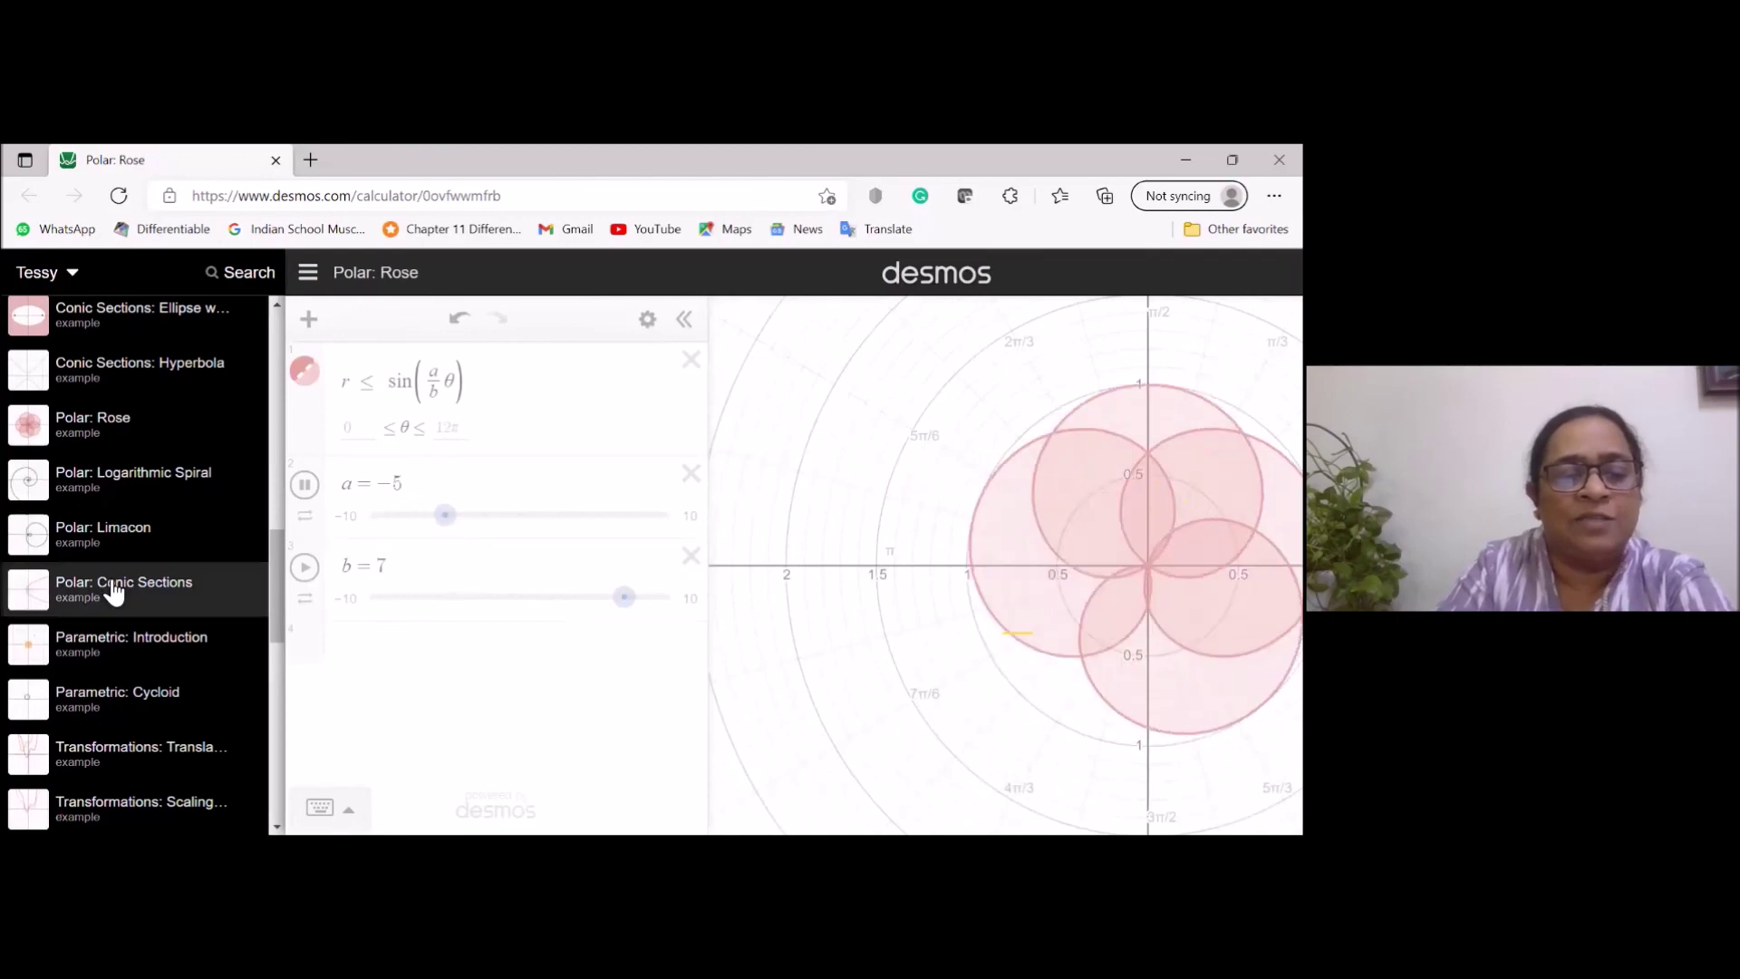
scroll(118, 669, "down", 3)
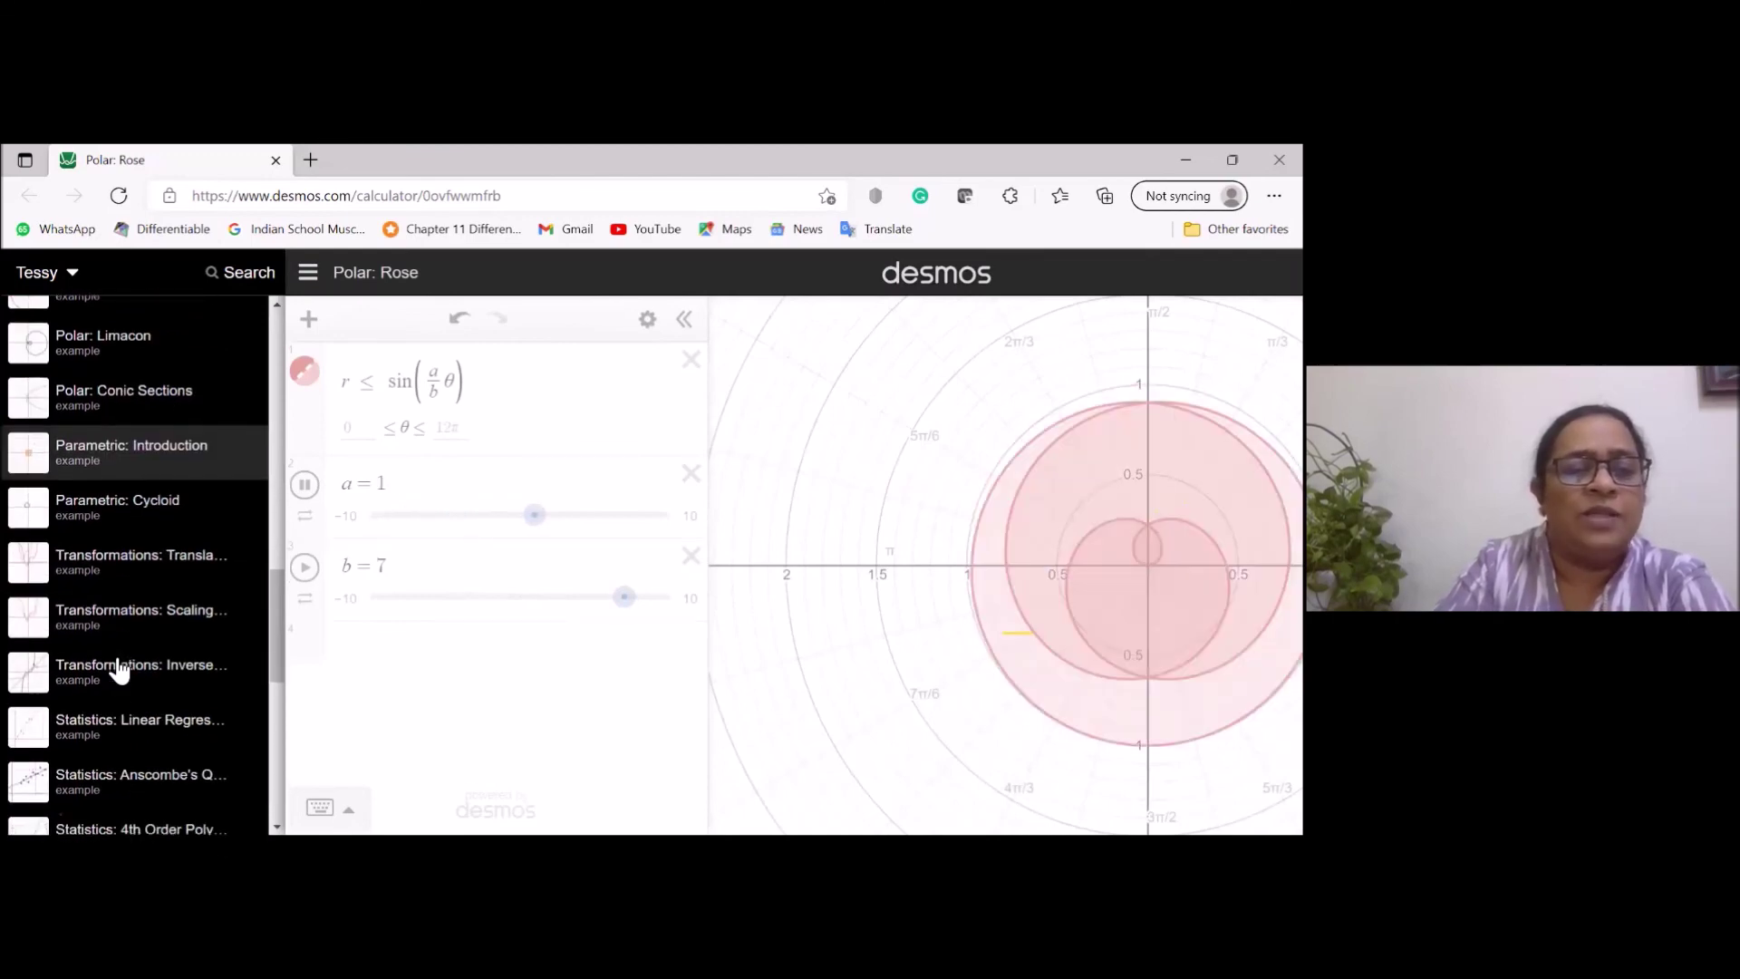
scroll(118, 669, "up", 10)
scroll(116, 654, "up", 3)
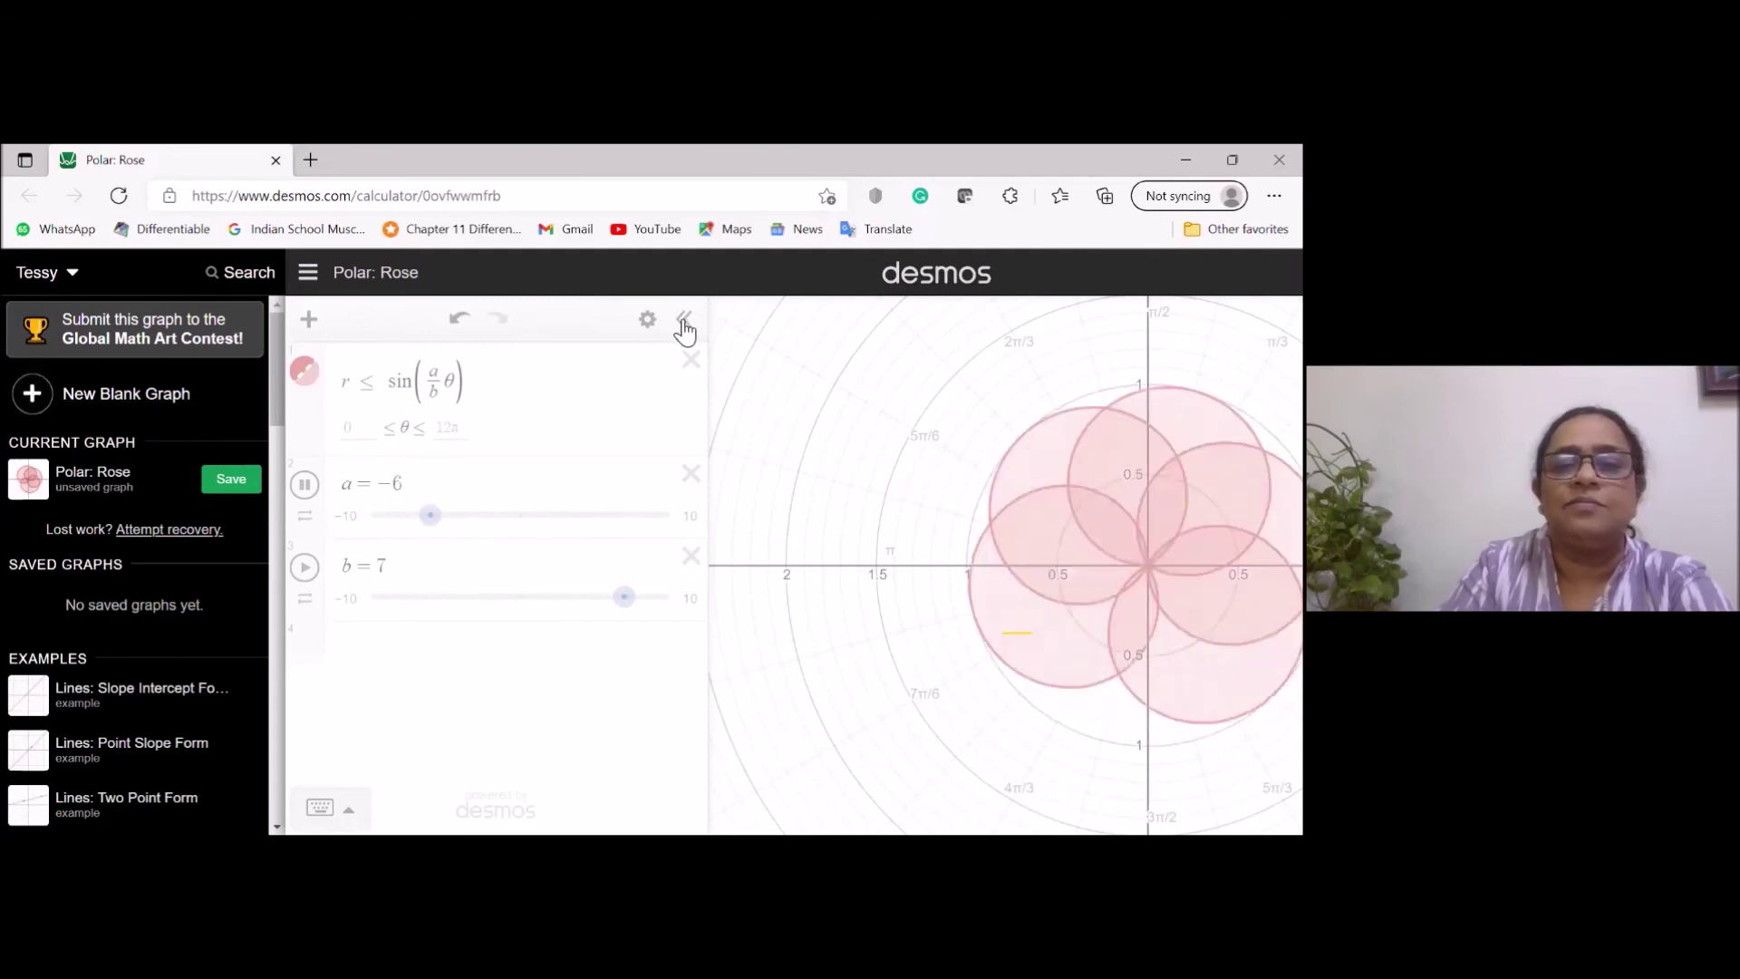
left_click(387, 357)
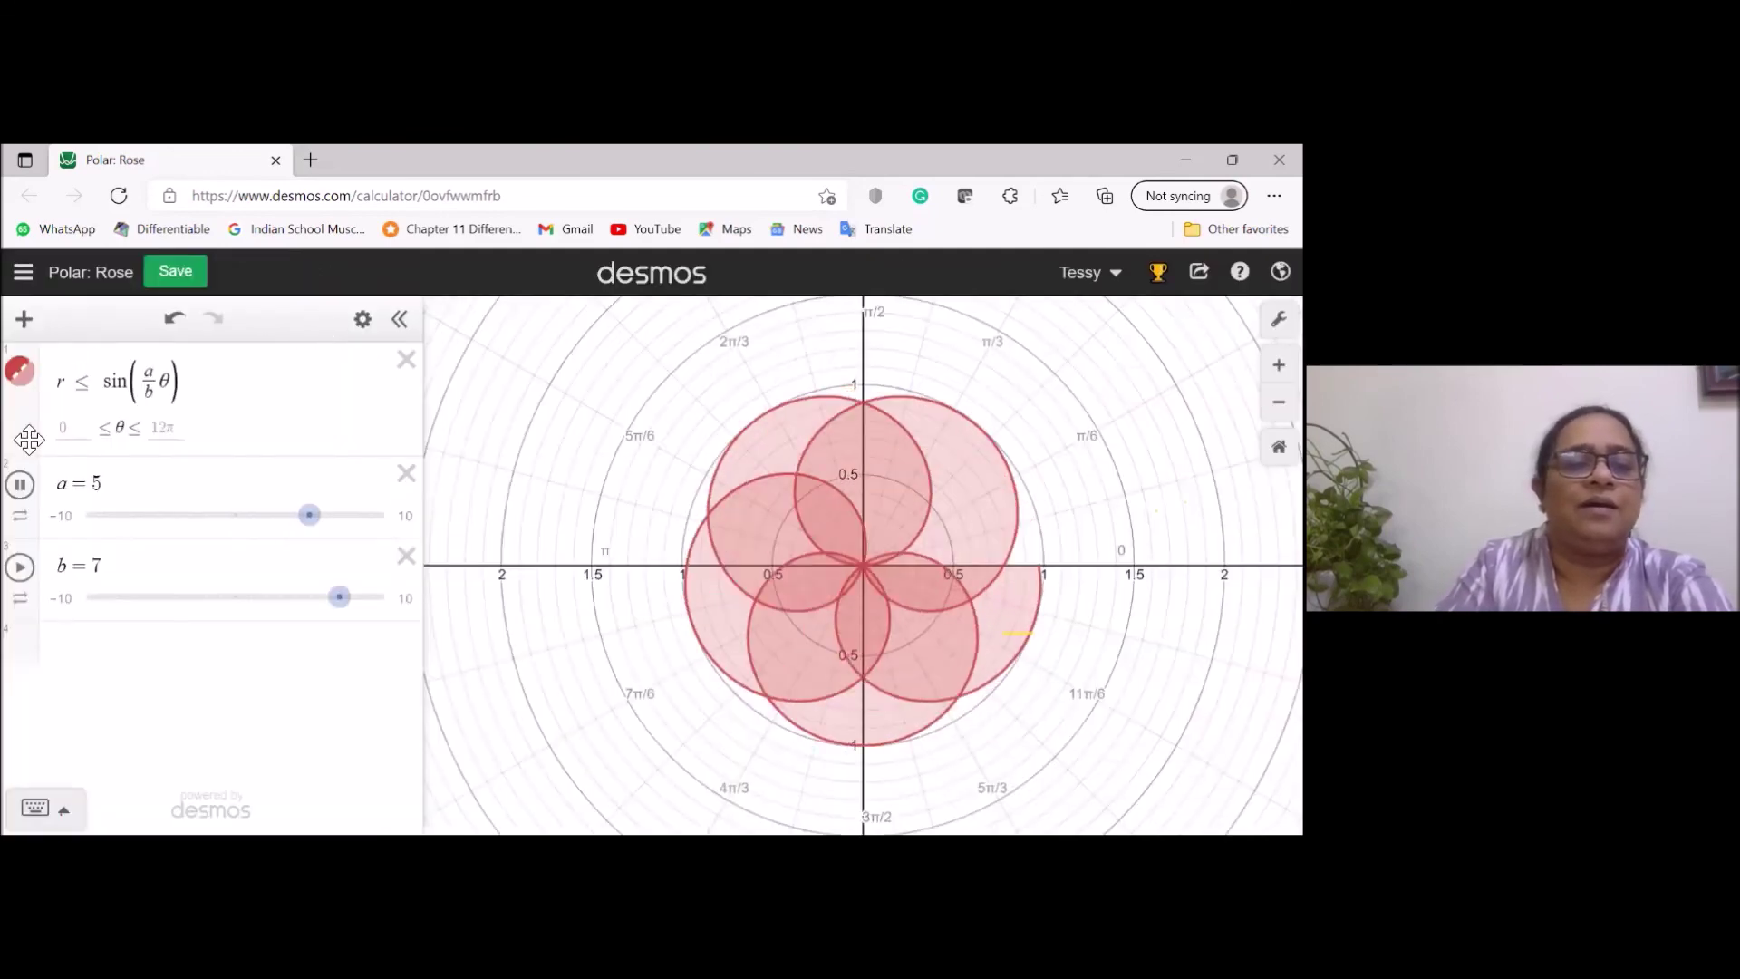
left_click(20, 486)
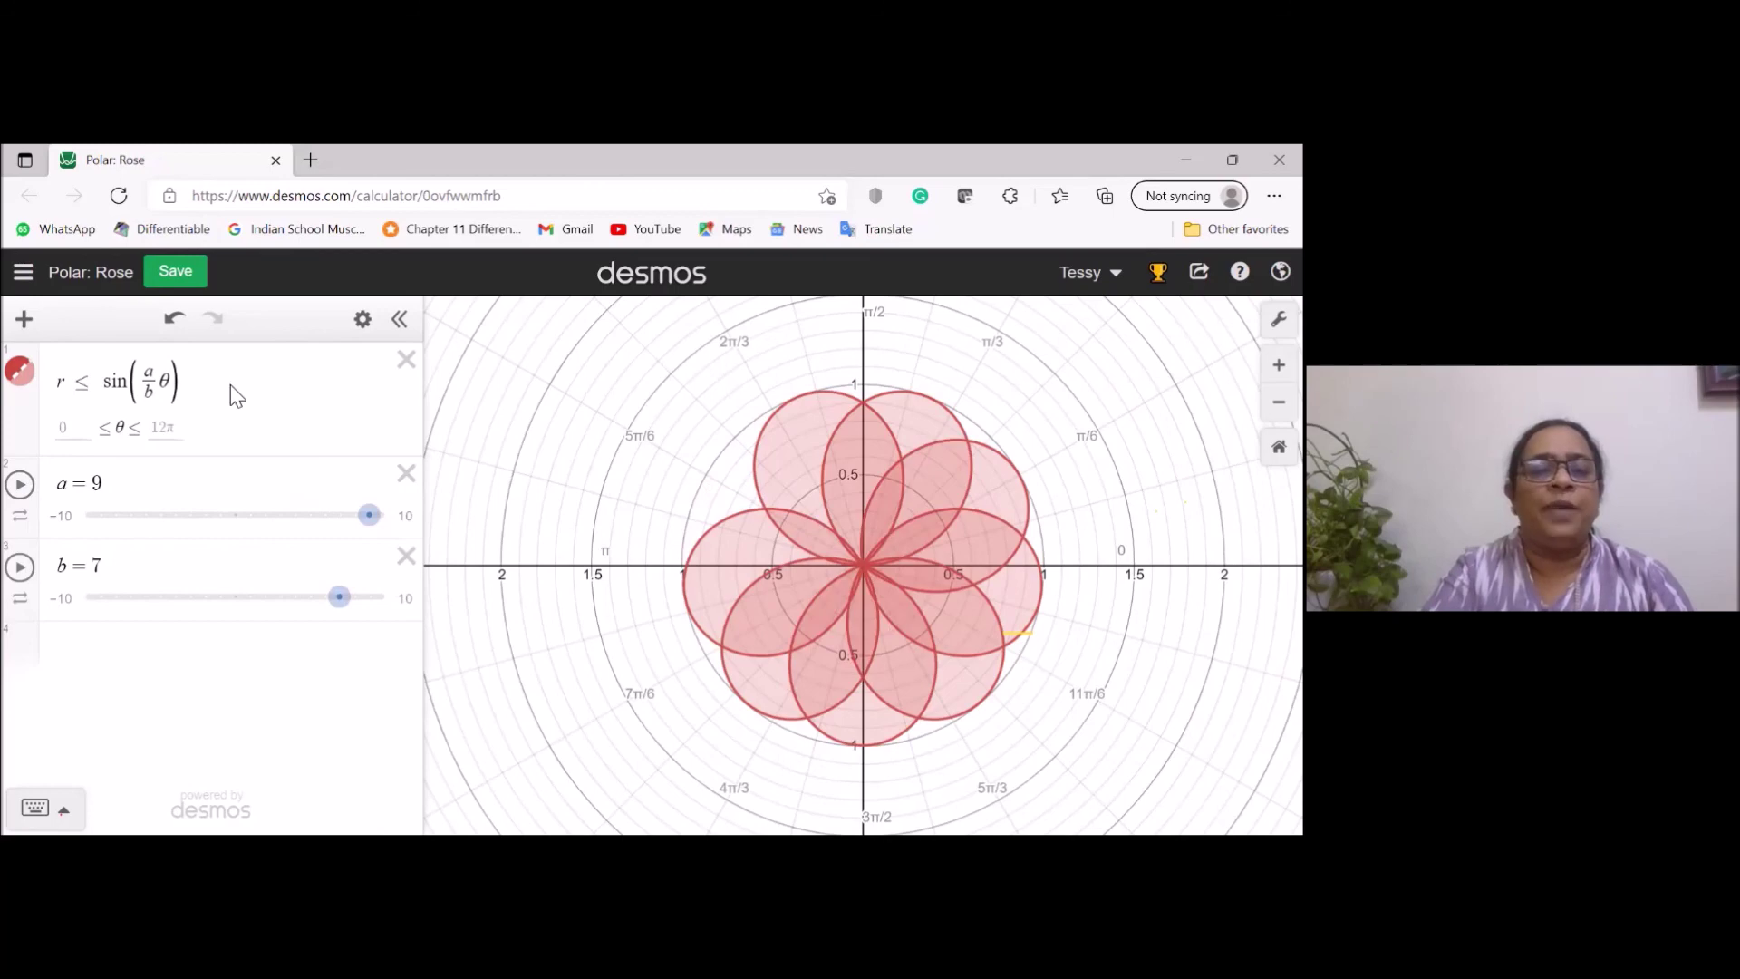
Start a new blank graph and insert the image desmos-graph (3) from the Downloads folder.
left_click(26, 273)
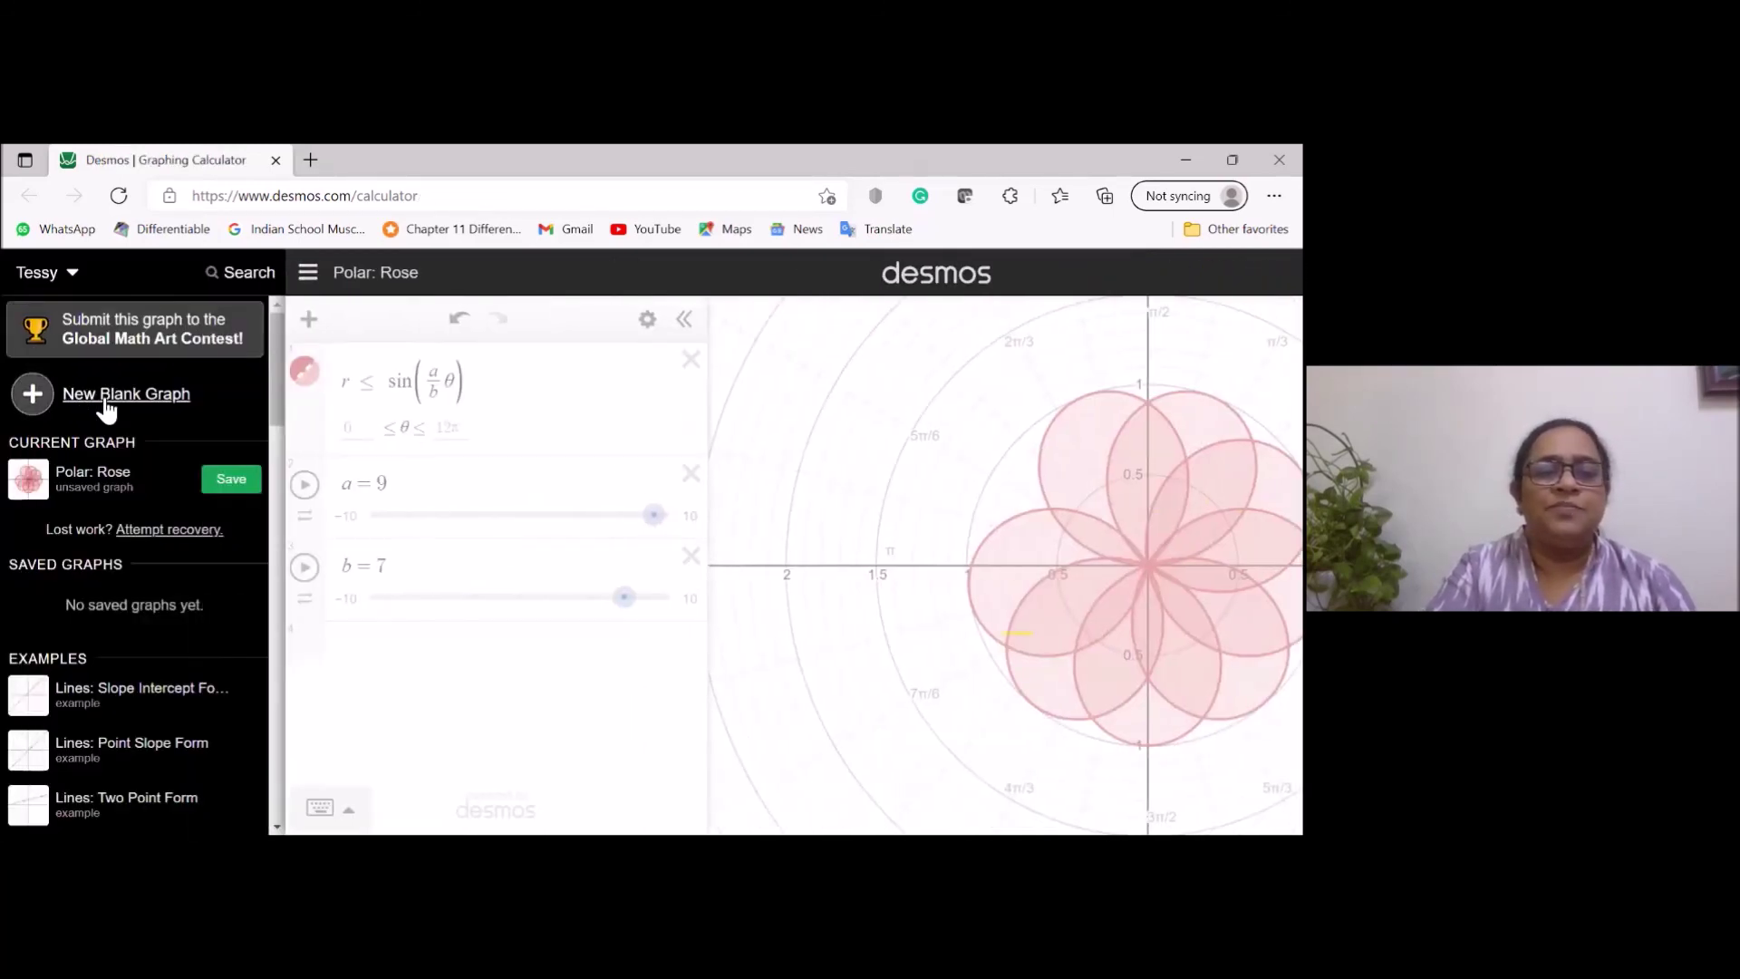
left_click(106, 395)
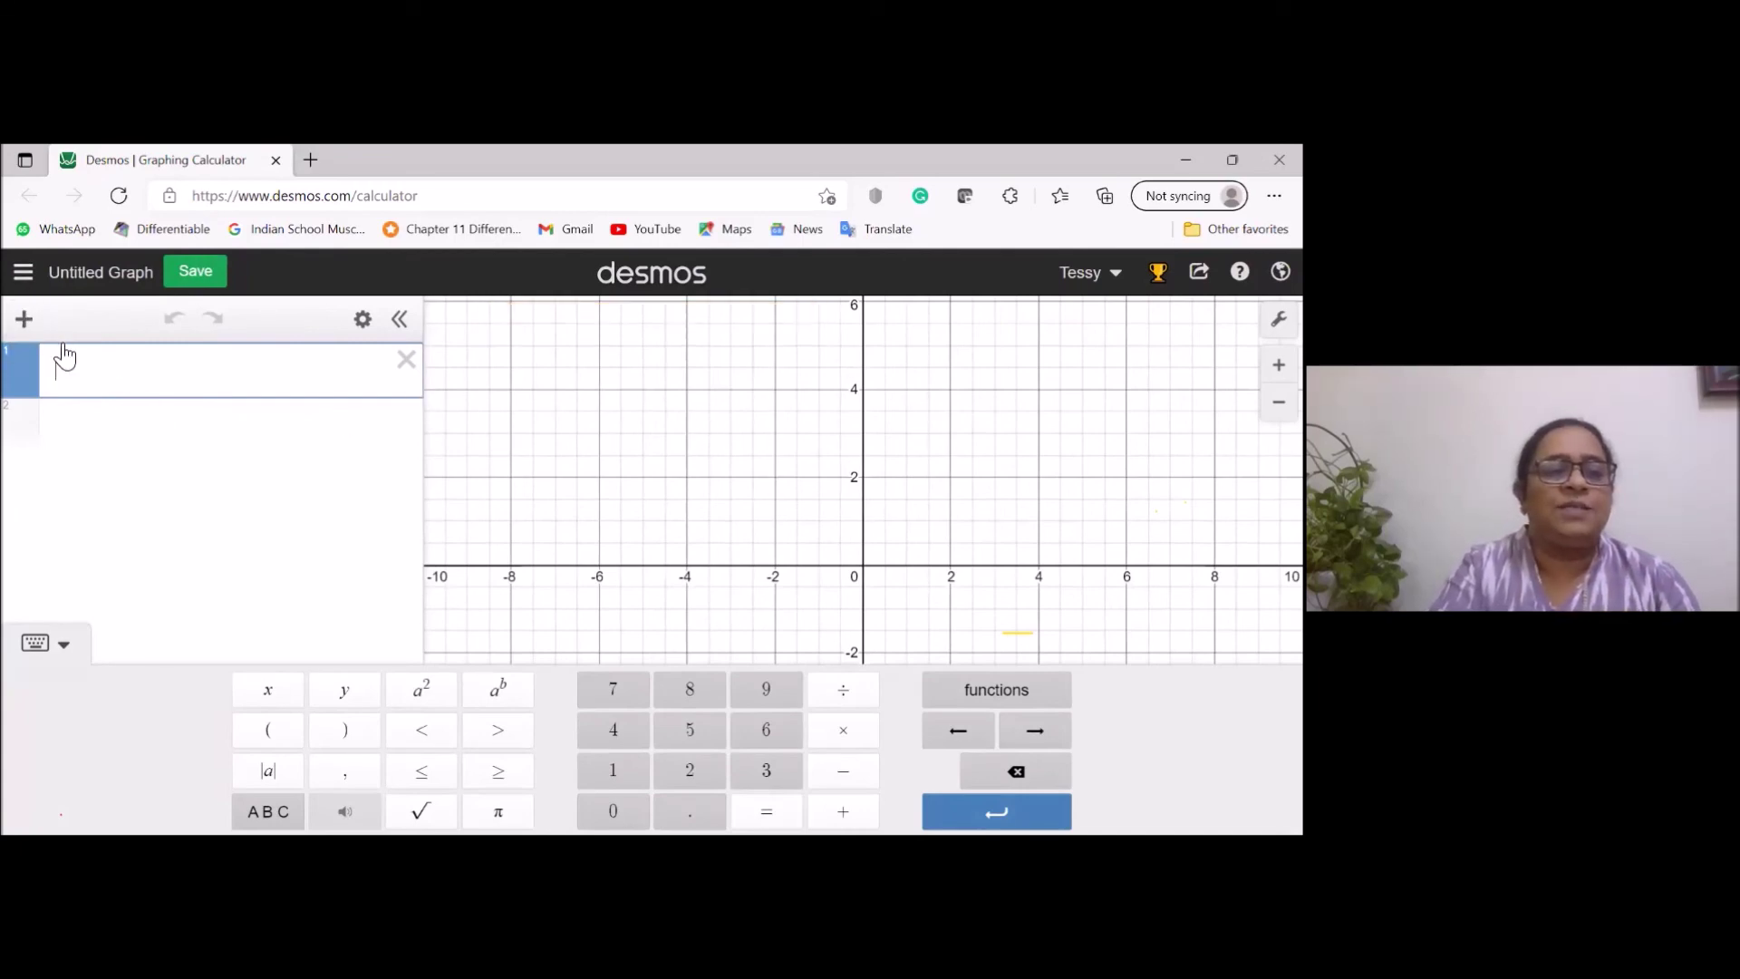
left_click(23, 328)
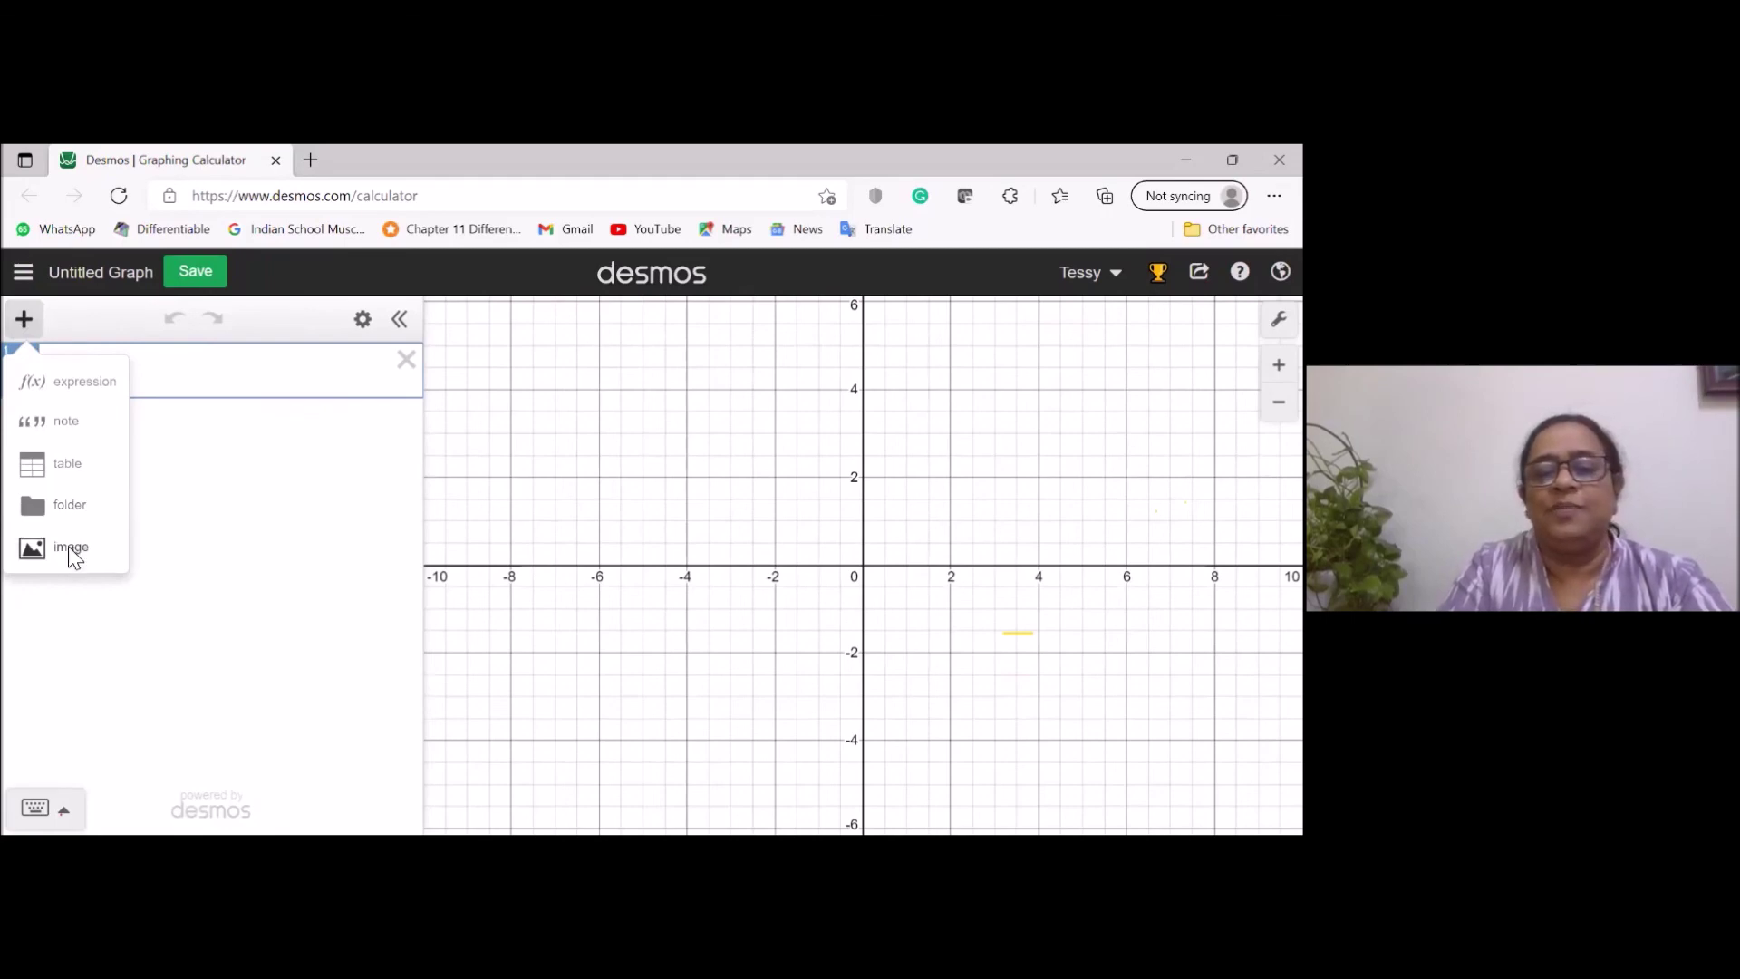
left_click(71, 550)
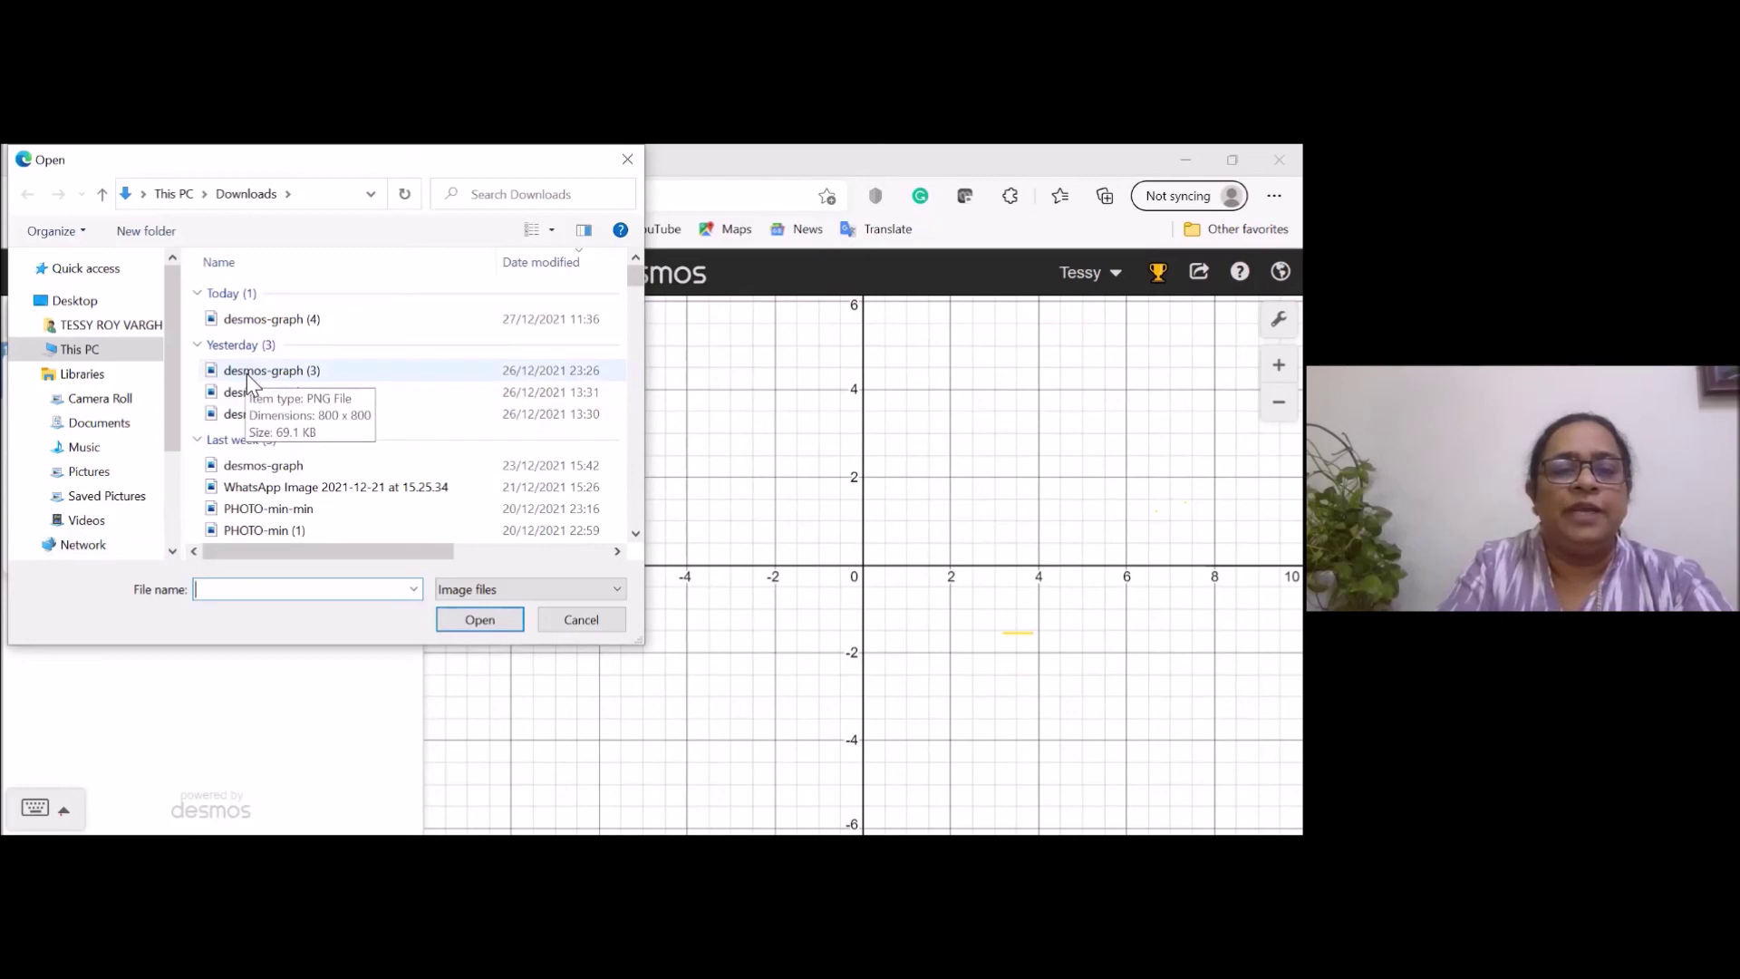
left_click(247, 374)
left_click(477, 623)
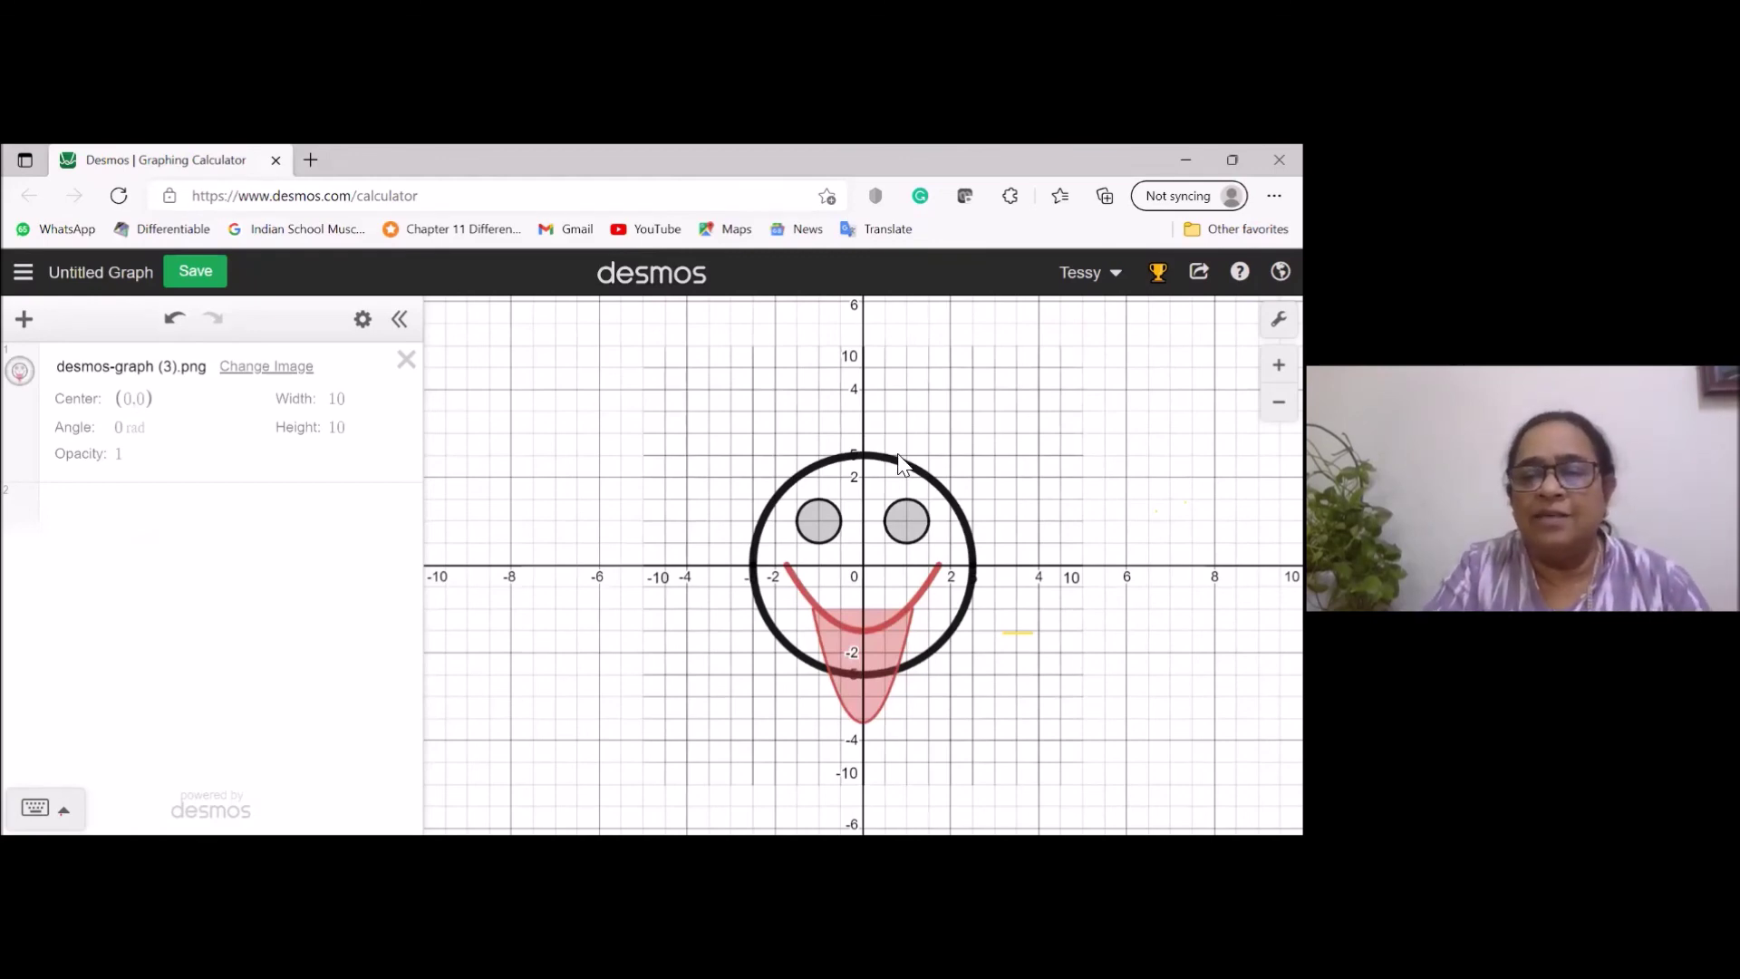
Set the opacity of the inserted smiley image to 0.3.
left_click(136, 456)
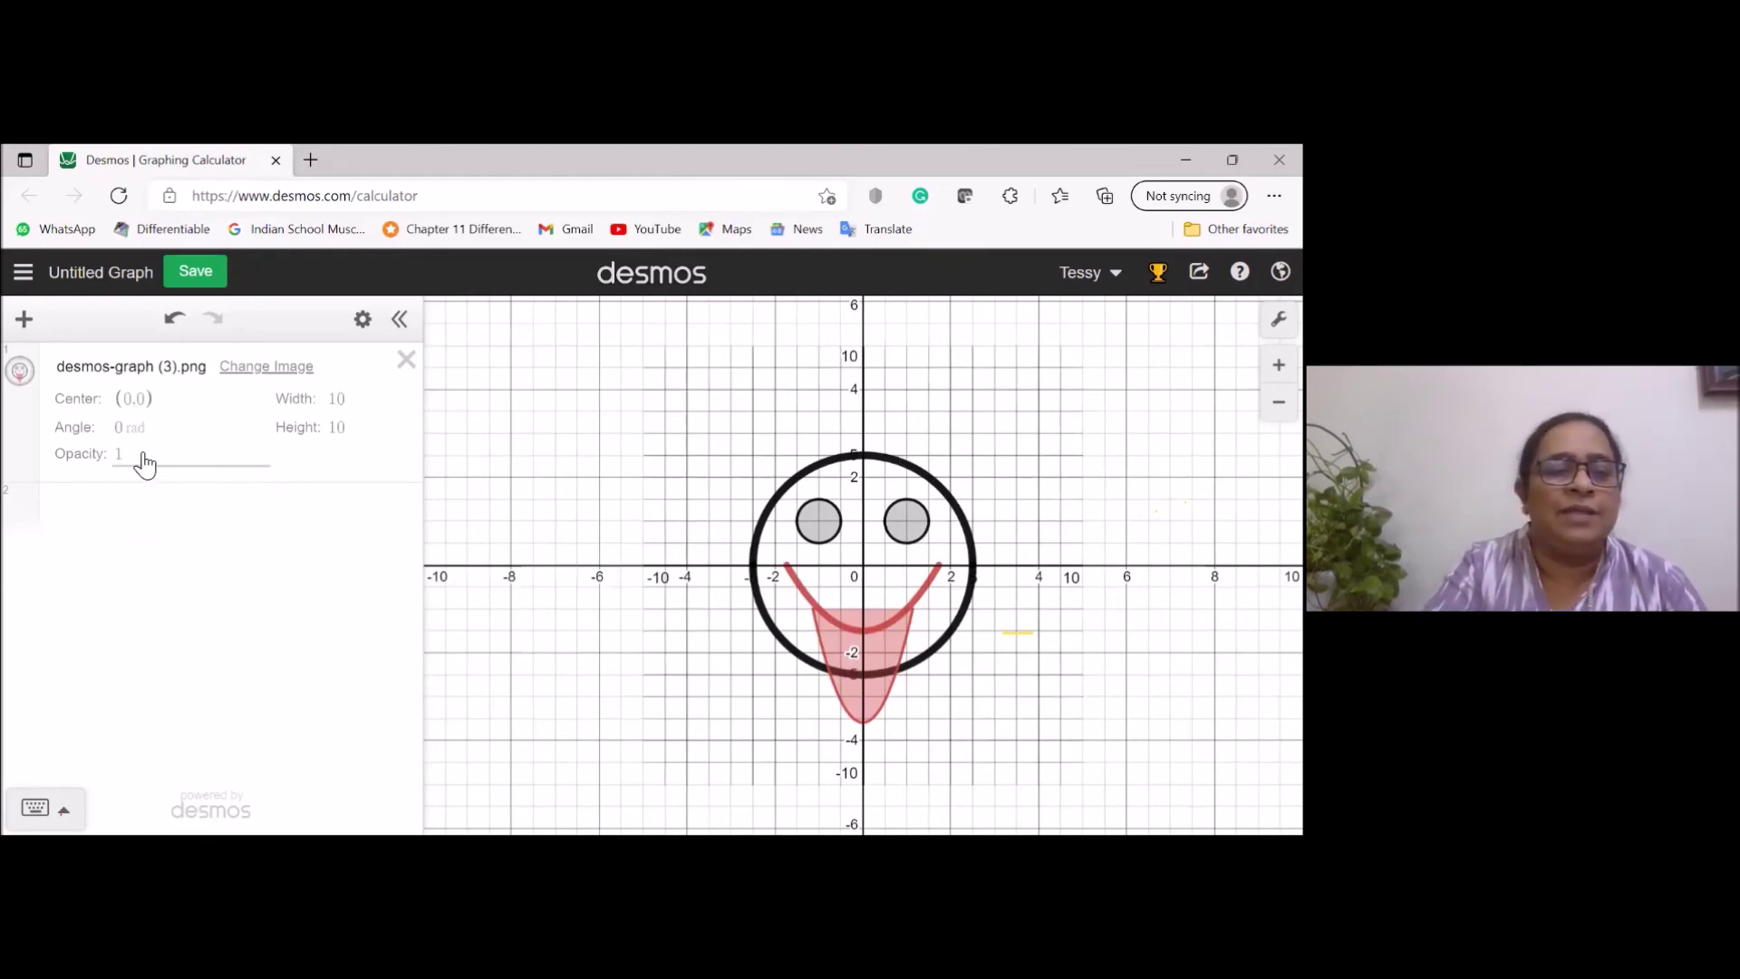
left_click(133, 456)
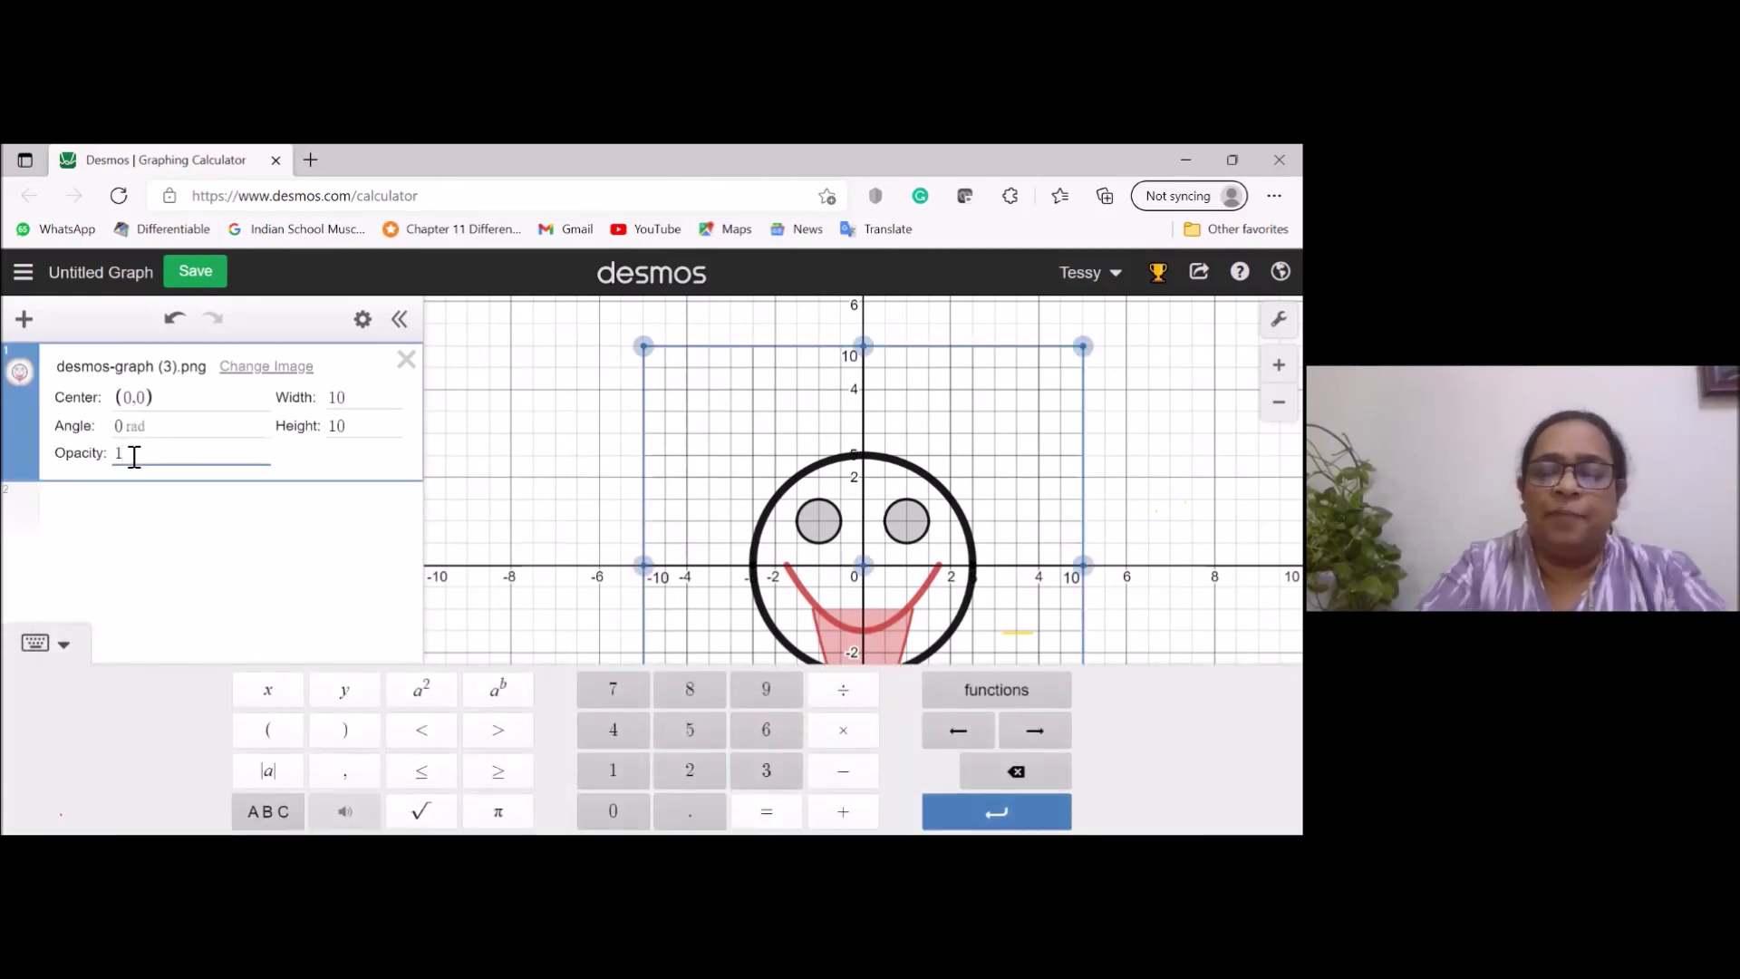
key("BackSpace")
type("0")
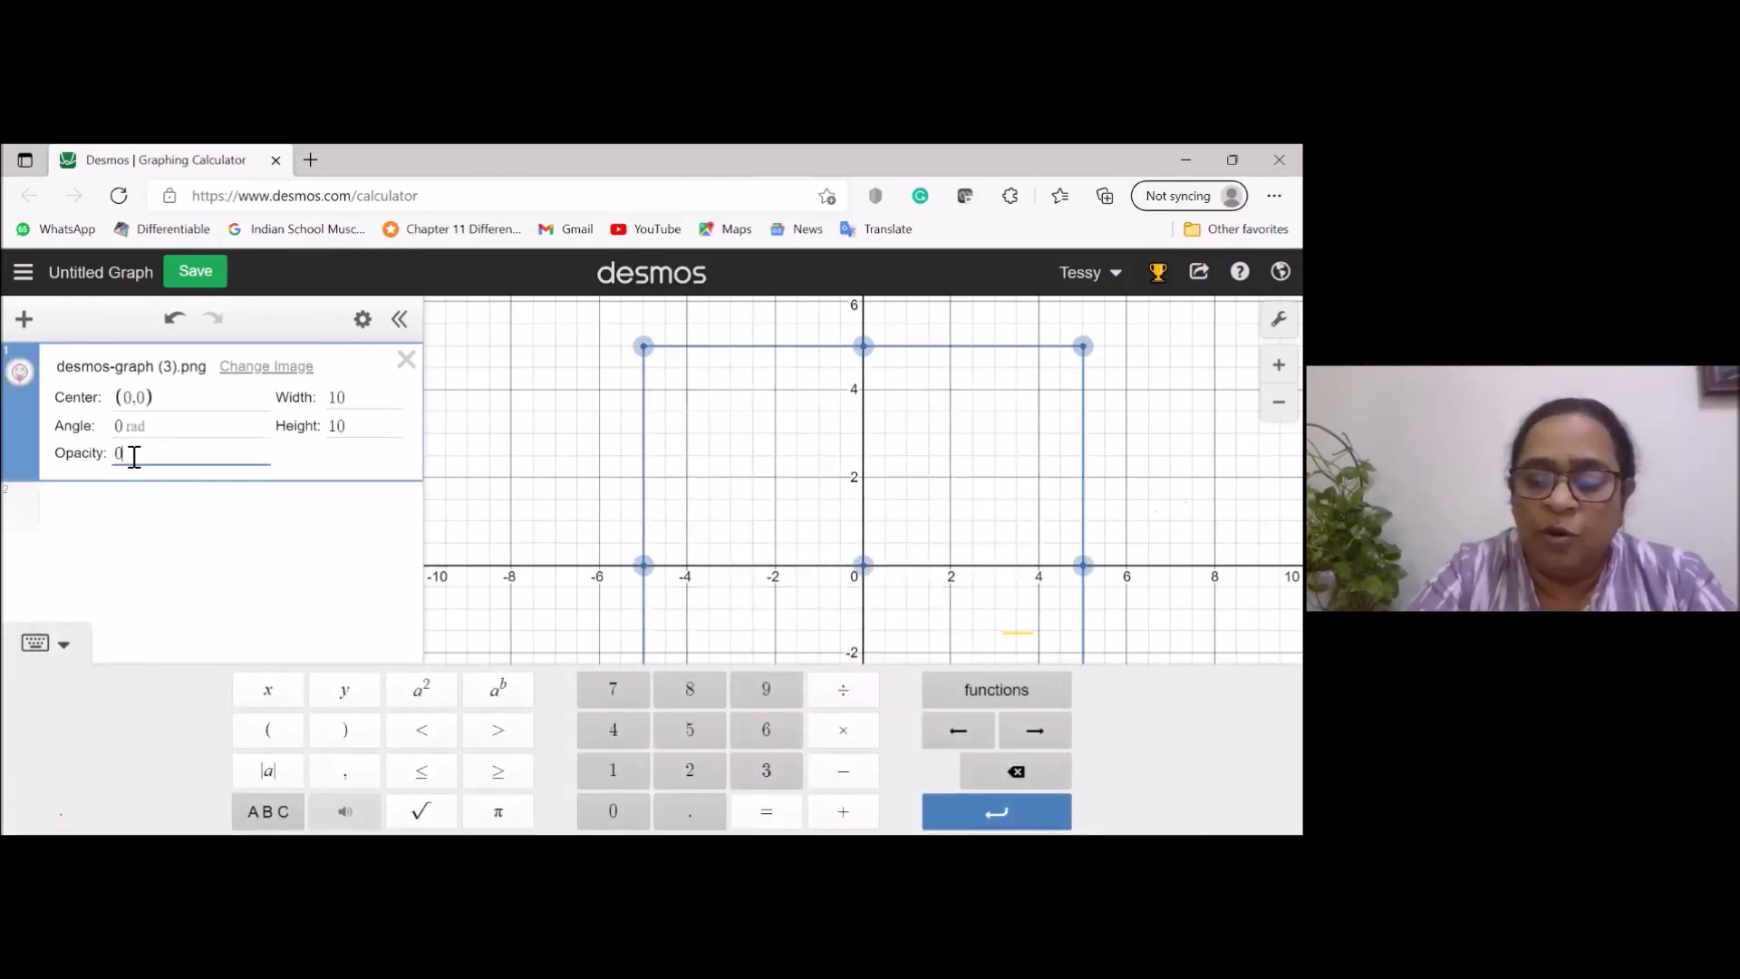
type(".")
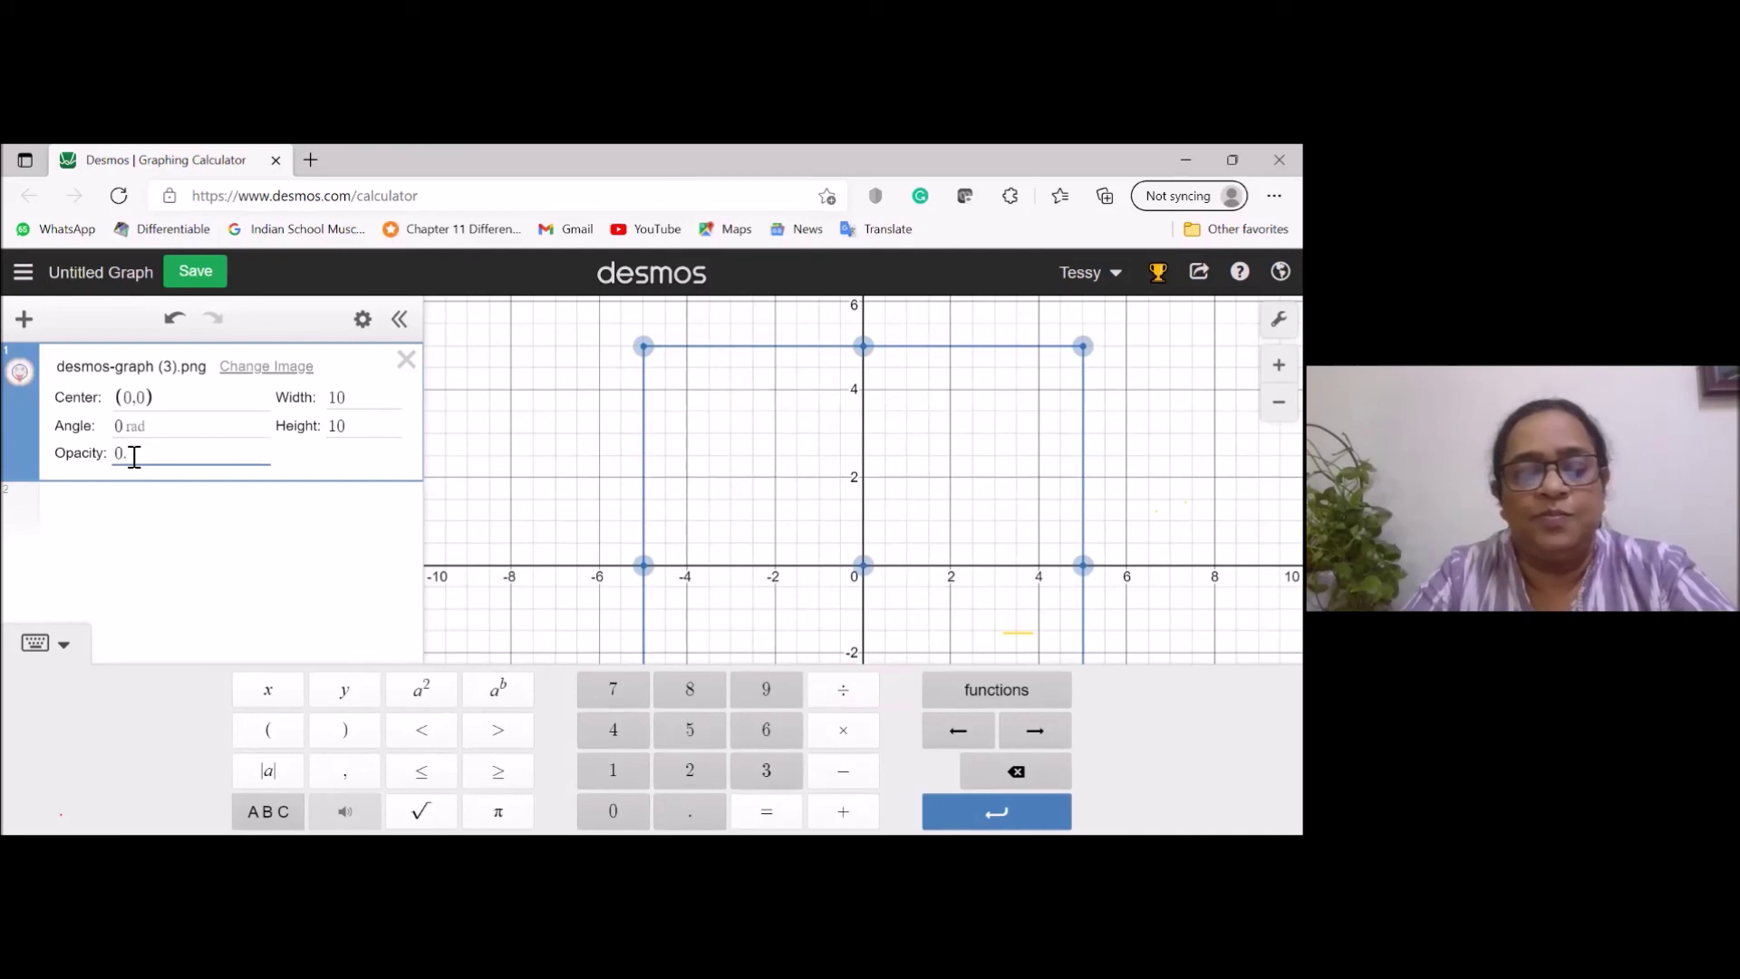
type("3")
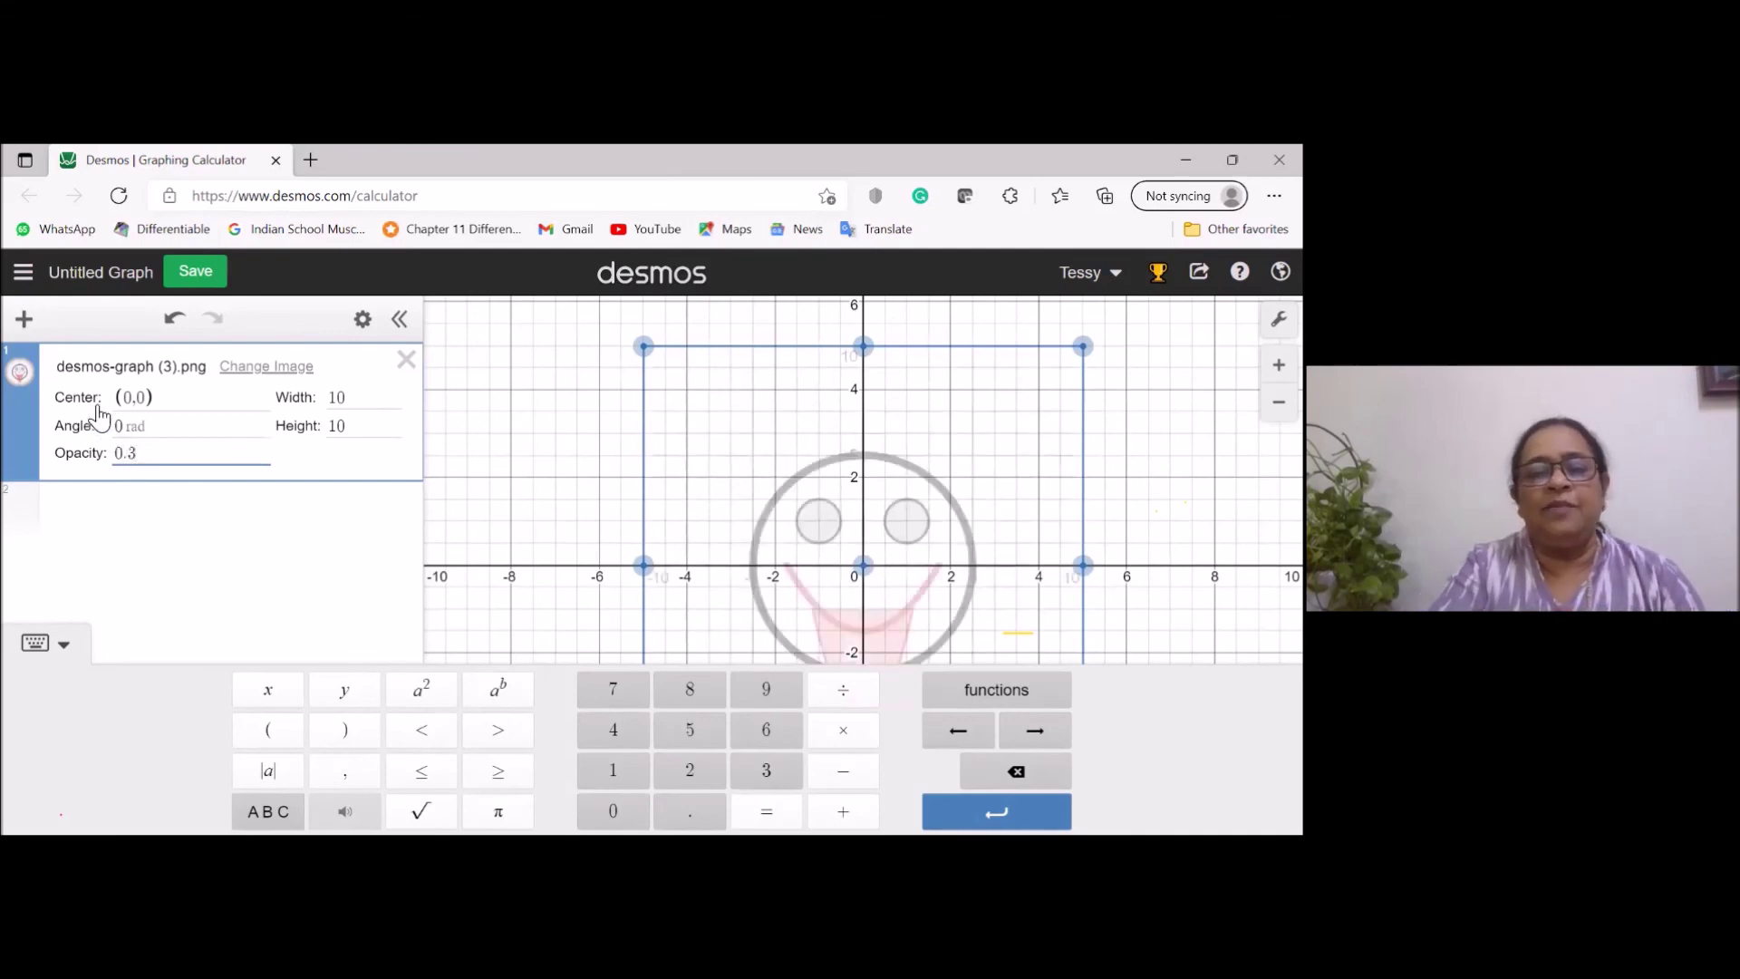
left_click(524, 503)
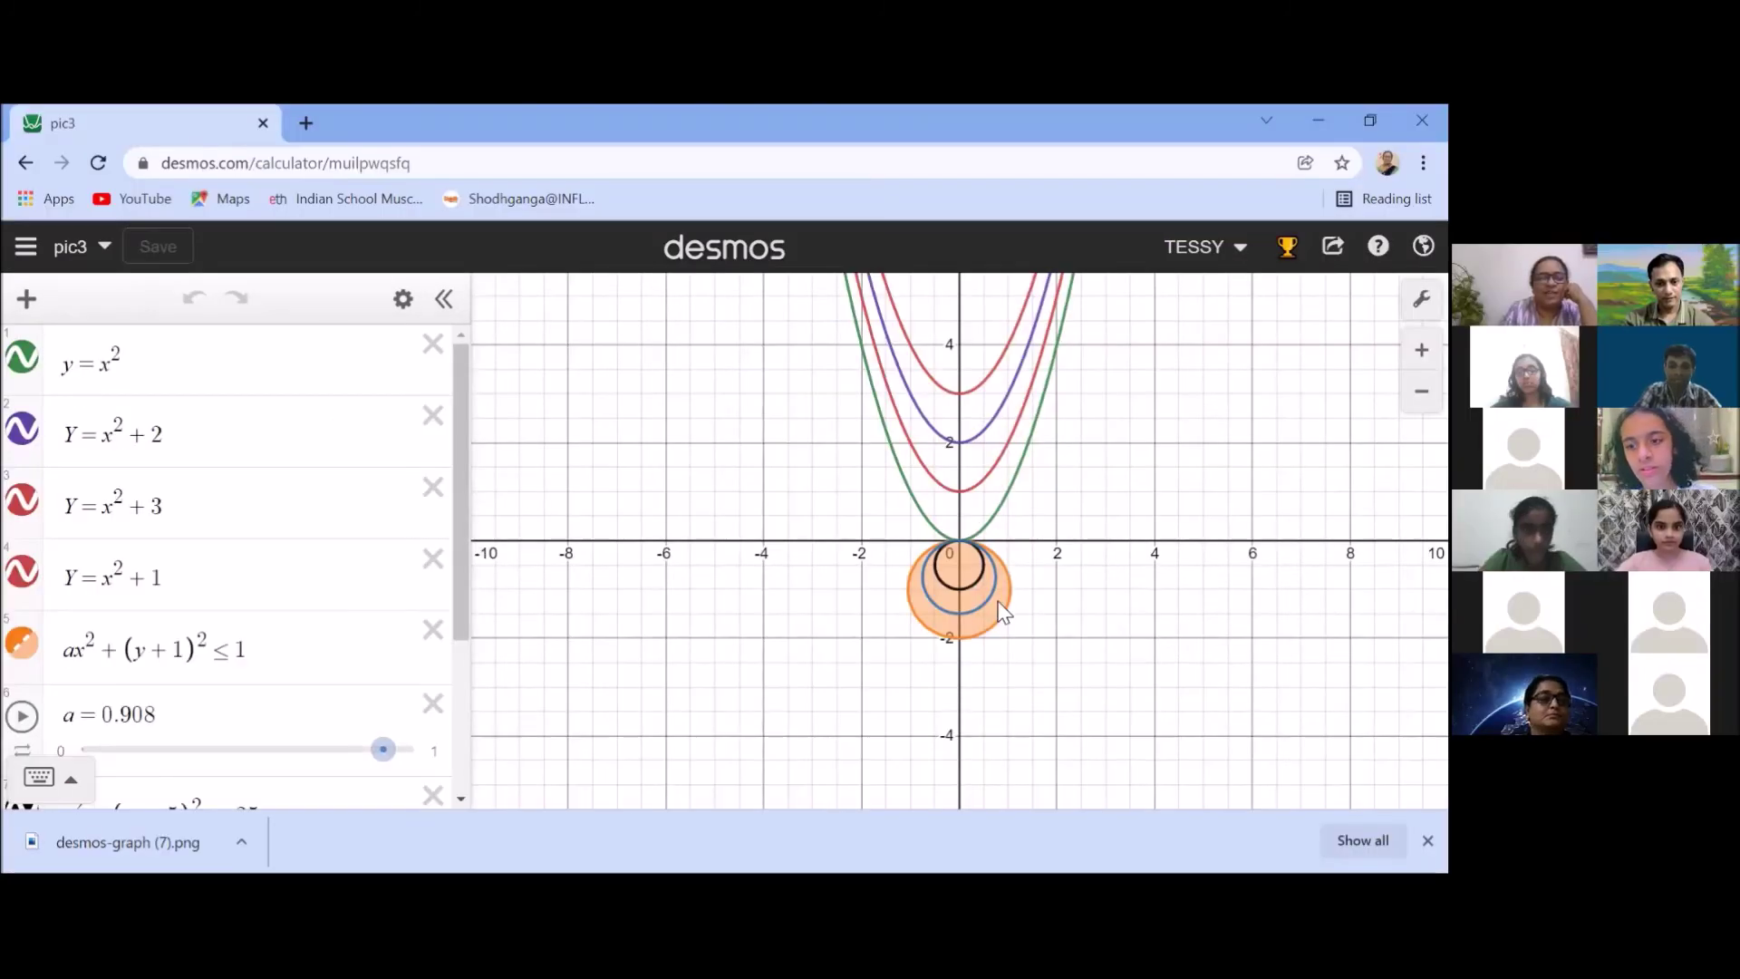
Animate the slider a of ax² + (y + 1)² ≤ 1 in the graph pic3 and stop it.
left_click(23, 718)
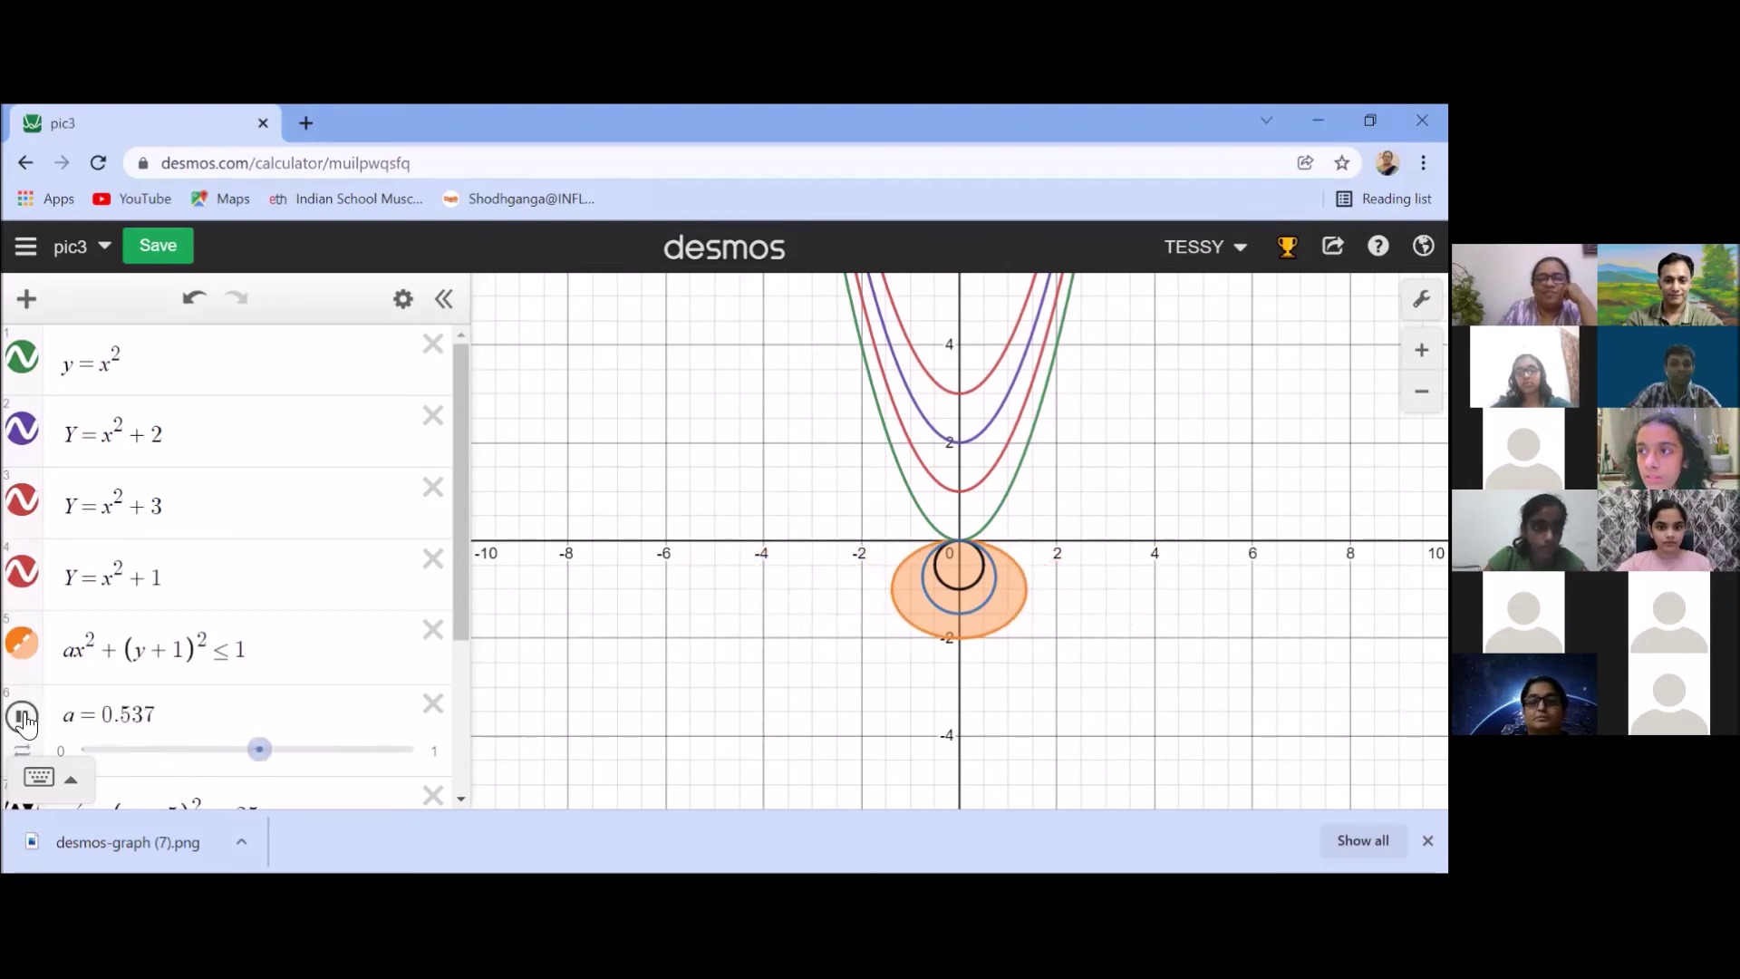
left_click(25, 721)
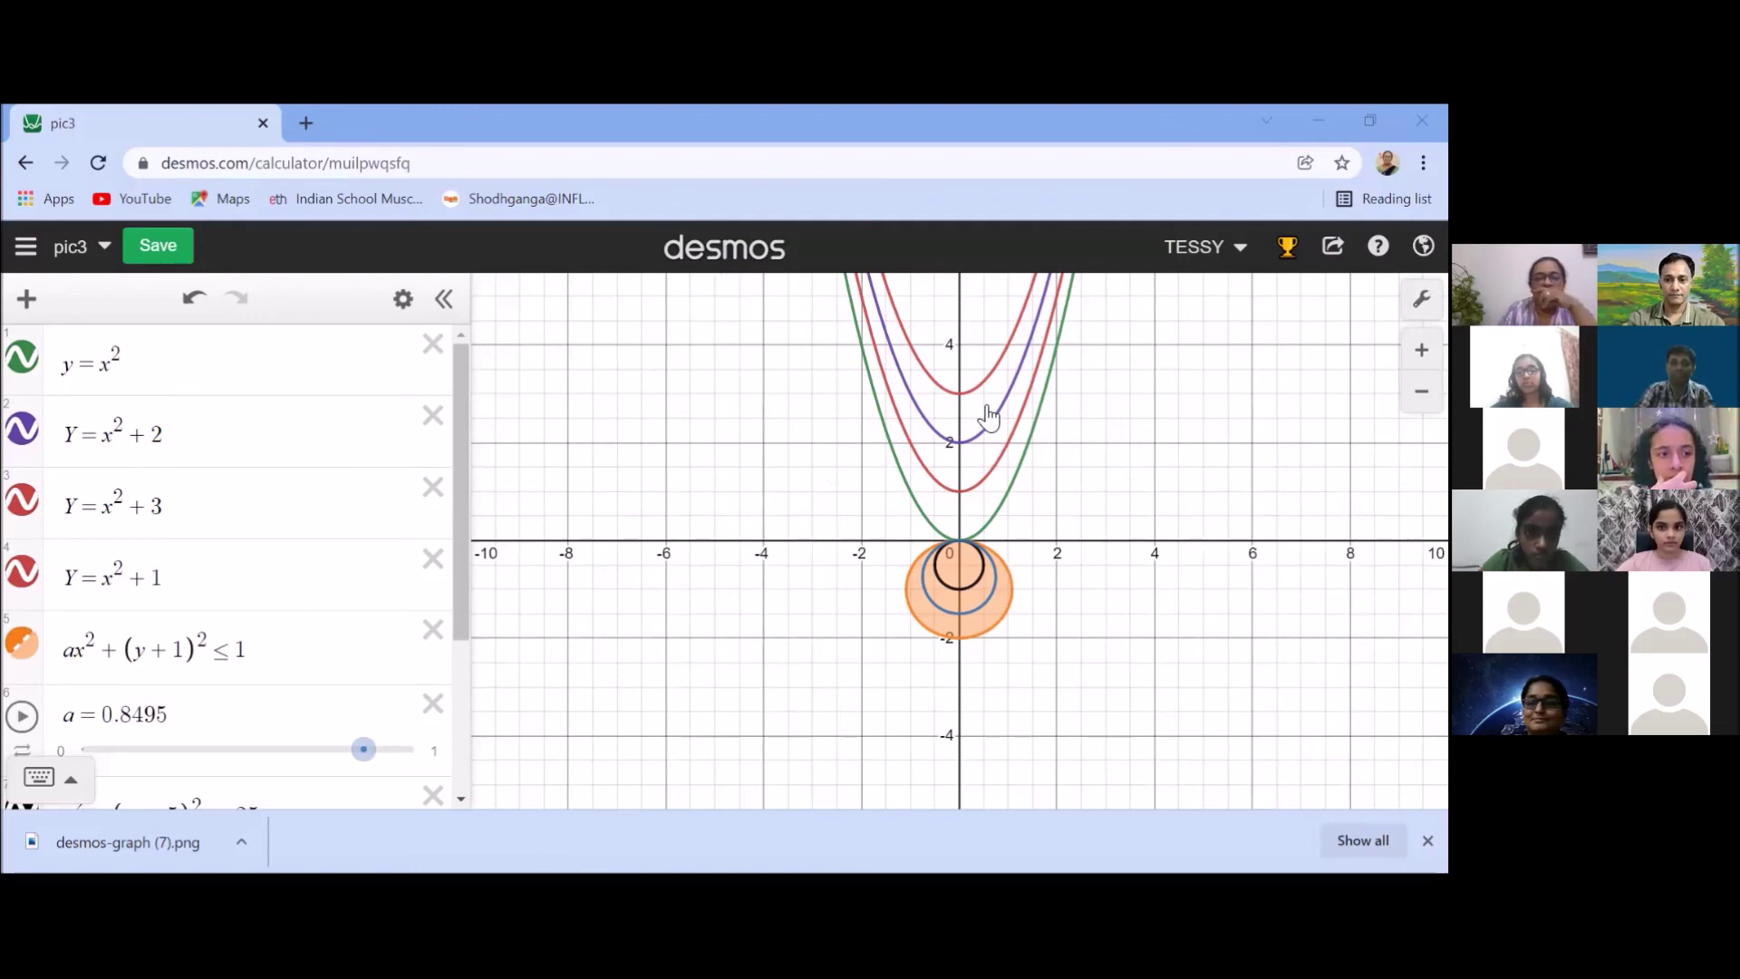
Switch to the Padlet board Remake of Bookmarks and examine the posted Desmos graphs.
key("alt+Tab")
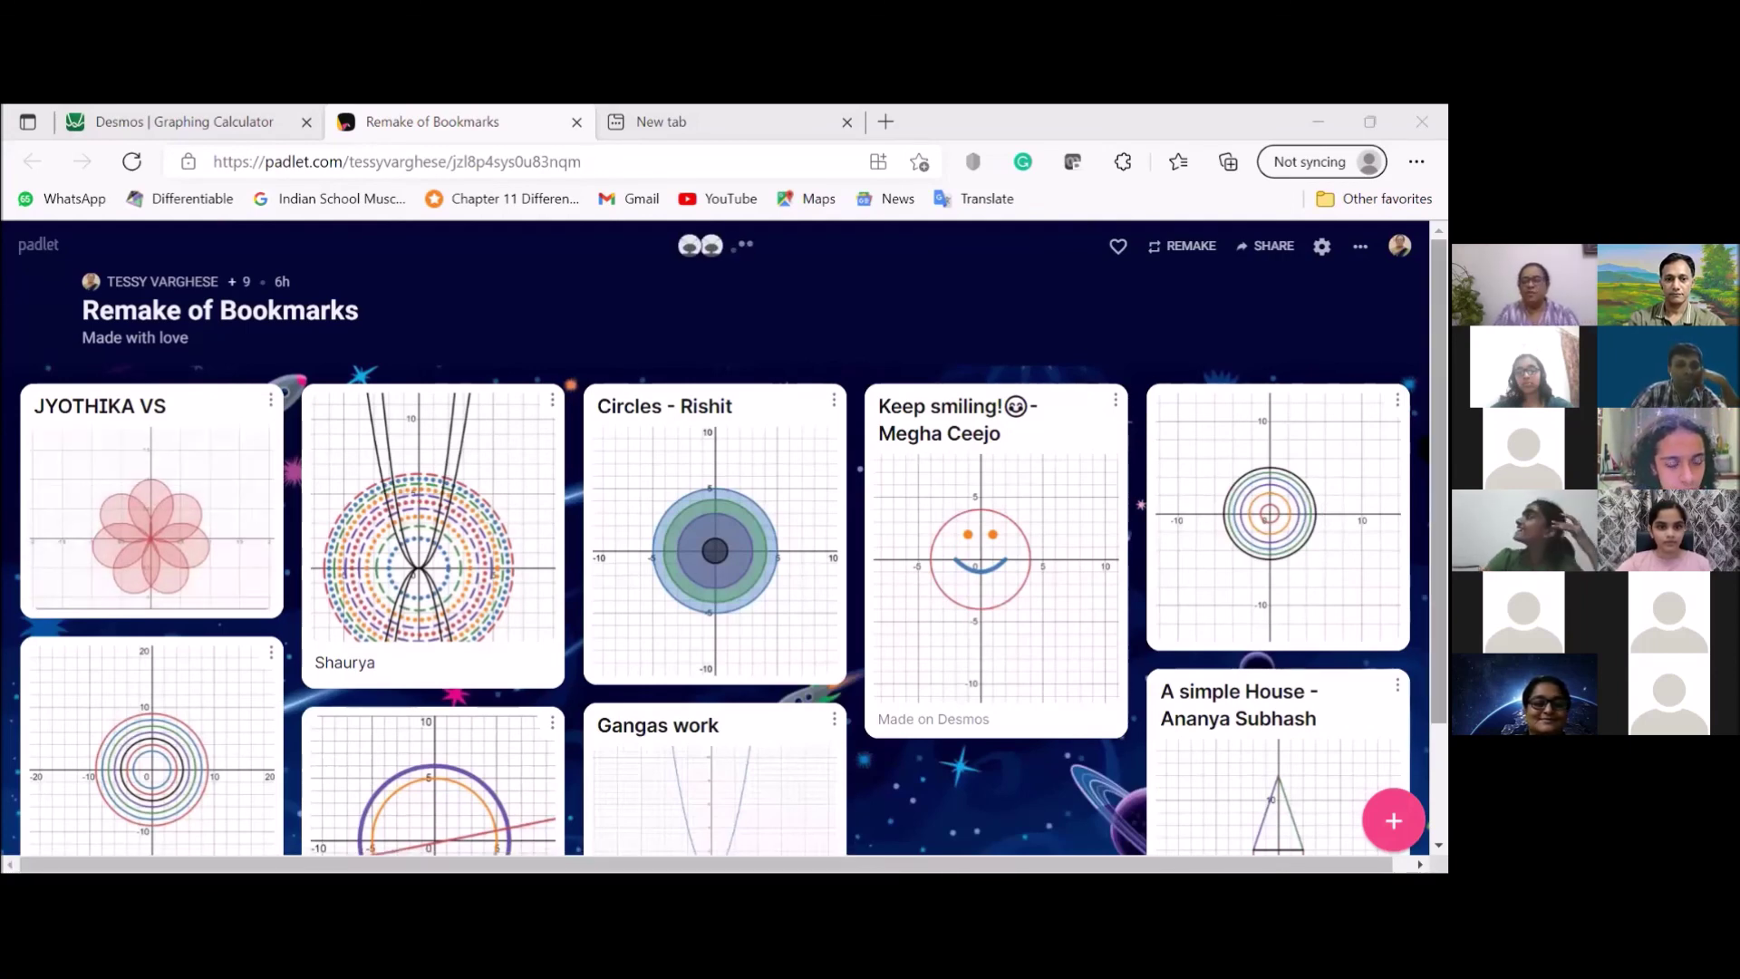
scroll(1033, 634, "down", 2)
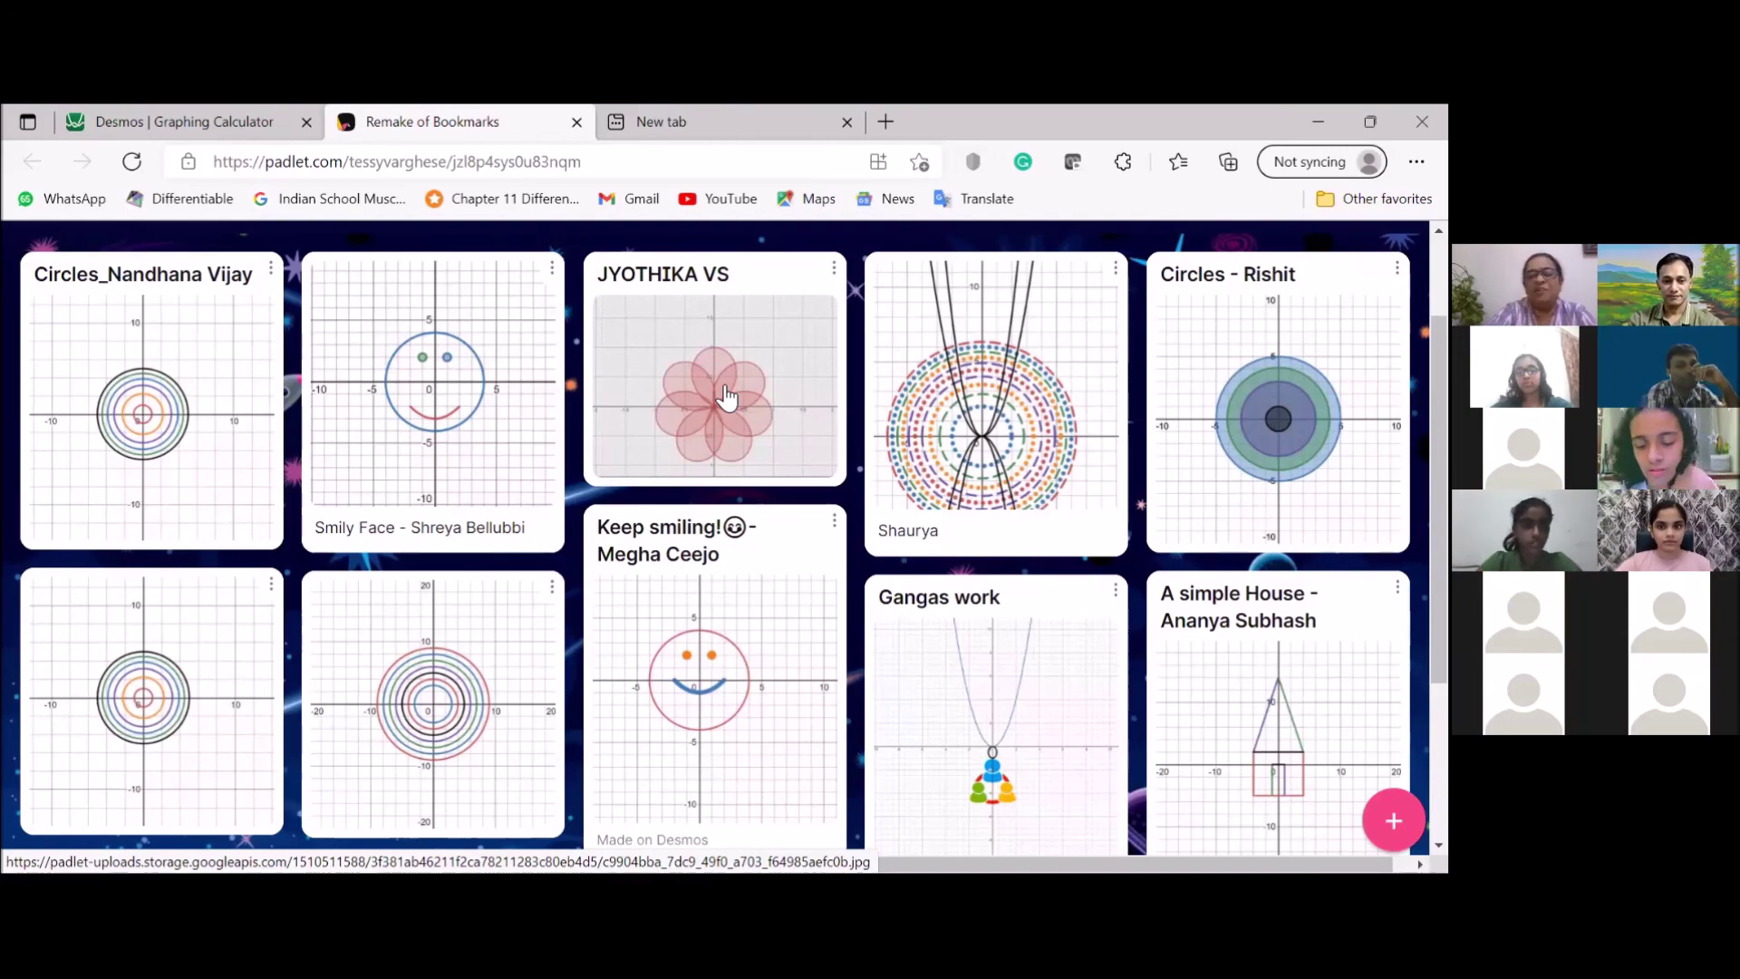
Search the web for desmos art 2018 in a new tab, view the image results and close the image results tab.
left_click(885, 122)
type("de")
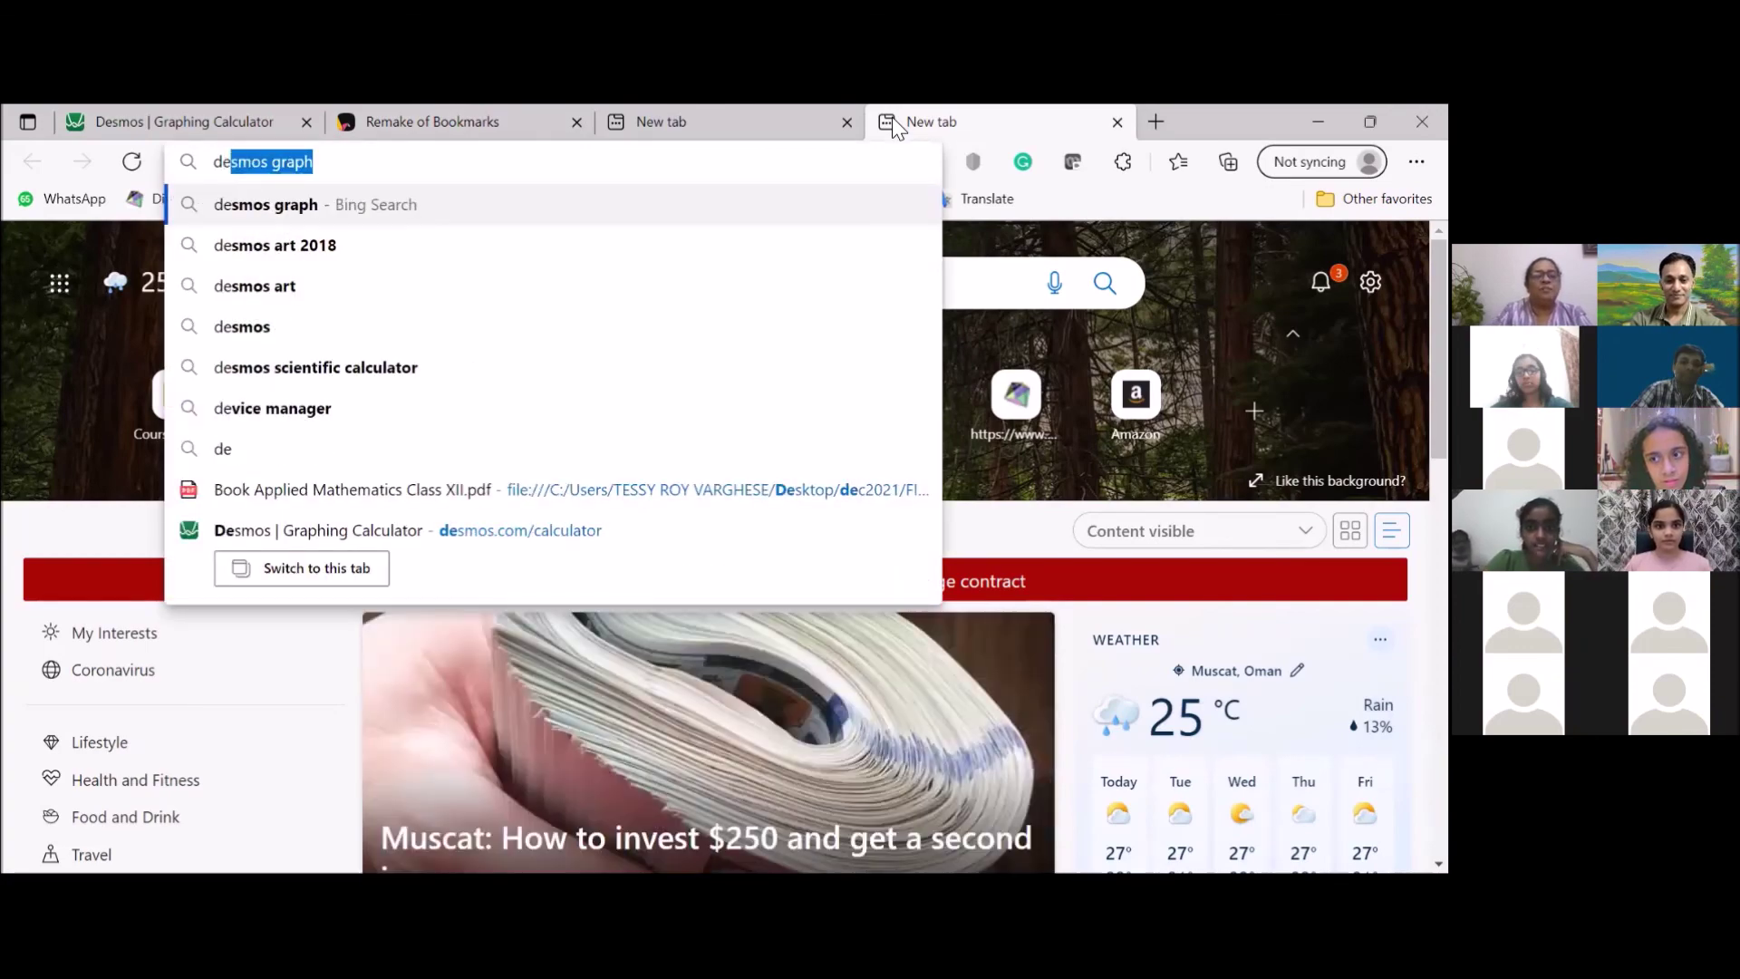
left_click(279, 237)
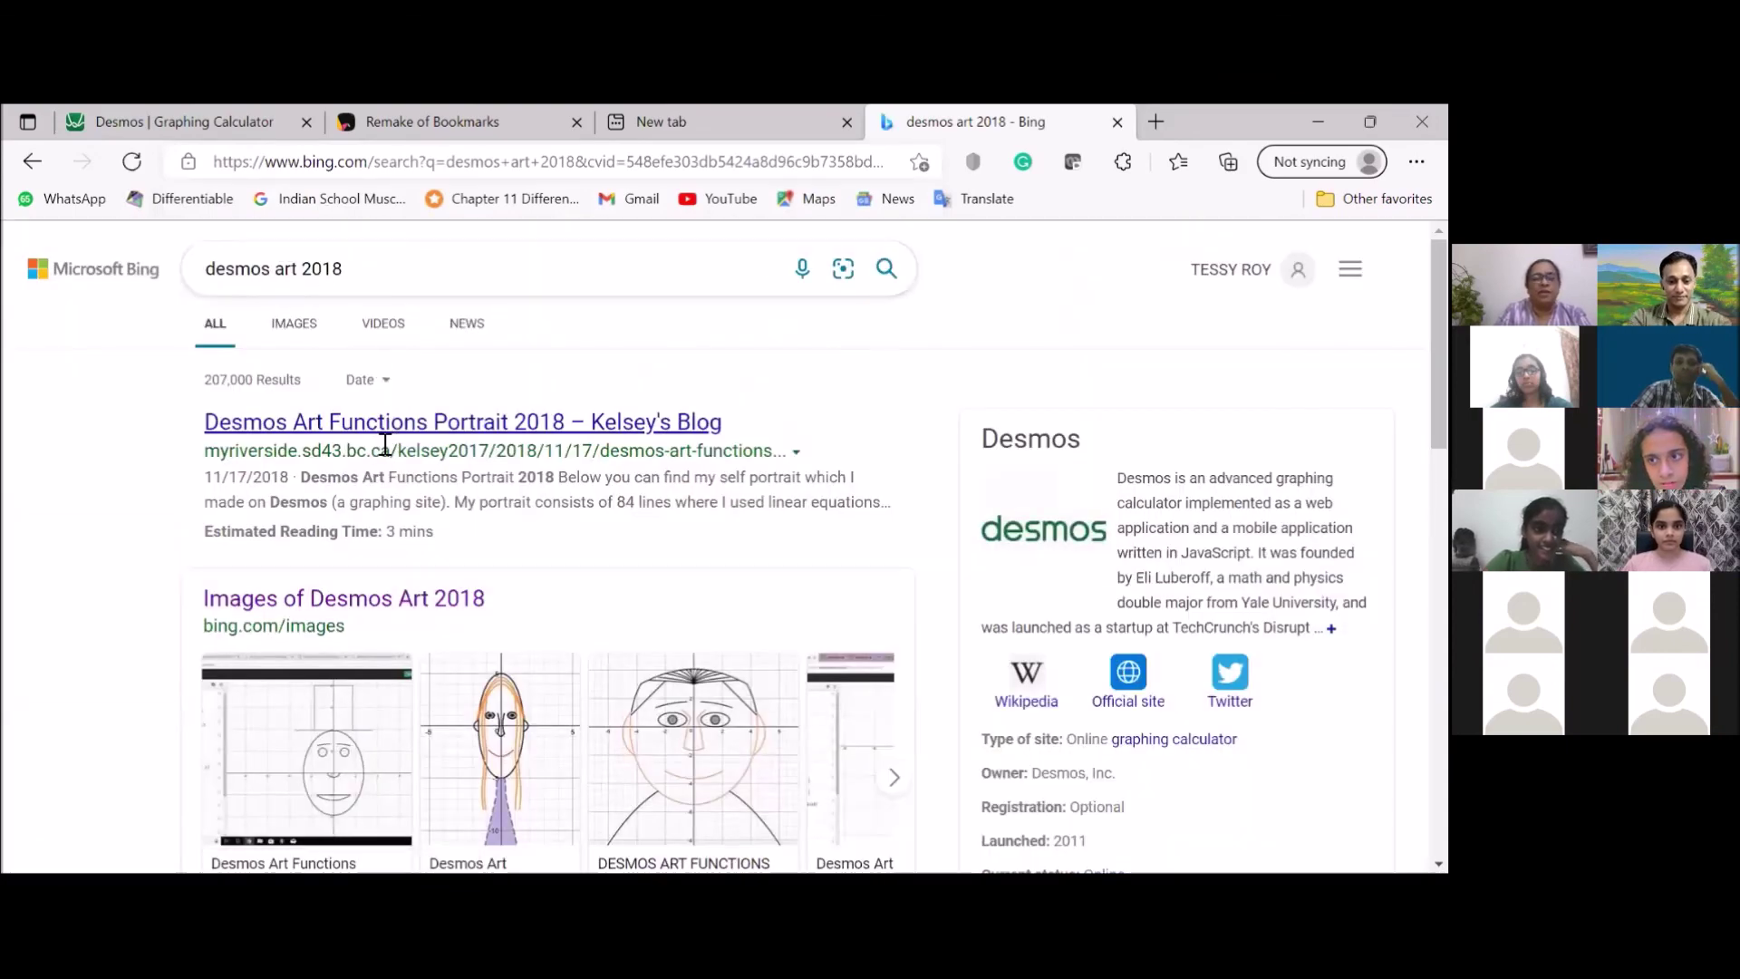
left_click(367, 600)
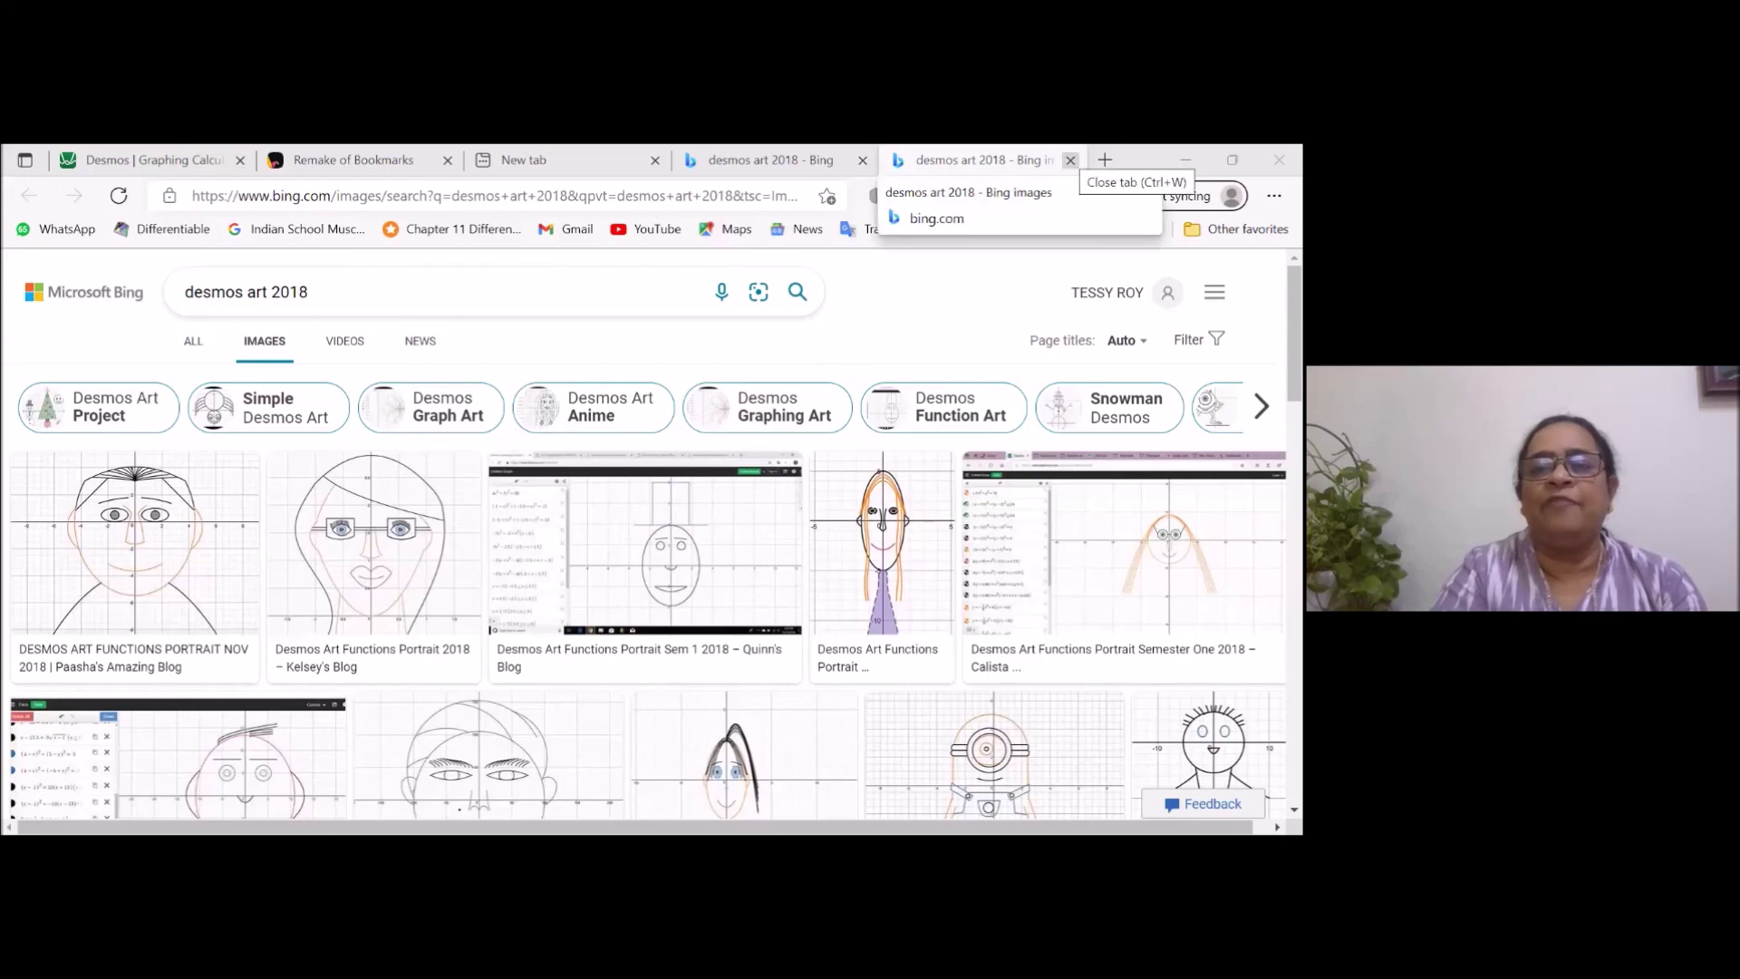
left_click(1070, 159)
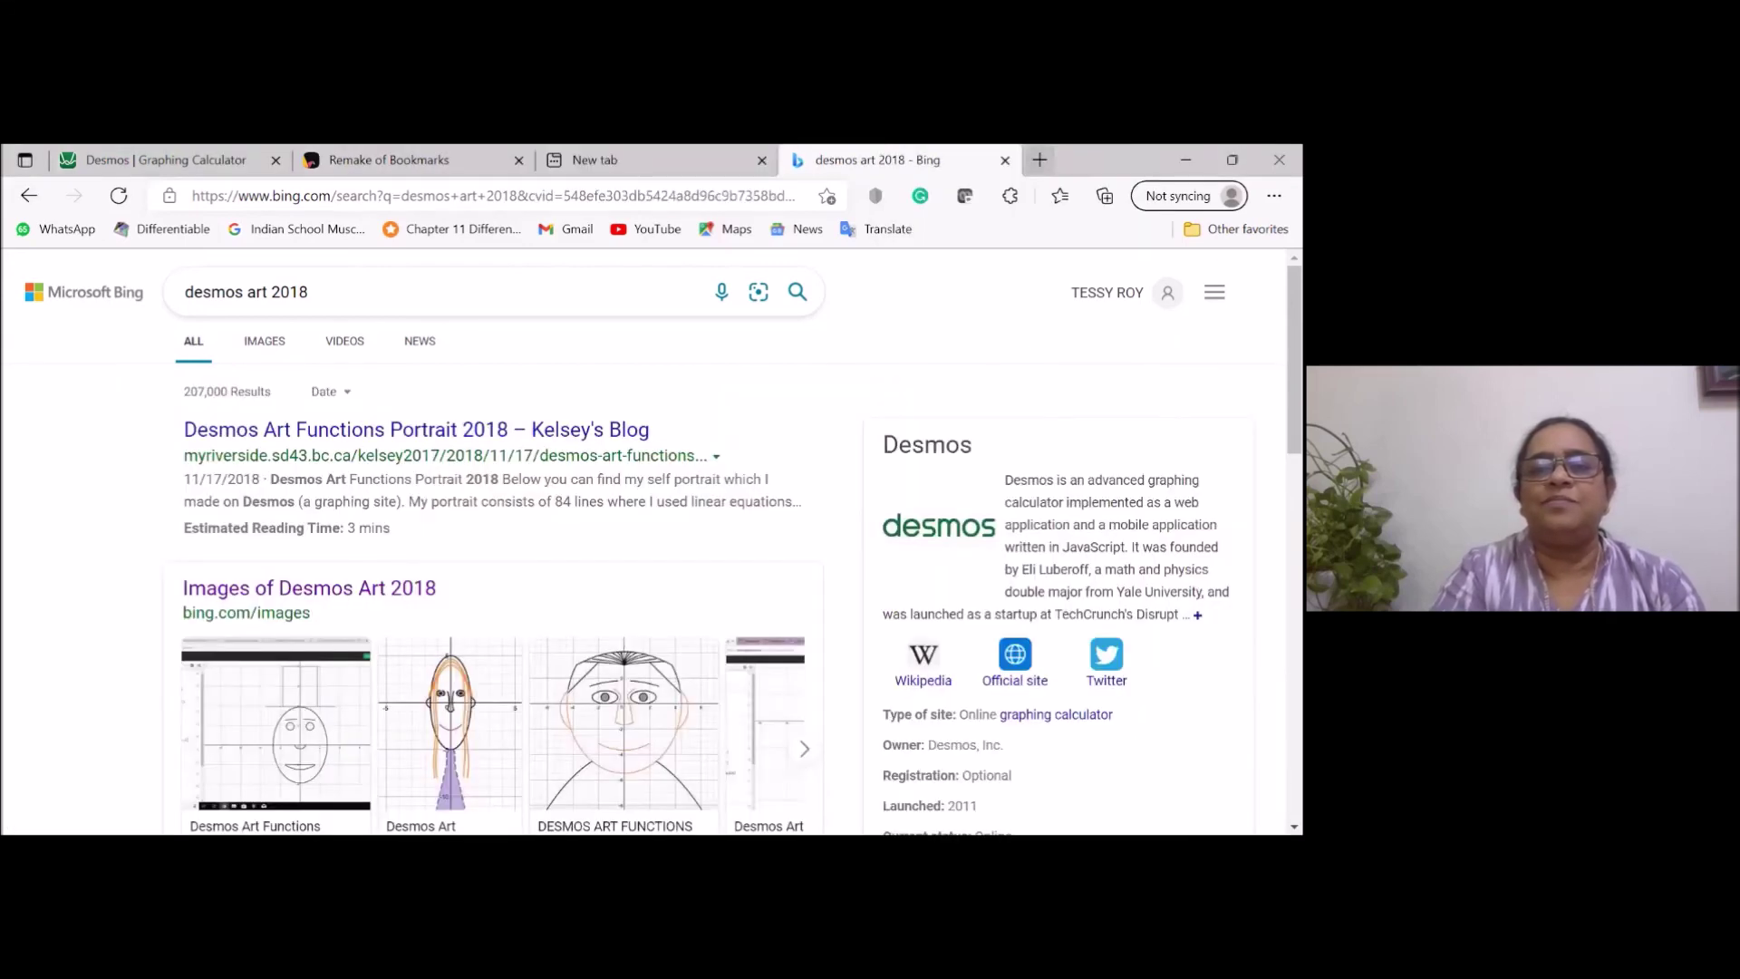